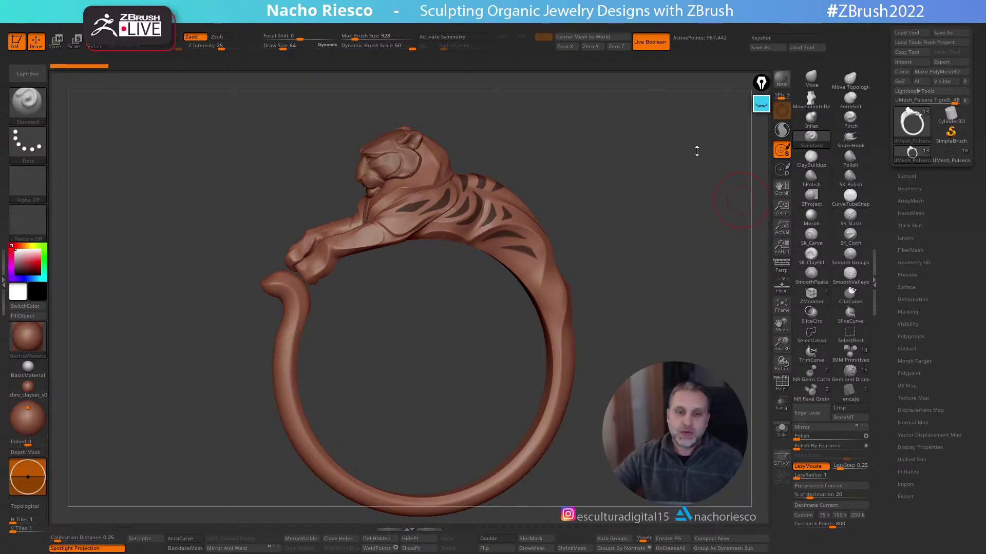
Examine the first tiger ring model from the side, covering the head, striped back and band
mouse_move(683, 264)
mouse_down()
mouse_move(660, 279)
mouse_move(675, 273)
mouse_move(664, 288)
mouse_move(660, 244)
mouse_move(680, 260)
mouse_move(678, 276)
mouse_up()
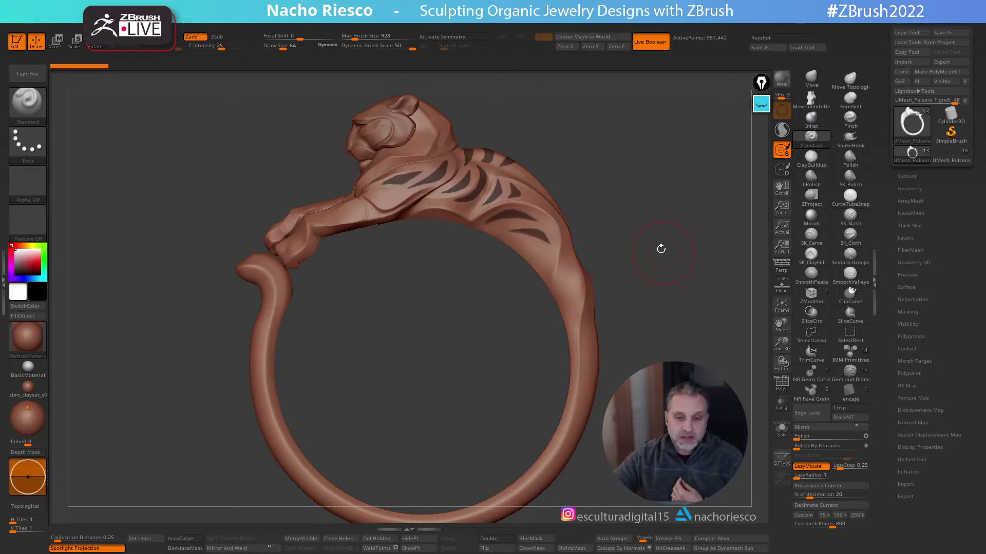
drag(652, 234, 671, 248)
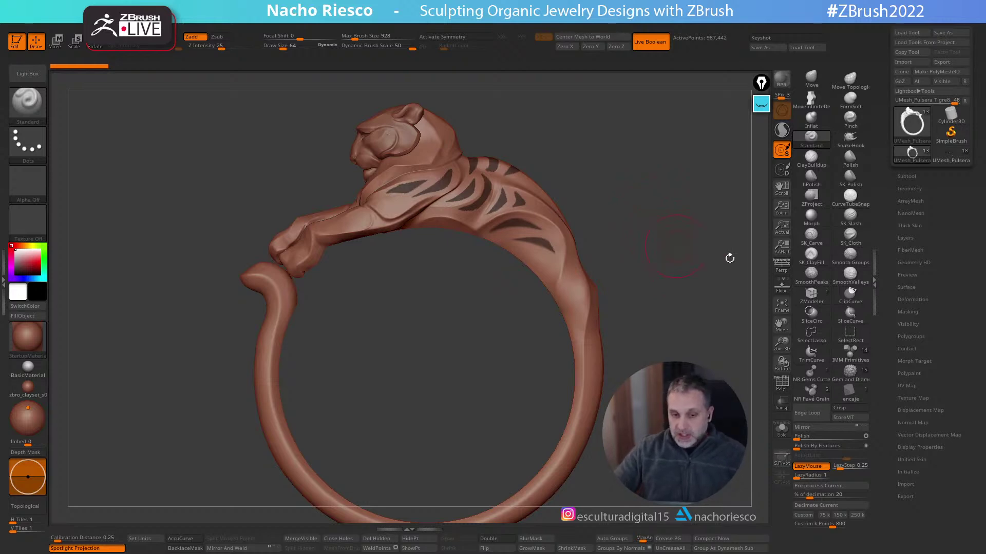
drag(640, 242, 693, 264)
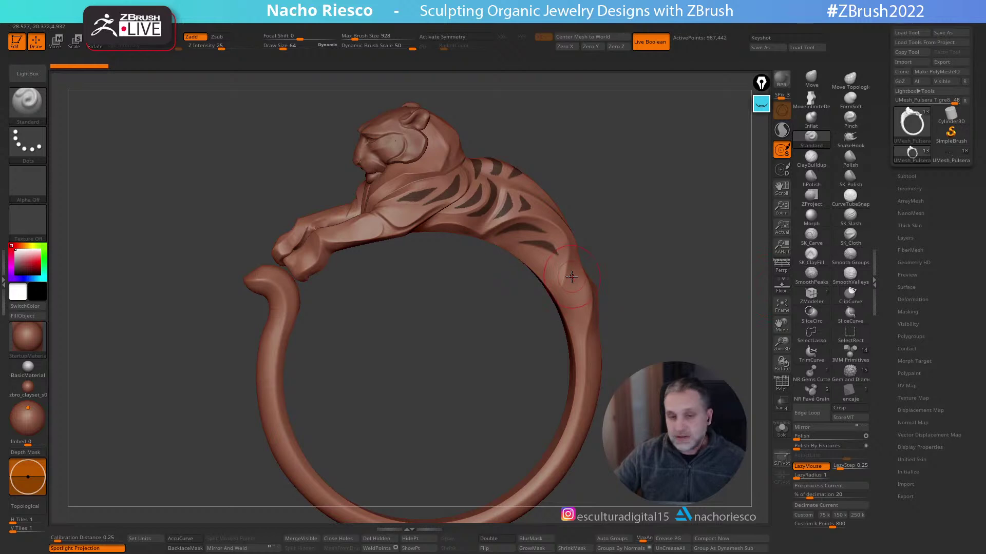
drag(663, 275, 692, 288)
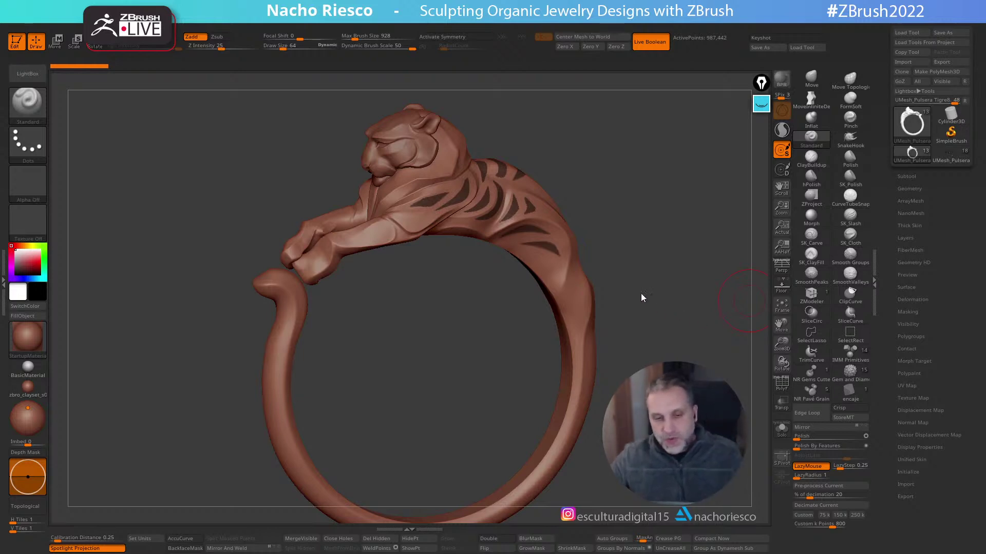
drag(644, 302, 650, 233)
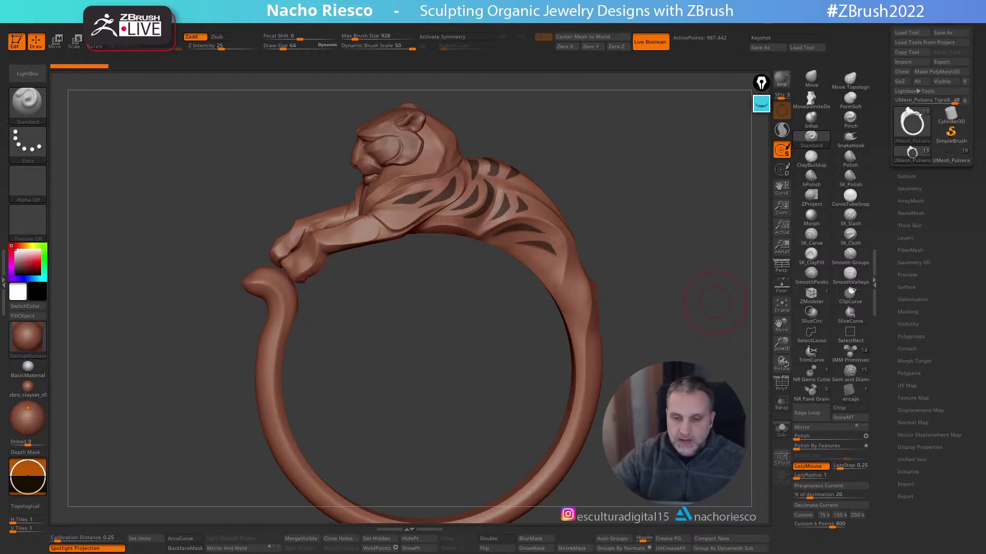
mouse_move(655, 334)
mouse_down()
mouse_move(666, 314)
mouse_move(668, 334)
mouse_move(672, 308)
mouse_move(688, 338)
mouse_move(675, 352)
mouse_move(669, 346)
mouse_up()
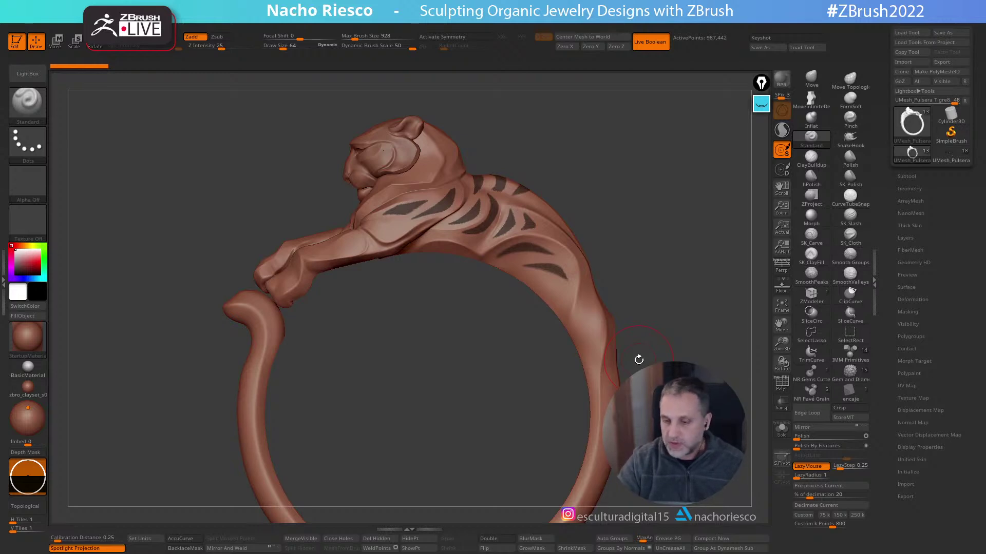
Switch to the second tiger ring, turn off the stripe subtool's painted colour and show the Extract0 subtool
click(953, 154)
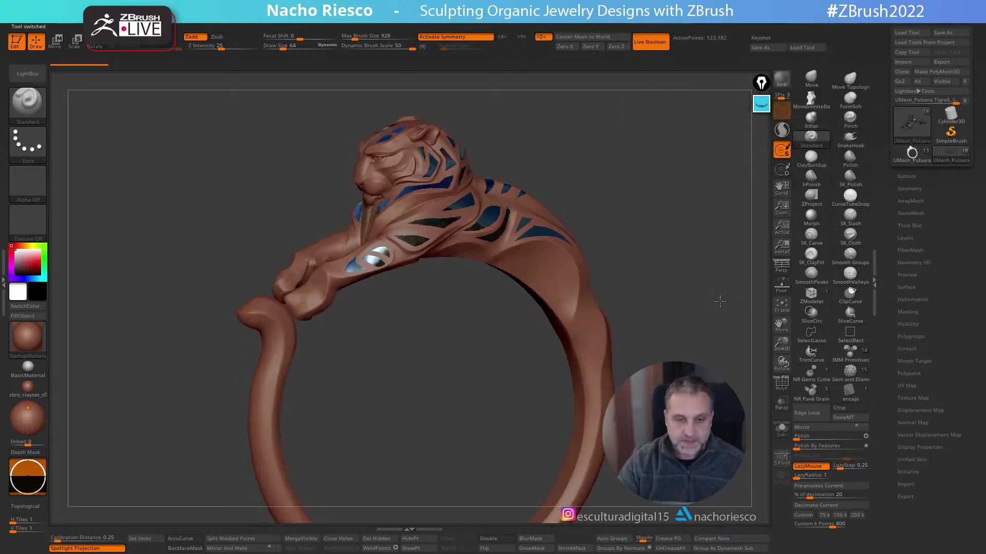
click(908, 176)
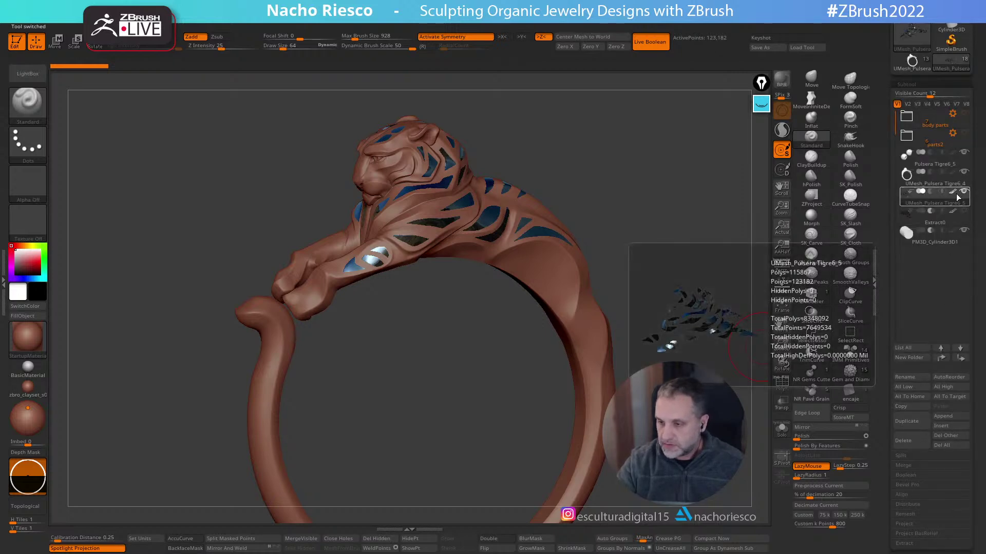
click(954, 192)
mouse_move(739, 343)
mouse_down()
mouse_move(716, 328)
mouse_move(708, 352)
mouse_move(720, 372)
mouse_move(743, 336)
mouse_move(715, 321)
mouse_move(735, 303)
mouse_move(717, 291)
mouse_move(686, 353)
mouse_move(564, 293)
mouse_move(599, 234)
mouse_move(581, 229)
mouse_up()
click(963, 211)
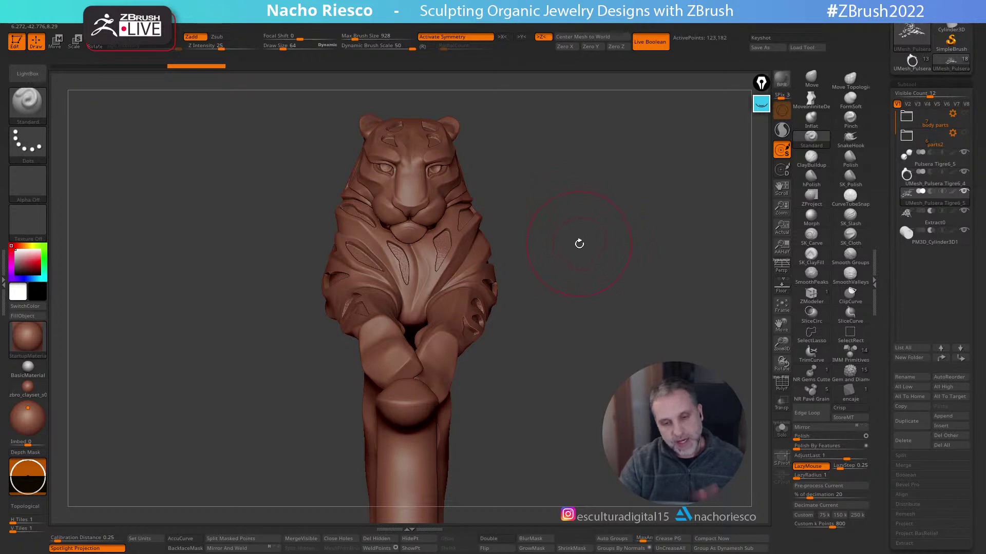
Compare the carved-stripe tiger ring with the simpler first version, viewing the side profile and face
drag(638, 288, 660, 294)
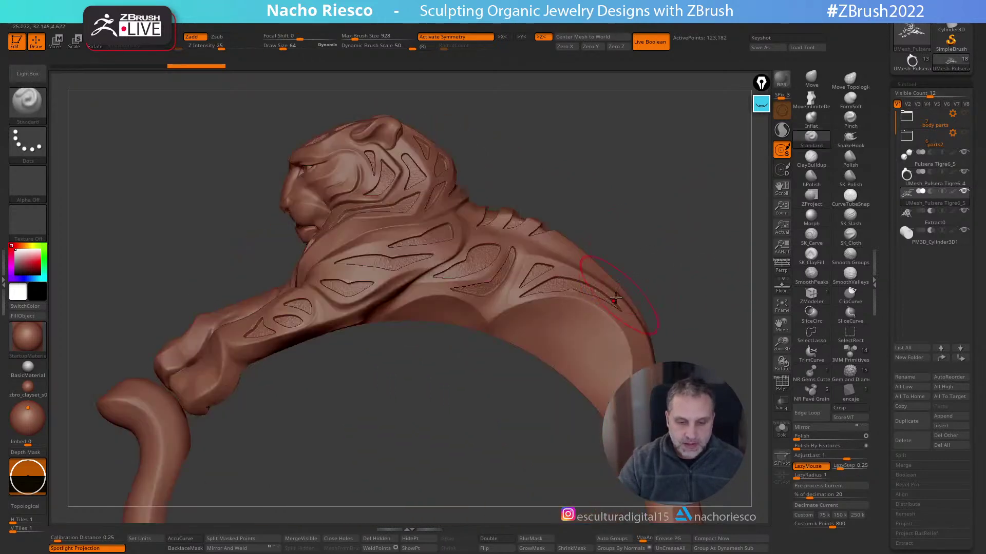
drag(750, 216, 689, 262)
click(919, 63)
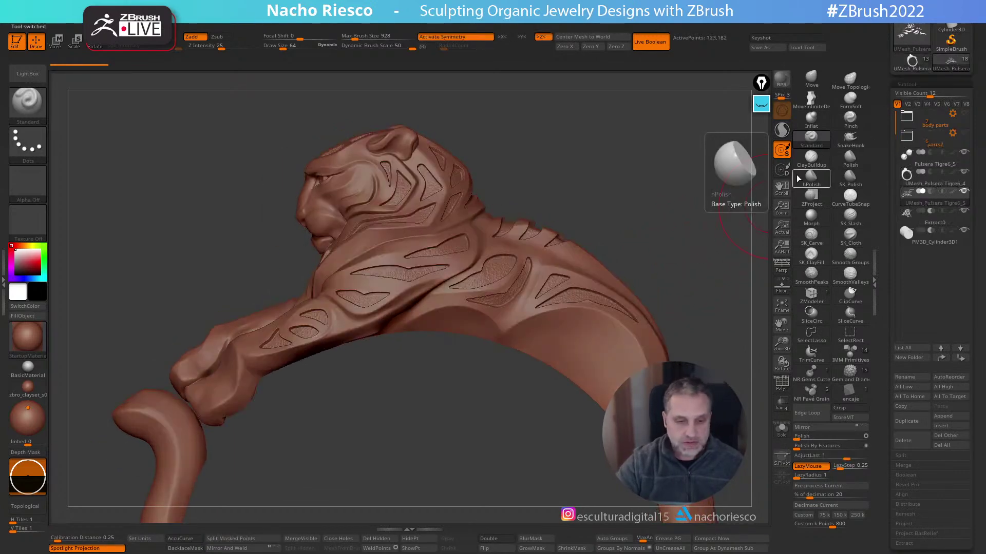
click(912, 61)
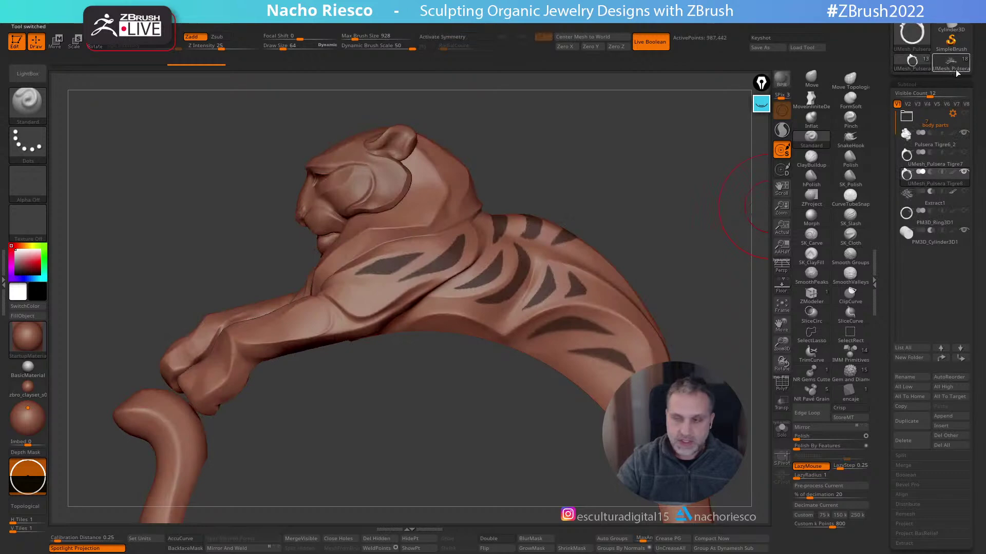
click(956, 70)
click(951, 70)
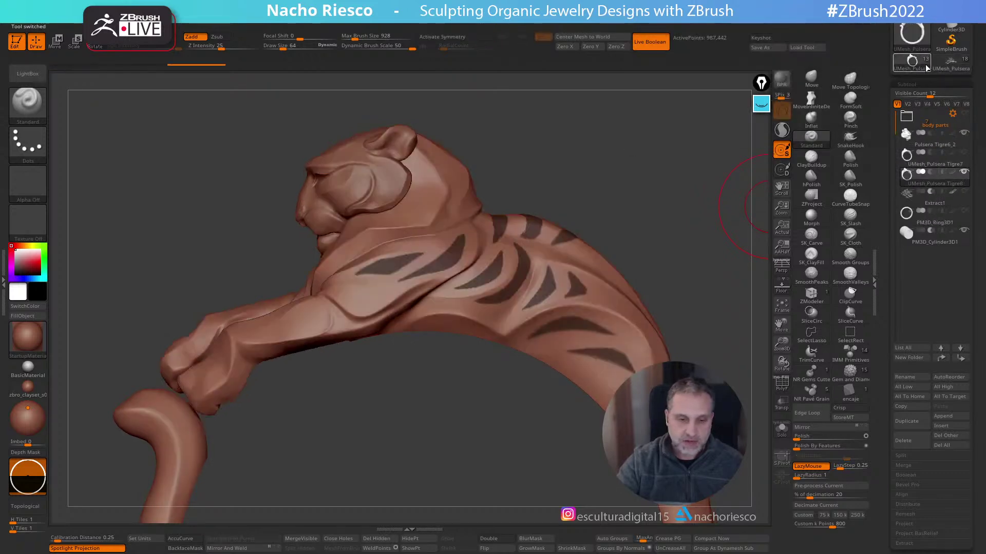
click(948, 69)
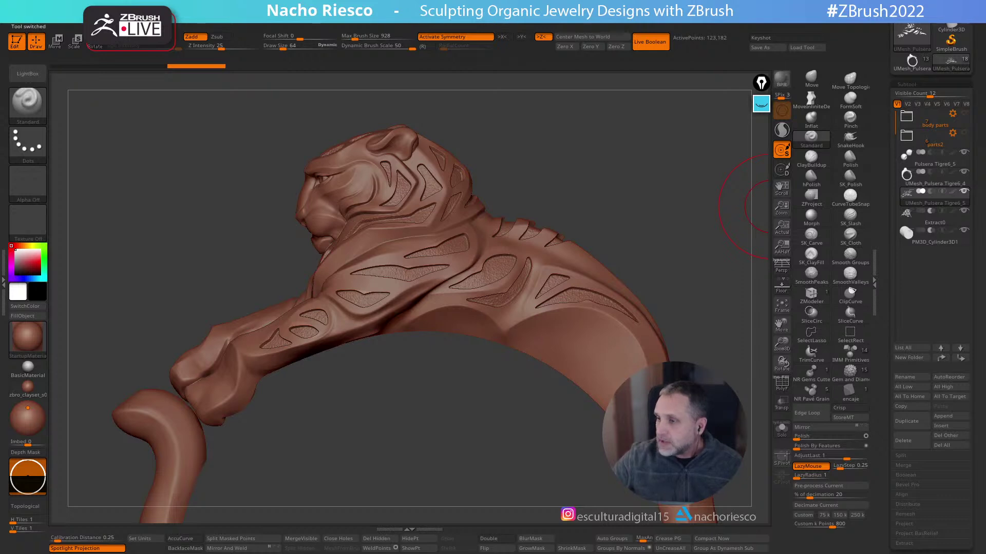
drag(682, 258, 645, 310)
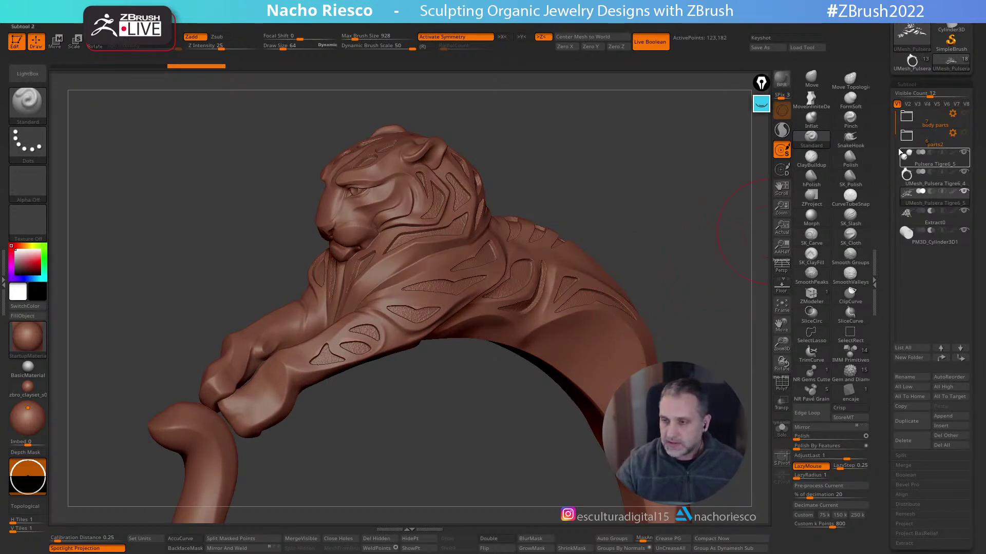
drag(689, 260, 709, 303)
Switch to the first ring and inspect its UMesh_Pulsera Tigre8 body and Pulsera Tigre6_2 head in Solo mode
click(911, 60)
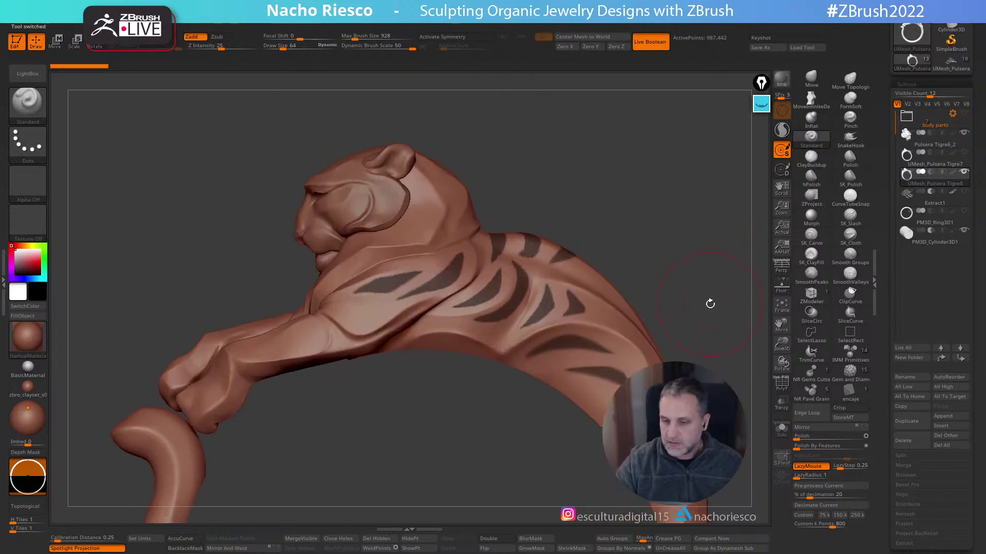
mouse_move(926, 201)
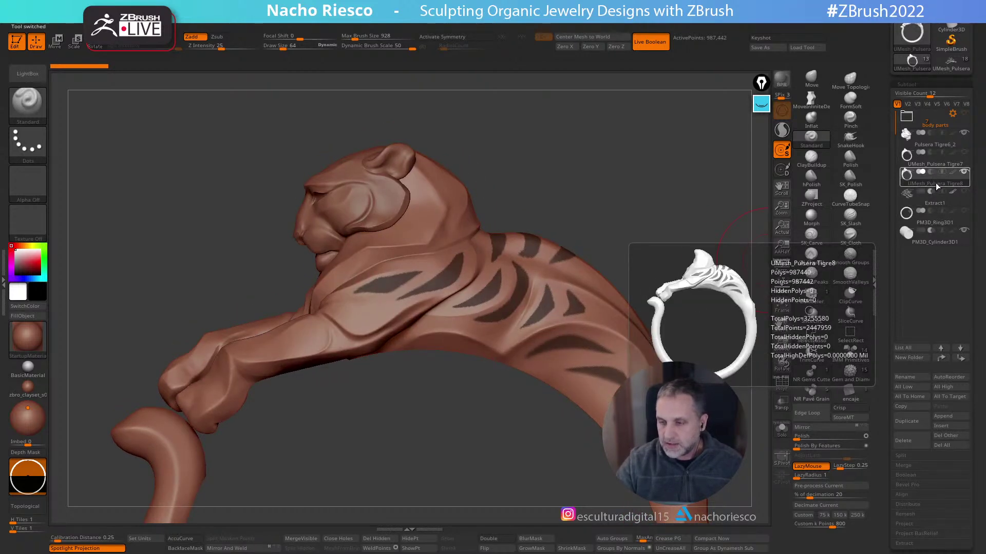
click(782, 429)
mouse_move(727, 365)
mouse_down()
mouse_move(753, 371)
mouse_move(606, 303)
mouse_move(662, 104)
mouse_move(583, 217)
mouse_up()
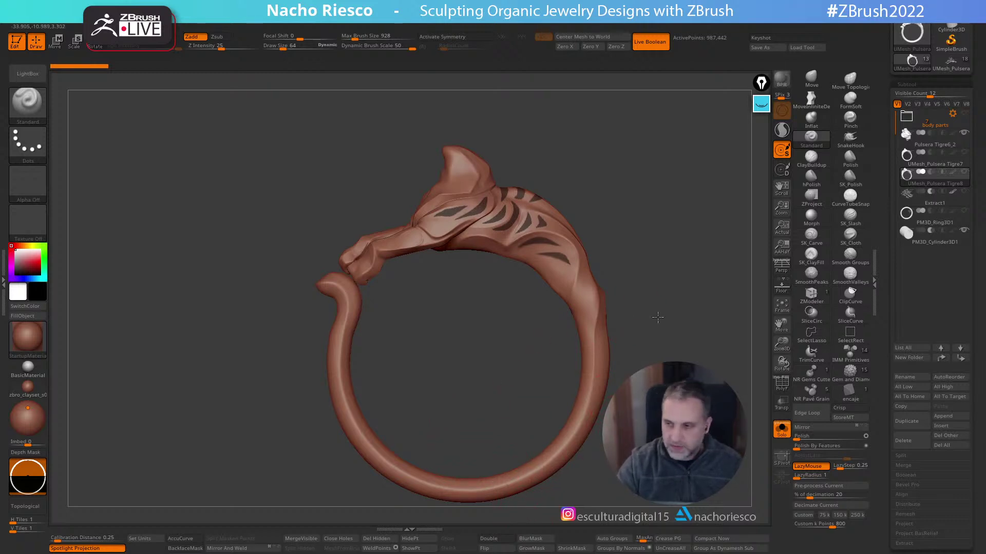
drag(653, 313, 749, 241)
click(940, 143)
mouse_move(692, 272)
mouse_down()
mouse_move(712, 285)
mouse_move(706, 305)
mouse_move(686, 279)
mouse_up()
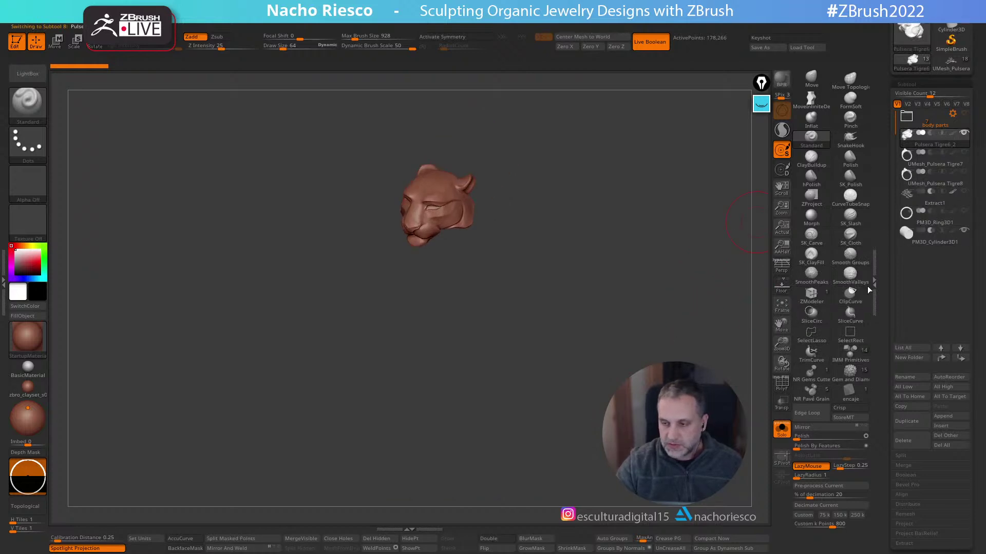
Return to the carved-stripe tiger ring and turn off Solo to show the whole model
click(951, 61)
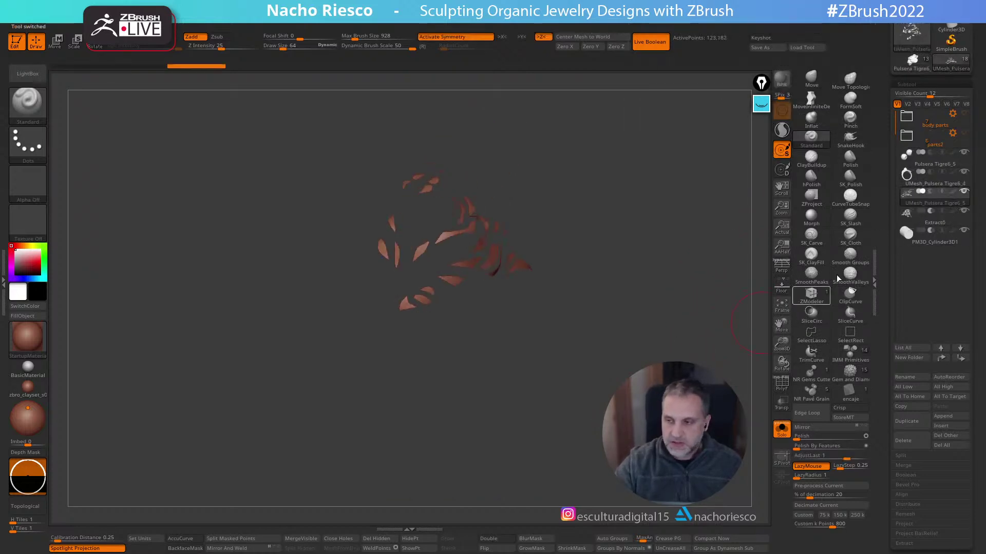
click(916, 66)
mouse_move(744, 312)
mouse_down()
mouse_move(703, 363)
mouse_move(648, 380)
mouse_up()
click(952, 64)
click(782, 429)
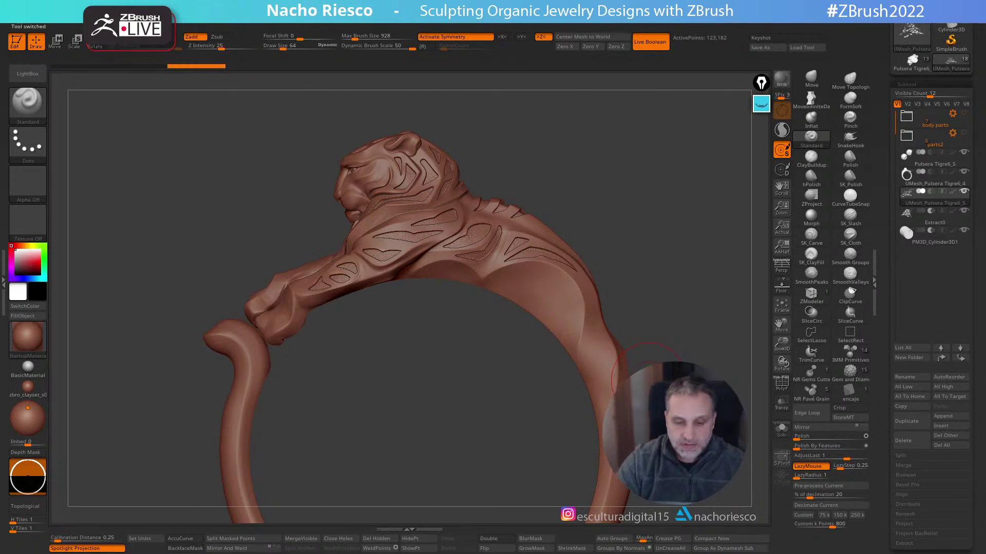
Inspect the carved stripes on the tiger's face, chest, back and both flanks
drag(686, 221, 695, 233)
drag(653, 262, 721, 273)
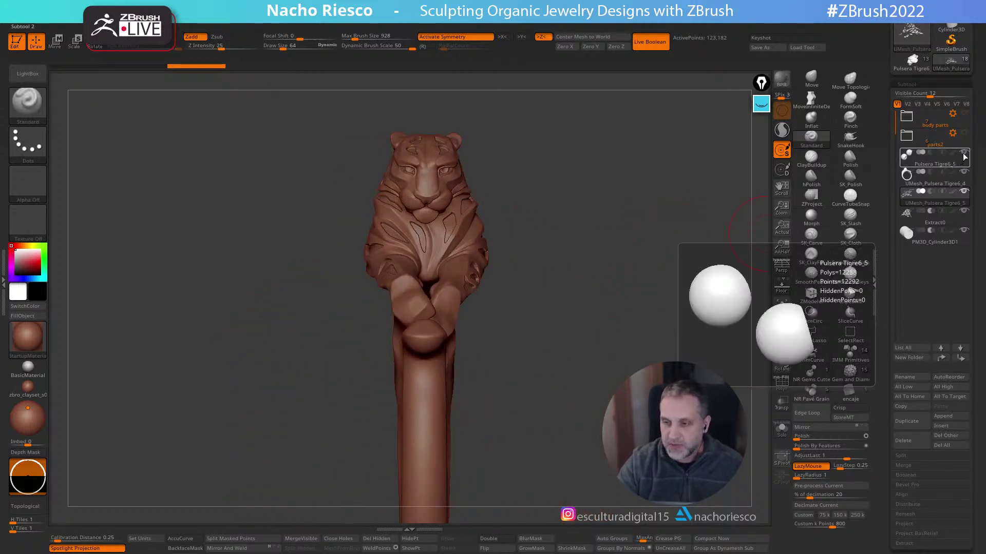
mouse_move(683, 276)
mouse_down()
mouse_move(669, 271)
mouse_move(702, 269)
mouse_move(695, 319)
mouse_move(744, 296)
mouse_move(679, 295)
mouse_up()
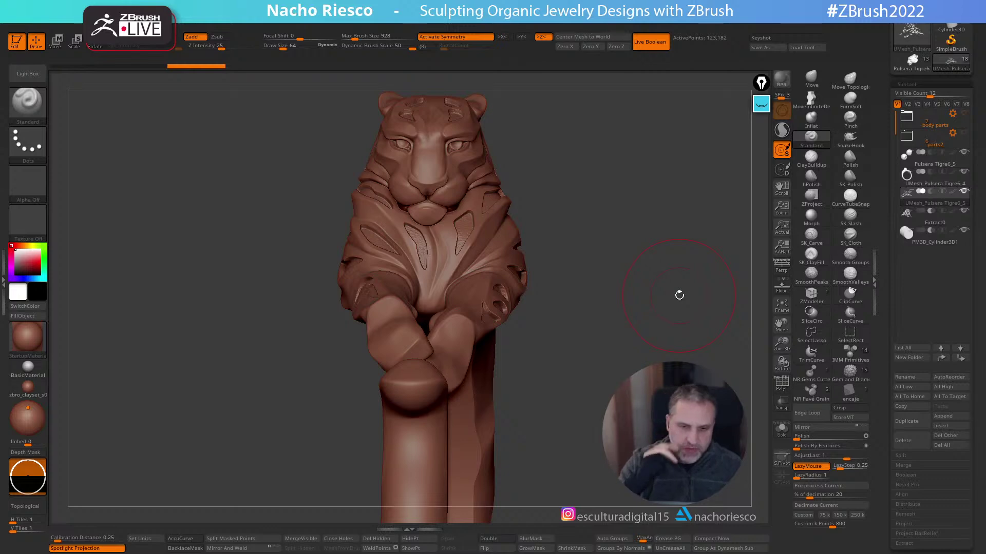
drag(625, 225, 649, 256)
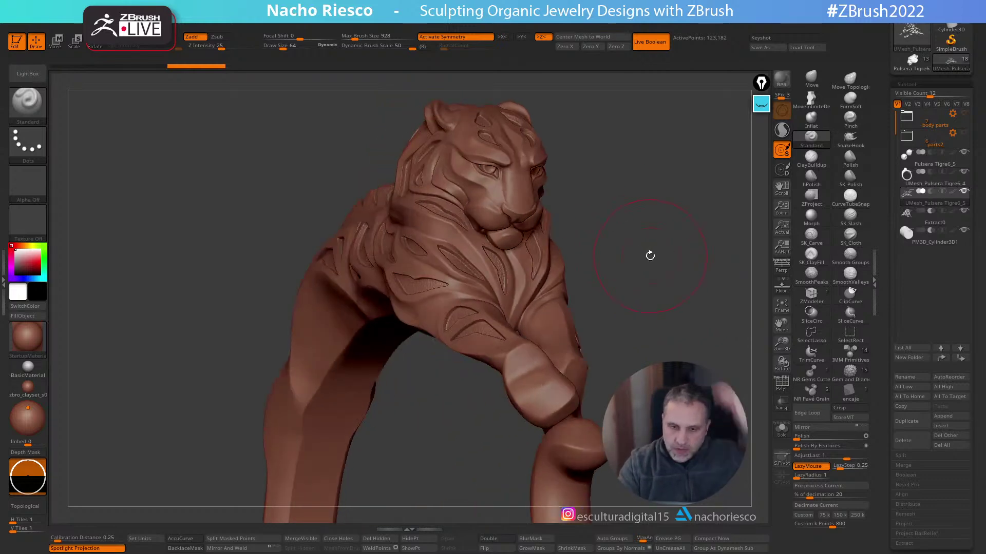
shift+drag(609, 211, 683, 233)
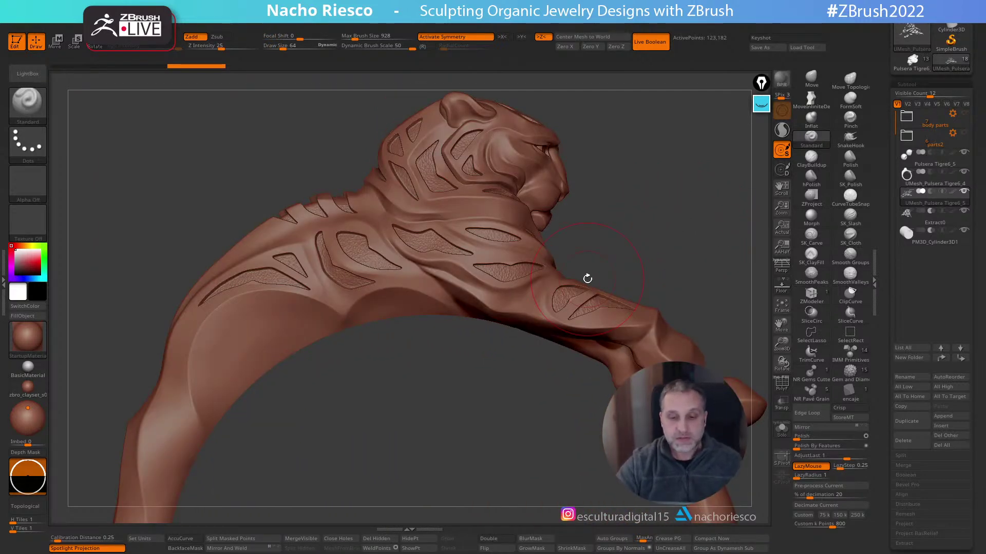
drag(692, 212, 712, 255)
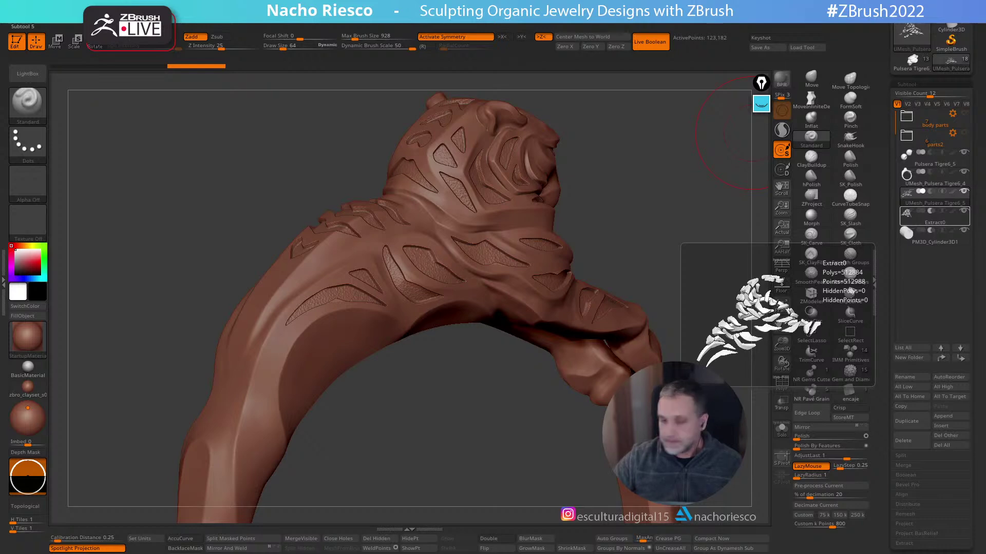
drag(646, 222, 723, 242)
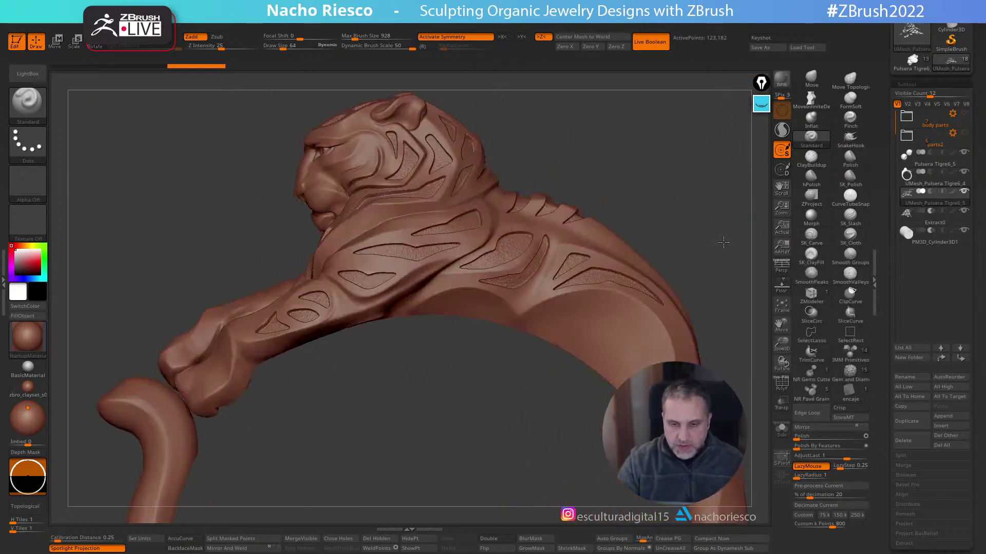
Isolate the UMesh_Pulsera Tigre6_4 body and the Extract0 stripe pieces in turn, with Transparency enabled, to inspect each part
click(932, 180)
click(782, 403)
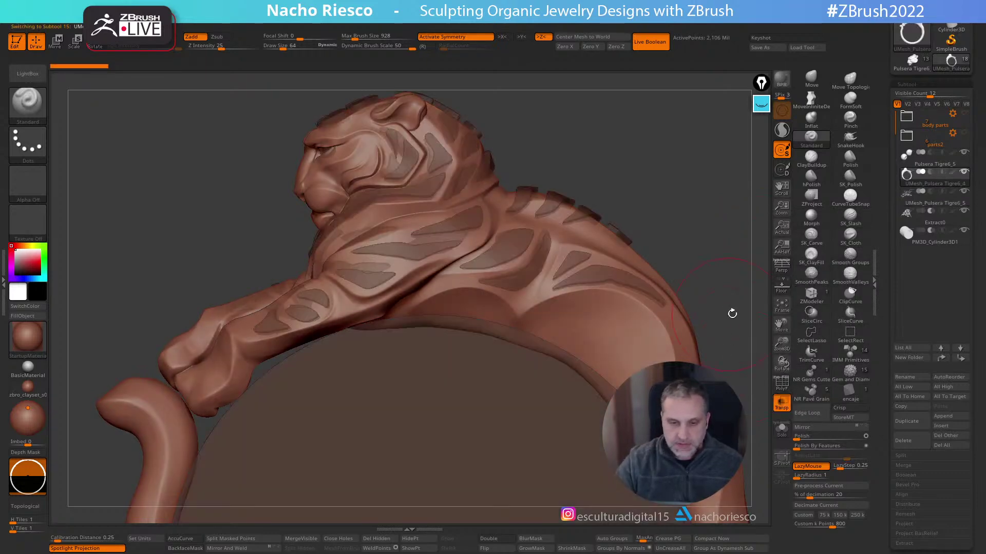
click(785, 433)
drag(738, 374, 754, 307)
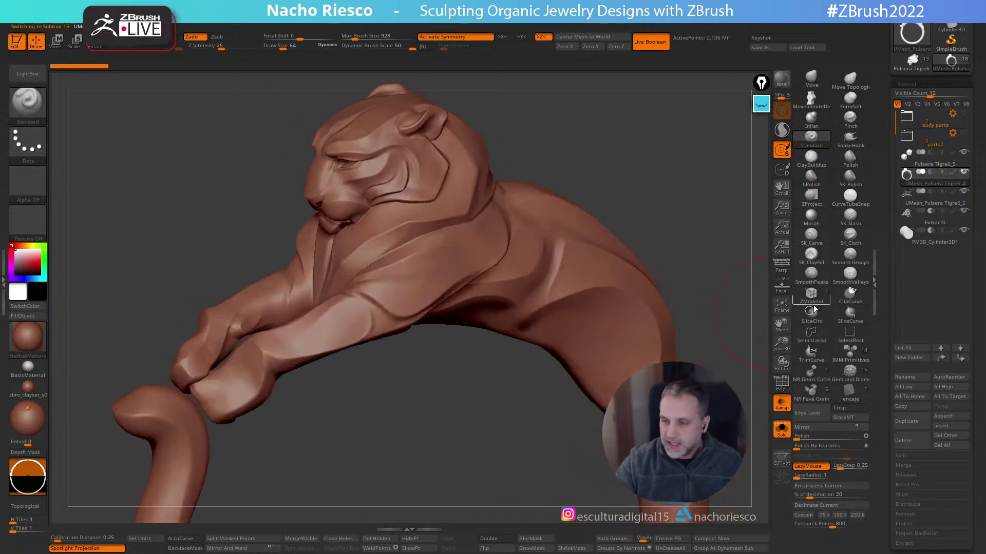
click(919, 221)
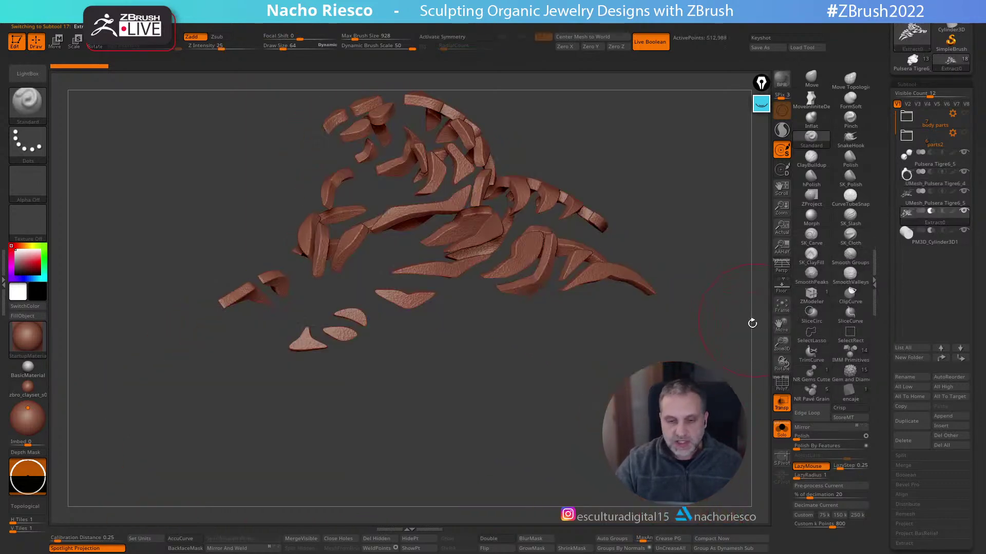
drag(726, 354, 716, 380)
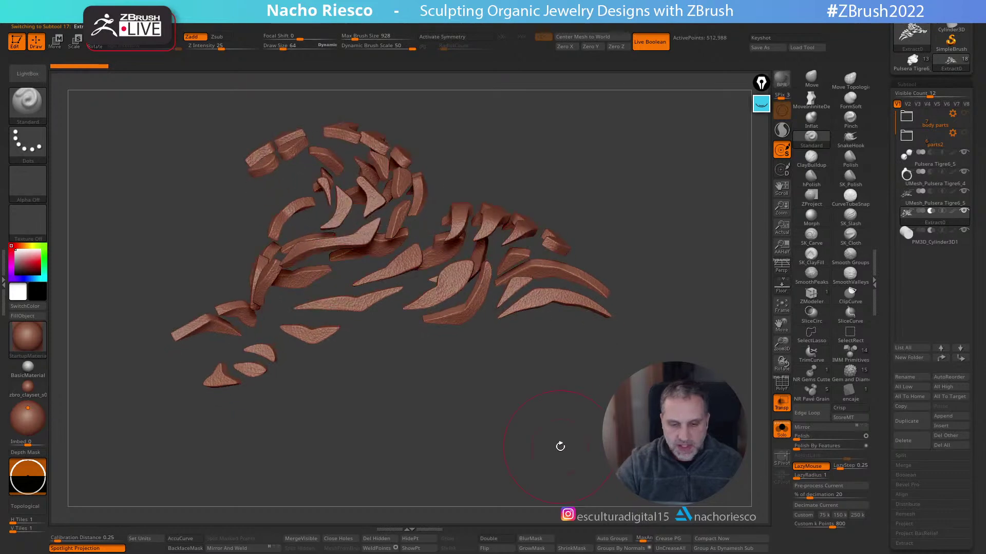
Reselect the UMesh_Pulsera Tigre6_4 body and turn off Solo and Transparency to view the combined ring
click(936, 184)
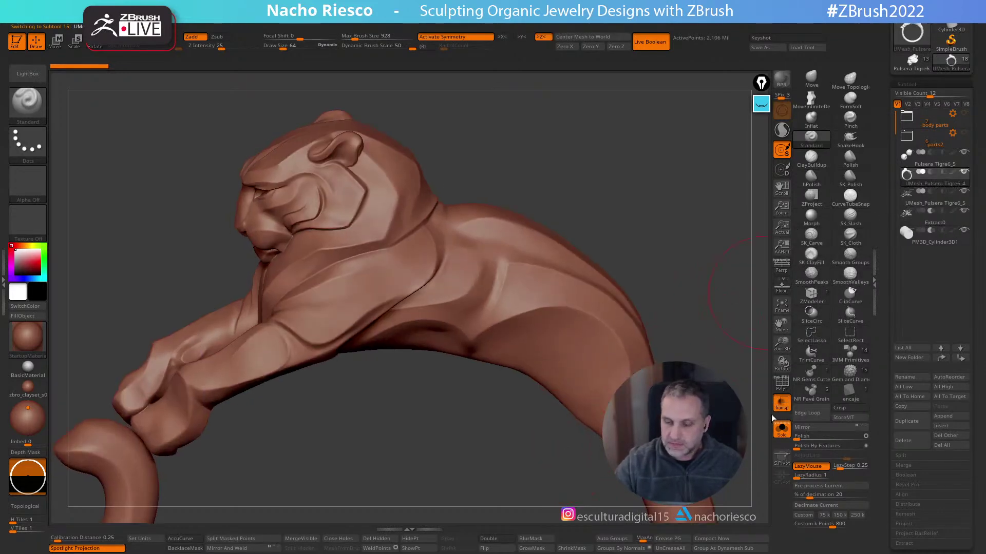
click(781, 431)
click(781, 404)
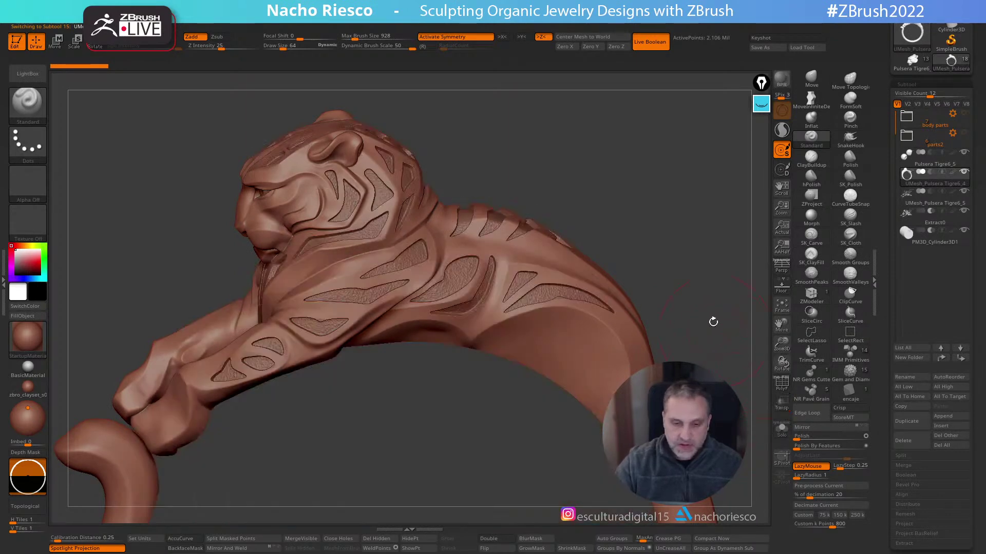
drag(719, 294, 596, 380)
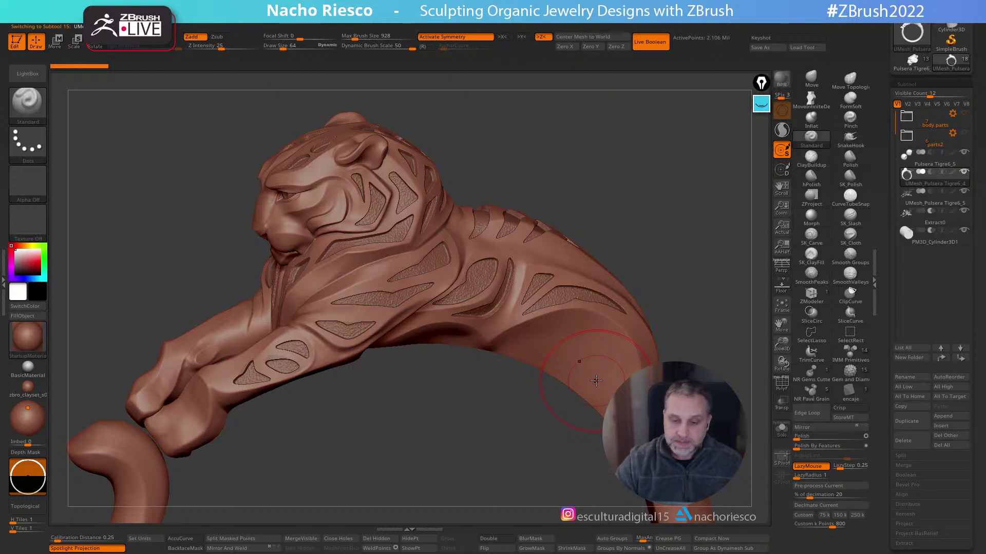
Show the Precision Extract plugin settings and measure the depth of a carved back stripe with a transpose line
click(4, 281)
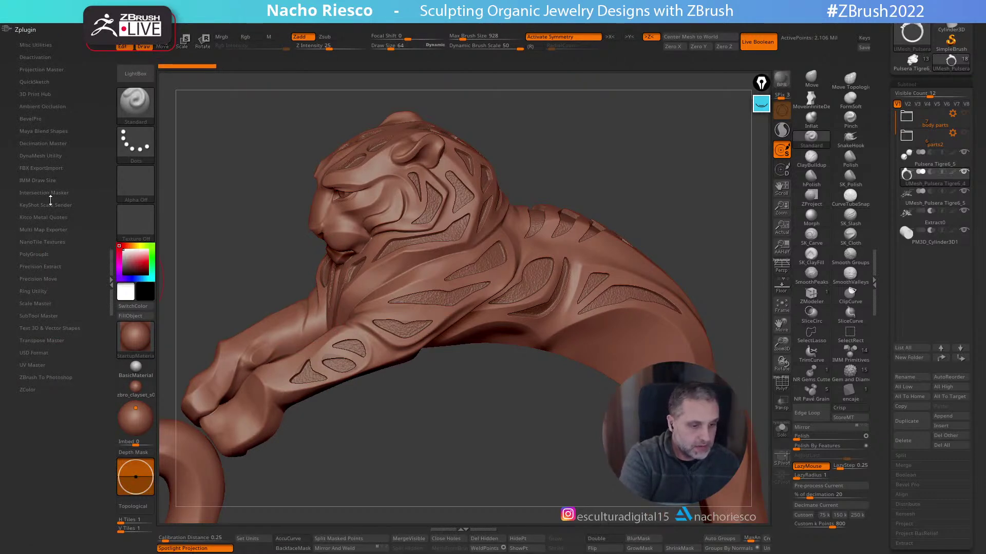
click(53, 264)
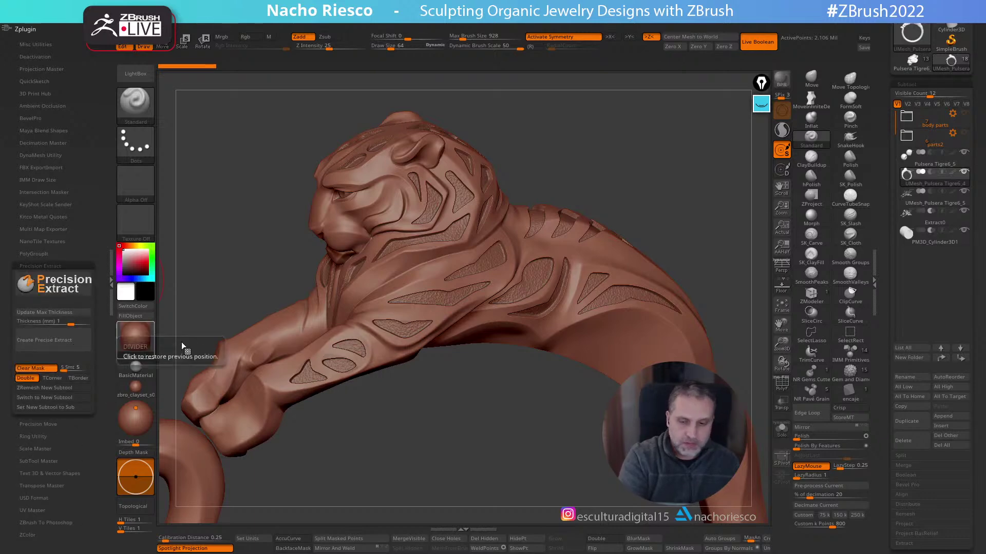
mouse_move(661, 200)
mouse_down()
mouse_move(585, 192)
mouse_move(617, 207)
mouse_move(623, 221)
mouse_move(508, 332)
mouse_move(450, 520)
mouse_move(565, 257)
mouse_move(522, 261)
mouse_move(521, 323)
mouse_move(577, 341)
mouse_up()
key(w)
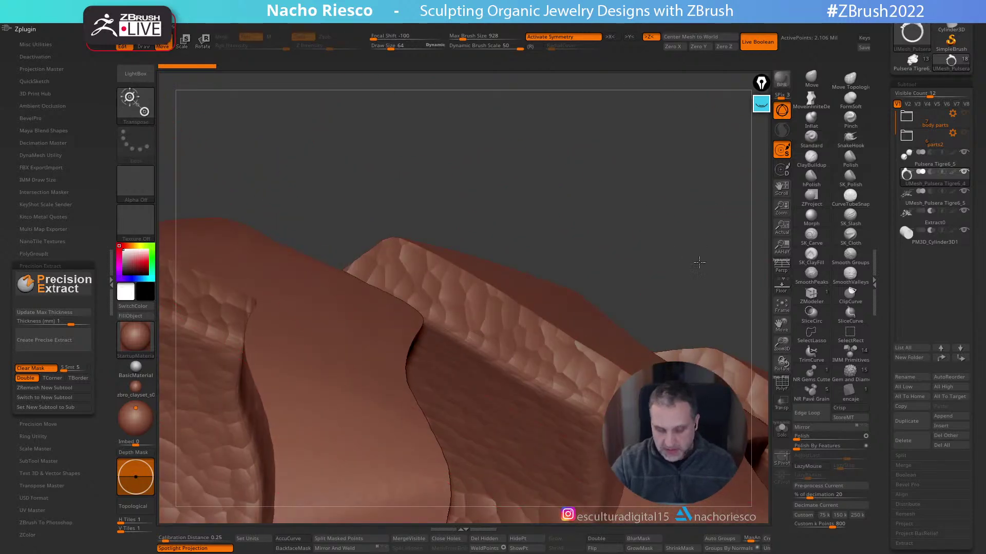
click(528, 358)
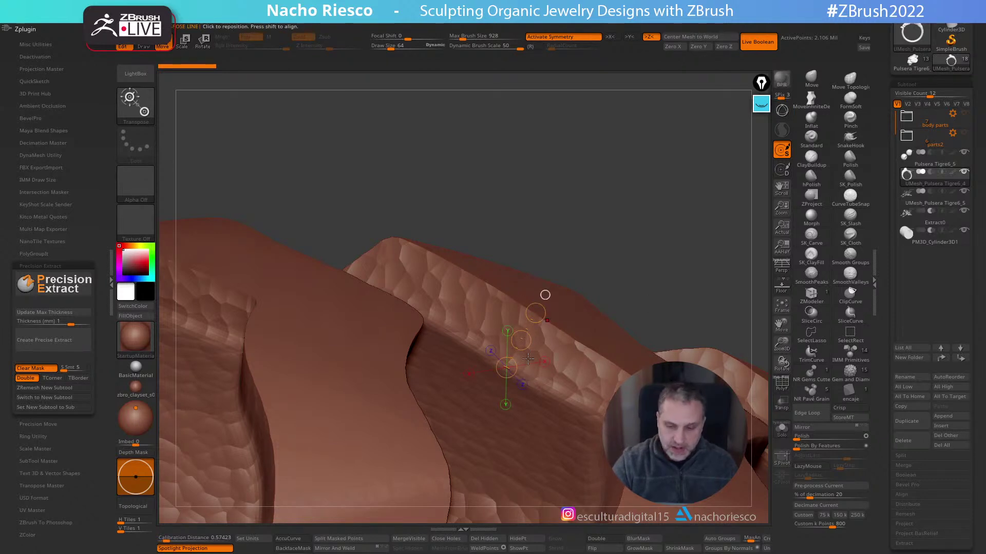
drag(515, 373, 498, 399)
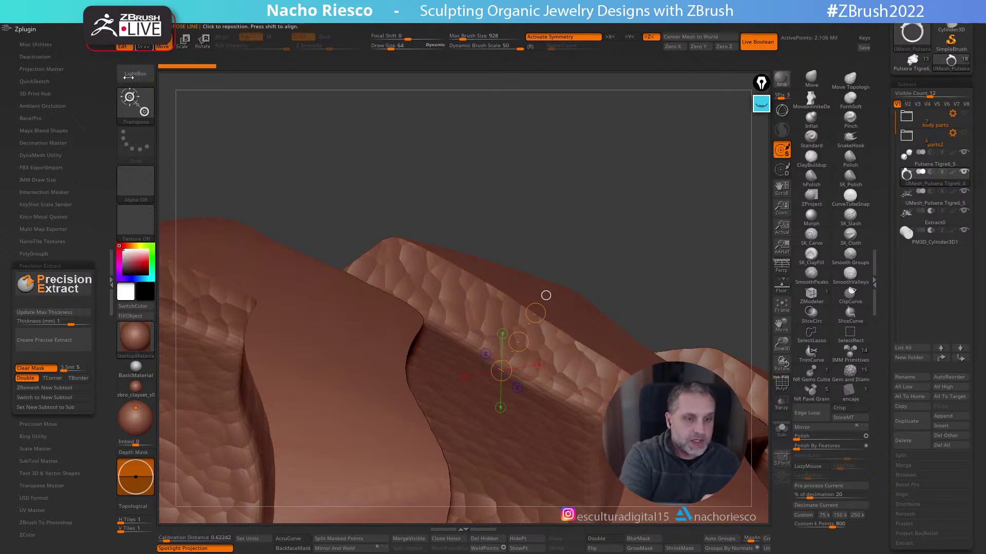
Set the scene scale in Scale Master using the 73.95 x 89.49 x 21.34 mm option
click(81, 264)
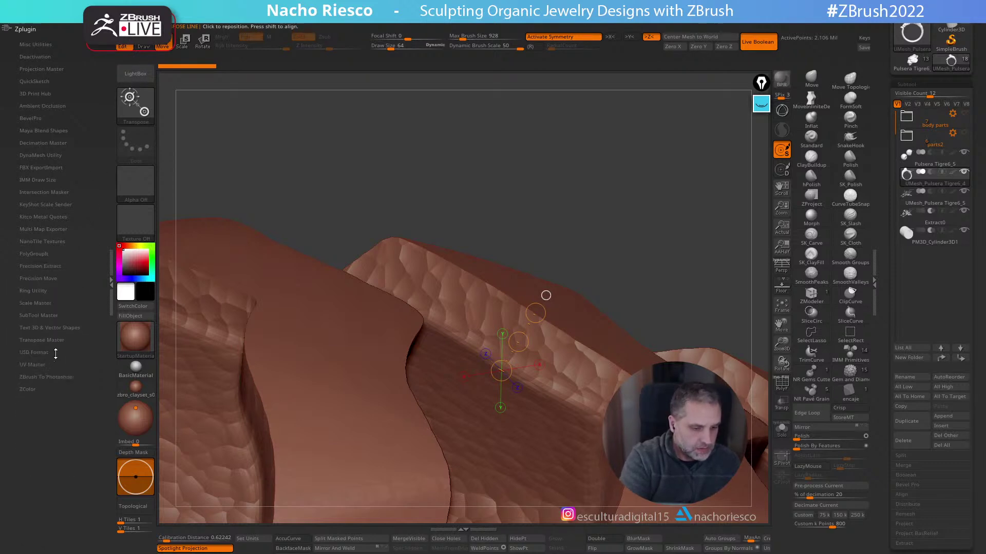
click(43, 303)
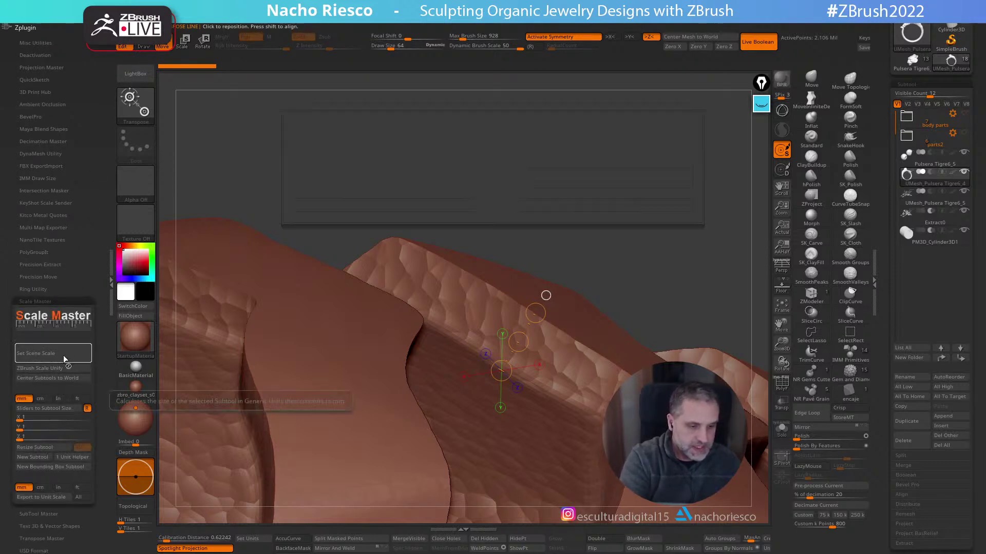
click(66, 359)
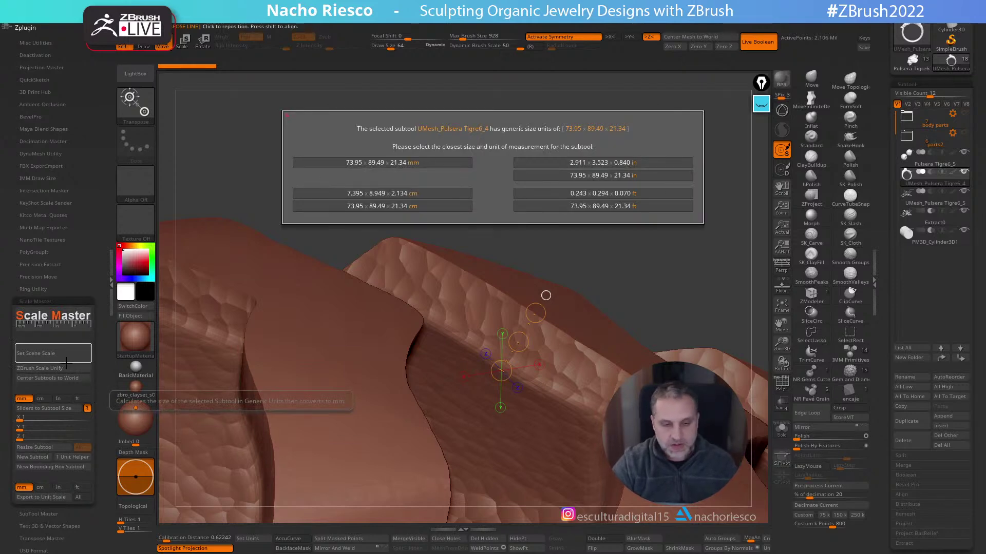
click(433, 163)
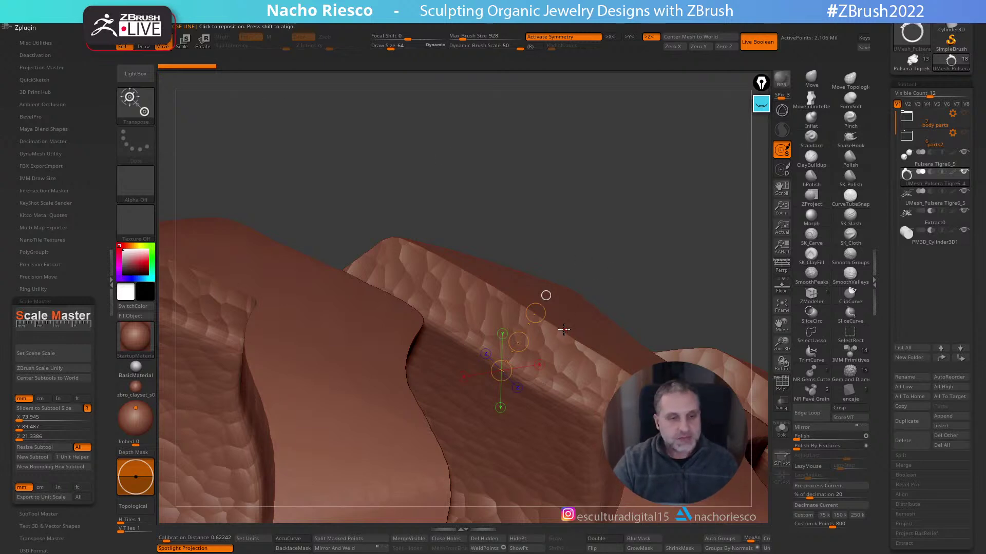
Return to Draw mode and close the Zplugin palette to show the tiger's carved flank
mouse_move(614, 295)
mouse_down()
mouse_move(658, 291)
mouse_move(635, 297)
mouse_move(671, 275)
mouse_move(636, 173)
mouse_move(682, 255)
mouse_move(689, 233)
mouse_move(637, 225)
mouse_up()
key(q)
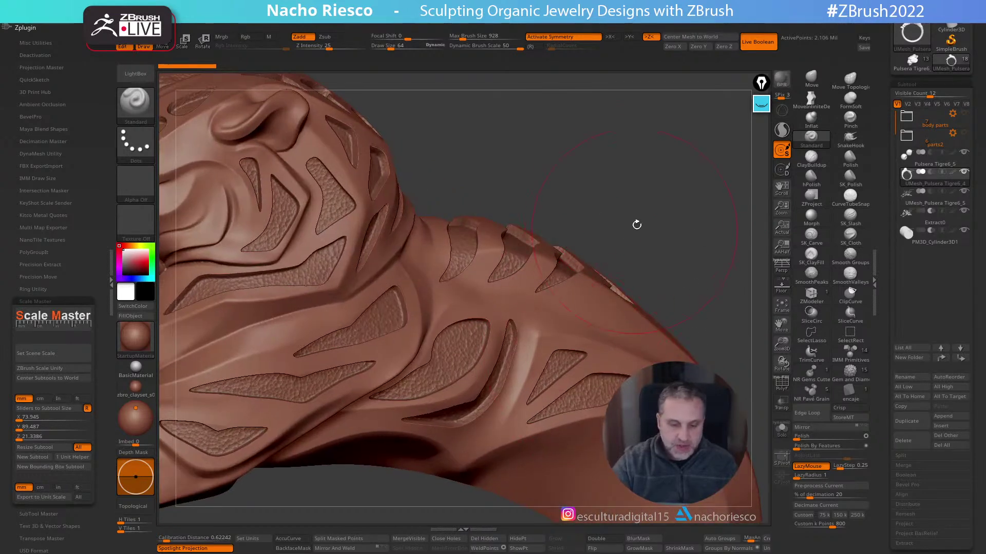
click(111, 285)
drag(530, 202, 654, 274)
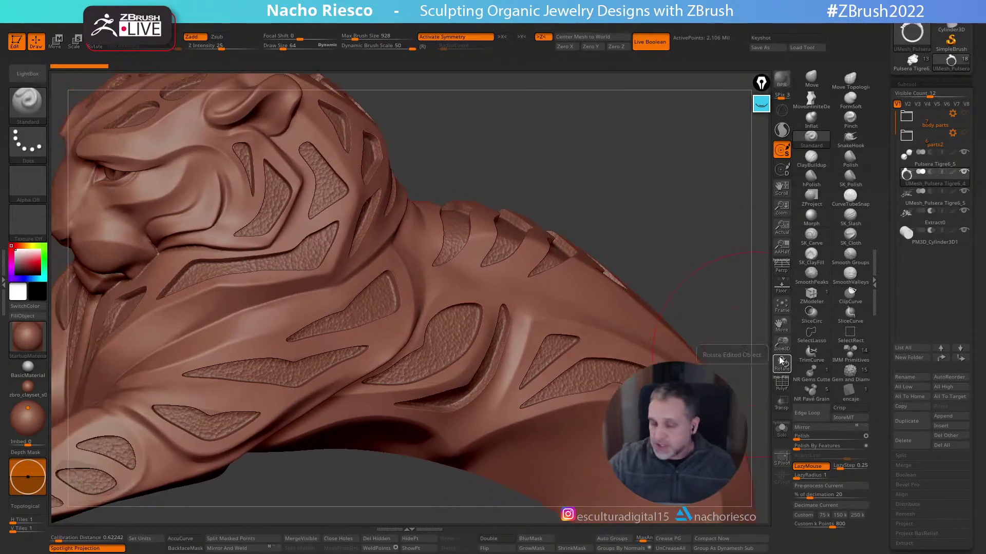
Select the Extract0 stripes and review the Voronoi pattern options in their surface noise settings
click(923, 221)
scroll(880, 410, down, 8)
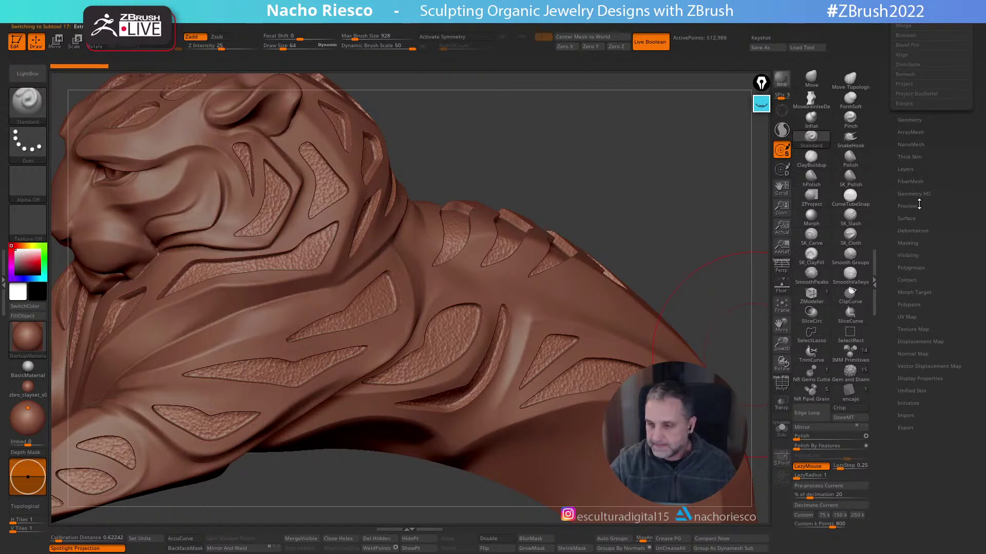
click(906, 218)
click(930, 231)
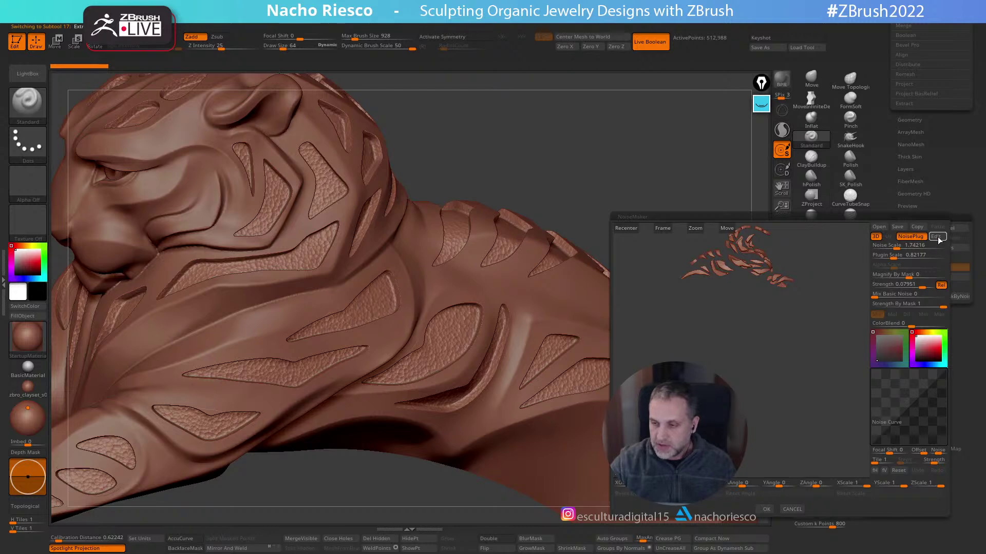
click(936, 236)
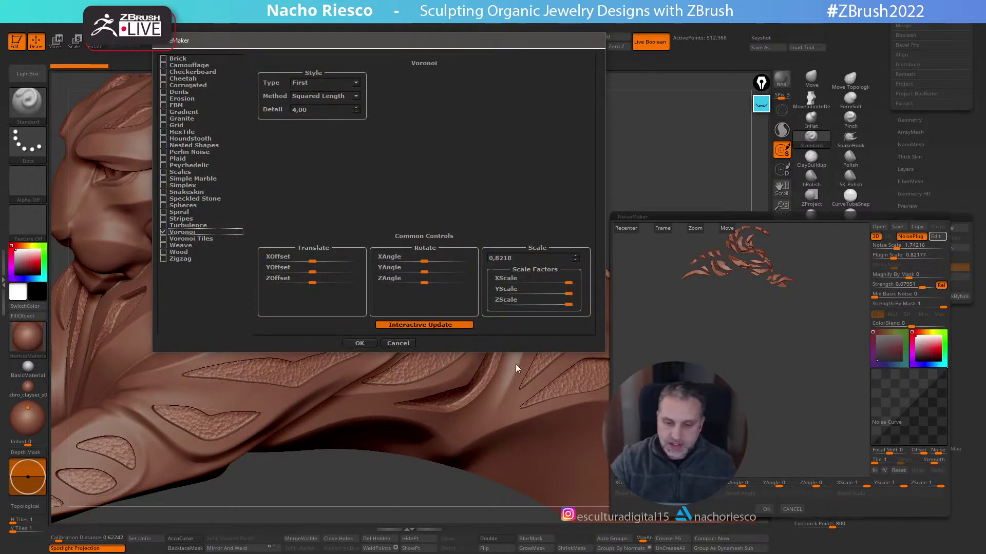
click(360, 343)
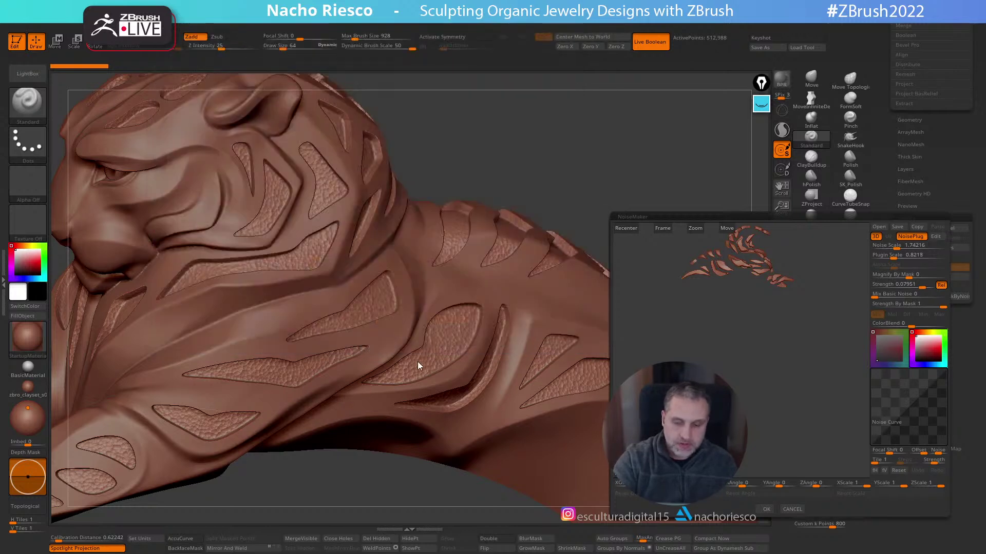
click(765, 510)
Try applying the surface noise to the Extract0 mesh and reduce the brush draw size to about 24
drag(663, 286, 662, 239)
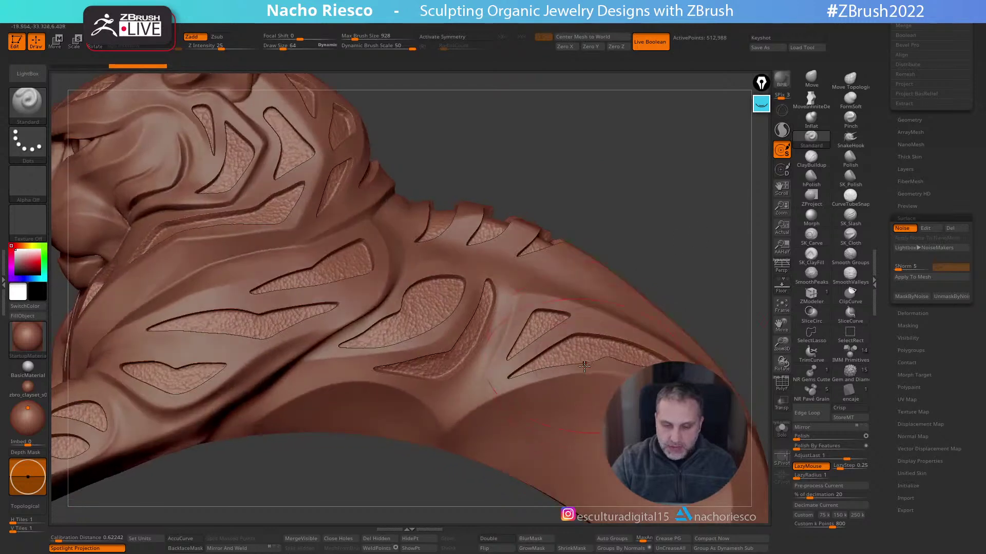
drag(649, 276, 663, 268)
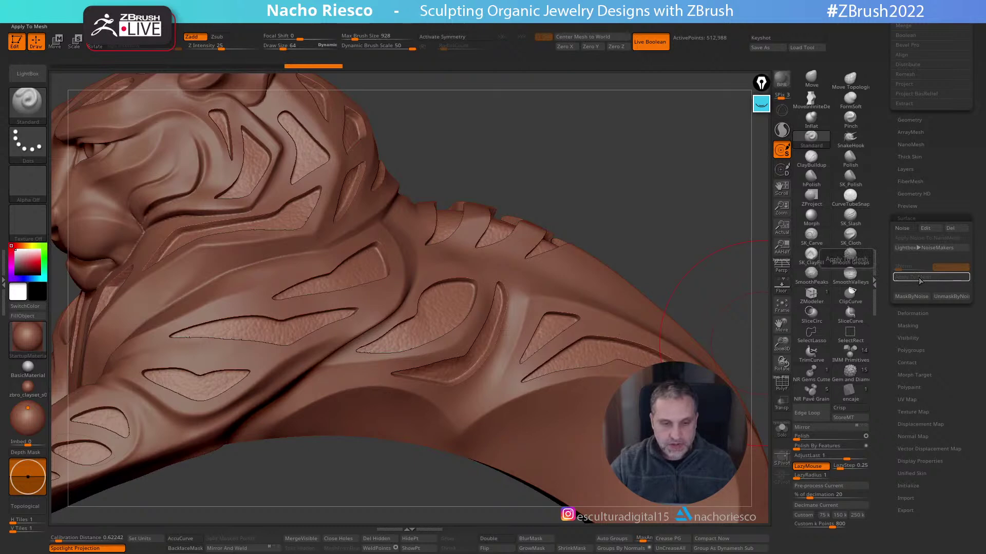
alt+drag(711, 294, 718, 214)
key(s)
drag(429, 349, 417, 349)
drag(687, 223, 536, 353)
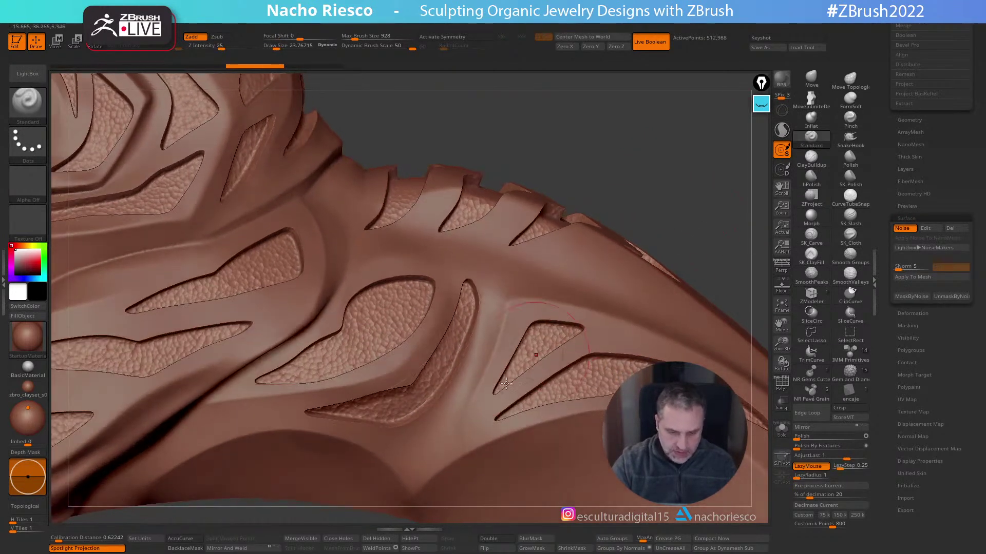
Switch to the UMesh_Pulsera Tigre6_4 body and back to the Extract0 stripe subtool
alt+click(459, 418)
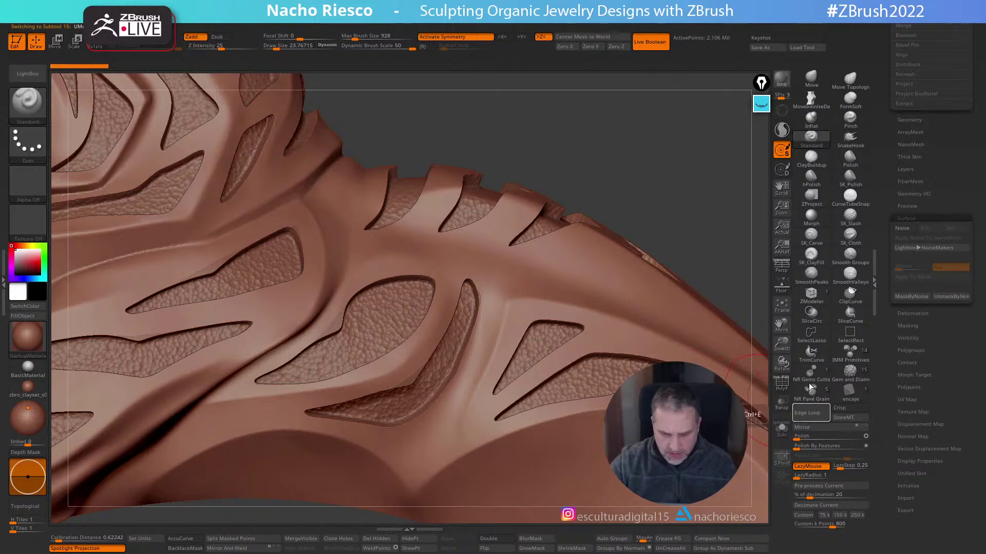
scroll(935, 154, up, 5)
mouse_move(966, 129)
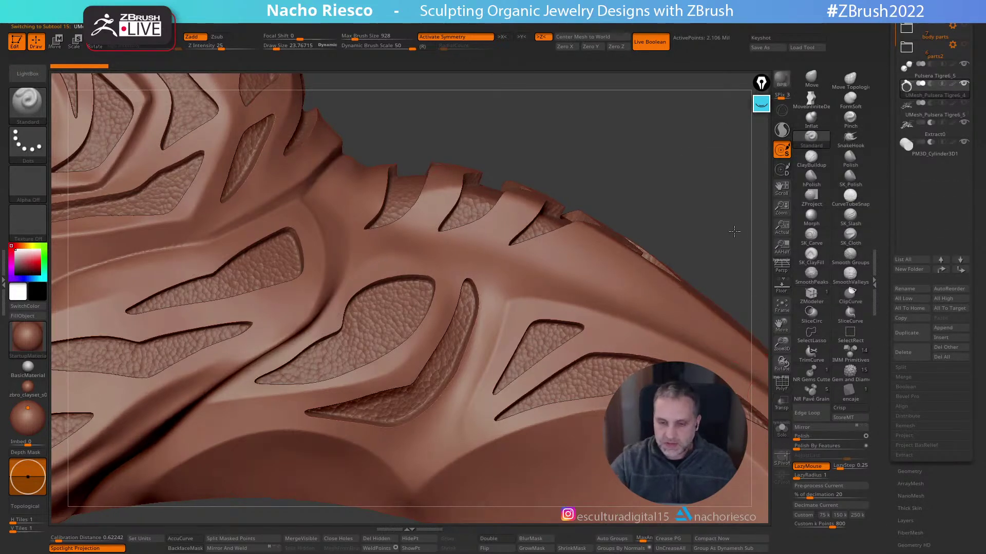
drag(733, 229, 736, 231)
click(950, 114)
click(947, 139)
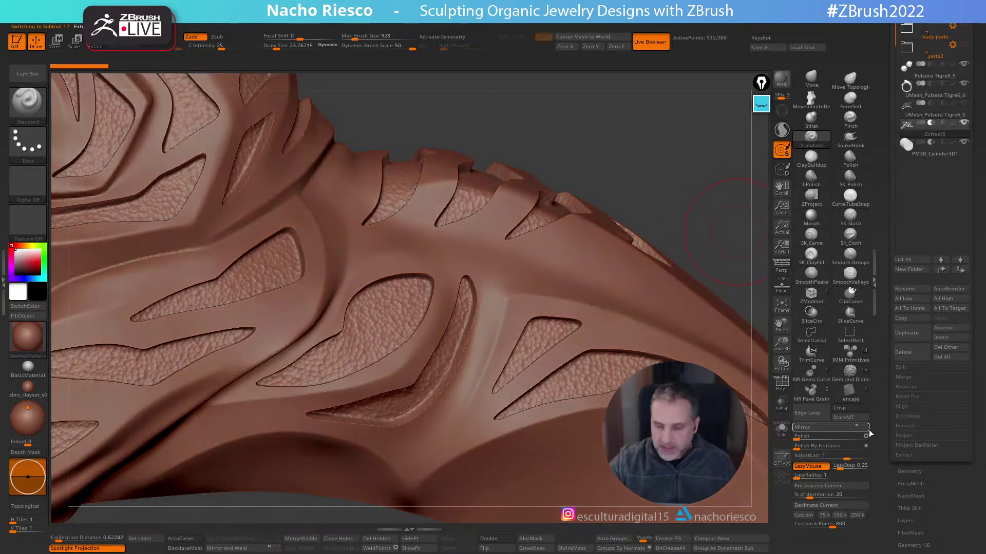
Change the Extract0 surface noise Strength to a negative value, checking the stripes in the noise preview
scroll(911, 302, down, 10)
click(930, 169)
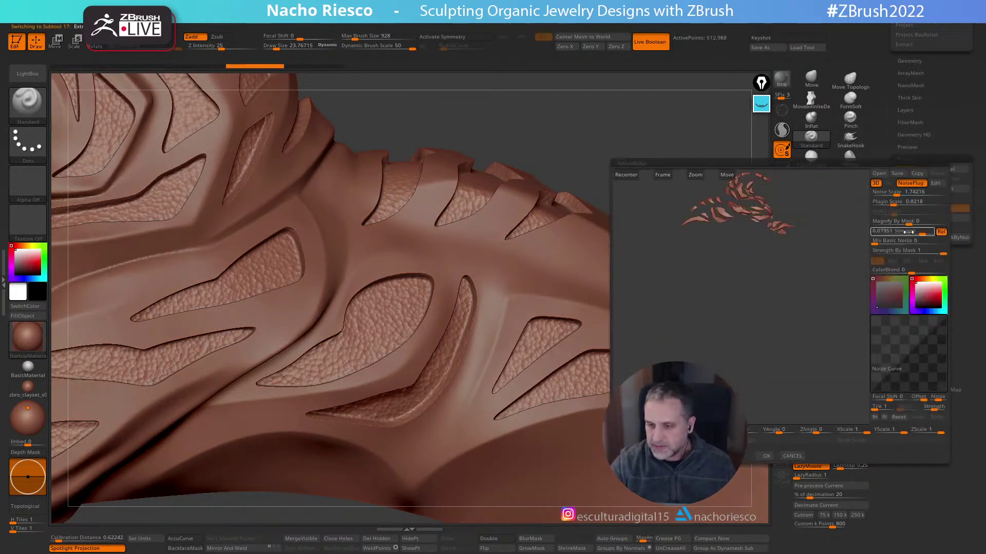
drag(804, 349, 764, 376)
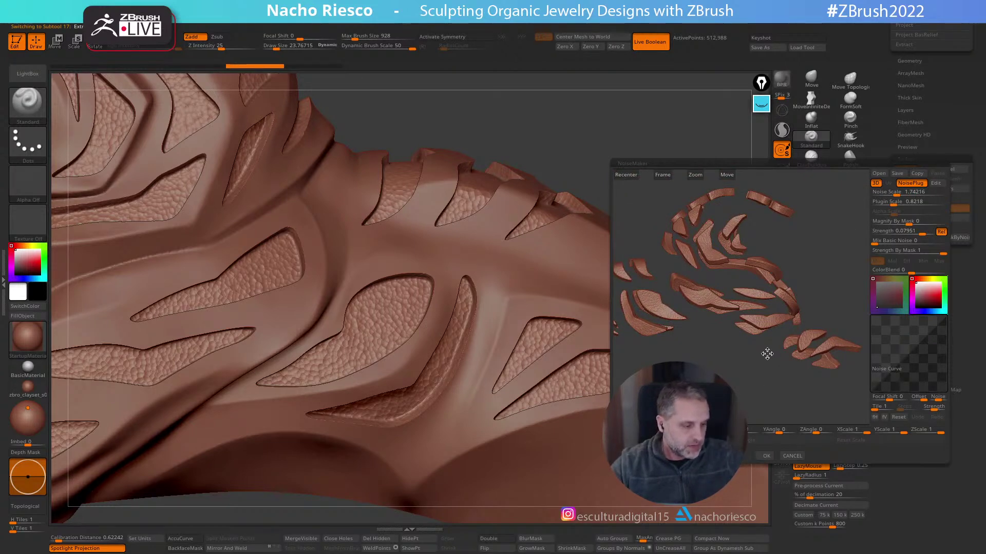
click(920, 233)
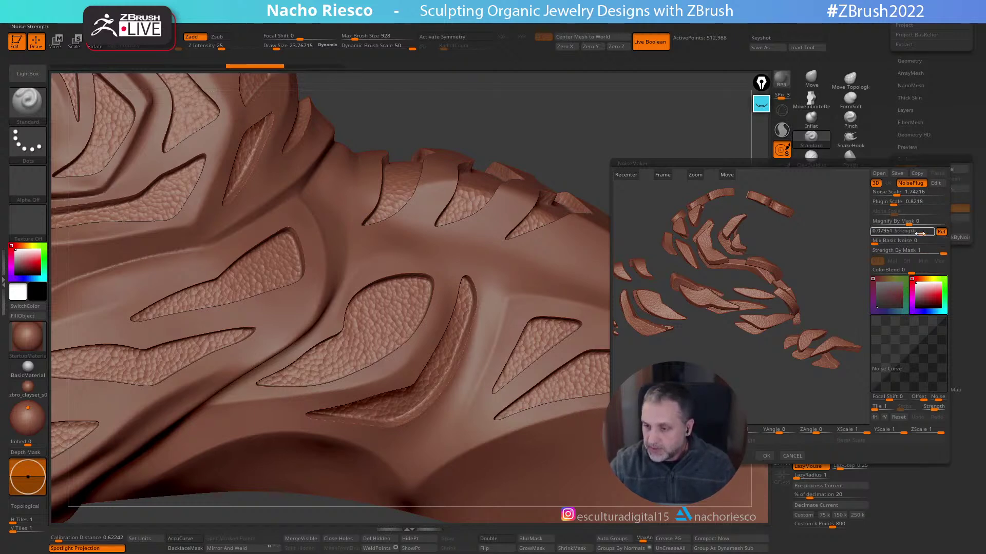
alt+drag(830, 267, 742, 365)
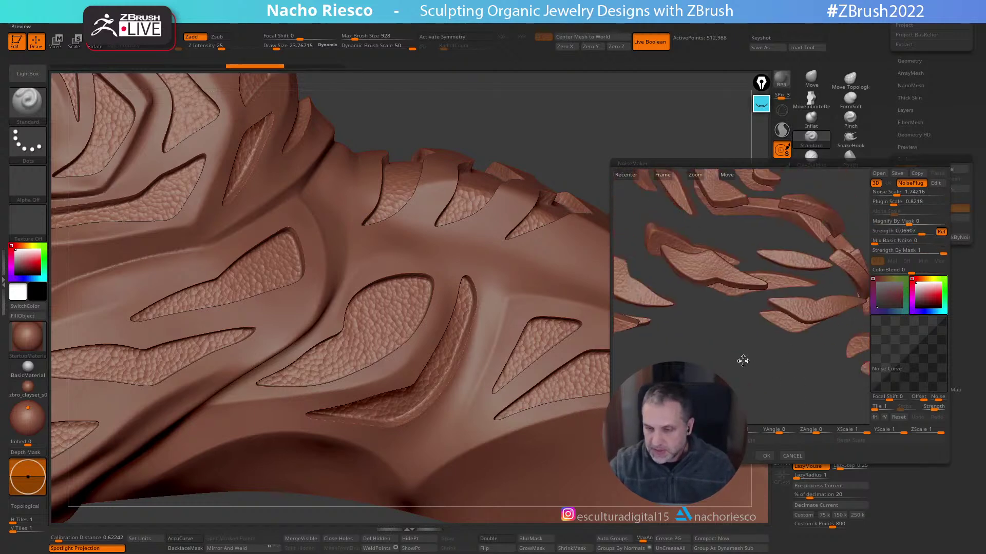
drag(921, 232, 916, 232)
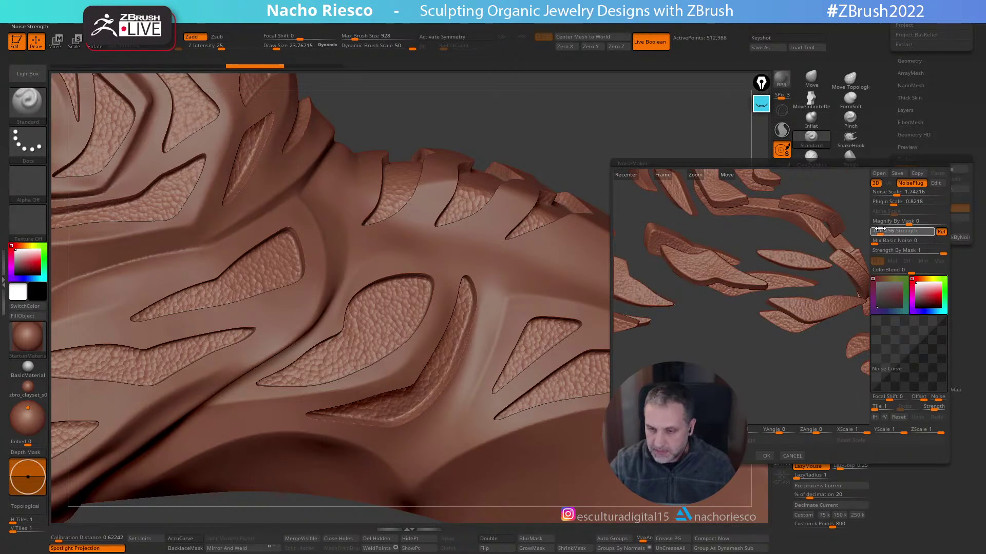
click(766, 456)
Try applying the reversed noise to the Extract0 mesh, then restore the live noise
click(912, 219)
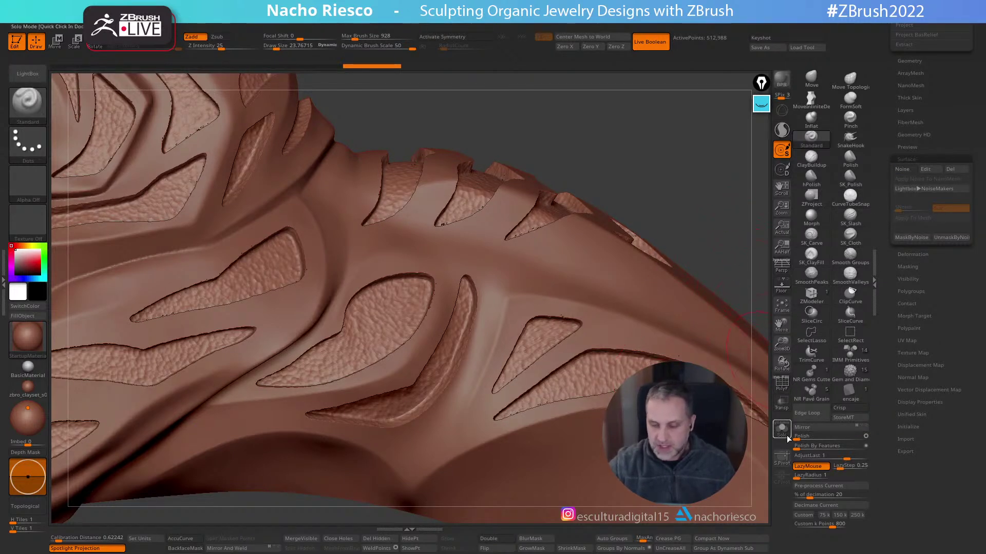
drag(737, 249, 734, 259)
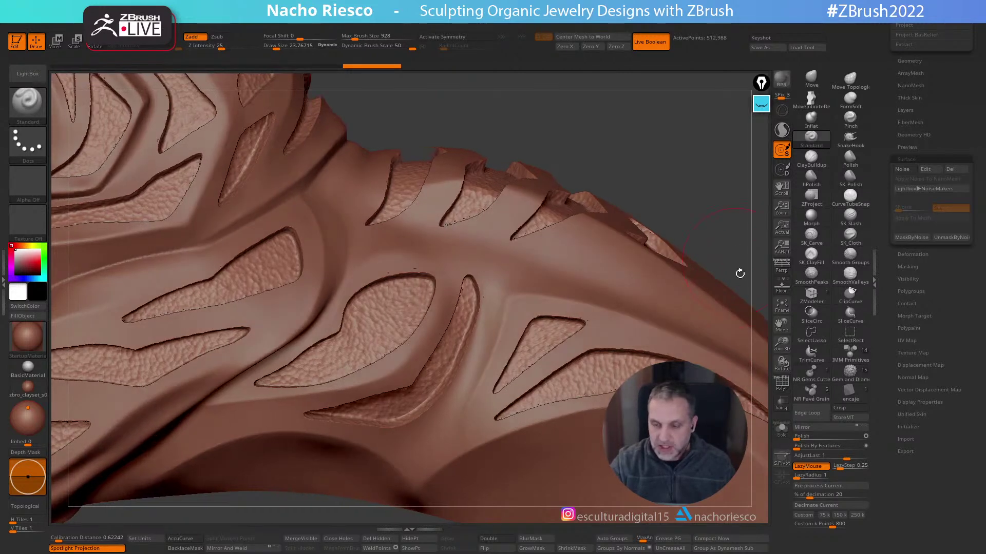
click(902, 169)
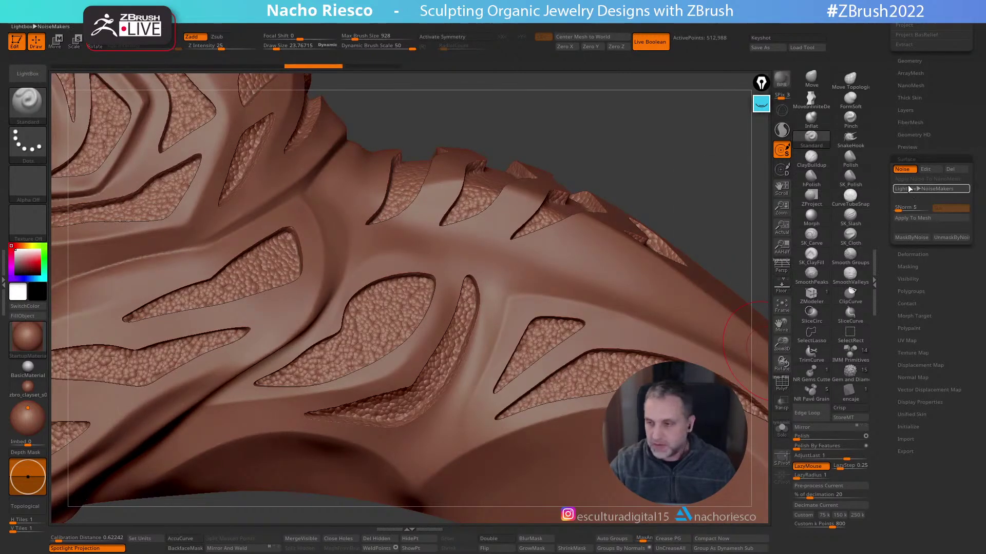
Divide the Extract0 stripe geometry once to reach subdivision level 3
scroll(888, 169, up, 5)
click(908, 292)
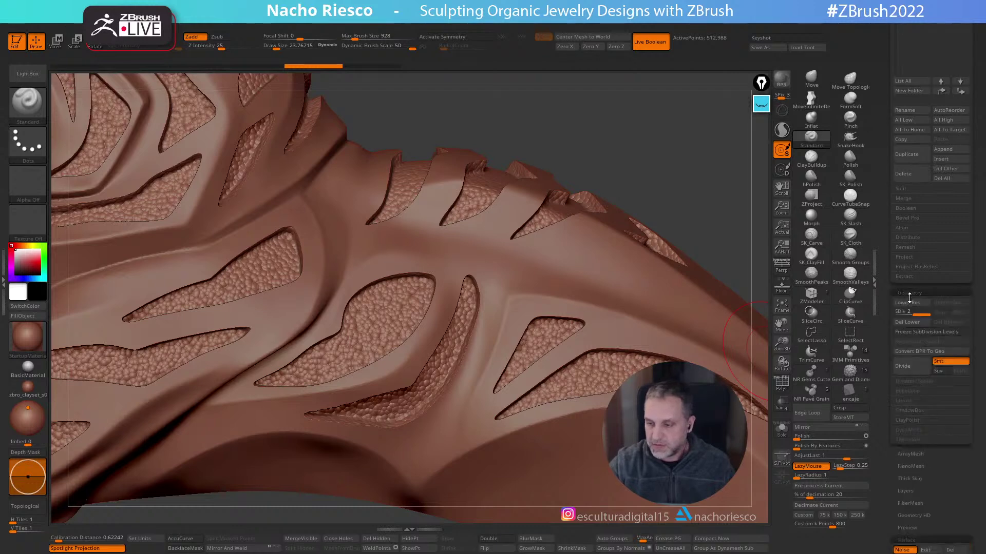
click(912, 368)
scroll(893, 370, down, 6)
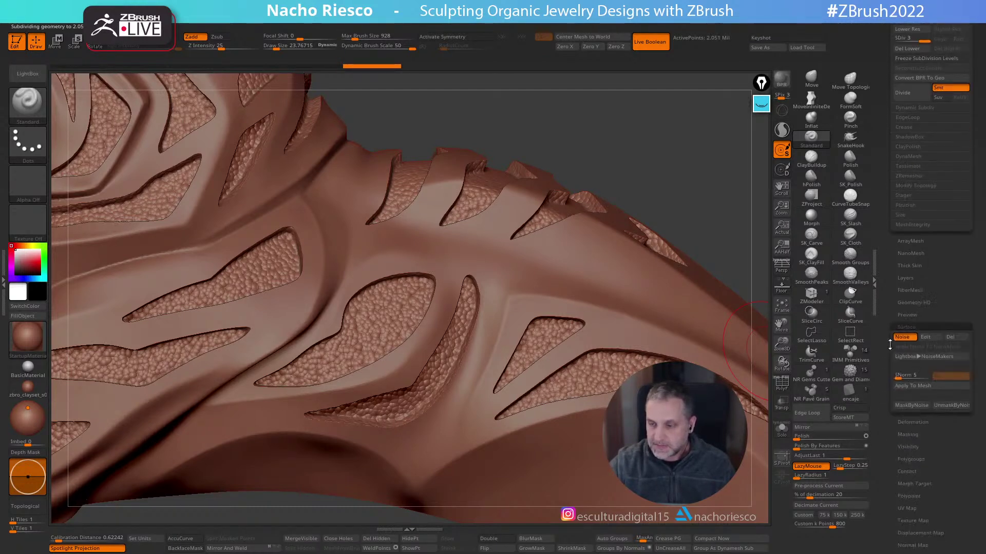
Apply the noise to the denser stripe mesh, inspect the carved recesses, and undo the application
click(916, 386)
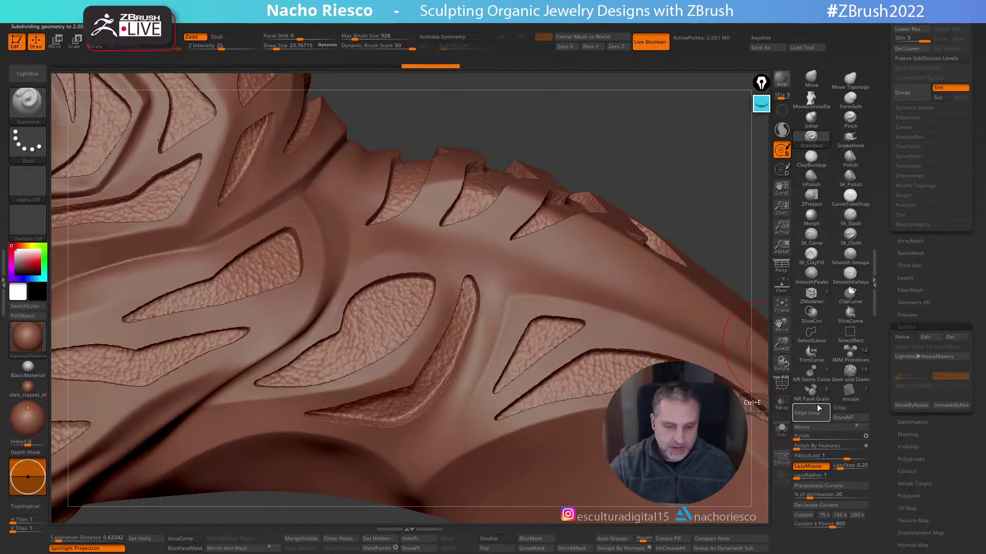
mouse_move(698, 190)
mouse_down()
mouse_move(713, 187)
mouse_move(694, 208)
mouse_move(686, 198)
mouse_move(434, 286)
mouse_up()
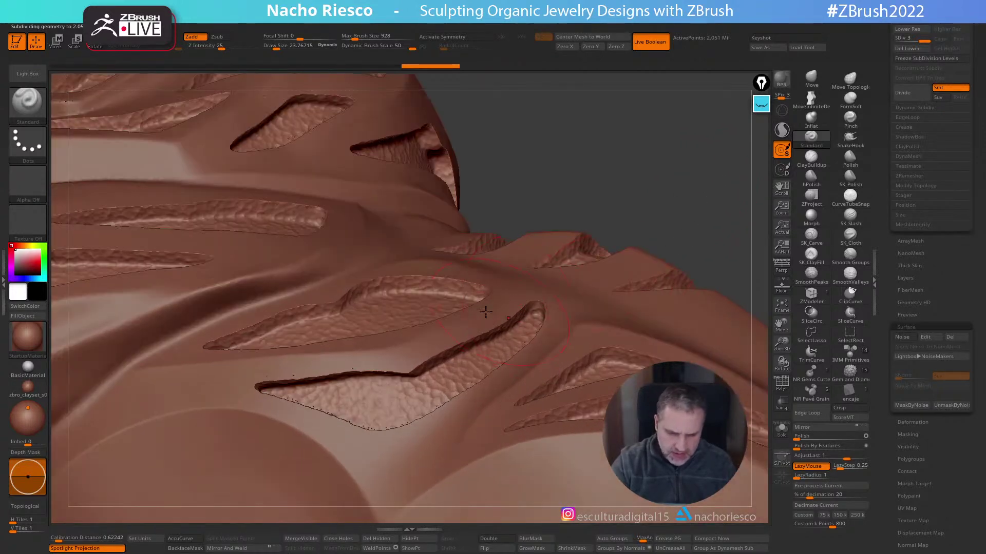
key(ctrl+z)
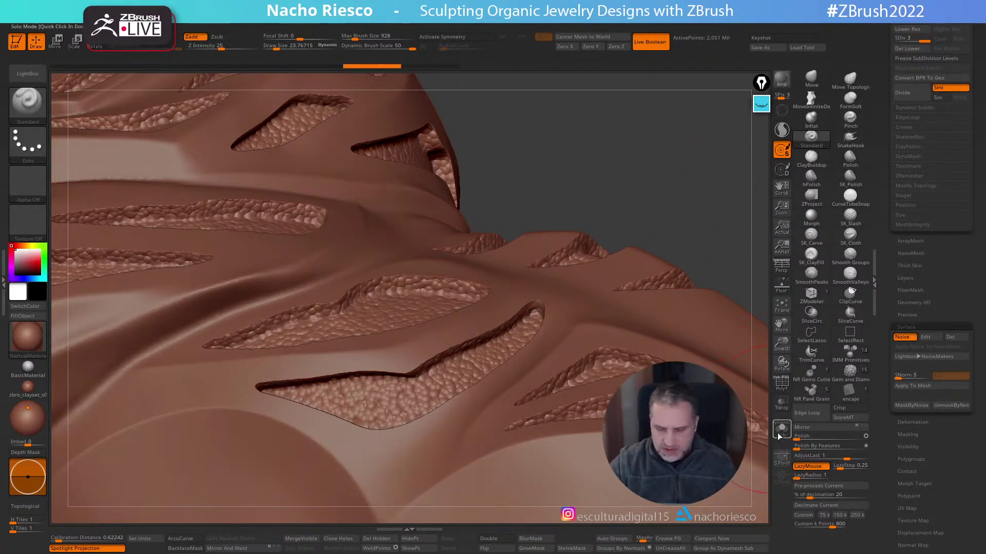
Isolate the Extract0 stripe pieces with Solo and examine the noise on their surfaces
click(783, 432)
drag(724, 248, 719, 198)
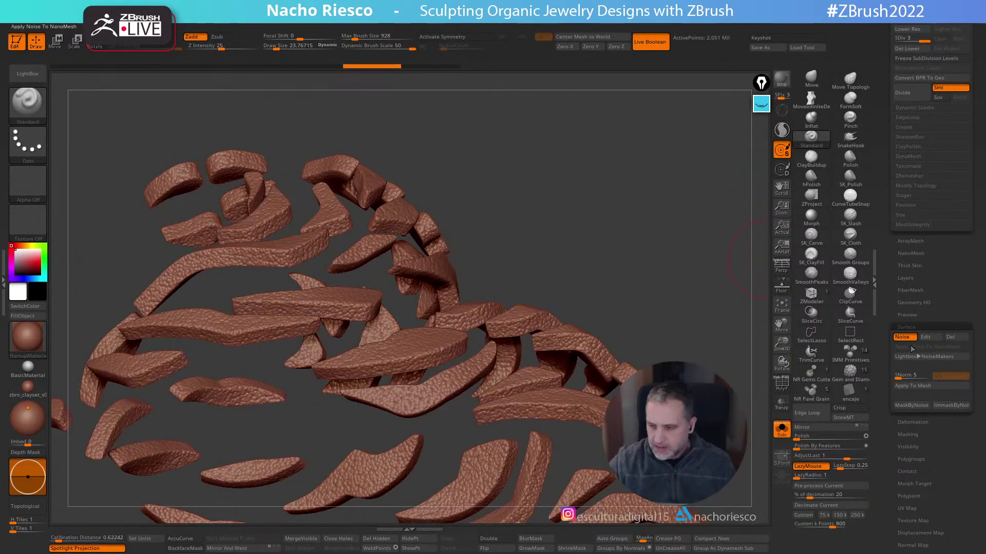
Turn off the live surface noise and display the isolated stripe pieces in their polygroup colours
click(902, 337)
click(785, 384)
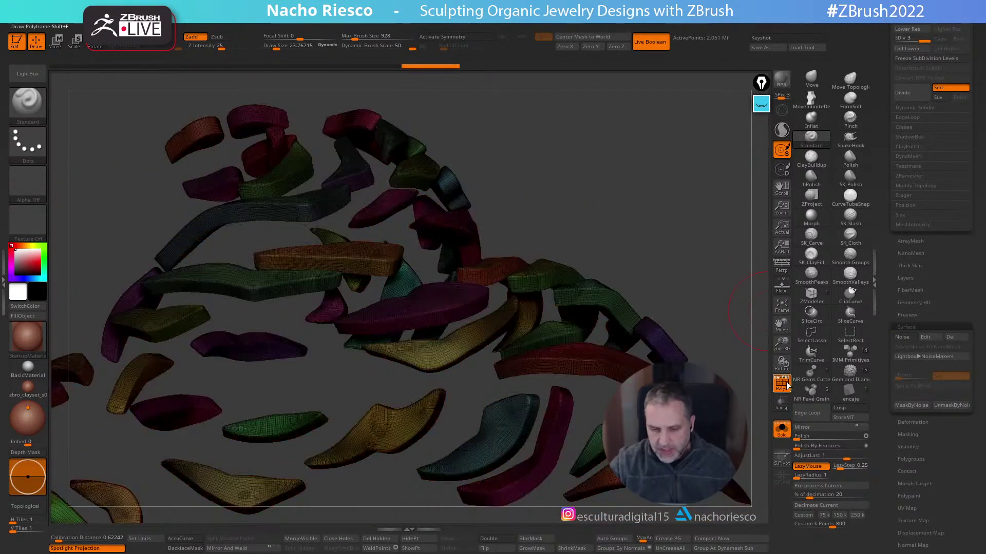
click(786, 384)
drag(734, 370, 708, 298)
mouse_move(734, 328)
mouse_down()
mouse_move(596, 489)
mouse_move(593, 480)
mouse_up()
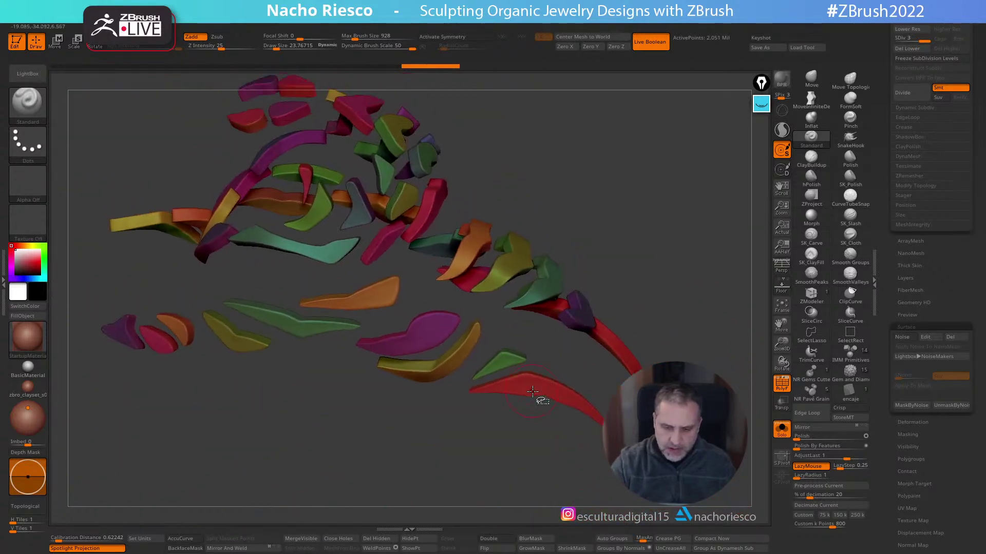
Start hiding the outer-face polygroups of the stripe pieces and turn on Double so both sides of the remaining faces display
ctrl+shift+click(532, 390)
ctrl+shift+drag(652, 288, 651, 362)
ctrl+alt+shift+click(505, 368)
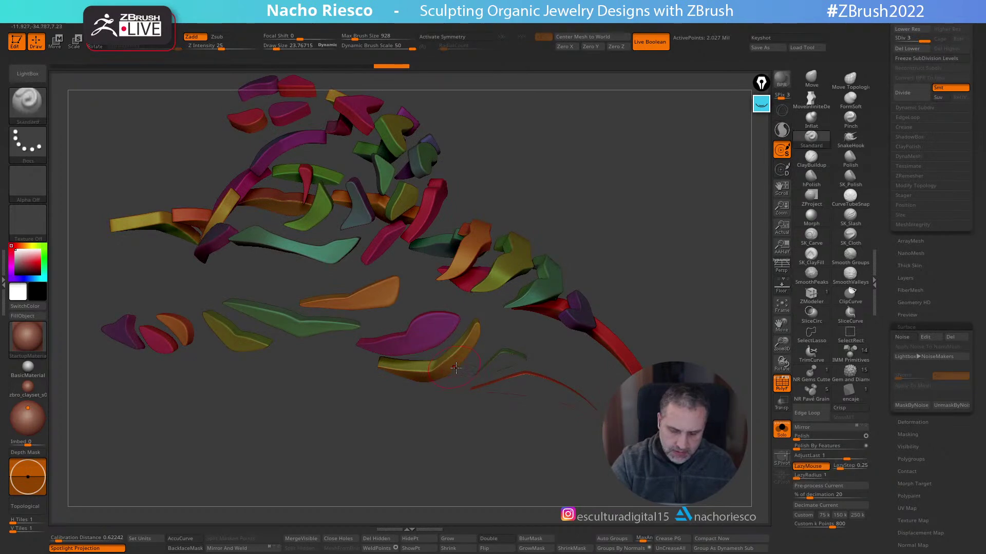
ctrl+shift+click(649, 293)
drag(653, 286, 678, 229)
ctrl+shift+click(570, 339)
drag(637, 326, 645, 331)
ctrl+shift+click(645, 330)
click(488, 539)
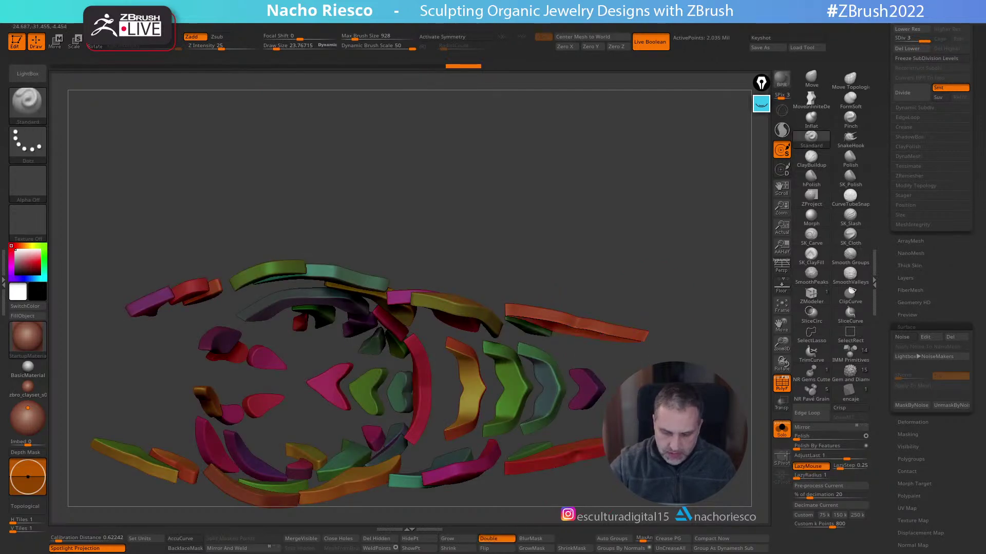
Hide the outer-face polygroups of the stripes running across the tiger's back
drag(555, 506, 557, 469)
ctrl+shift+click(567, 431)
ctrl+shift+click(523, 432)
ctrl+shift+click(528, 376)
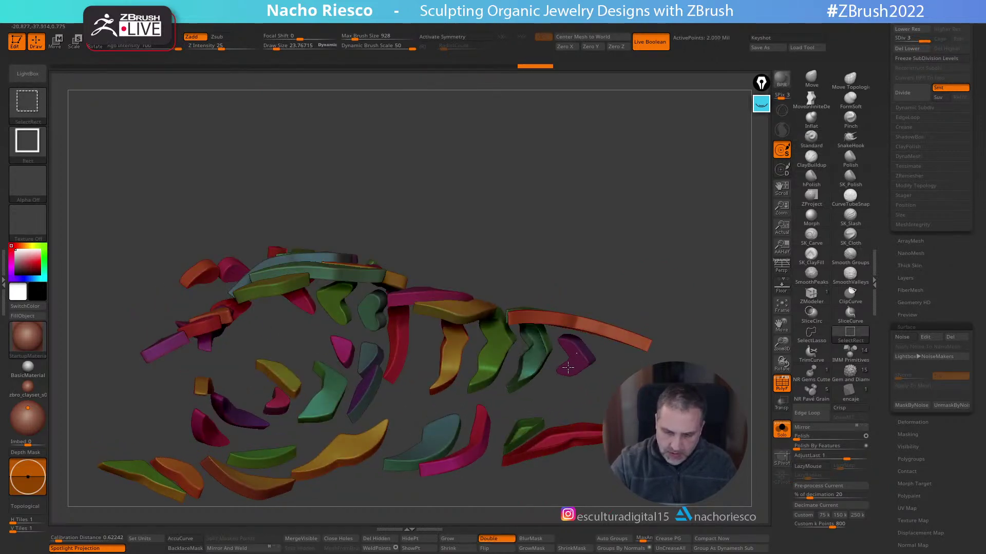
ctrl+shift+click(574, 362)
ctrl+shift+click(510, 359)
ctrl+shift+click(457, 354)
ctrl+shift+click(452, 429)
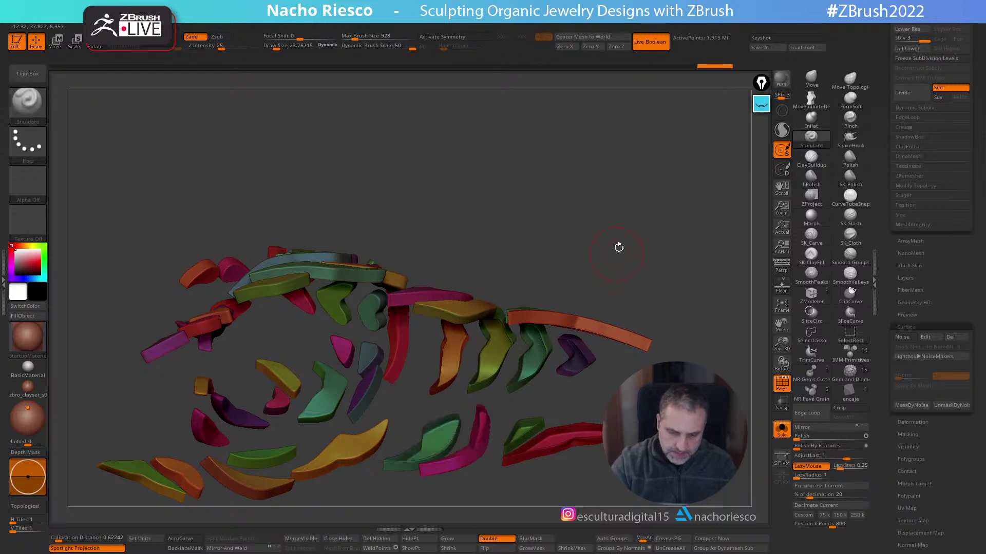
Hide the outer-face polygroups of the stripes along the opposite flank
drag(614, 258, 543, 247)
drag(539, 211, 446, 326)
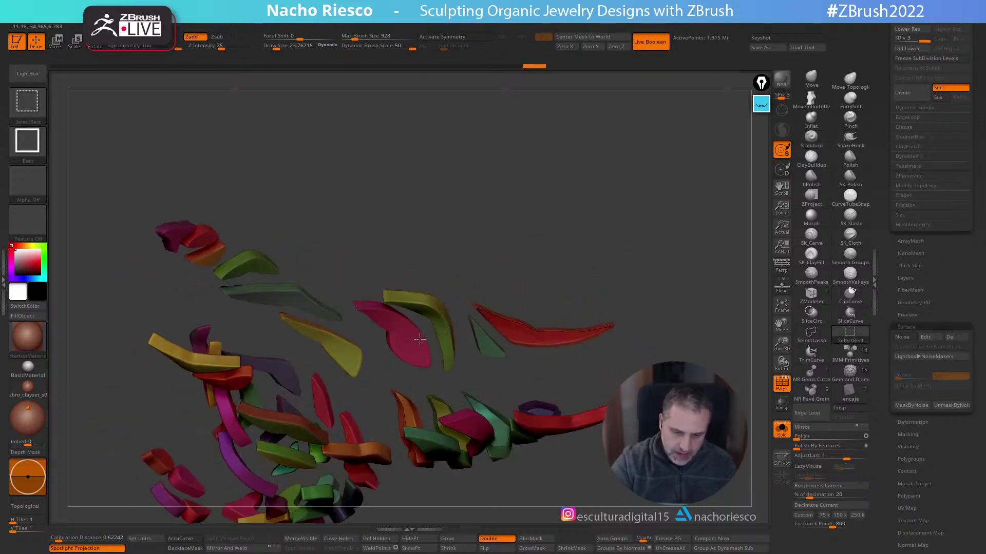
ctrl+shift+click(423, 336)
ctrl+shift+click(326, 337)
ctrl+shift+click(218, 258)
Hide the outer-face polygroups of the stripes around the neck and shoulder
drag(330, 170, 576, 116)
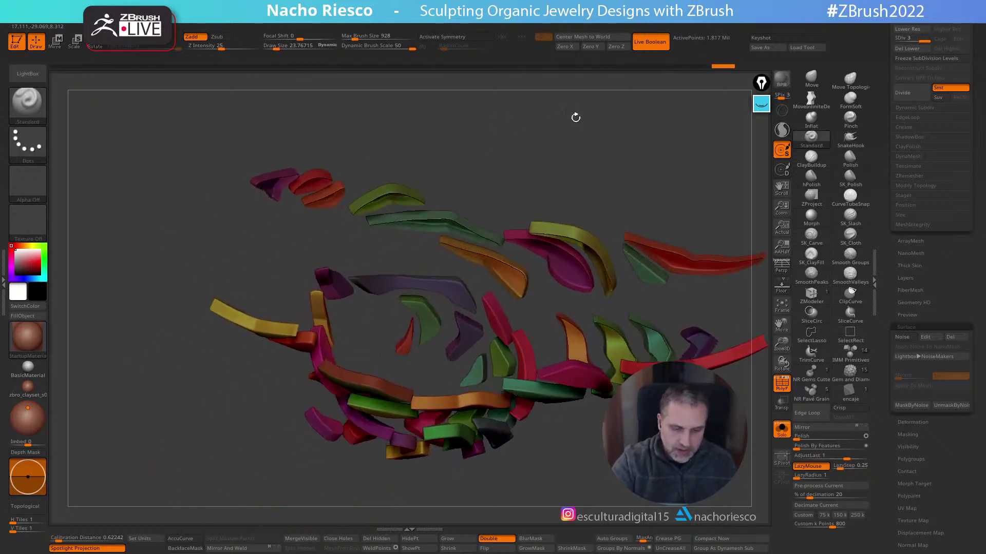
ctrl+shift+click(451, 290)
ctrl+shift+click(469, 334)
ctrl+shift+click(473, 374)
ctrl+shift+click(520, 356)
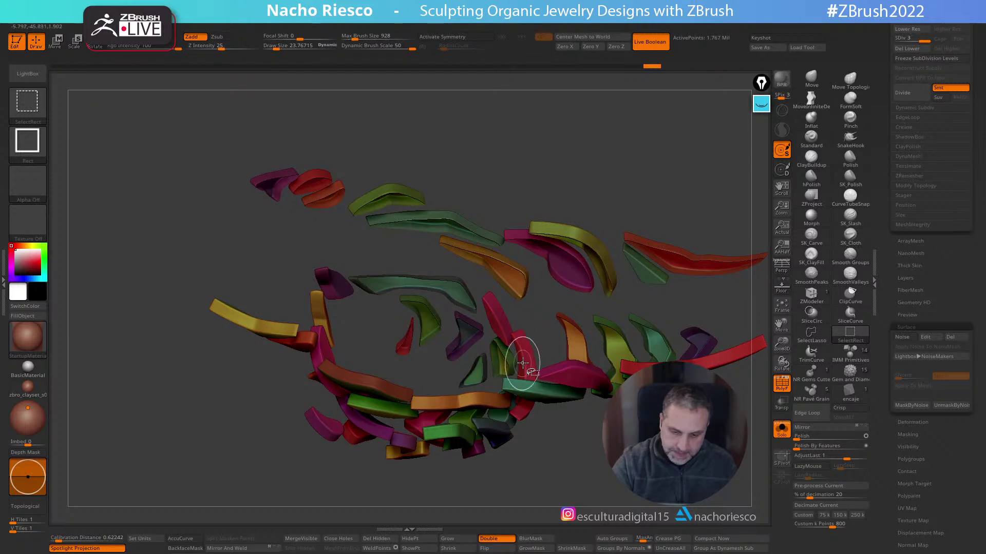
ctrl+shift+click(498, 324)
Hide the outer-face polygroups of the small stripes on the head and the nearby shoulder stripe
drag(546, 303, 535, 392)
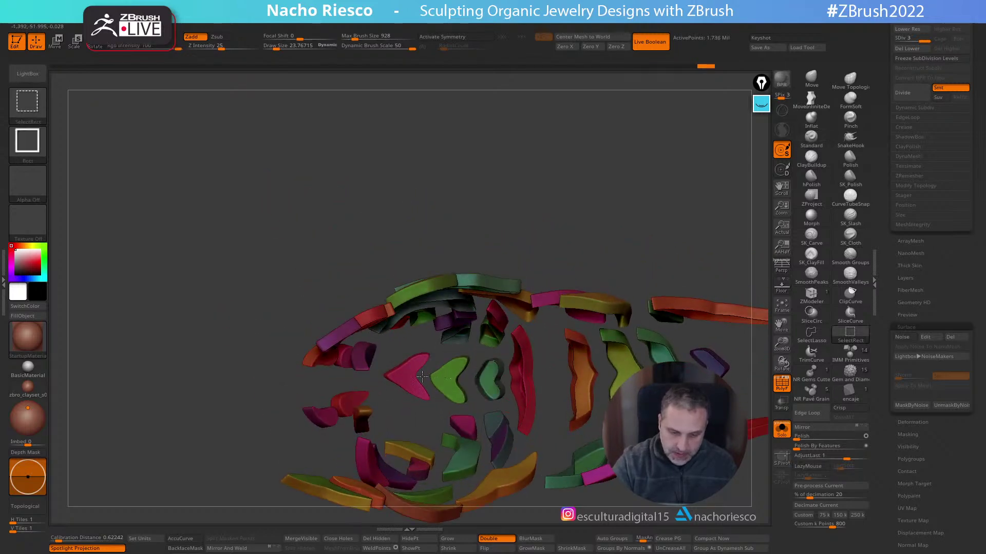
ctrl+shift+click(469, 417)
ctrl+shift+click(502, 438)
ctrl+shift+click(502, 438)
drag(627, 258, 510, 443)
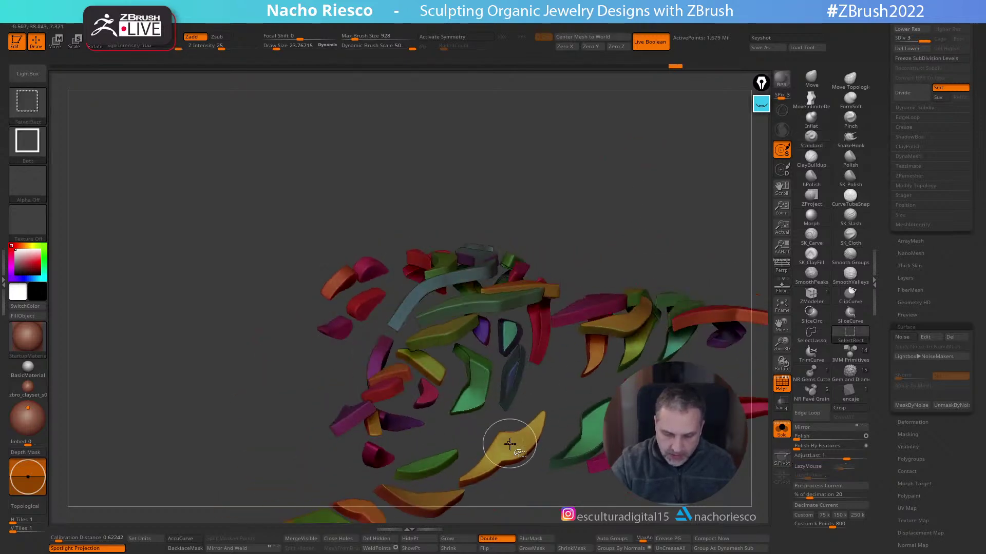
drag(564, 403, 519, 411)
ctrl+shift+click(519, 411)
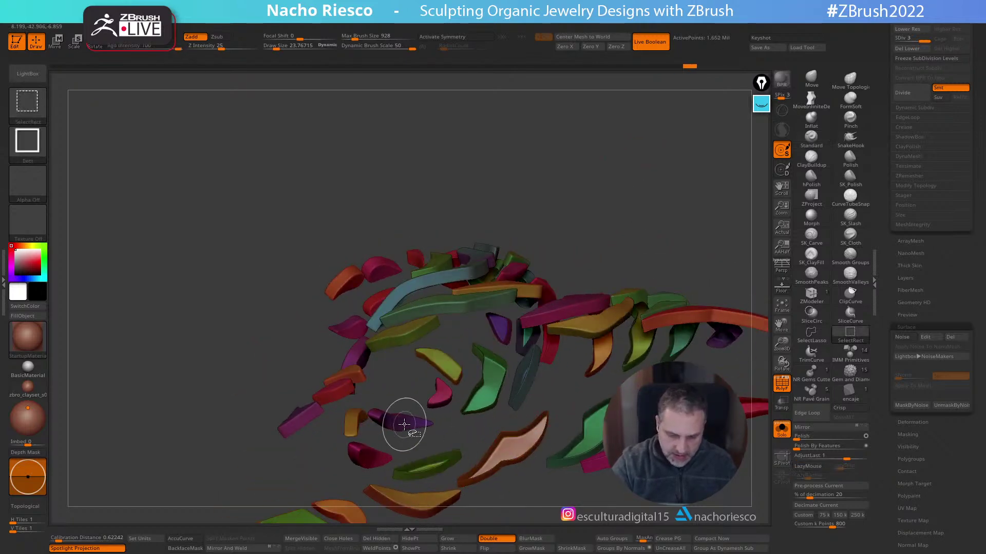
ctrl+shift+click(440, 391)
Hide the remaining outer-face and side-wall polygroups, leaving only the inner faces of the stripes visible
drag(623, 200, 595, 133)
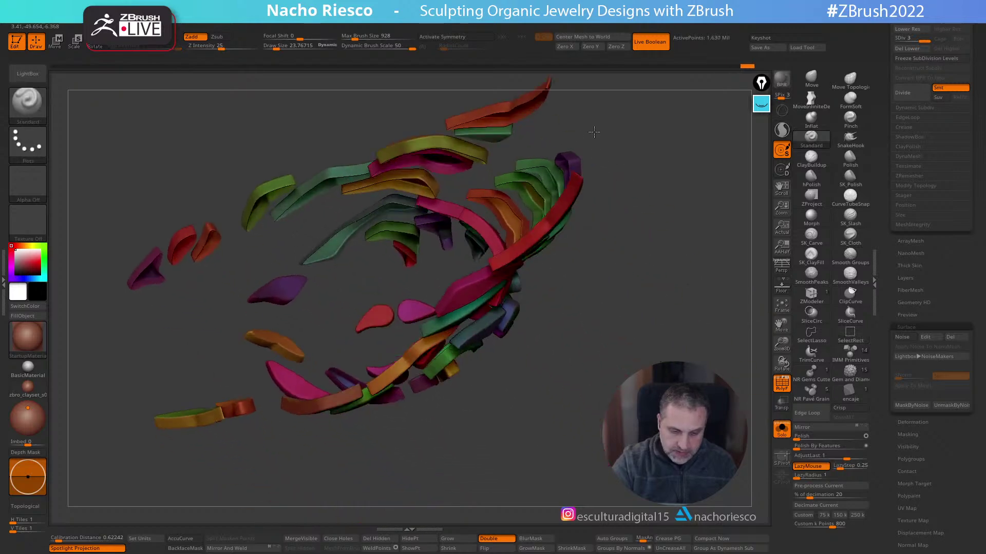
ctrl+shift+click(374, 315)
drag(502, 433, 408, 368)
ctrl+shift+click(407, 366)
drag(501, 447, 452, 529)
ctrl+shift+click(263, 303)
ctrl+shift+click(248, 360)
ctrl+shift+click(263, 403)
ctrl+shift+click(287, 453)
ctrl+shift+click(209, 443)
ctrl+shift+click(164, 450)
mouse_move(475, 261)
mouse_down()
mouse_move(568, 163)
mouse_move(530, 161)
mouse_move(663, 349)
mouse_move(673, 321)
mouse_move(649, 251)
mouse_move(664, 306)
mouse_move(603, 336)
mouse_move(623, 341)
mouse_move(574, 390)
mouse_move(624, 426)
mouse_up()
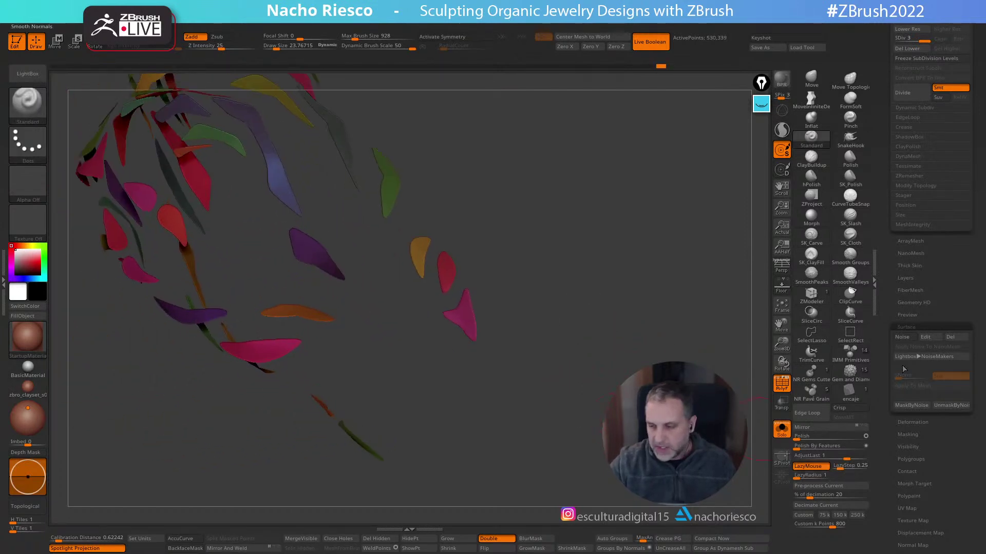
Apply the surface noise to the visible inner stripe faces only, and bring back the full model without polygroup colours
click(905, 338)
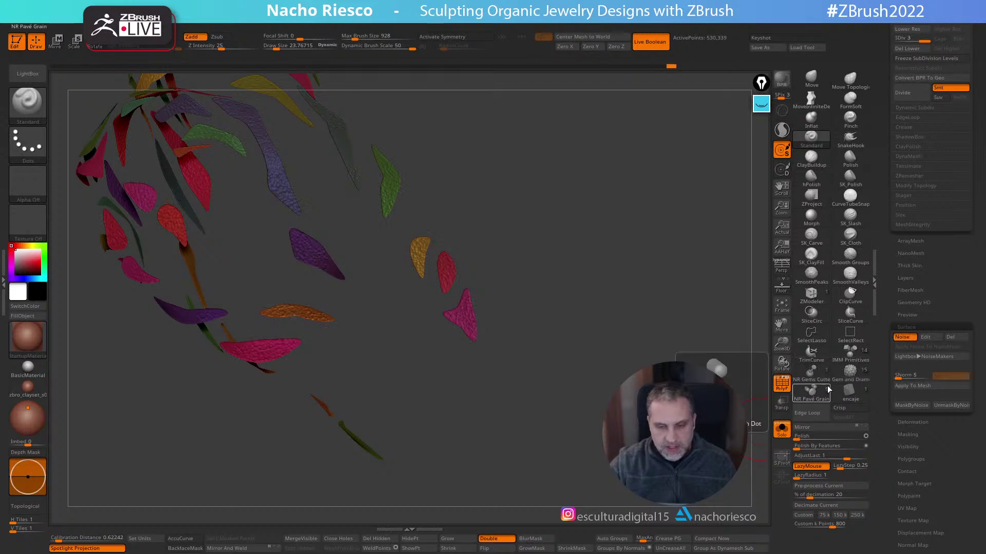
click(919, 386)
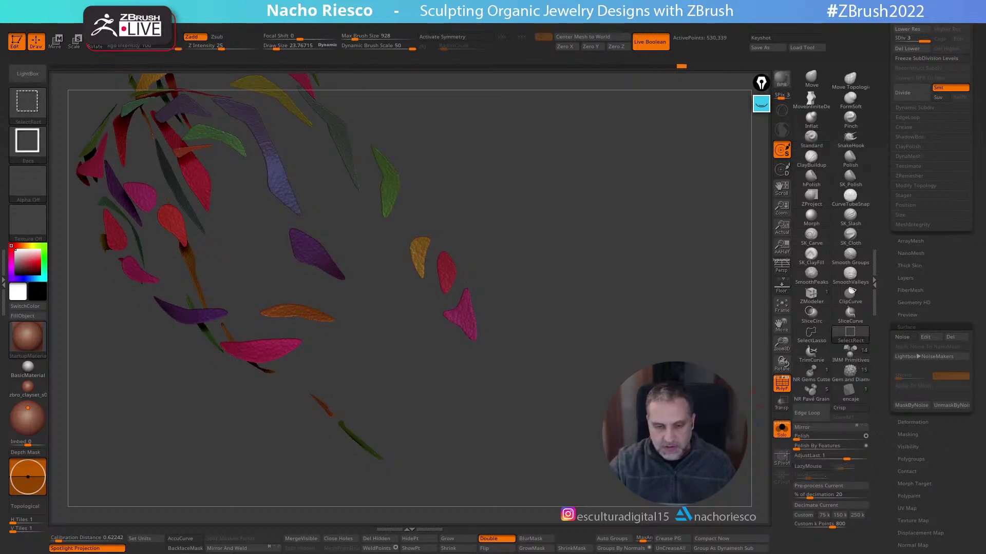
click(785, 436)
key(shift+f)
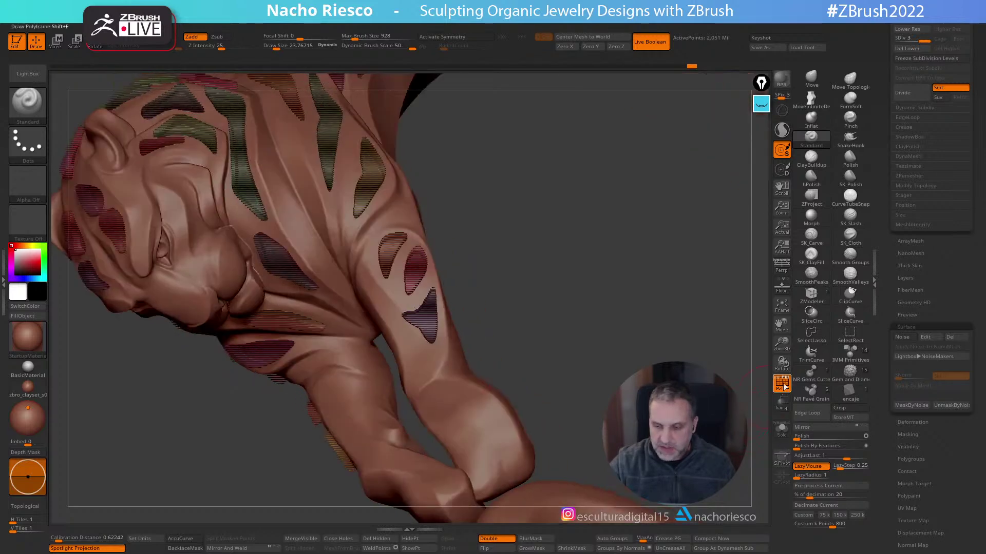
drag(602, 318, 519, 258)
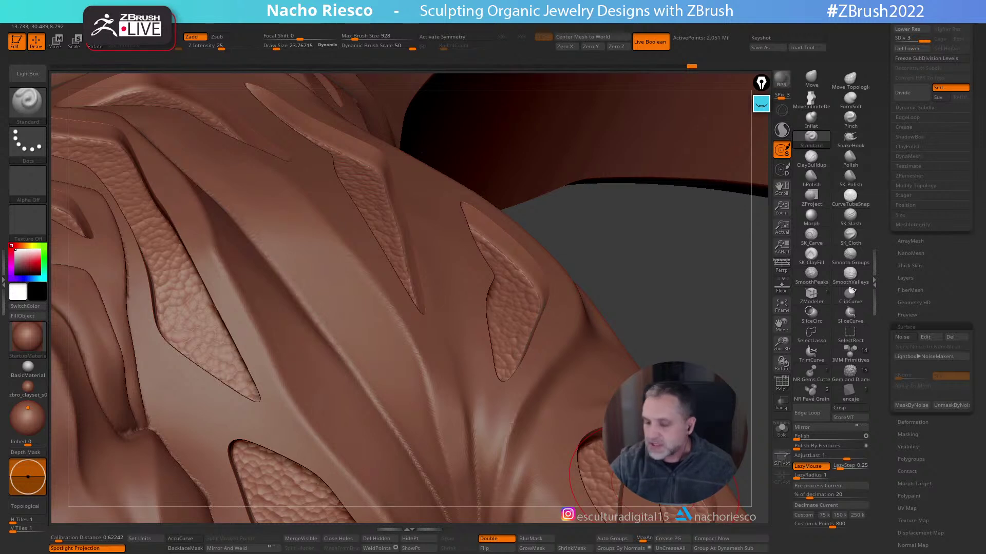
Isolate the Extract0 stripe pieces with Solo and examine their noisy inner faces against the smooth polygroups
scroll(871, 191, up, 5)
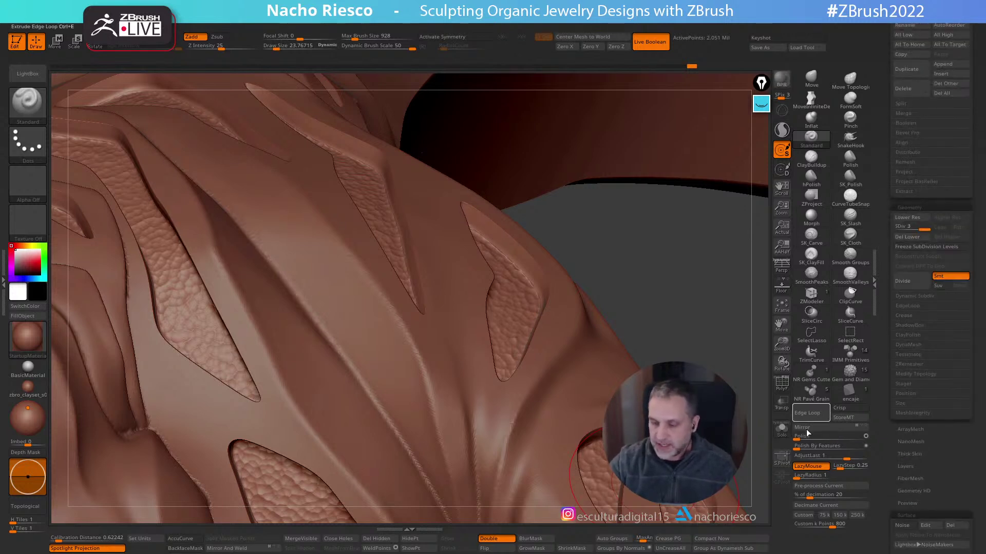
click(781, 430)
drag(754, 407, 774, 377)
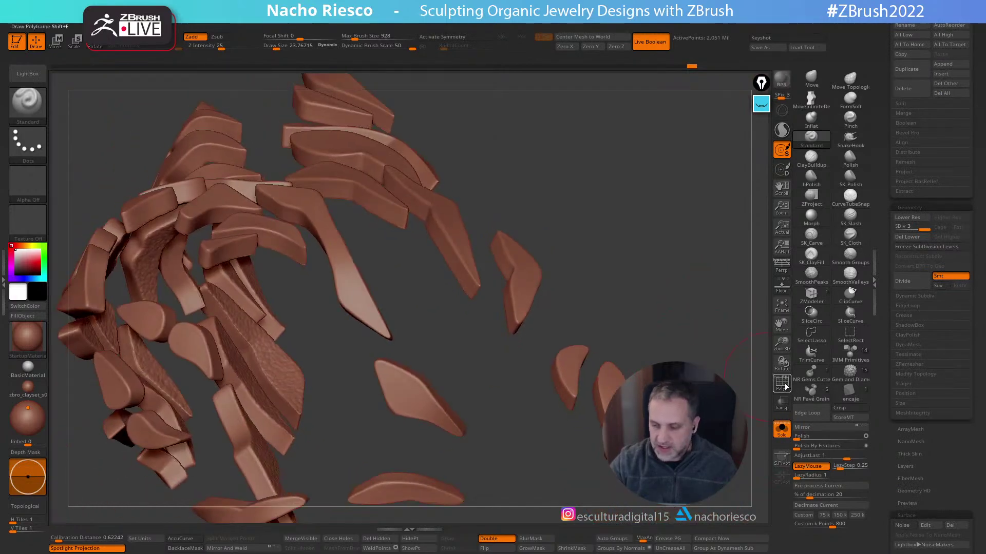
click(783, 384)
drag(709, 287, 739, 318)
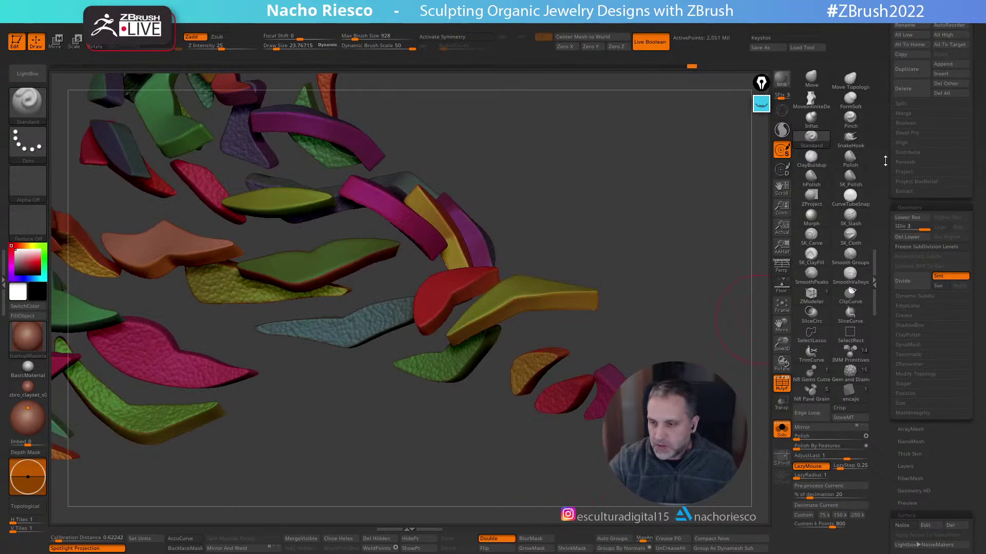
Select the UMesh_Pulsera Tigre6_4 subtool and examine the tiger body with and without its polygroup colours
drag(884, 159, 877, 285)
click(948, 297)
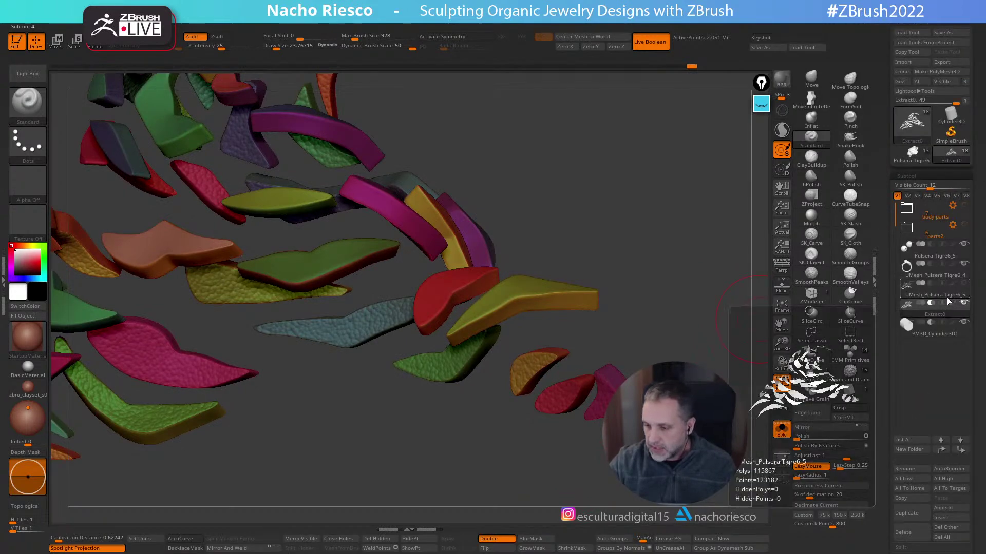
click(938, 269)
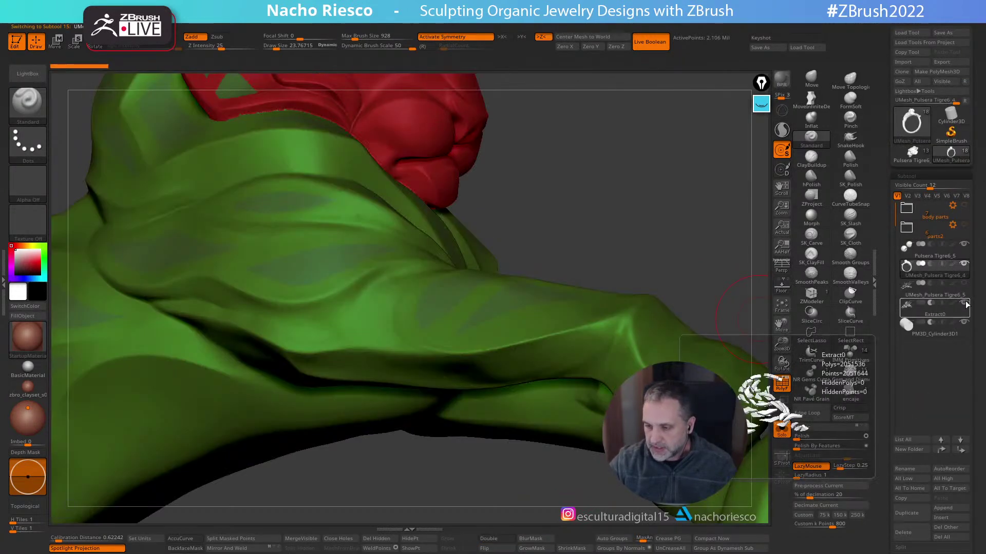
drag(729, 287, 683, 240)
click(781, 386)
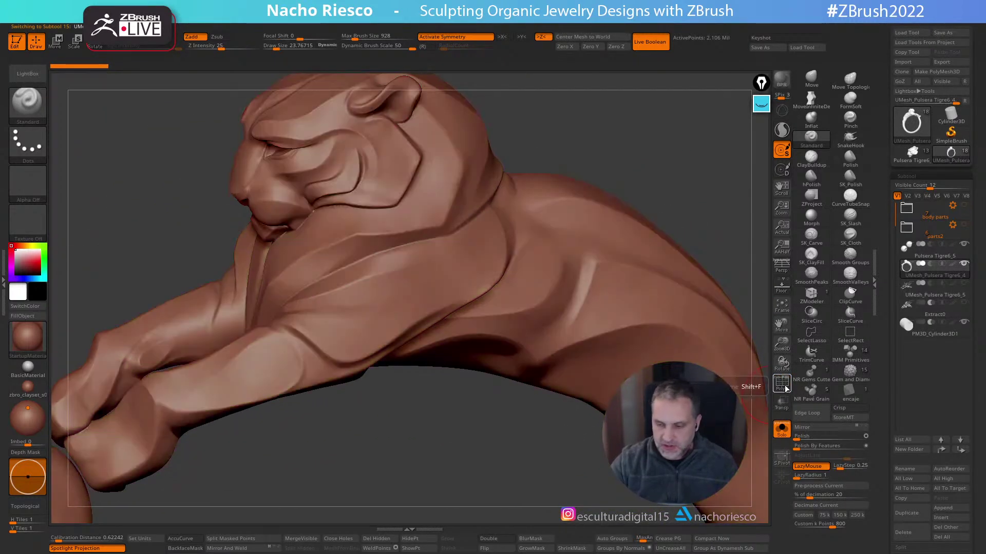
click(783, 387)
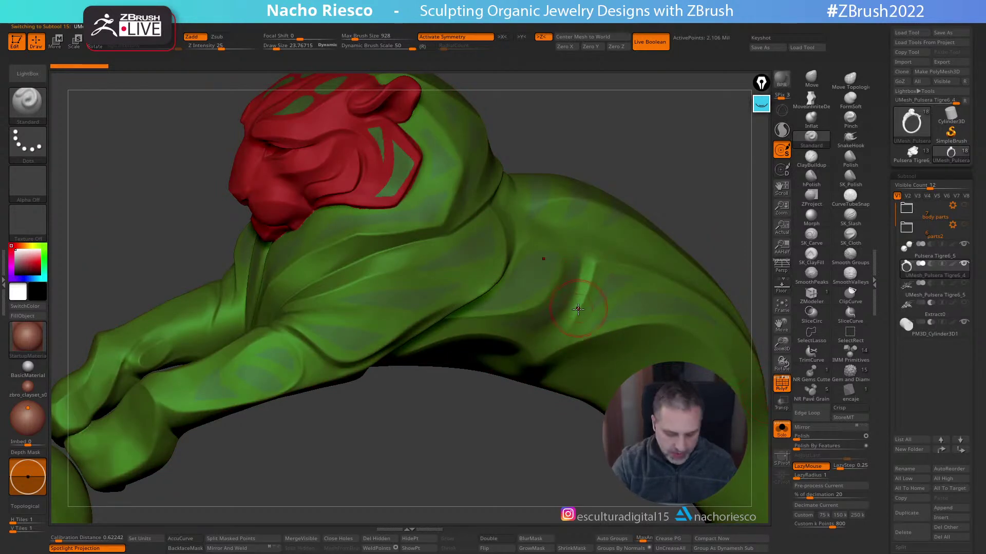
Mask only the stripe polygroup on the tiger body, hide the polygroup colours, and return to Draw mode
key(w)
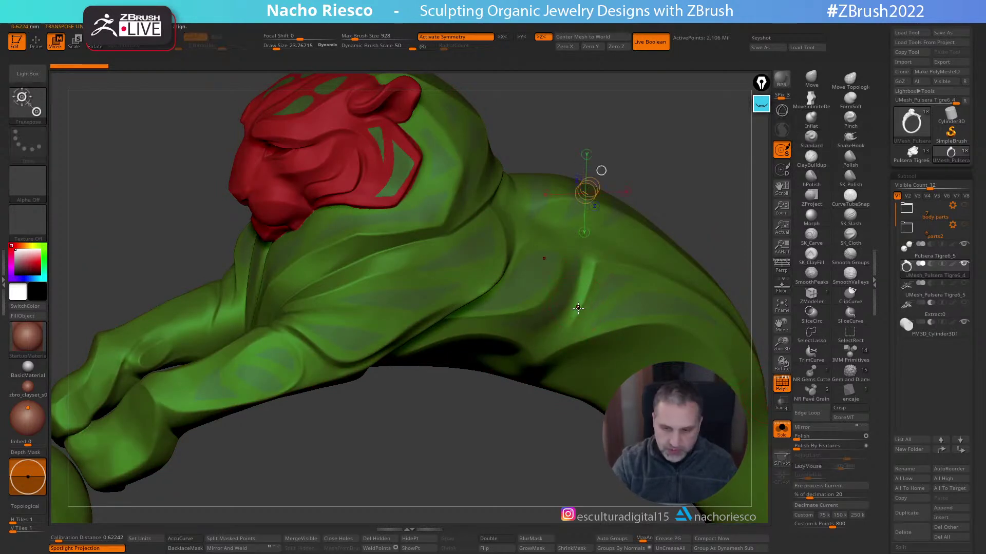
ctrl+click(644, 305)
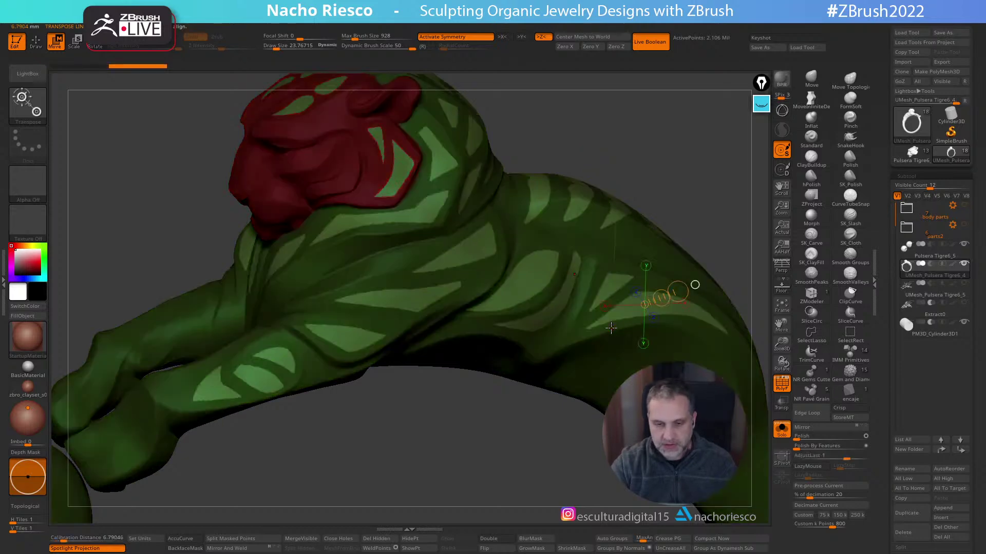
drag(615, 260, 616, 204)
drag(704, 179, 713, 189)
ctrl+click(743, 232)
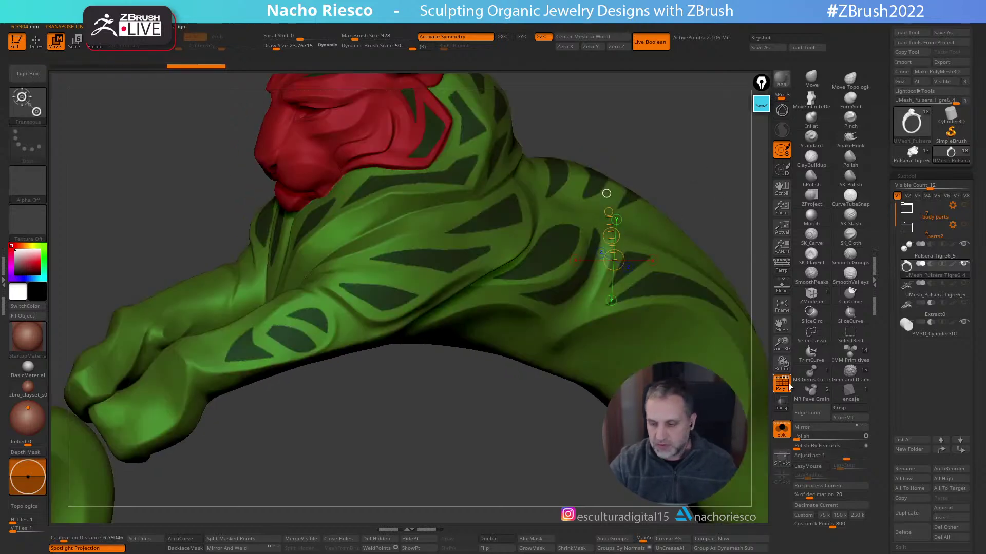
click(781, 382)
drag(624, 269, 673, 292)
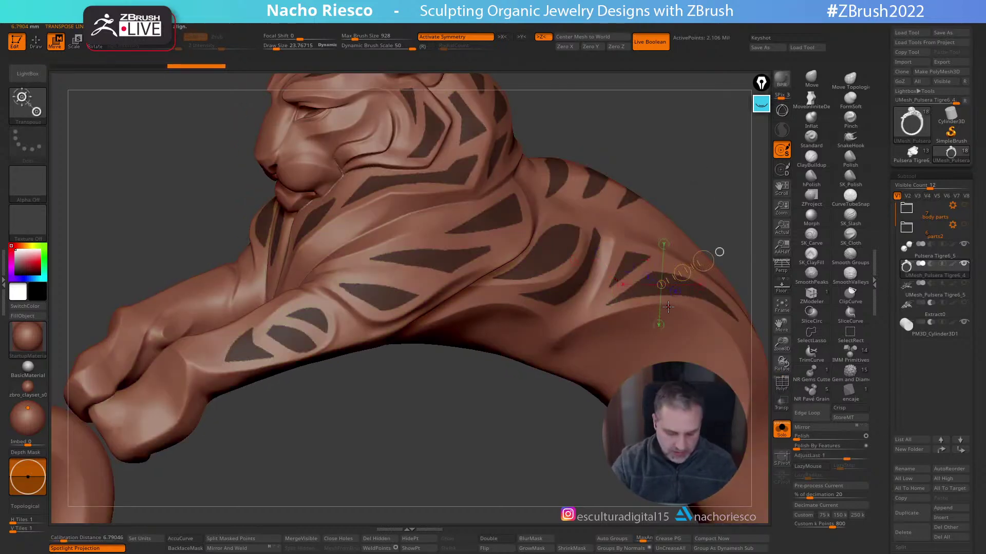
key(q)
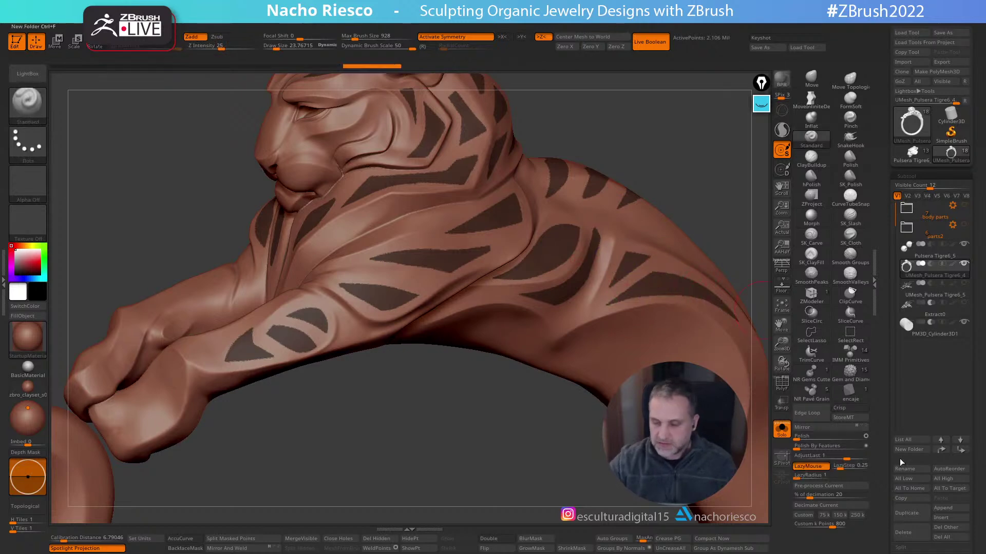
Extract the masked tiger stripes as a new subtool with Precision Extract, using a thickness of 0.65 mm
scroll(903, 448, down, 5)
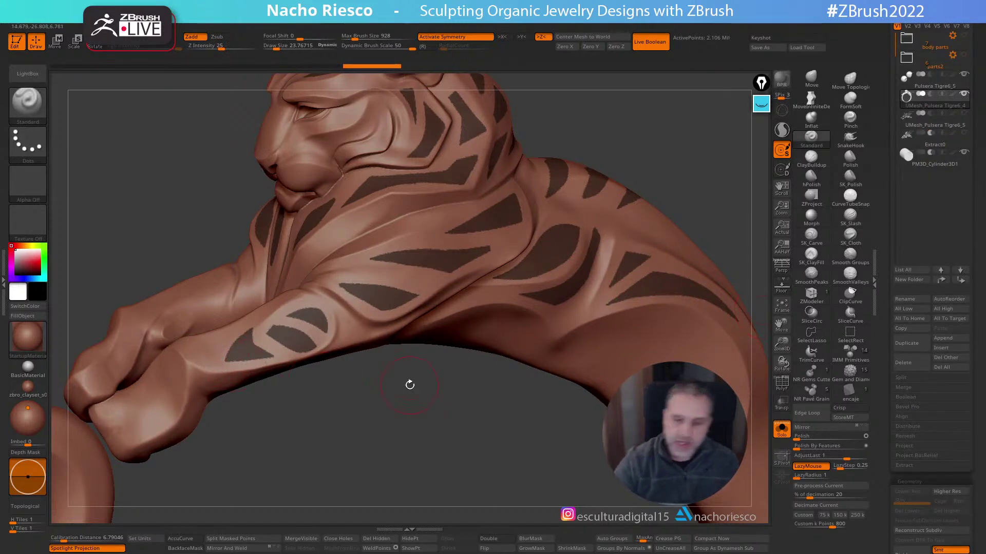
mouse_move(410, 385)
mouse_down()
mouse_move(495, 476)
mouse_move(462, 473)
mouse_up()
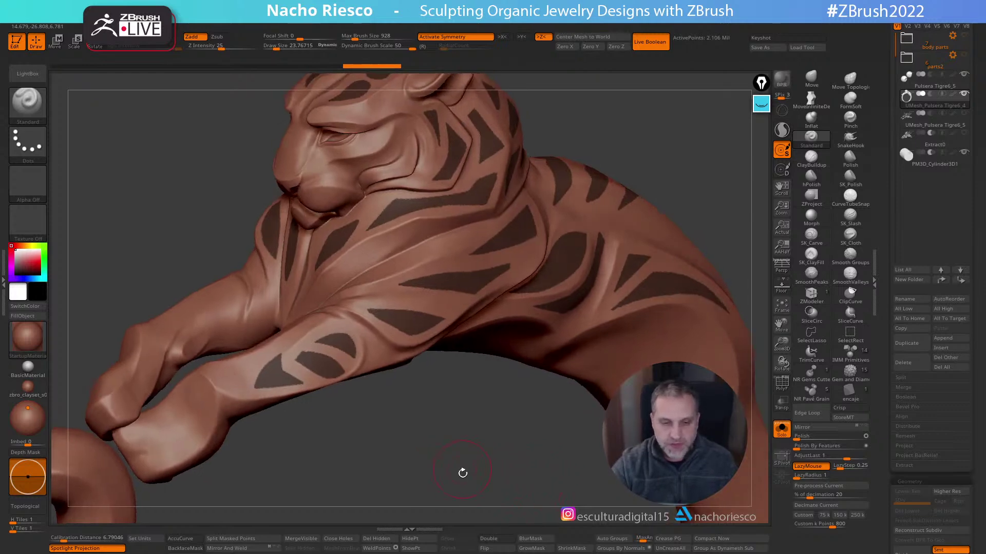
click(914, 465)
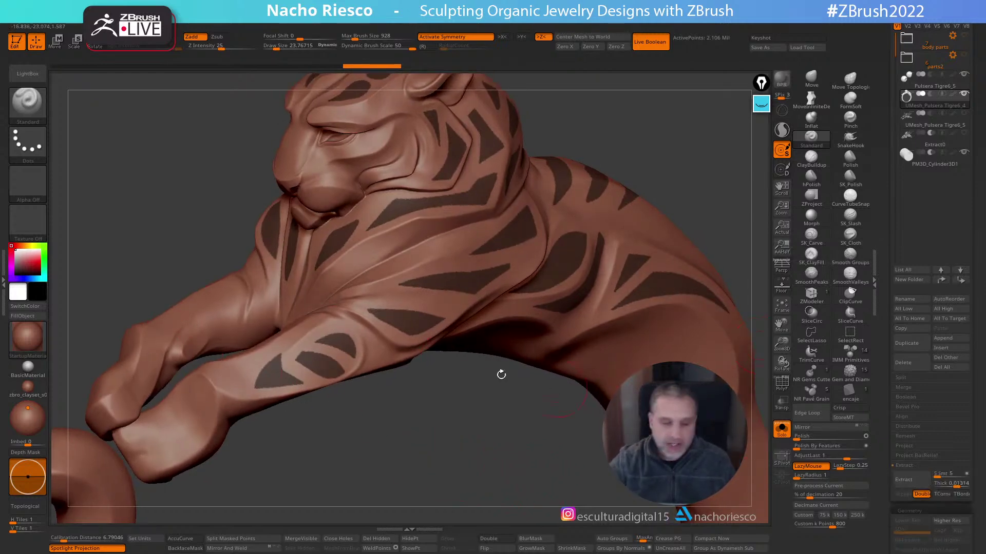
click(4, 286)
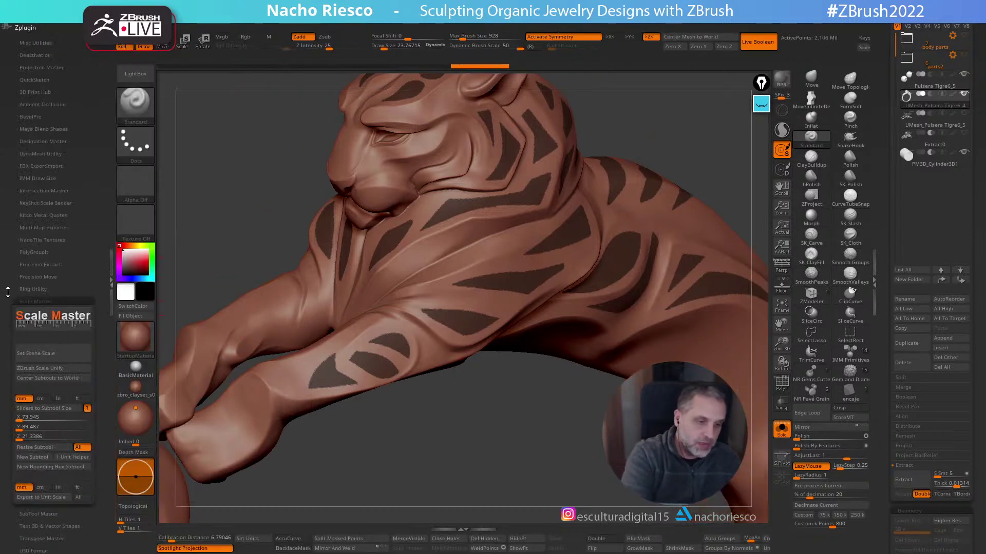
drag(90, 246, 88, 268)
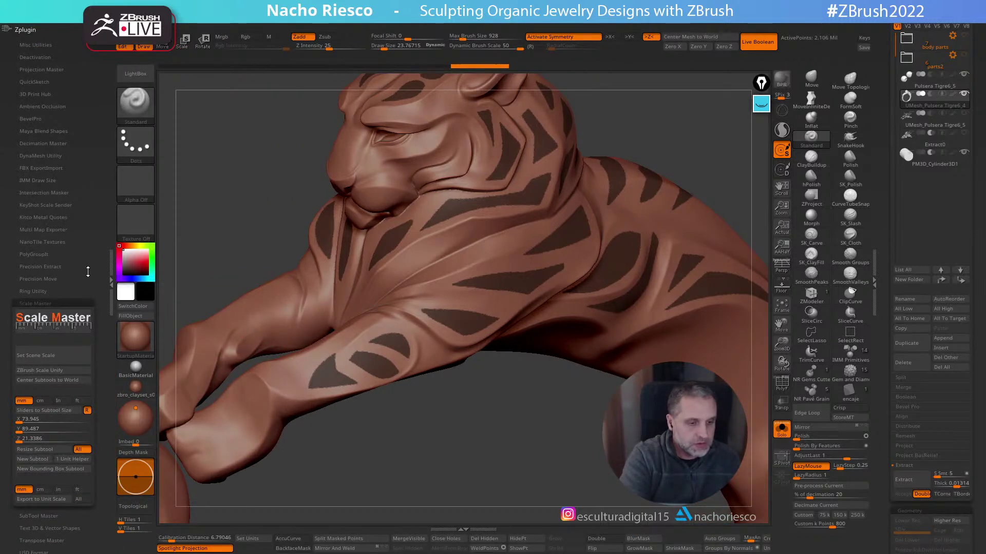
click(77, 303)
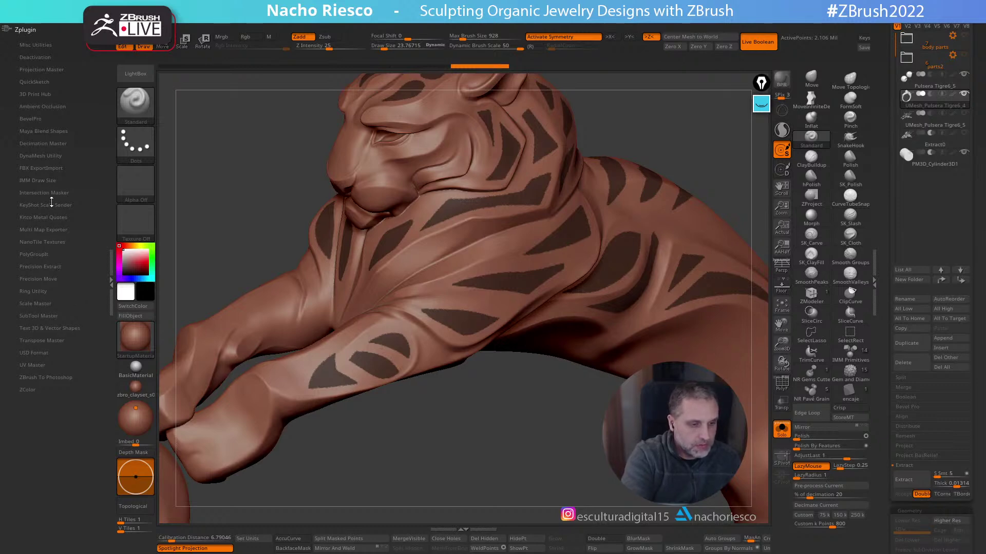
click(52, 266)
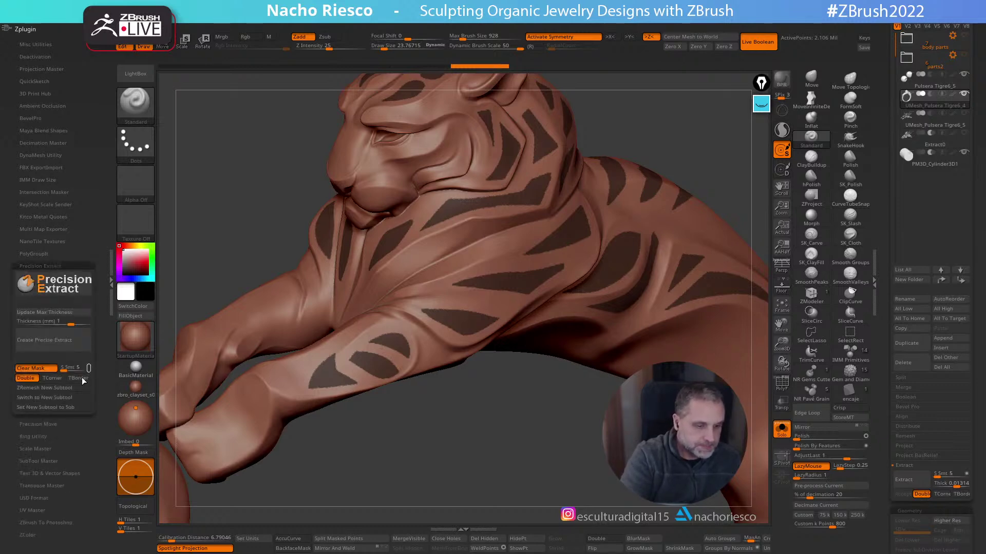
click(69, 347)
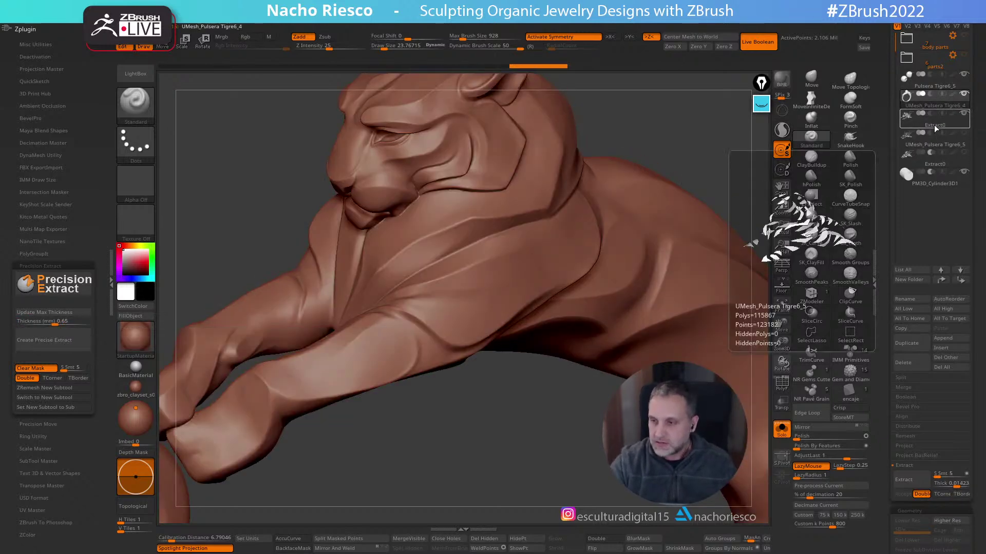
Select the newly extracted stripe subtool, show its polygroups, and examine the green faces isolated and alongside the other groups
click(936, 122)
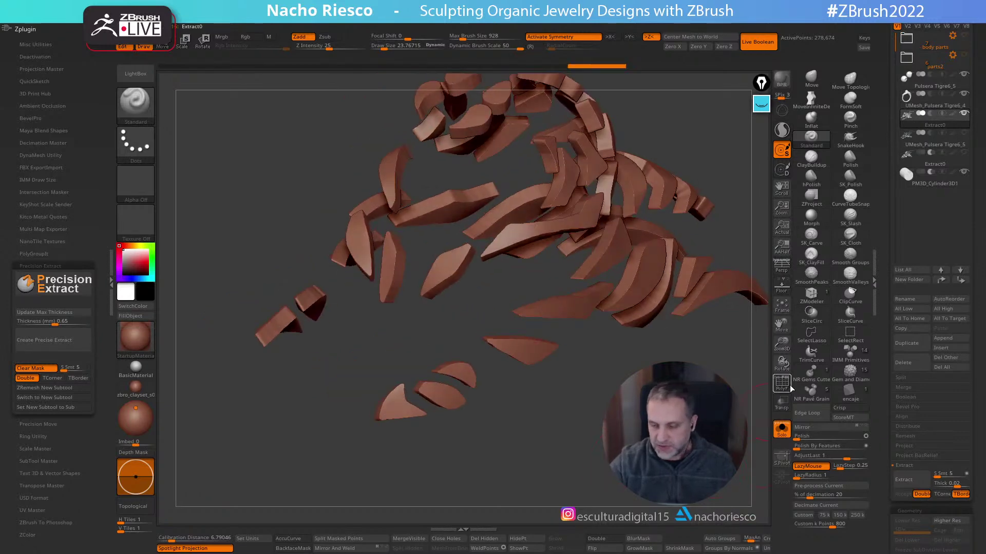
click(788, 387)
mouse_move(759, 382)
mouse_down()
mouse_move(719, 380)
mouse_move(637, 447)
mouse_move(616, 437)
mouse_move(631, 432)
mouse_move(704, 306)
mouse_move(676, 313)
mouse_up()
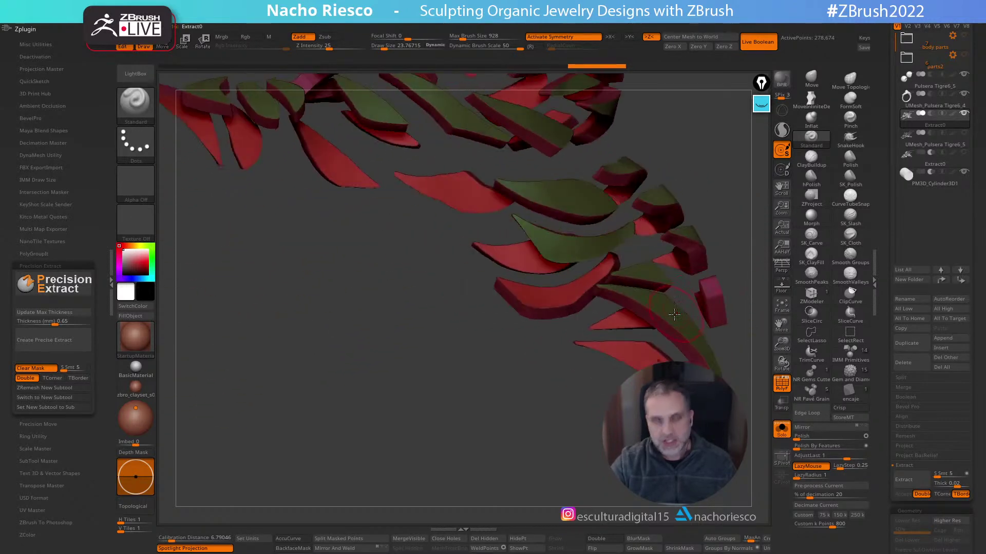
ctrl+shift+click(670, 309)
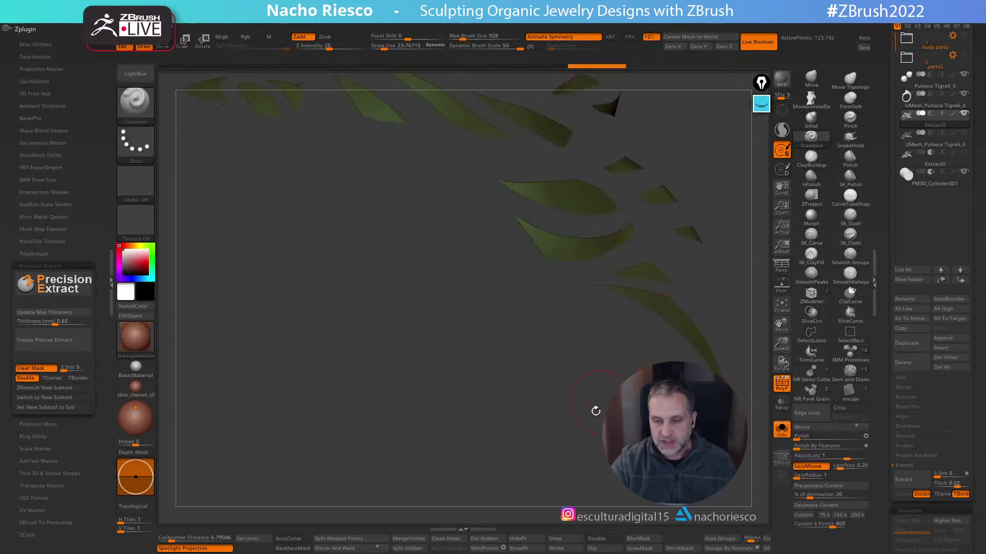
ctrl+shift+click(571, 425)
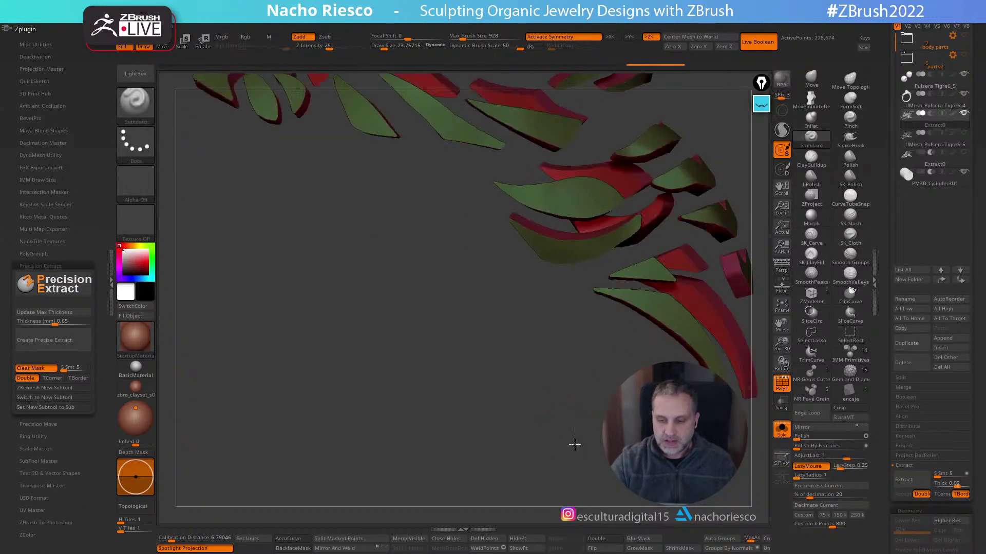
drag(567, 450, 635, 356)
ctrl+shift+click(668, 329)
drag(720, 310, 624, 374)
ctrl+shift+click(542, 436)
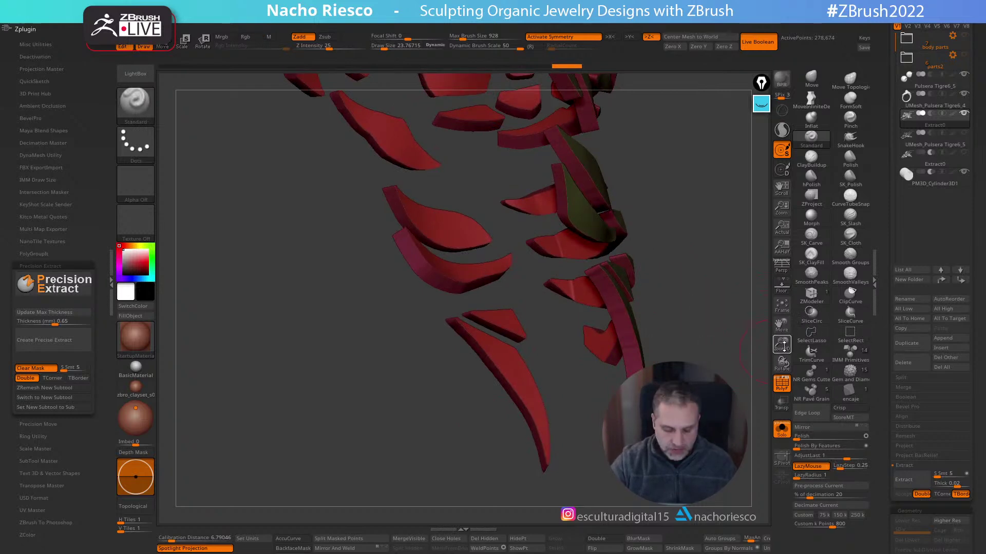
Isolate and restore a polygroup of the extracted stripes once more, and examine the pieces from the back and both sides
key(shift)
shift+drag(707, 303, 718, 305)
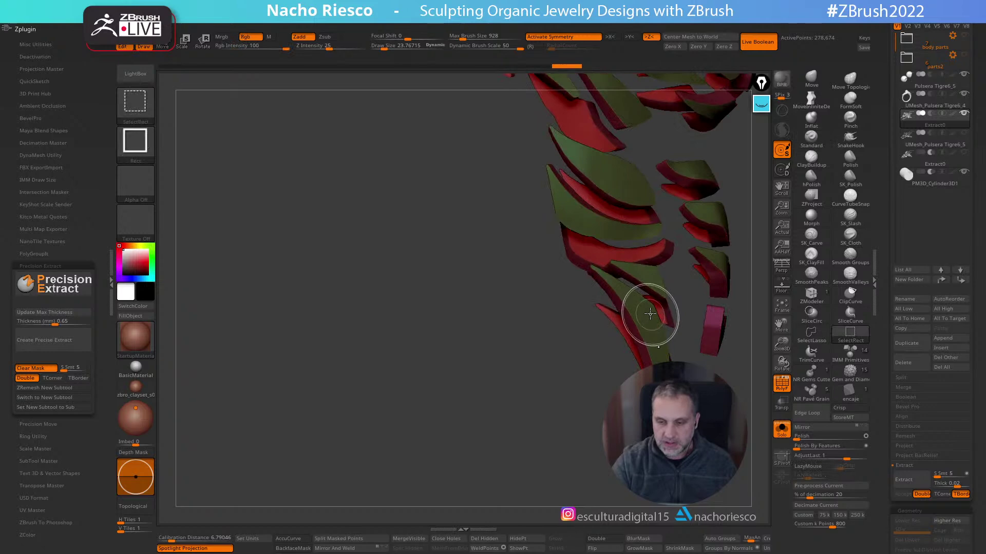
ctrl+shift+click(650, 315)
ctrl+shift+click(523, 443)
mouse_move(529, 442)
mouse_down()
mouse_move(539, 451)
mouse_move(720, 310)
mouse_move(730, 282)
mouse_move(684, 321)
mouse_move(689, 337)
mouse_move(706, 337)
mouse_move(715, 328)
mouse_move(671, 339)
mouse_up()
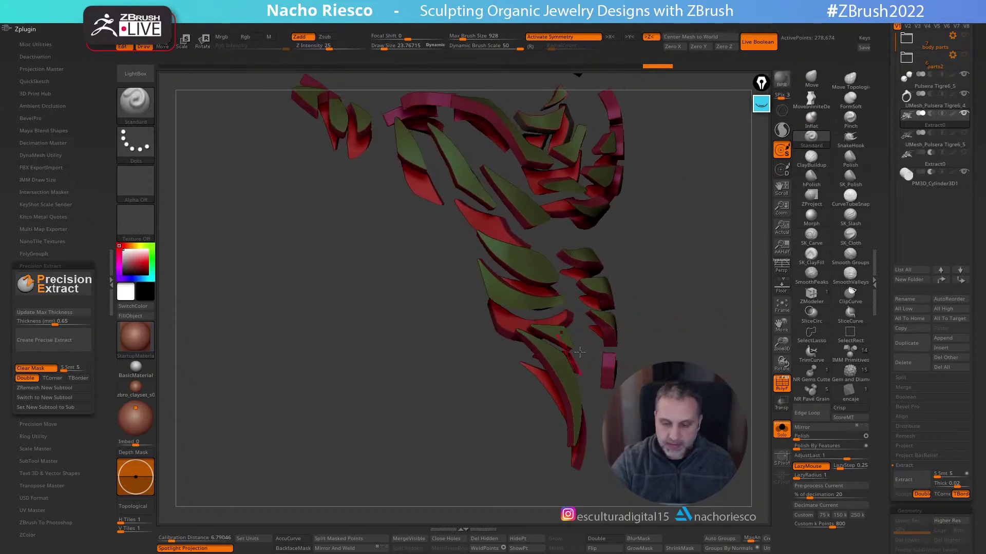
drag(666, 356, 753, 374)
mouse_move(751, 439)
mouse_down()
mouse_move(823, 393)
mouse_move(744, 405)
mouse_move(678, 437)
mouse_up()
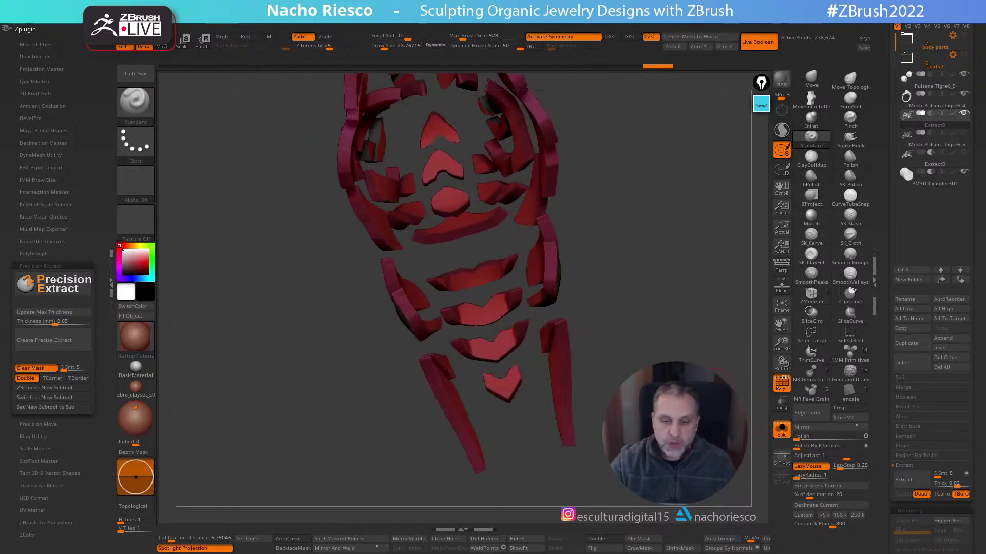
drag(554, 359, 575, 358)
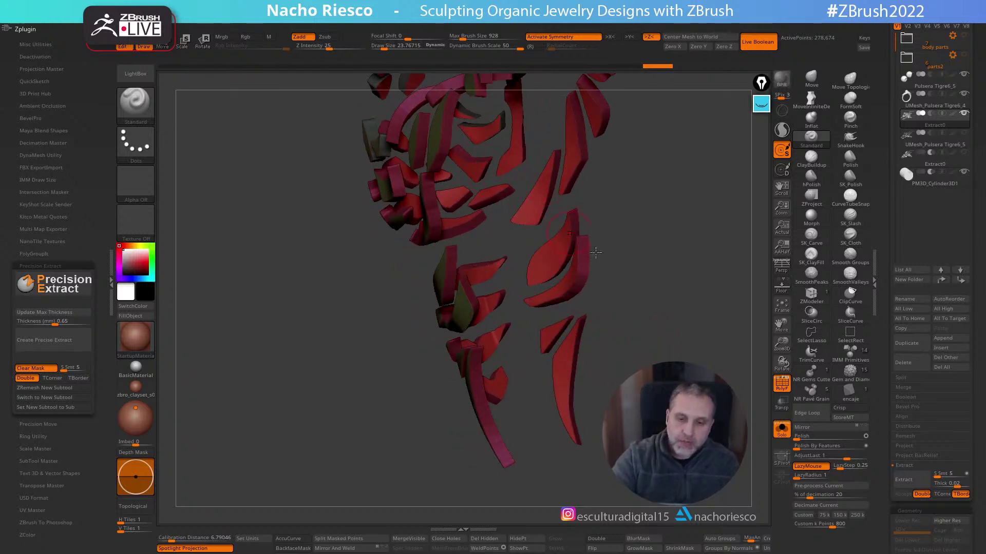
drag(634, 333, 664, 345)
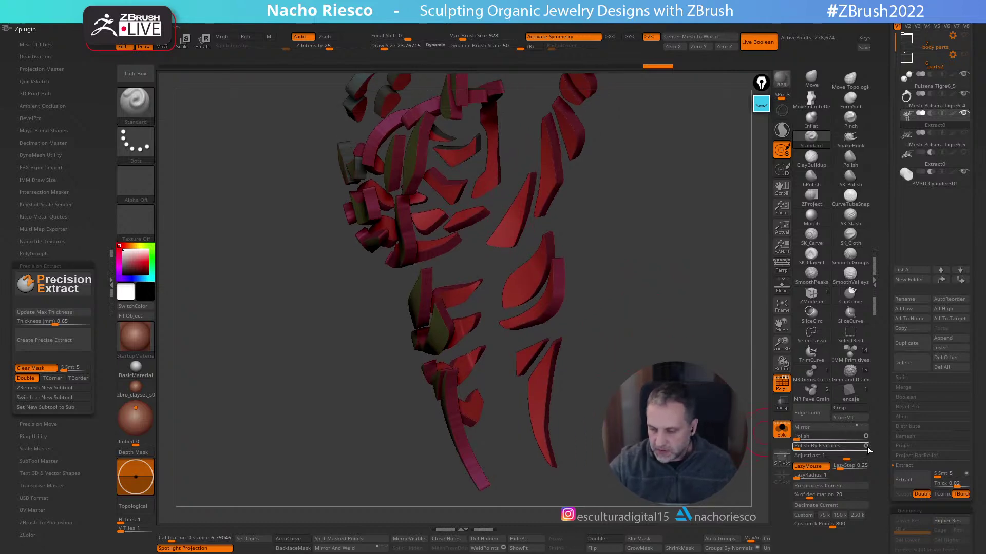
Polish the extracted stripes by features and ZRemesh them with KeepGroups on and a target polygon count of 5
click(866, 446)
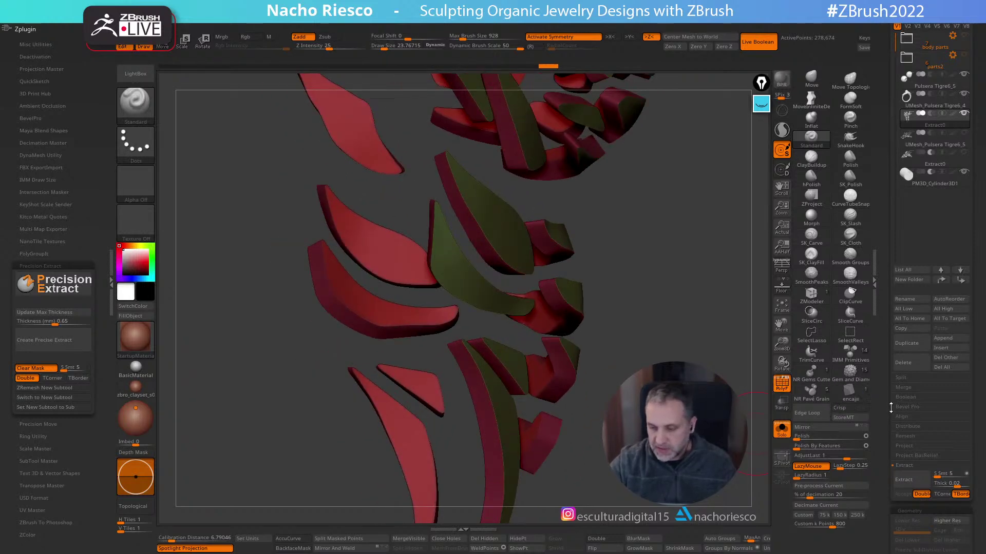
scroll(904, 380, down, 6)
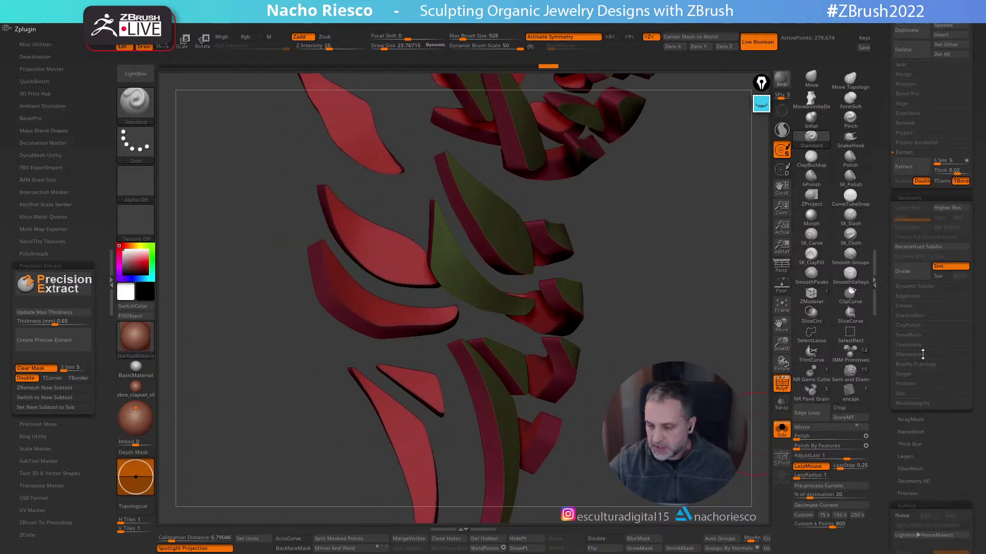
click(919, 355)
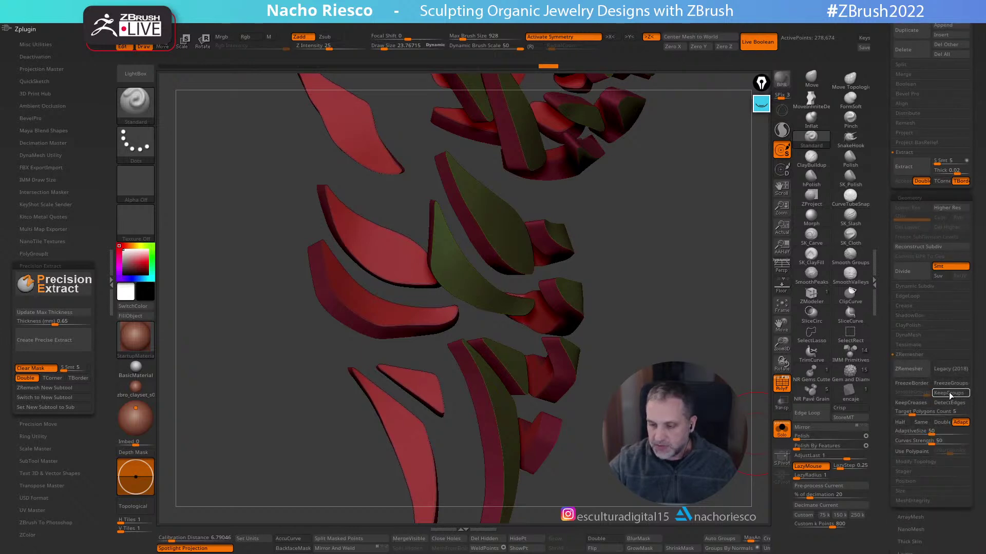
click(912, 369)
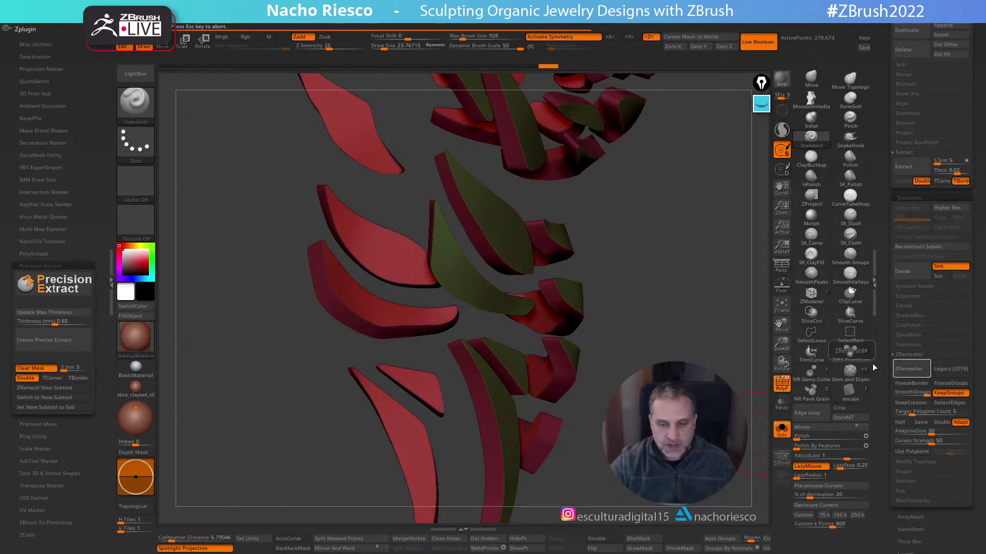
Examine the remeshed stripe pieces from several angles, hiding some of their face polygroups and restoring full visibility
drag(462, 308, 570, 262)
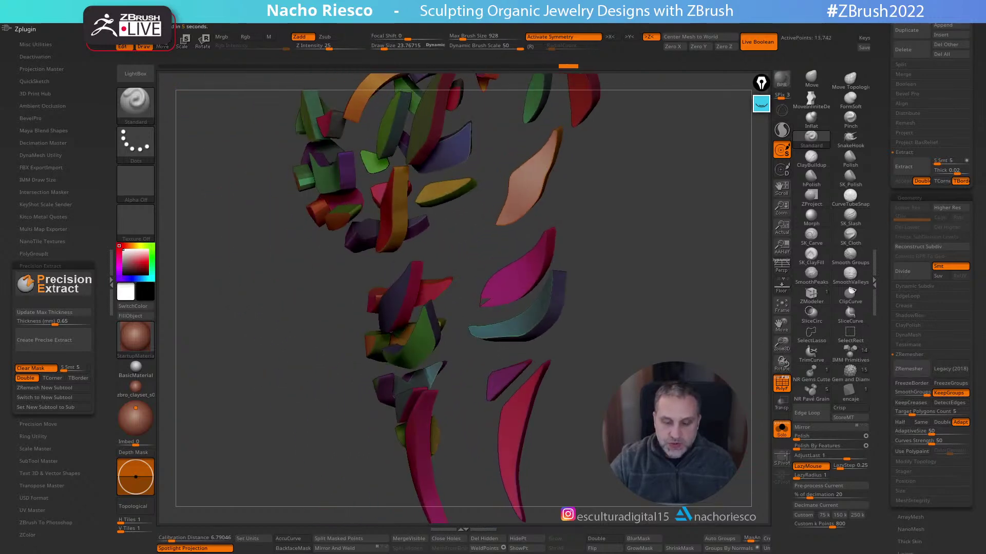
mouse_move(513, 275)
mouse_down()
mouse_move(607, 205)
mouse_move(564, 202)
mouse_move(581, 284)
mouse_move(508, 275)
mouse_up()
ctrl+shift+click(508, 275)
ctrl+shift+click(600, 262)
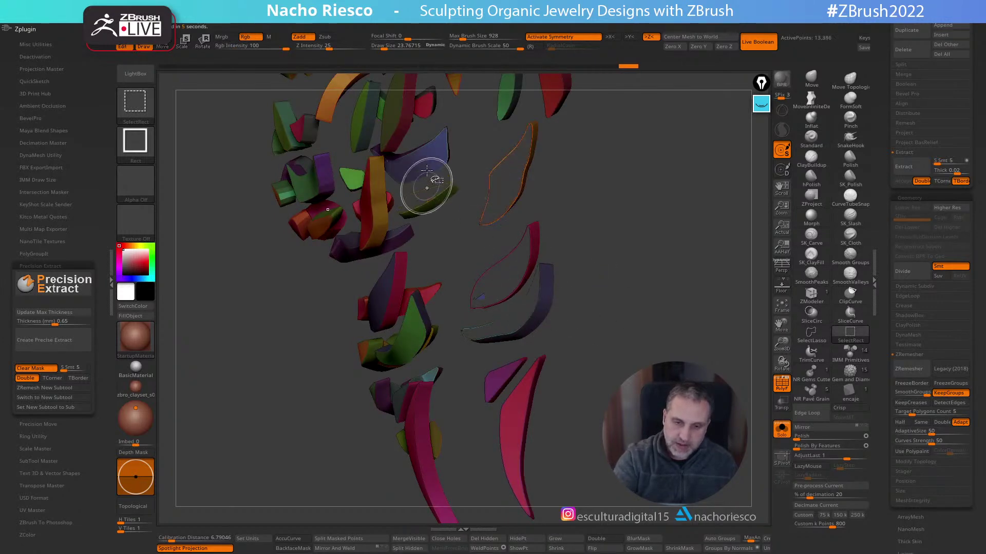
drag(608, 208, 662, 354)
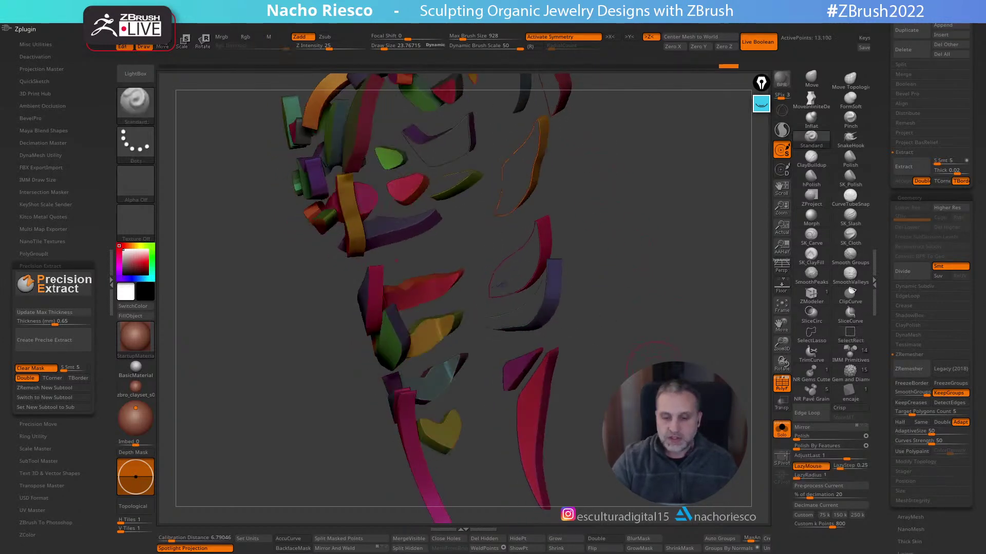
mouse_move(462, 414)
mouse_down()
mouse_move(656, 363)
mouse_move(541, 358)
mouse_up()
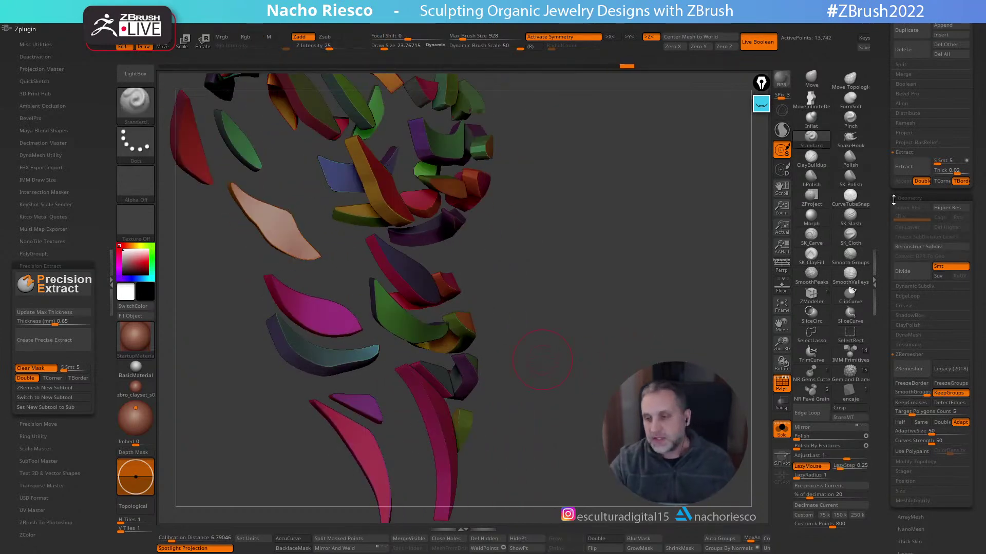
Show the full model, select the original textured Extract0 subtool below UMesh_Pulsera Tigre6_5, and isolate it with Solo
drag(885, 199, 885, 280)
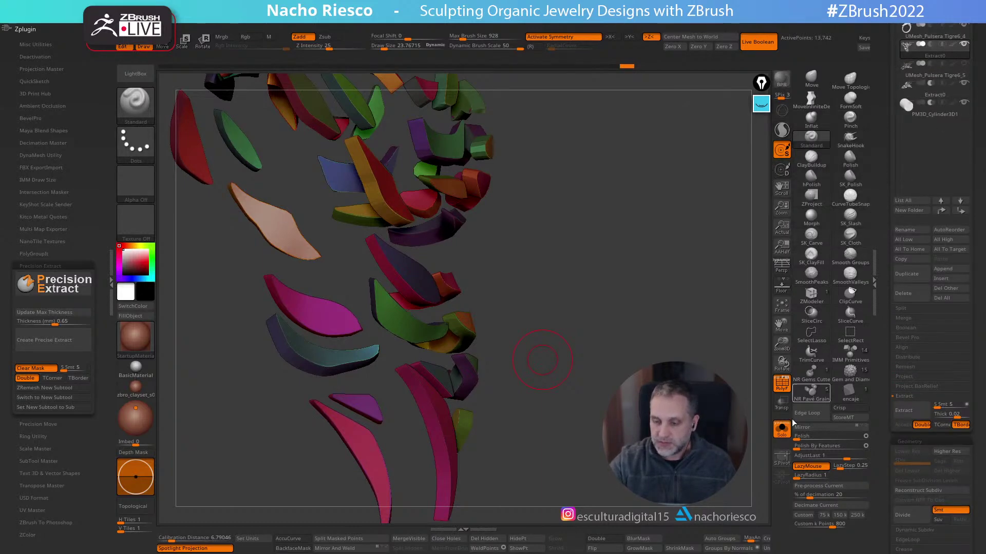
click(781, 429)
click(952, 94)
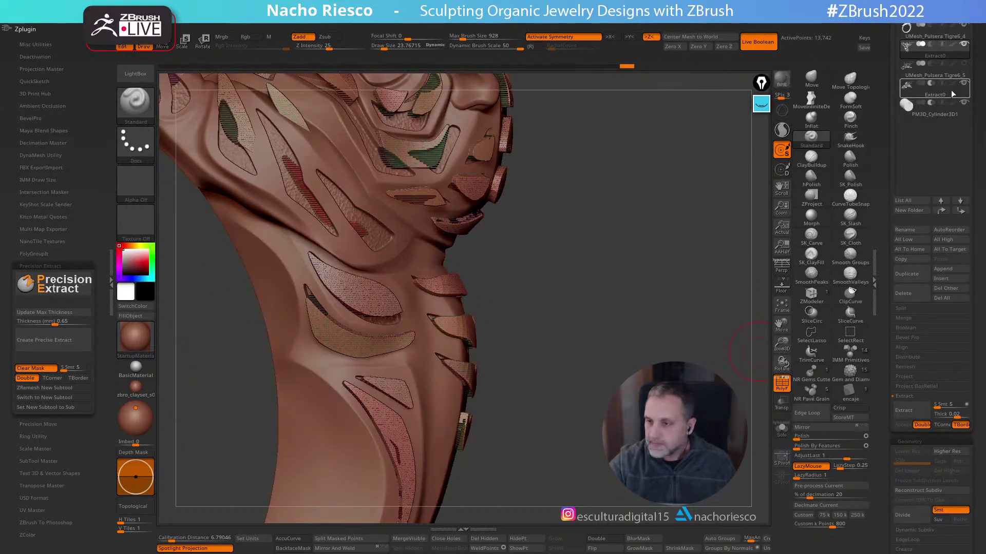
mouse_move(952, 94)
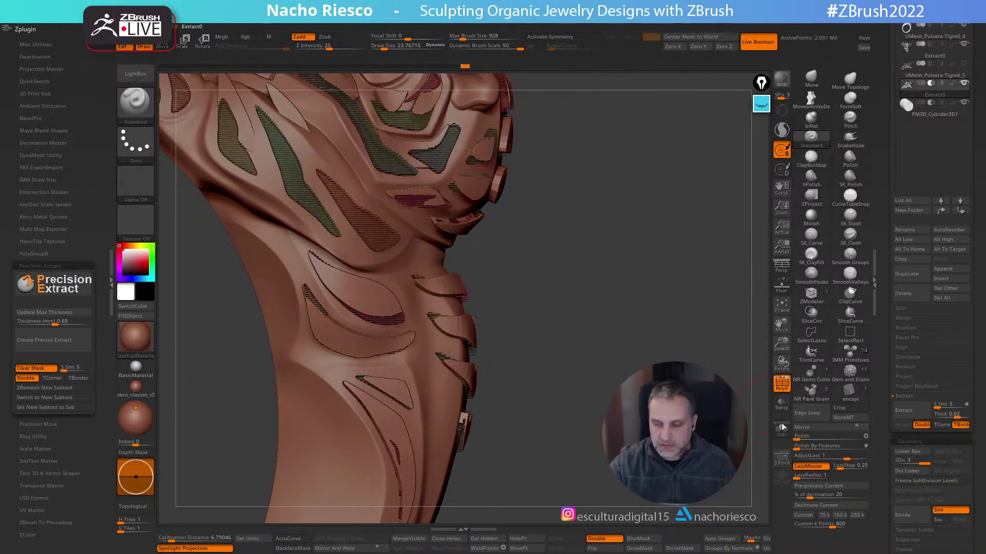
click(781, 429)
Delete the newly extracted stripe subtool above UMesh_Pulsera Tigre6_5
click(936, 58)
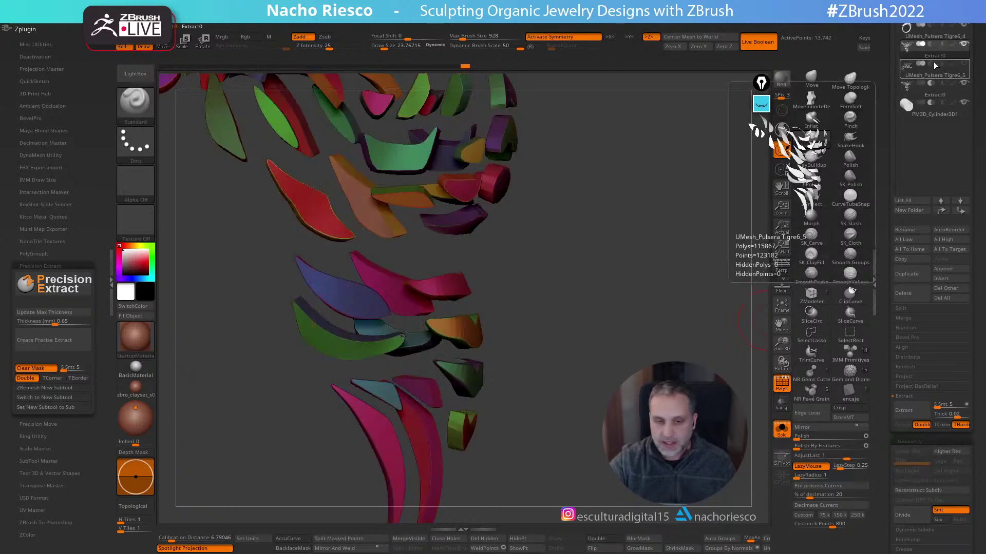
click(910, 297)
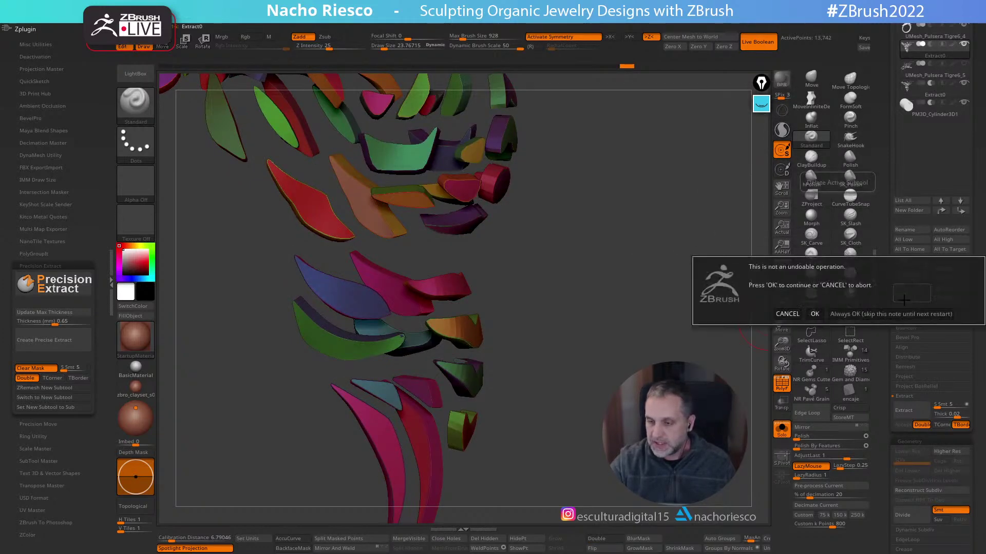
click(815, 315)
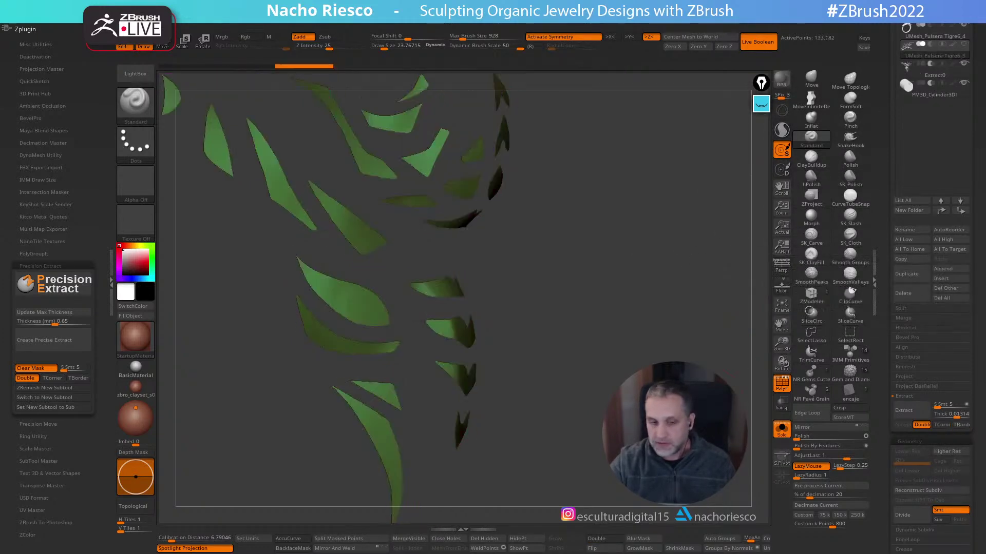
Bring back the full model without polygroup colours and select the UMesh_Pulsera Tigre6_5 subtool
click(782, 429)
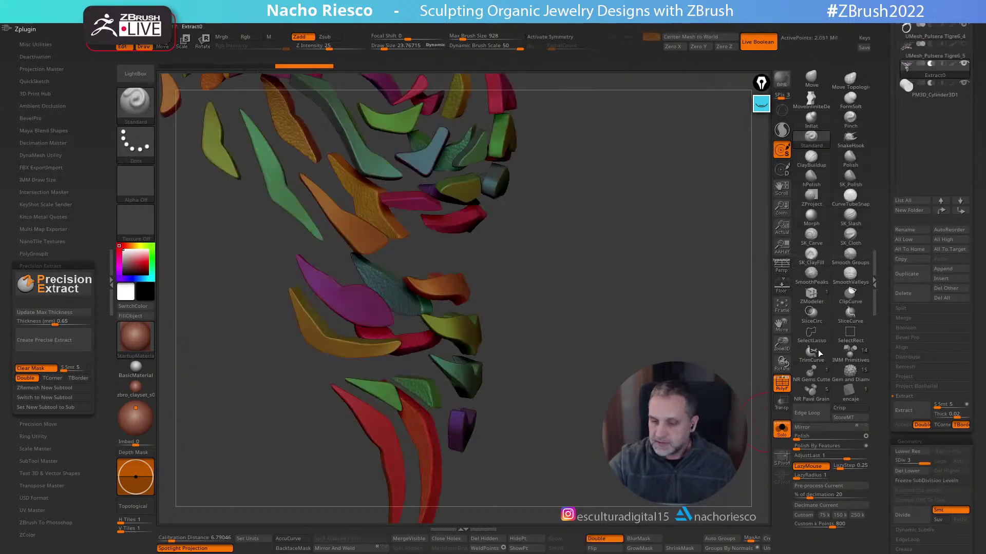
click(782, 382)
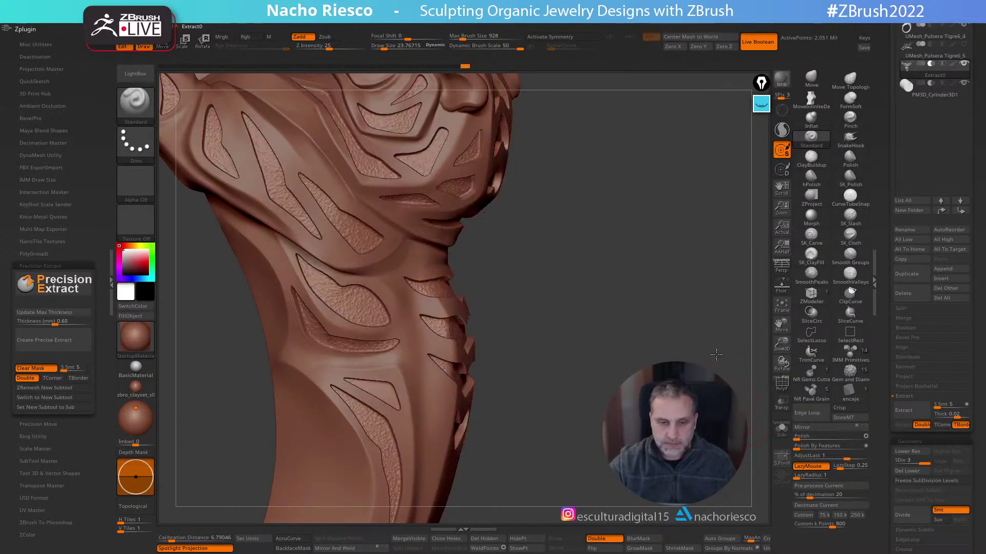
click(934, 55)
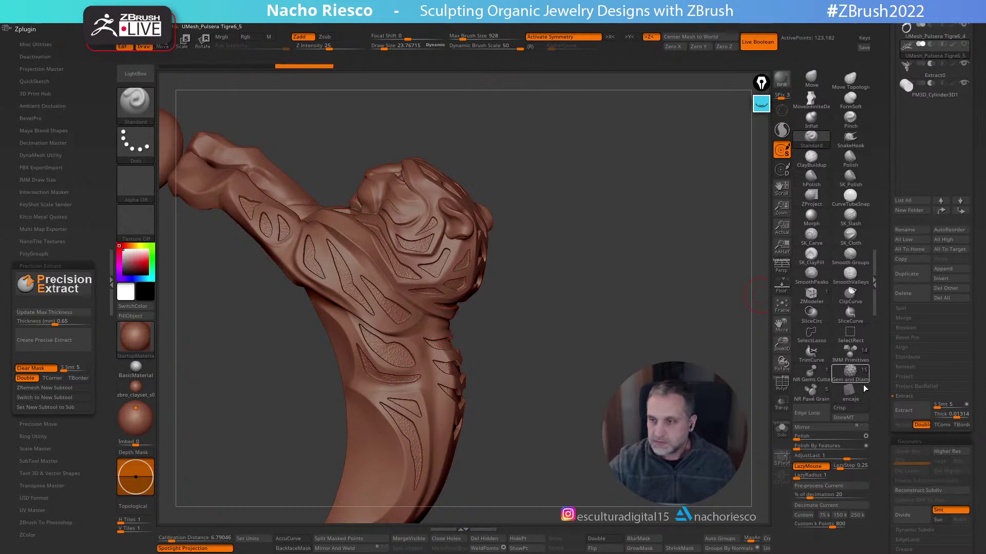
Delete the selected UMesh_Pulsera Tigre6_5 subtool, accepting the non-undoable operation for the rest of the session
click(912, 300)
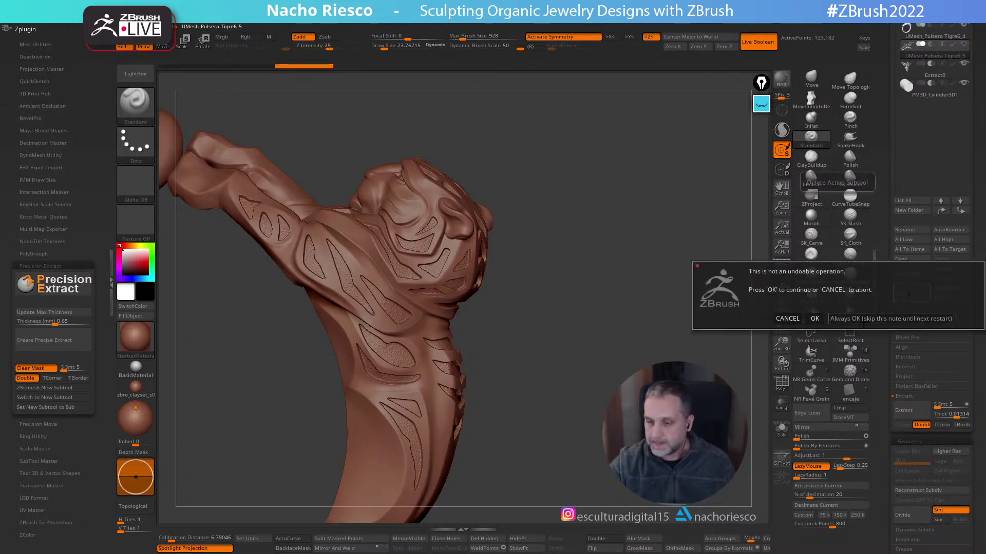
click(863, 323)
drag(647, 287, 678, 249)
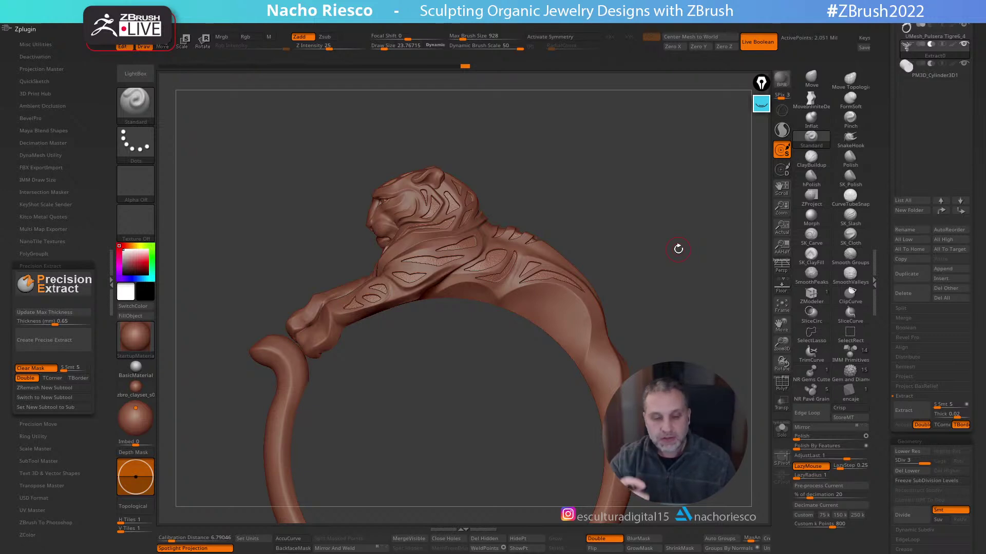
Examine the carved tiger ring from several angles, including the inner side of the band
drag(679, 306, 596, 291)
drag(676, 251, 617, 254)
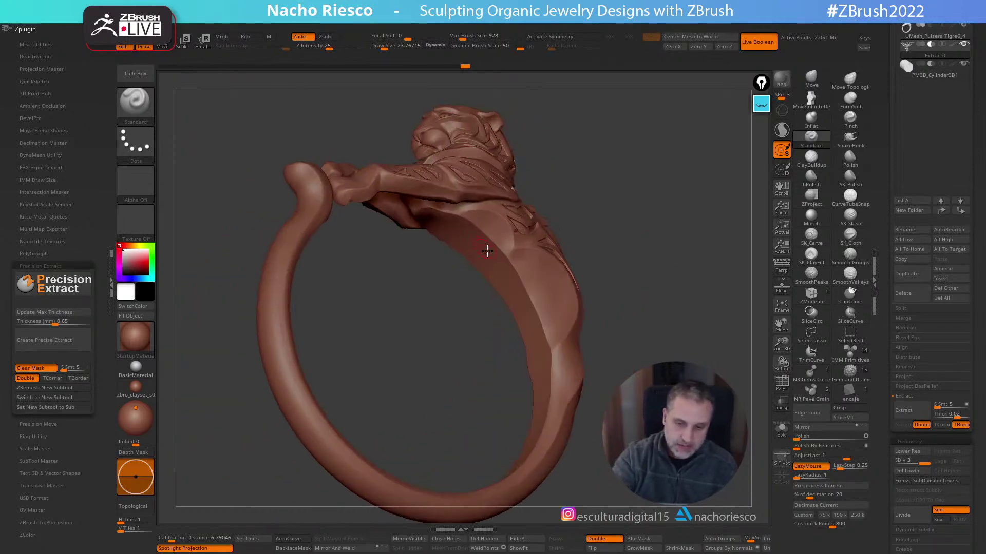
drag(658, 325, 554, 270)
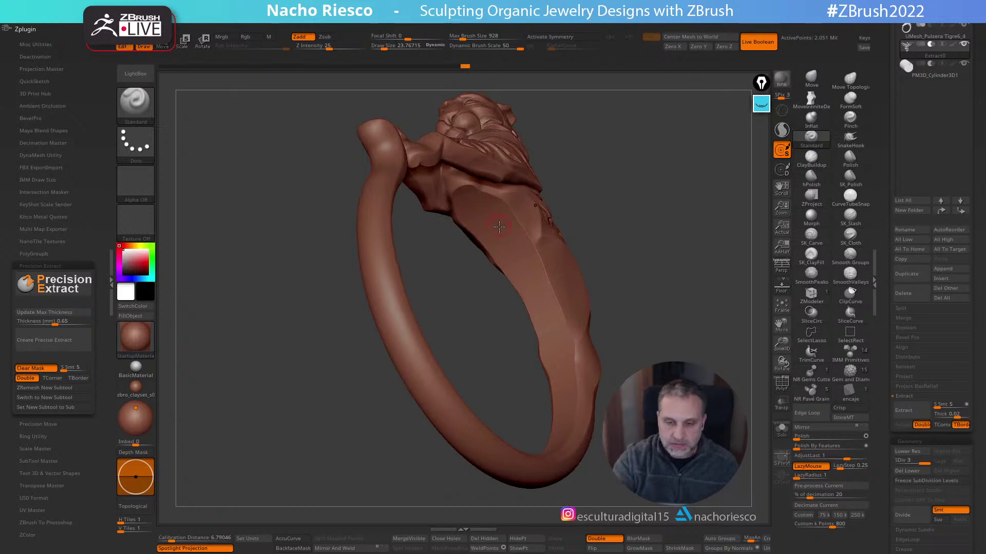
drag(672, 332, 631, 384)
drag(558, 493, 516, 428)
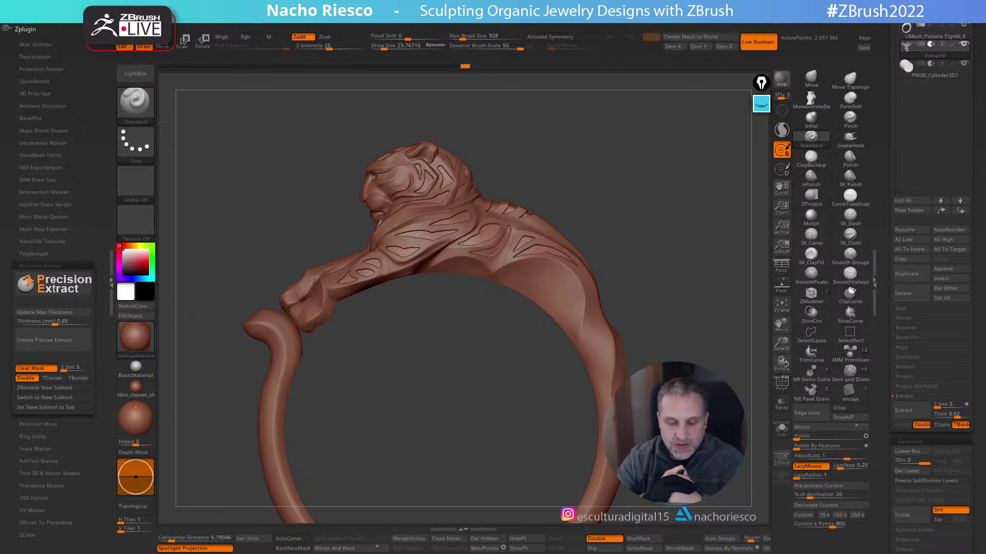
Measure across the narrow end of a textured flank stripe with the transpose line, and return to Draw mode
mouse_move(641, 160)
mouse_down()
mouse_move(663, 247)
mouse_move(691, 240)
mouse_move(678, 251)
mouse_up()
drag(672, 154, 693, 216)
drag(717, 143, 701, 197)
key(w)
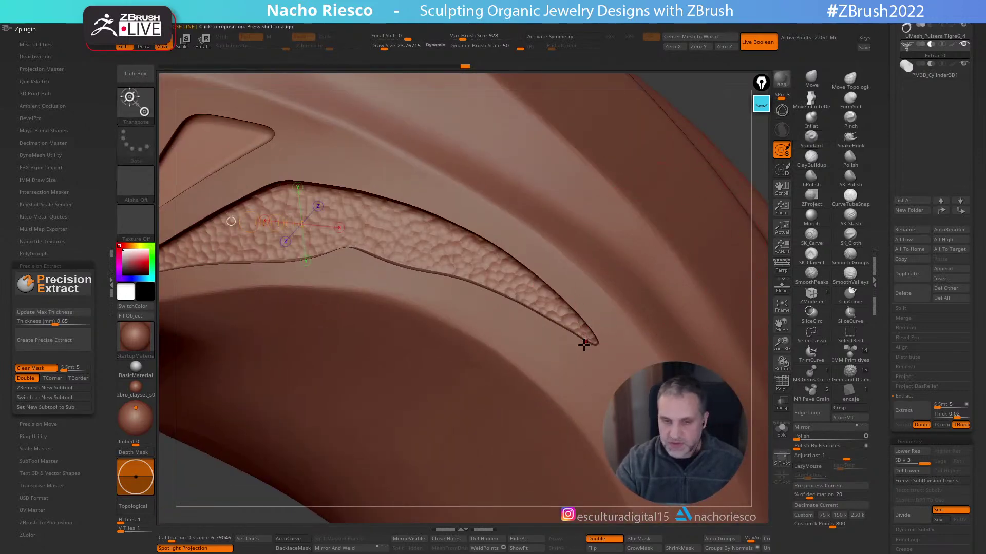
right_click(539, 284)
click(557, 293)
alt+drag(570, 329, 528, 319)
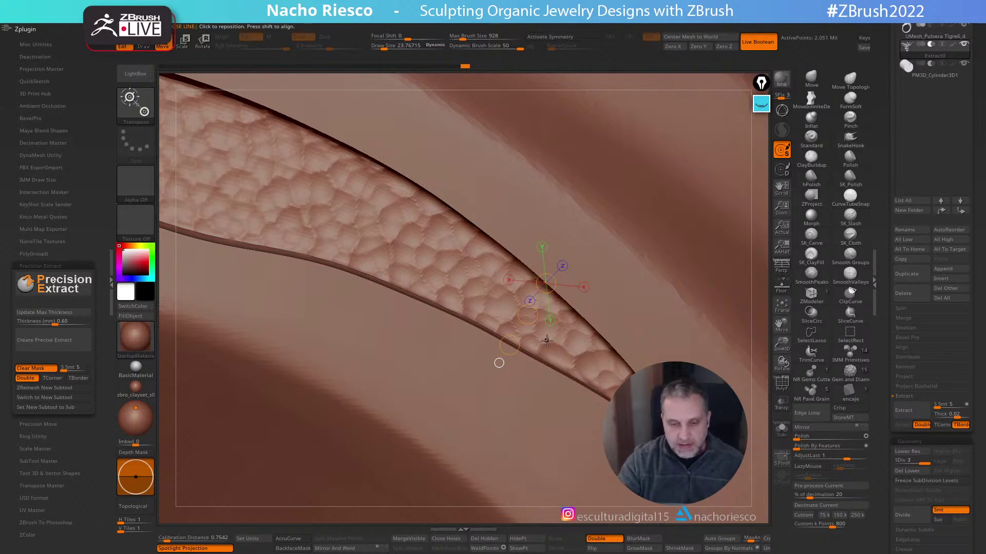
click(781, 306)
key(q)
Solo the Extract0 subtool with only one stripe's face polygroup showing, and bring up the surface noise settings
mouse_move(720, 333)
mouse_down()
mouse_move(707, 318)
mouse_move(709, 329)
mouse_move(579, 264)
mouse_up()
mouse_move(690, 222)
mouse_down()
mouse_move(681, 242)
mouse_move(628, 270)
mouse_up()
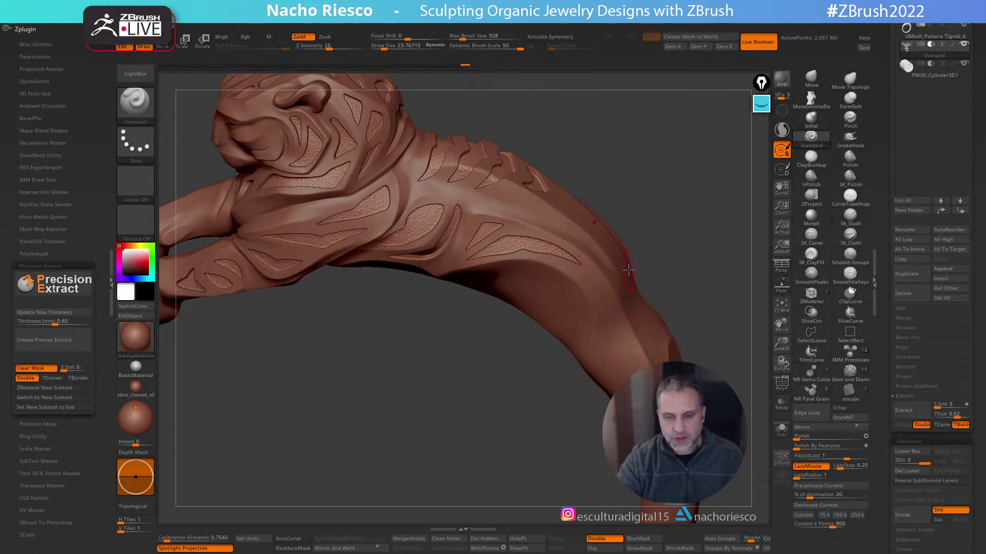
drag(720, 223, 734, 288)
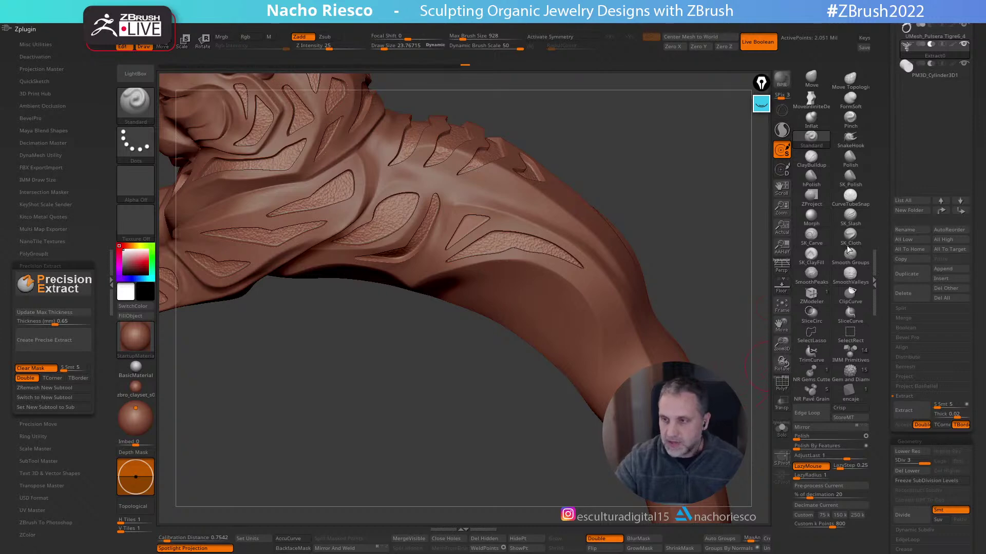
click(781, 429)
drag(513, 308, 583, 257)
ctrl+shift+click(583, 257)
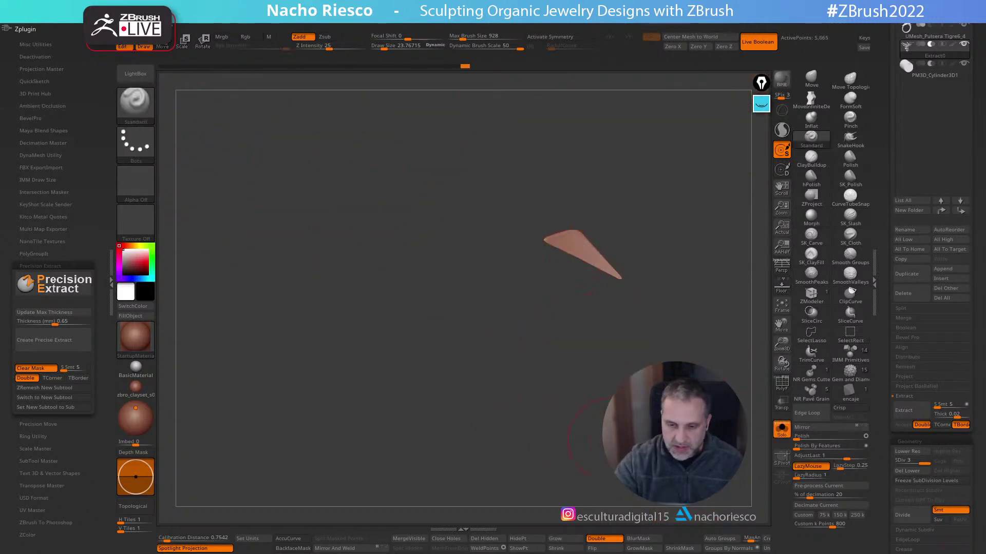
scroll(890, 464, down, 6)
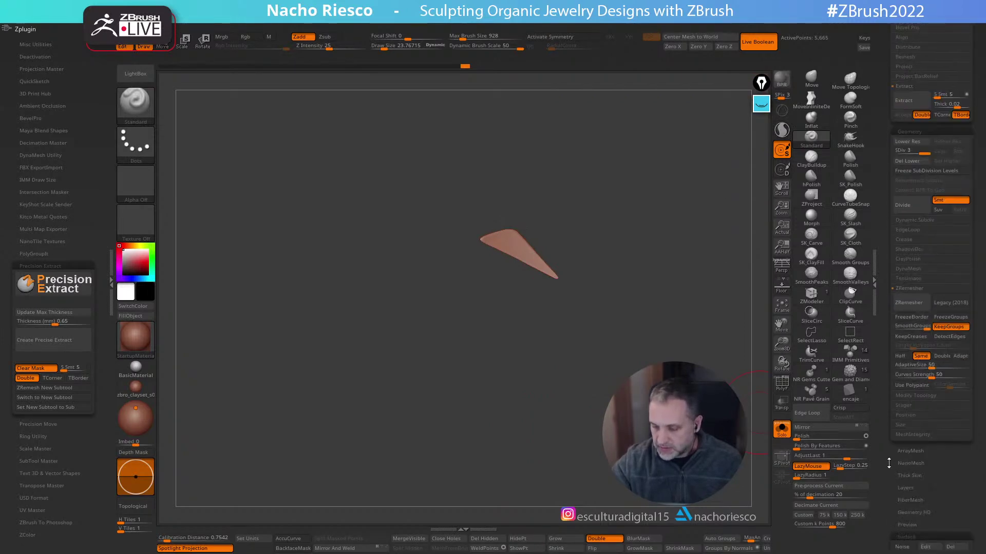
scroll(890, 464, down, 5)
click(902, 416)
click(914, 466)
Restore all hidden stripe parts and the full model, and review the ring from the side
ctrl+shift+click(753, 419)
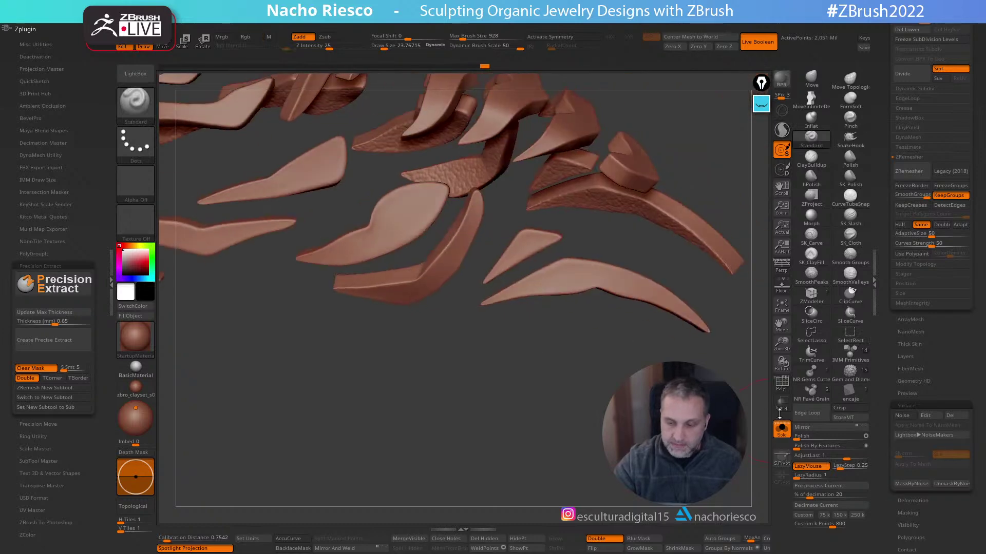
click(781, 429)
drag(747, 234, 631, 265)
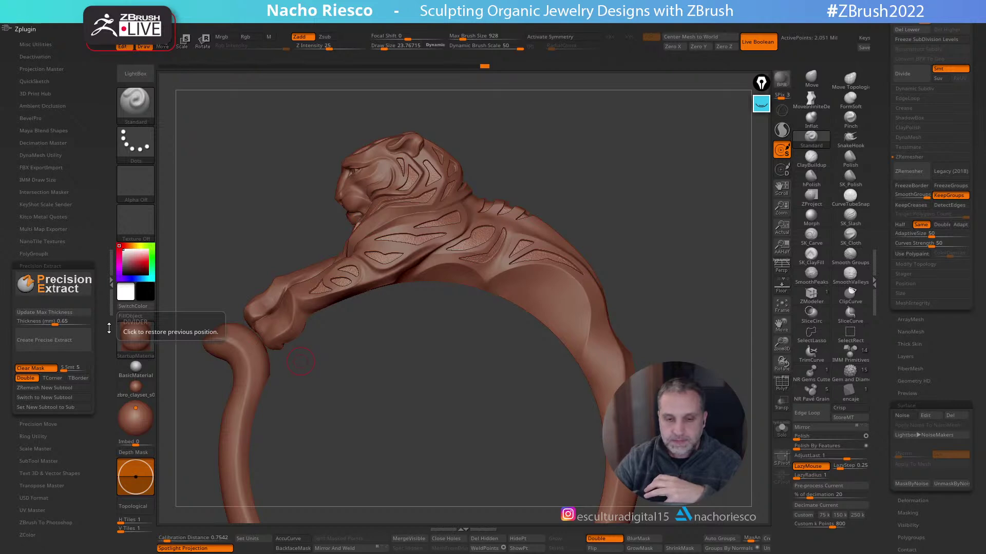
drag(390, 380, 638, 356)
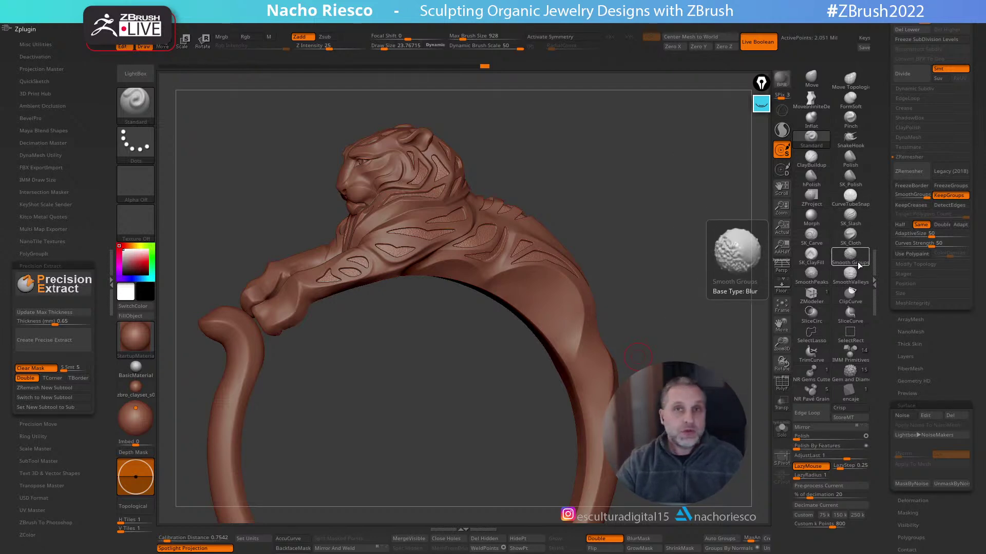
drag(709, 327, 728, 330)
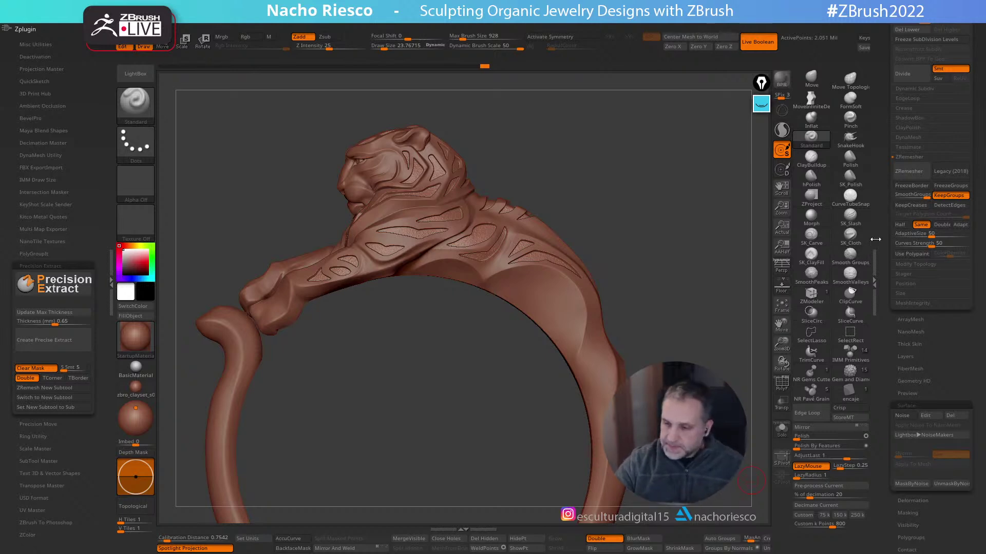
Select the UMesh_Pulsera Tigre6_4 subtool and isolate it with Solo, displaying its polygroup colours
scroll(921, 138, up, 5)
scroll(922, 138, up, 5)
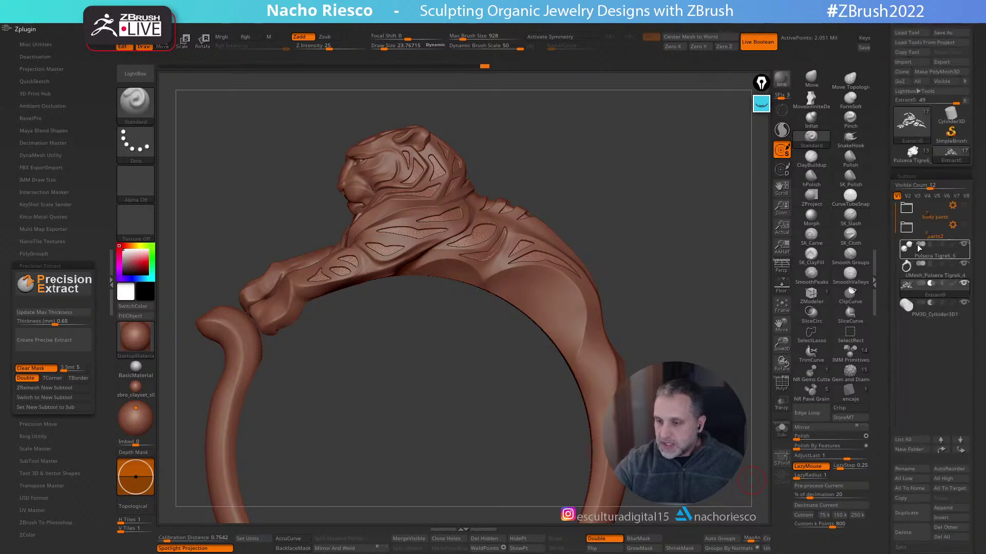
mouse_move(931, 291)
click(934, 271)
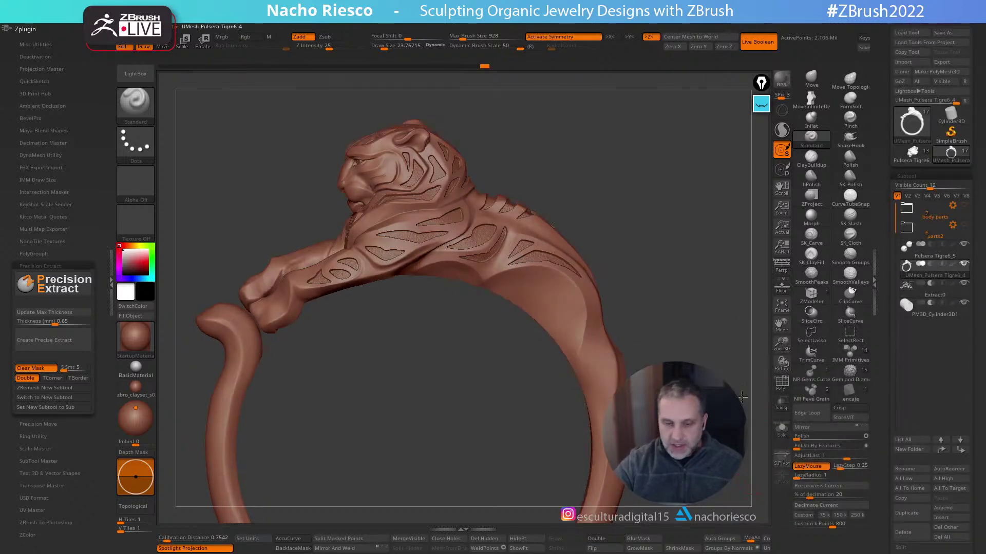
mouse_move(763, 337)
alt+mouse_down()
mouse_move(734, 360)
mouse_move(760, 400)
alt+mouse_up()
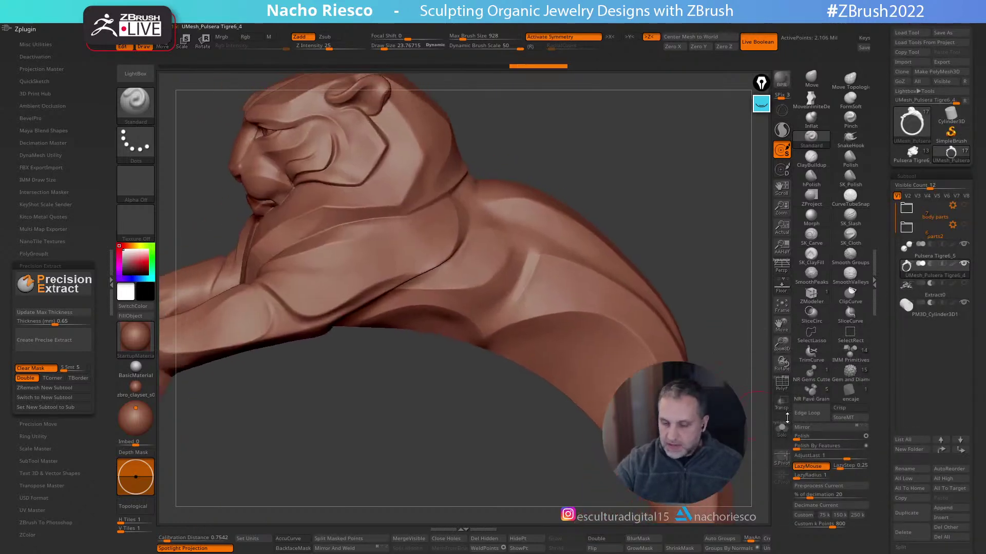
click(781, 385)
click(781, 430)
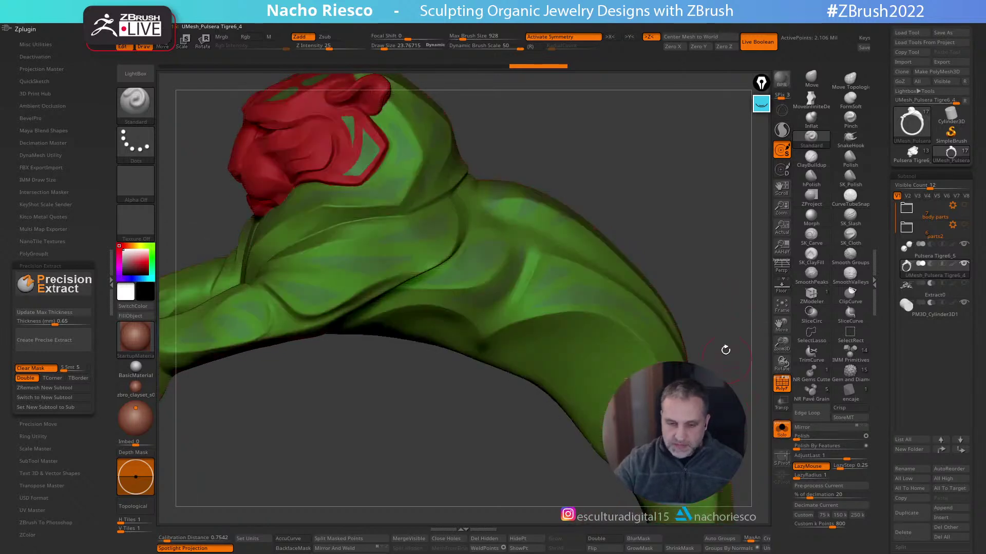
Invert the body mask until the stripes are the masked areas, and turn off the polygroup colours
key(ctrl+i)
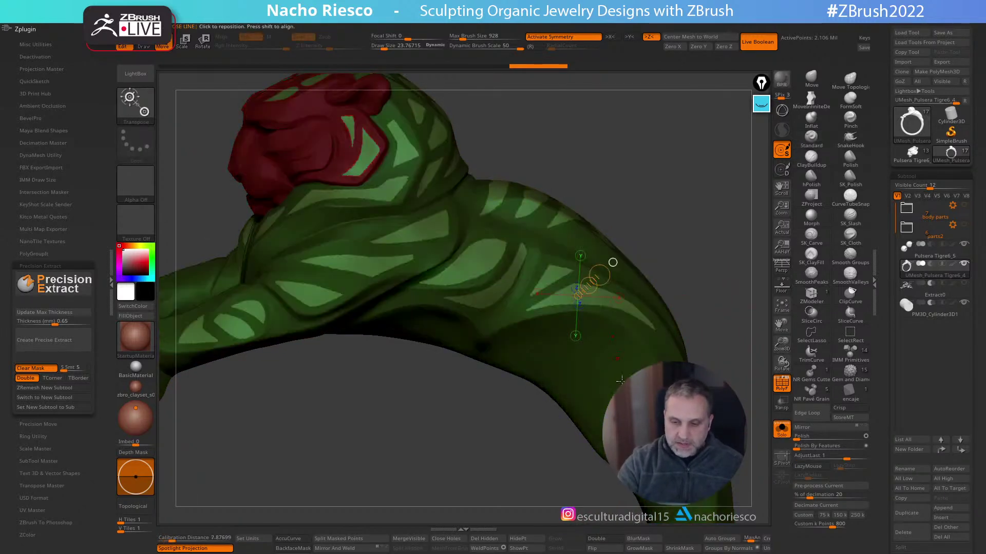
key(ctrl+i)
key(shift+f)
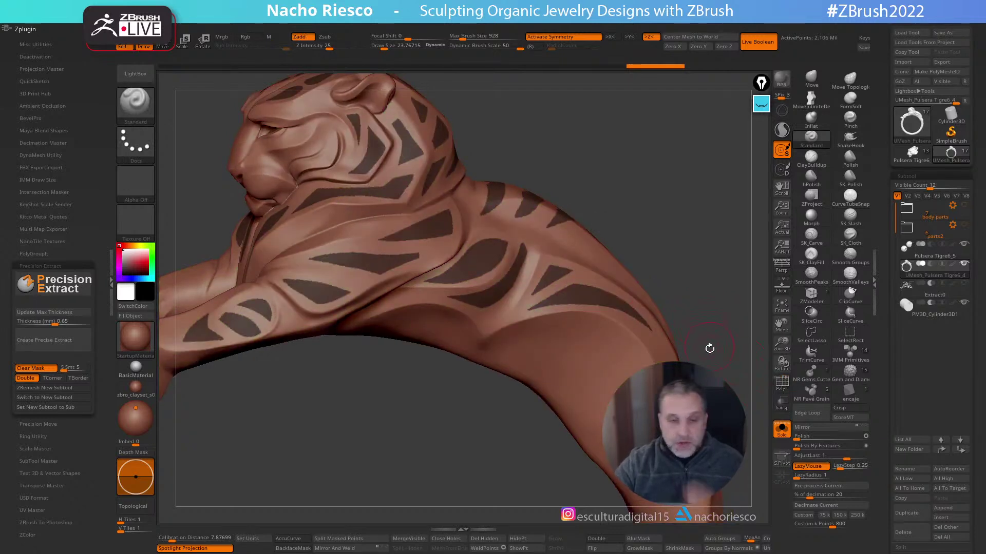
scroll(878, 373, down, 3)
scroll(878, 375, down, 5)
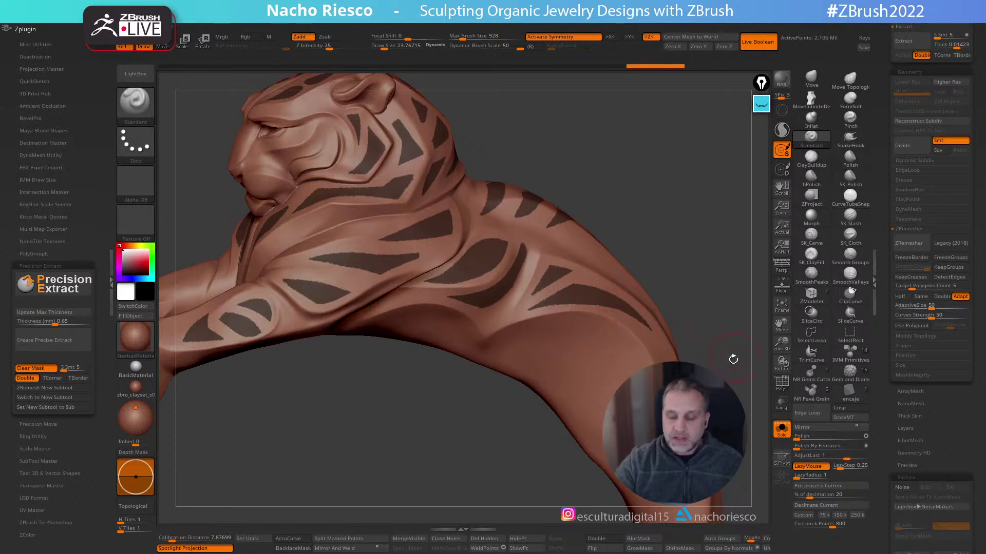
Bring up the masking options and extract the masked stripes with Precision Extract at a thickness of 0.65 mm
drag(731, 359, 625, 274)
scroll(897, 335, down, 3)
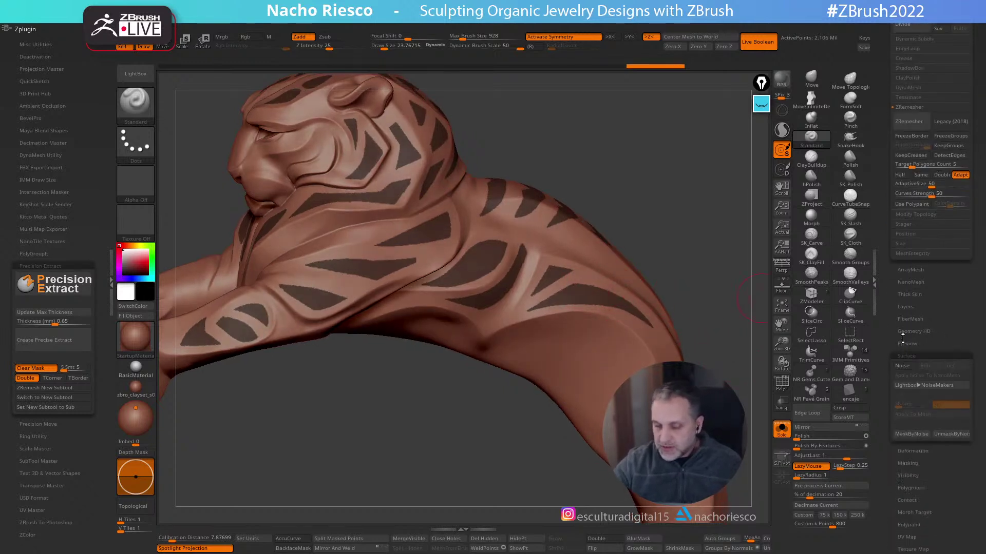
click(918, 356)
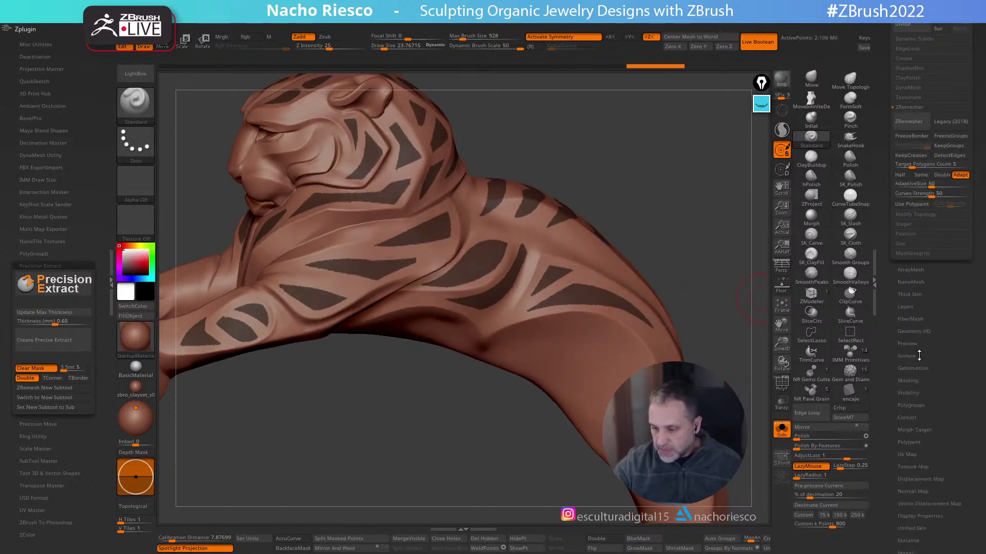
click(907, 381)
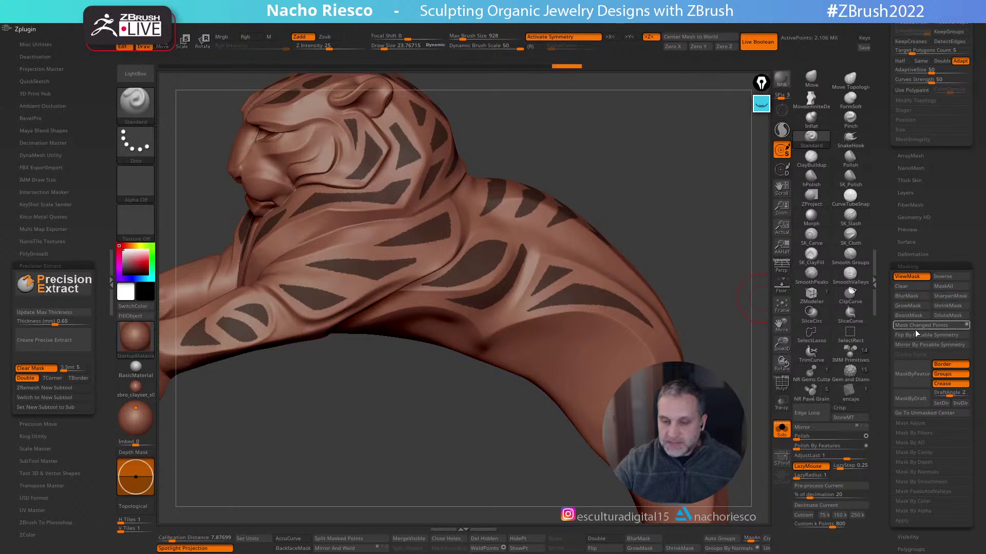
click(67, 344)
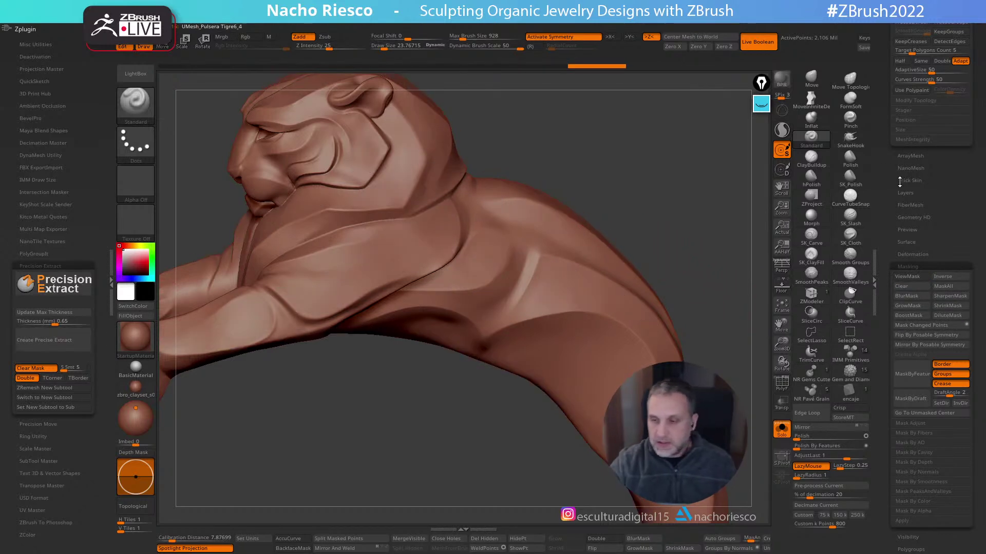
Select the newly extracted stripe subtool below UMesh_Pulsera Tigre6_4 and inspect its pieces up close
scroll(899, 274, up, 10)
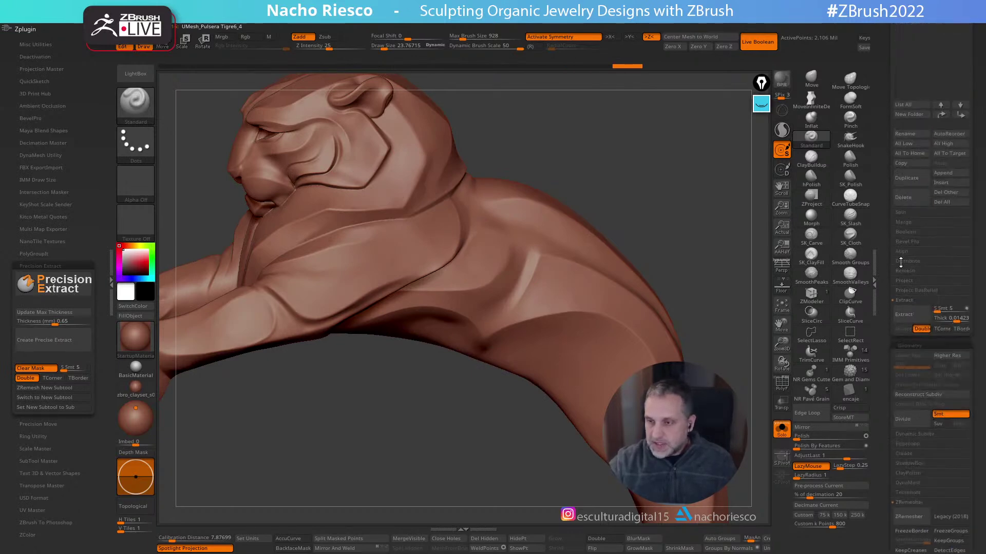
scroll(904, 267, up, 6)
click(922, 251)
mouse_move(734, 354)
mouse_down()
mouse_move(709, 308)
mouse_move(543, 392)
mouse_move(637, 262)
mouse_up()
mouse_move(646, 263)
mouse_down()
mouse_move(645, 253)
mouse_move(697, 238)
mouse_move(744, 283)
mouse_move(596, 529)
mouse_move(565, 513)
mouse_move(513, 462)
mouse_up()
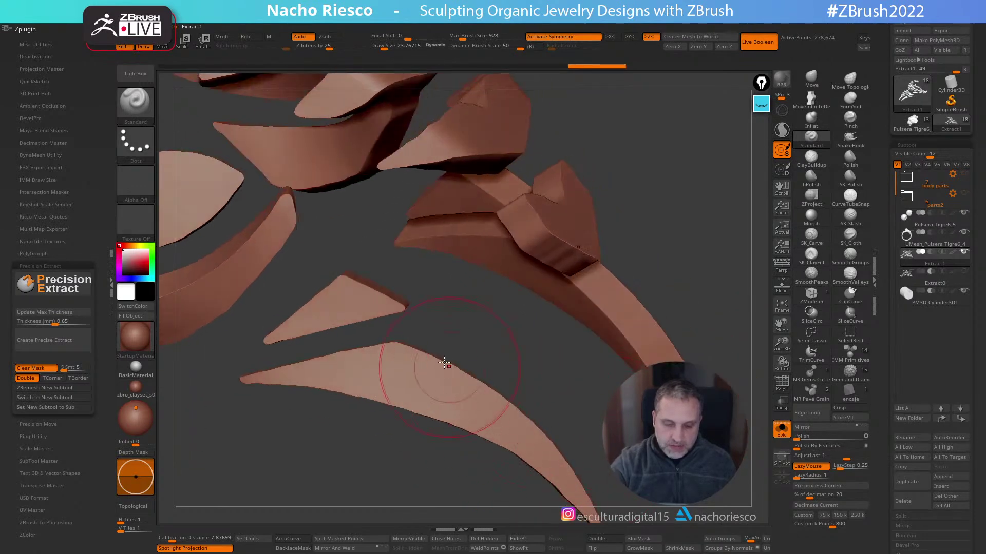
mouse_move(566, 382)
mouse_down()
mouse_move(565, 339)
mouse_move(588, 329)
mouse_move(592, 396)
mouse_up()
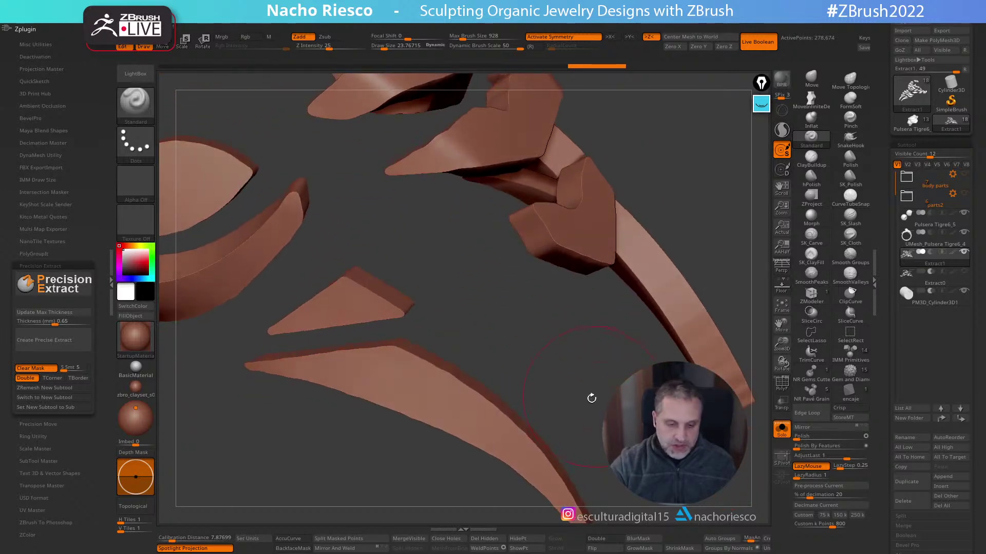
drag(575, 503, 567, 501)
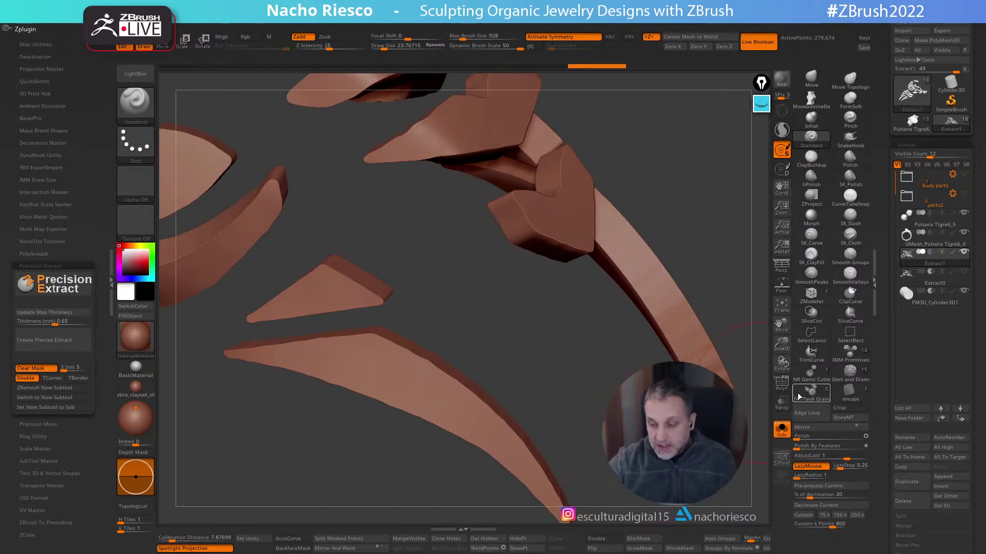
Display the extracted stripes' polygroup colours and examine their faces and side walls
click(781, 382)
drag(722, 281, 557, 248)
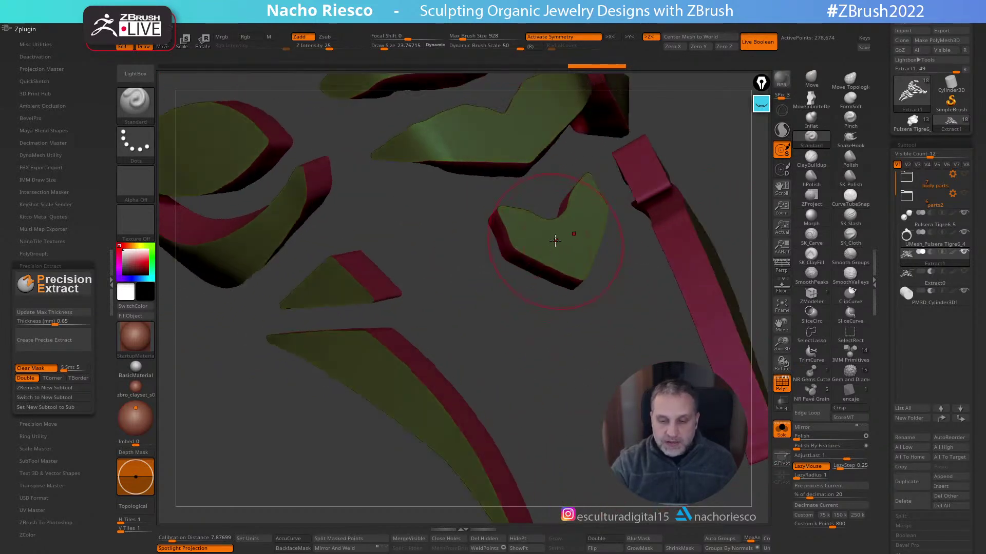
drag(622, 215, 582, 245)
drag(661, 229, 749, 316)
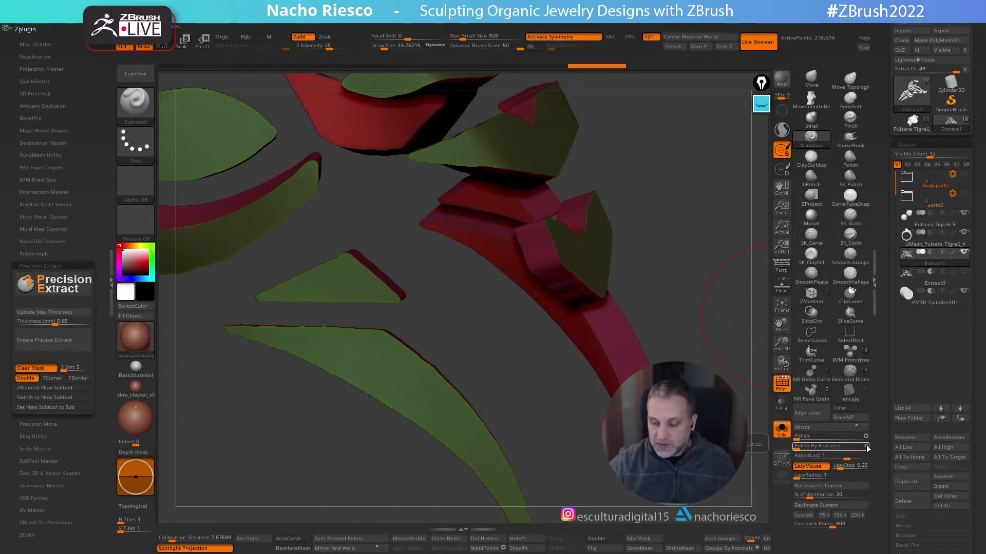
Smooth the extracted stripe pieces with the Polish deformation
click(804, 447)
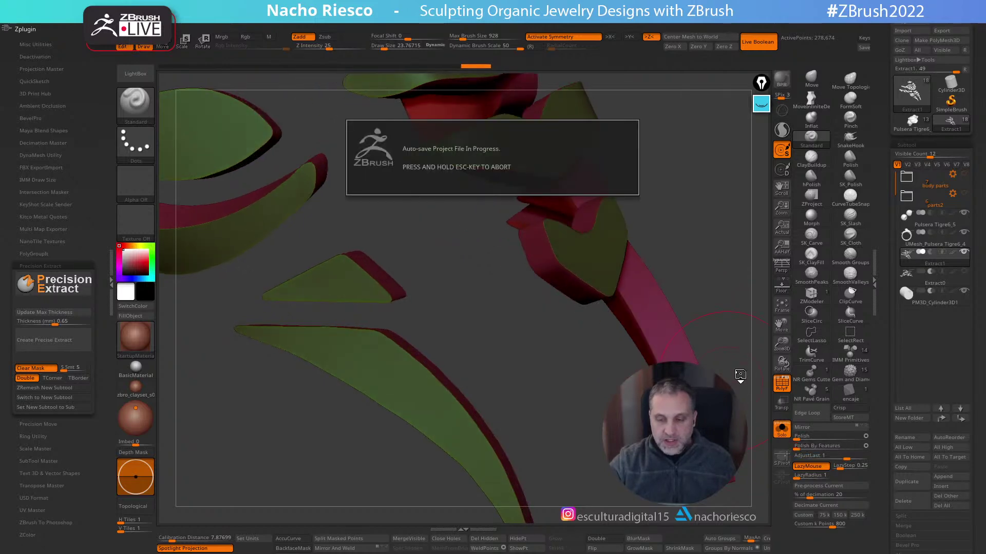
mouse_move(741, 386)
mouse_down()
mouse_move(718, 343)
mouse_move(707, 397)
mouse_move(711, 347)
mouse_move(526, 298)
mouse_move(625, 291)
mouse_move(511, 298)
mouse_up()
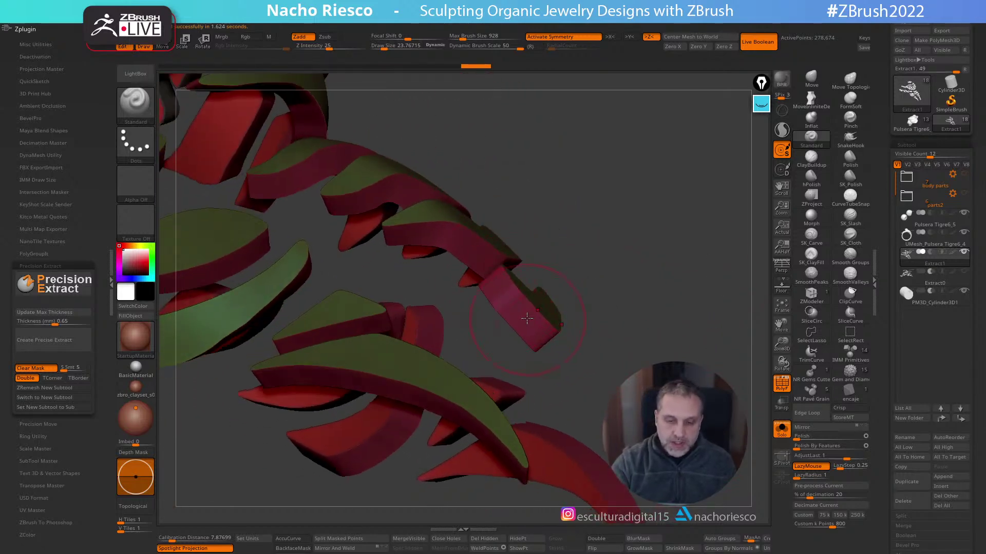
drag(632, 288, 719, 328)
drag(801, 436, 853, 436)
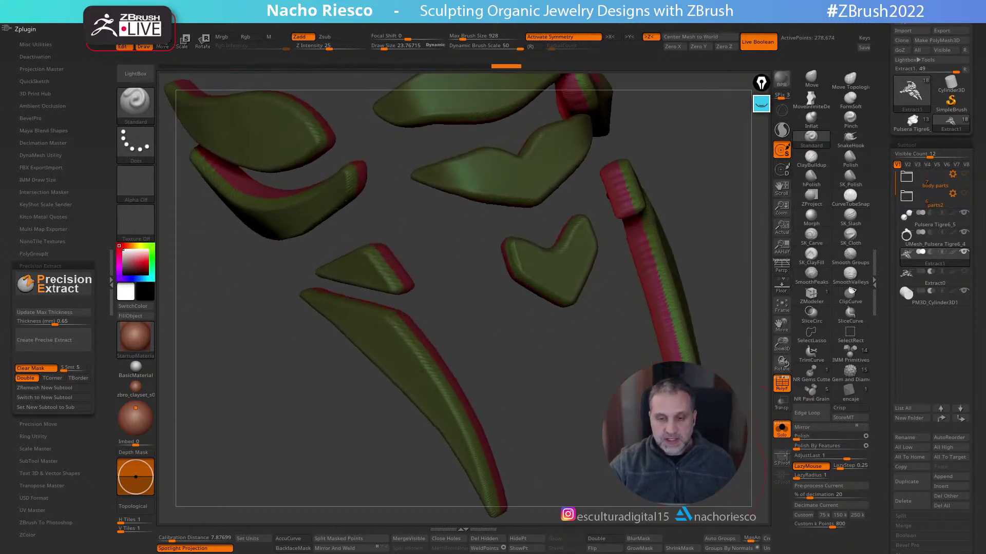
Undo the last Polish and smooth the stripes with Polish By Features instead, checking their edges and side walls
drag(711, 454, 734, 454)
key(ctrl+z)
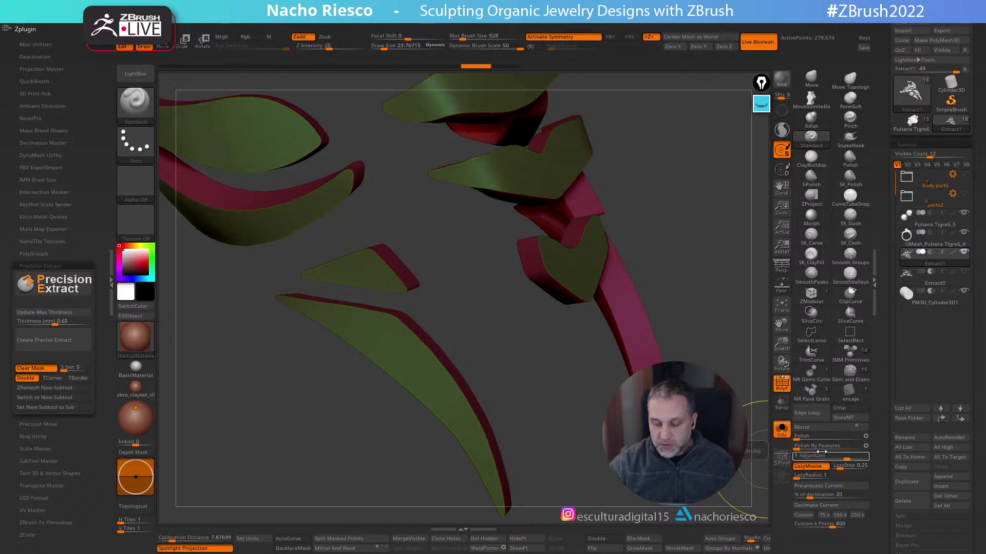
key(ctrl+shift+z)
scroll(890, 390, down, 8)
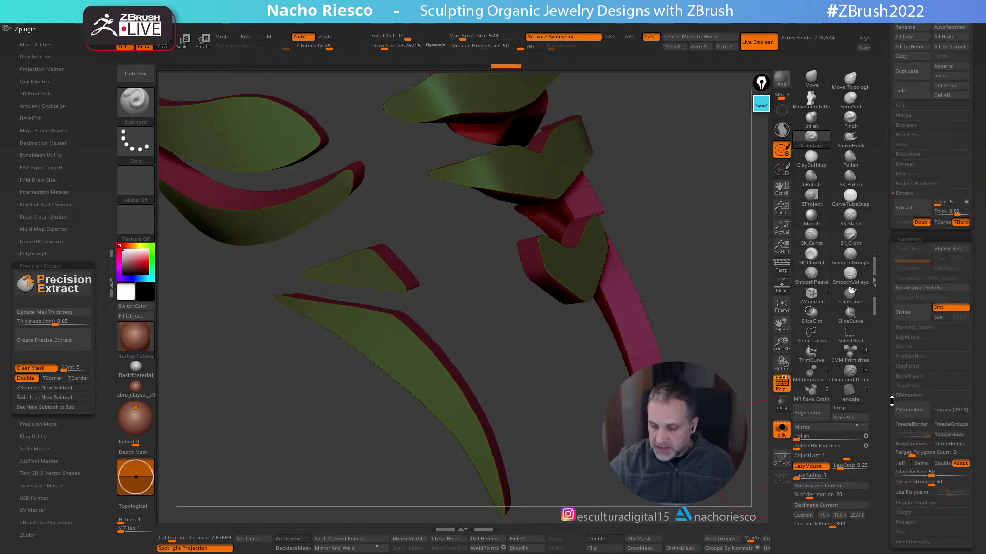
scroll(891, 390, down, 10)
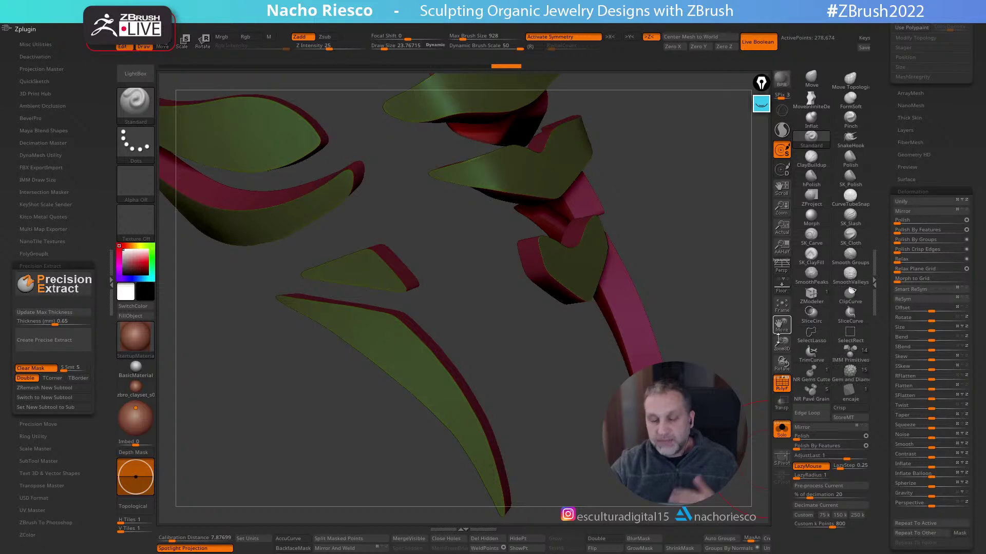
drag(738, 332, 743, 319)
drag(727, 368, 753, 365)
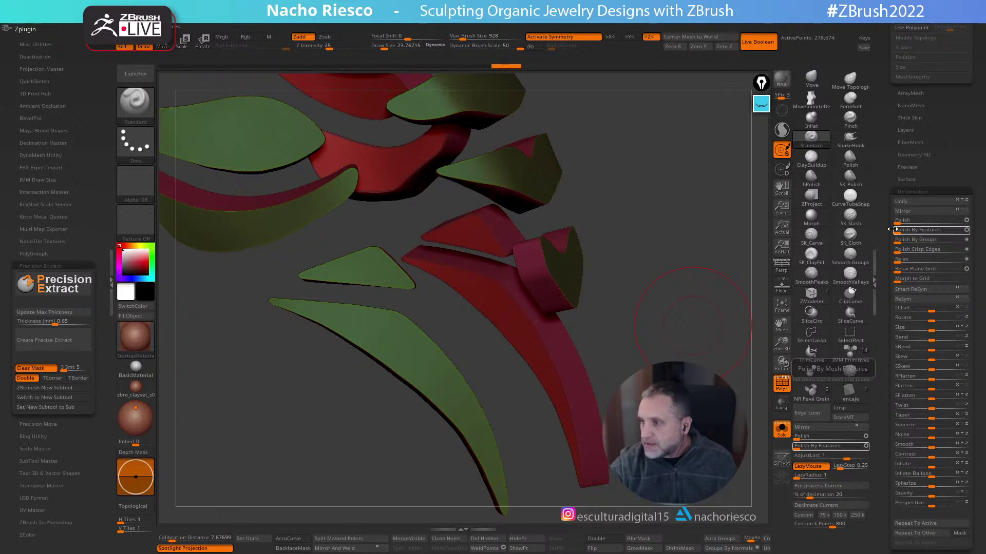
drag(667, 344, 702, 353)
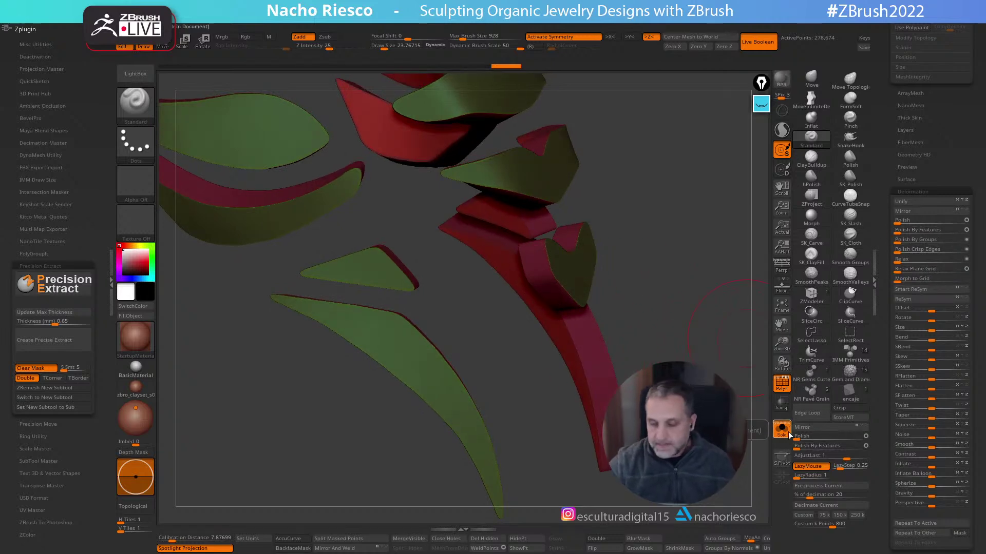
Show the stripes' wireframe and examine the topology on the heart-shaped piece's face and side walls
drag(750, 414, 528, 375)
click(781, 382)
drag(716, 326, 606, 407)
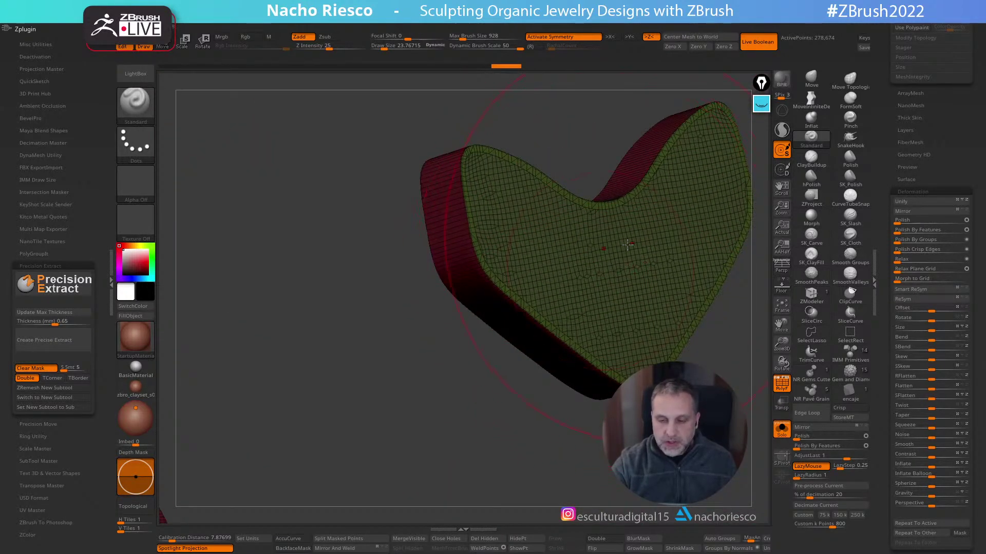
drag(524, 431, 608, 275)
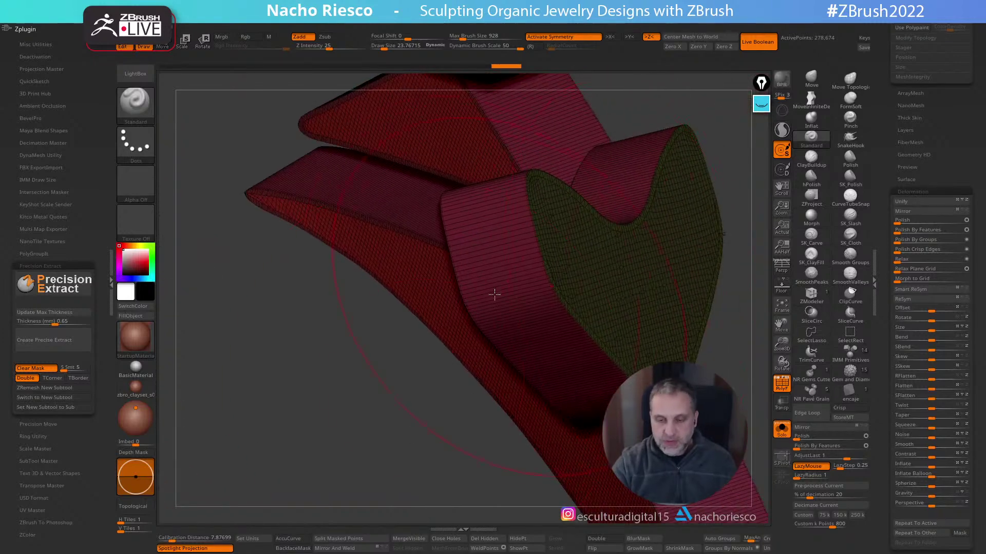
drag(740, 296, 678, 297)
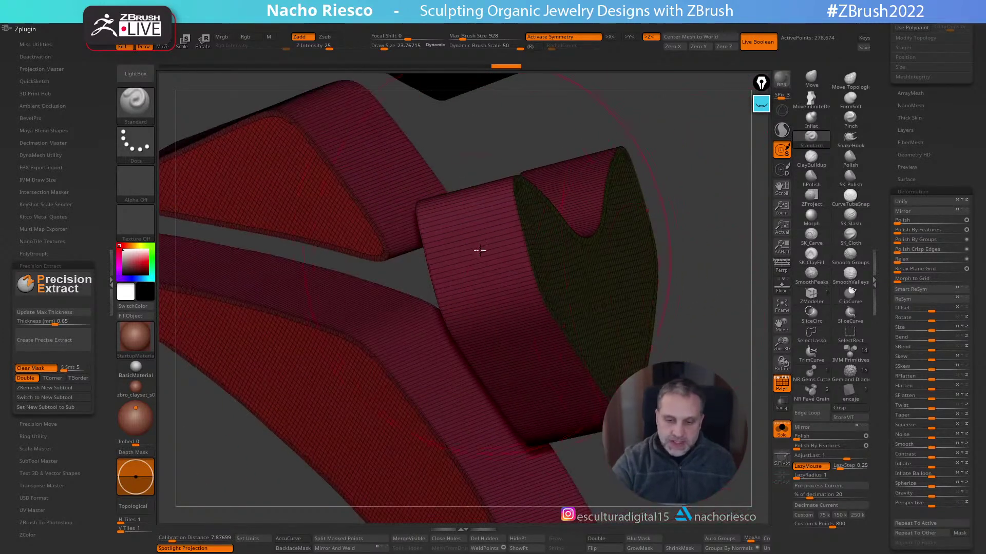
drag(718, 263, 646, 287)
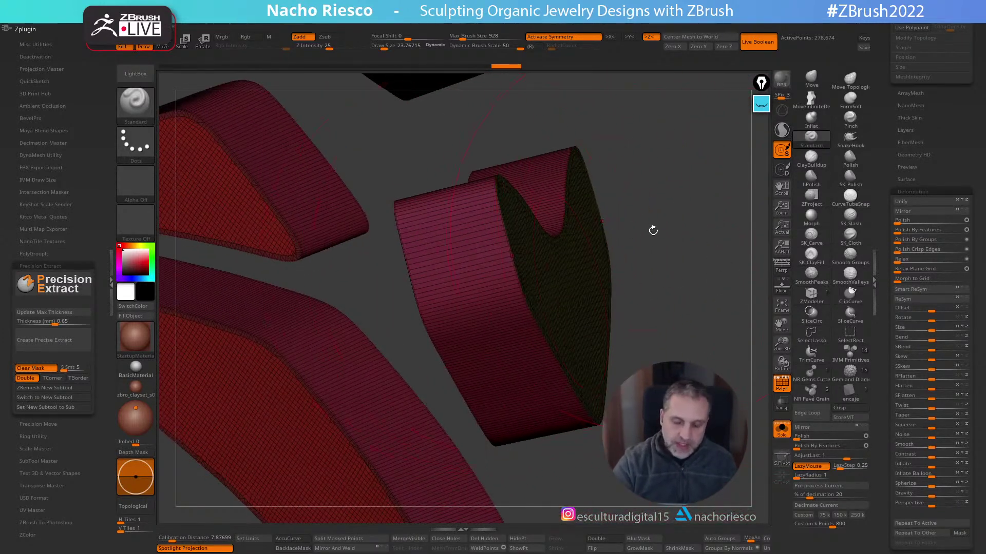
drag(651, 230, 630, 242)
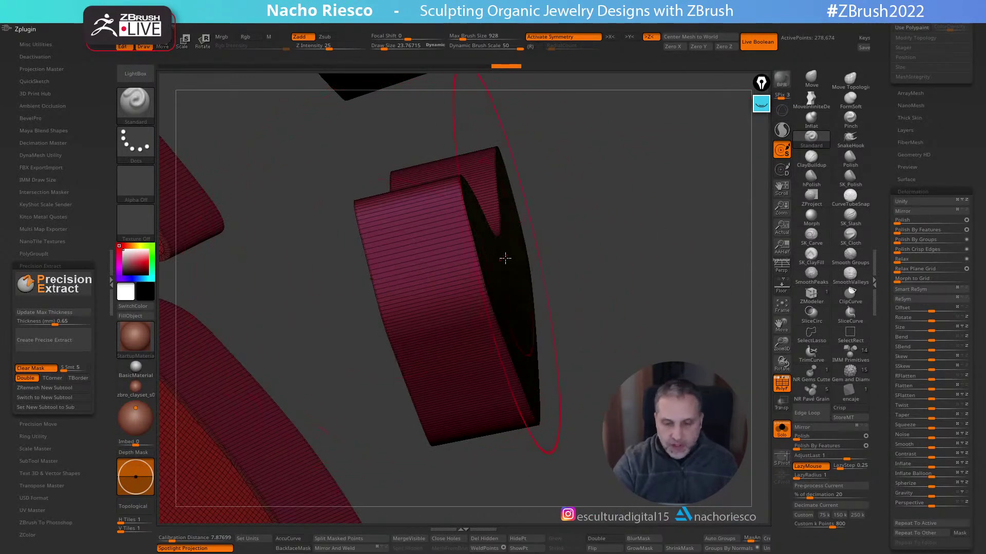
drag(403, 273, 575, 269)
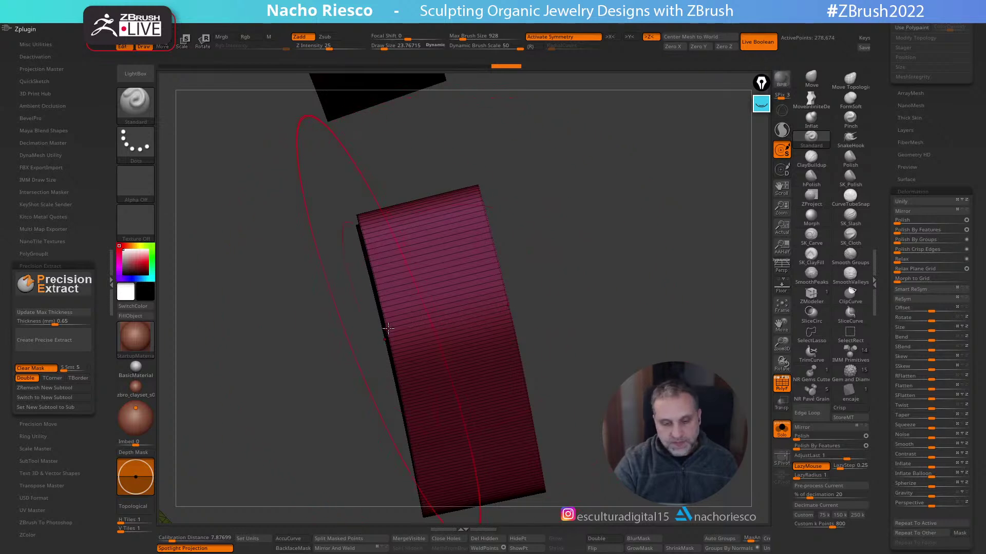
drag(522, 304, 717, 231)
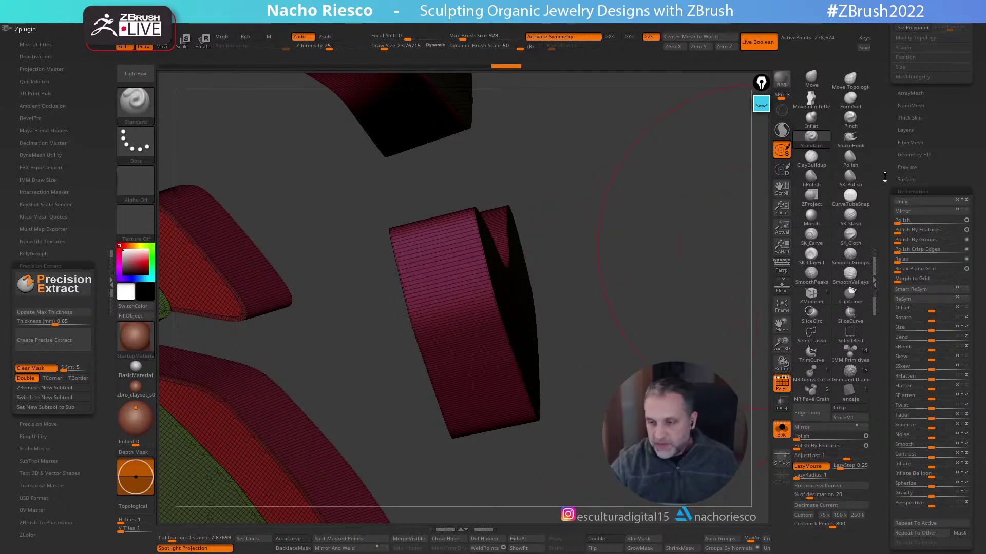
Remesh the extracted stripes with ZRemesher using KeepGroups and the Double polygon target, and inspect the new topology
scroll(886, 190, up, 5)
click(947, 206)
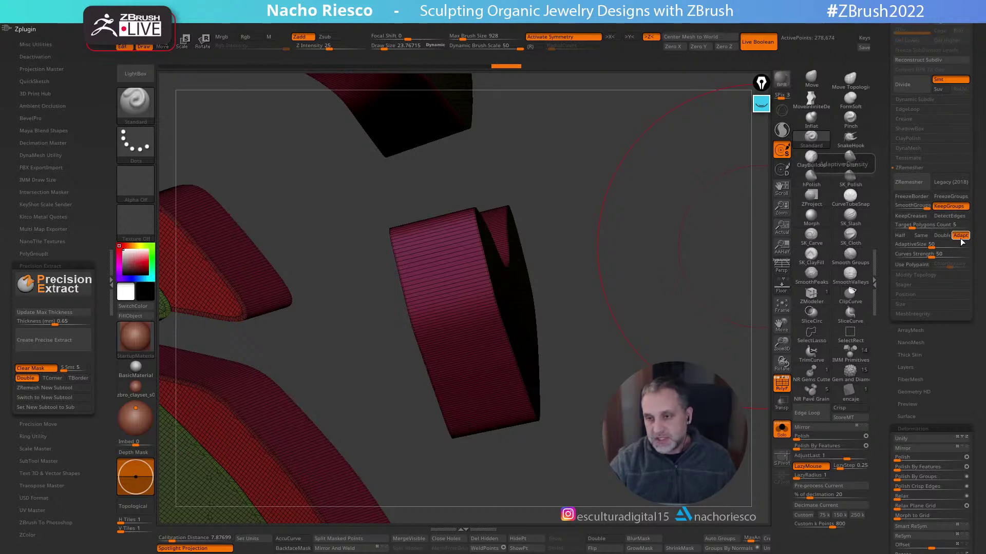
click(941, 236)
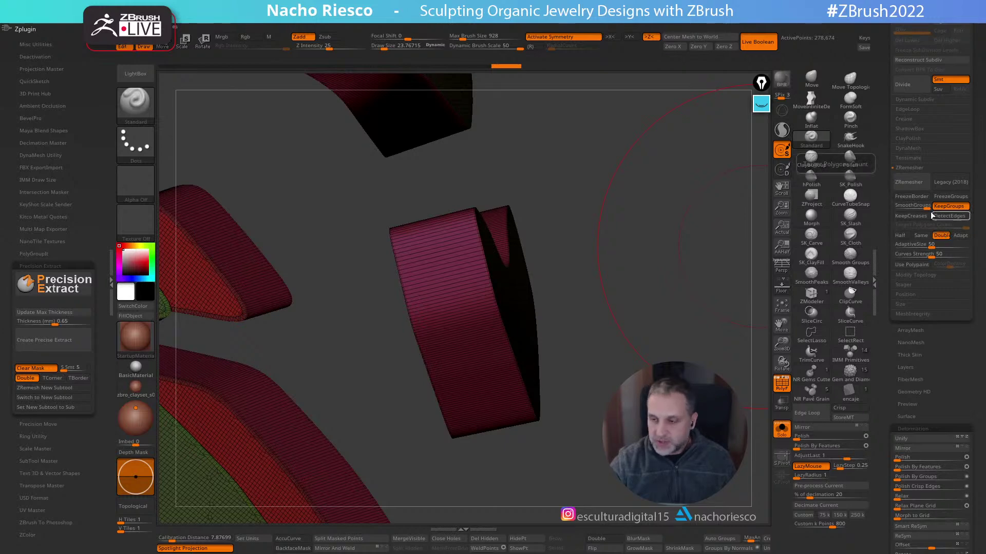
click(912, 182)
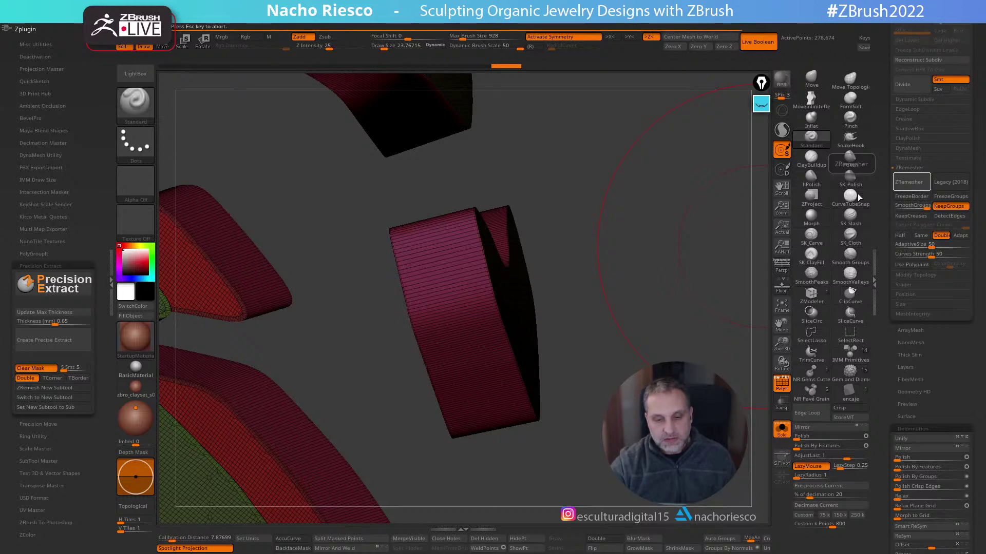
drag(636, 308, 662, 369)
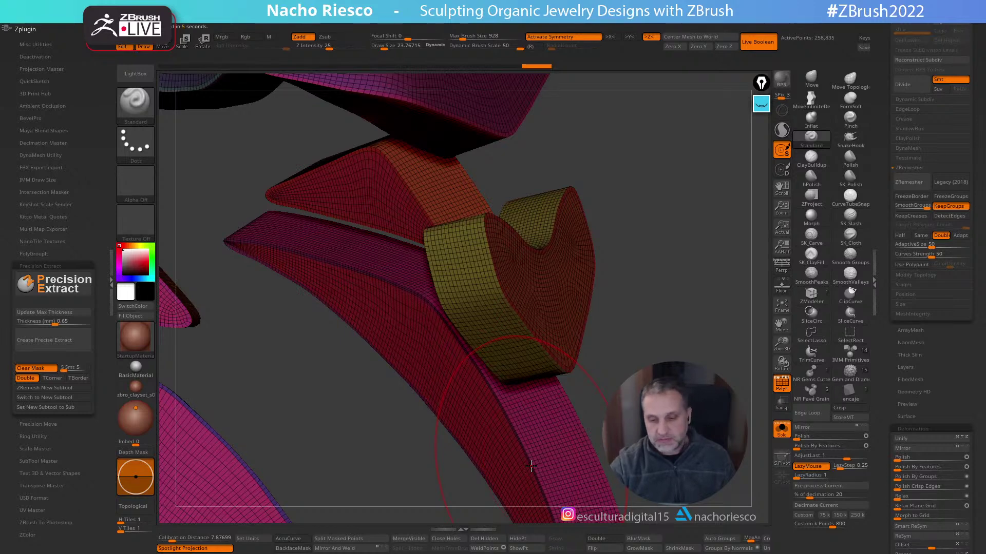
drag(698, 327, 688, 341)
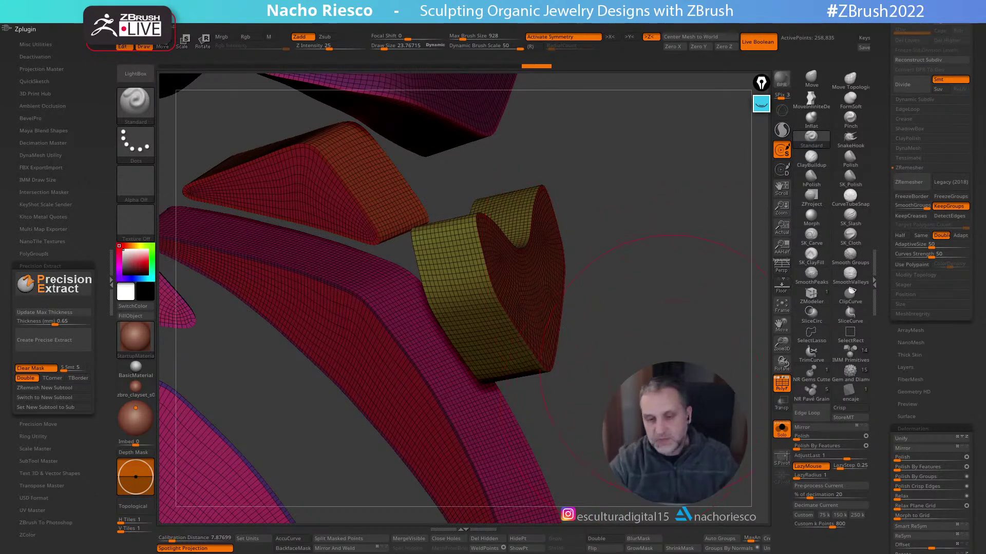
drag(668, 359, 642, 421)
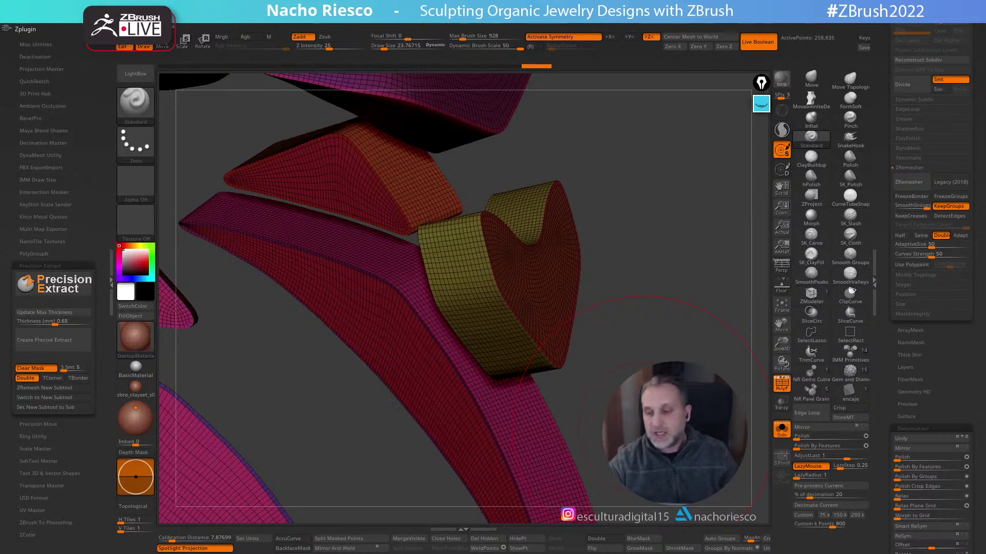
drag(724, 378, 810, 408)
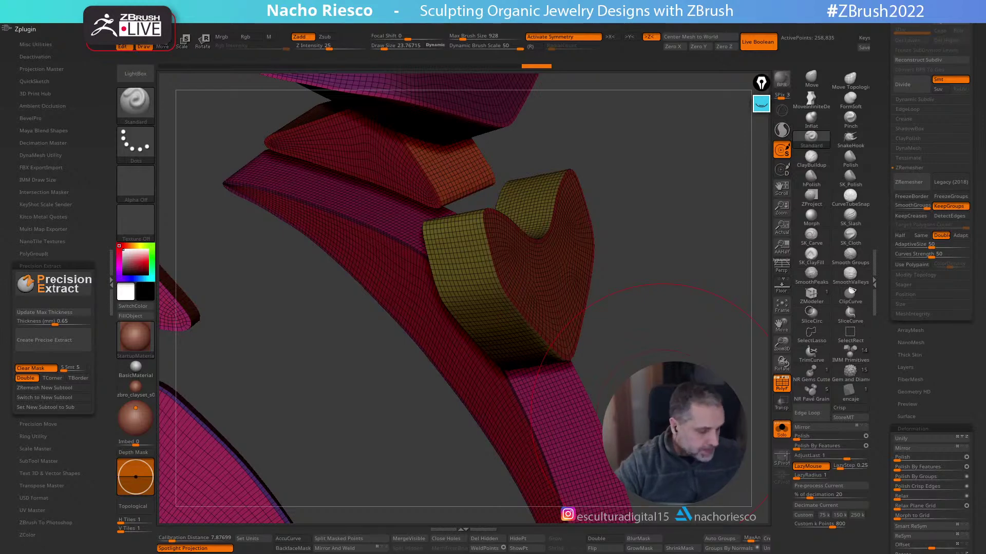
drag(880, 225, 883, 236)
drag(714, 359, 657, 195)
Turn off Solo and the polyframe to compare the raised stripes with the whole tiger ring and its other subtools
key(f)
alt+drag(564, 256, 640, 324)
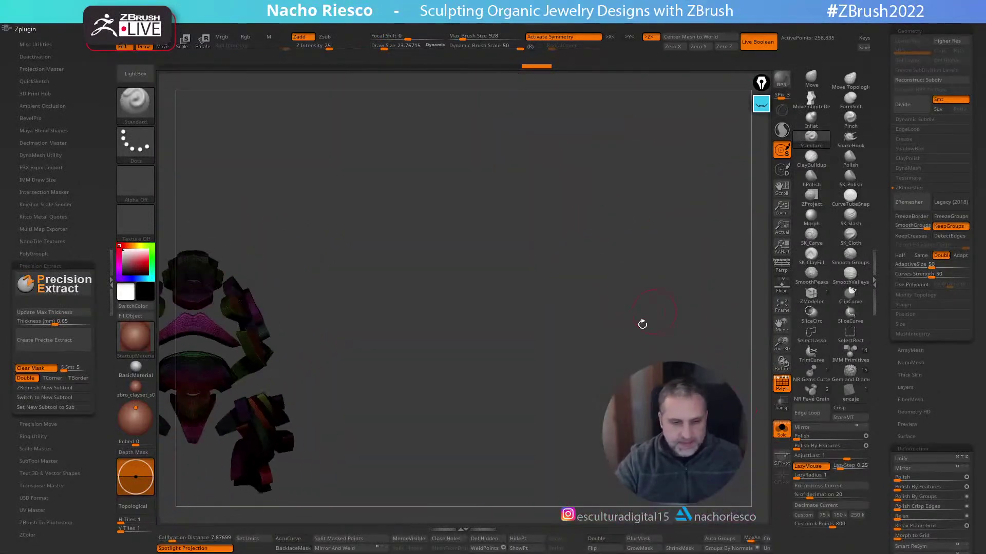
click(782, 429)
click(782, 383)
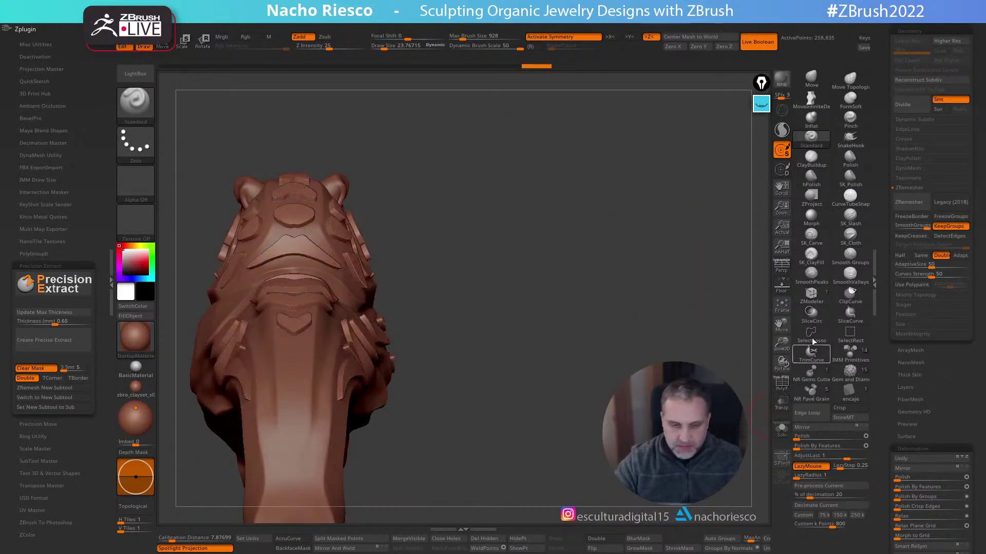
scroll(910, 309, up, 5)
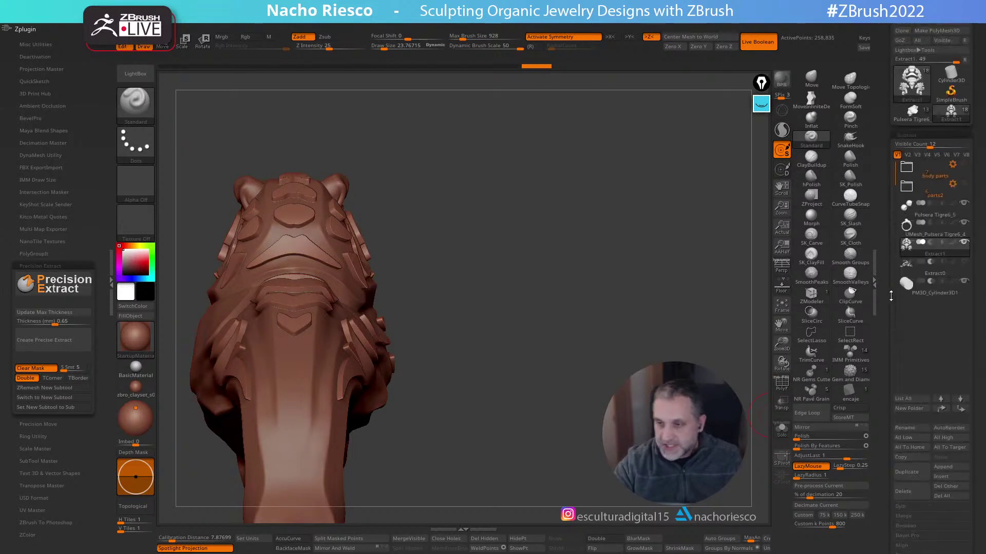
mouse_move(960, 237)
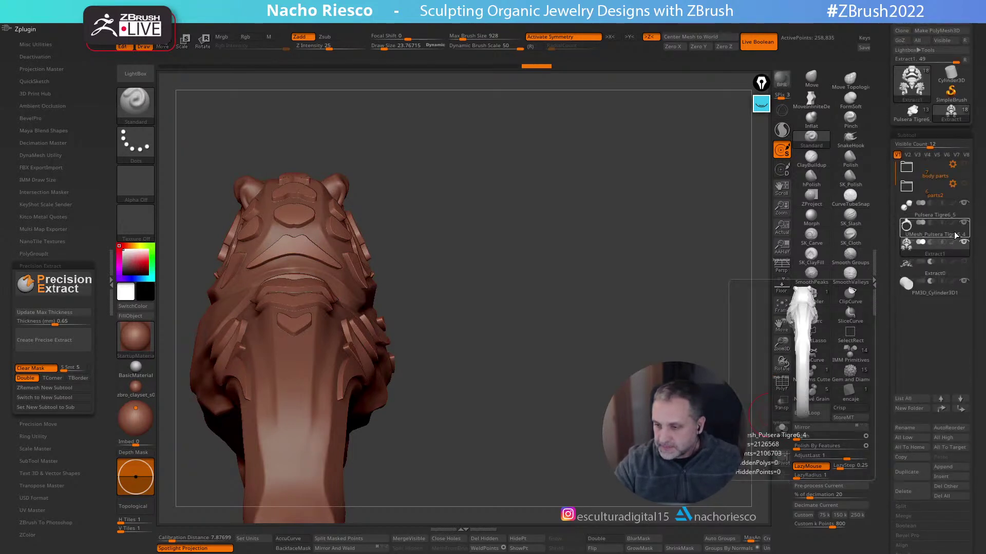
mouse_move(961, 273)
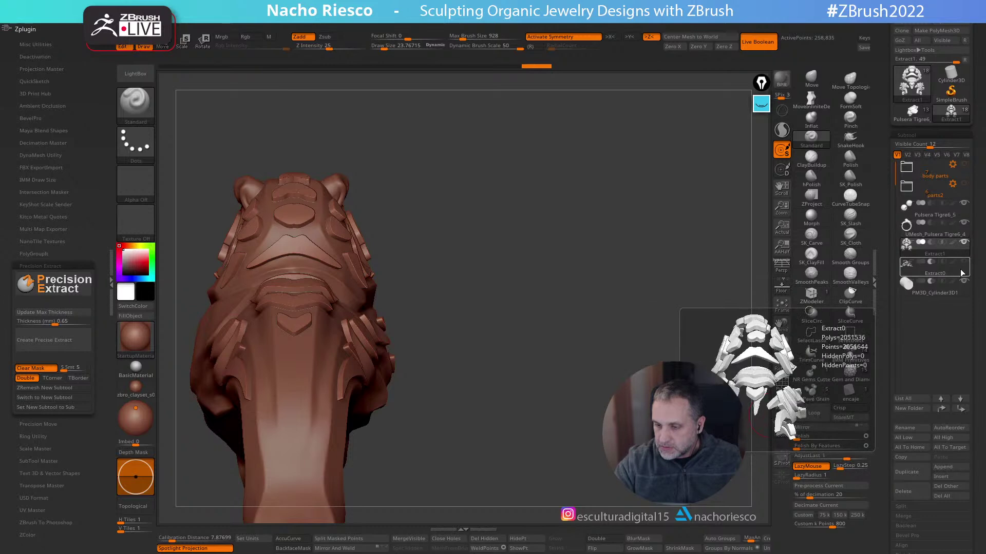
mouse_move(729, 287)
mouse_down()
mouse_move(765, 398)
mouse_move(755, 354)
mouse_up()
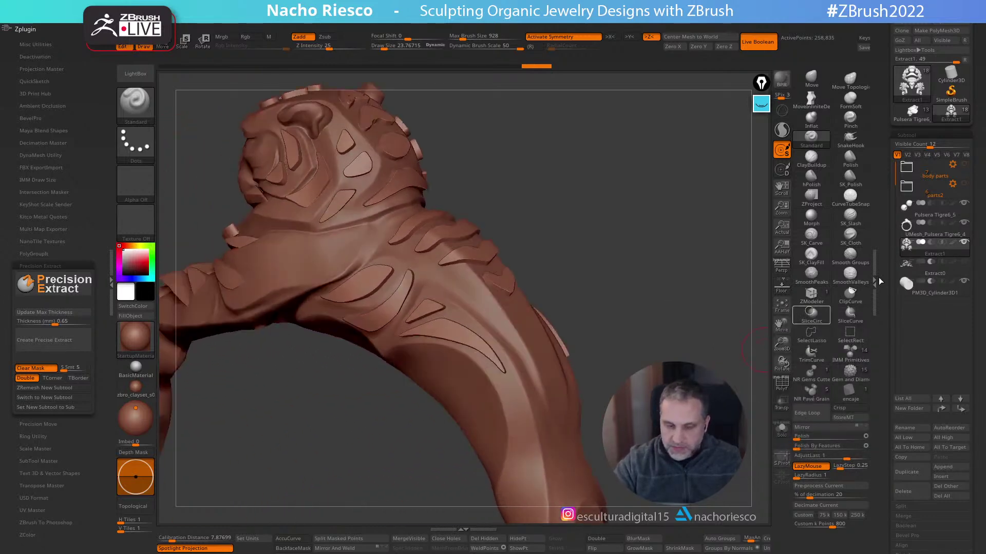
Delete the Extract1 stripe subtool and view the tiger carved with the Extract0 stripes from the side and back
click(908, 493)
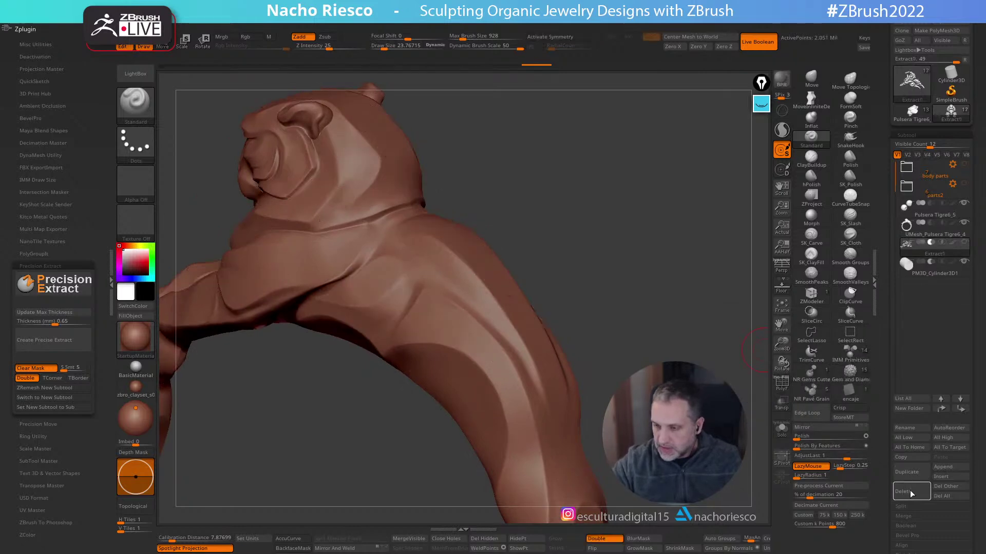
drag(740, 277, 745, 250)
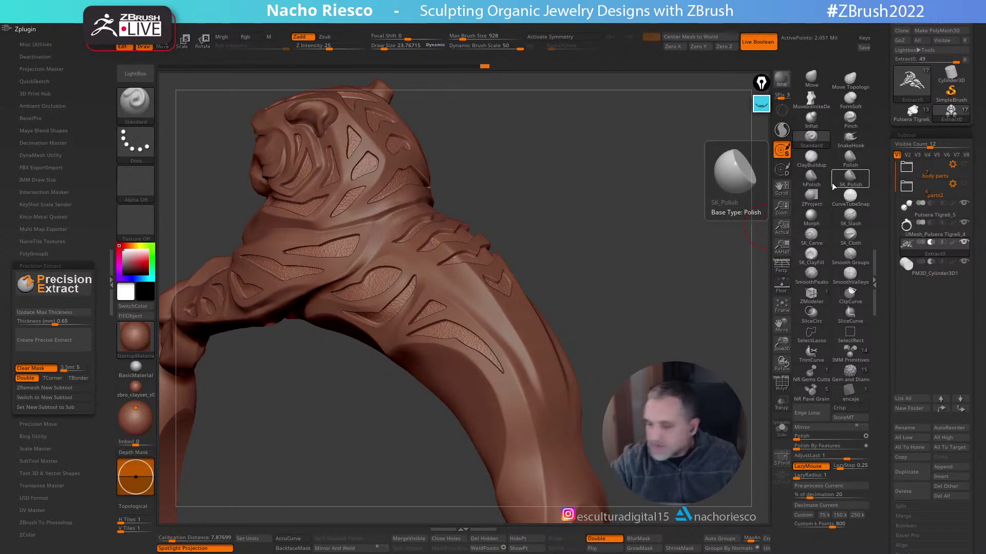
drag(674, 336, 716, 303)
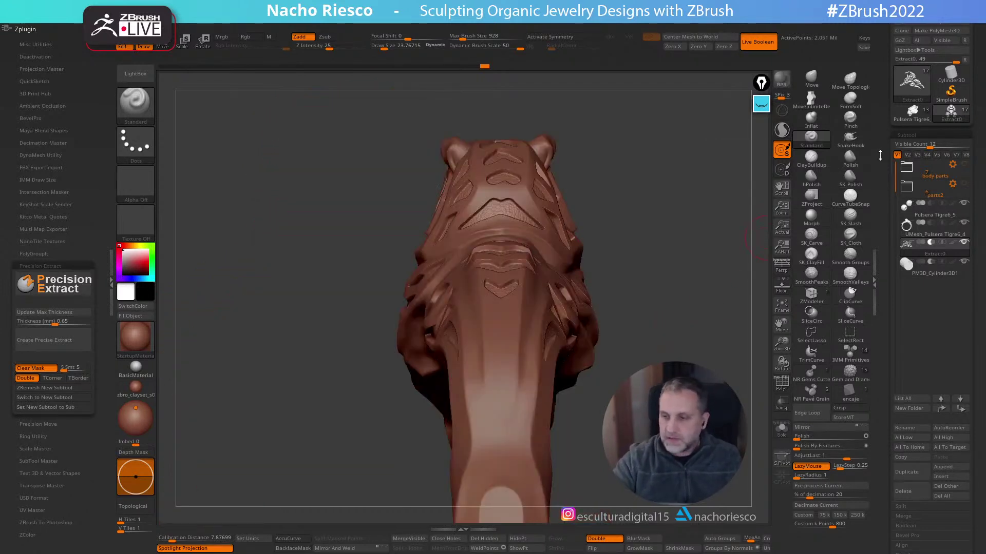
Switch the active tool to Cylinder3D and convert it to a PolyMesh3D
scroll(924, 146, up, 2)
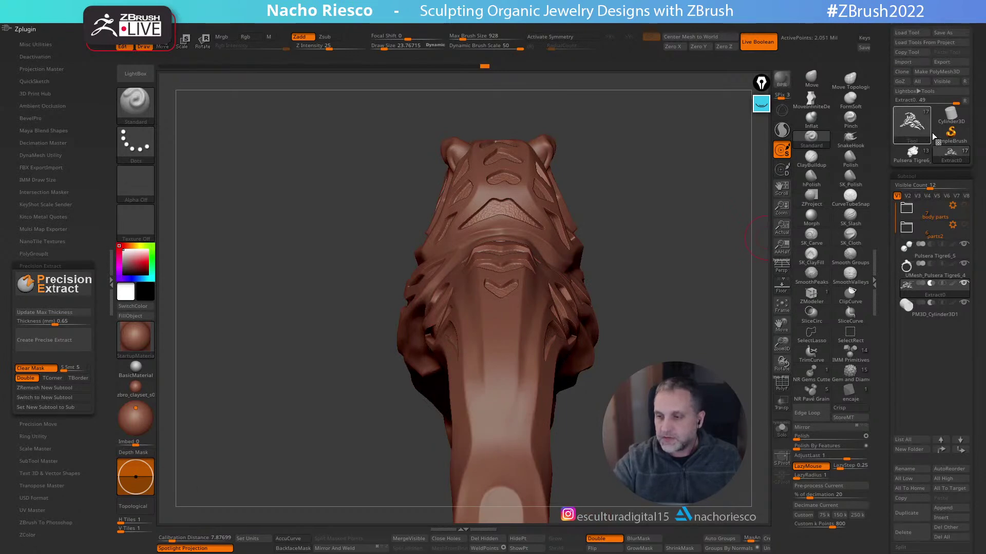
click(954, 117)
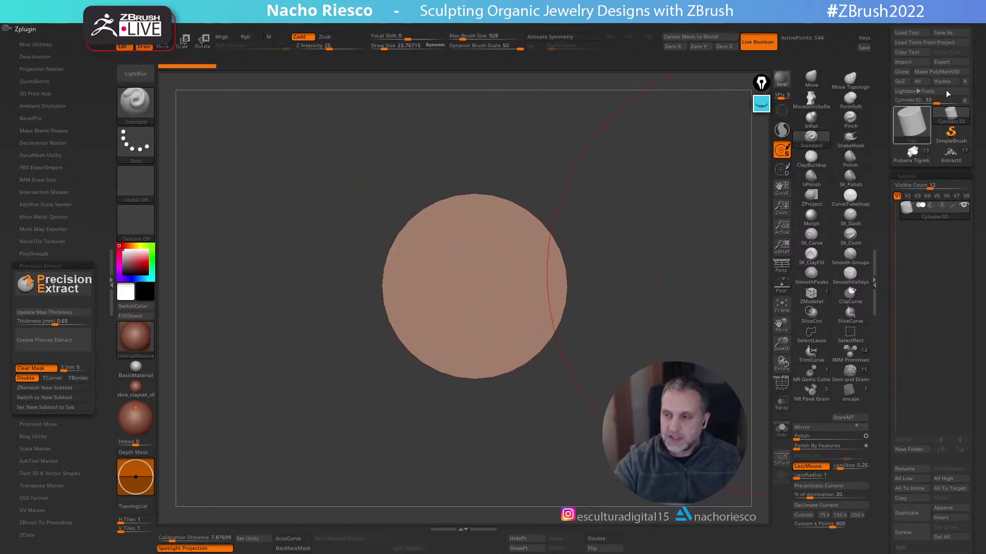
click(937, 71)
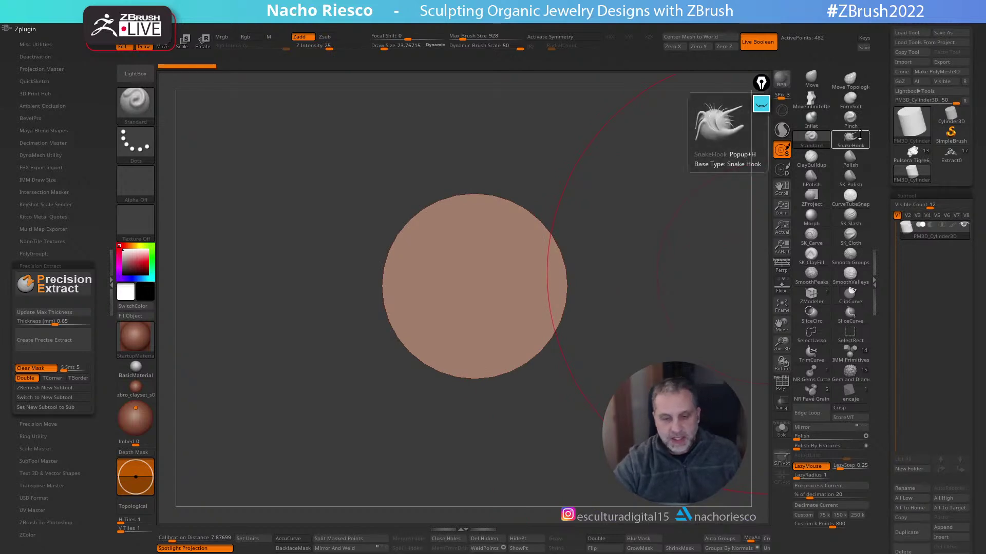
drag(658, 334, 616, 279)
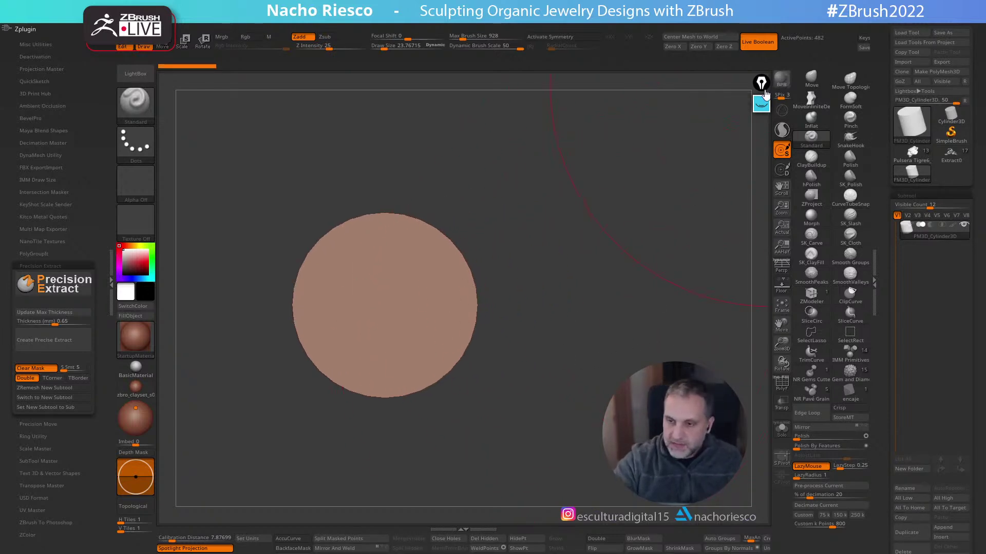
Draw a black elongated oval chain link with an inner outline on screen with the annotation pen, beside the cylinder
click(764, 104)
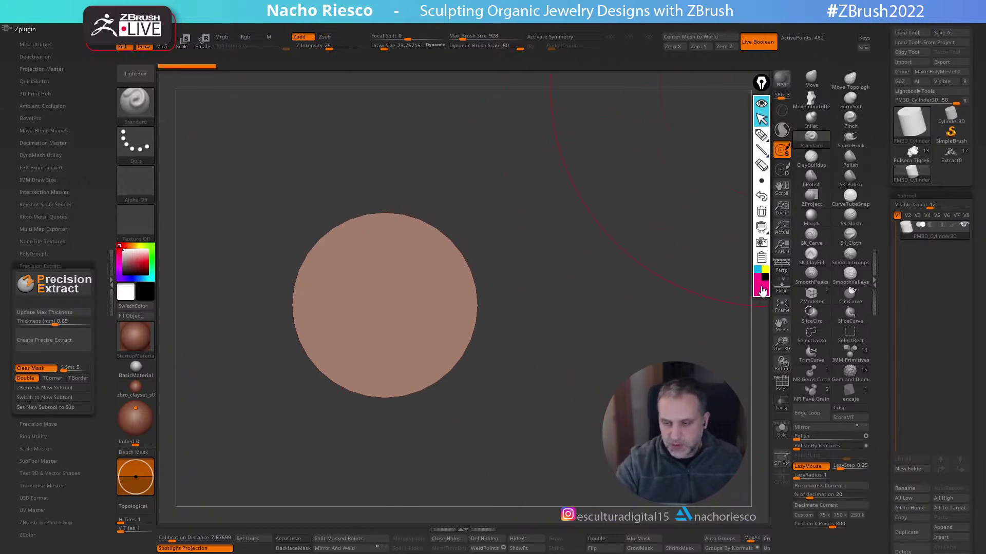
click(761, 181)
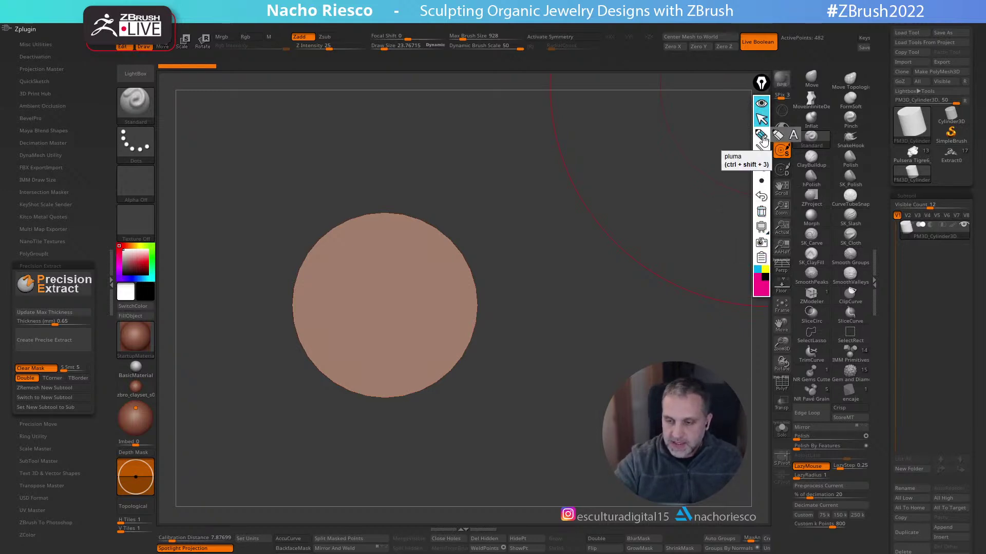
click(763, 137)
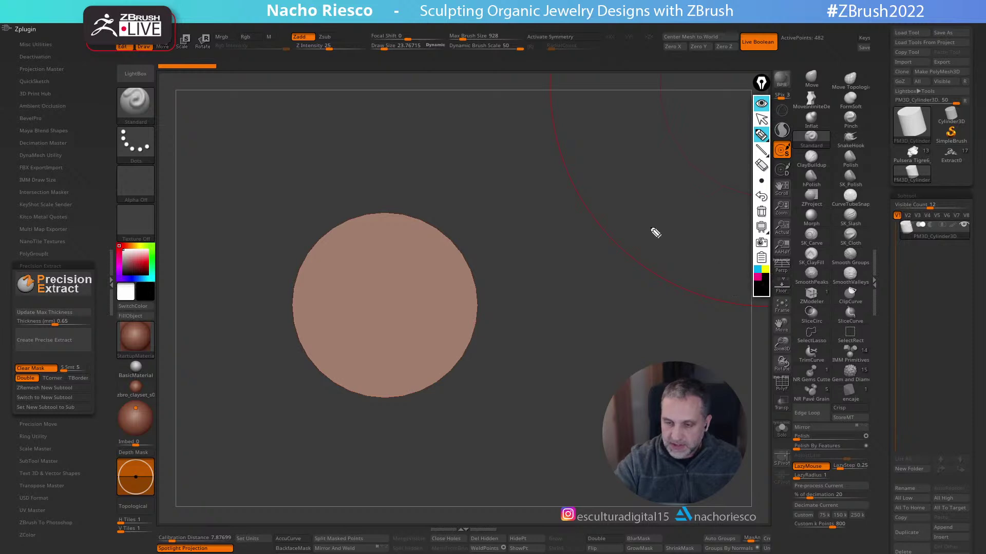
mouse_move(639, 210)
mouse_down()
mouse_move(635, 146)
mouse_move(685, 137)
mouse_move(692, 202)
mouse_move(676, 235)
mouse_move(641, 210)
mouse_up()
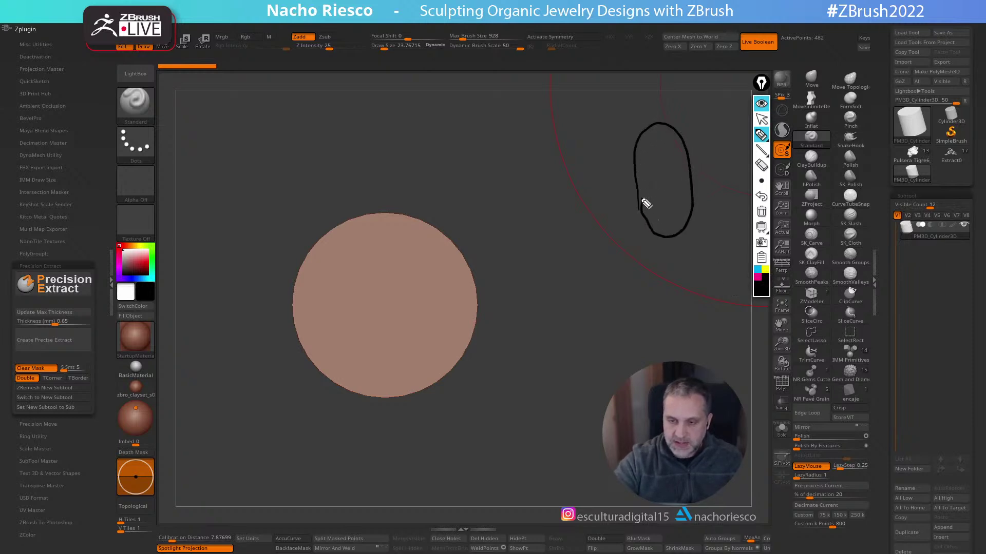
mouse_move(661, 148)
mouse_down()
mouse_move(650, 165)
mouse_move(656, 218)
mouse_move(684, 226)
mouse_move(679, 154)
mouse_move(655, 137)
mouse_up()
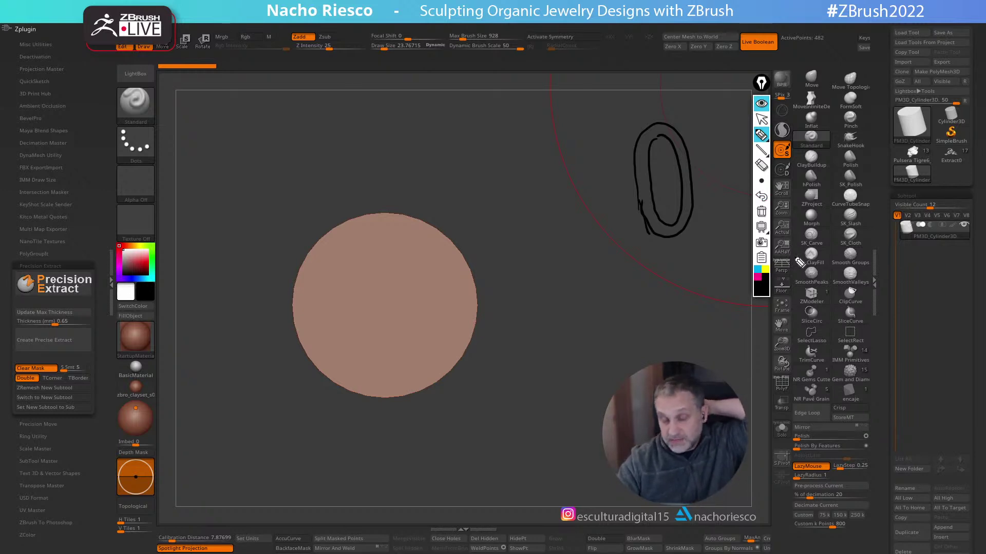
Mark the sketched link's height in yellow and label it 8 mm, erasing and rewriting the illegible number
click(765, 269)
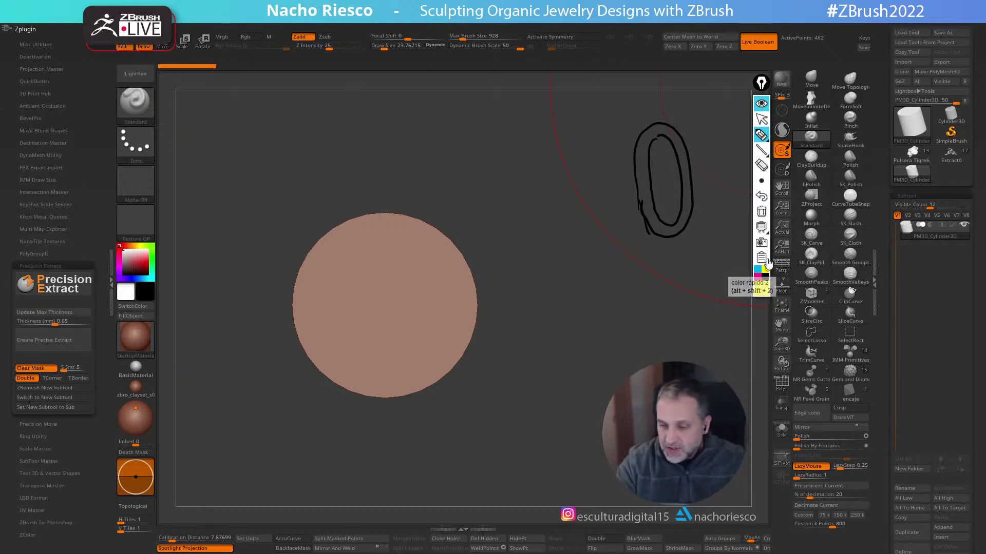
mouse_move(670, 120)
mouse_down()
mouse_move(704, 122)
mouse_move(715, 209)
mouse_up()
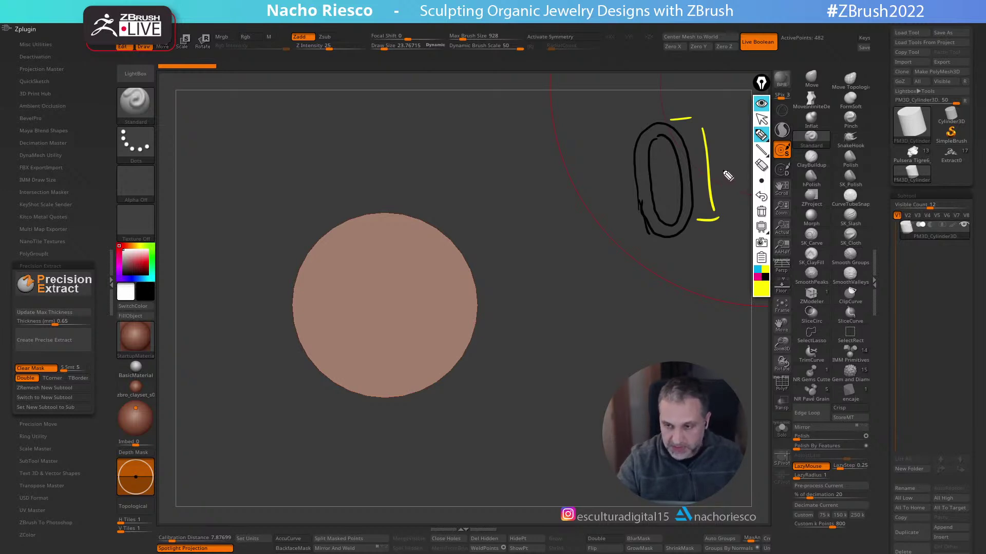
mouse_move(729, 174)
mouse_down()
mouse_move(728, 155)
mouse_move(736, 161)
mouse_move(726, 178)
mouse_up()
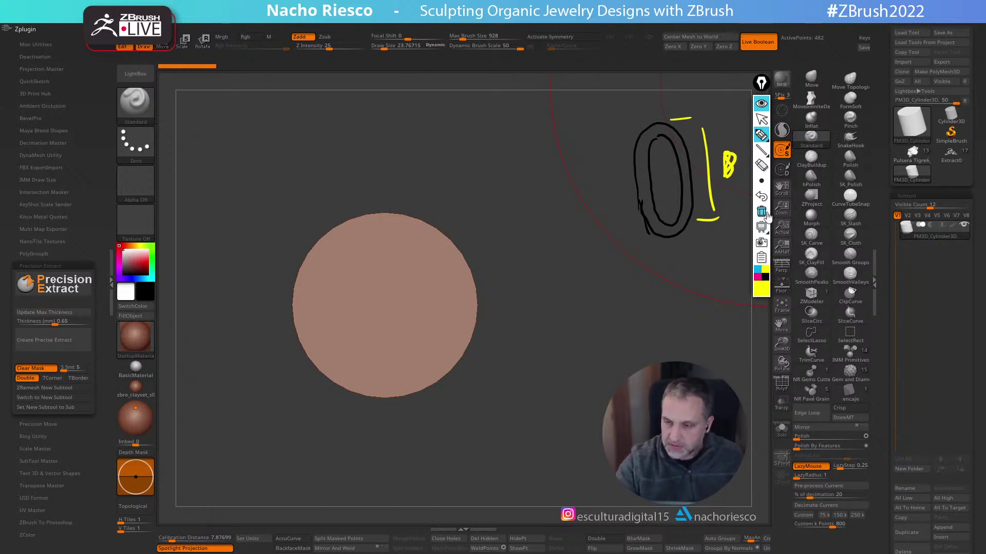
click(762, 165)
click(729, 163)
click(761, 135)
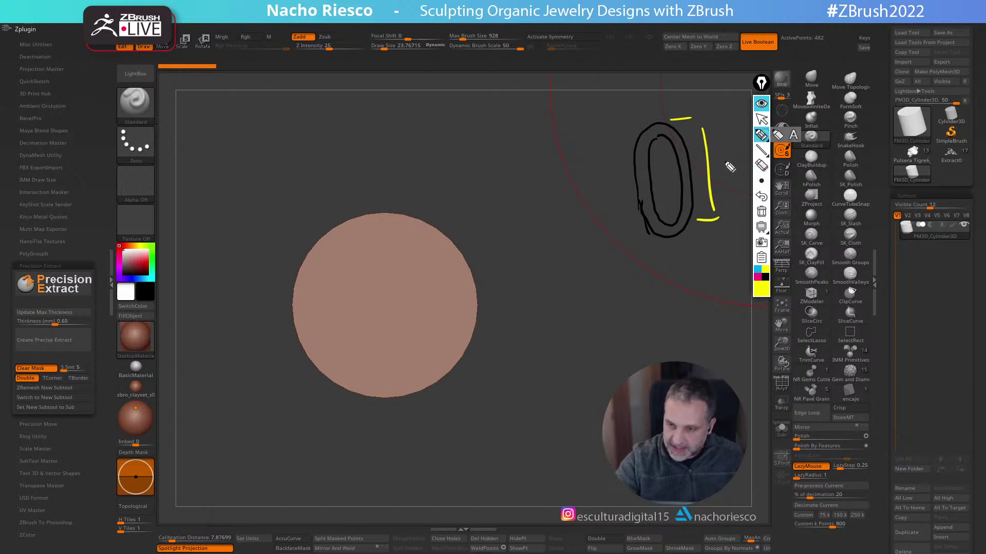
mouse_move(735, 152)
mouse_down()
mouse_move(725, 164)
mouse_move(735, 150)
mouse_move(740, 177)
mouse_up()
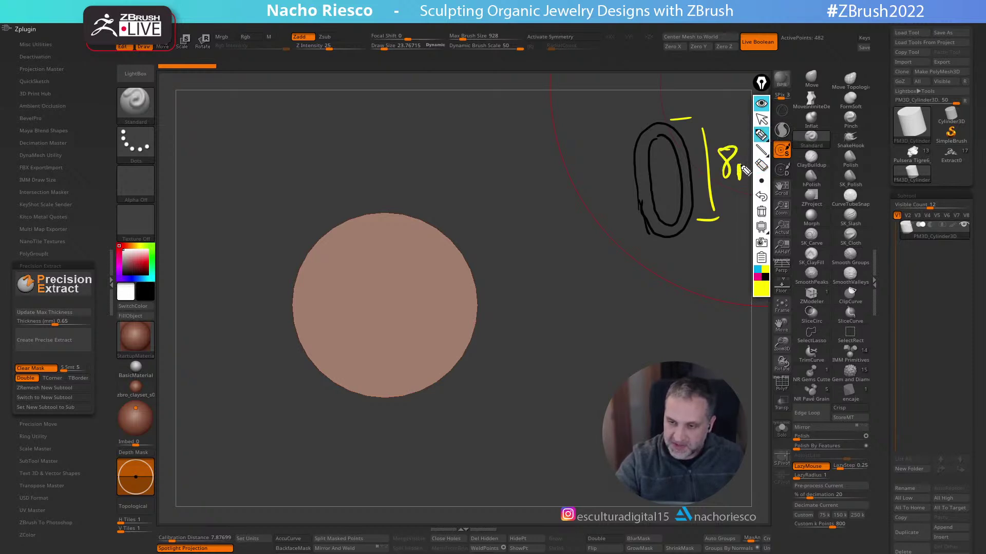
Annotate the sketched link with a width of 3 mm and a wire diameter of 1.5
mouse_move(650, 251)
mouse_down()
mouse_move(700, 248)
mouse_move(668, 277)
mouse_move(717, 255)
mouse_up()
drag(724, 255, 722, 264)
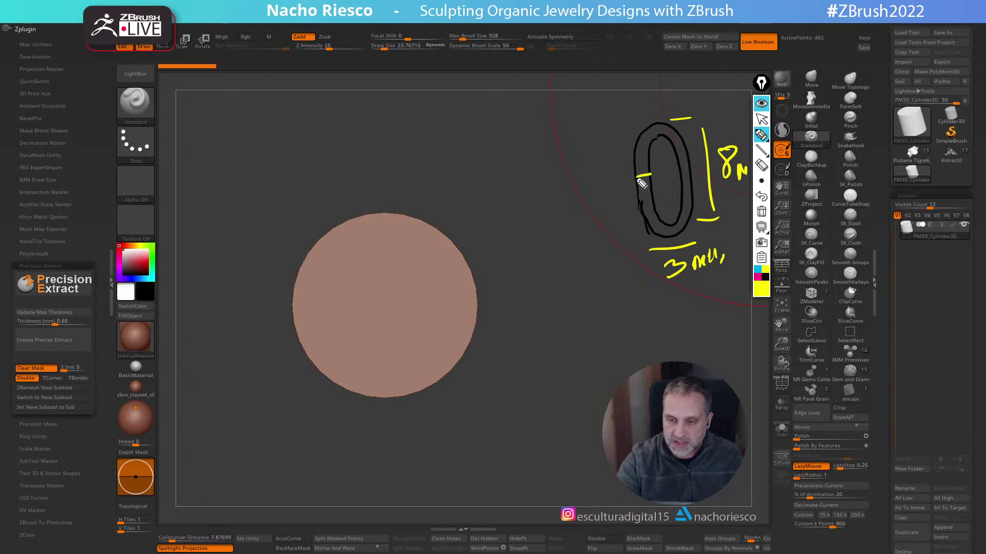
mouse_move(651, 175)
mouse_down()
mouse_move(597, 134)
mouse_move(616, 128)
mouse_up()
drag(618, 116, 648, 96)
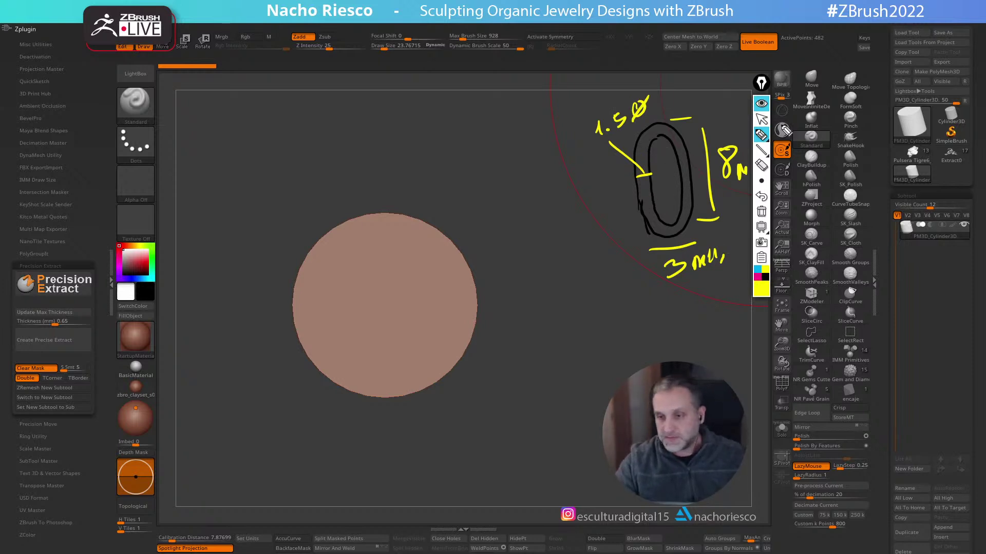
Clear all annotations from the screen and return to the normal pointer
mouse_move(764, 149)
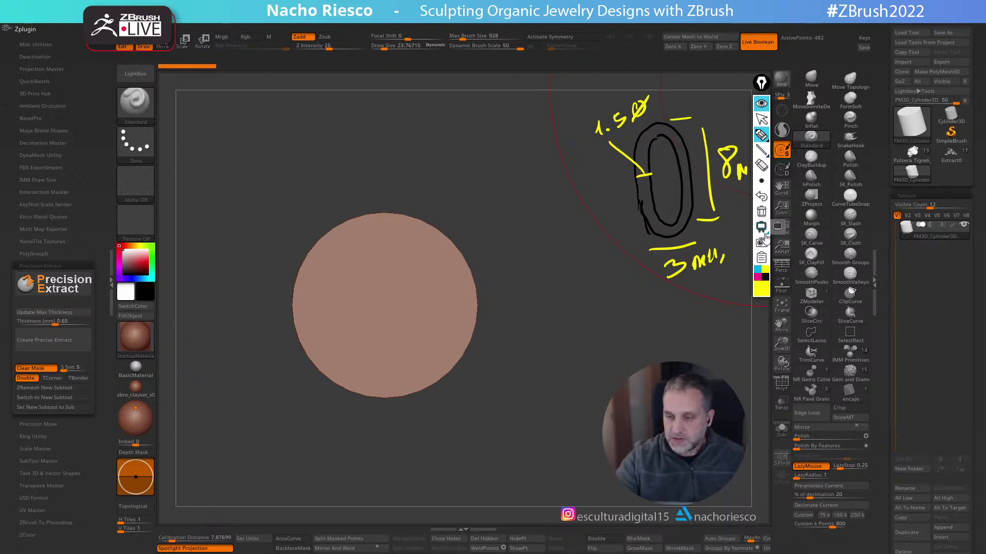
click(761, 211)
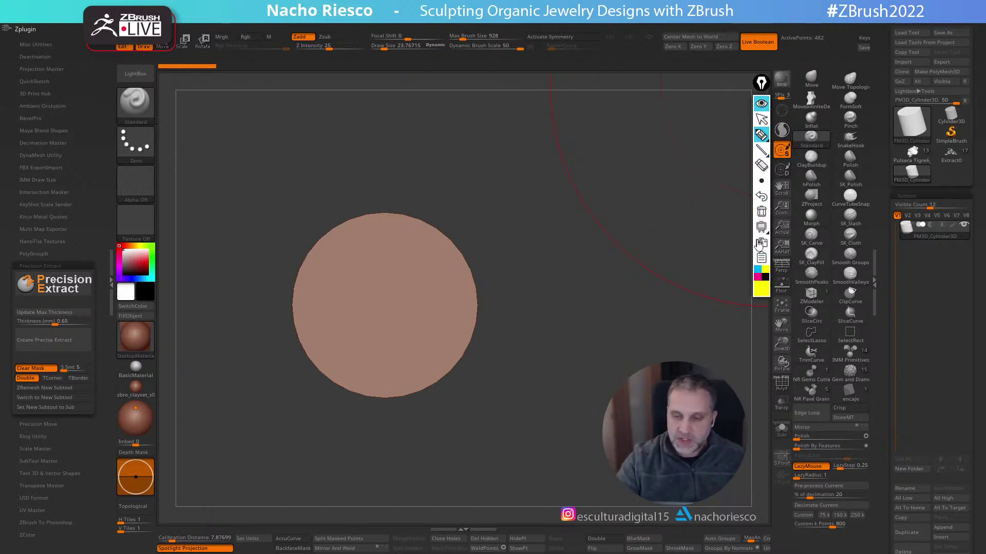
click(762, 119)
Show the polyframe and mask the lower half of the cylinder as seen from its round end
mouse_move(629, 353)
mouse_down()
mouse_move(603, 411)
mouse_move(601, 227)
mouse_move(627, 253)
mouse_move(618, 249)
mouse_move(606, 268)
mouse_move(428, 185)
mouse_up()
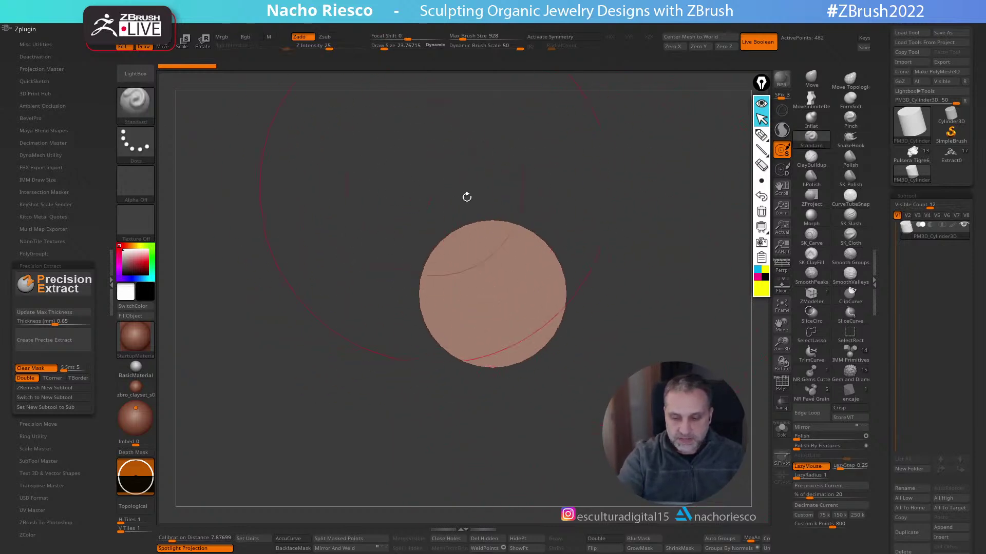
click(782, 383)
key(ctrl)
ctrl+drag(363, 191, 666, 293)
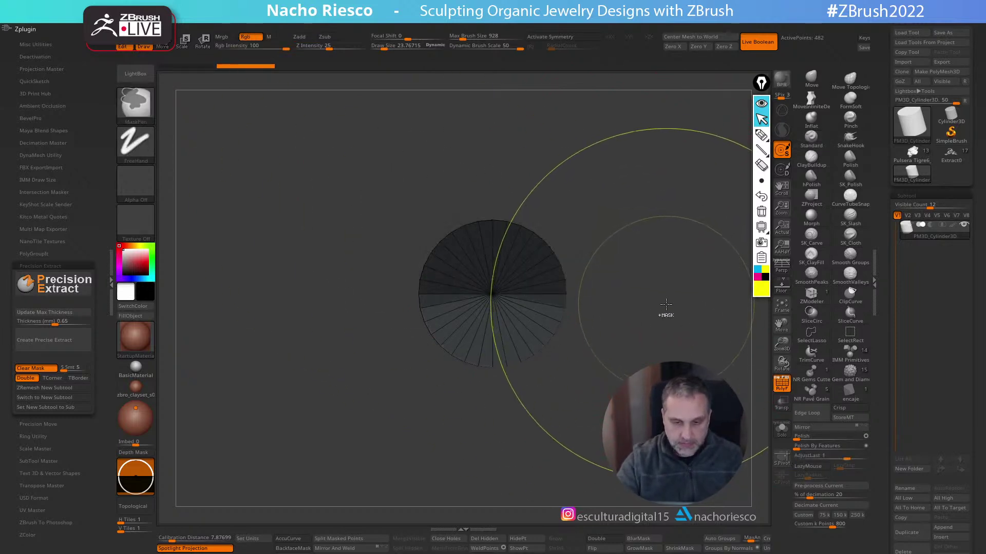
ctrl+drag(665, 330, 653, 280)
ctrl+drag(394, 200, 650, 289)
Move the unmasked upper half up to stretch the cylinder into an elongated capsule, clear the mask and hide the polyframe
key(w)
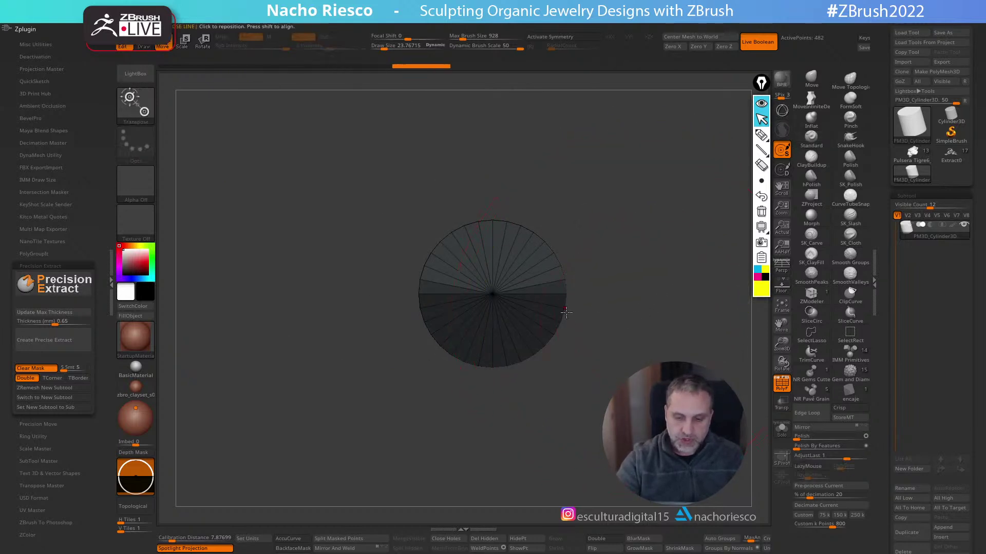
key(y)
drag(493, 354, 492, 255)
key(q)
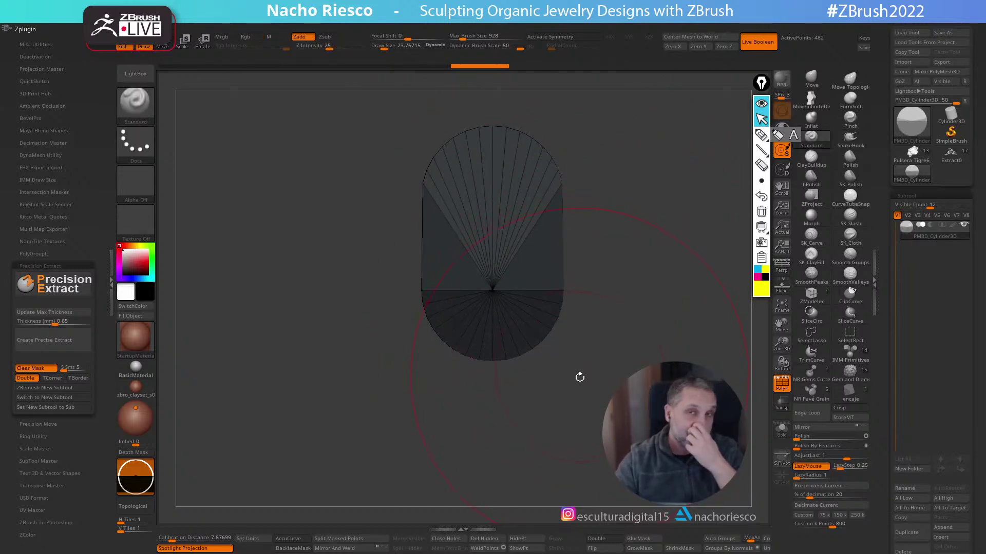
drag(616, 326, 645, 359)
ctrl+click(632, 351)
key(shift+f)
Set the scene scale in Scale Master with the 3.31 x 2.00 x 2.00 mm option
drag(744, 389, 589, 459)
click(75, 265)
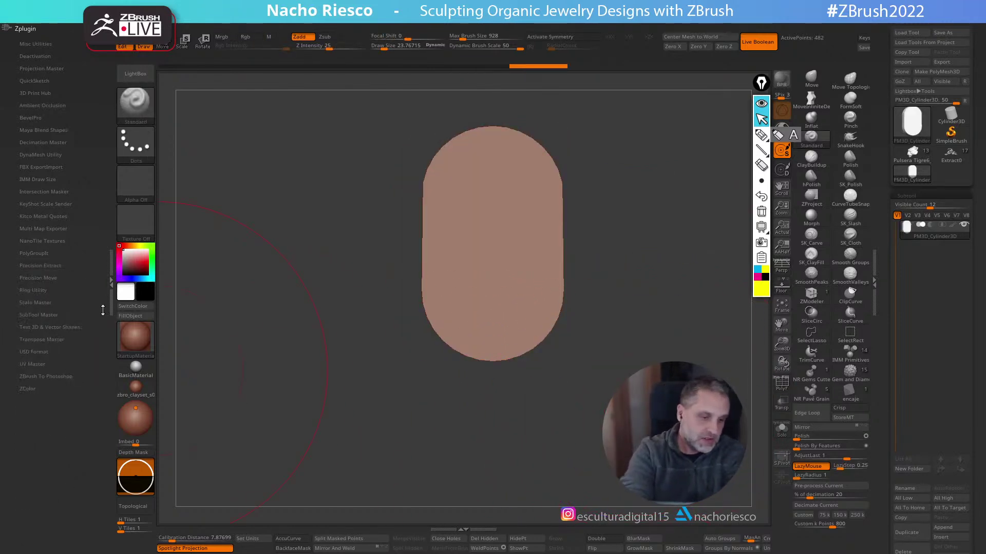
click(50, 303)
click(59, 354)
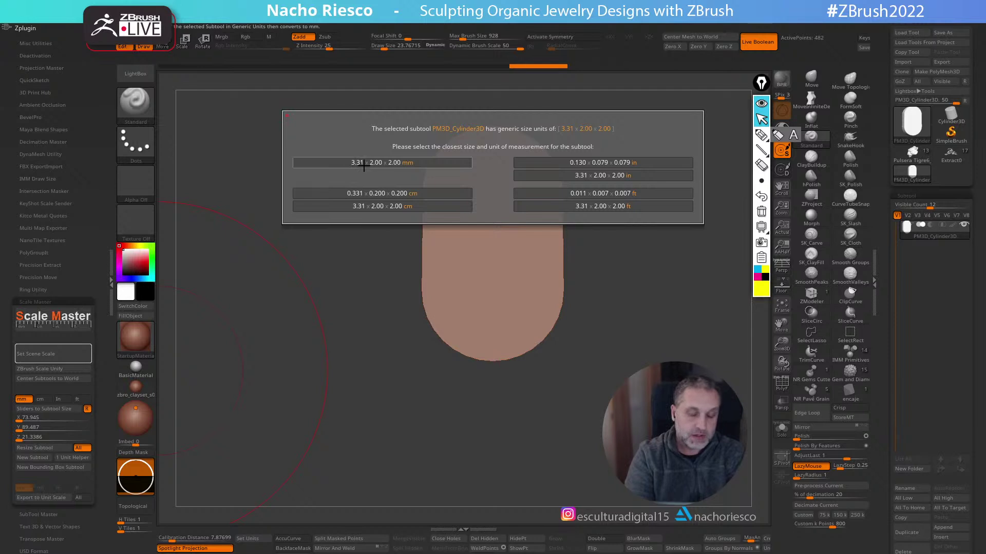
click(390, 162)
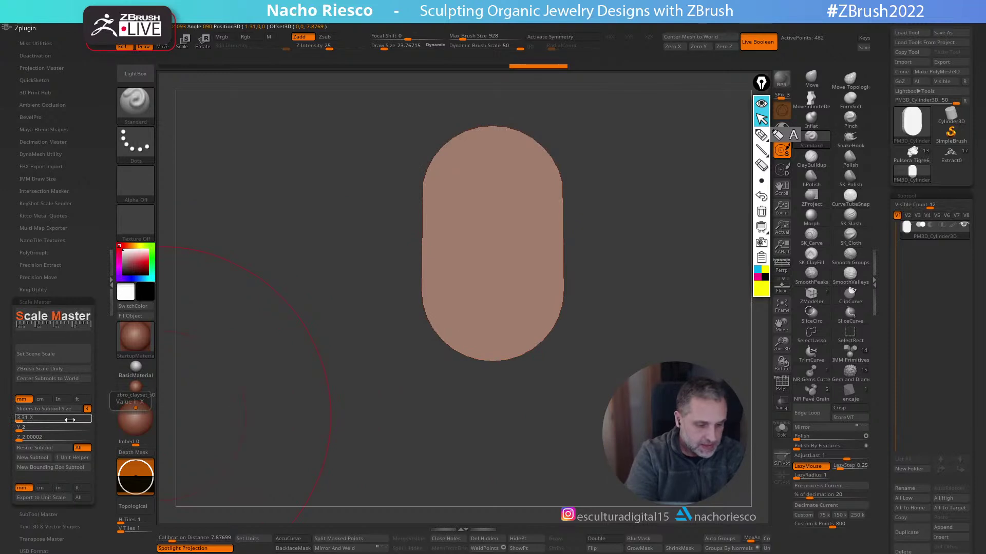
Resize the subtool proportionally to 8 mm in X and set the scene scale to 8.00 x 4.83 x 4.83 mm
drag(68, 422, 73, 425)
key(Return)
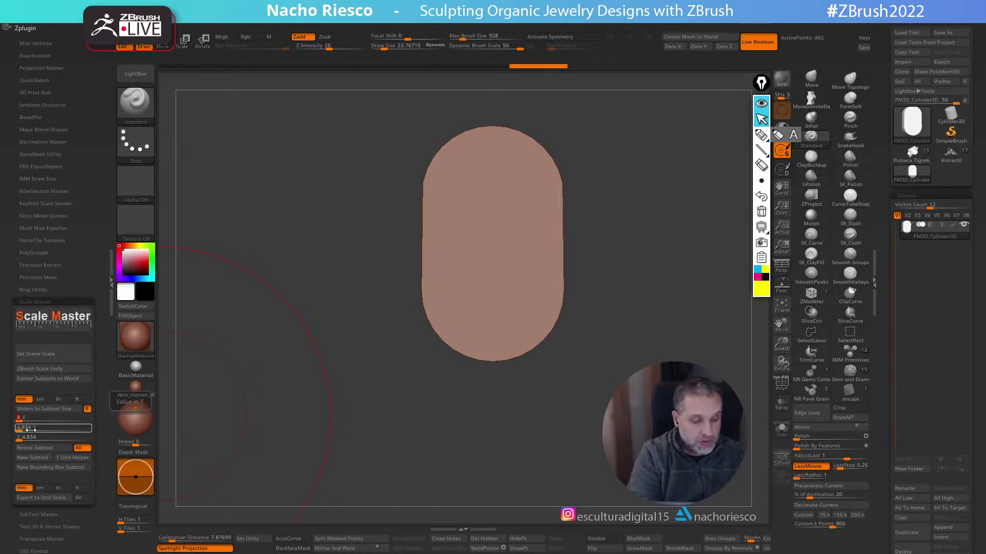
click(54, 447)
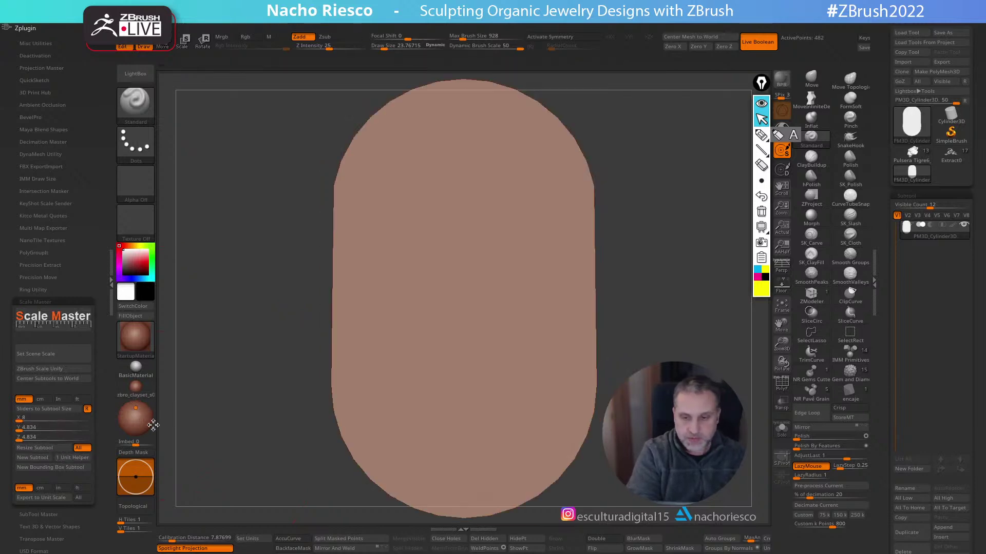
click(62, 356)
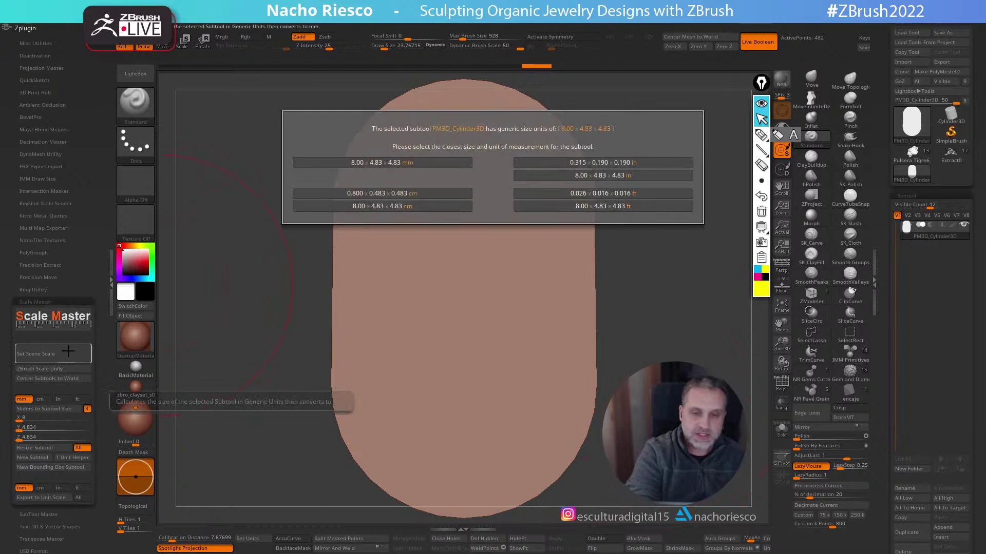
click(378, 163)
click(408, 163)
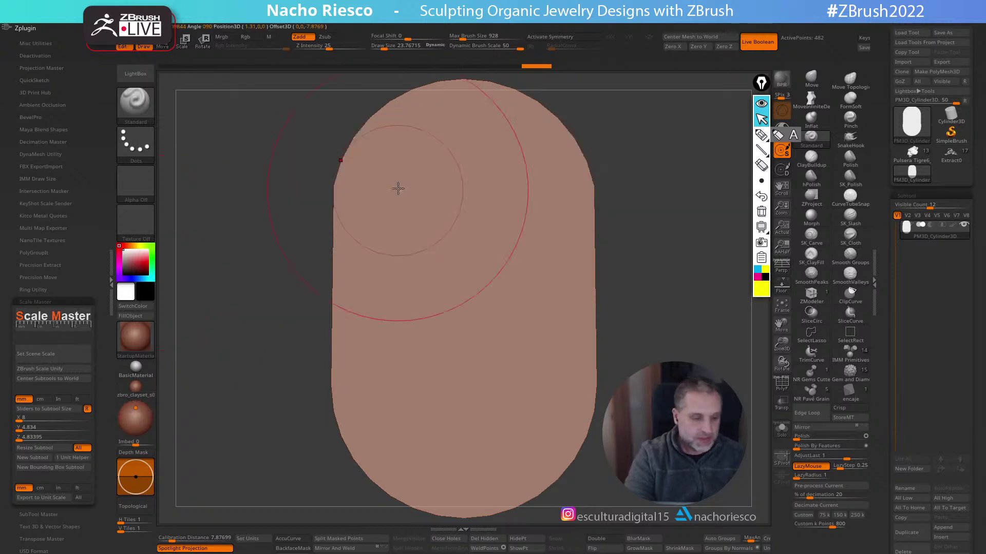
key(f)
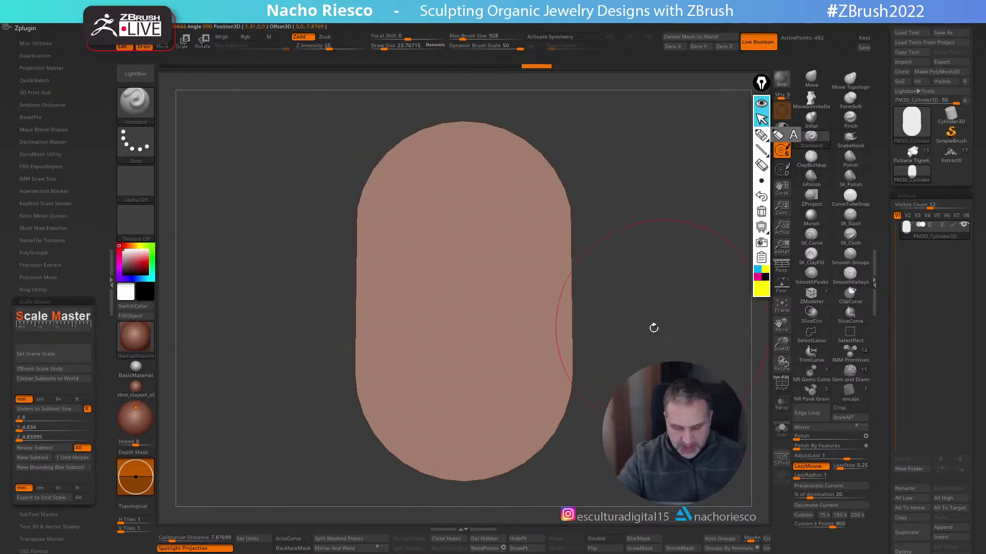
key(w)
drag(497, 313, 495, 316)
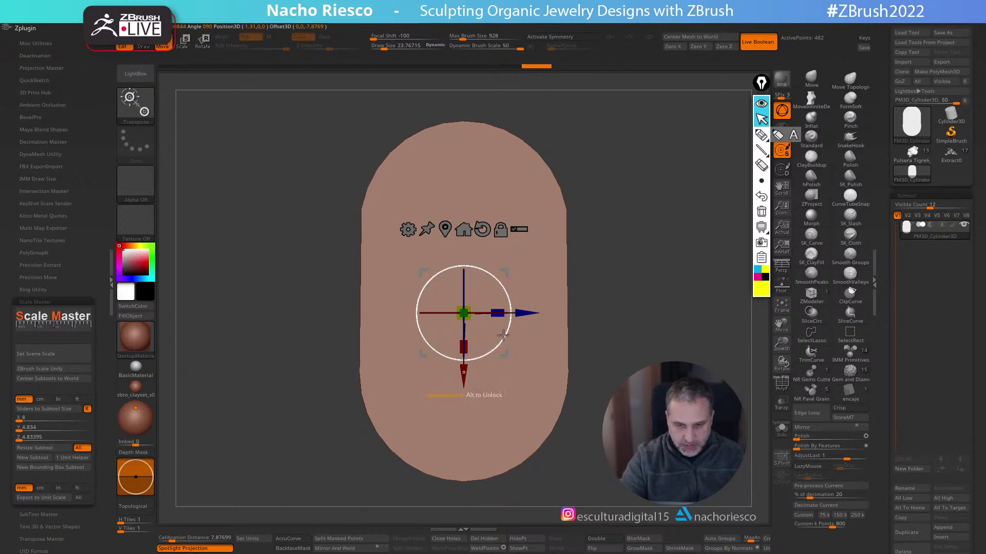
key(ctrl+z)
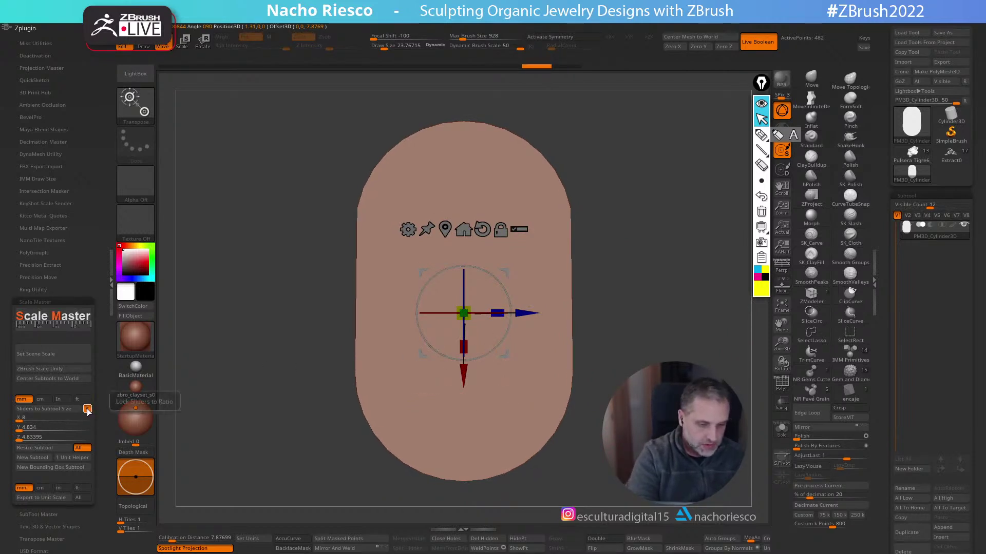
Unlock the size ratio, try resizing the subtool to 3 mm in Y, and undo that resize
click(51, 435)
click(53, 428)
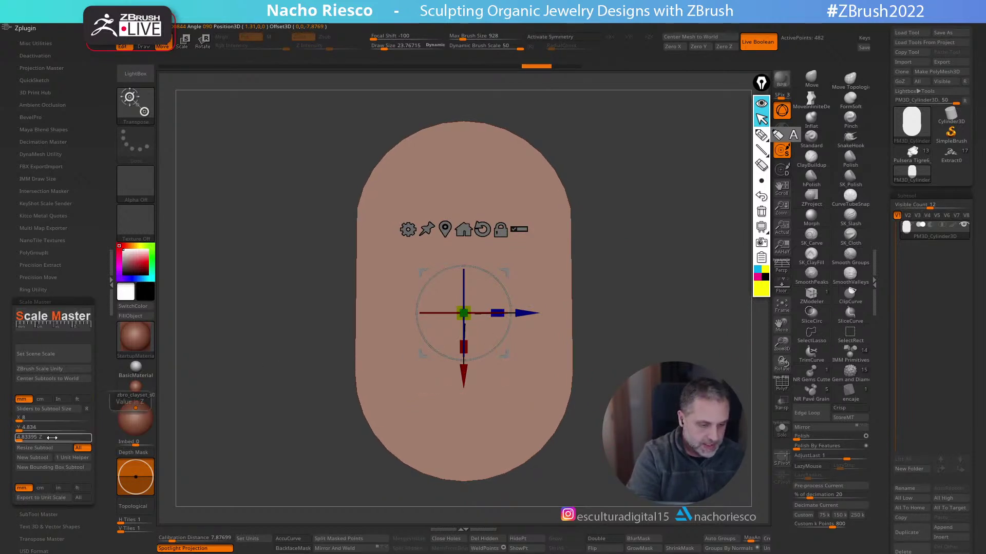
click(58, 436)
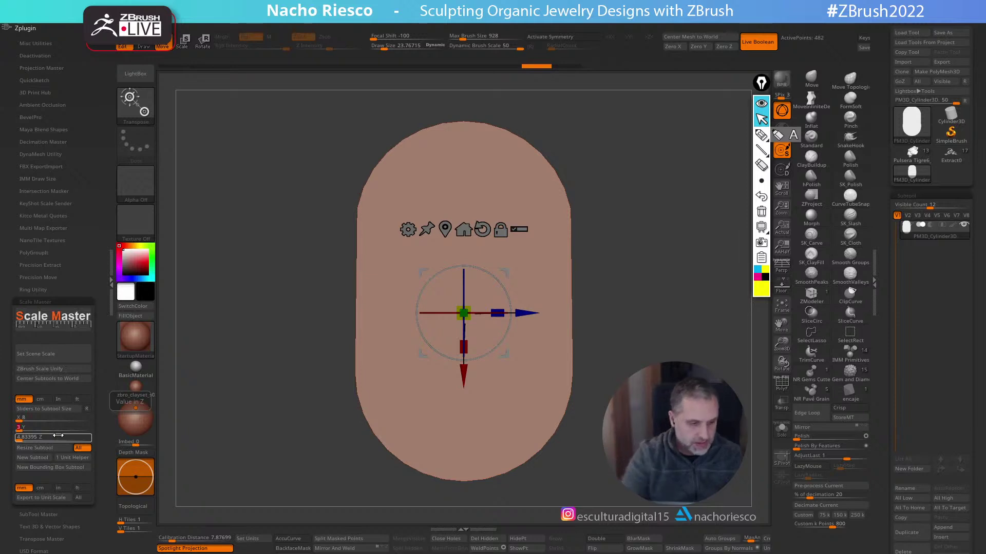
key(Return)
drag(667, 319, 616, 323)
click(66, 437)
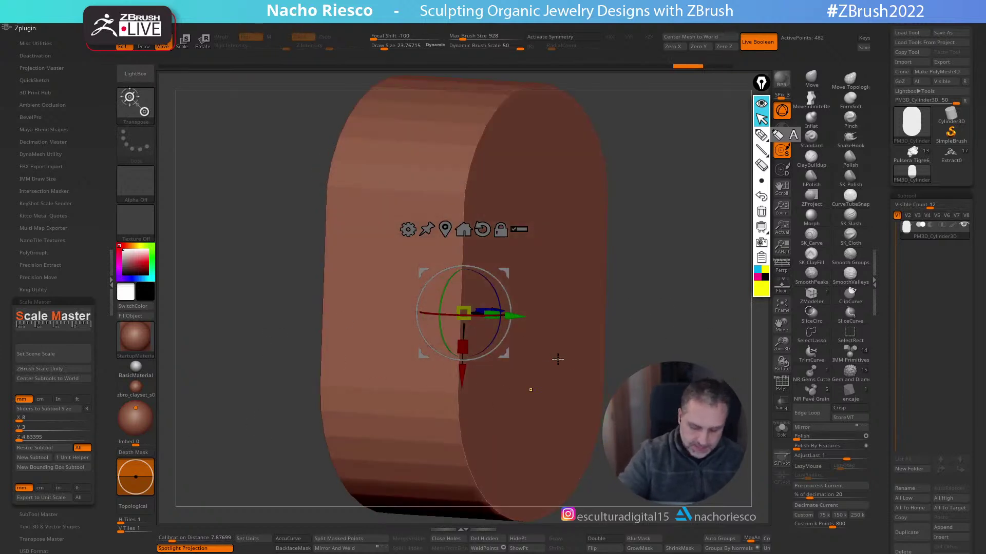
drag(679, 314, 695, 347)
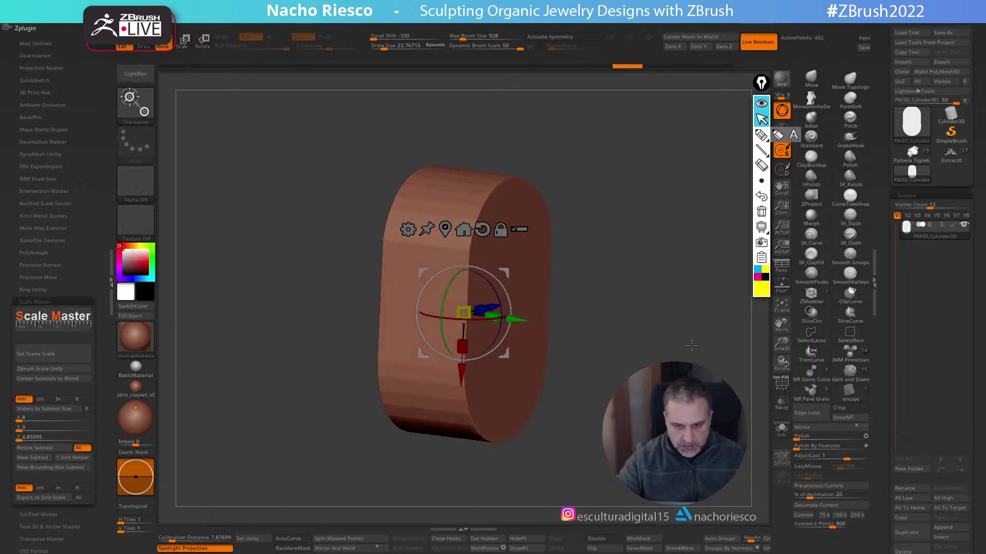
mouse_move(574, 77)
mouse_down()
mouse_move(507, 81)
mouse_move(584, 85)
mouse_move(507, 77)
mouse_up()
Set the scene scale to 8.00 x 4.83 x 4.83 mm again and resize the subtool to 3 mm in Z
click(56, 428)
text(3)
key(Return)
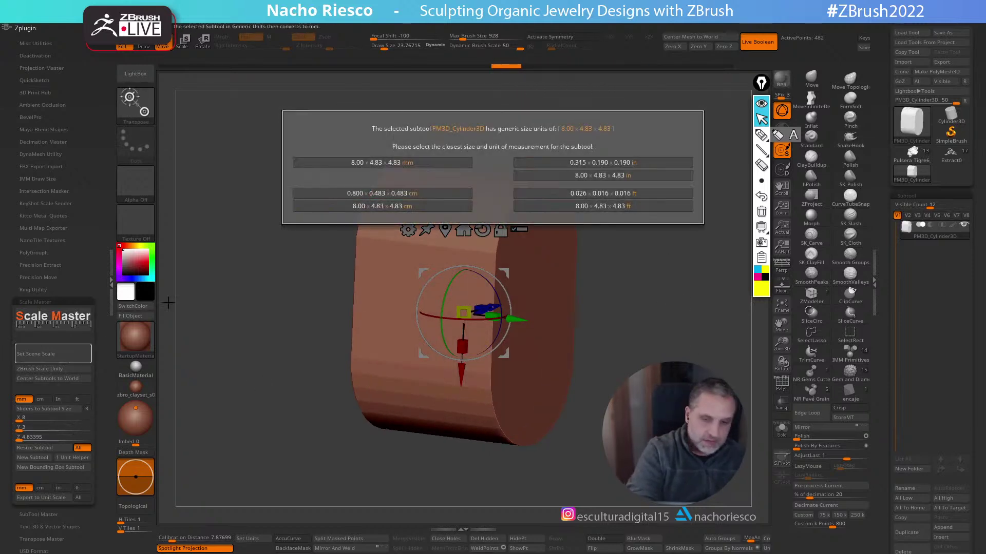
click(54, 437)
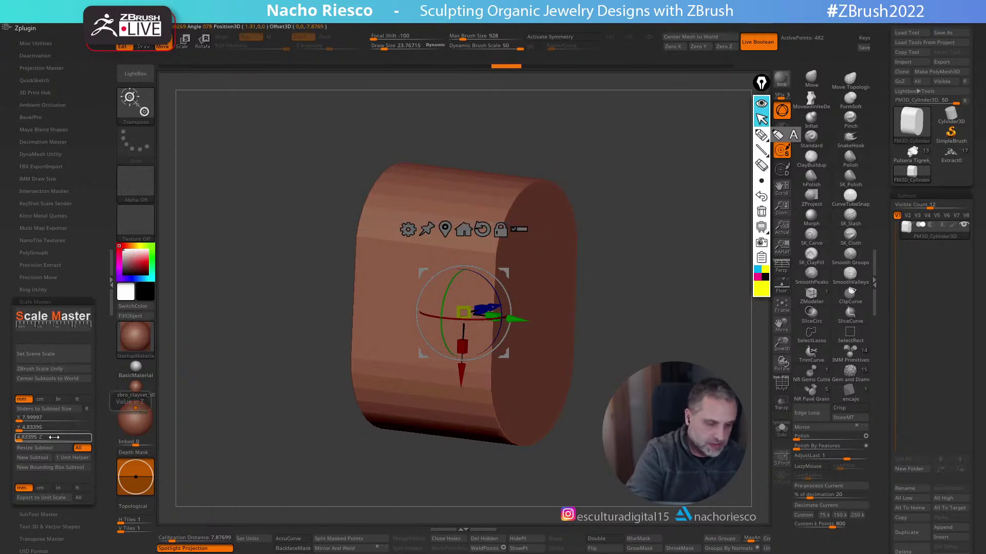
text(3)
click(64, 451)
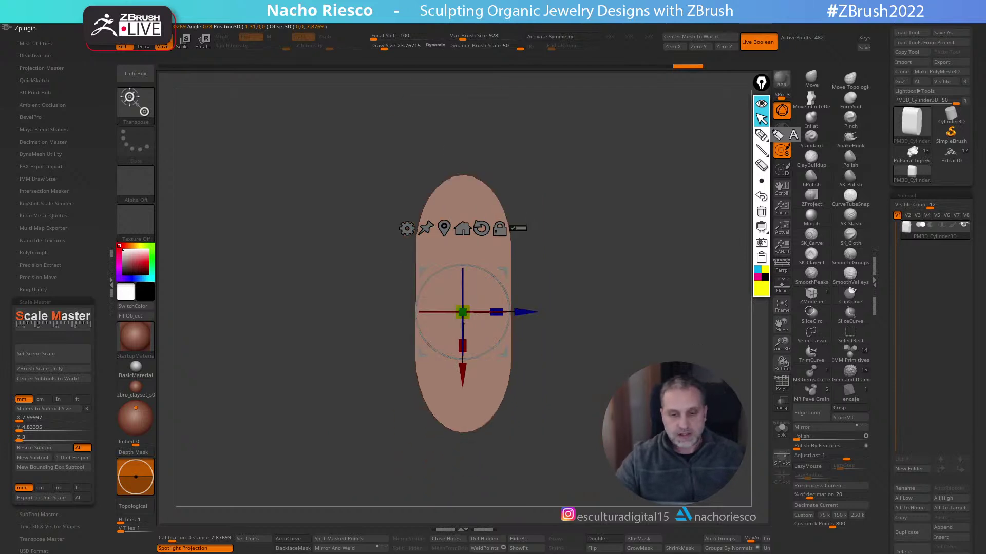
Resize the cylinder subtool to 4 mm in Z with Scale Master and return to Draw mode
key(f)
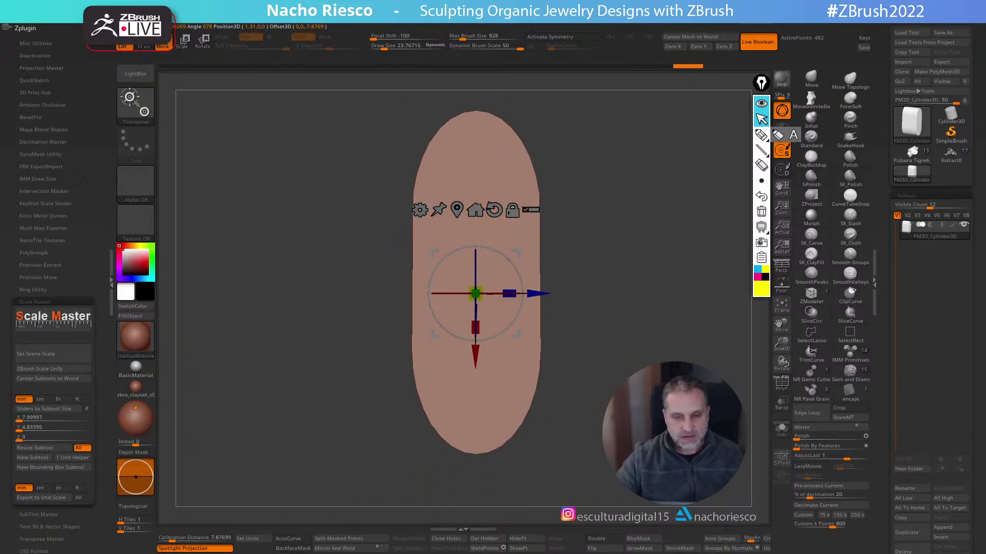
click(32, 437)
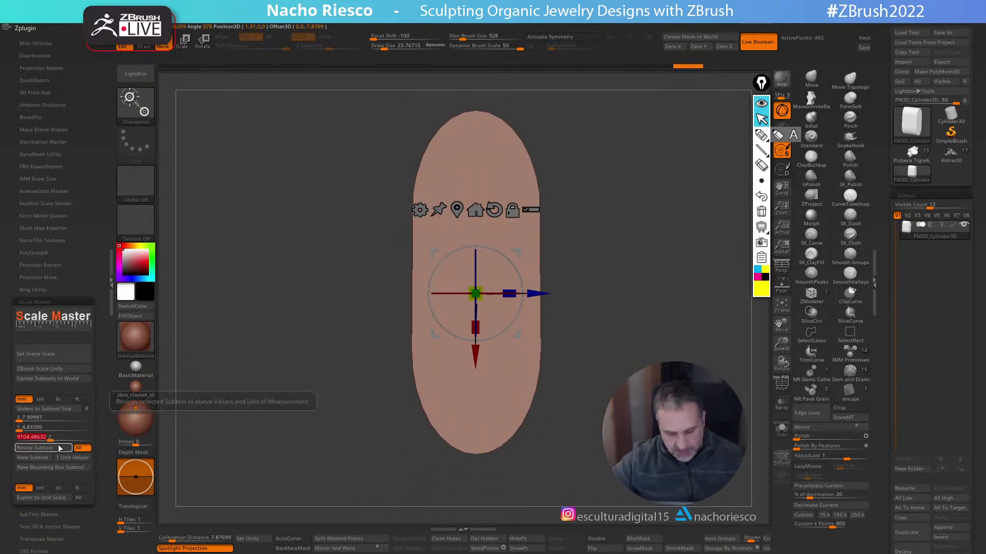
text(4)
click(46, 447)
key(q)
mouse_move(659, 421)
alt+mouse_down()
mouse_move(678, 400)
mouse_move(739, 411)
mouse_move(673, 423)
mouse_move(670, 441)
mouse_move(629, 408)
alt+mouse_up()
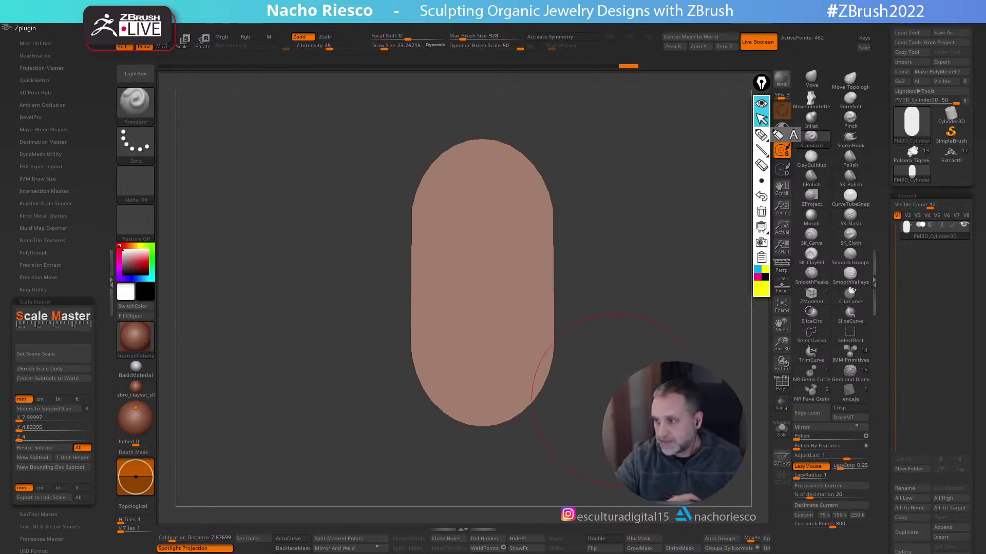
drag(672, 402, 666, 428)
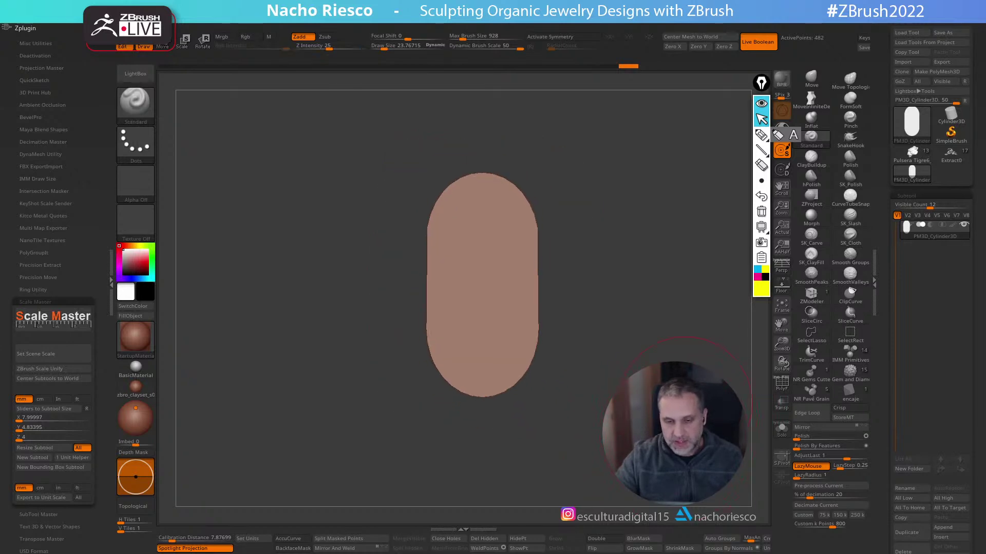
shift+drag(729, 360, 768, 366)
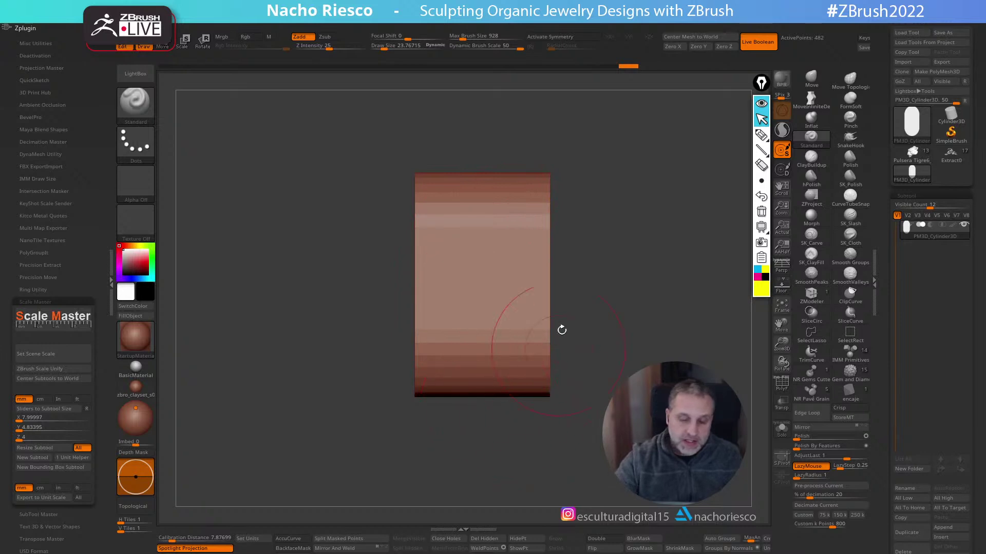
drag(635, 310, 760, 312)
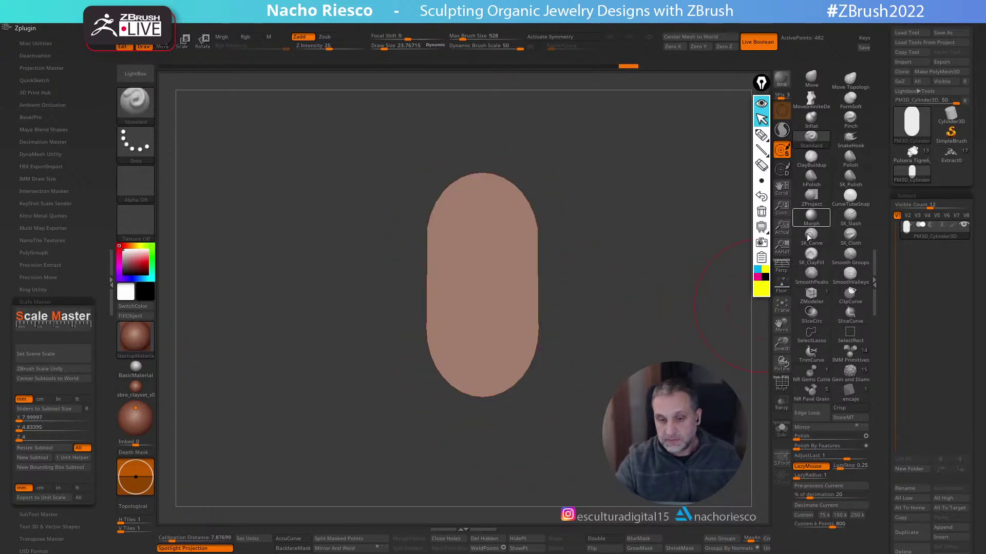
Choose the CurveTubeSnap brush with a smaller draw size, draw trial tubes across the cylinder, and undo them
click(851, 197)
key(s)
drag(572, 327, 567, 327)
drag(587, 327, 639, 326)
drag(455, 335, 487, 188)
drag(605, 250, 646, 309)
key(ctrl+z)
drag(444, 337, 473, 191)
shift+drag(635, 317, 608, 367)
key(ctrl+z)
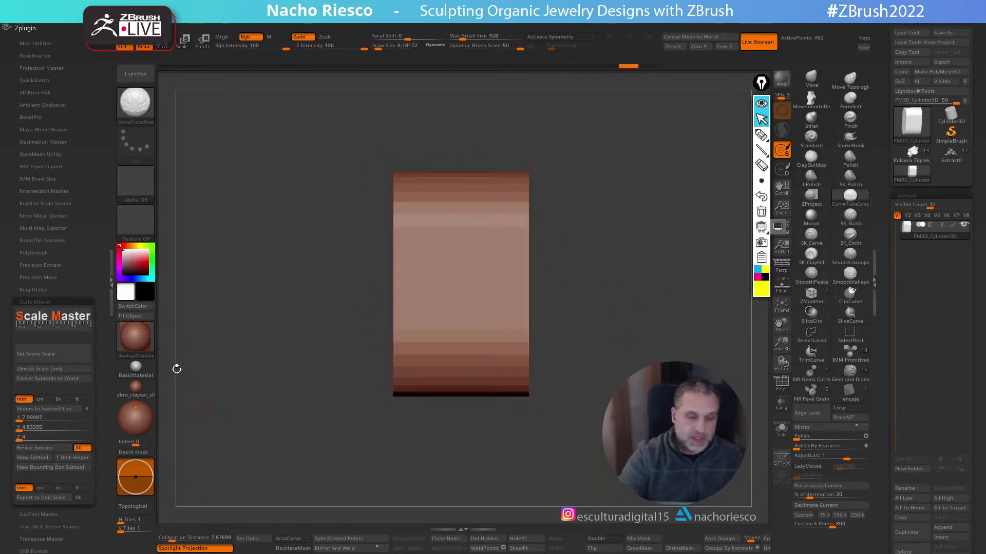
Set the IMM draw size using a desired size of 2 mm and draw a snap tube on the cylinder's side
scroll(64, 218, up, 1)
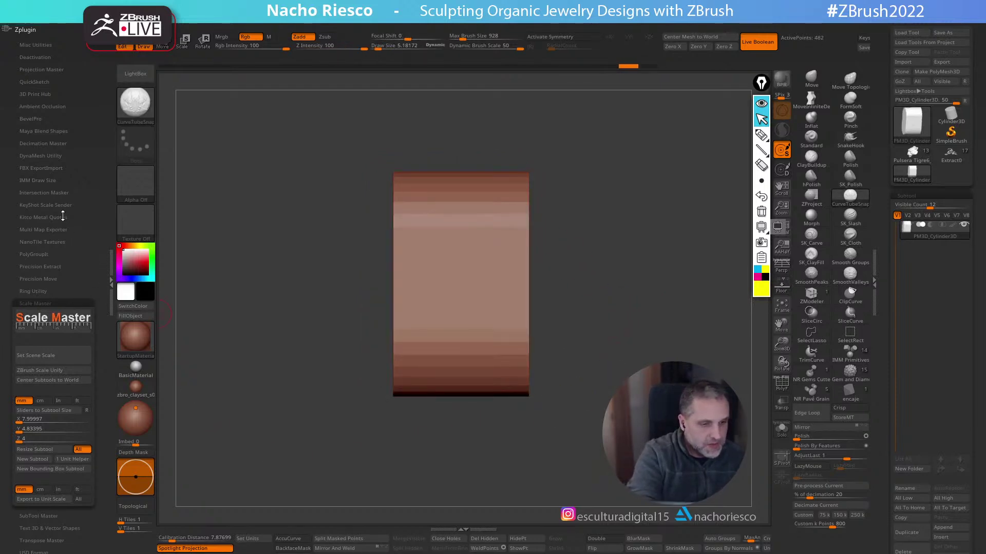
click(46, 181)
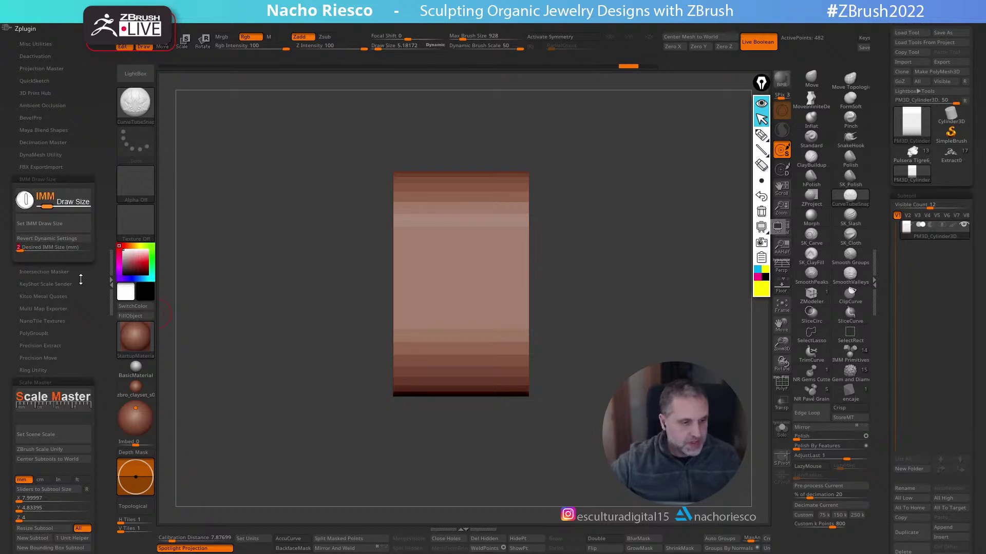
click(69, 219)
drag(466, 312, 470, 260)
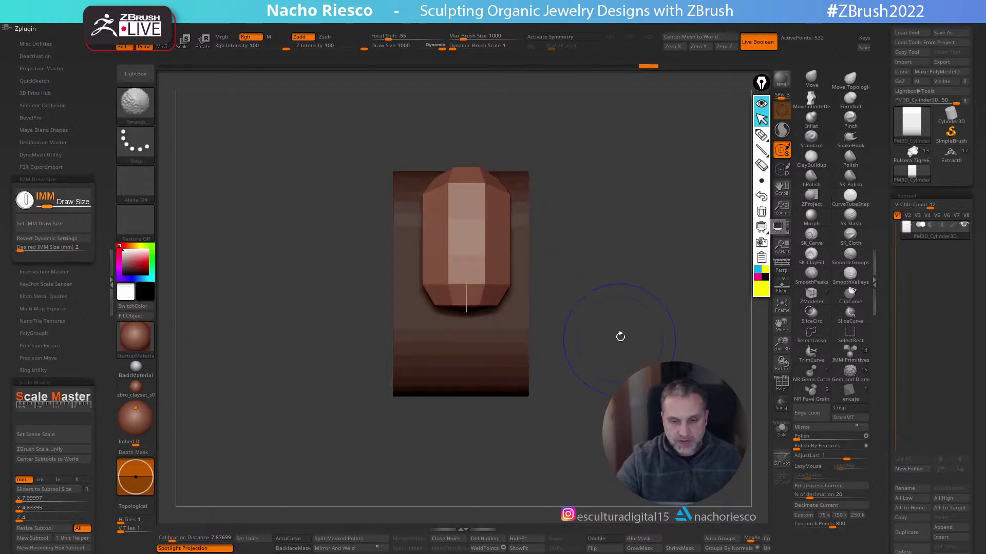
Measure the trial tube's width with a Transpose line
key(plus)
key(w)
key(y)
drag(352, 298, 540, 294)
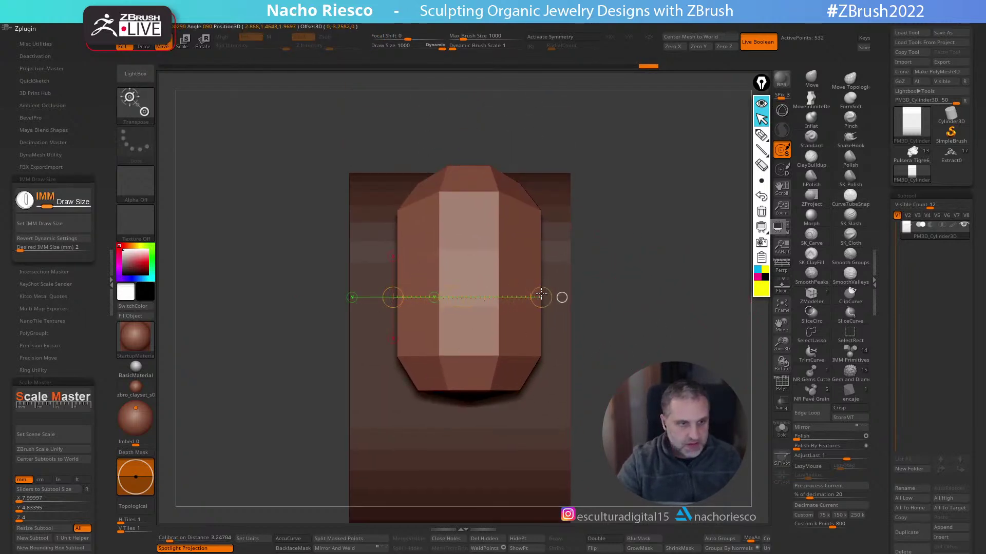
click(541, 296)
Reduce the draw size to about 569, draw trial snap tubes around the cylinder, and undo them
key(q)
key(s)
drag(448, 391, 451, 157)
mouse_move(653, 329)
mouse_down()
mouse_move(678, 288)
mouse_move(678, 328)
mouse_move(595, 410)
mouse_move(660, 335)
mouse_move(468, 307)
mouse_up()
key(ctrl+z)
key(s)
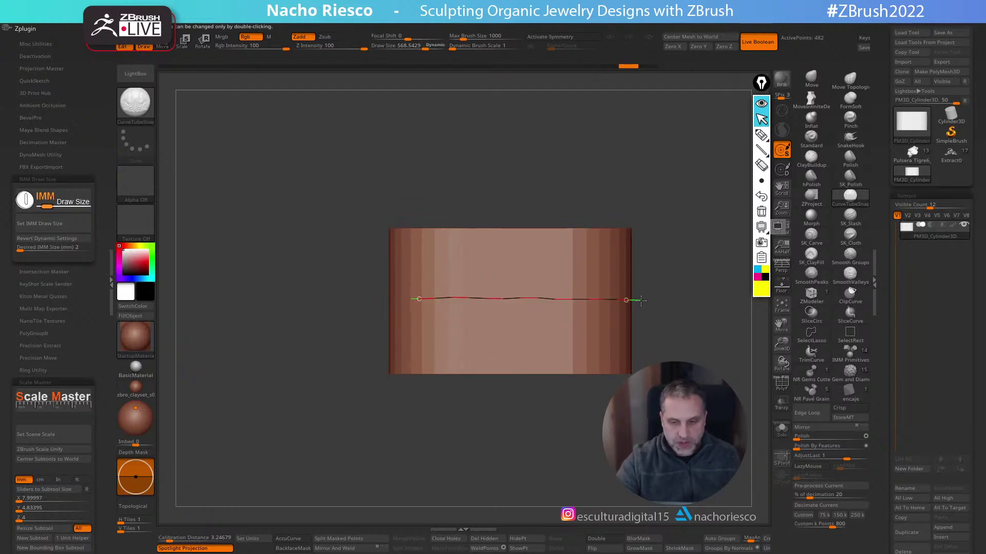
shift+drag(746, 303, 635, 327)
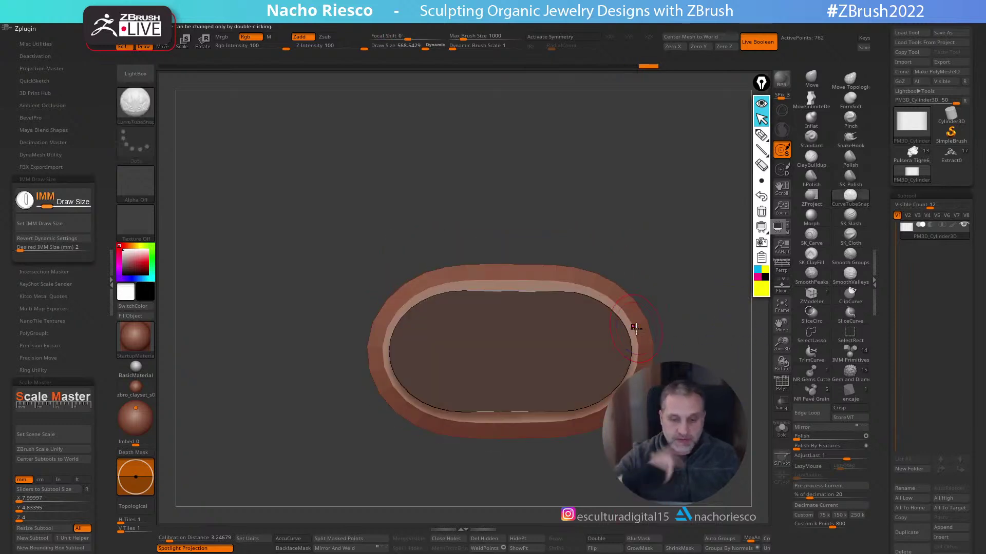
key(ctrl+z)
Raise the brush depth, wrap a trial tube around the middle of the cylinder, and undo it
drag(308, 452, 286, 465)
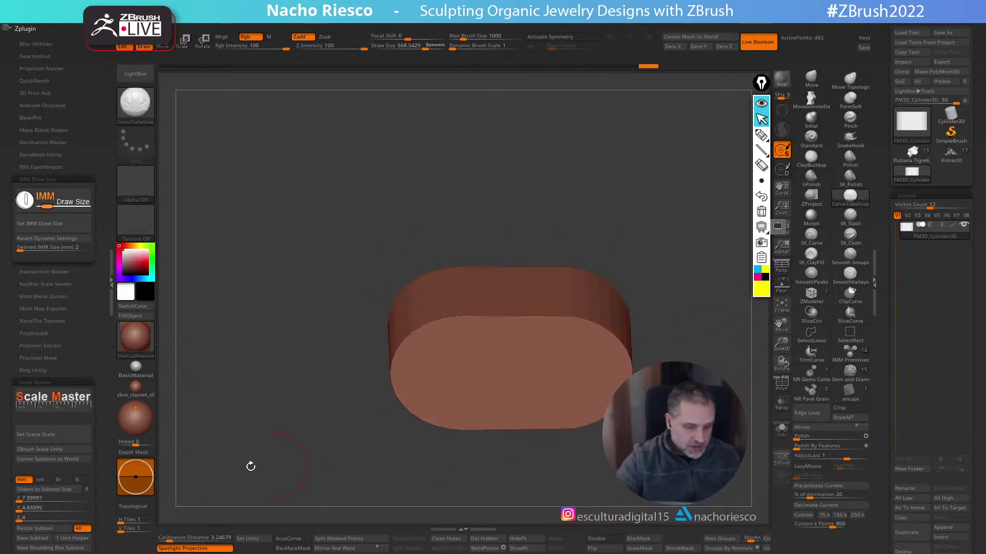
shift+drag(298, 427, 365, 451)
alt+drag(445, 484, 438, 448)
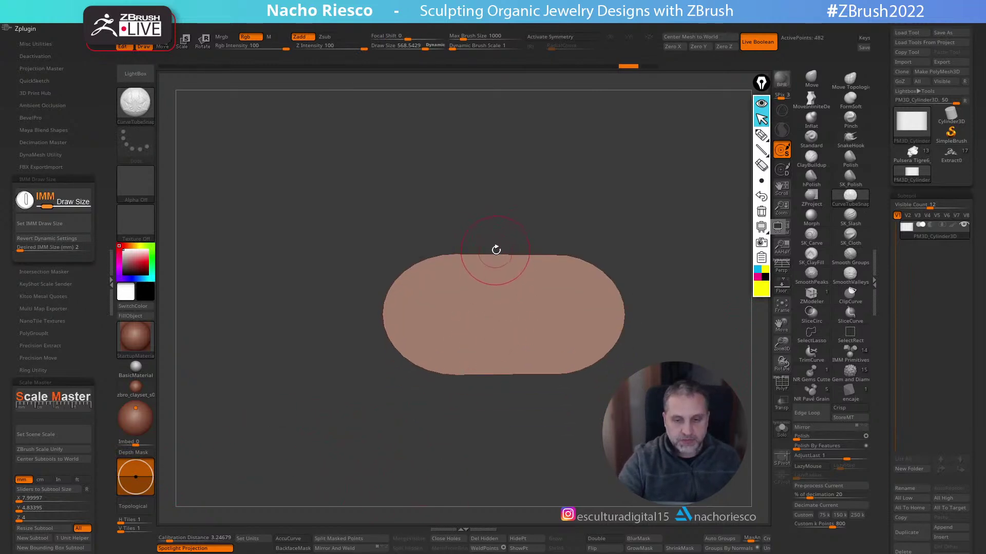
drag(137, 478, 135, 460)
shift+drag(373, 368, 445, 425)
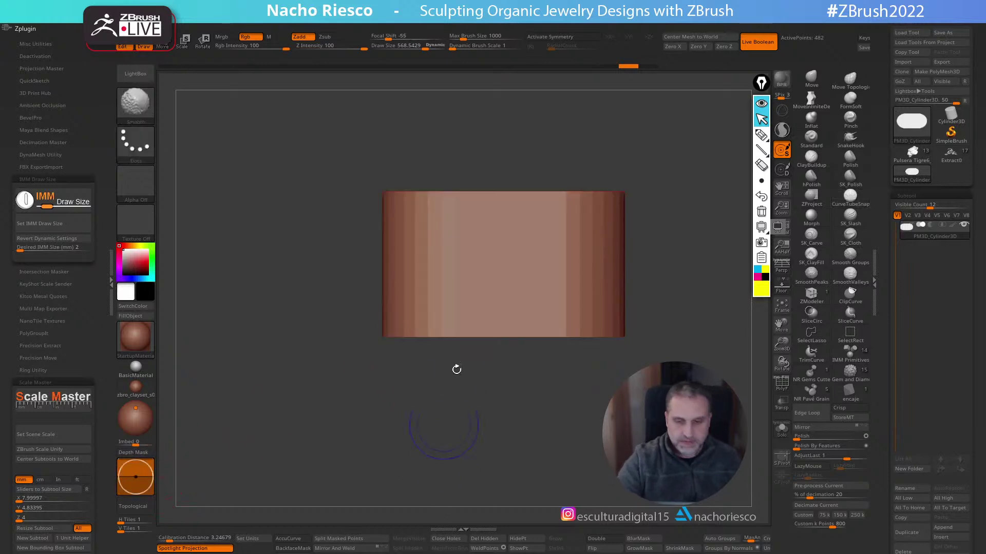
drag(464, 269, 699, 271)
shift+drag(695, 323, 603, 416)
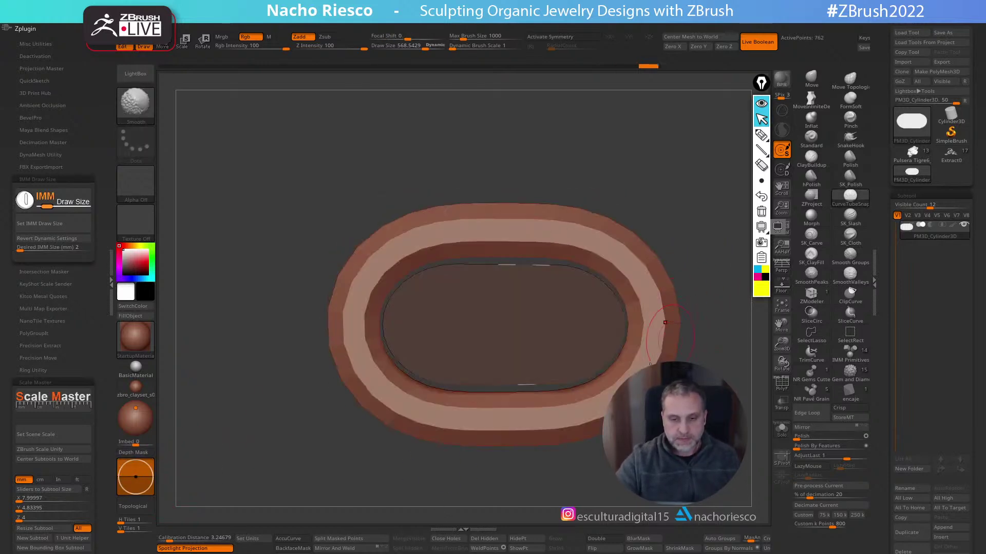
key(ctrl+z)
Readjust the brush depth and wrap a snap tube around the cylinder's side to form the link
drag(143, 465, 389, 508)
drag(456, 259, 663, 262)
drag(215, 442, 237, 359)
alt+drag(449, 276, 464, 269)
Measure the link tube's thickness across its long side with a Transpose line
key(w)
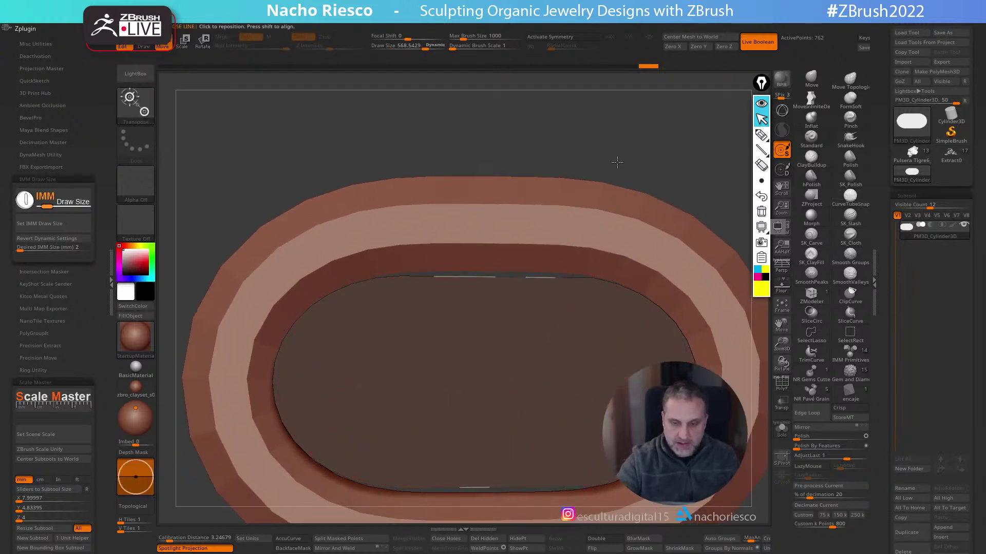
click(782, 150)
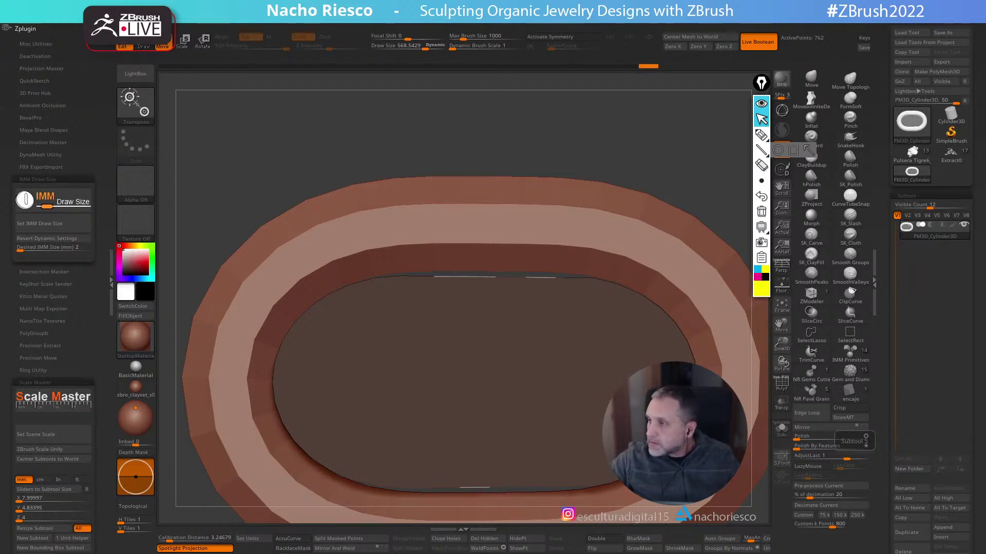
ctrl+right_drag(619, 140, 675, 228)
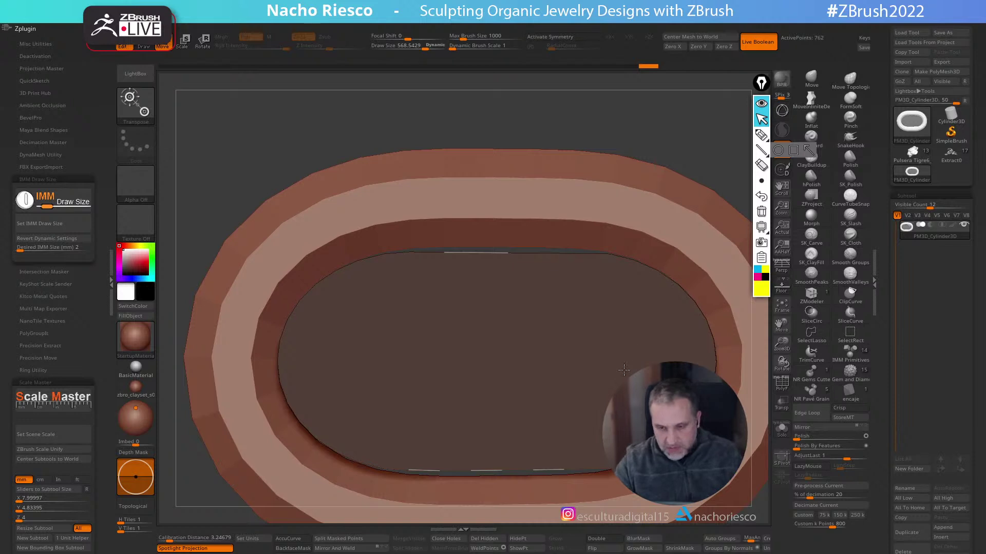
key(ctrl)
right_drag(660, 245, 647, 223)
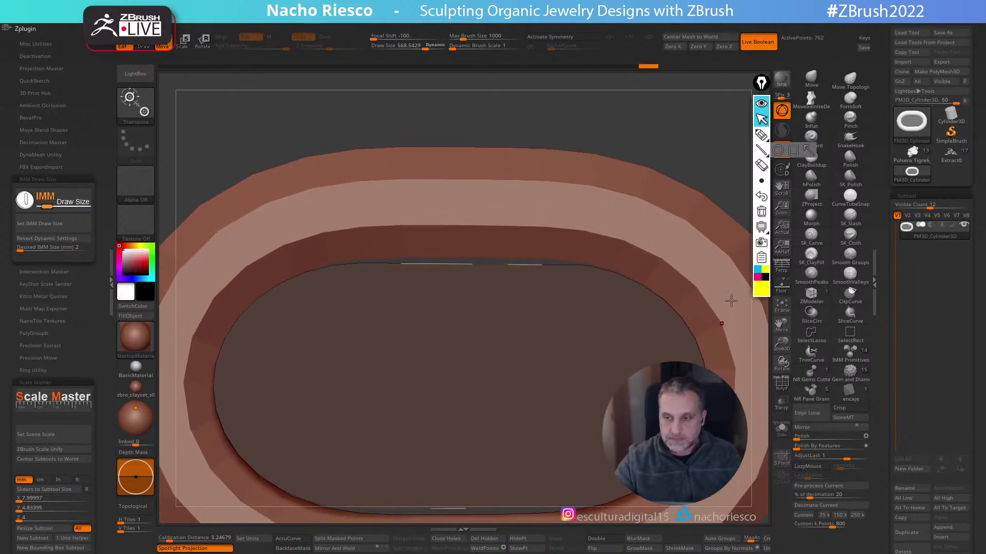
drag(484, 149, 484, 257)
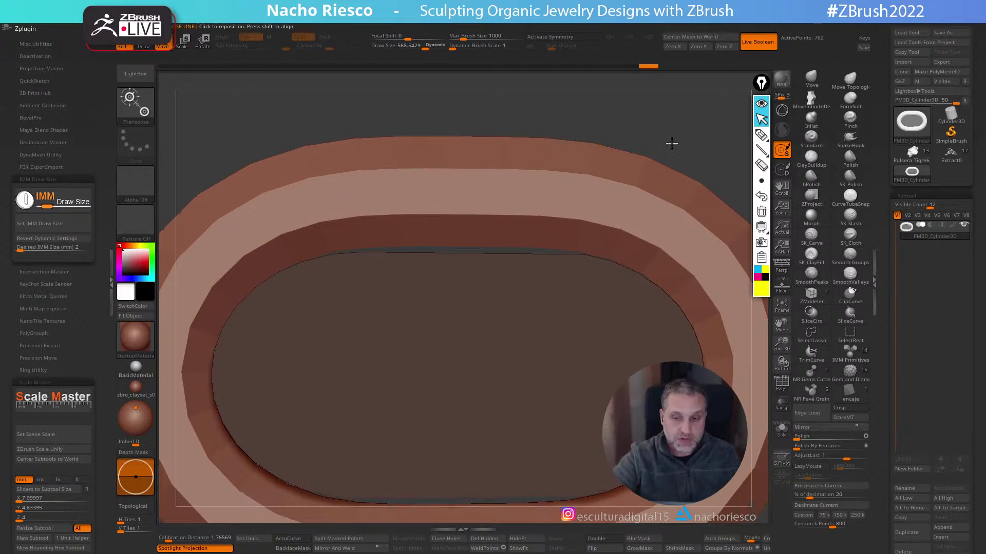
Split the masked cylinder from the link tube into its own subtool and hide the cylinder
key(f)
drag(490, 464, 451, 502)
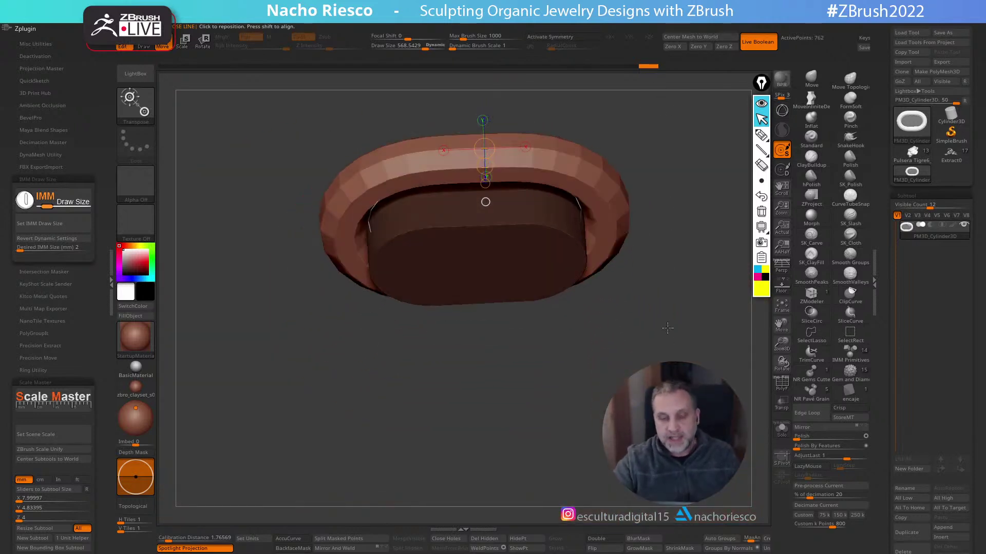
click(352, 539)
shift+drag(413, 487, 544, 468)
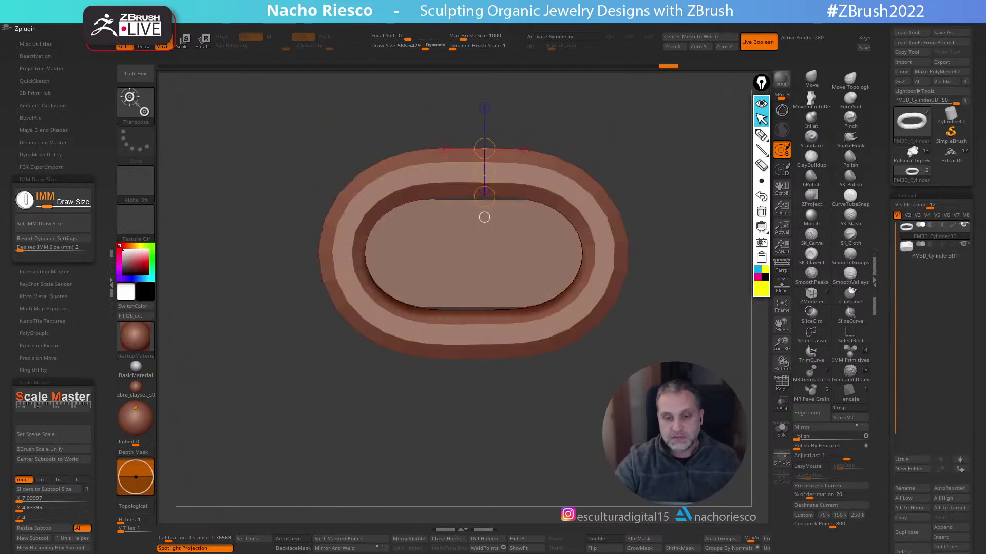
click(964, 245)
shift+drag(663, 406, 674, 323)
Try twisting the link with the Twist deformation and view it from several angles
scroll(885, 419, down, 3)
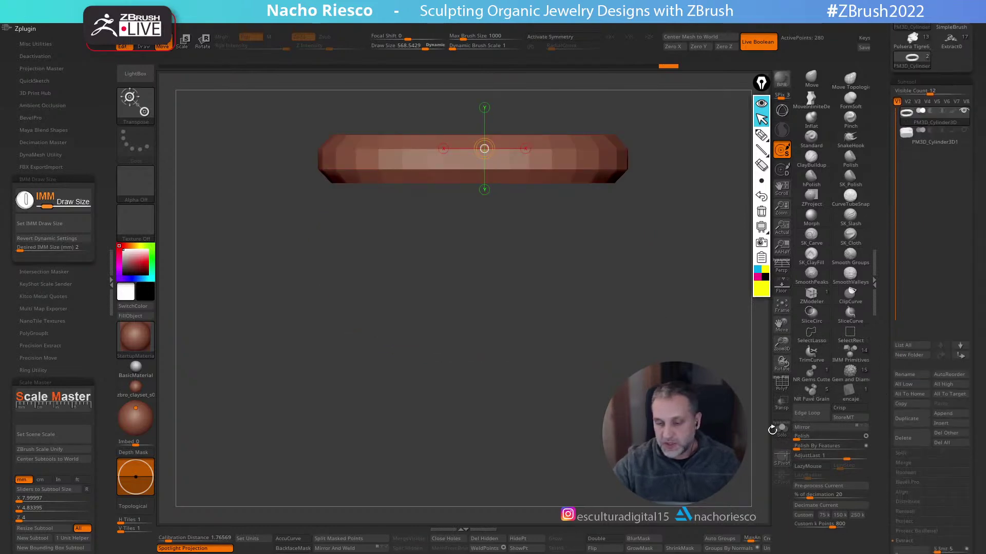
scroll(883, 430, down, 10)
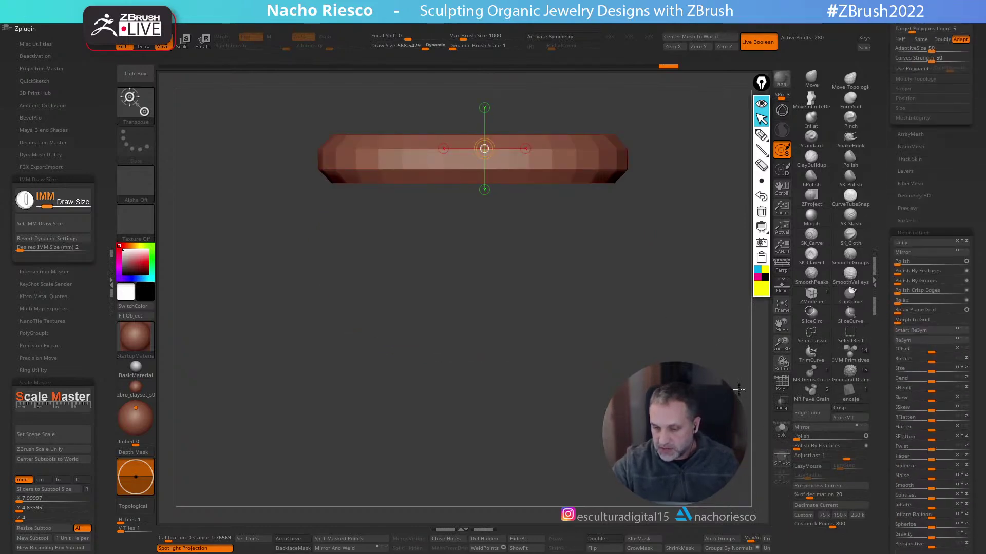
drag(765, 375, 767, 452)
mouse_move(932, 446)
mouse_down()
mouse_move(945, 447)
mouse_move(936, 446)
mouse_up()
drag(703, 452, 740, 419)
right_drag(521, 166, 447, 323)
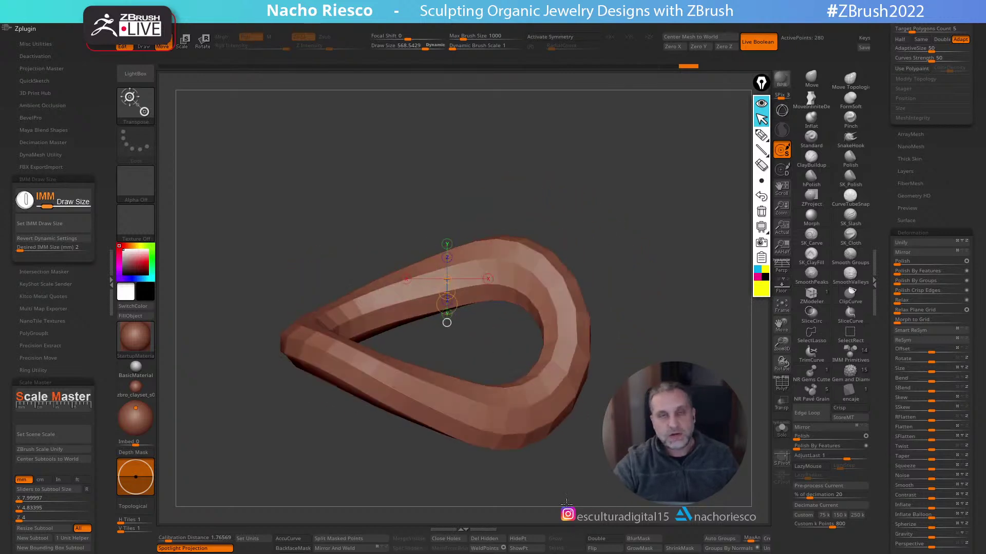
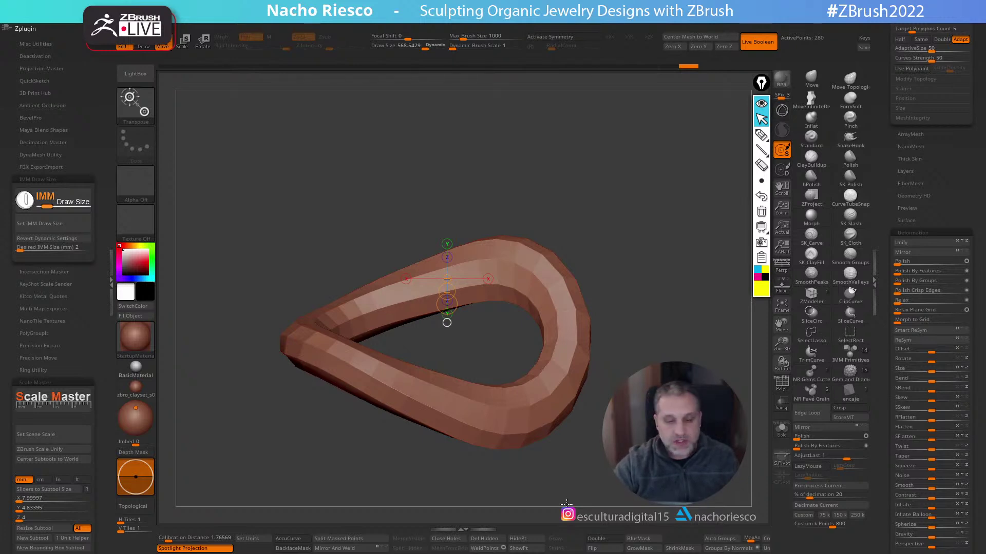
drag(642, 287, 718, 334)
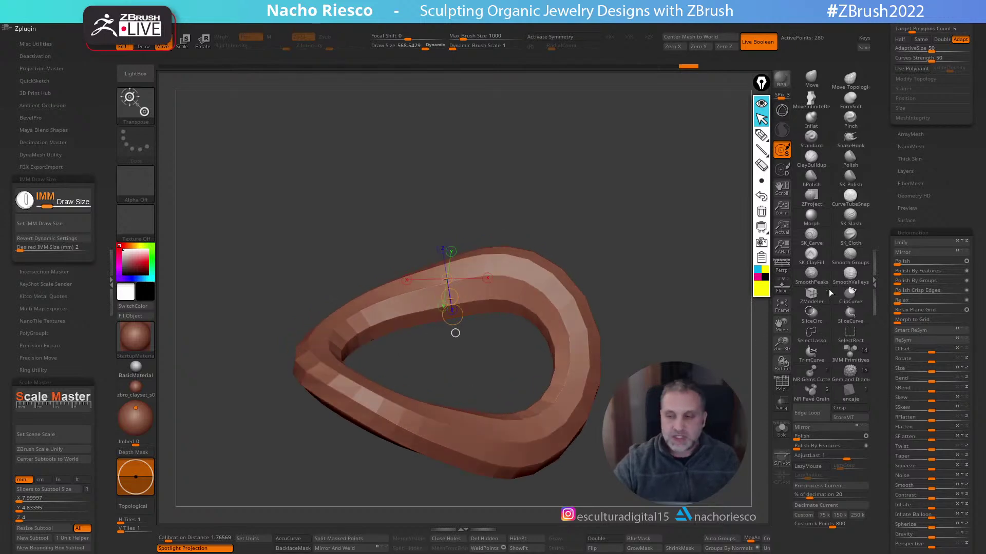
Measure the link tube's thickness again with a Transpose line and review the Scale Master settings
drag(881, 229, 885, 394)
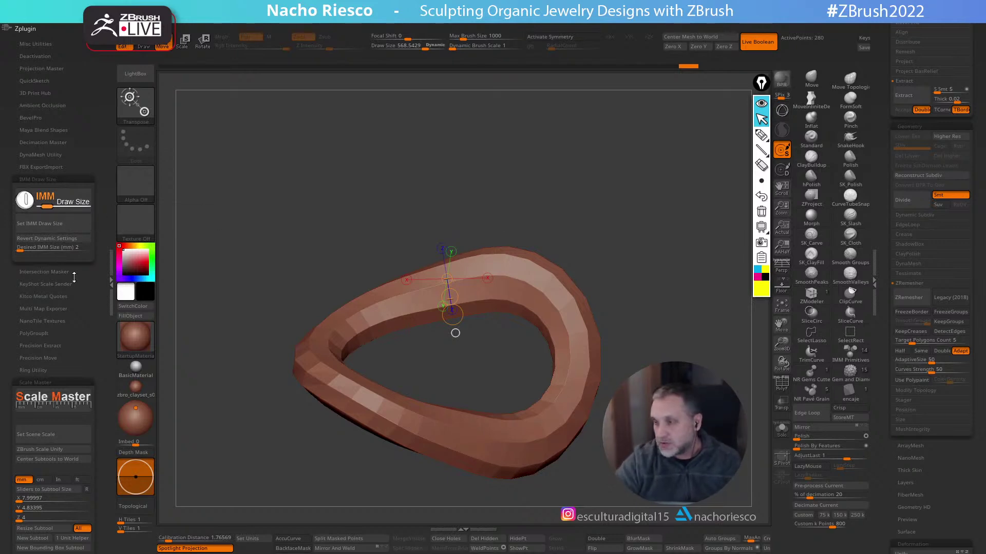
drag(673, 271, 651, 321)
shift+drag(419, 278, 416, 329)
drag(568, 229, 686, 291)
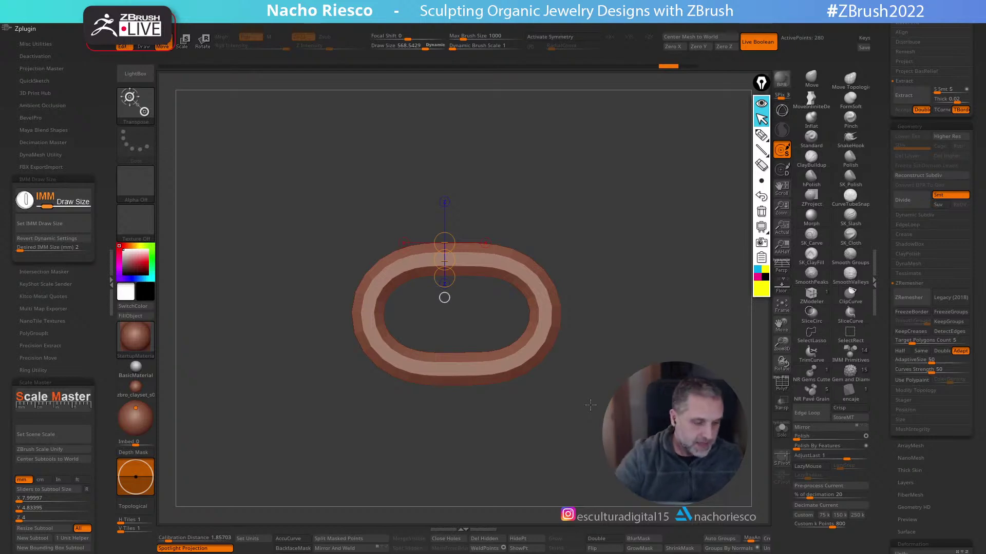
drag(95, 360, 95, 274)
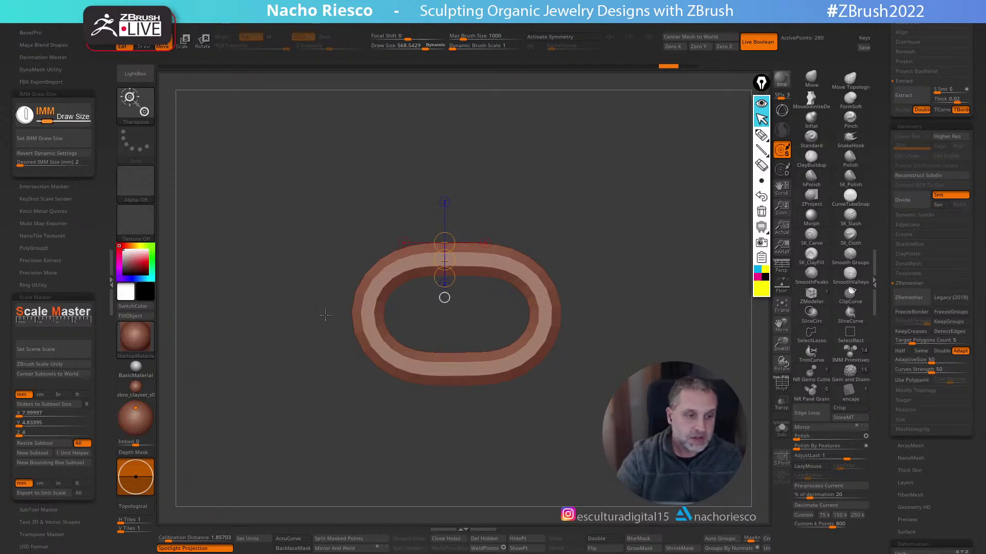
scroll(77, 148, up, 2)
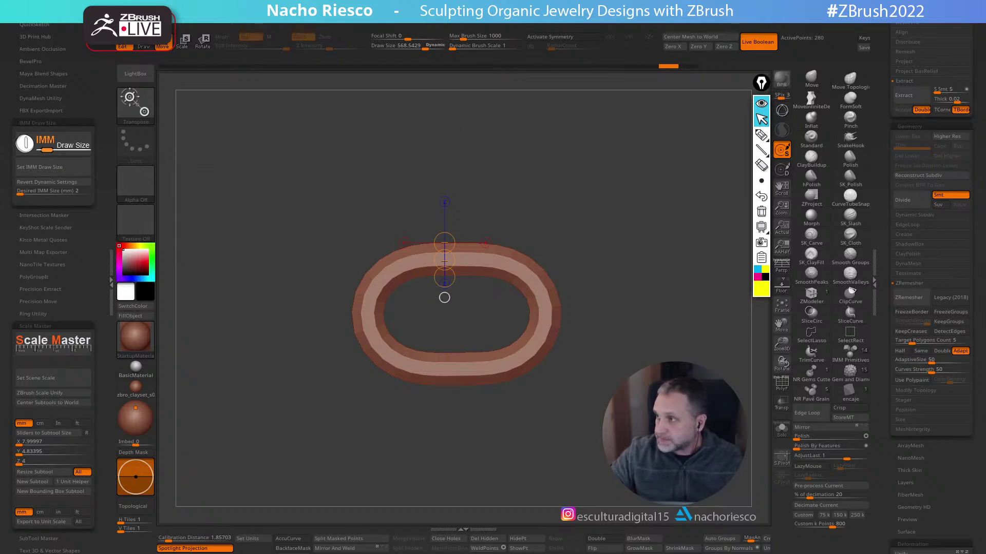
Switch to the browser and open the ZBrush Plugins page in the Resource Center on pixologic.com
drag(985, 110, 314, 85)
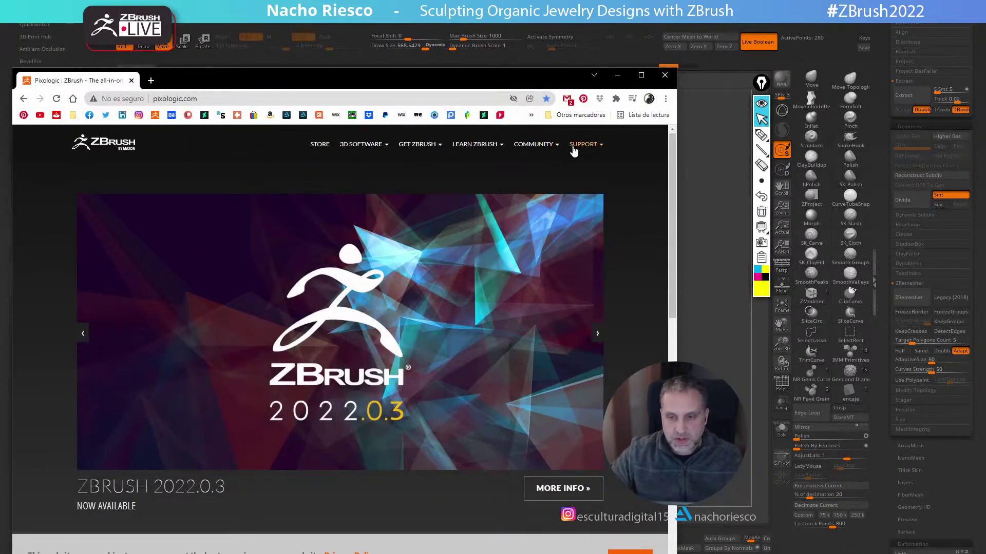
mouse_move(575, 147)
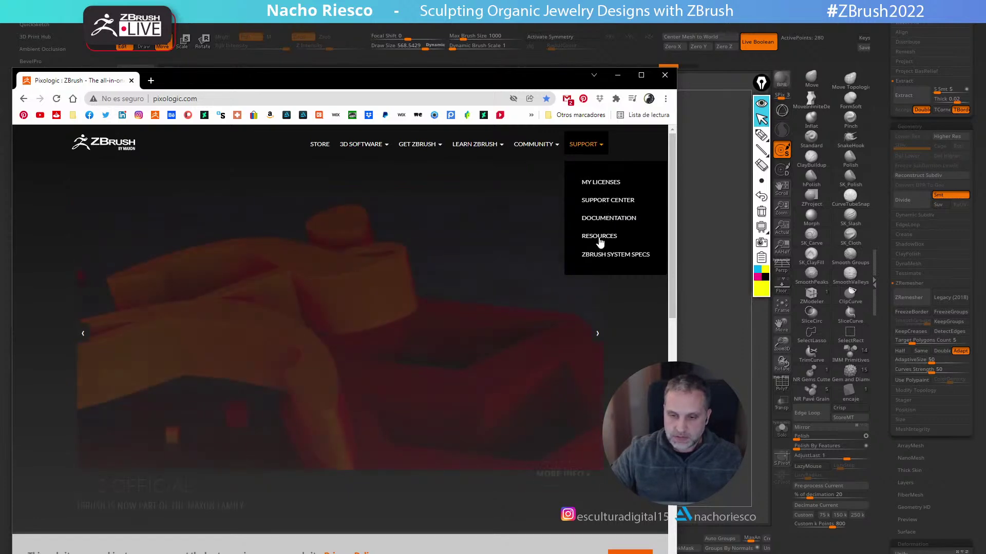
click(600, 241)
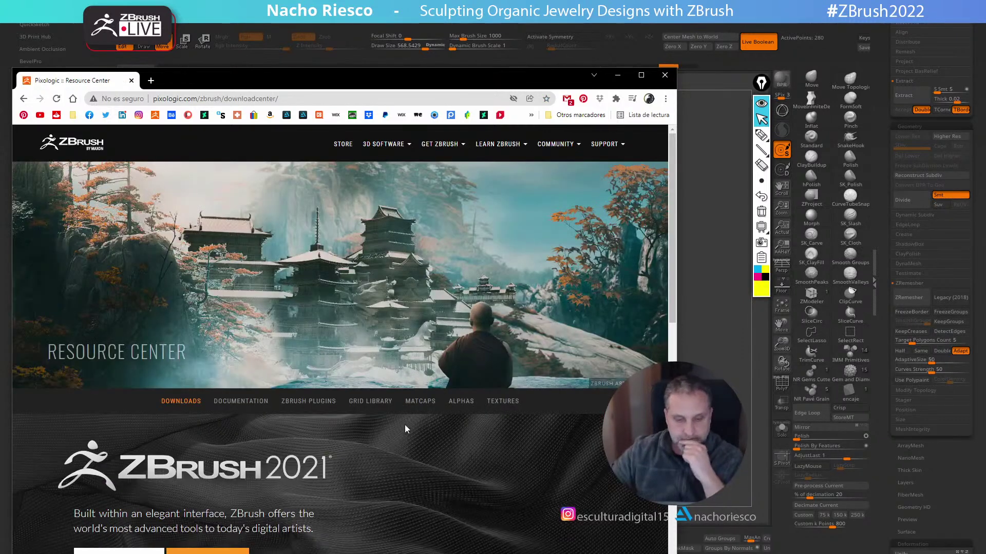
click(309, 401)
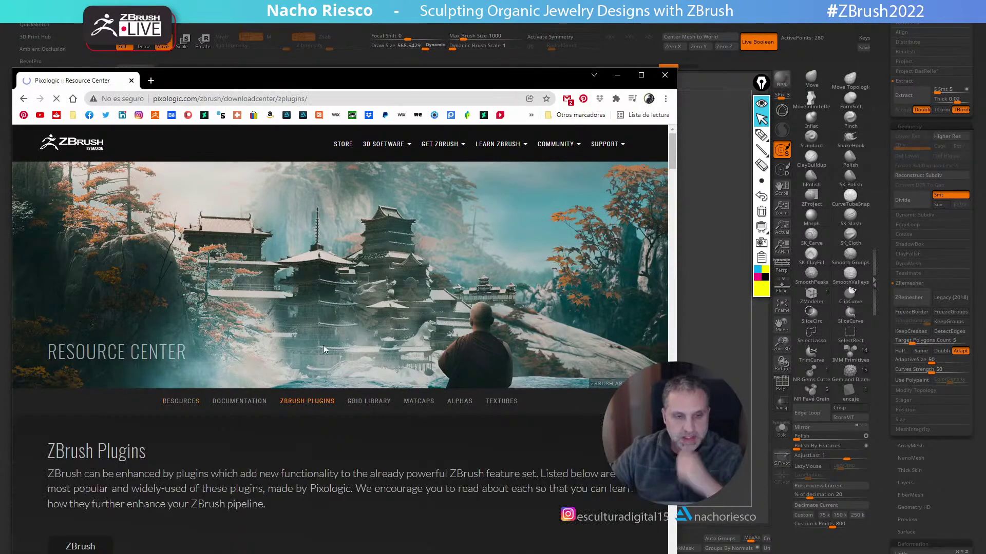
drag(358, 88, 402, 61)
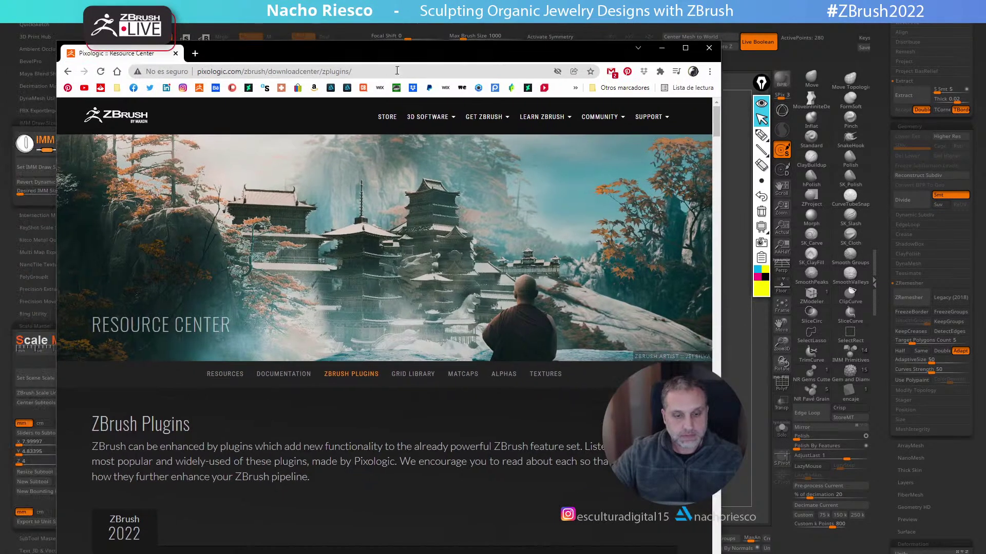
click(365, 72)
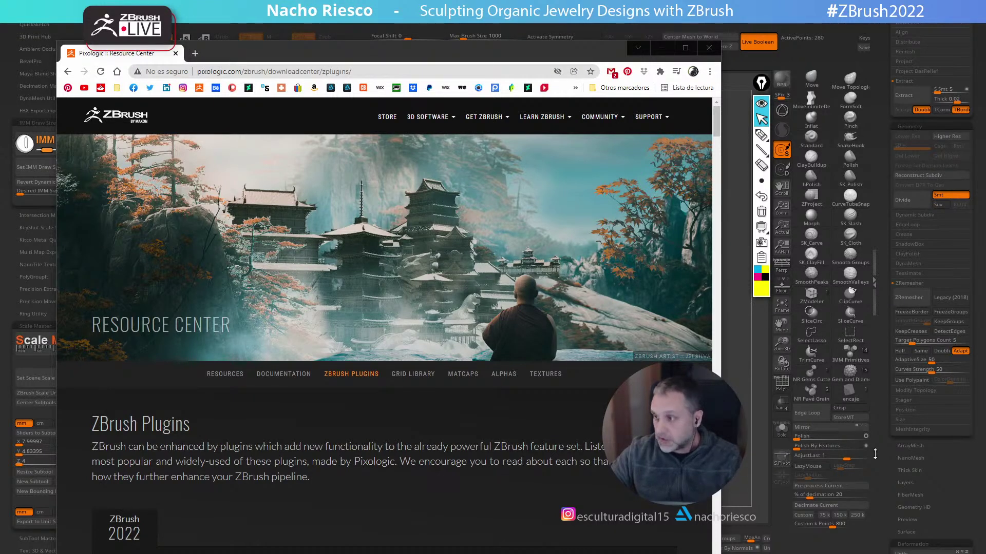
Look through the ZBrush Plugins page for the IMM Draw Size and precision plugins, and close the browser
scroll(402, 349, down, 10)
scroll(365, 359, down, 10)
scroll(430, 339, up, 4)
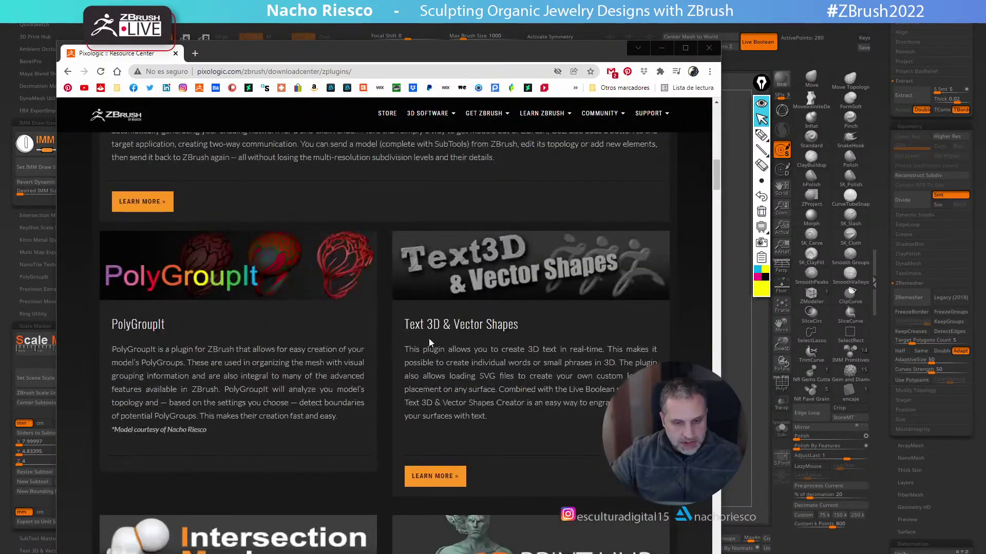
scroll(429, 343, down, 18)
scroll(435, 349, down, 20)
scroll(432, 358, up, 3)
scroll(431, 360, down, 7)
scroll(431, 362, down, 5)
scroll(437, 354, up, 4)
scroll(440, 348, up, 1)
scroll(428, 343, down, 3)
scroll(444, 385, down, 7)
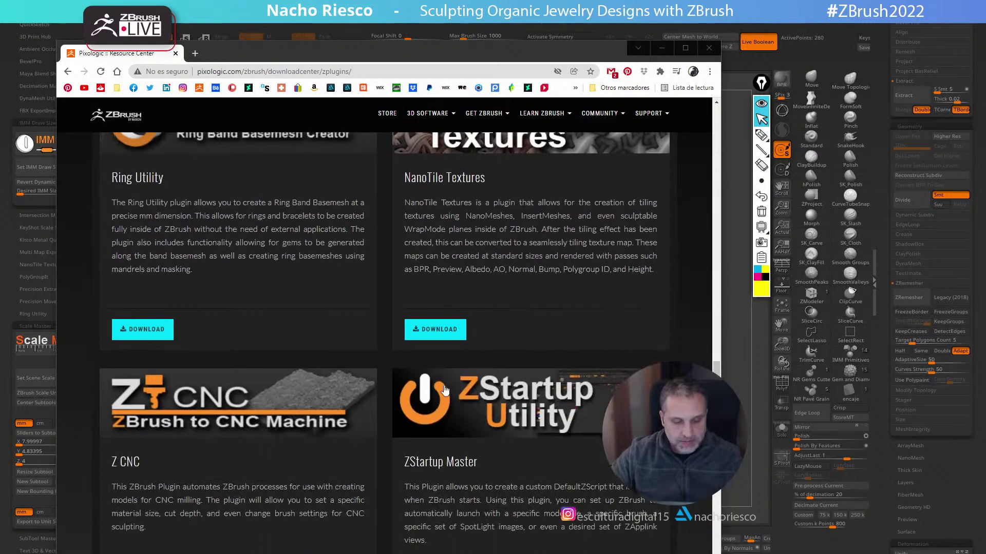
scroll(445, 390, down, 6)
scroll(429, 390, down, 13)
scroll(427, 387, down, 3)
scroll(426, 386, down, 2)
scroll(426, 387, down, 10)
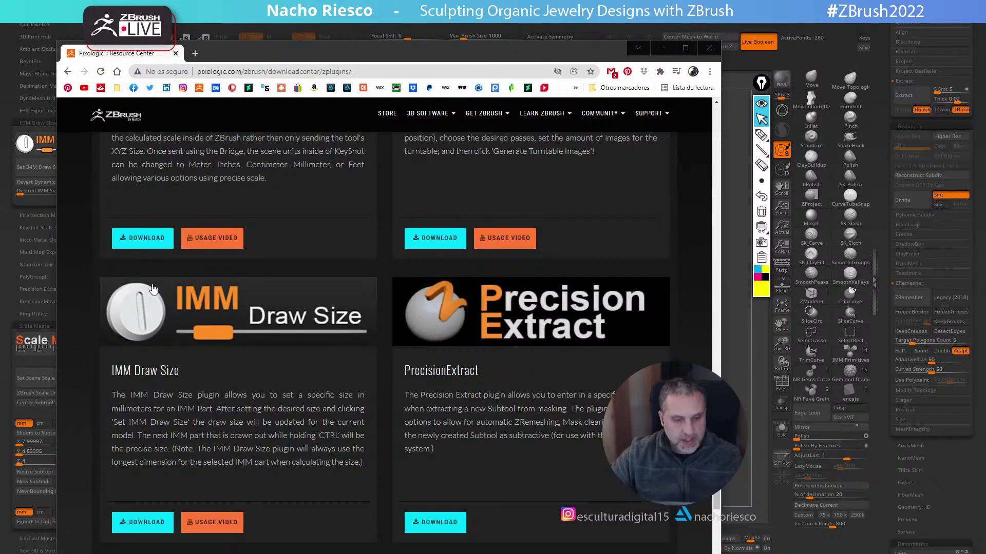
scroll(148, 267, down, 2)
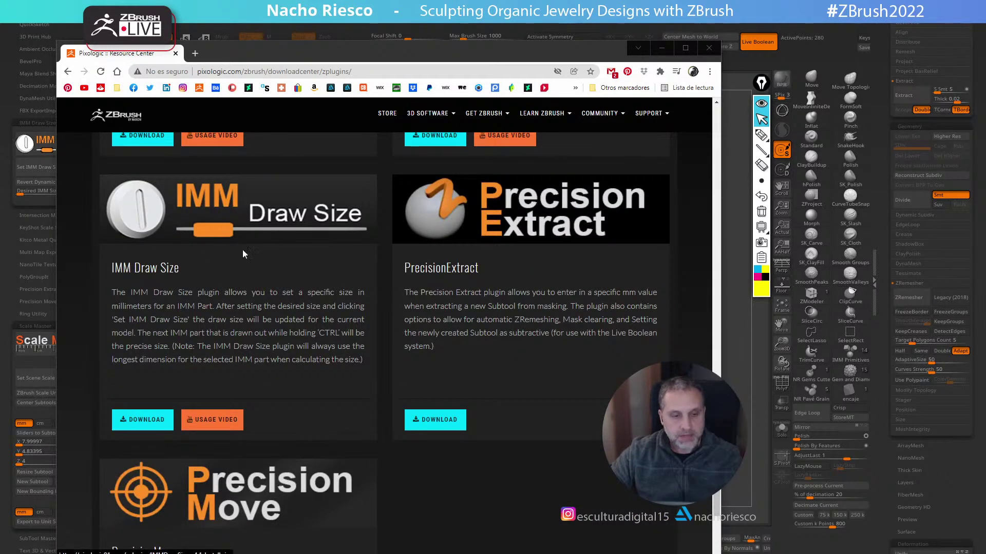
drag(323, 51, 333, 65)
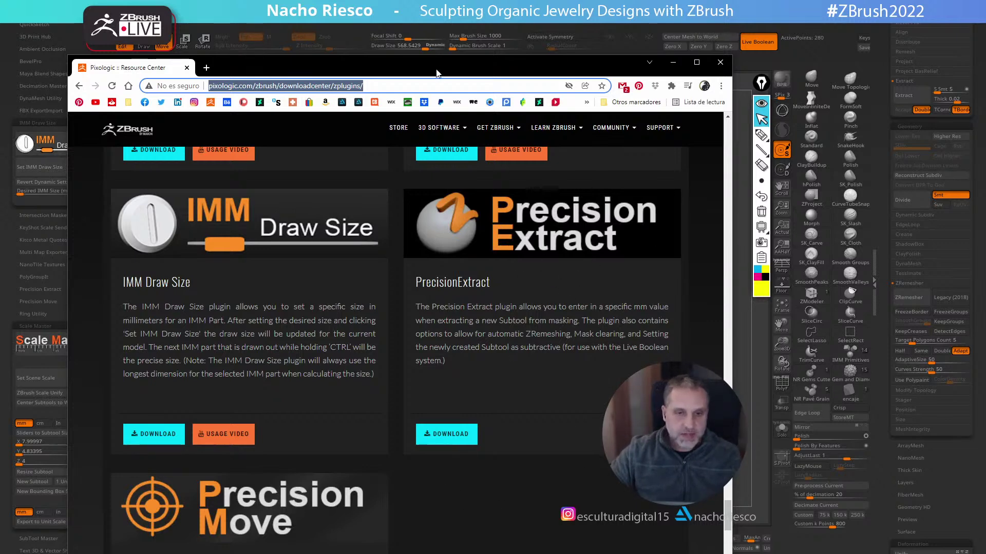
drag(437, 71, 474, 72)
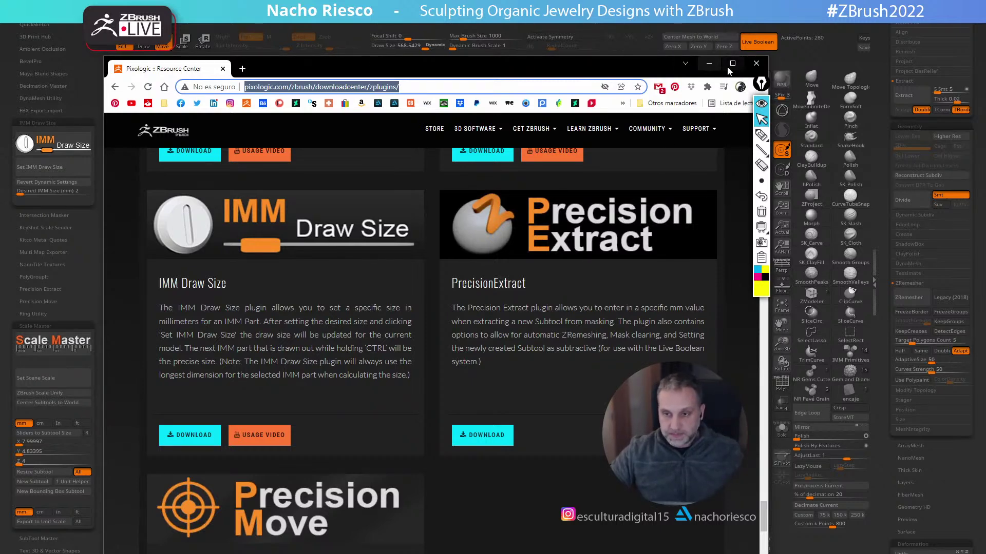
click(756, 63)
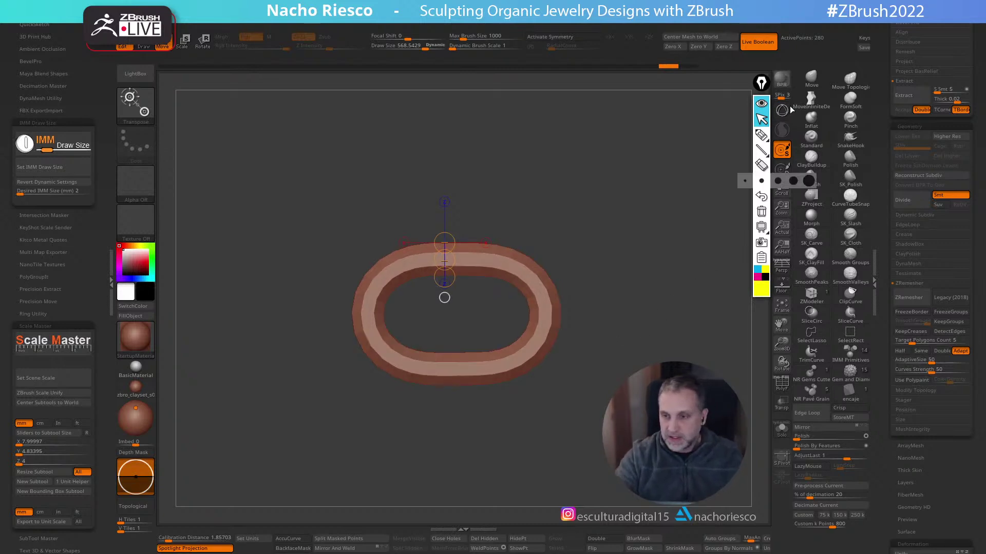
Set the scene scale from the link subtool with Scale Master, choosing the 11.39 x 1.79 x 7.77 mm option
click(782, 110)
alt+drag(648, 325, 687, 377)
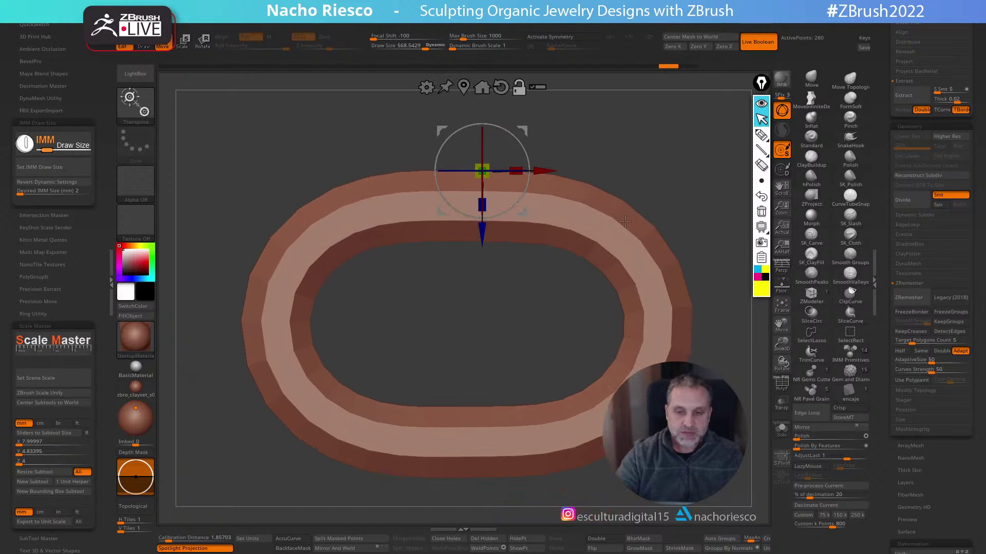
click(61, 379)
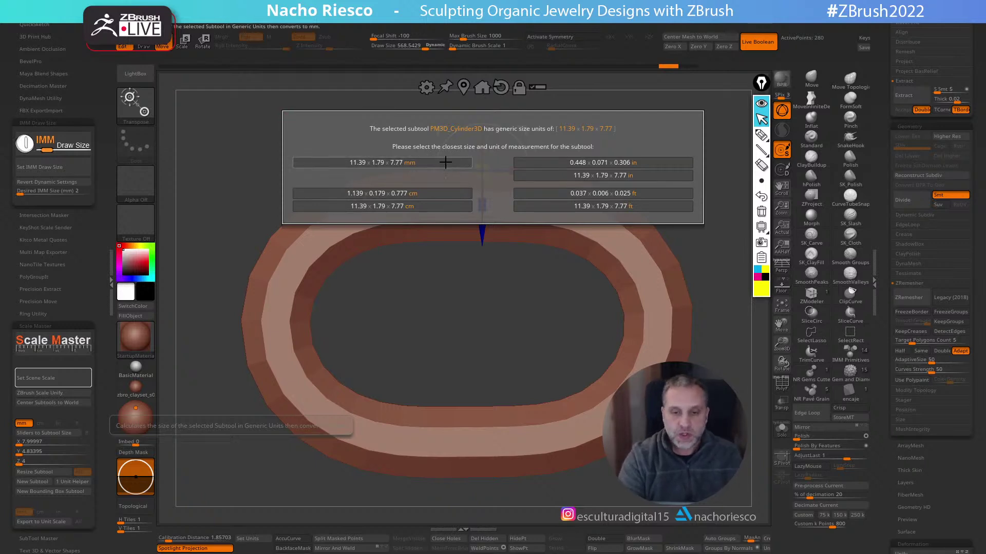
click(409, 163)
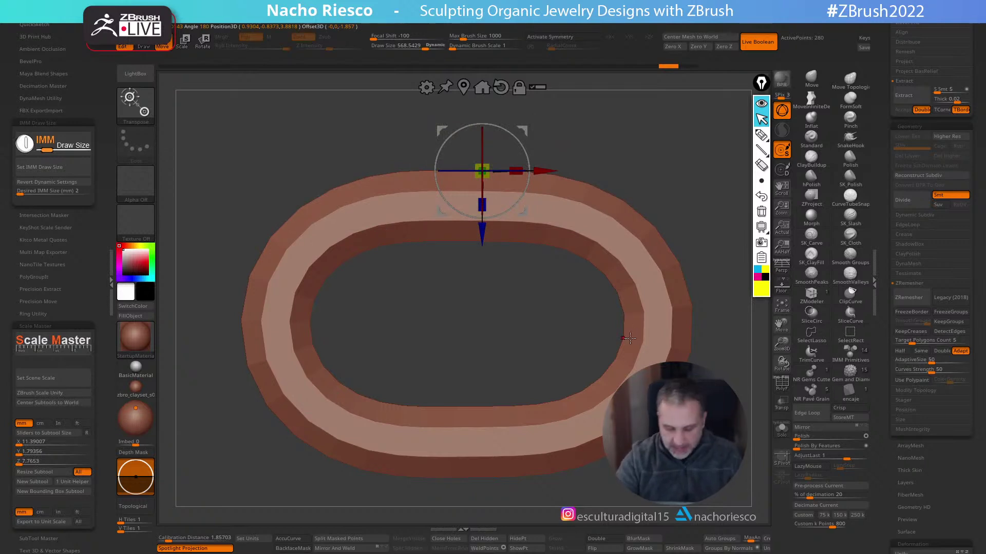
Measure the link opening's inner height with a vertical Transpose line and examine its upper end up close
key(y)
click(786, 115)
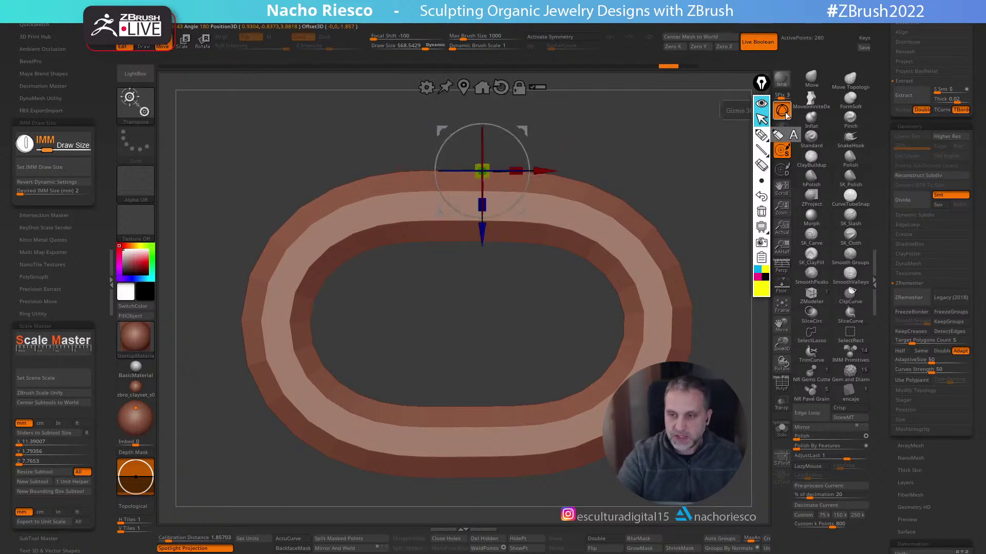
click(786, 115)
click(786, 114)
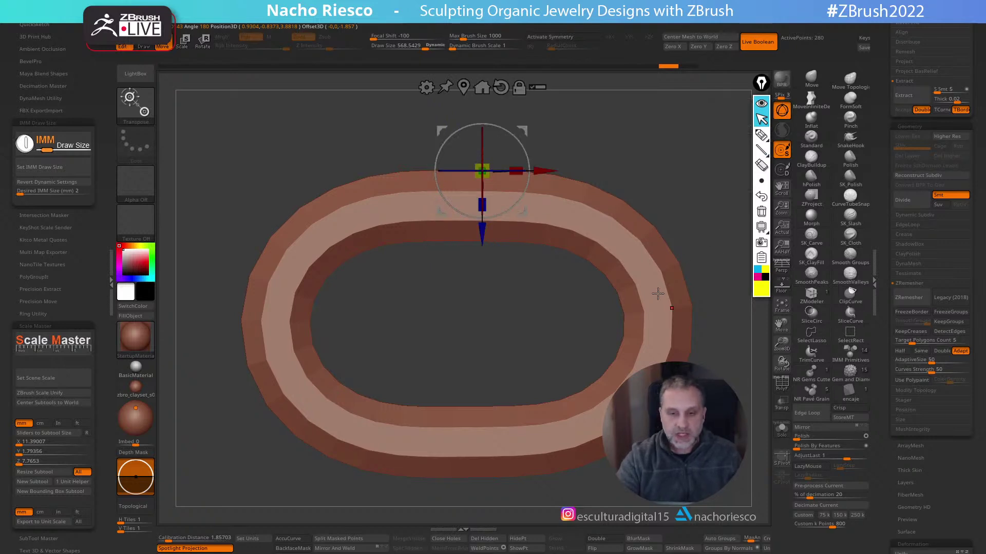
key(y)
key(y)
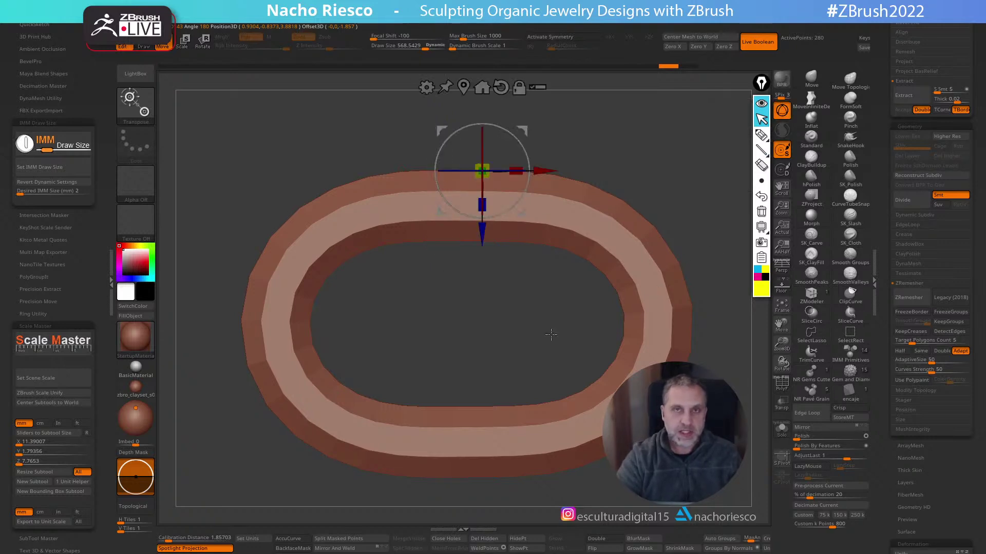
key(y)
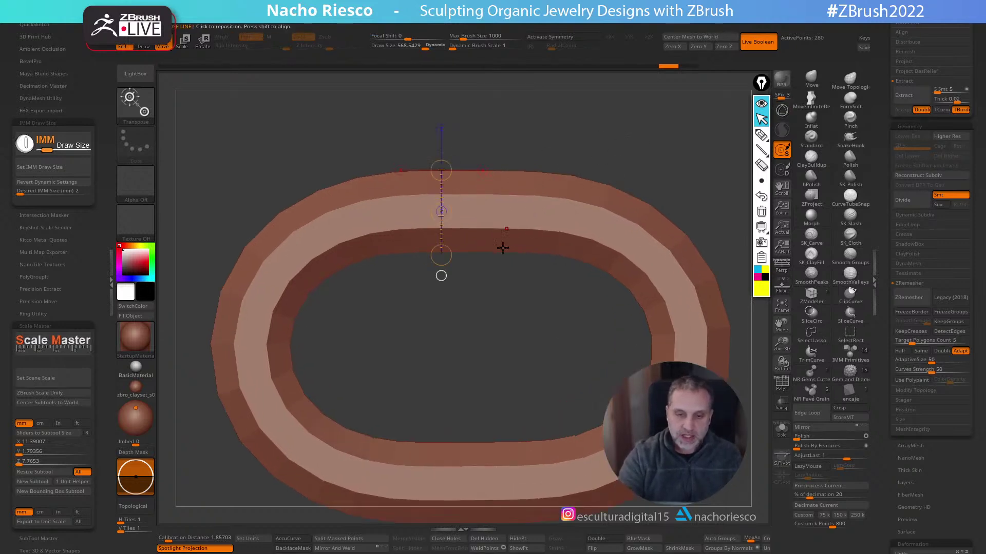
drag(481, 252, 481, 442)
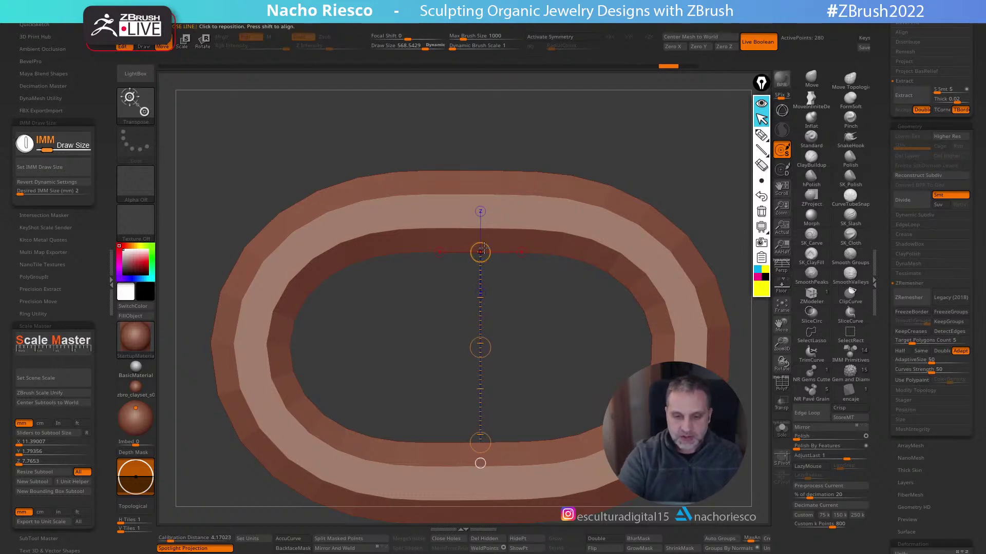
alt+drag(640, 114, 599, 289)
alt+drag(584, 379, 588, 355)
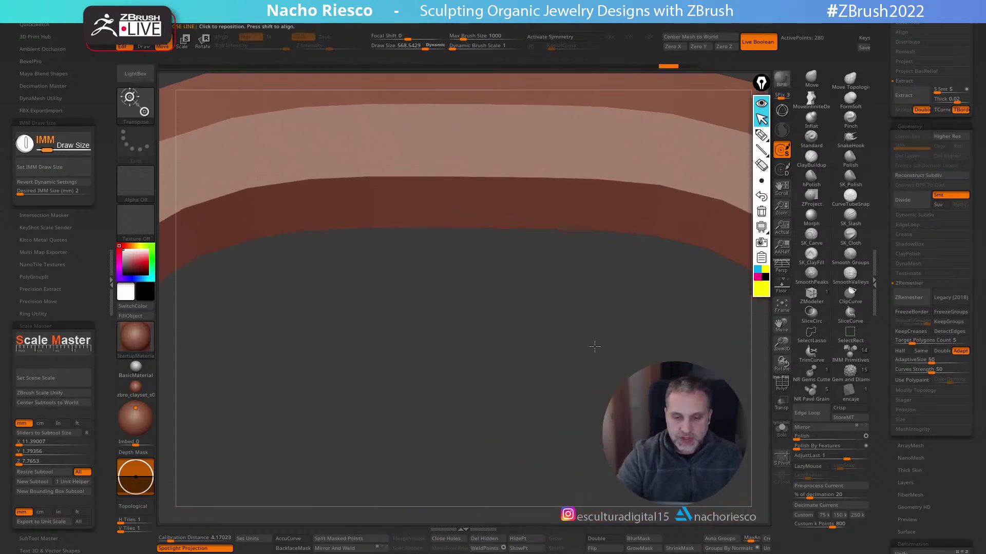
Annotate the Transpose line's upper end with yellow pen marks and clear the annotations
click(762, 135)
mouse_move(482, 224)
mouse_down()
mouse_move(501, 209)
mouse_move(498, 265)
mouse_up()
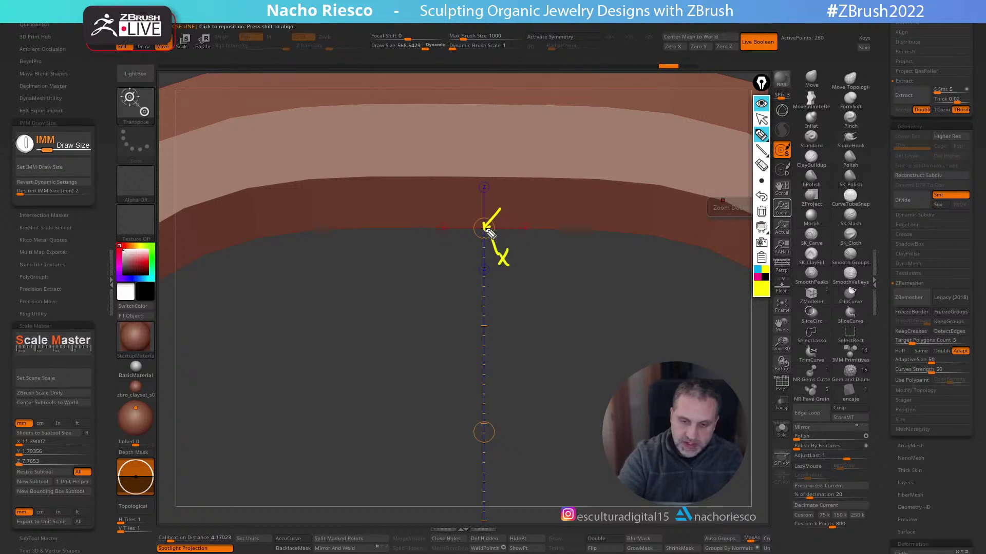
click(761, 135)
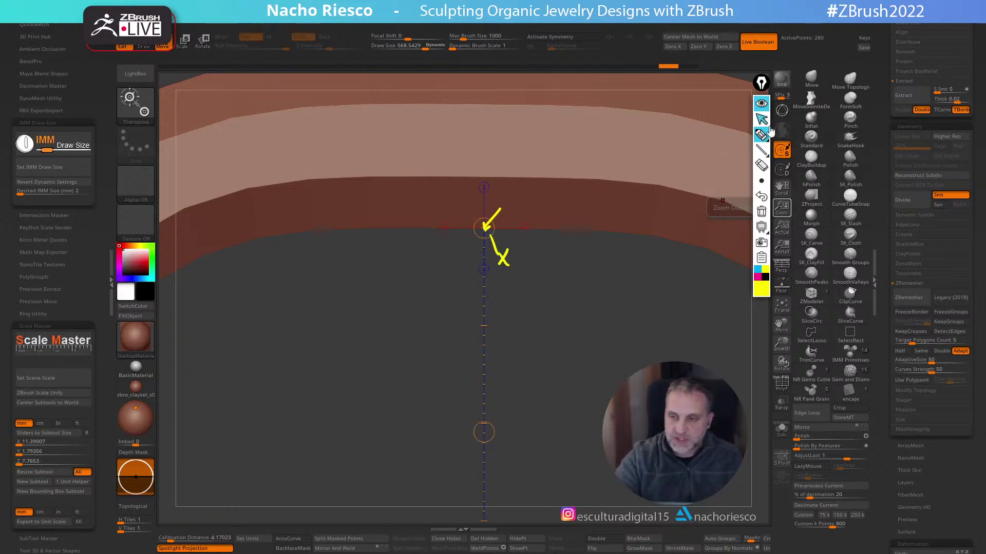
click(762, 211)
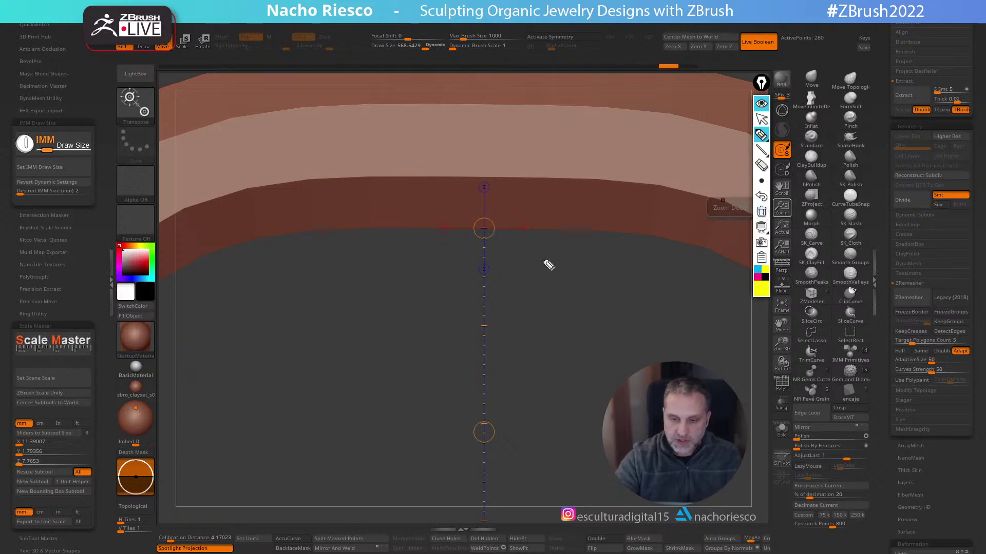
click(485, 228)
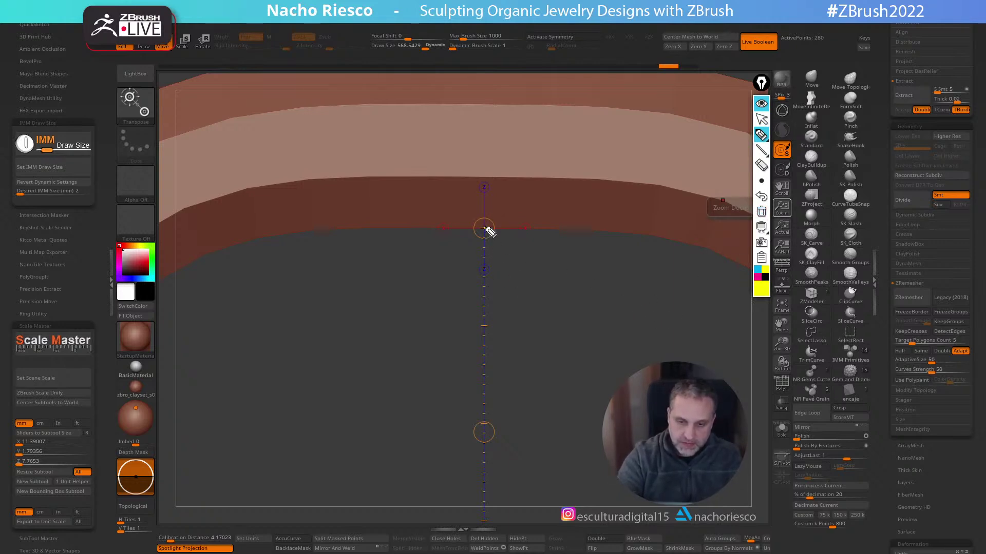
click(761, 150)
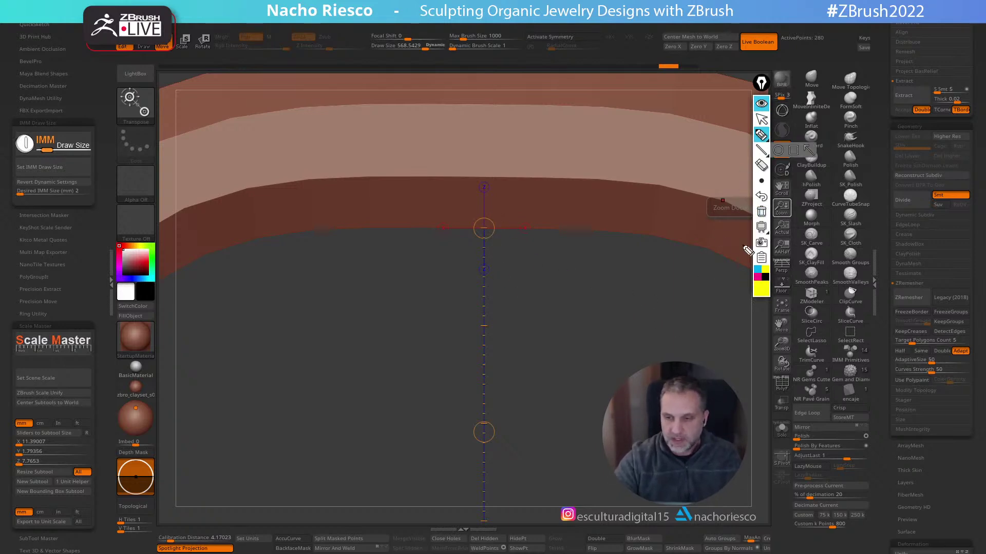
click(762, 119)
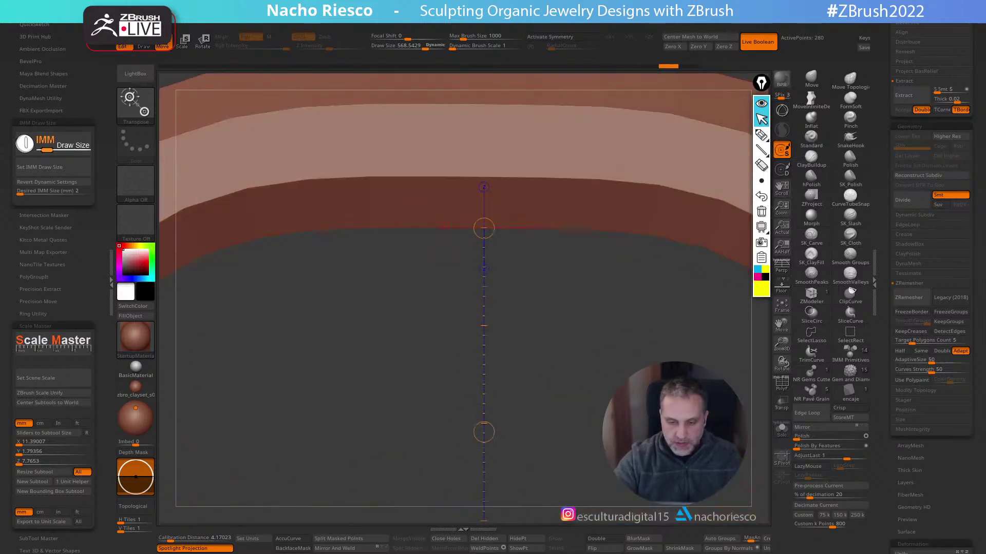
Measure the link opening's inner length with a horizontal Transpose line
scroll(588, 249, down, 3)
alt+drag(588, 249, 583, 276)
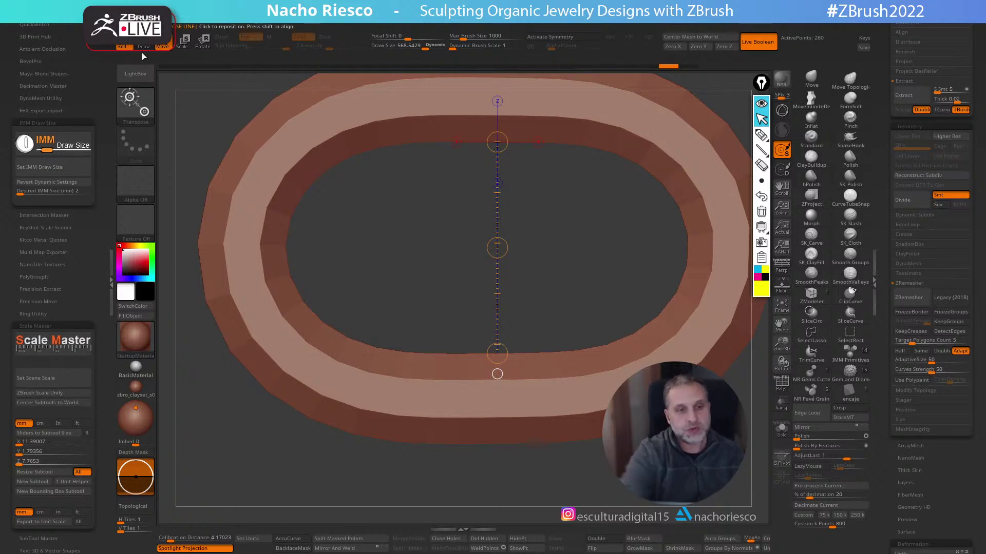
drag(285, 246, 687, 246)
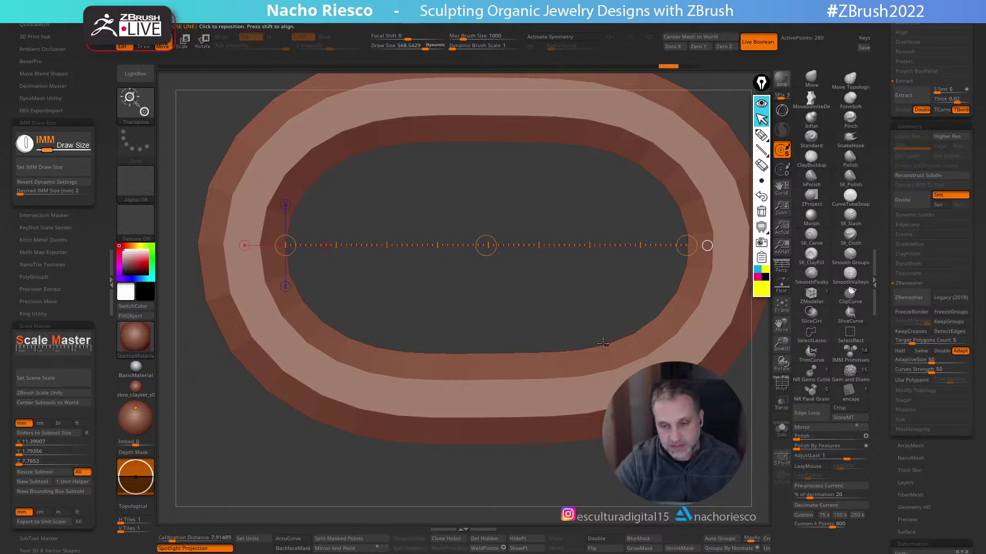
Place a short diagonal Transpose line across the tube on the link's long side and examine it edge-on
scroll(489, 185, down, 2)
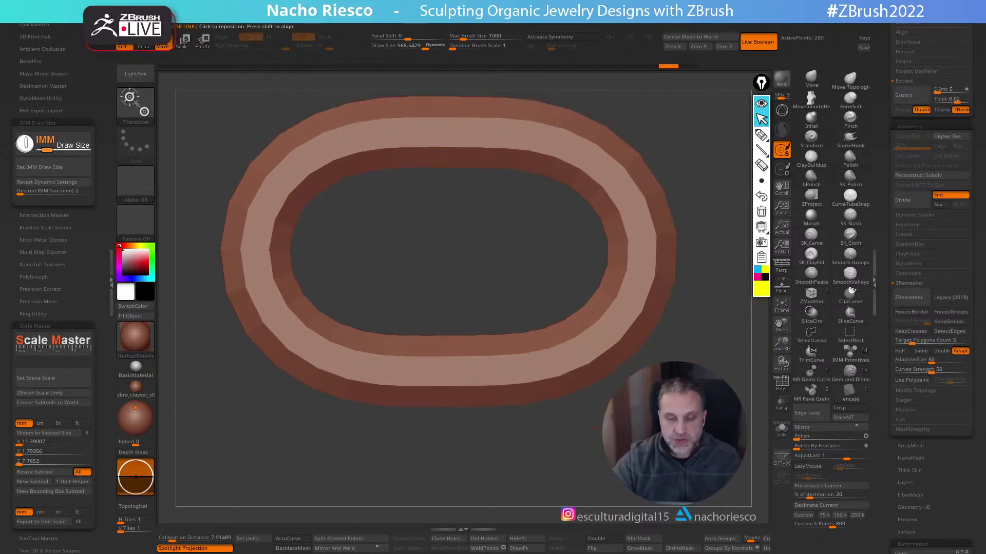
shift+drag(496, 265, 573, 271)
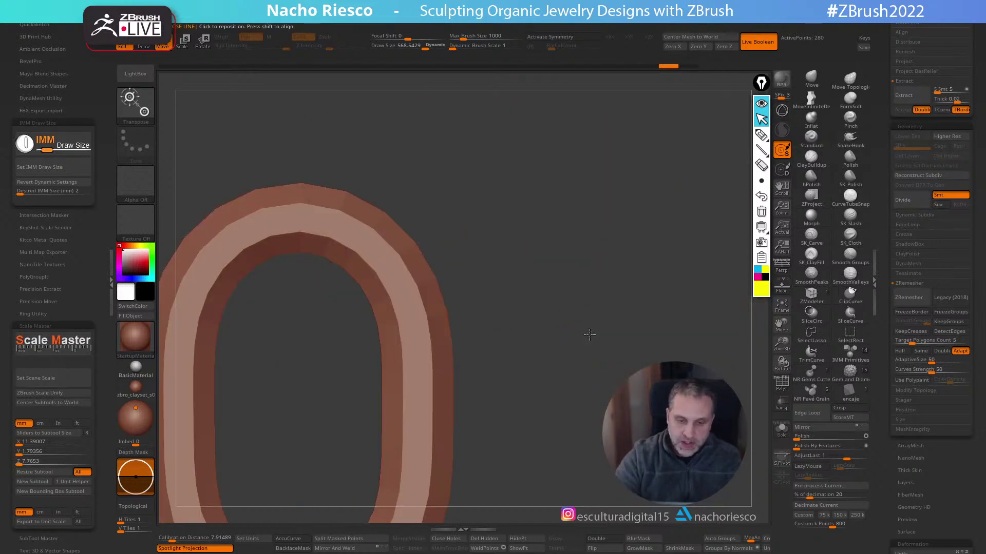
key(f)
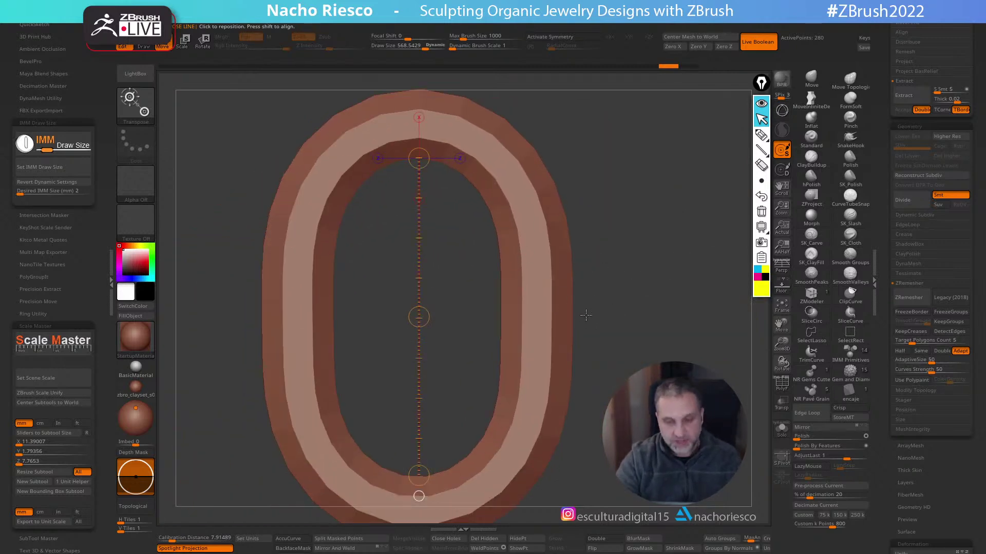
mouse_move(557, 288)
mouse_down()
mouse_move(568, 308)
mouse_move(591, 293)
mouse_move(560, 348)
mouse_move(557, 379)
mouse_move(535, 388)
mouse_move(556, 415)
mouse_move(551, 406)
mouse_up()
alt+drag(624, 354, 590, 346)
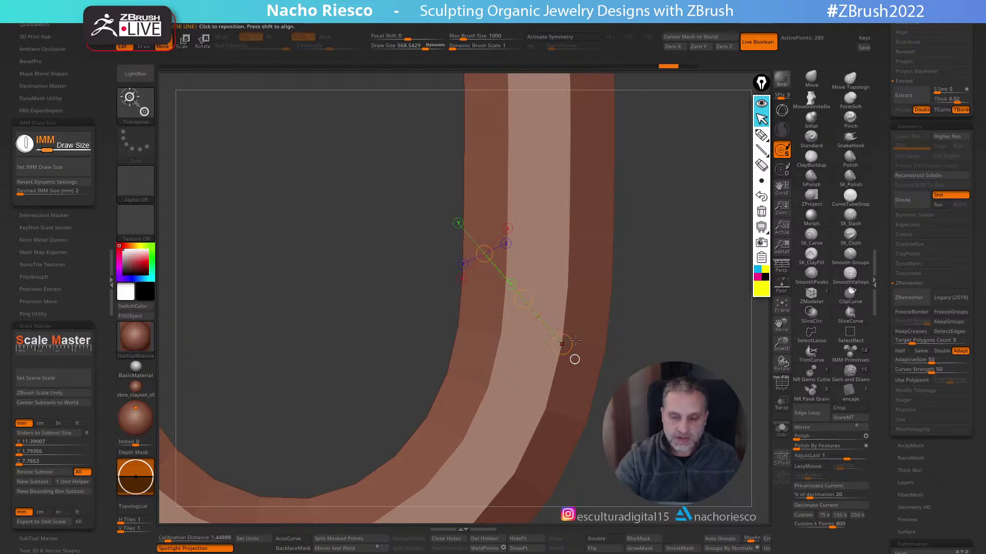
drag(668, 358, 678, 318)
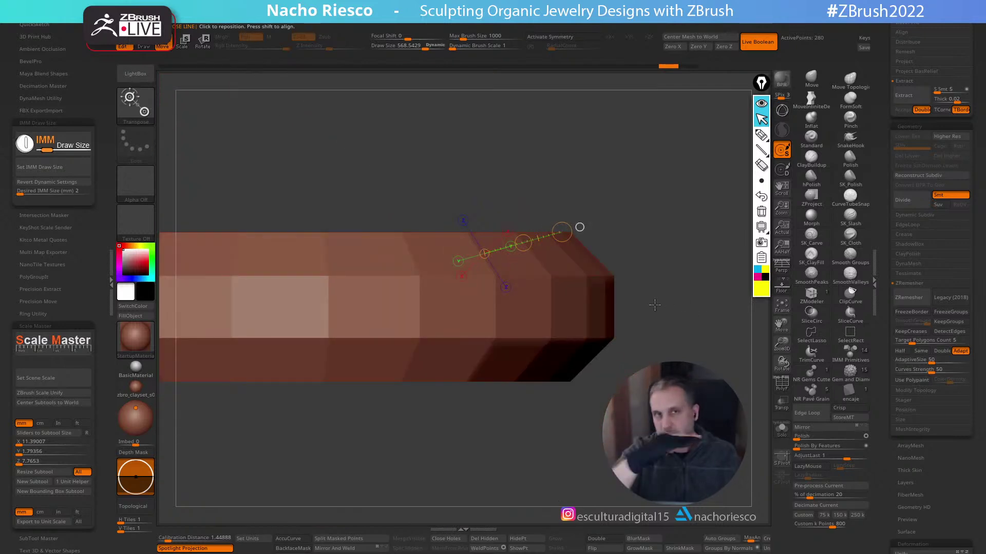
Measure the width of the tube on the link's long side with a horizontal Transpose line in the front view
drag(691, 213, 701, 232)
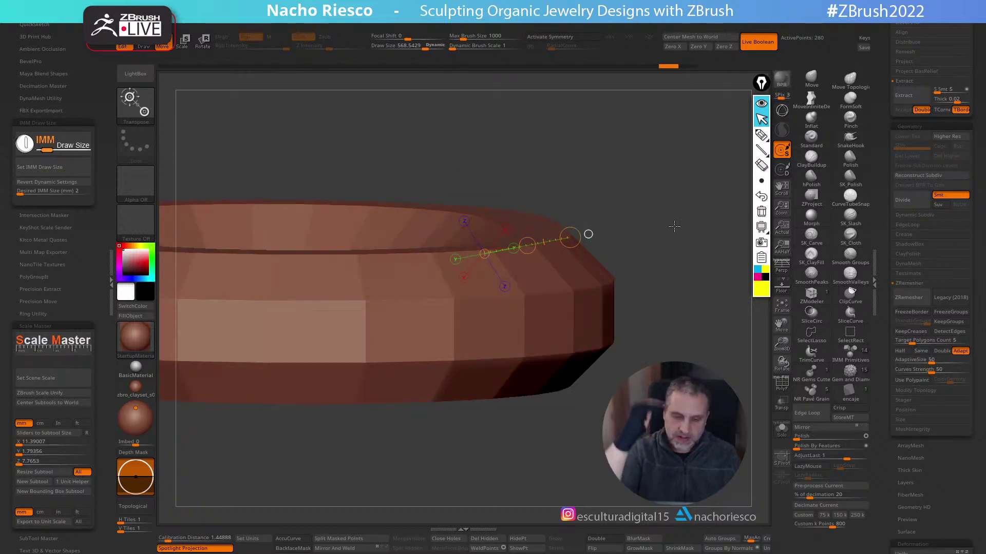
drag(674, 226, 683, 293)
shift+drag(466, 297, 583, 314)
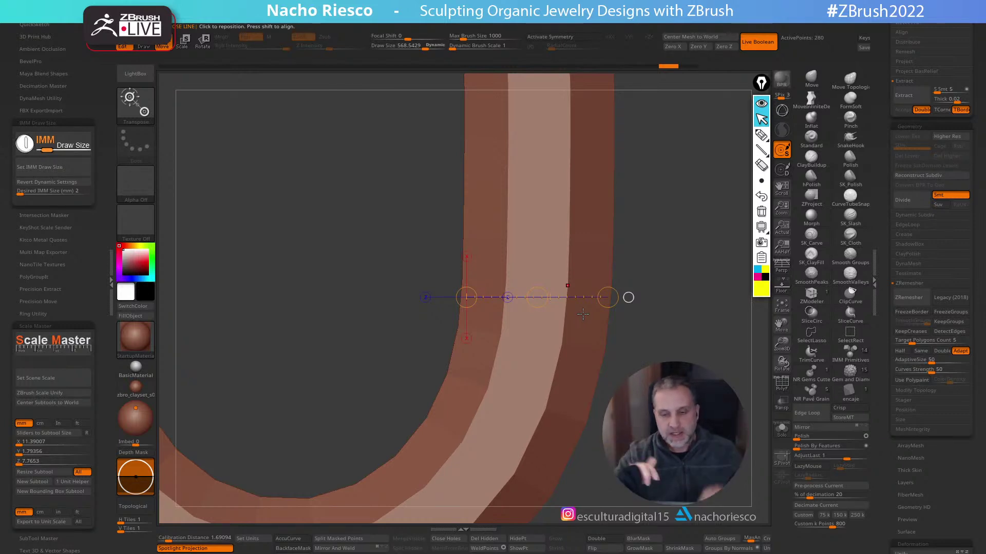
shift+drag(463, 232, 619, 243)
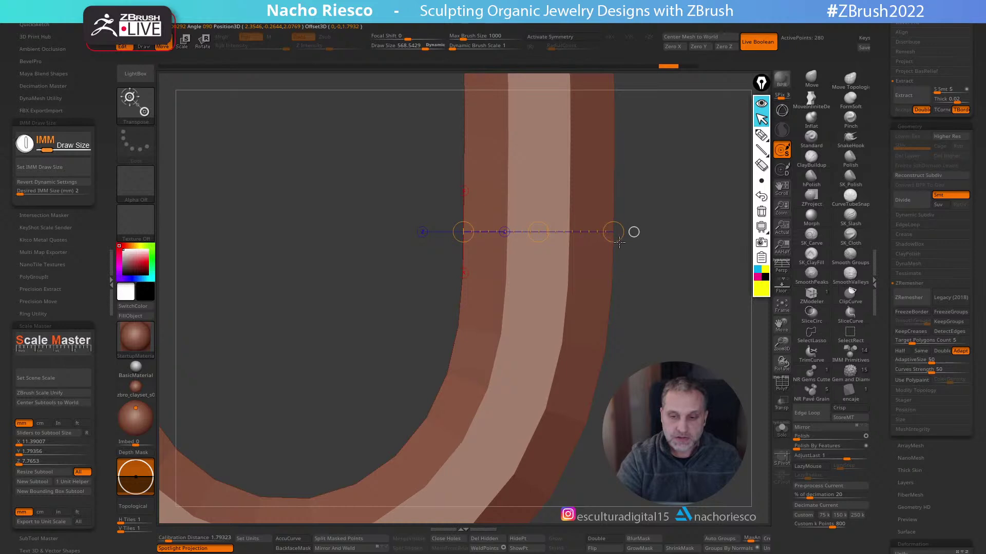
Thicken the link's tube to about 2 mm across and remeasure its width with the Transpose line
mouse_move(666, 316)
alt+mouse_down()
mouse_move(684, 332)
mouse_move(666, 326)
alt+mouse_up()
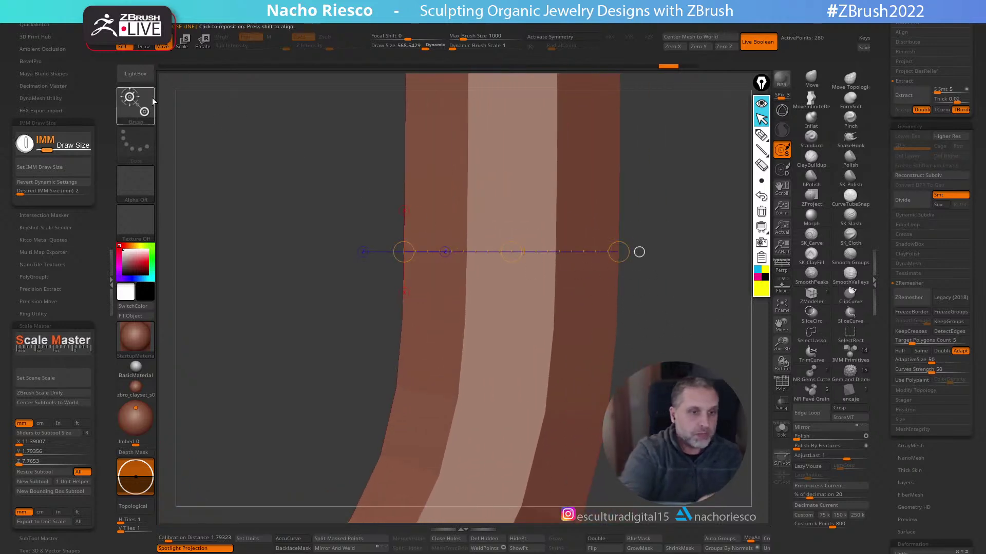
key(y)
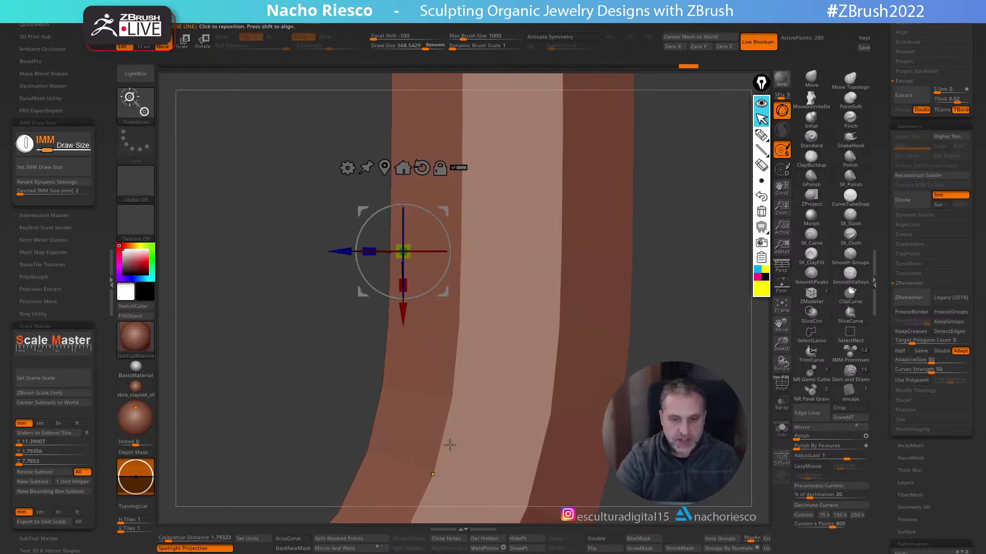
key(y)
drag(629, 261, 643, 262)
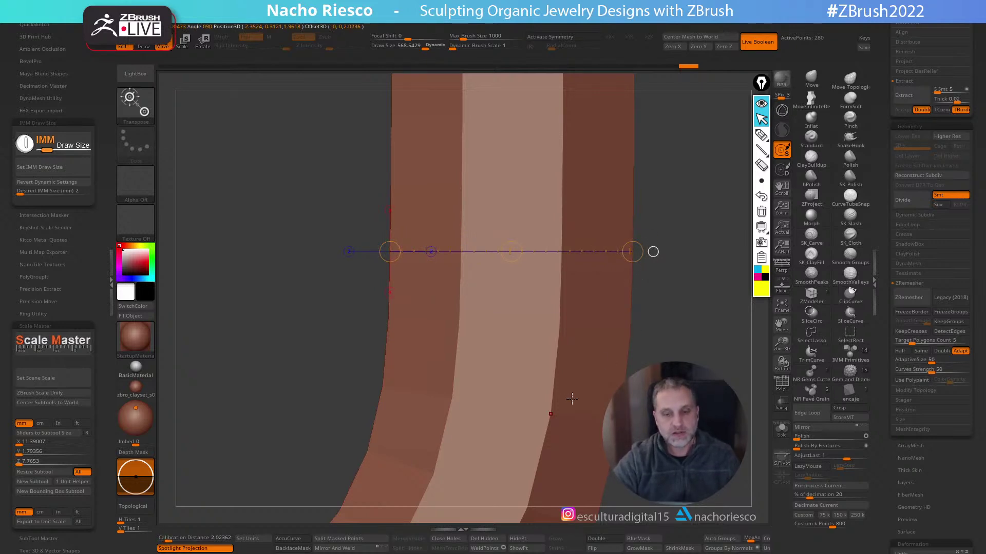
scroll(652, 252, down, 5)
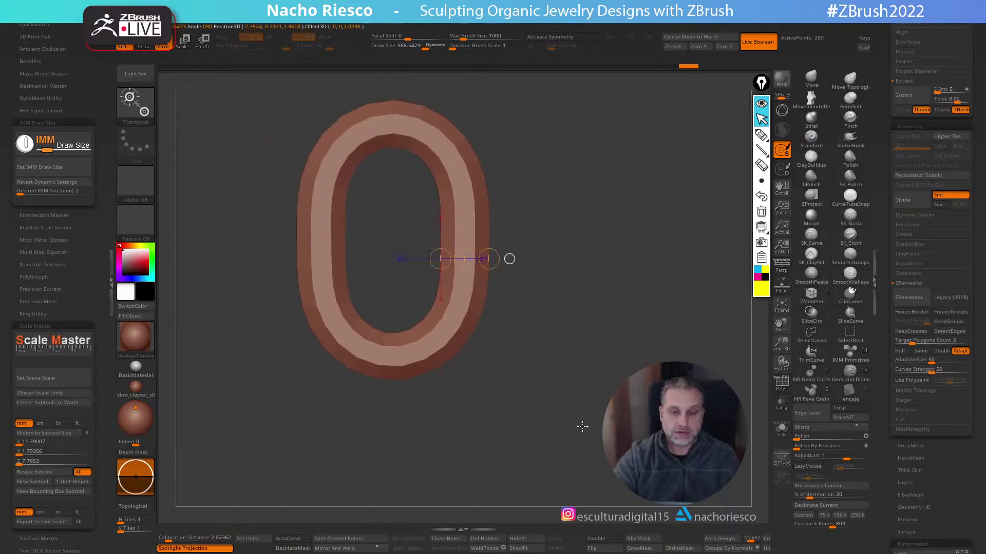
Switch to the CurveTubeSnap brush with the whole link centred in the front view
key(b)
key(c)
key(t)
alt+drag(553, 457, 614, 514)
scroll(445, 293, up, 2)
drag(621, 310, 550, 379)
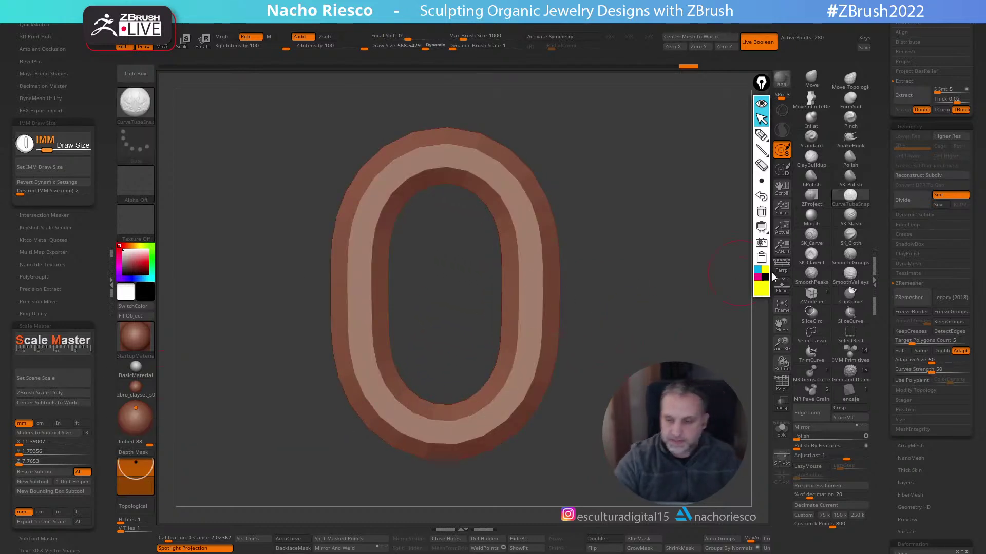
Mark the link's outer extremes, tube centre and inner opening ends with black pen dots, and clear the marks
click(762, 135)
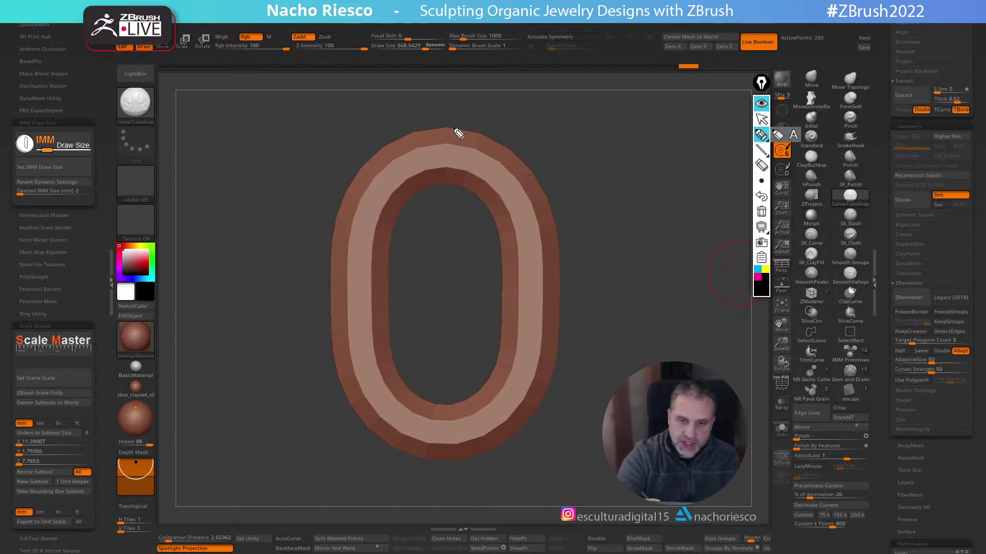
click(445, 458)
click(330, 298)
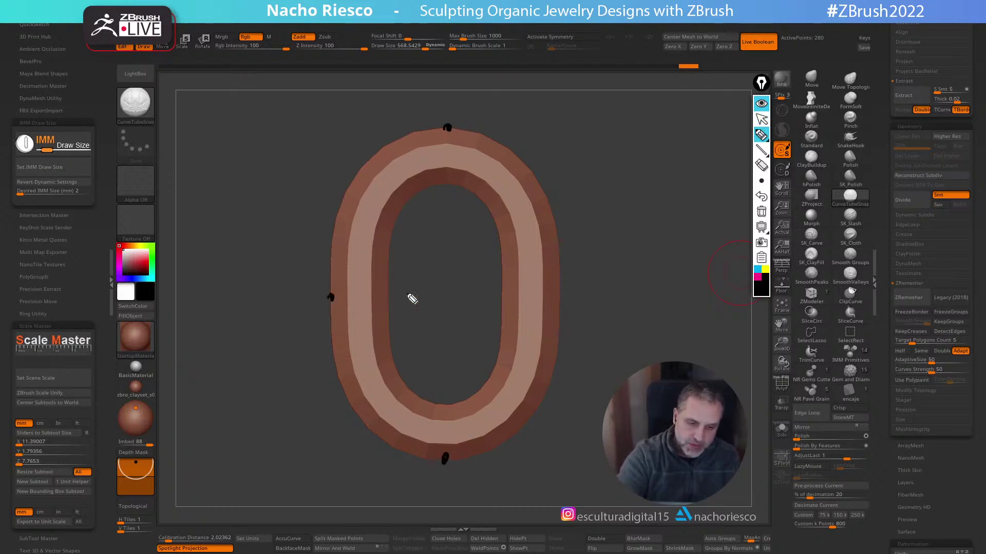
click(561, 306)
click(533, 305)
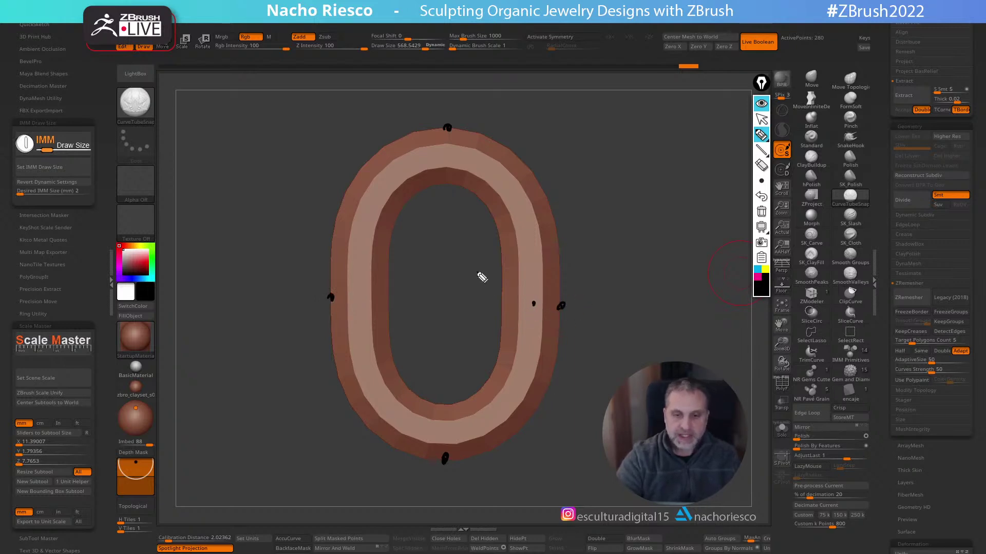
click(445, 185)
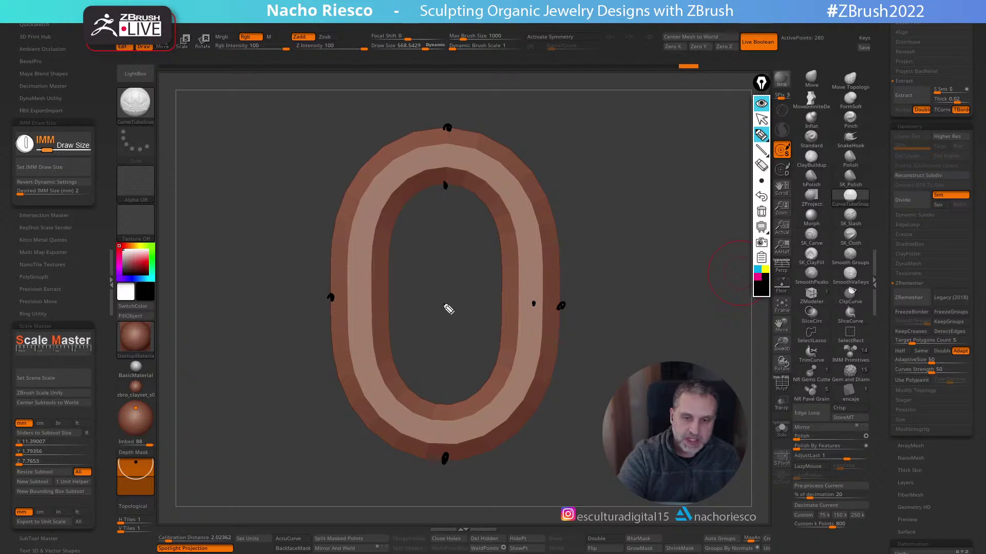
click(442, 399)
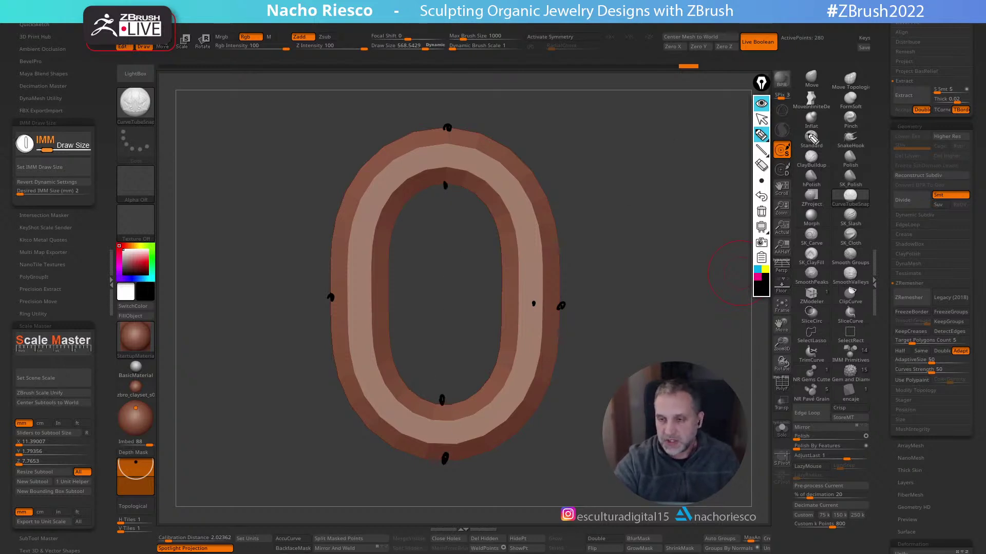
click(761, 119)
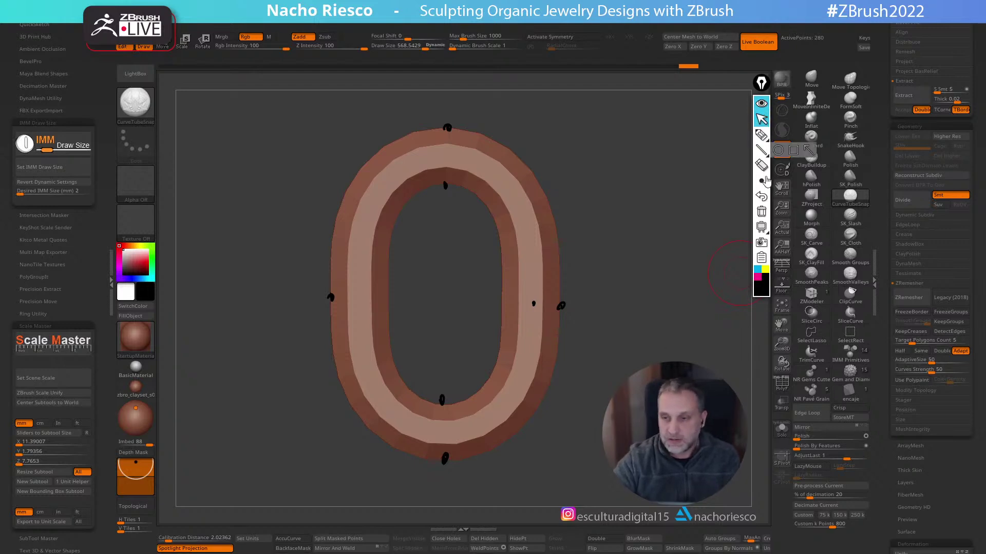
click(760, 212)
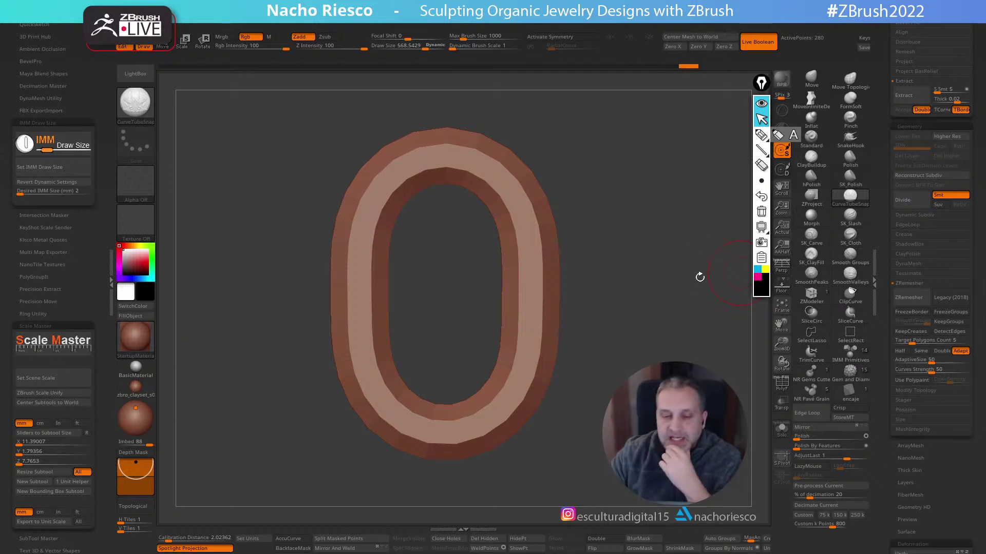
Import the Stream Skull Ring model as a new tool
drag(672, 306, 688, 341)
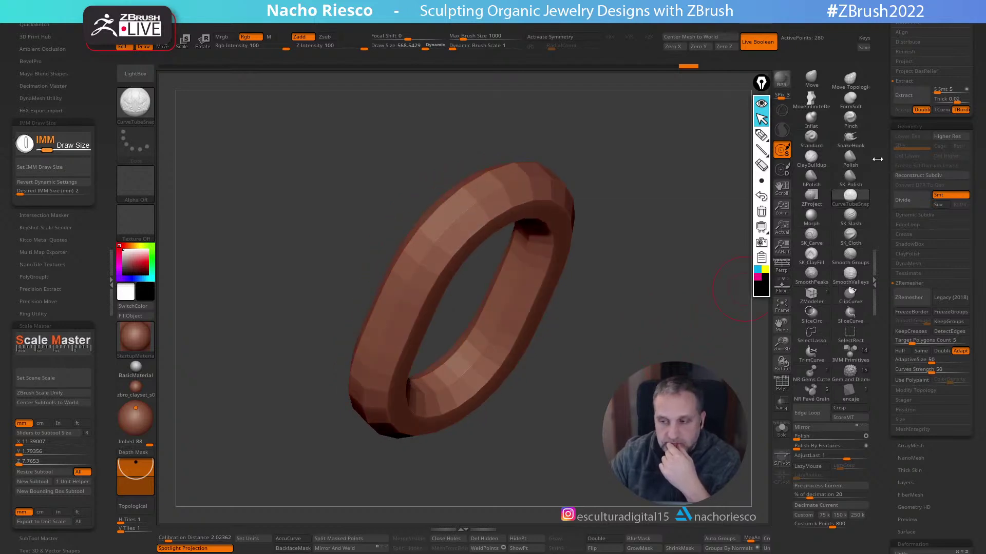
scroll(882, 144, up, 2)
scroll(879, 149, up, 3)
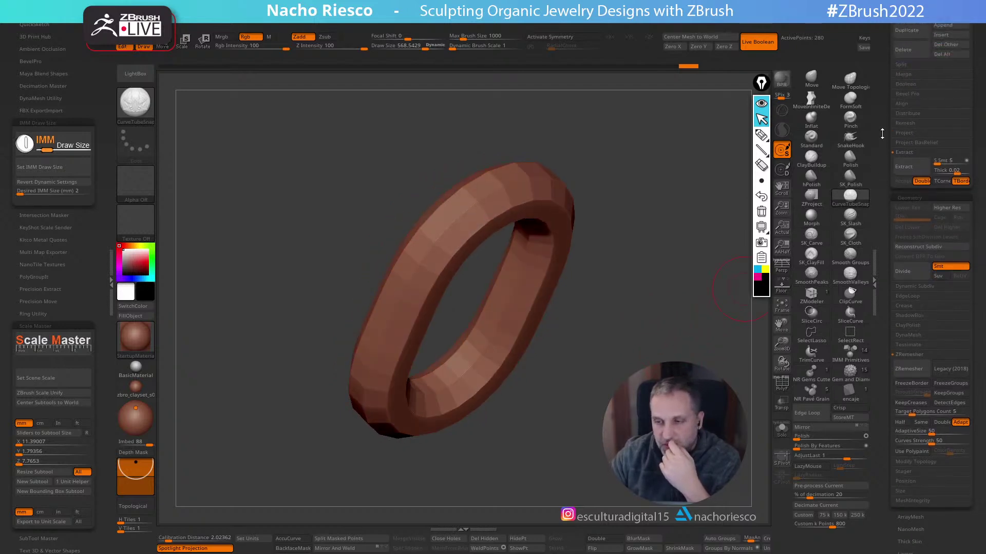
scroll(880, 146, up, 2)
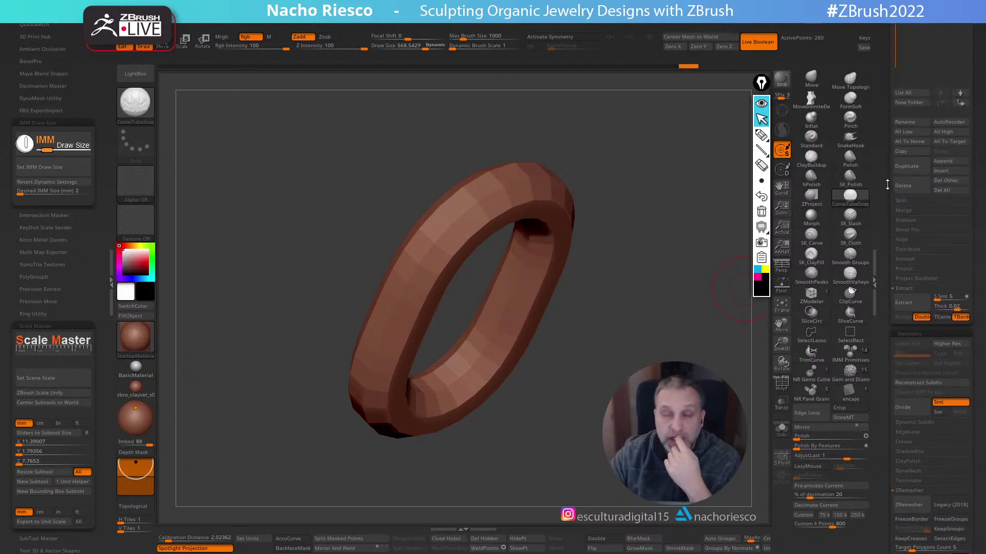
scroll(890, 174, up, 3)
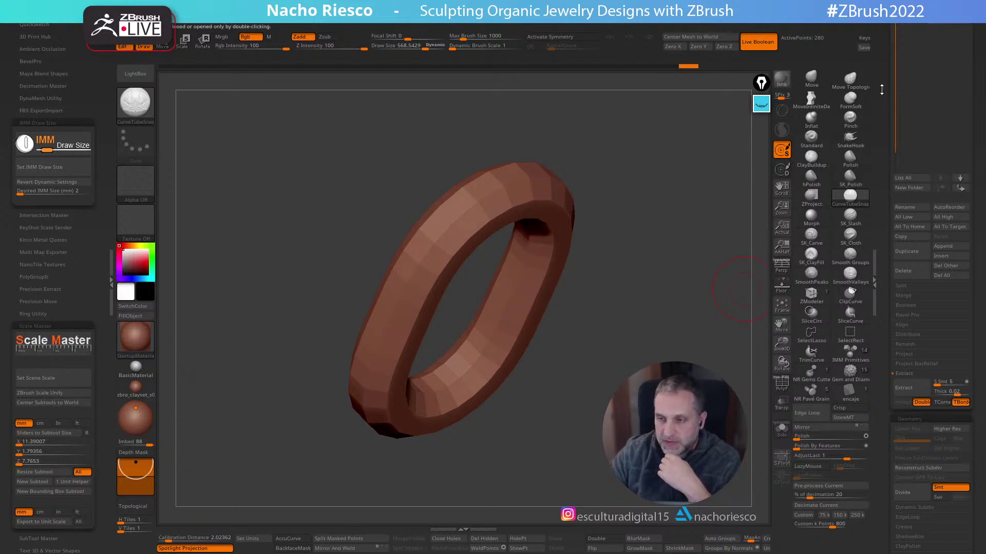
scroll(884, 148, up, 6)
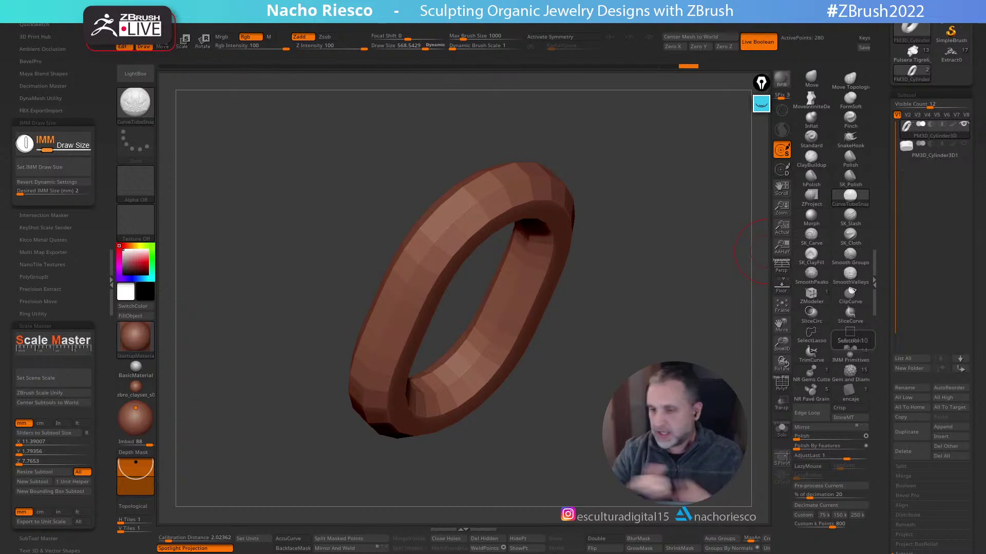
drag(887, 175, 885, 264)
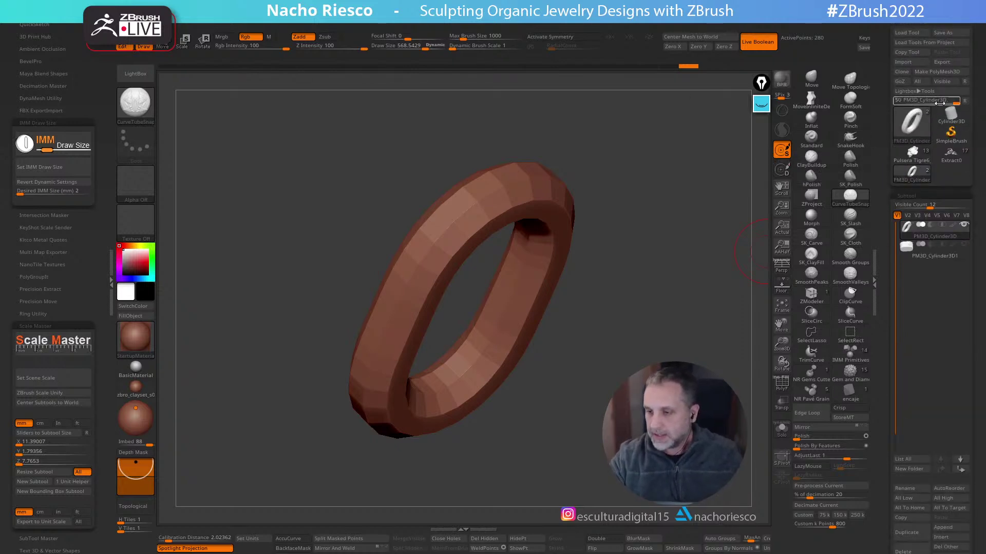
click(951, 115)
click(910, 62)
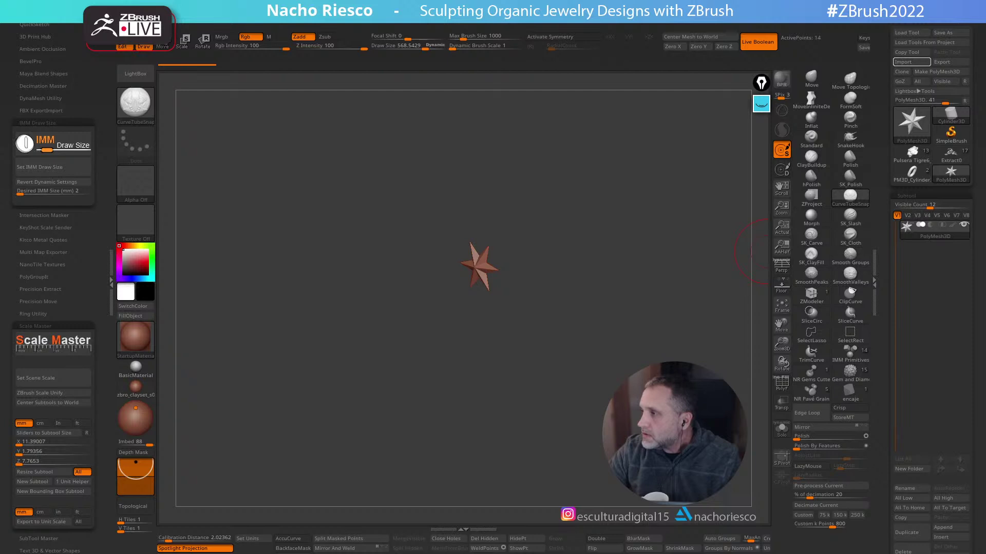
Examine the imported skull ring's band, finger opening and skull from several angles
drag(634, 270, 641, 229)
drag(626, 328, 703, 394)
drag(886, 398, 885, 290)
alt+drag(678, 421, 744, 338)
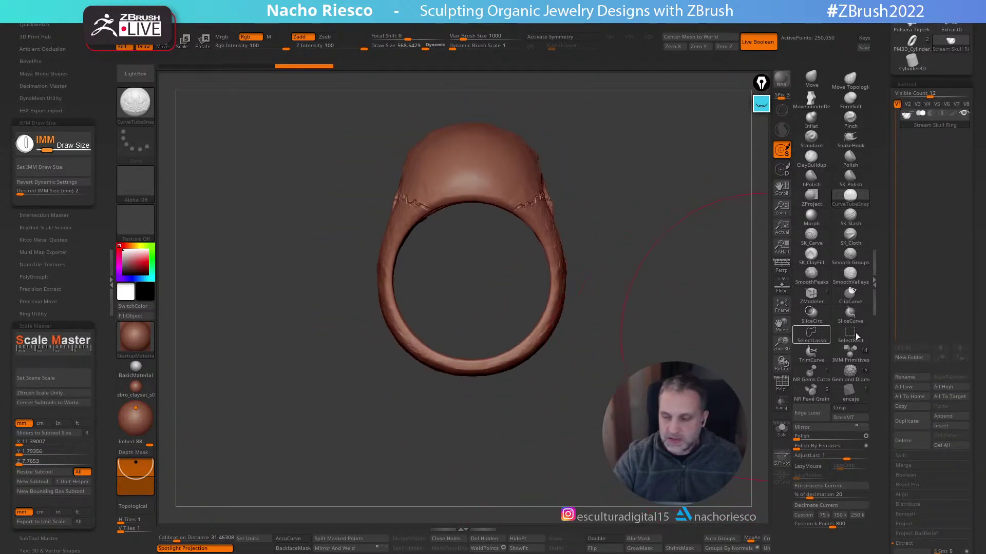
alt+drag(544, 355, 559, 378)
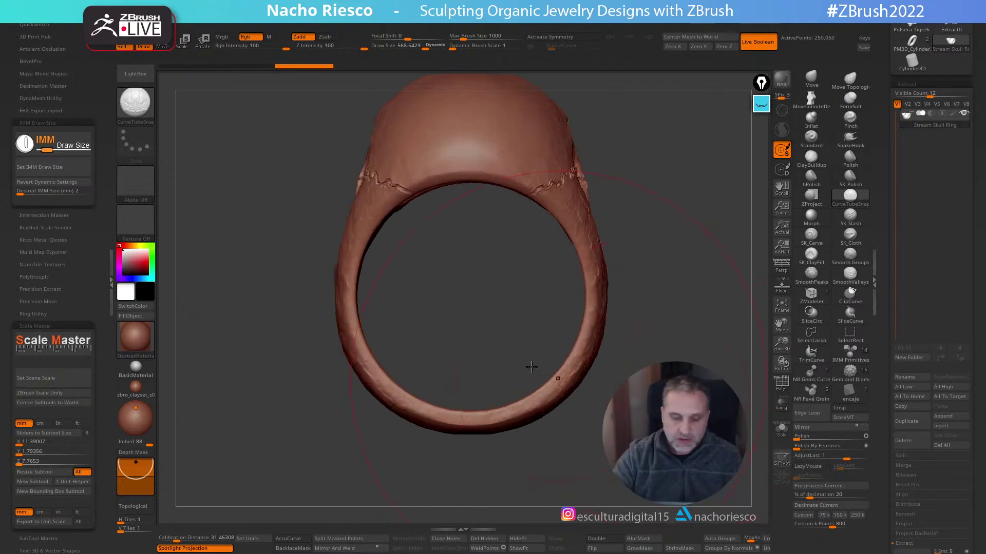
mouse_move(357, 308)
ctrl+shift+mouse_down()
mouse_move(583, 305)
mouse_move(469, 181)
mouse_move(462, 187)
ctrl+shift+mouse_up()
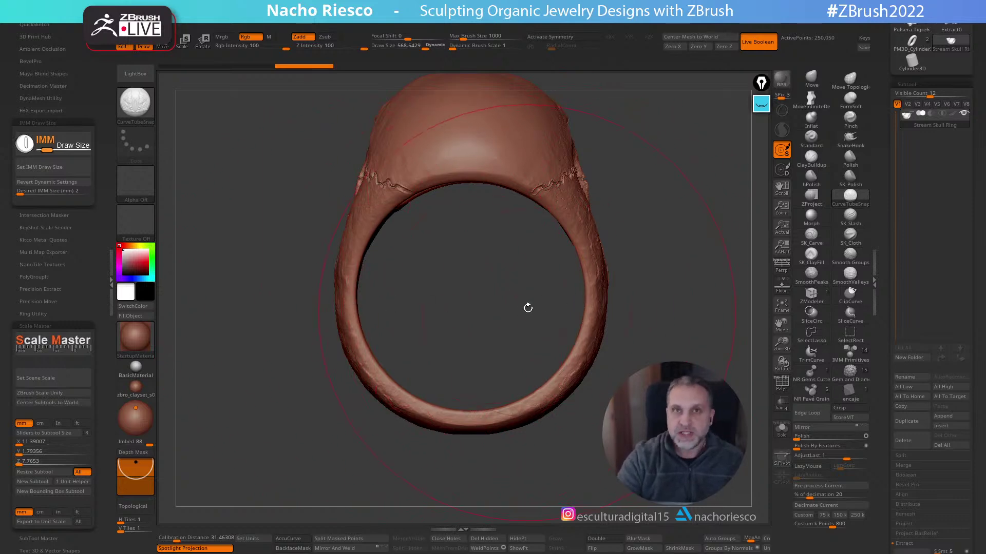
mouse_move(671, 306)
mouse_down()
mouse_move(695, 313)
mouse_move(587, 257)
mouse_up()
drag(613, 222, 759, 210)
mouse_move(764, 119)
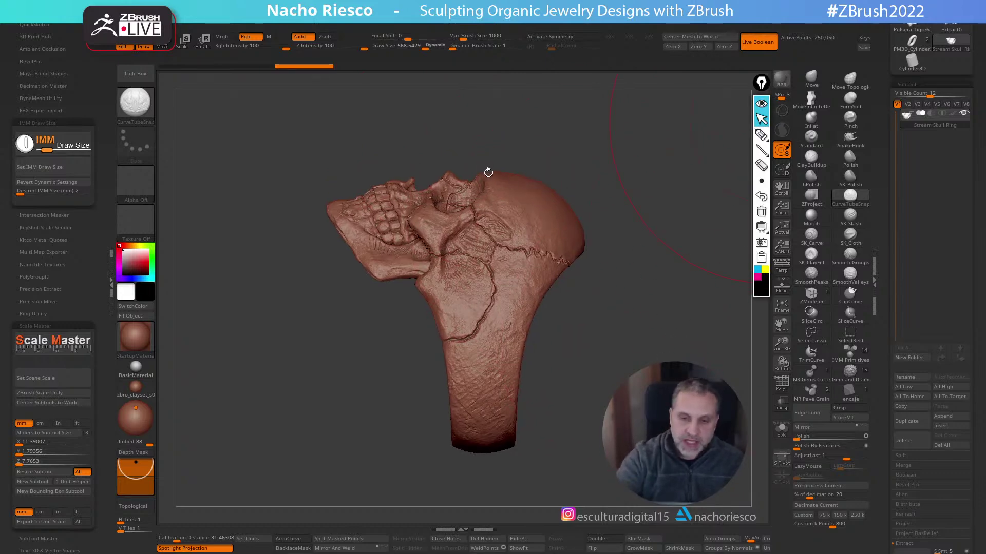
mouse_move(667, 336)
mouse_down()
mouse_move(596, 319)
mouse_move(714, 334)
mouse_move(688, 311)
mouse_move(719, 303)
mouse_up()
Draw three black pen lines across the skull ring to illustrate its dimensions, and clear them
mouse_move(766, 160)
click(761, 135)
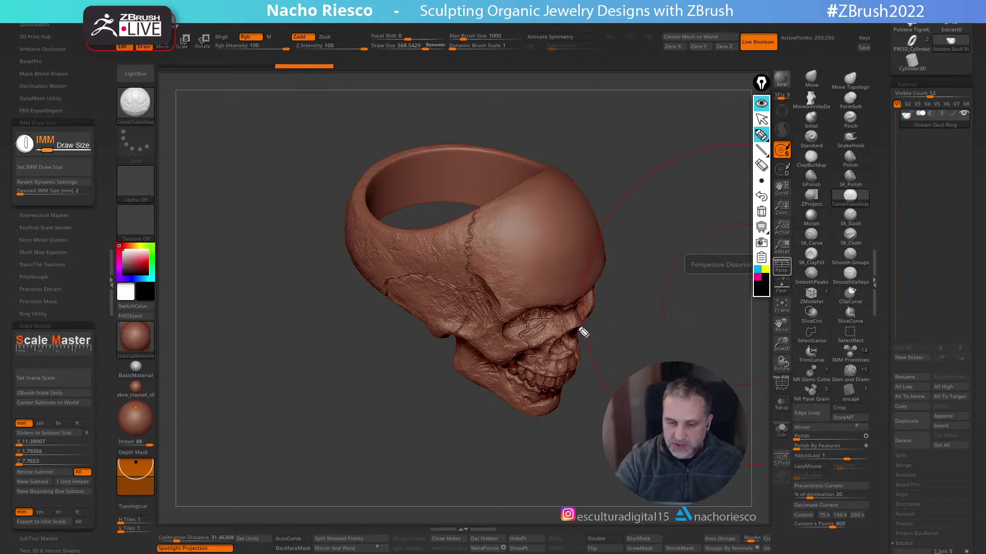
drag(581, 326, 369, 176)
drag(397, 292, 536, 176)
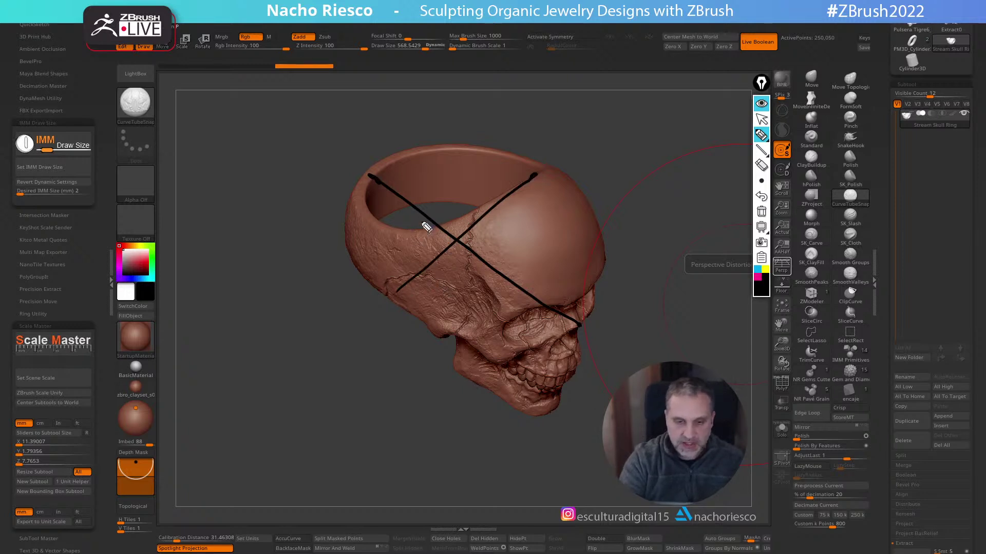
drag(515, 187, 463, 375)
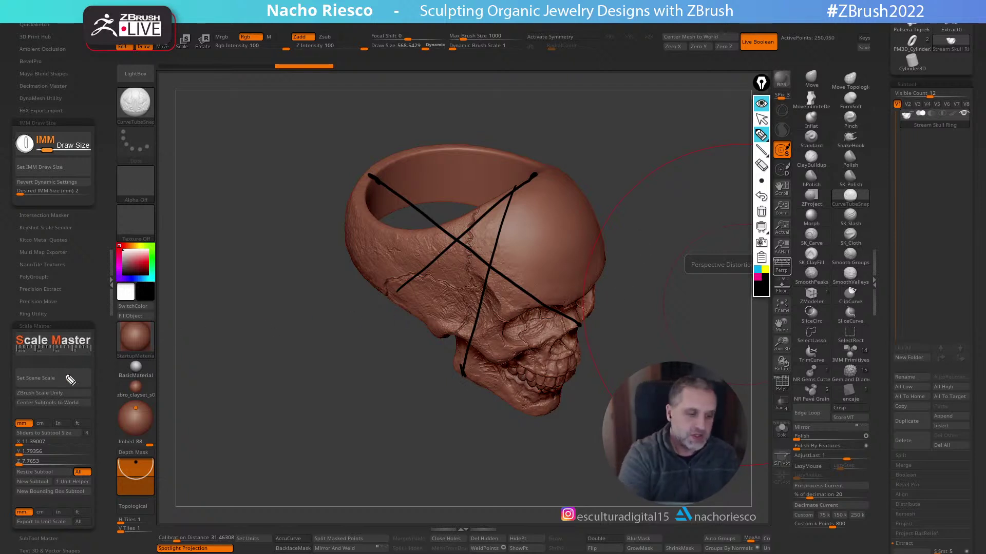
click(762, 212)
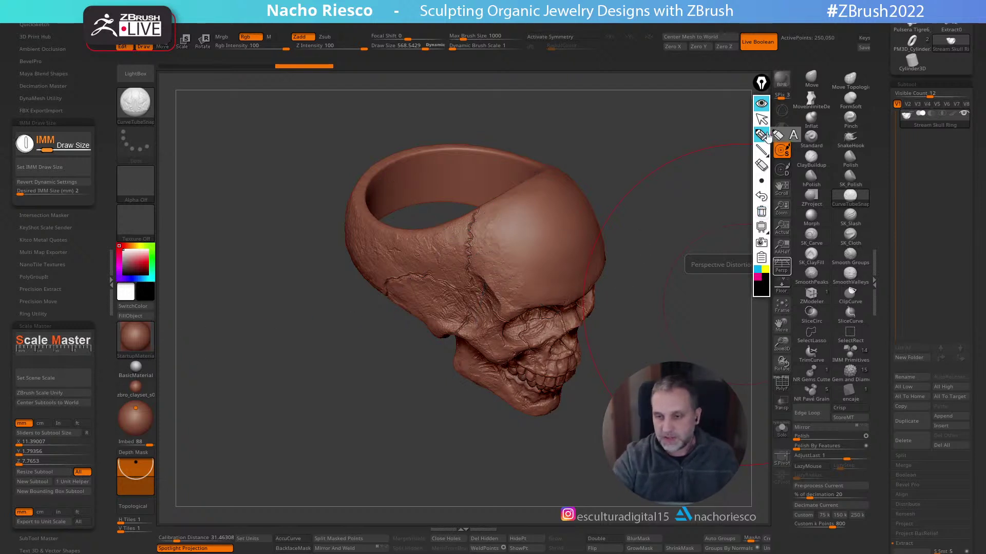
click(761, 119)
Set the skull ring's scene scale in Scale Master to 23.32 x 28.47 x 31.10 mm
mouse_move(662, 264)
mouse_down()
mouse_move(673, 308)
mouse_move(612, 380)
mouse_up()
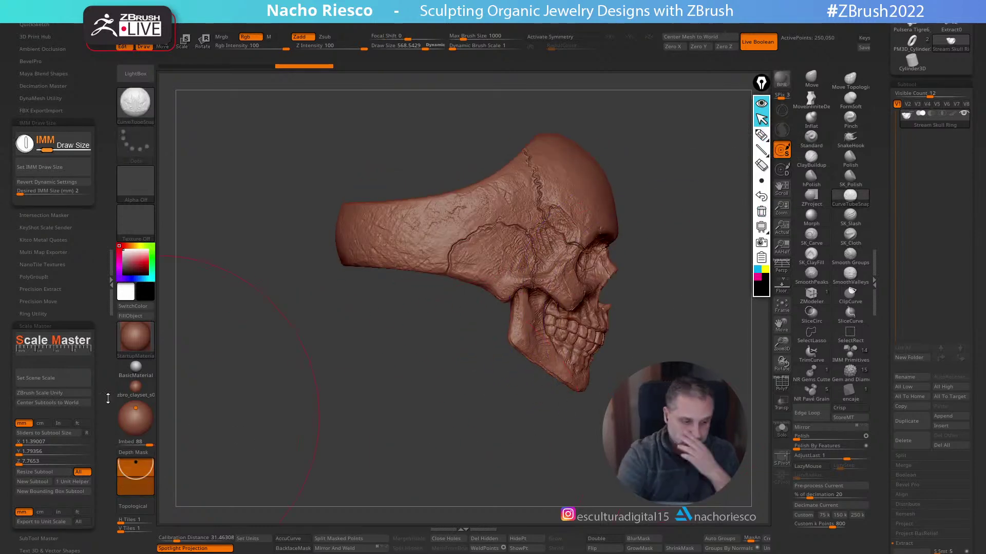
click(70, 379)
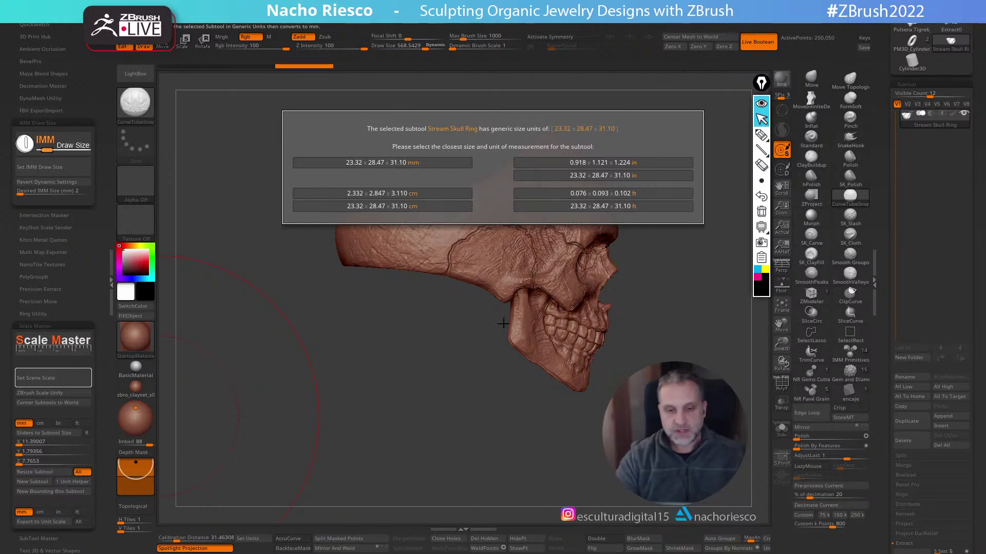
click(436, 163)
Append a cylinder to the skull ring as a subtool and scale it uniformly by about 0.807 over the finger opening
shift+drag(513, 416, 509, 508)
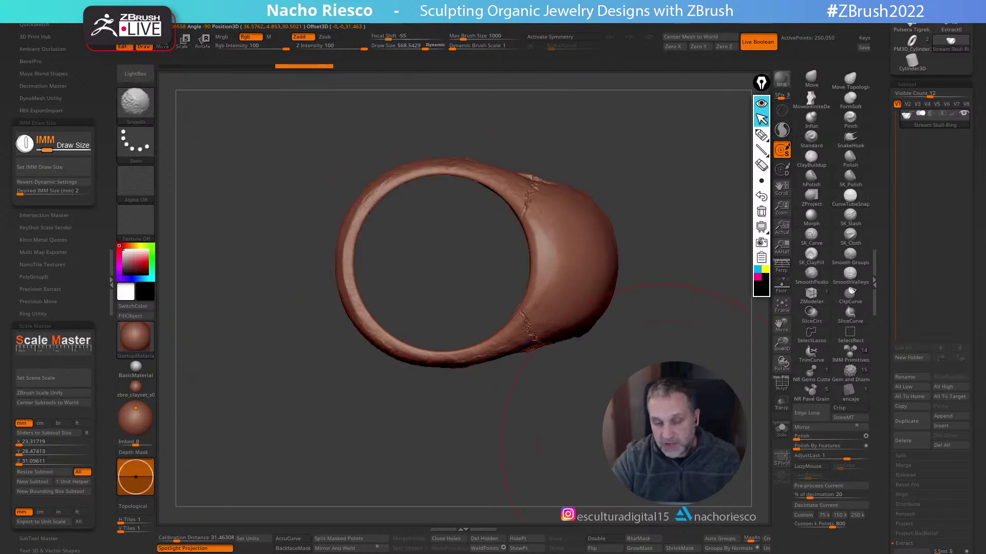
click(950, 417)
click(590, 435)
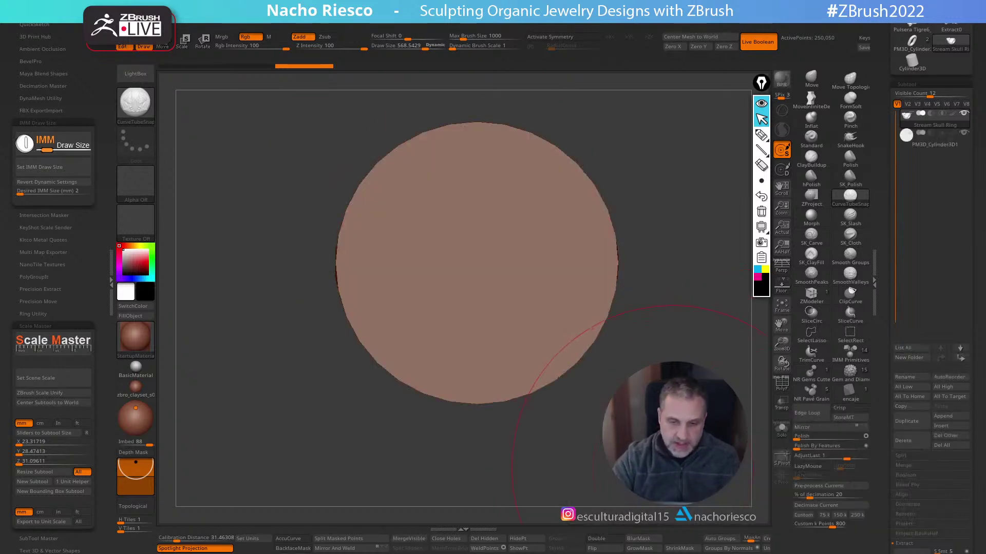
key(w)
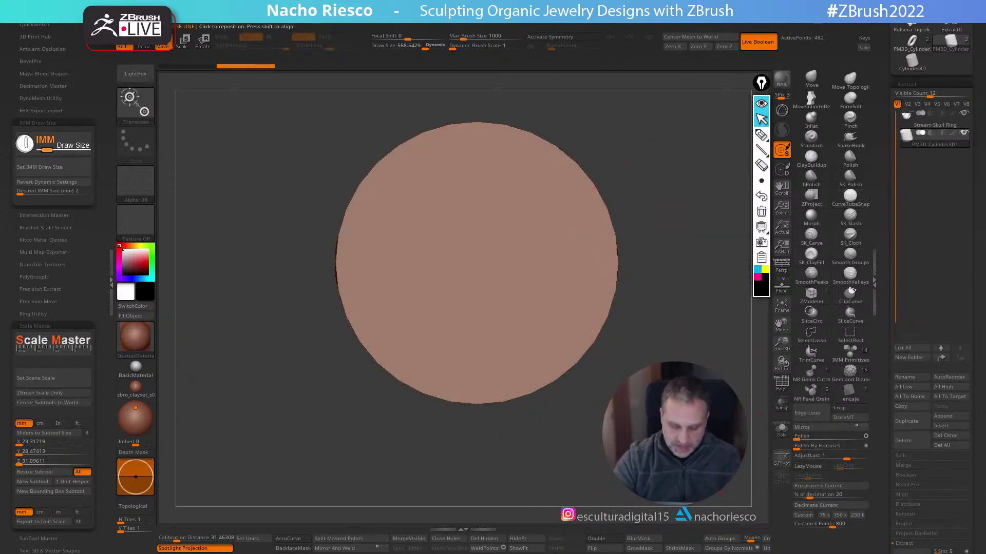
click(782, 110)
drag(450, 294, 468, 286)
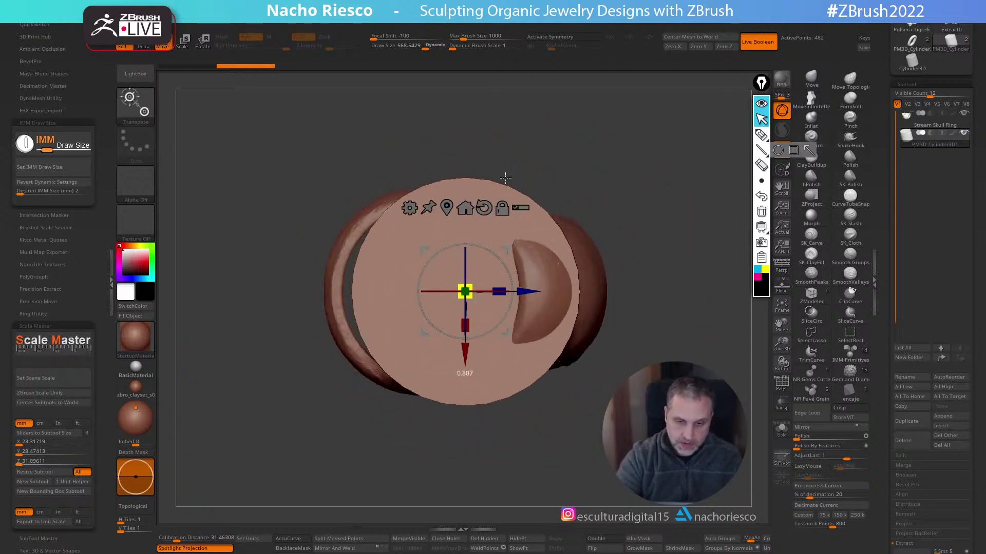
Move the cylinder into the skull ring's band opening and stretch it lengthwise so it extends well beyond the band
drag(532, 292, 481, 292)
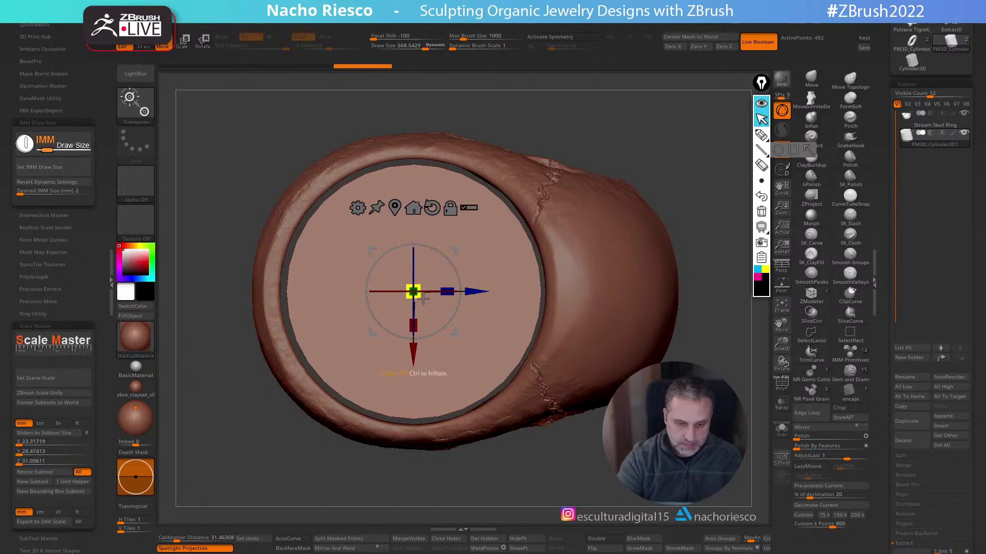
key(b)
key(c)
key(t)
drag(669, 216, 513, 221)
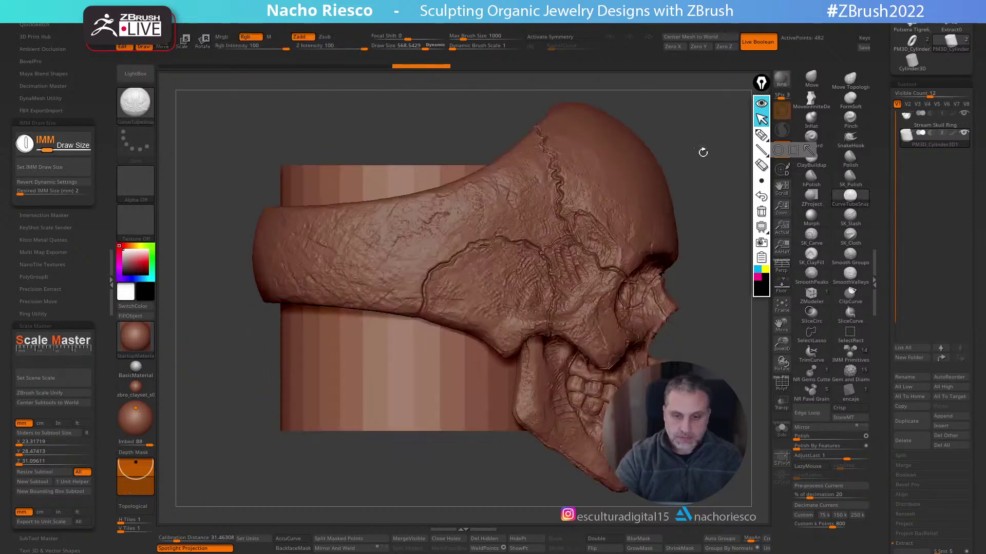
key(w)
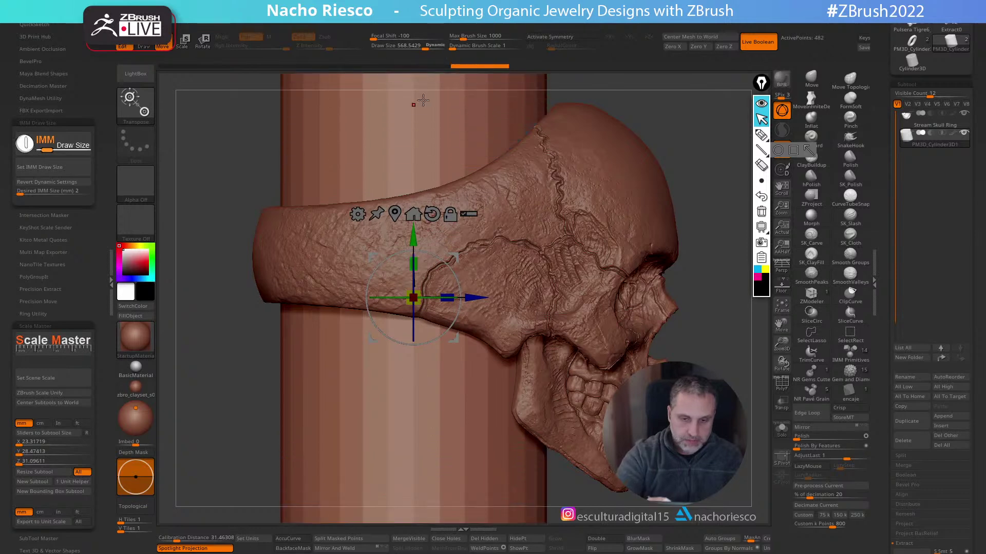
drag(683, 216, 687, 360)
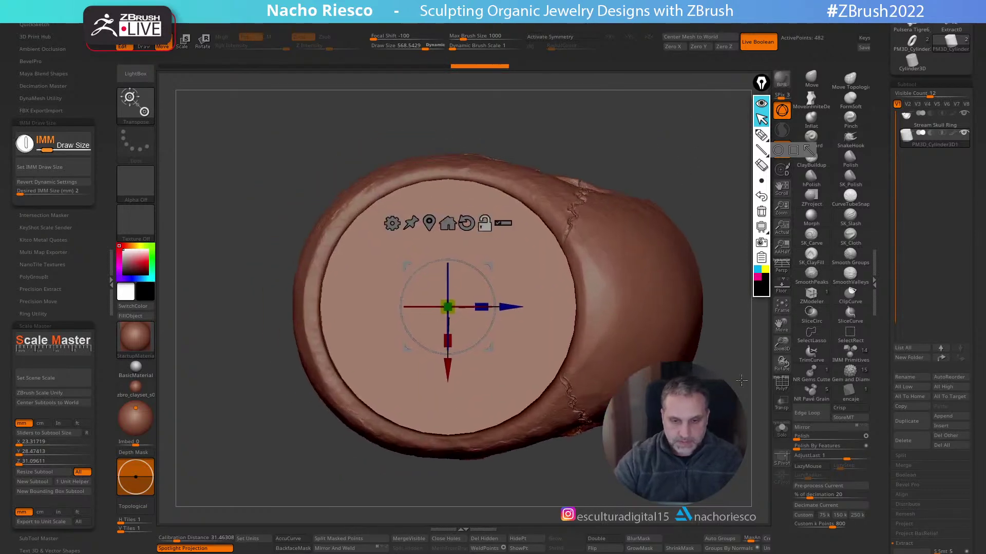
Fit the cylinder's size and position to the ring's inner opening with transparent display on, restoring opaque display when done
click(781, 404)
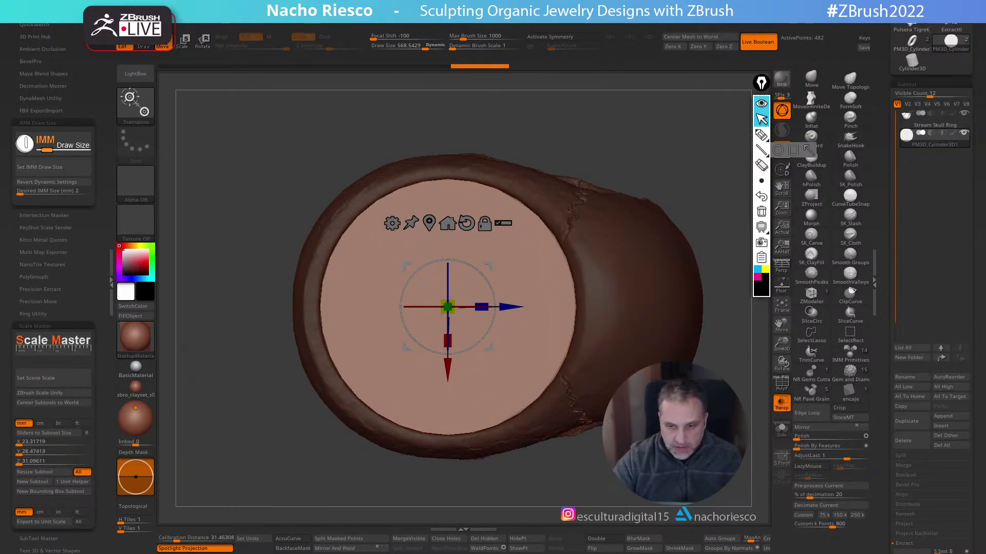
drag(448, 307, 461, 316)
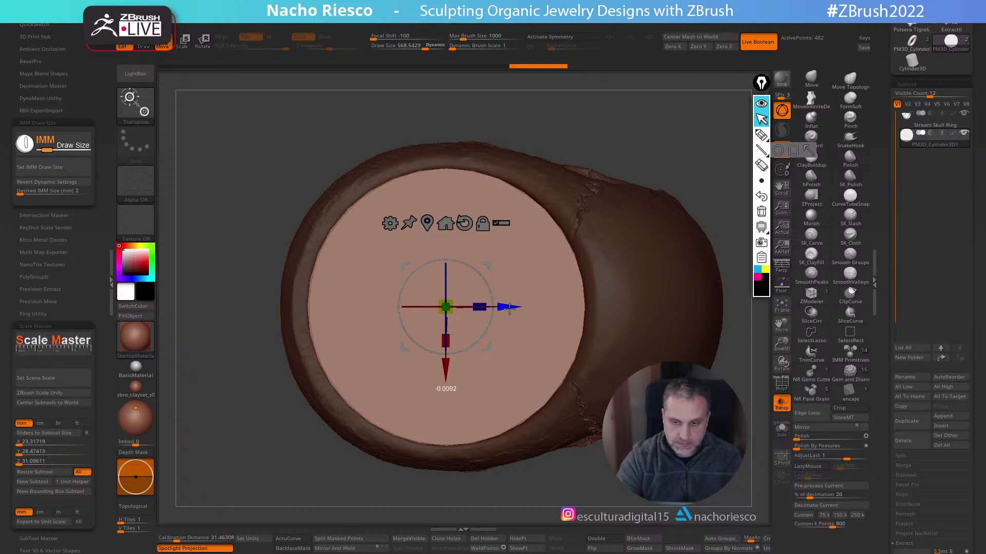
drag(448, 307, 455, 311)
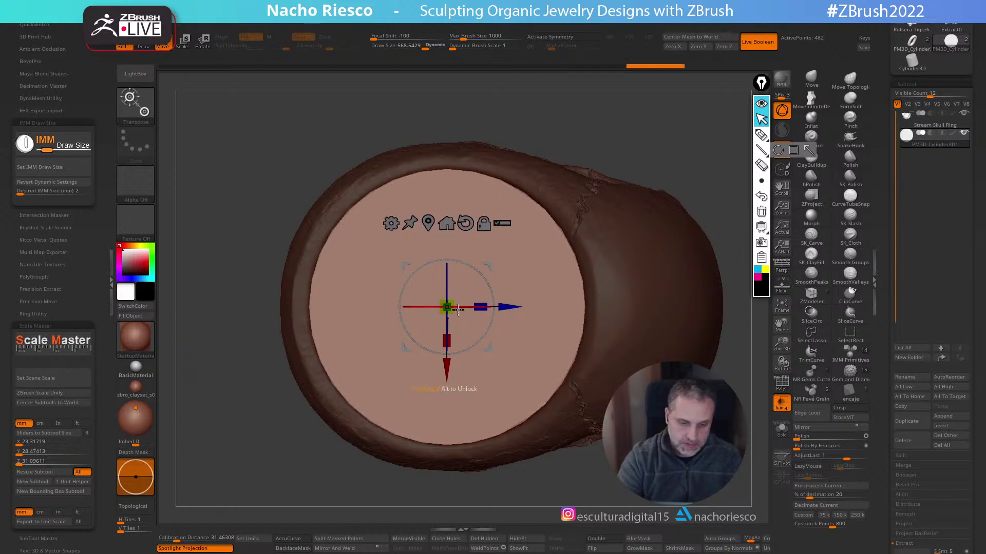
key(q)
shift+drag(563, 458, 708, 446)
click(850, 195)
key(f)
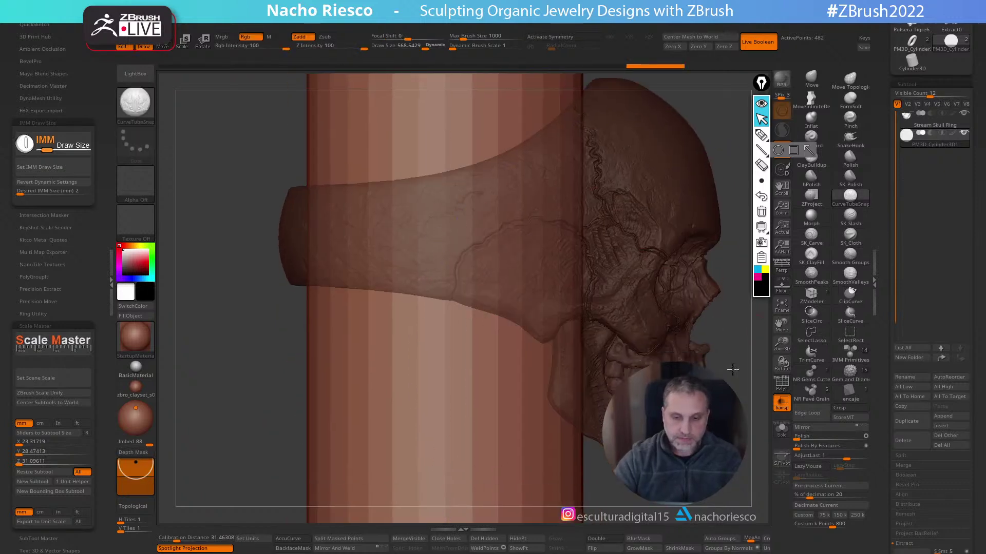
click(781, 403)
drag(642, 411, 683, 426)
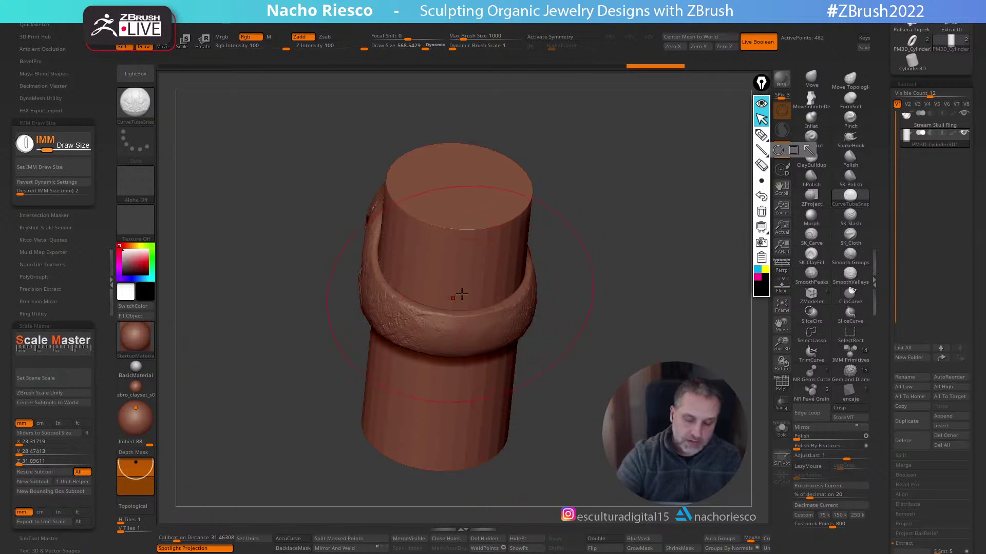
drag(596, 315, 617, 336)
Set the scene scale from the cylinder subtool, choosing the 19.44 x 39.40 x 19.44 mm option
mouse_move(925, 145)
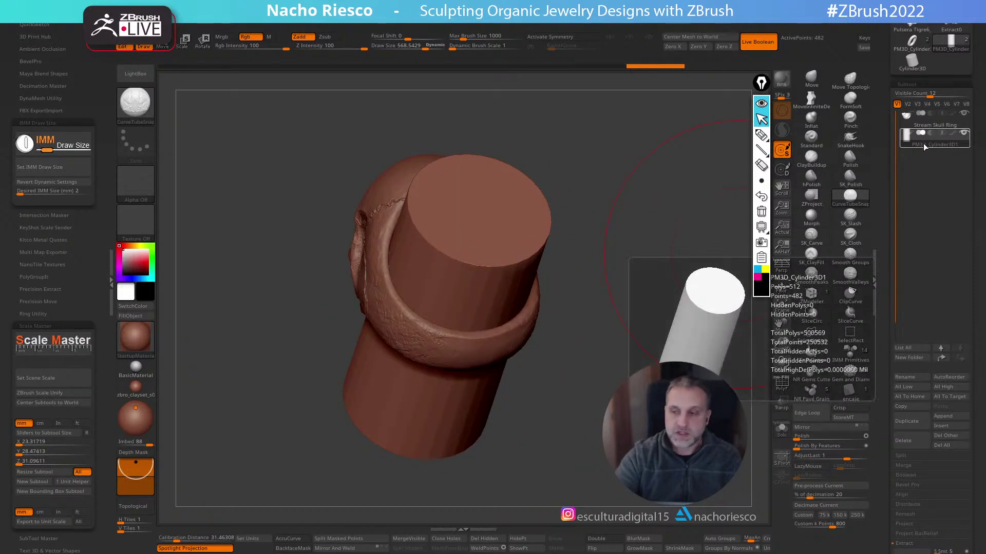
click(63, 377)
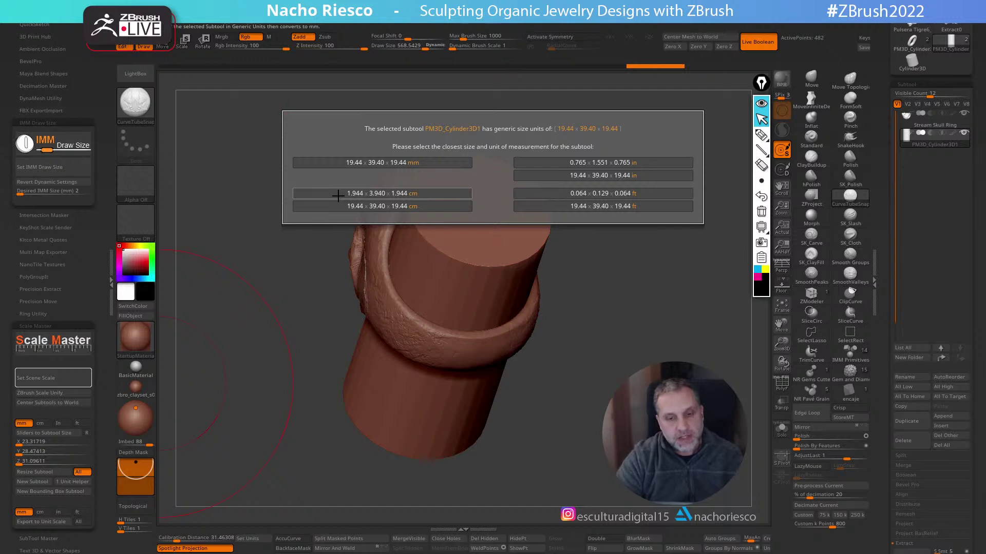
click(396, 164)
Lock the size ratio, set the cylinder's X size to 21 mm, and resize all subtools to match
click(65, 444)
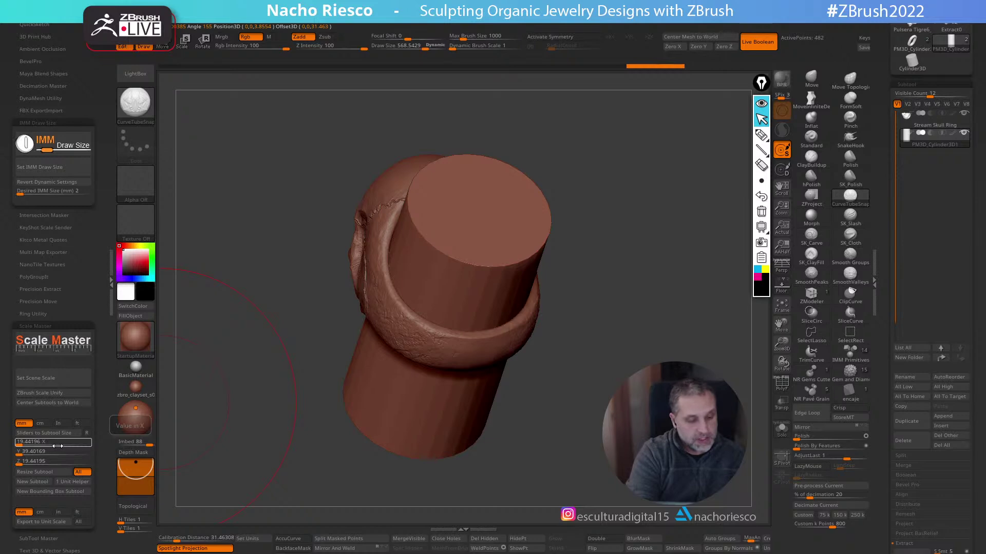
double_click(66, 443)
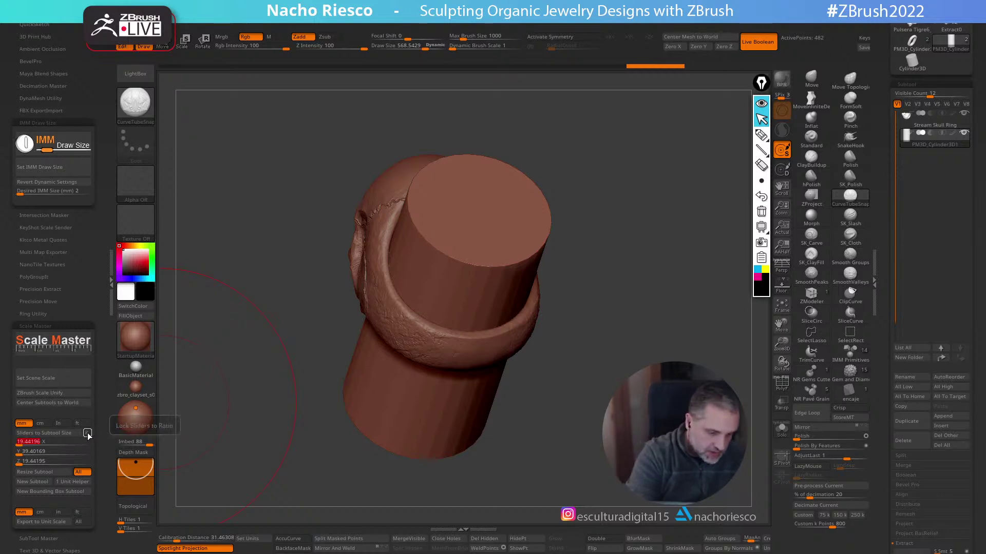
click(87, 434)
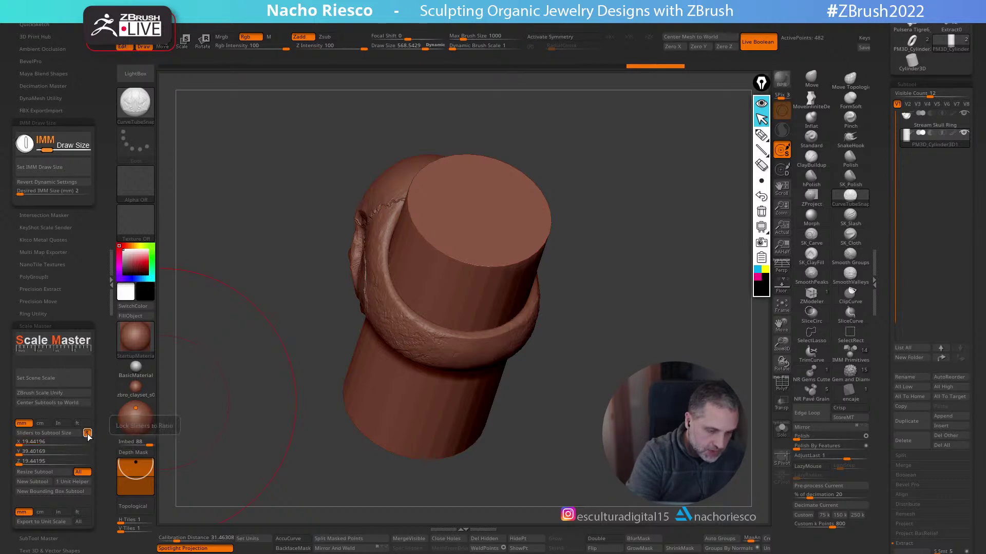
click(88, 434)
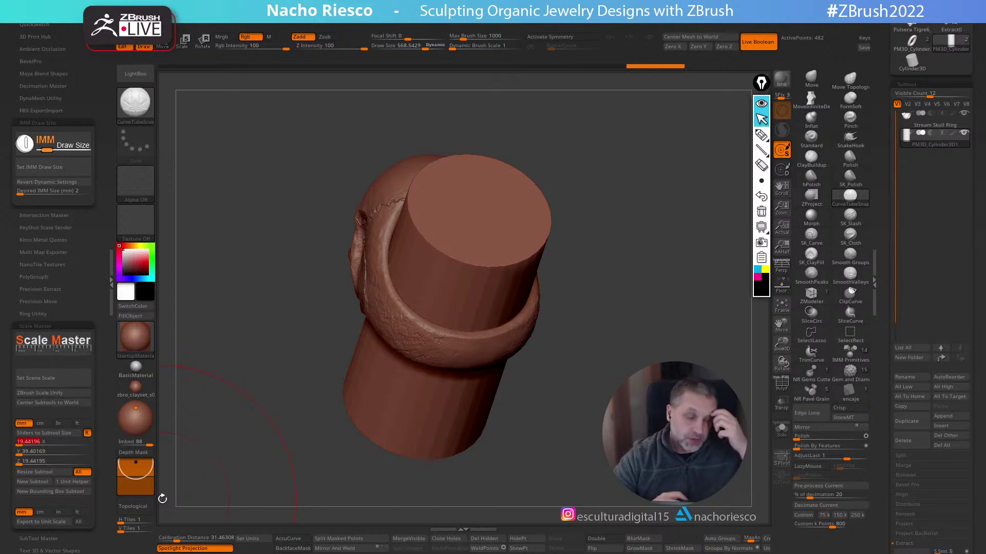
text(21)
key(Return)
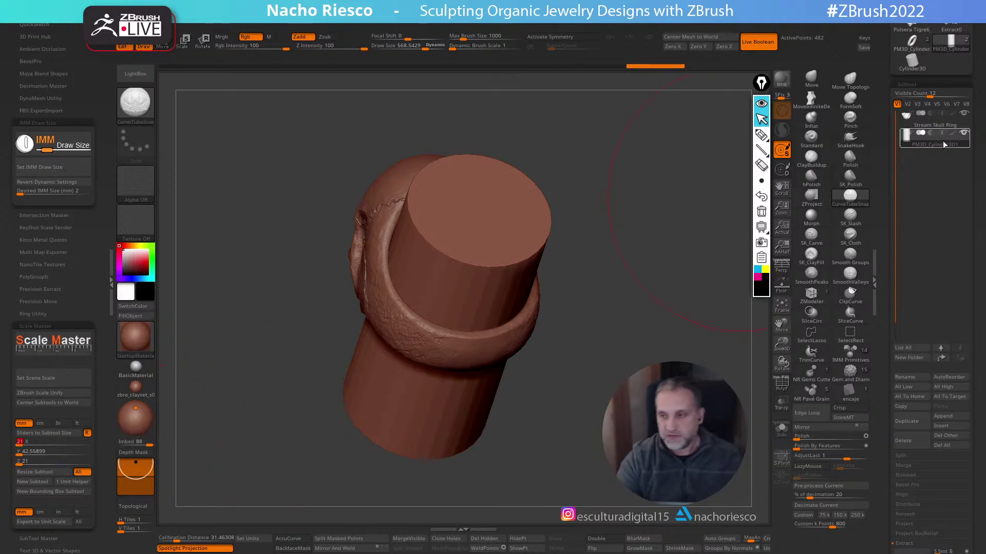
mouse_move(933, 145)
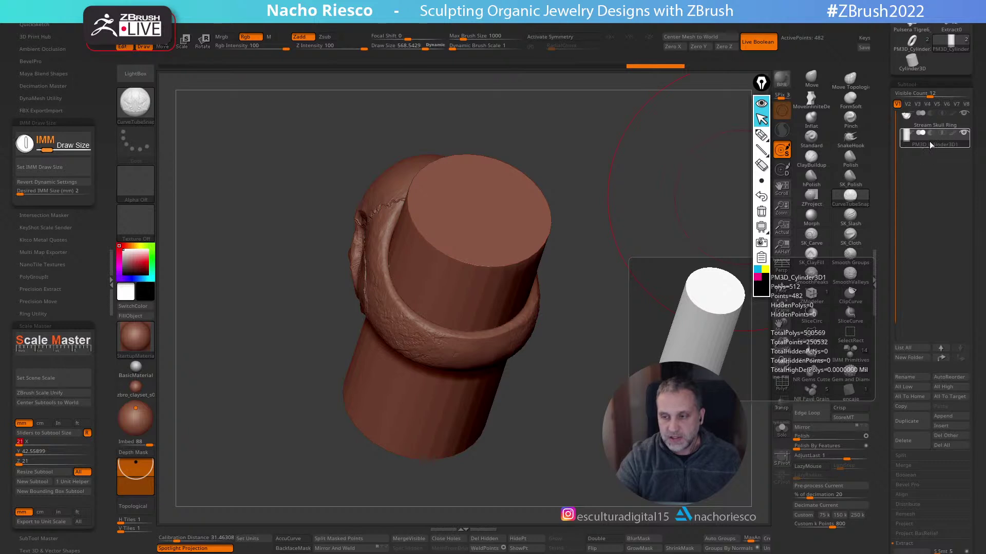
mouse_move(916, 124)
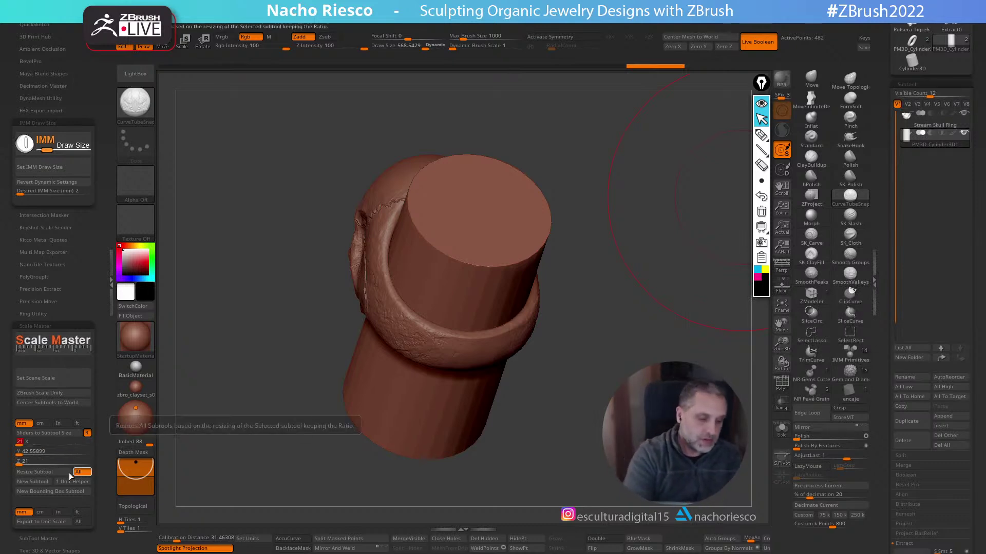
click(48, 472)
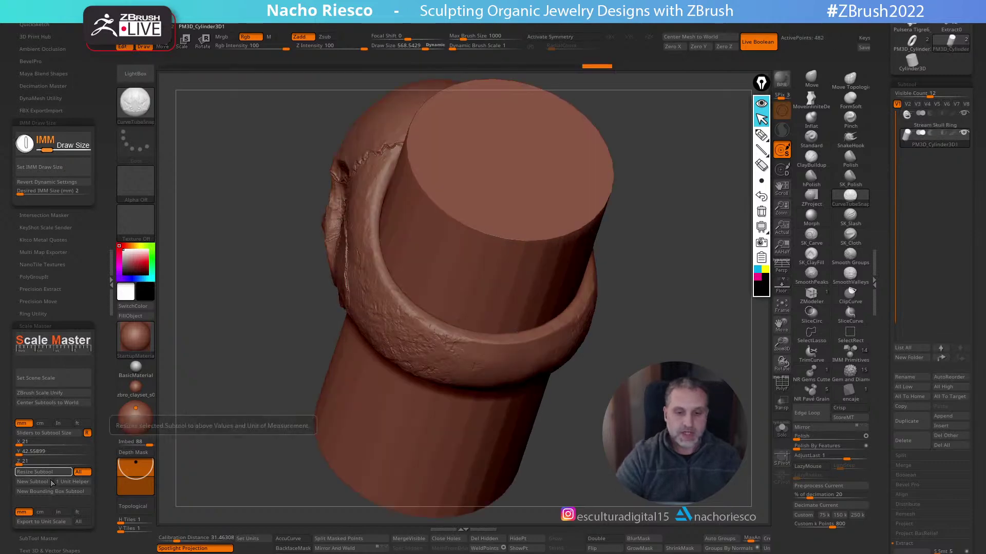
Select the Stream Skull Ring subtool and duplicate it
drag(606, 457, 570, 452)
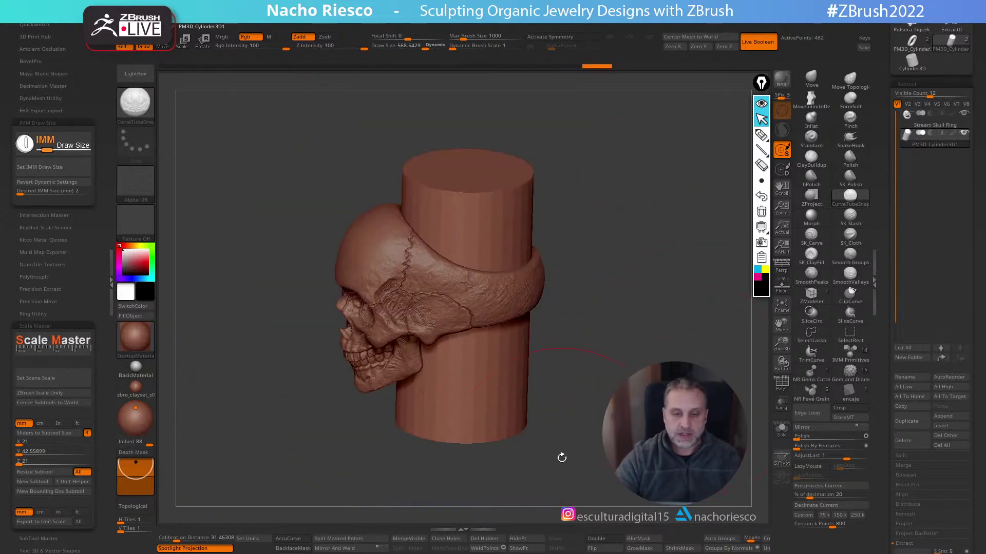
click(932, 121)
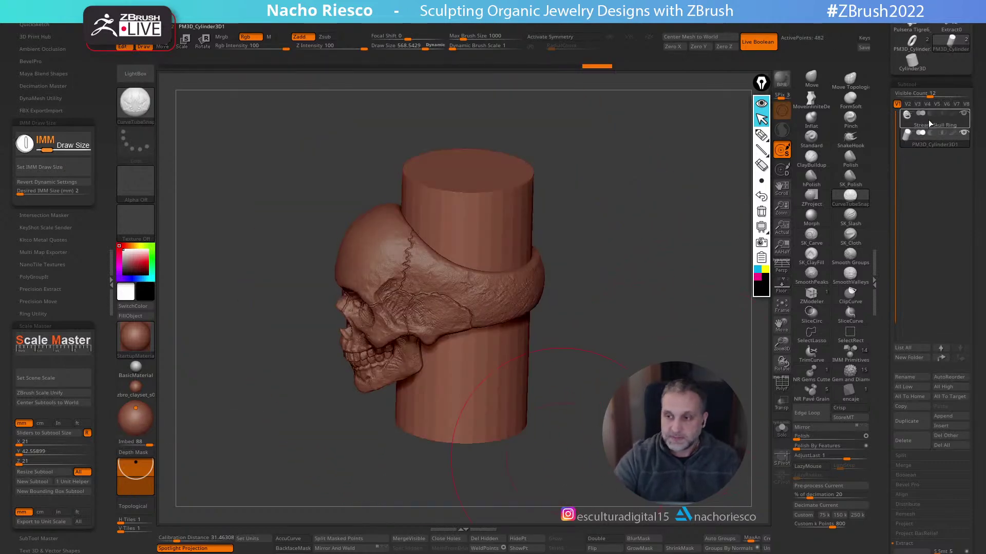
click(911, 421)
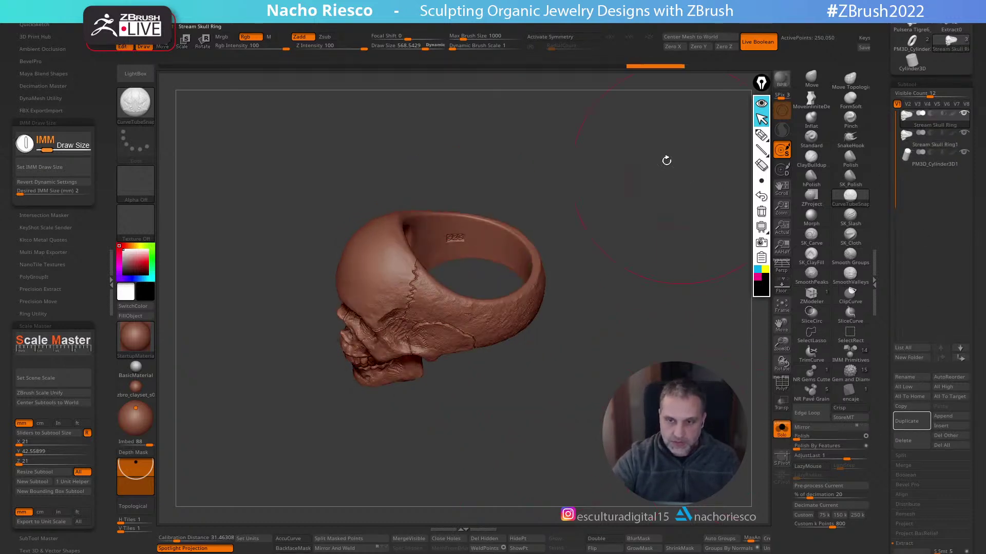
Revert the original skull ring to its earlier size through the undo history and show both rings together with the cylinder hidden
mouse_move(649, 67)
mouse_down()
mouse_move(409, 79)
mouse_move(436, 72)
mouse_move(185, 73)
mouse_move(291, 67)
mouse_up()
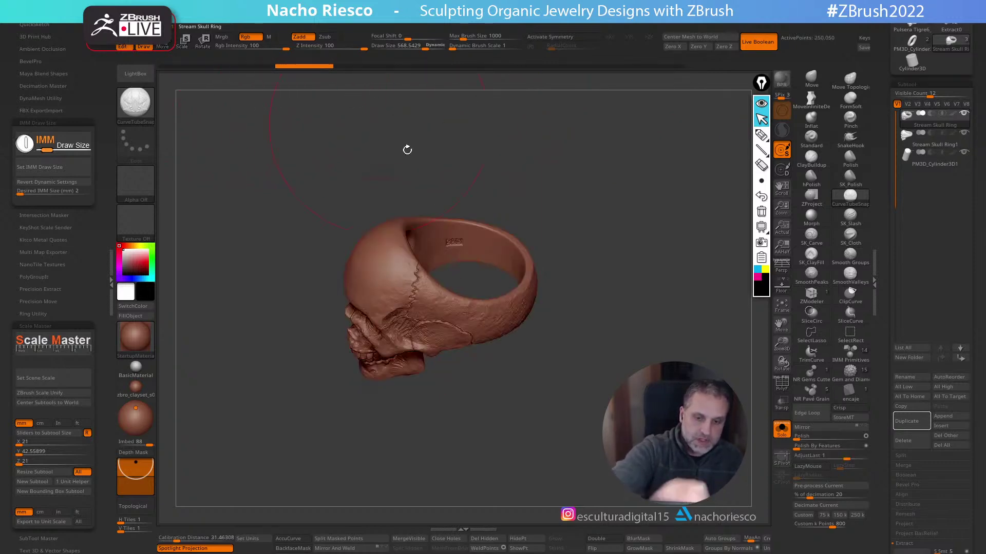
click(782, 429)
shift+drag(720, 406, 719, 456)
click(850, 195)
click(964, 152)
key(f)
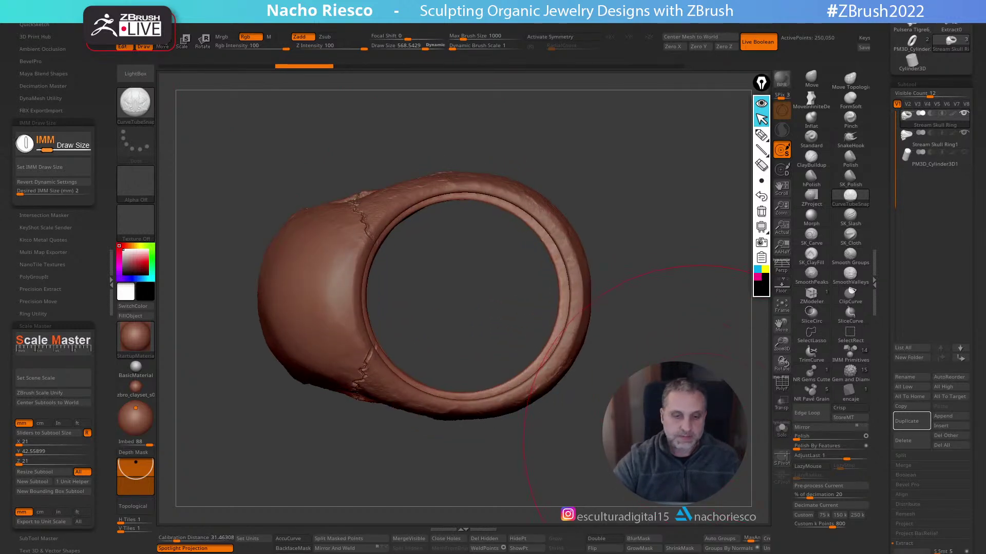
drag(729, 470, 683, 457)
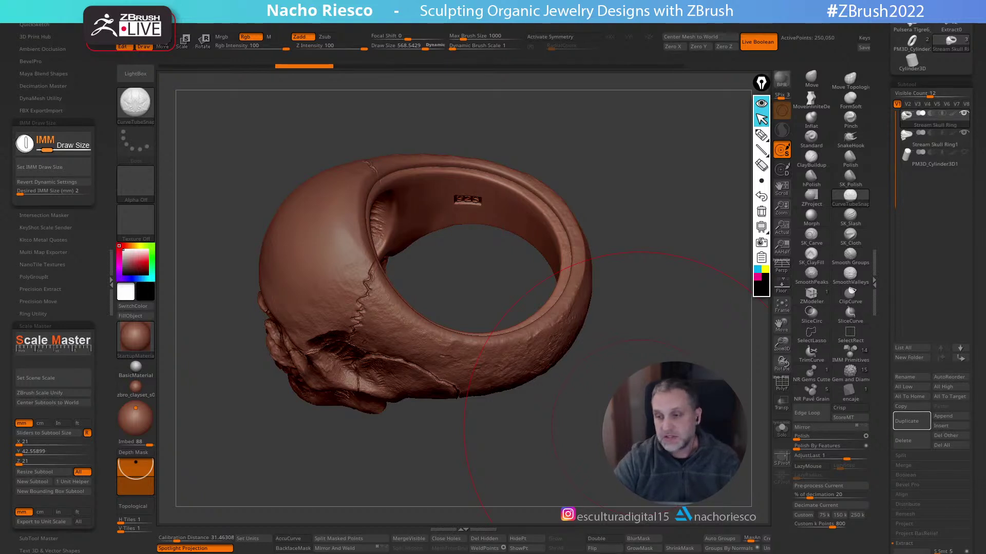
Switch to the browser and look over the YouTube channel's Skull Rings live-stream recordings, parts 1 to 3
mouse_move(924, 162)
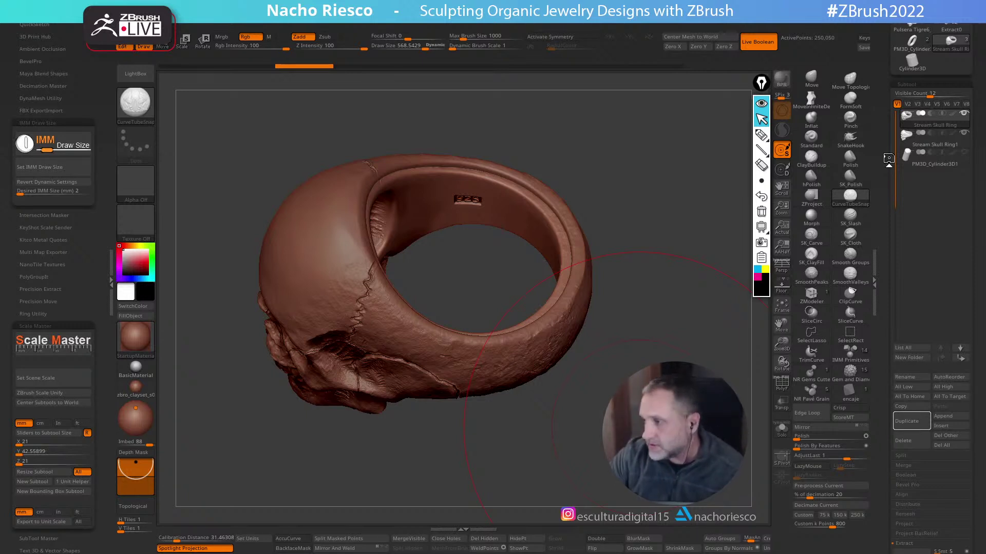
drag(627, 411, 606, 426)
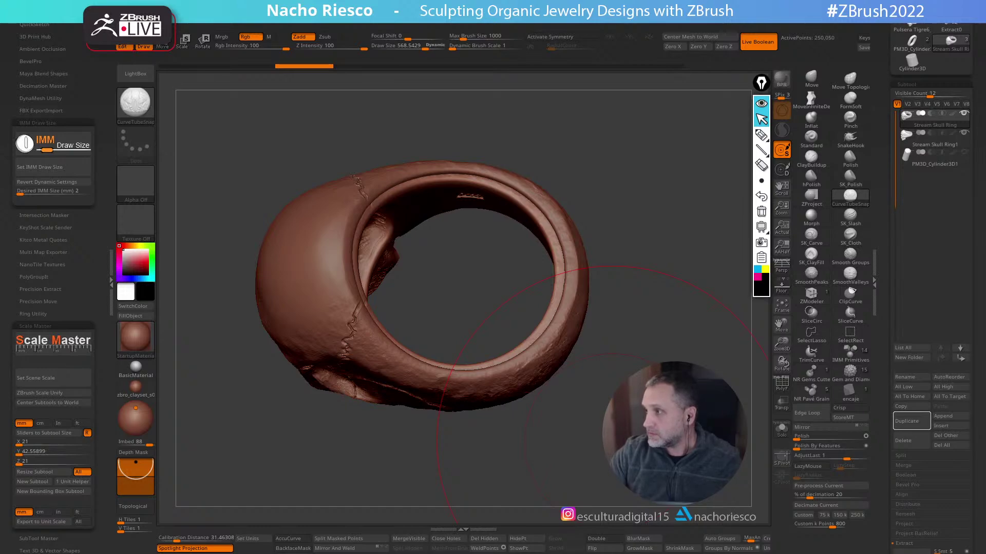
drag(983, 162, 360, 74)
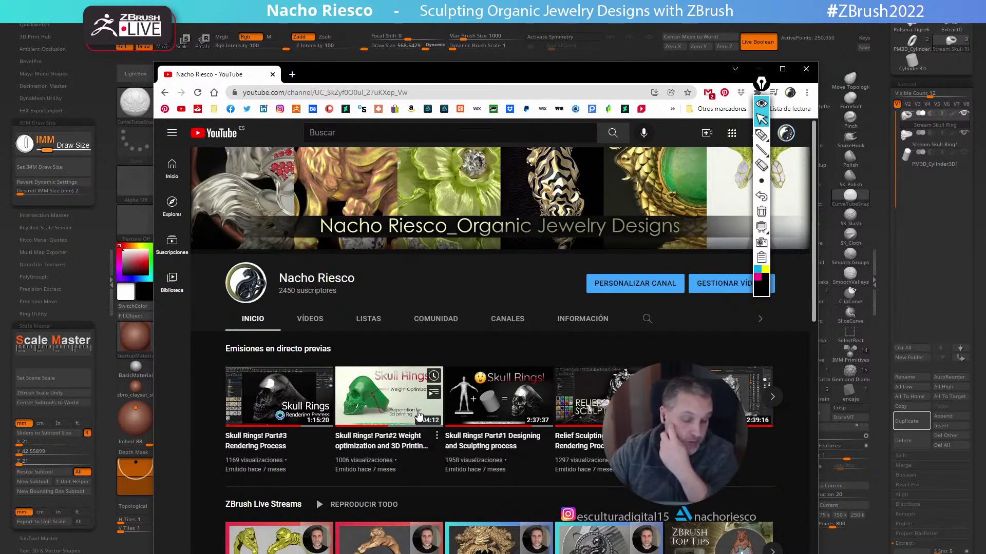
drag(490, 77, 520, 410)
mouse_move(689, 290)
mouse_down()
mouse_move(683, 199)
mouse_move(668, 236)
mouse_move(682, 278)
mouse_move(676, 293)
mouse_up()
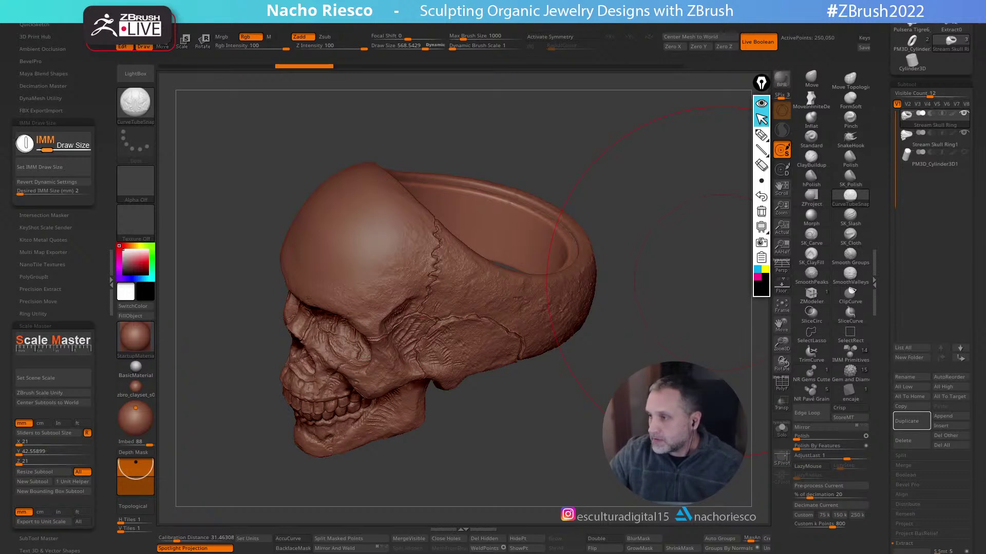
drag(679, 329, 628, 480)
drag(662, 416, 691, 303)
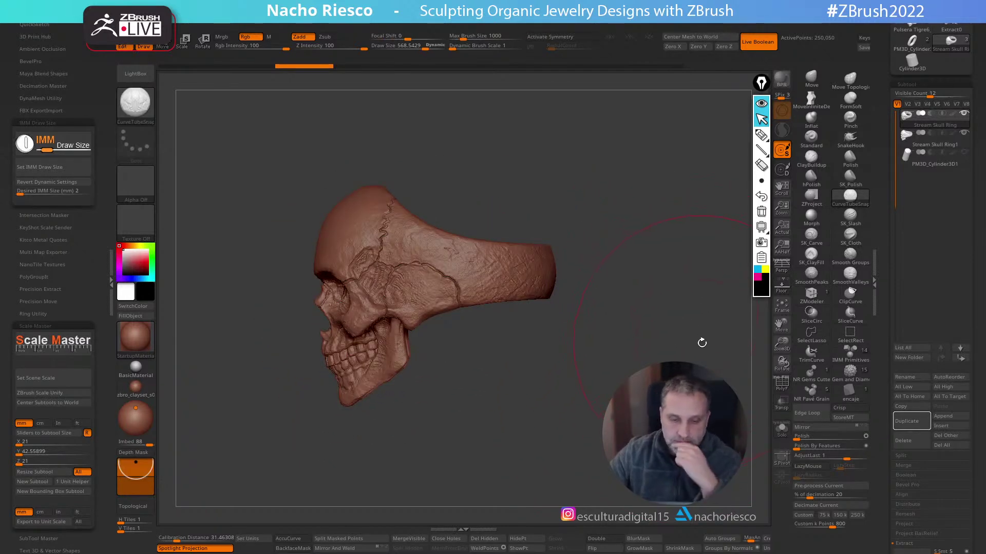
drag(706, 345, 707, 369)
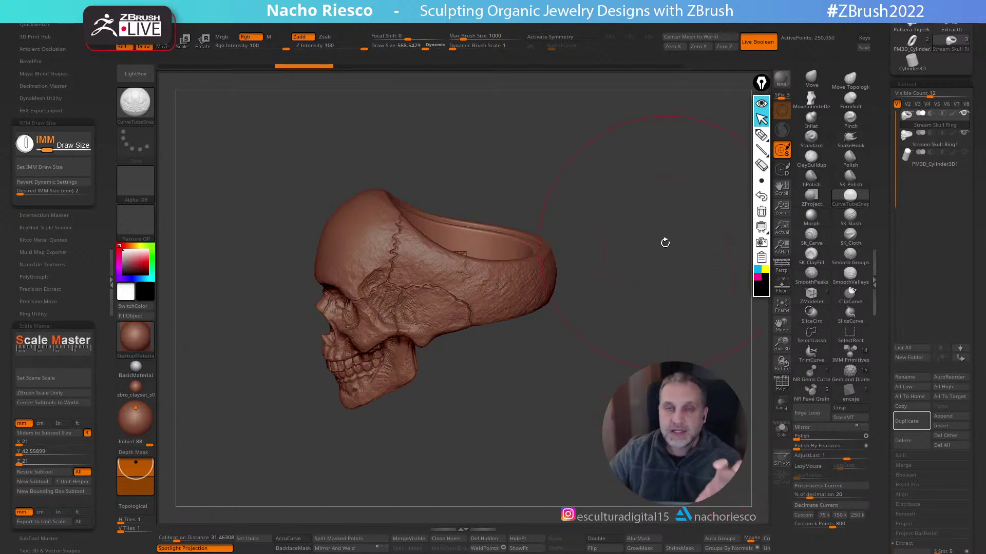
drag(637, 214, 645, 236)
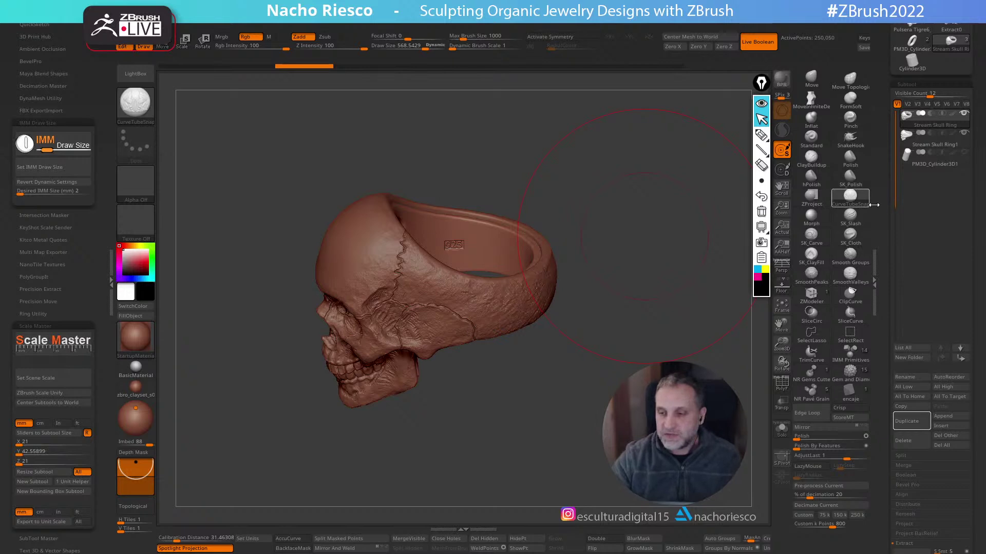
Collapse the Scale Master and IMM Draw Size plugin sections and expand Ring Utility
click(72, 327)
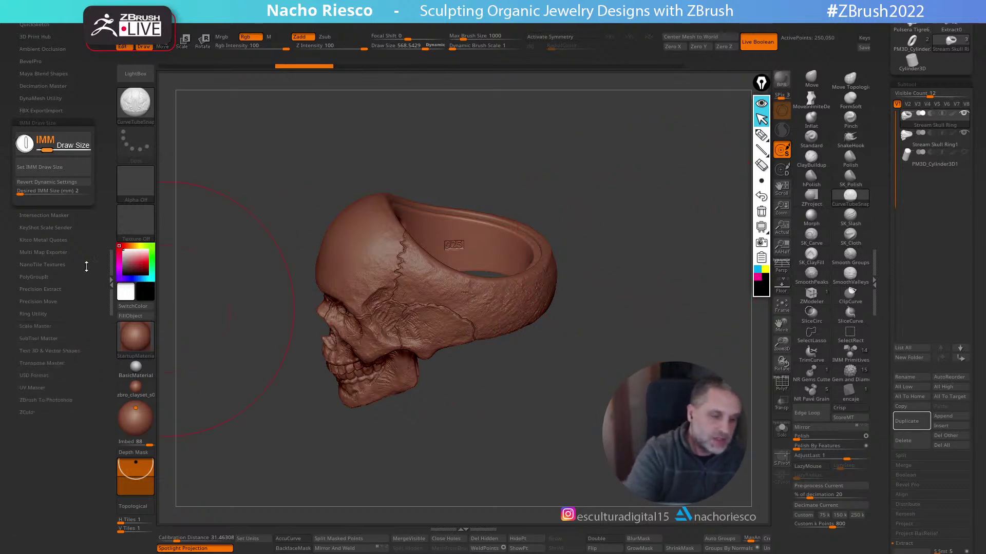
click(38, 122)
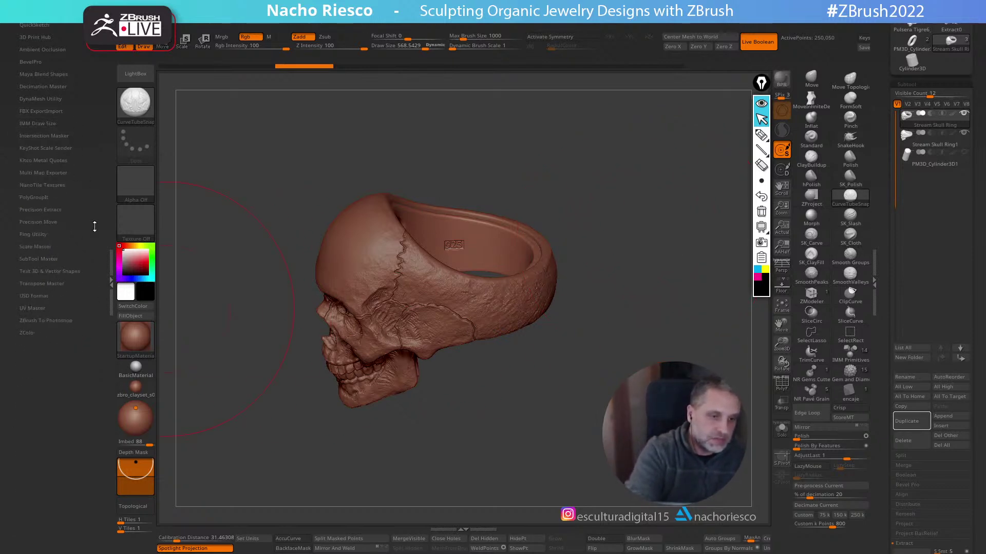
click(42, 234)
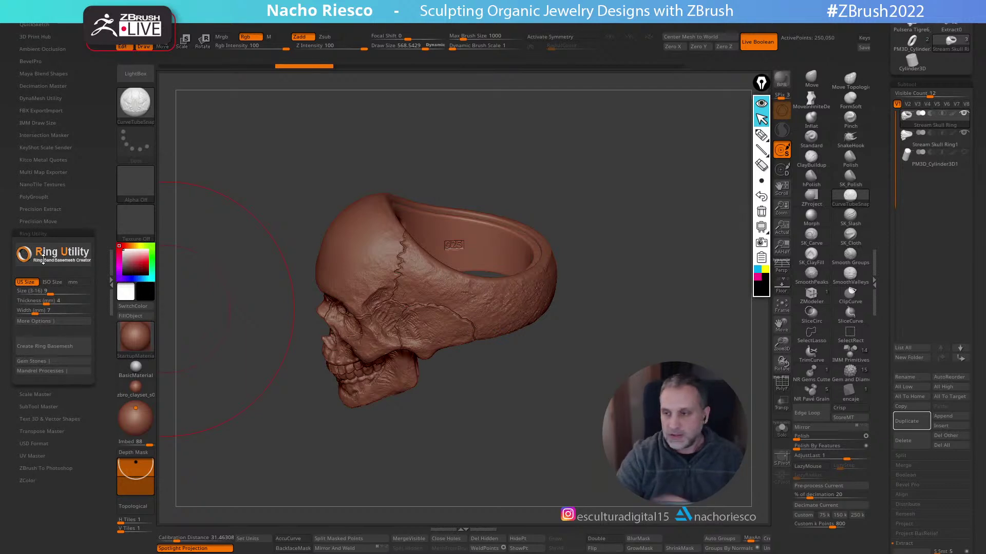
Switch the active tool to the Cylinder3D primitive and convert it to a PolyMesh3D
click(919, 64)
drag(875, 147, 887, 186)
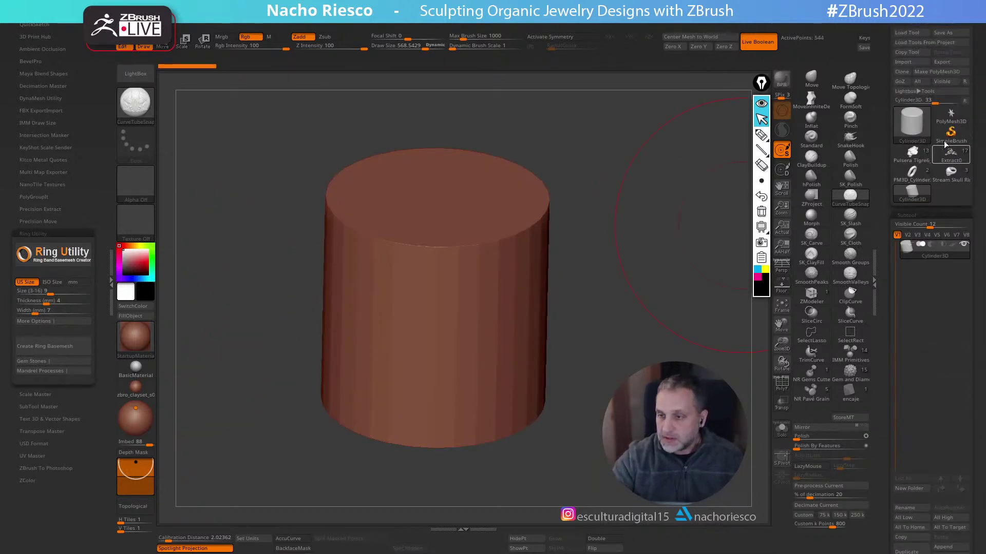
click(937, 72)
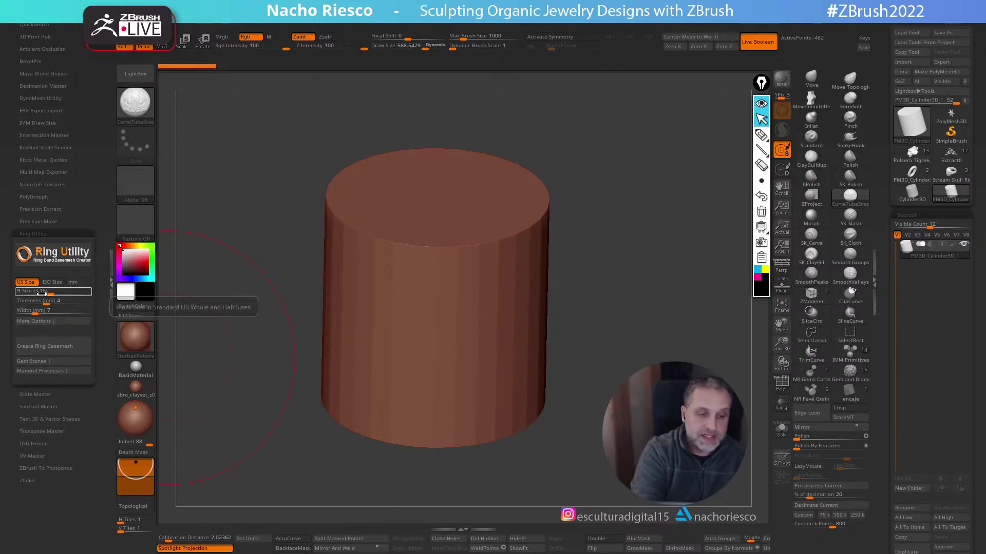
Switch Ring Utility's sizing to millimetres and set the ring size to 19.5 mm
click(73, 282)
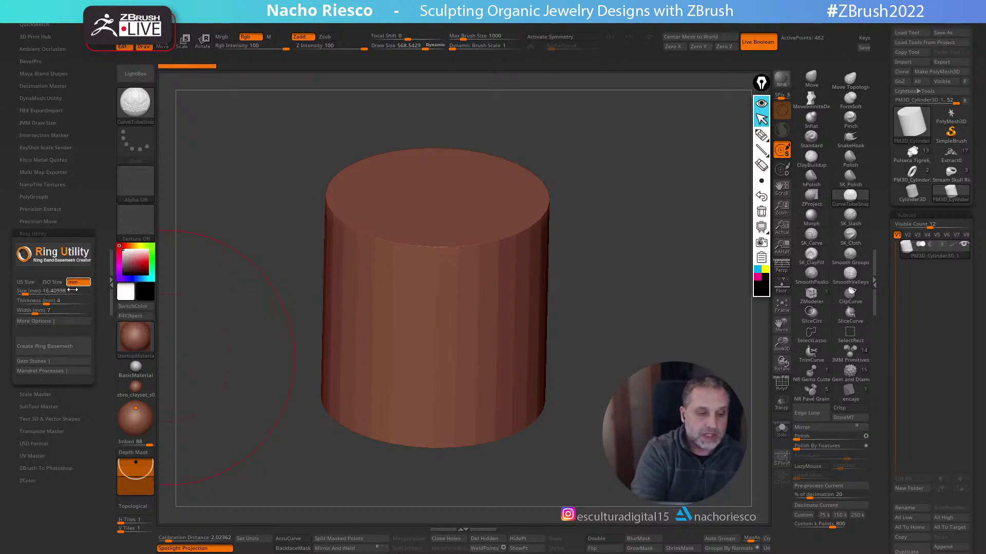
click(58, 292)
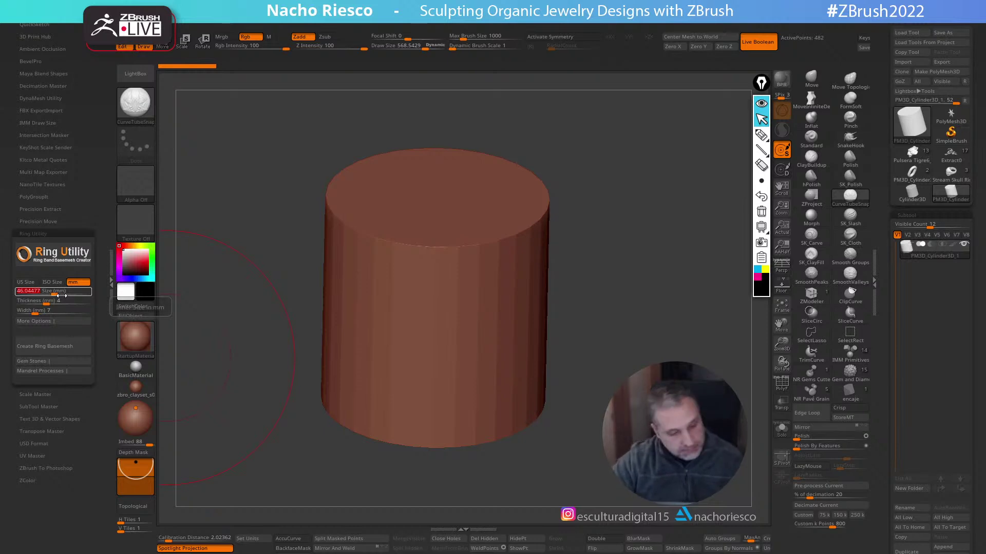
text(1)
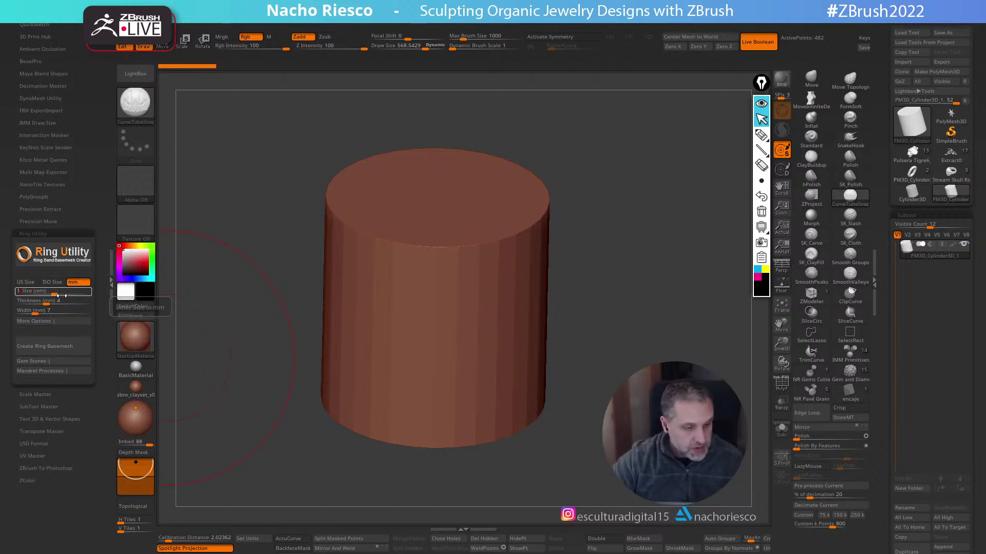
text(9.5)
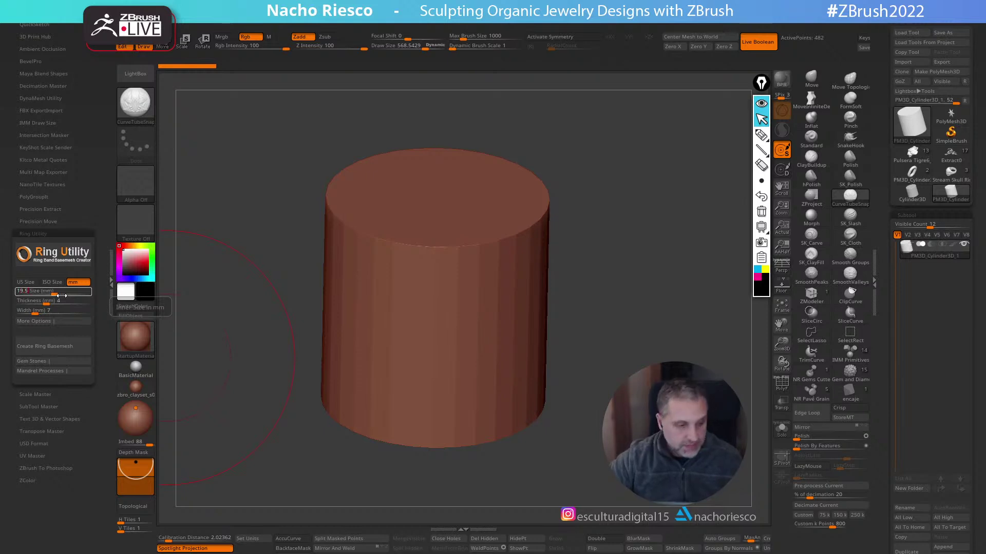
Set the ring's thickness to 3 mm and its width to 3 mm in Ring Utility
click(55, 305)
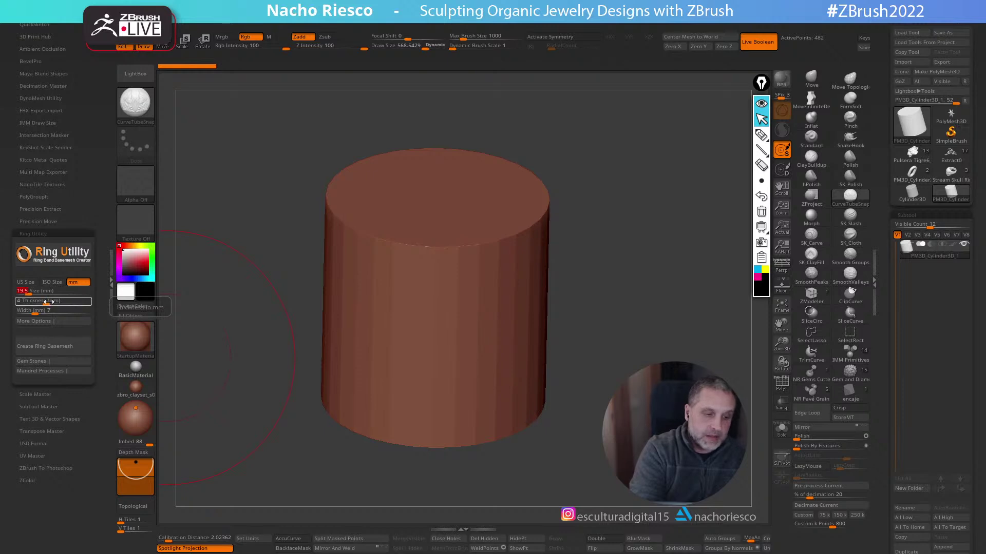
click(48, 303)
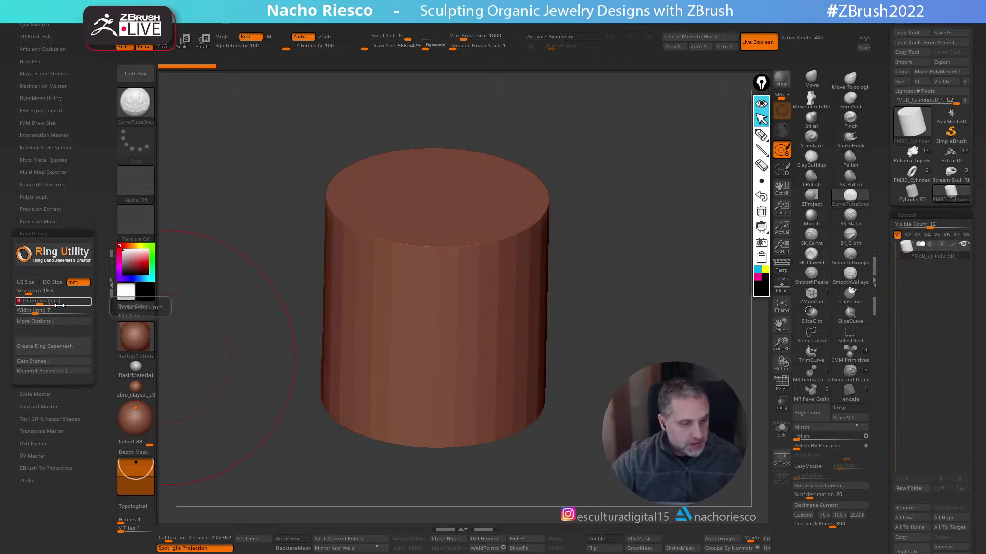
click(43, 312)
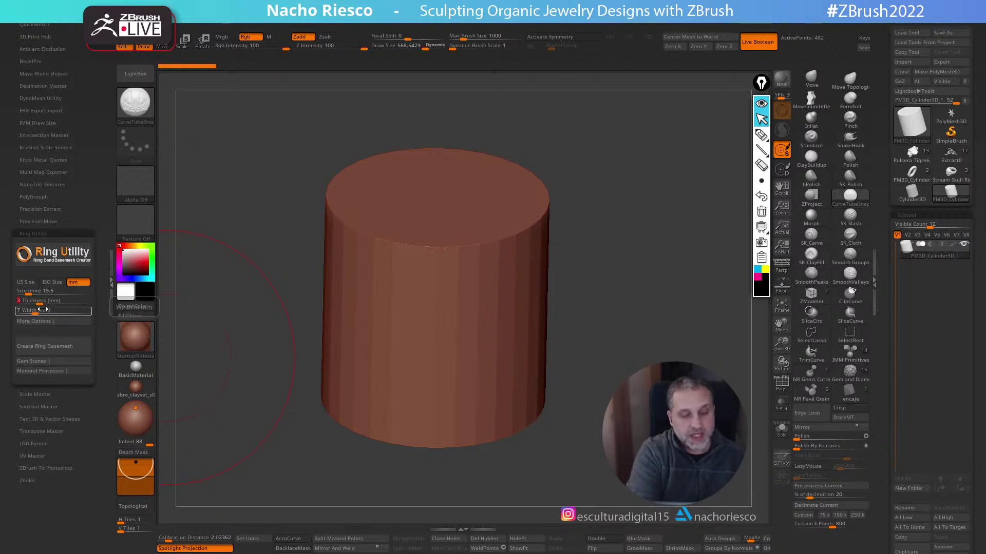
drag(594, 415, 531, 456)
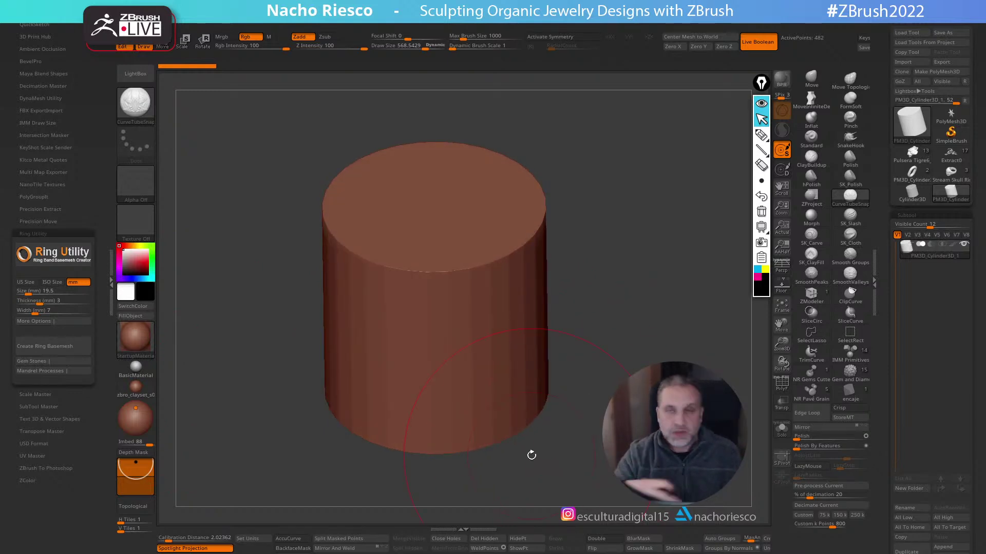
click(54, 311)
text(3)
key(Return)
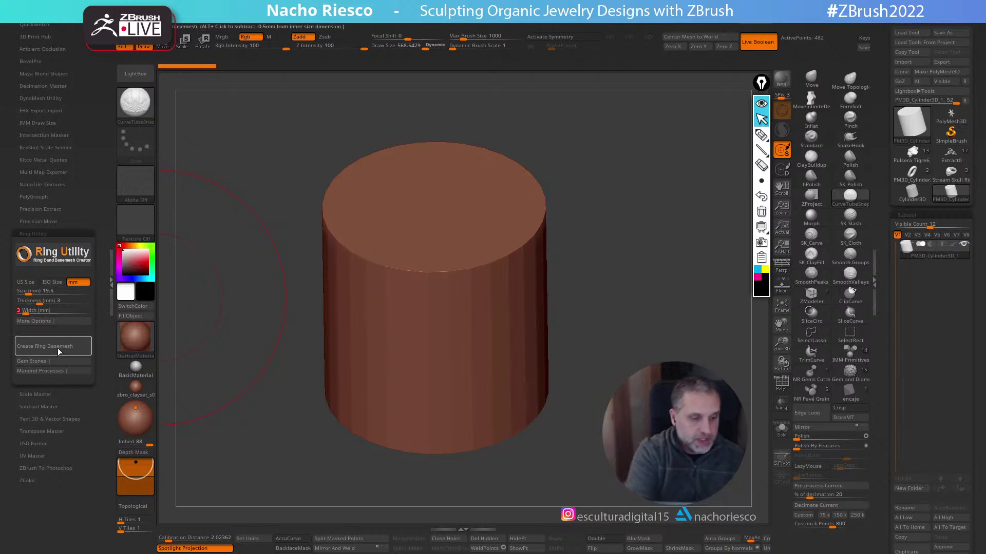
Create the ring basemesh, then show and select its mandrel subtool and view the pair from the side
click(66, 350)
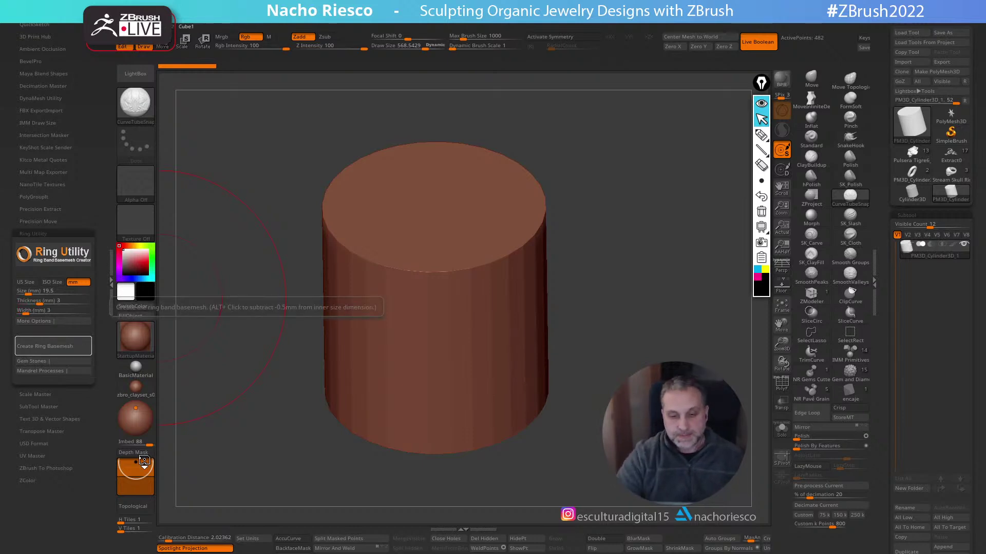
drag(519, 446, 586, 391)
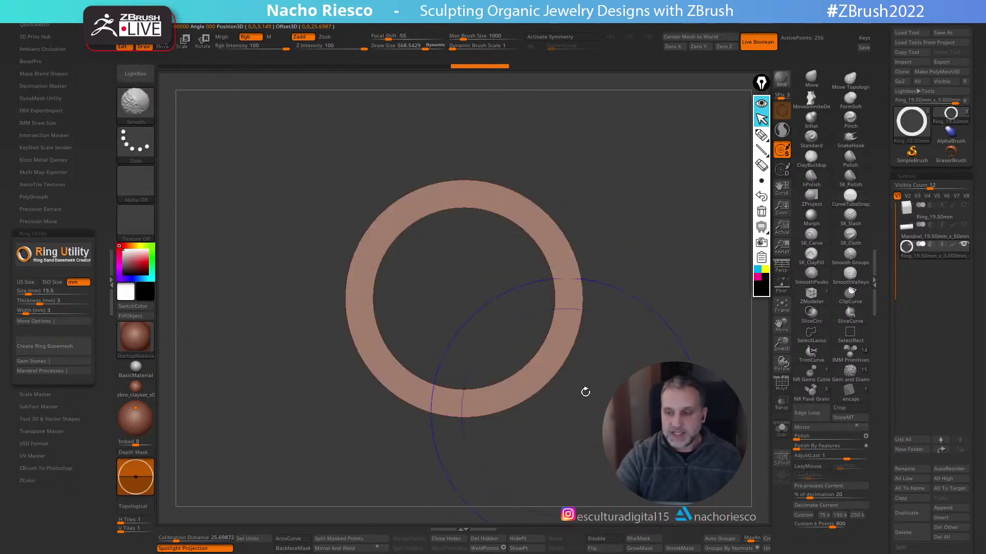
click(963, 225)
click(956, 235)
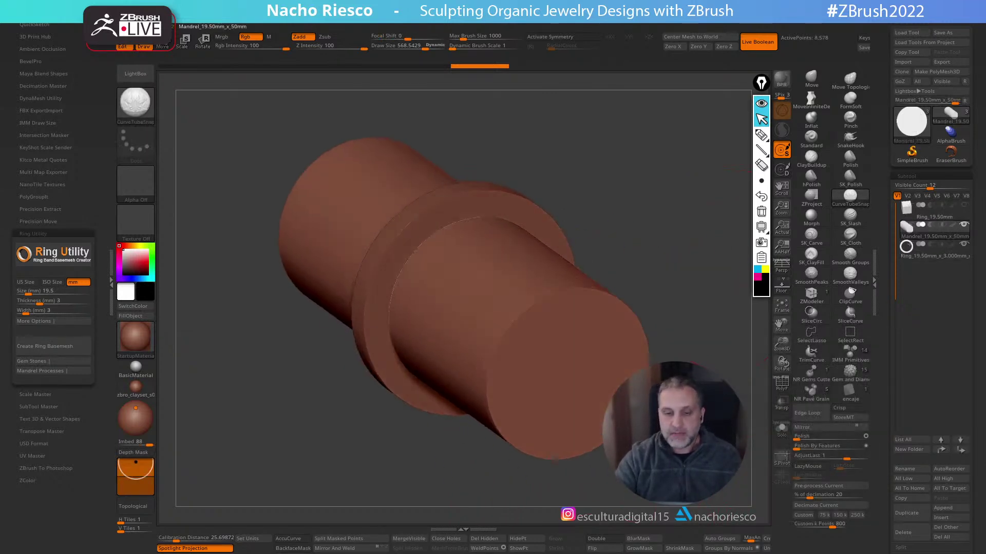
mouse_move(933, 236)
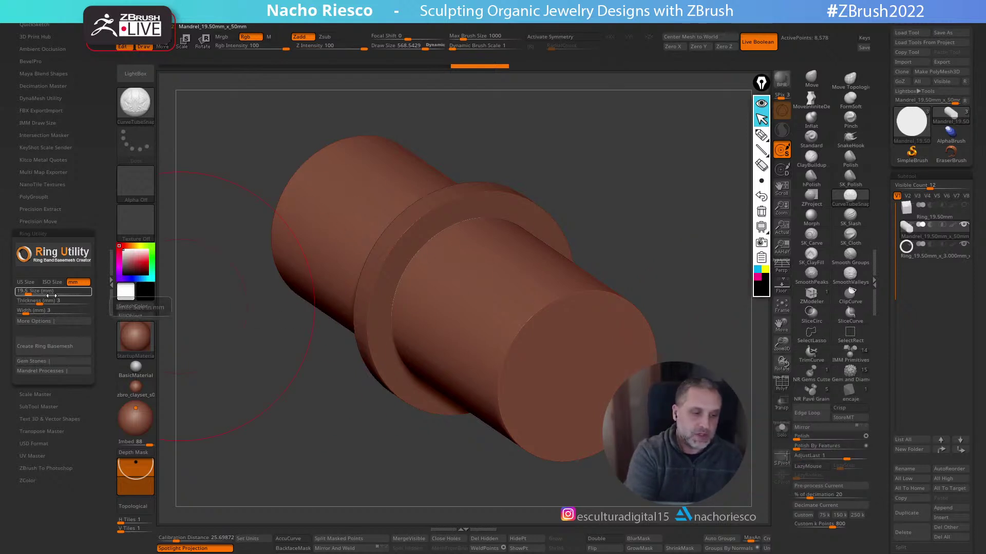
shift+drag(677, 169, 660, 198)
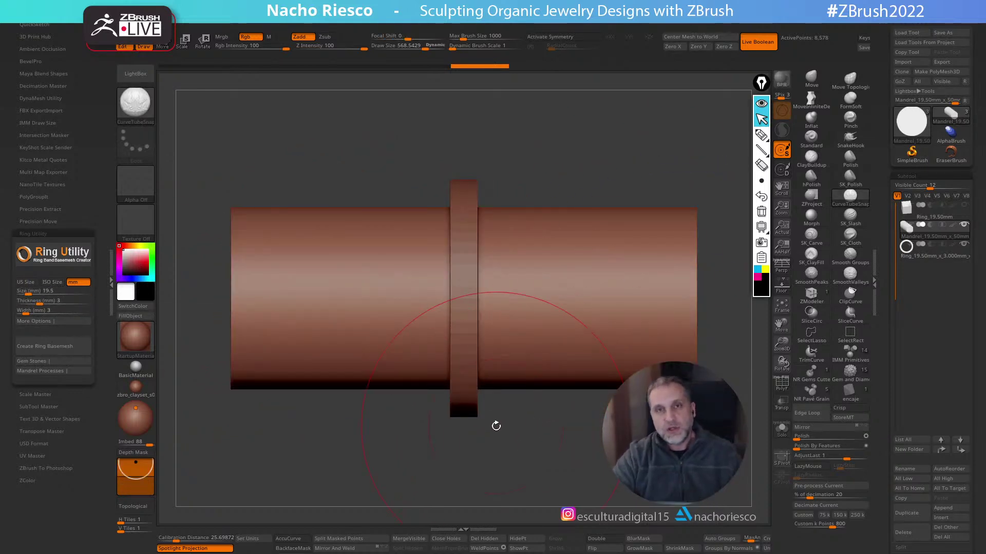
Expand Scale Master and point out the All option of Resize Subtool
drag(496, 426, 565, 418)
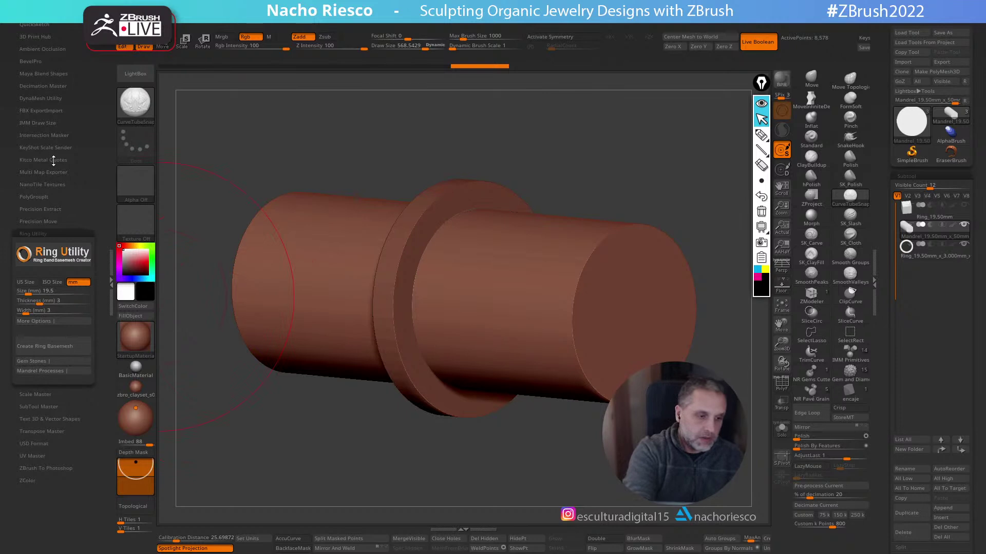
click(36, 394)
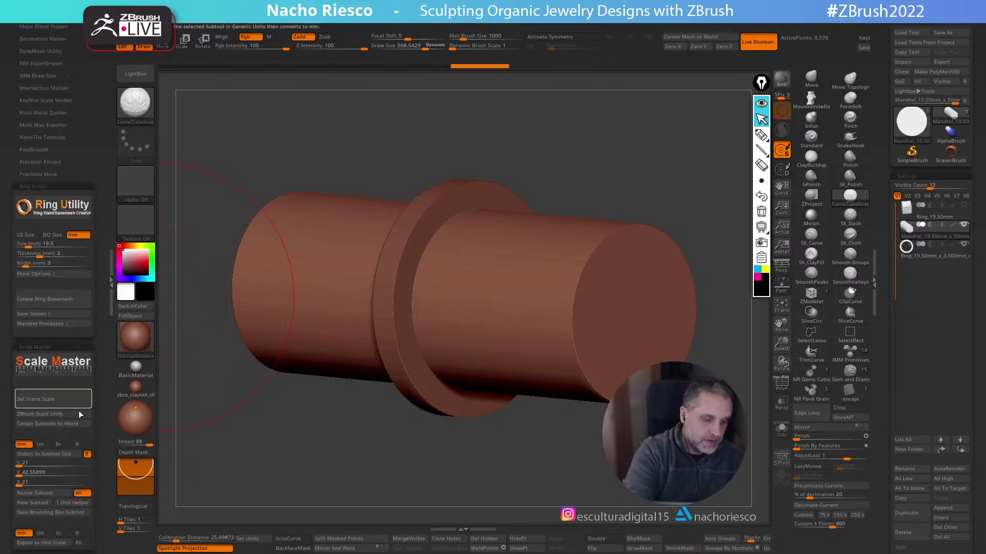
click(88, 495)
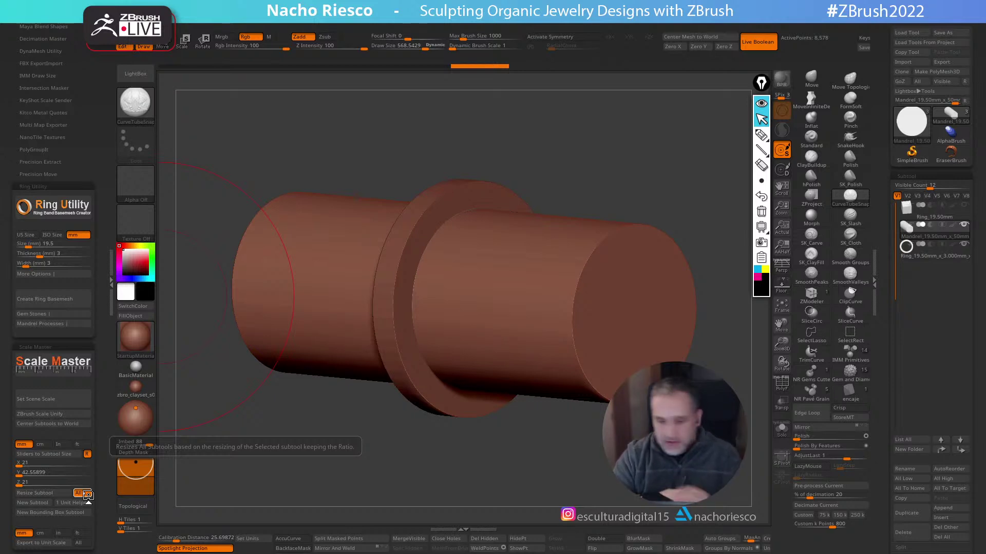
Switch to the Extract0 tiger tool, collapse the plugin tray and view the bracelet up close from the side
click(911, 132)
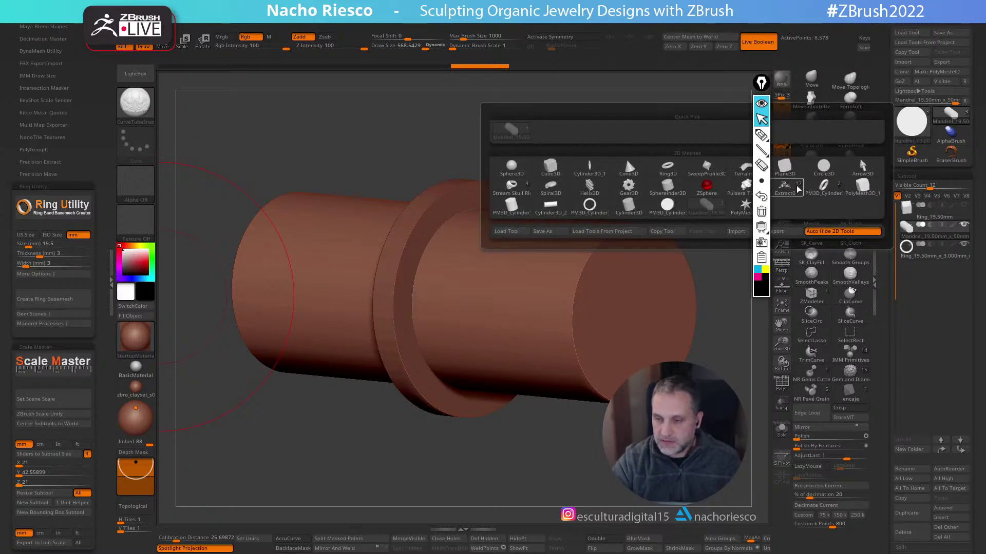
click(784, 186)
click(782, 306)
mouse_move(740, 329)
mouse_down()
mouse_move(715, 372)
mouse_move(392, 369)
mouse_up()
click(112, 293)
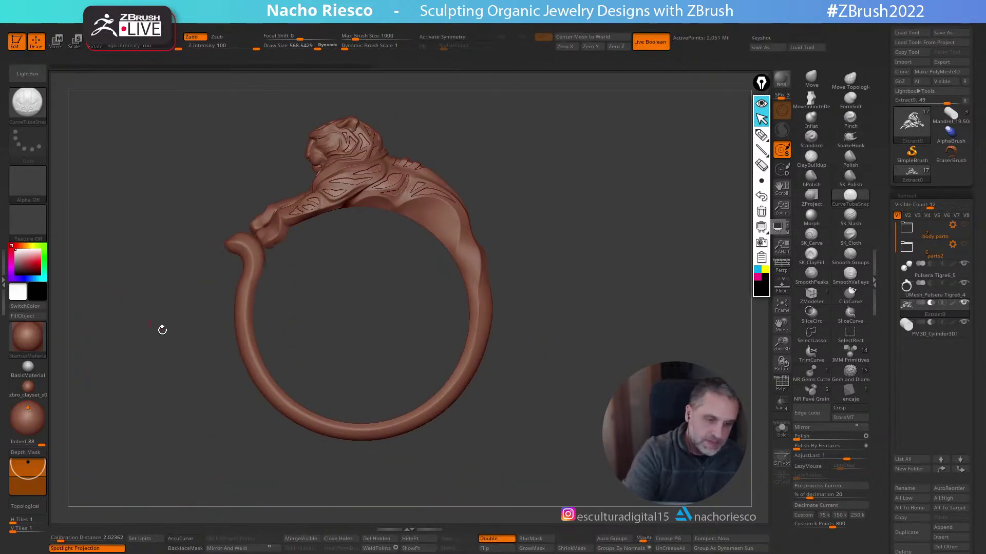
drag(391, 370, 427, 365)
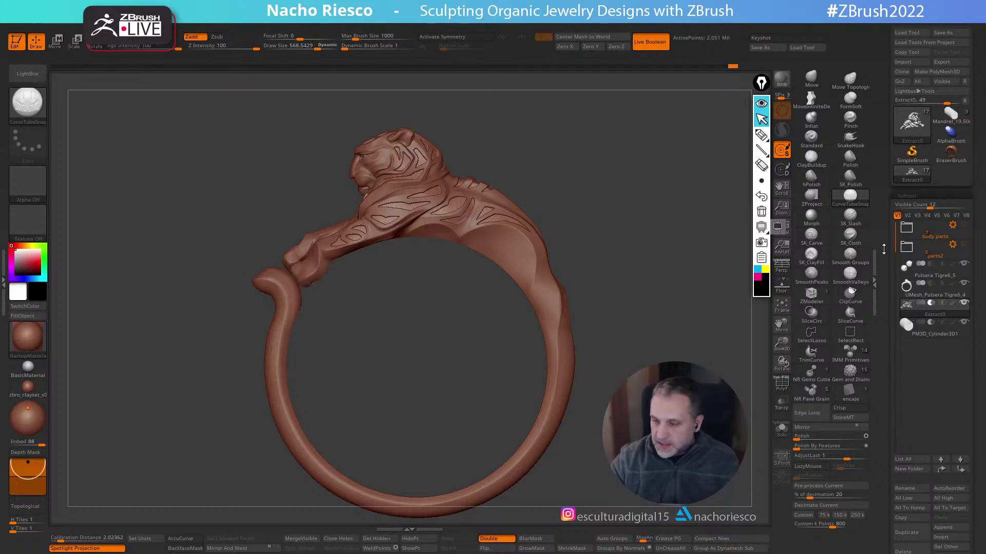
Load the diamante.ZTL model from the LightBox tool library, close the library and frame the diamond
key(comma)
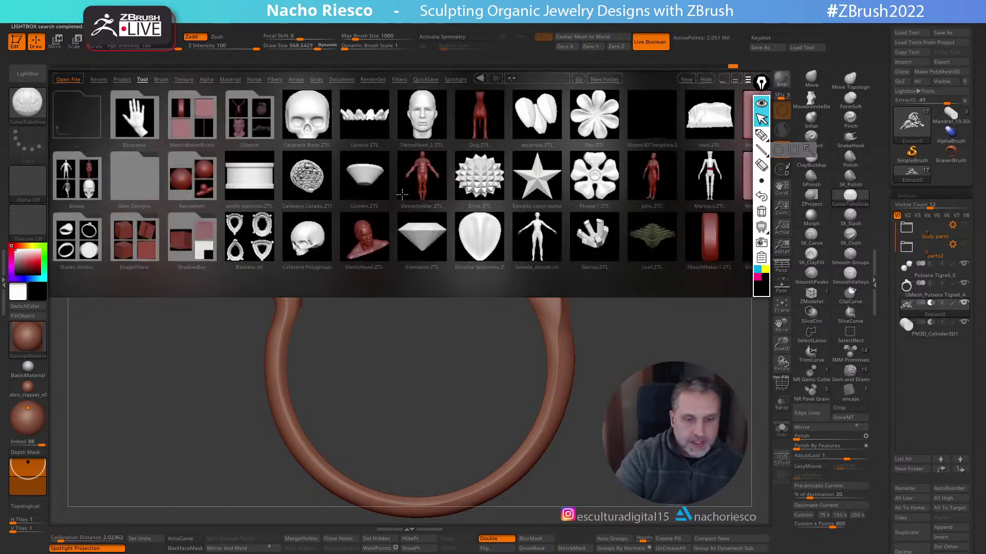
double_click(425, 248)
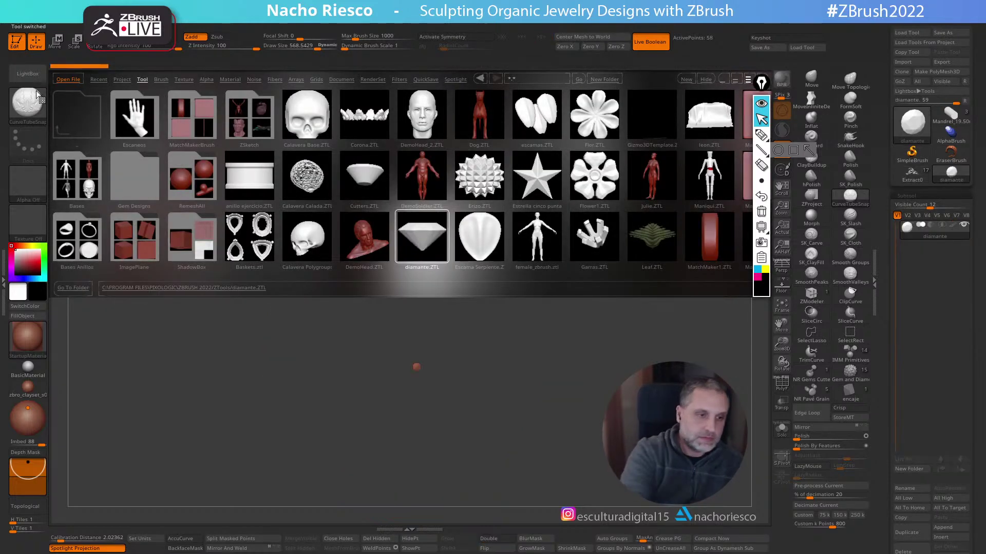
click(27, 73)
click(788, 311)
click(788, 311)
Turn the diamond so its flat top faces the view and create a new InsertMesh brush from it
drag(719, 349, 543, 485)
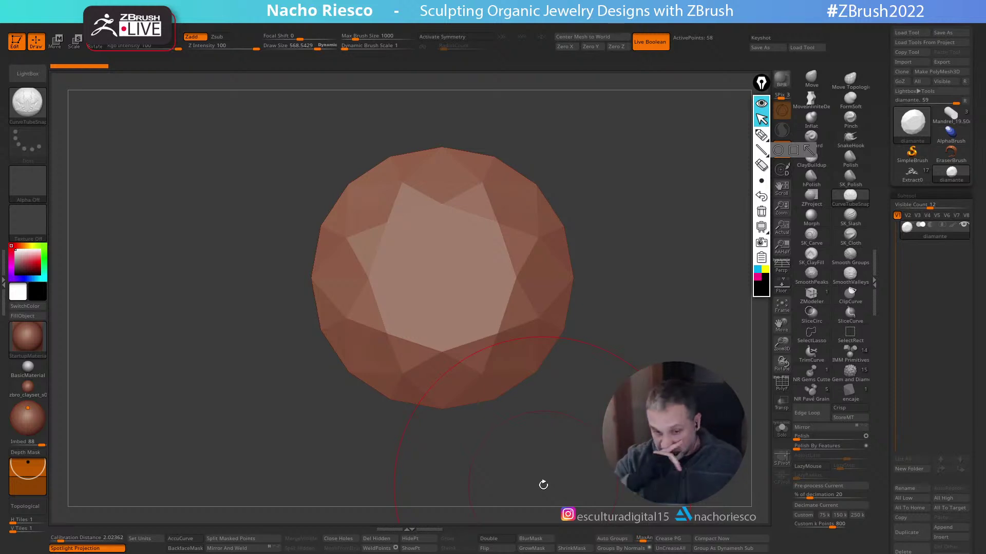
mouse_move(543, 486)
mouse_down()
mouse_move(519, 477)
mouse_move(544, 483)
mouse_move(662, 411)
mouse_move(651, 422)
mouse_up()
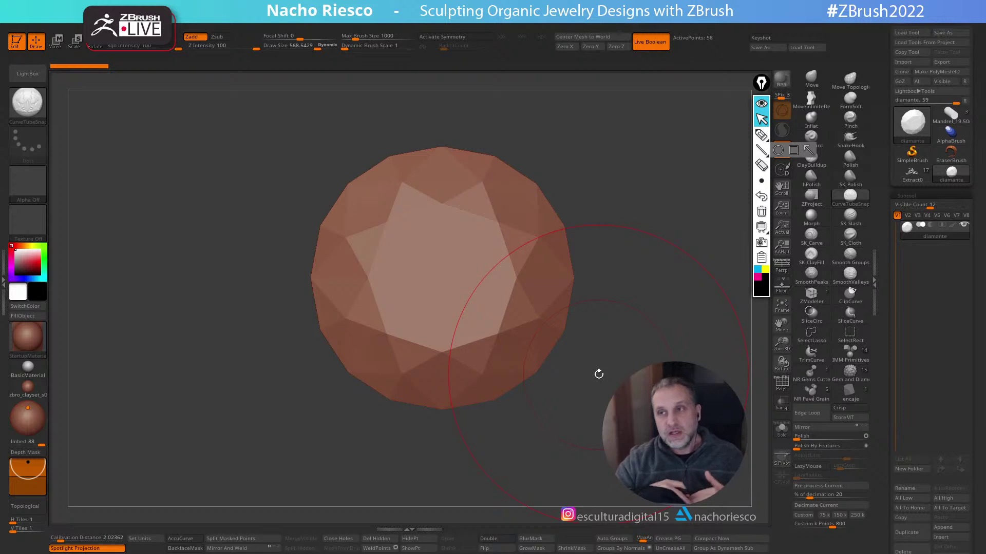
mouse_move(598, 374)
mouse_down()
mouse_move(629, 309)
mouse_move(592, 433)
mouse_up()
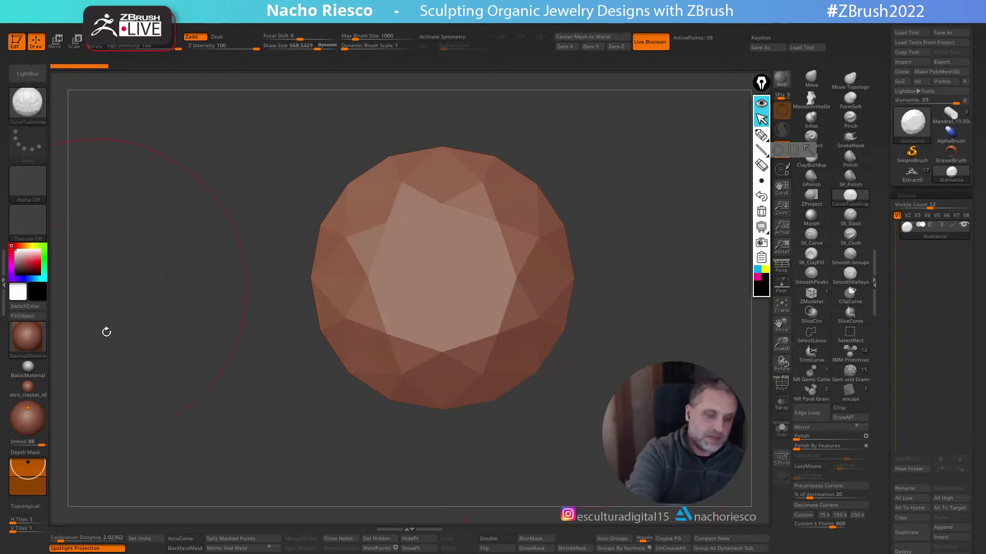
click(27, 102)
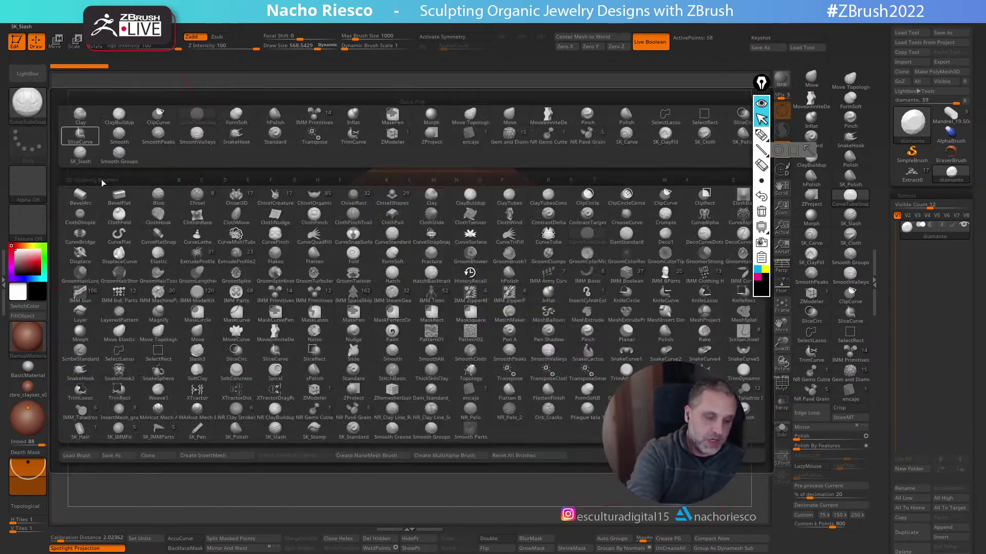
click(208, 455)
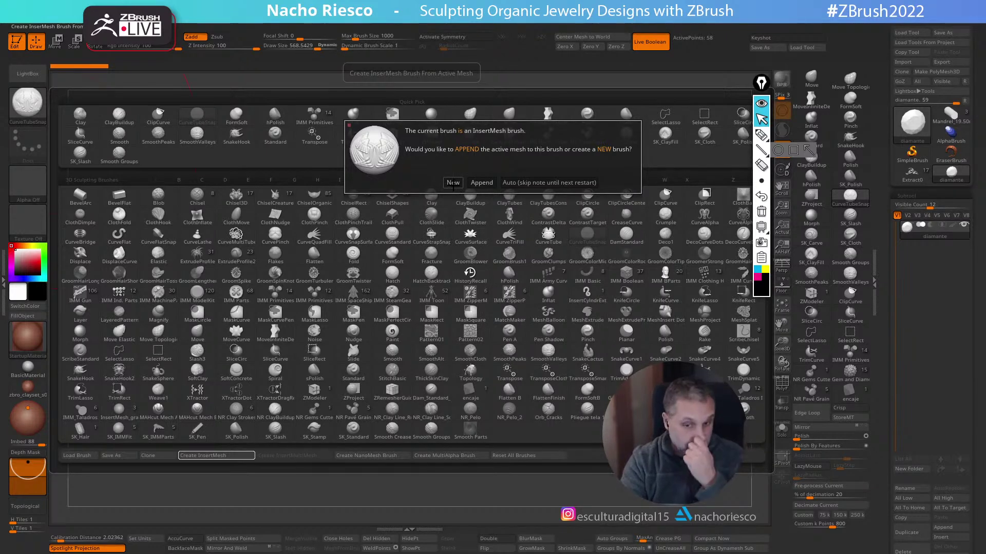
click(454, 183)
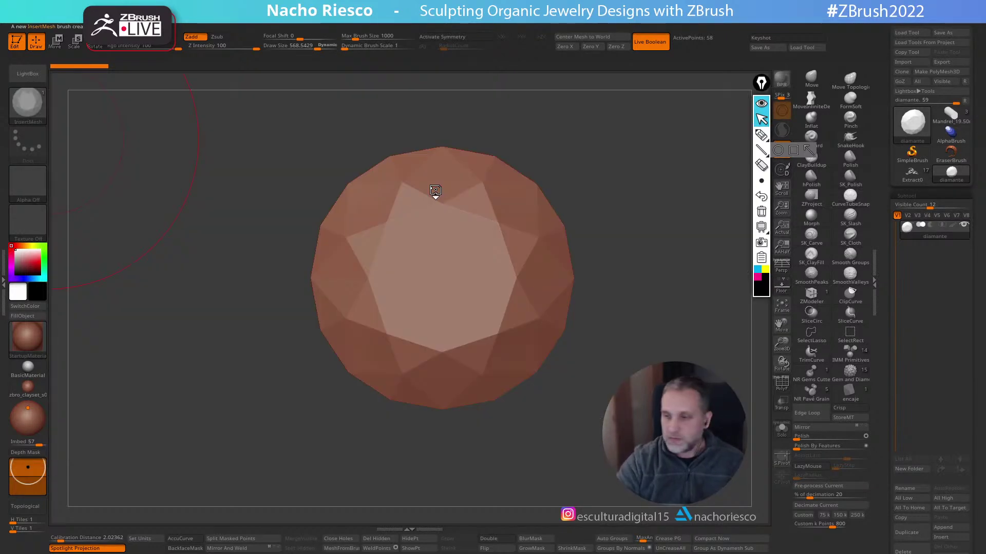
Switch to the Sphere3D primitive and convert it to a PolyMesh3D
click(917, 122)
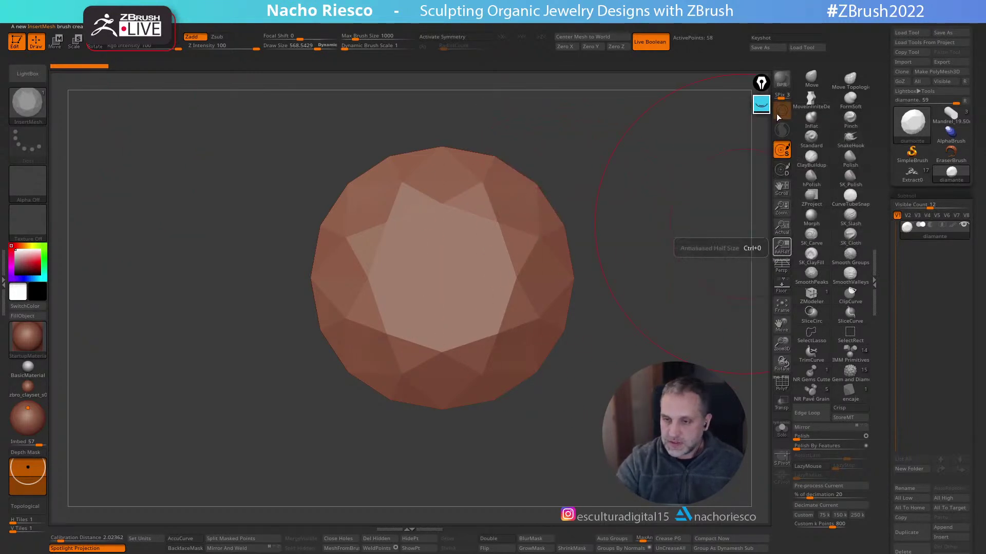
click(917, 128)
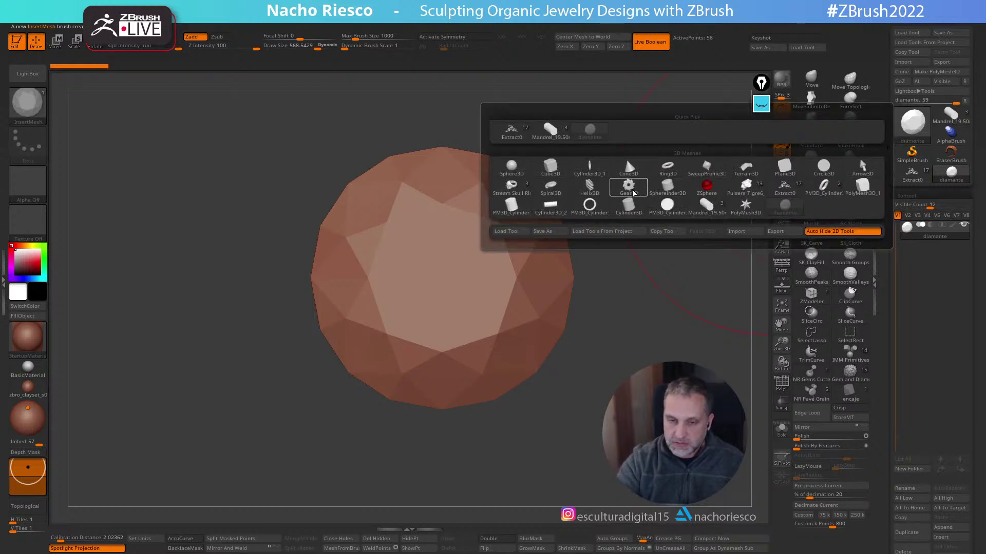
click(512, 167)
click(930, 72)
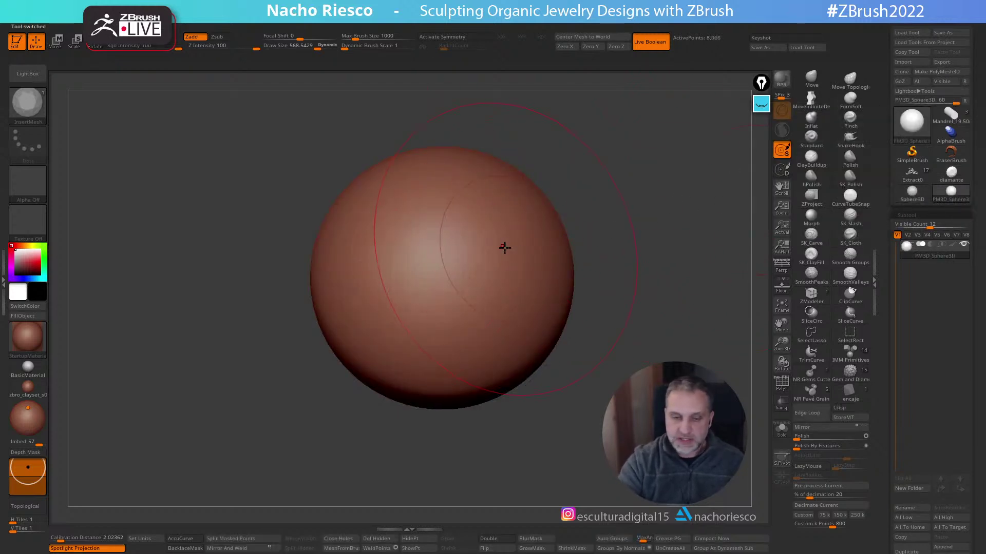
Insert two diamonds on the sphere with the new InsertMesh brush, check their orientation and return to the diamante tool
drag(445, 294, 604, 229)
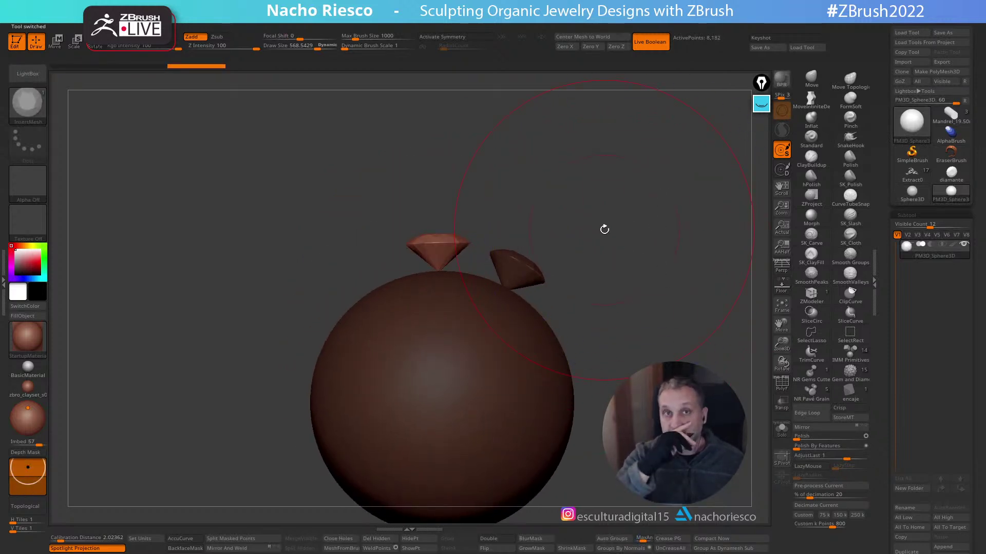
drag(605, 229, 653, 321)
drag(566, 263, 611, 329)
click(950, 174)
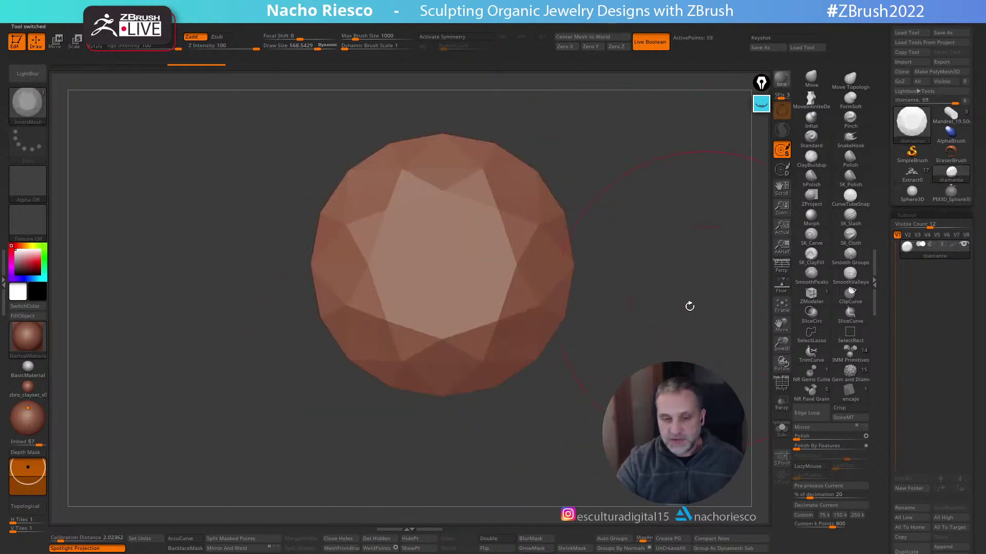
Turn the diamond to its side profile and append it to the current InsertMesh brush as a second mesh
drag(685, 314, 564, 440)
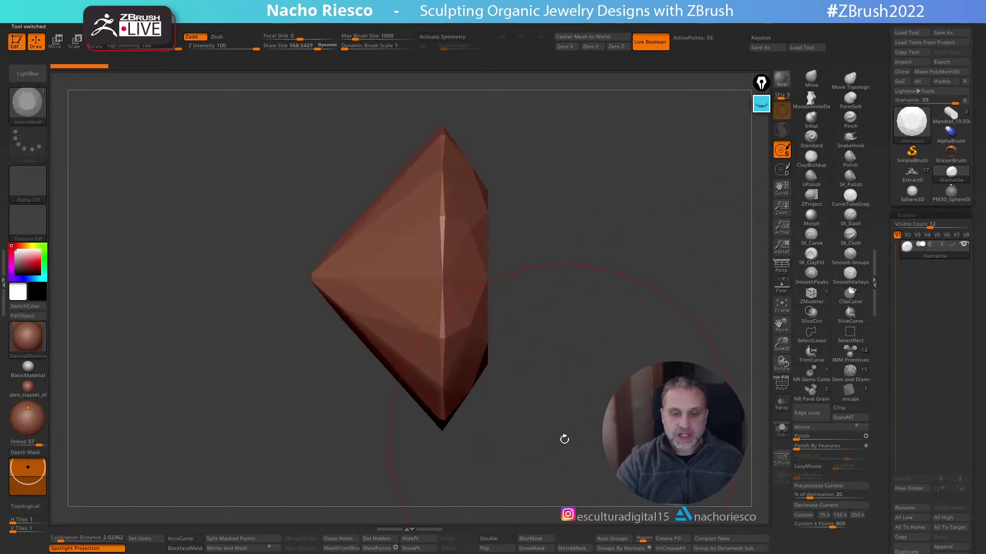
click(38, 97)
click(215, 456)
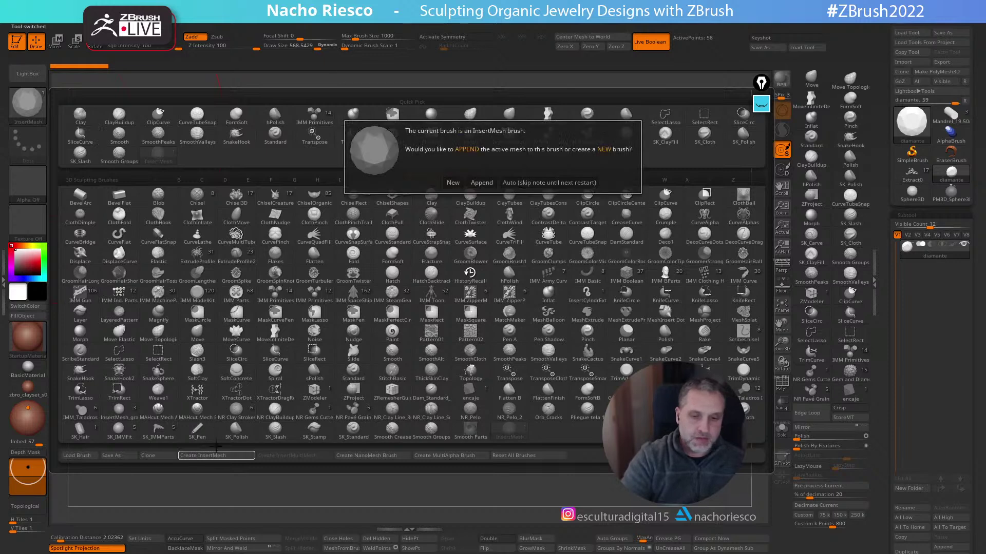
click(481, 183)
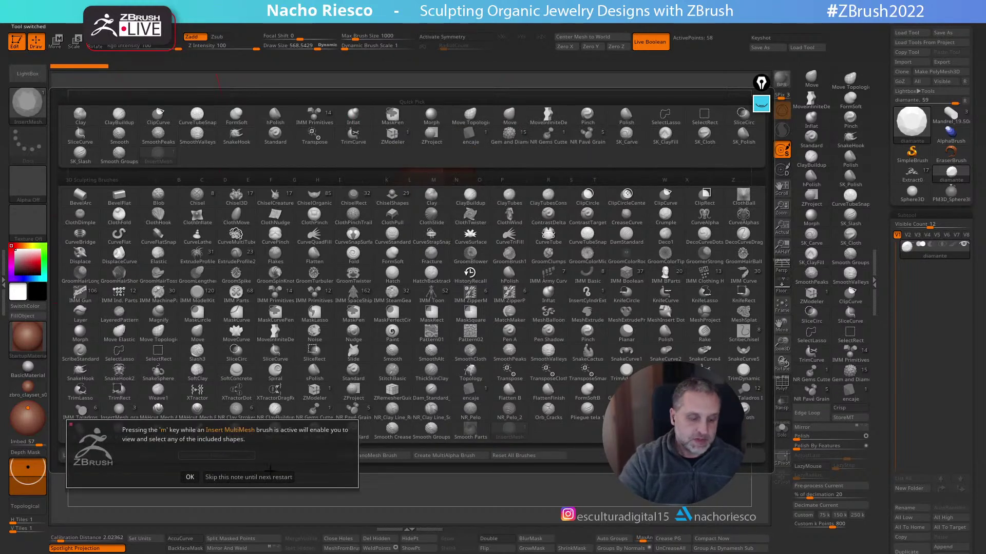
click(224, 477)
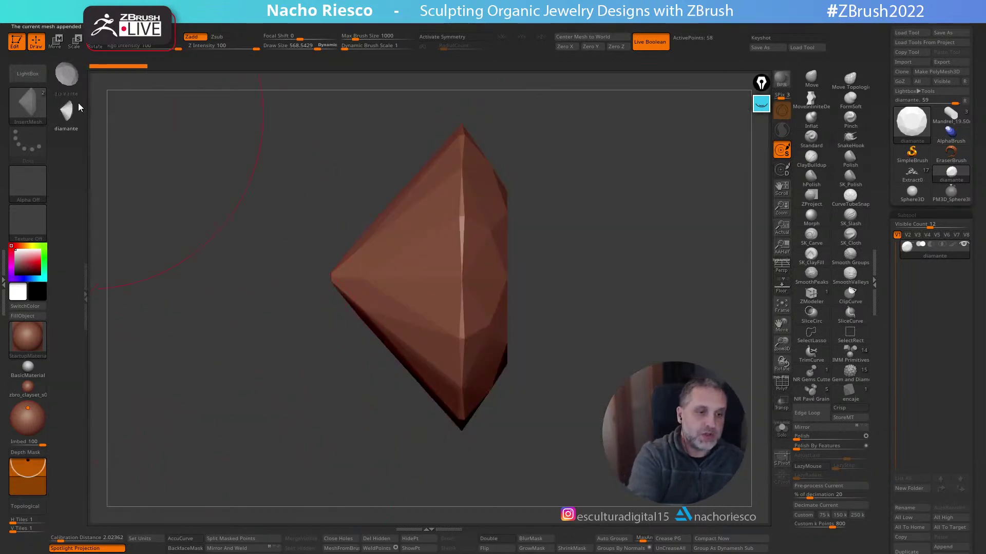
Switch to the polymesh sphere and insert one diamond with each of the brush's two meshes to compare their orientations
click(951, 192)
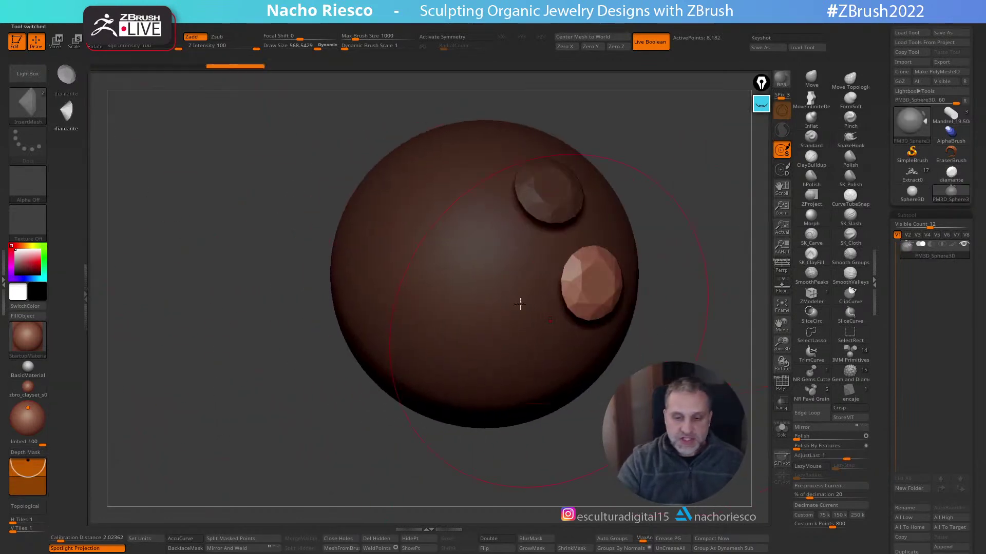
click(66, 75)
drag(476, 245, 493, 257)
drag(463, 128, 344, 180)
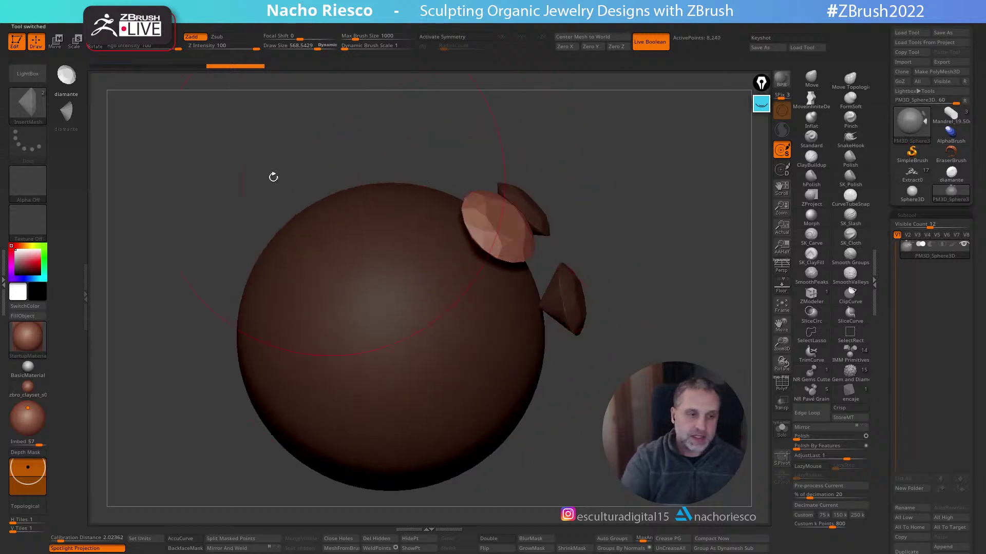
click(66, 117)
drag(448, 287, 455, 298)
drag(641, 216, 553, 411)
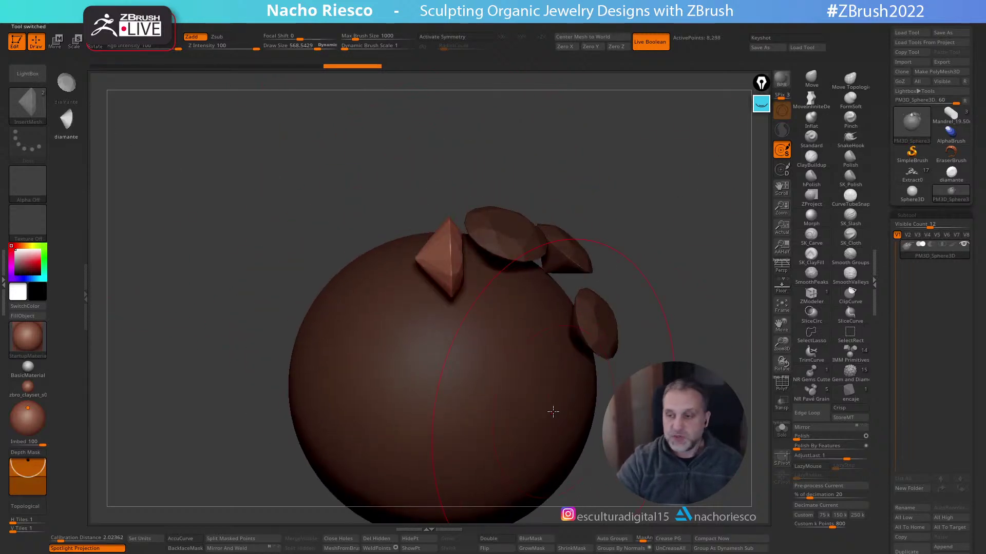
Return briefly to the diamante tool's flat top, switch to the tiger bracelet tool and show it from the side
click(951, 173)
drag(738, 267, 700, 318)
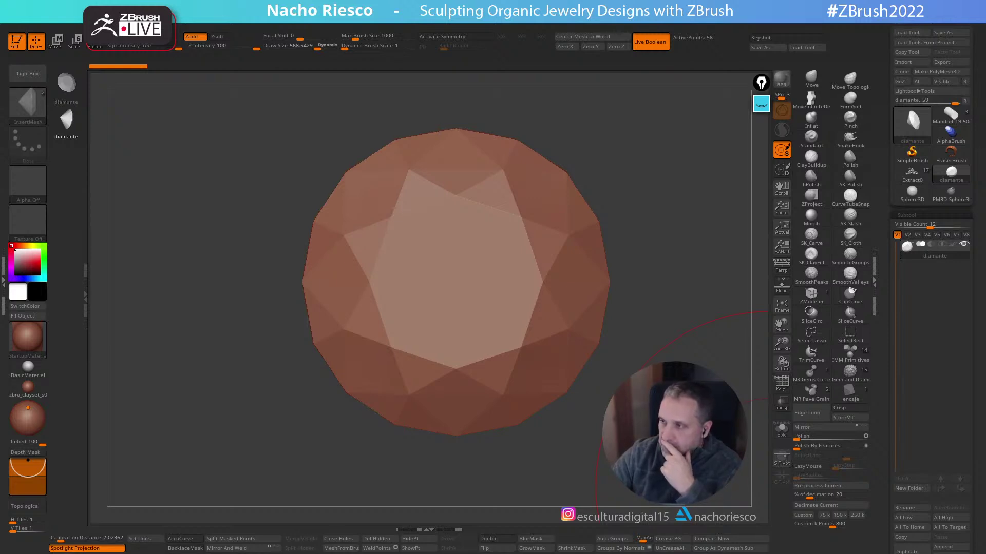
click(913, 174)
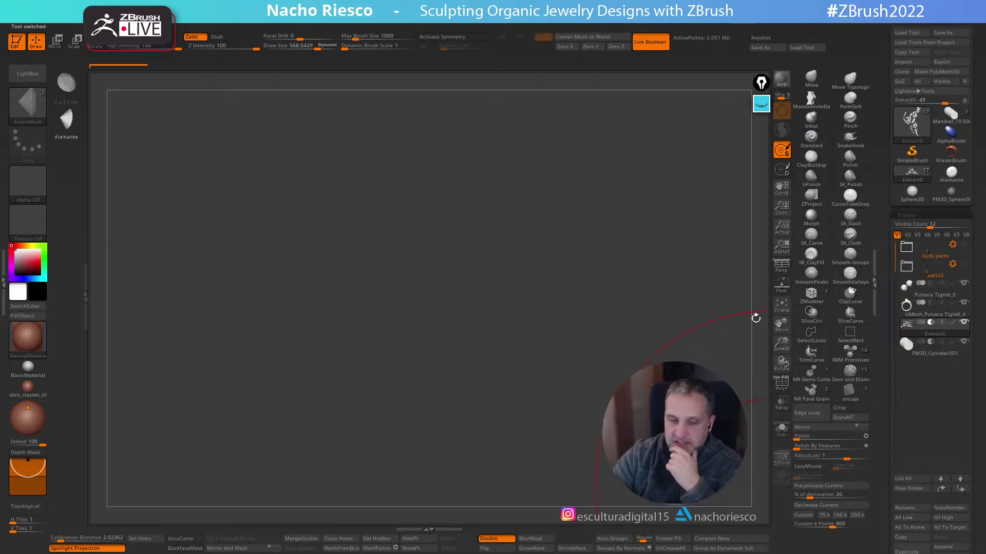
click(781, 306)
mouse_move(724, 314)
mouse_down()
mouse_move(687, 292)
mouse_move(493, 431)
mouse_move(441, 390)
mouse_move(513, 333)
mouse_up()
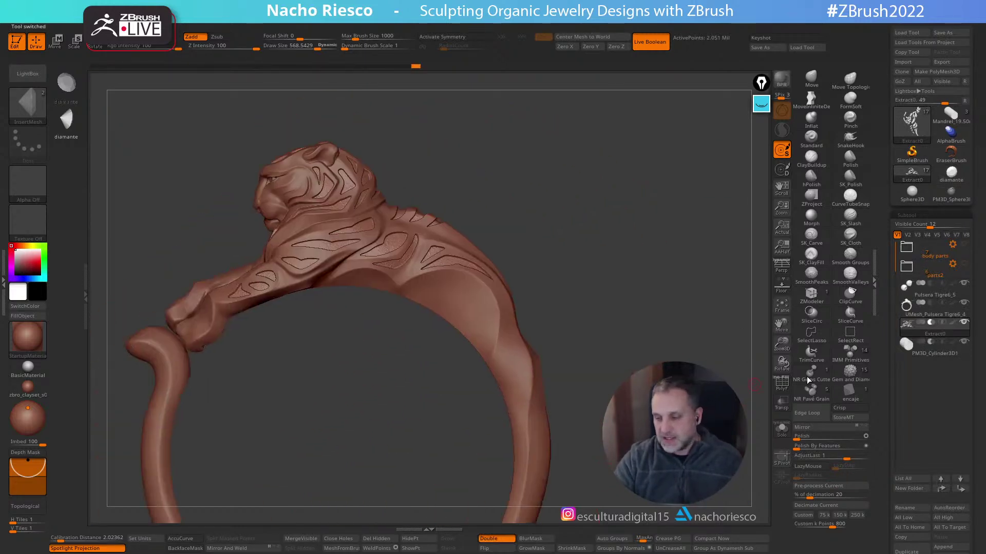
Select the cylinder inside the tiger bracelet with transparency on and set the scene scale to 60.00 x 60.00 x 78.25 mm
click(932, 352)
key(f)
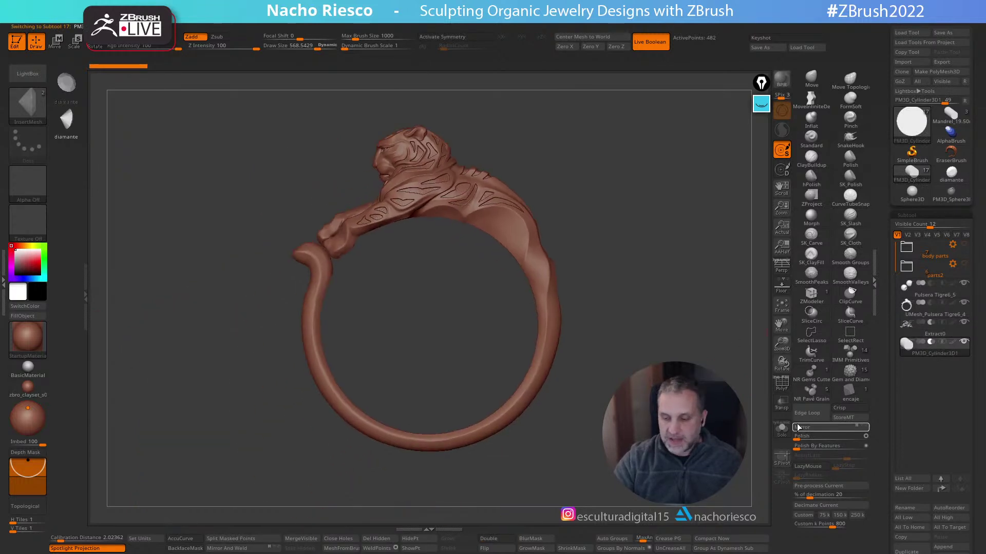
click(781, 403)
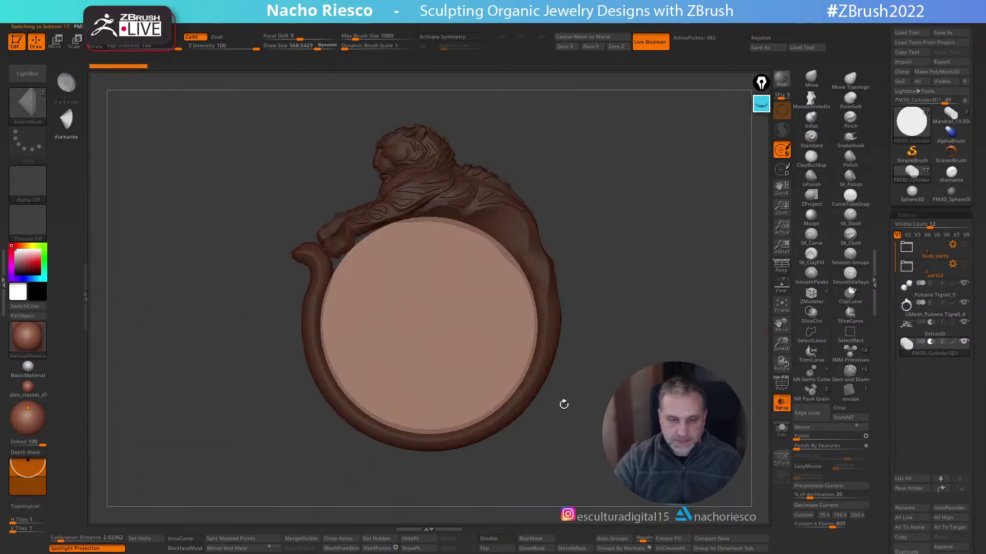
click(4, 276)
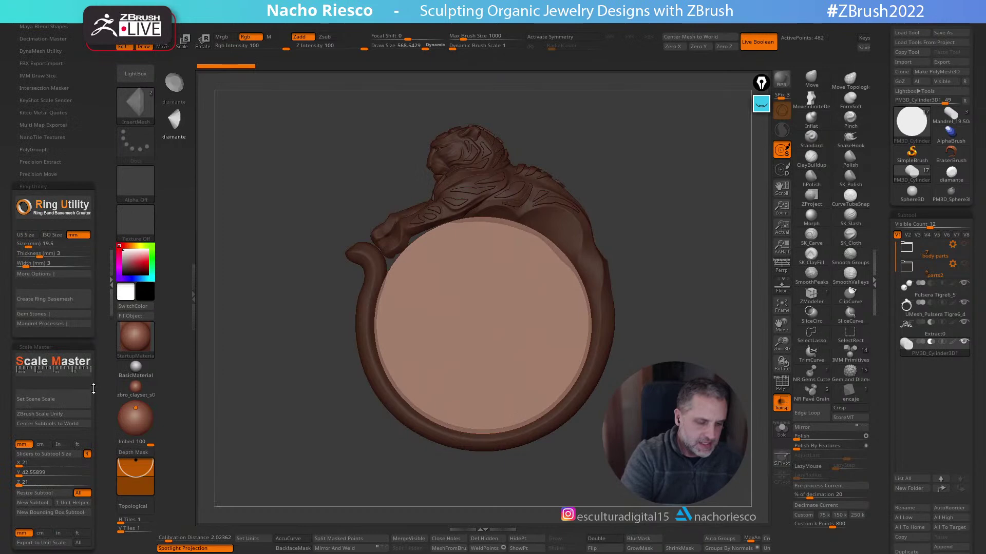
click(76, 401)
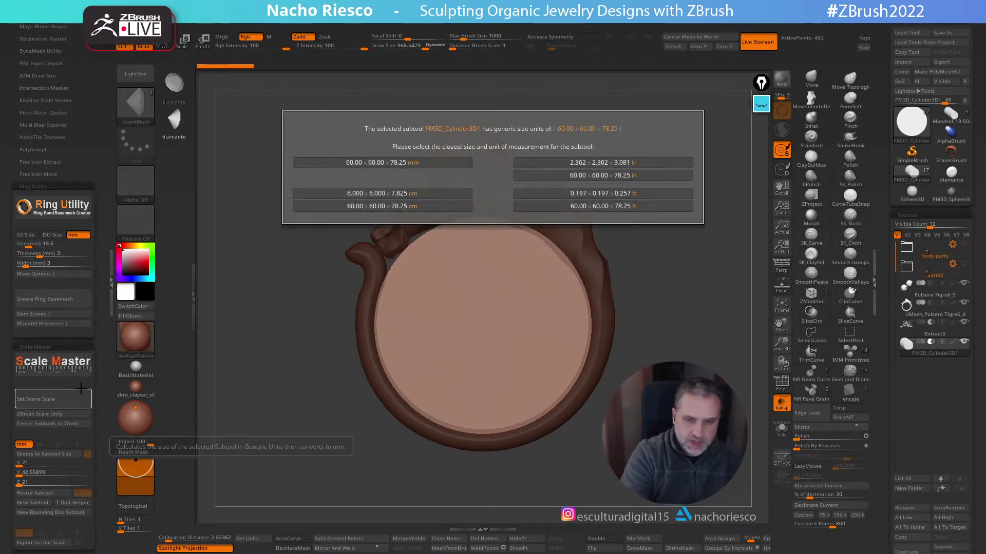
click(354, 163)
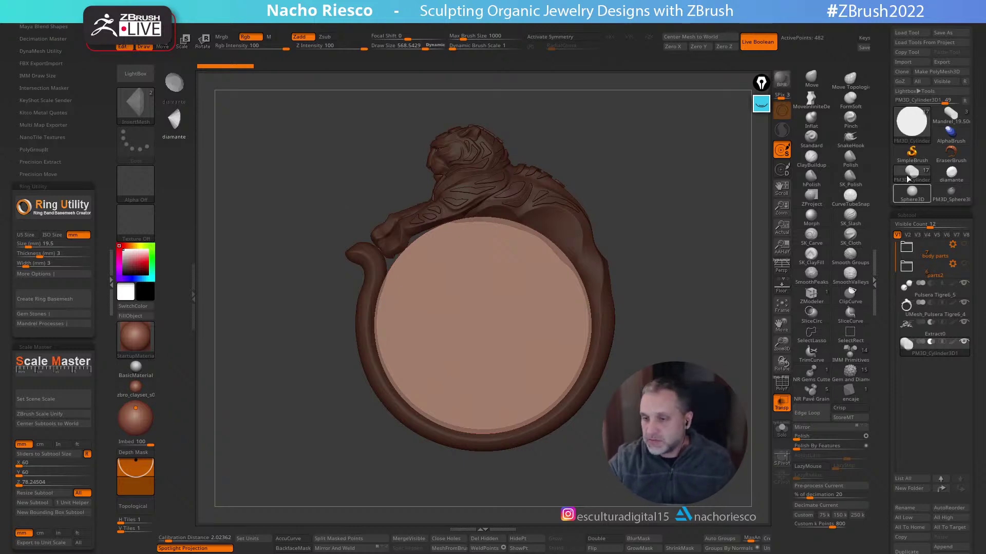
Open the Stream Skull Ring tool and examine the ring from the inside of the band, the back and the side
click(911, 123)
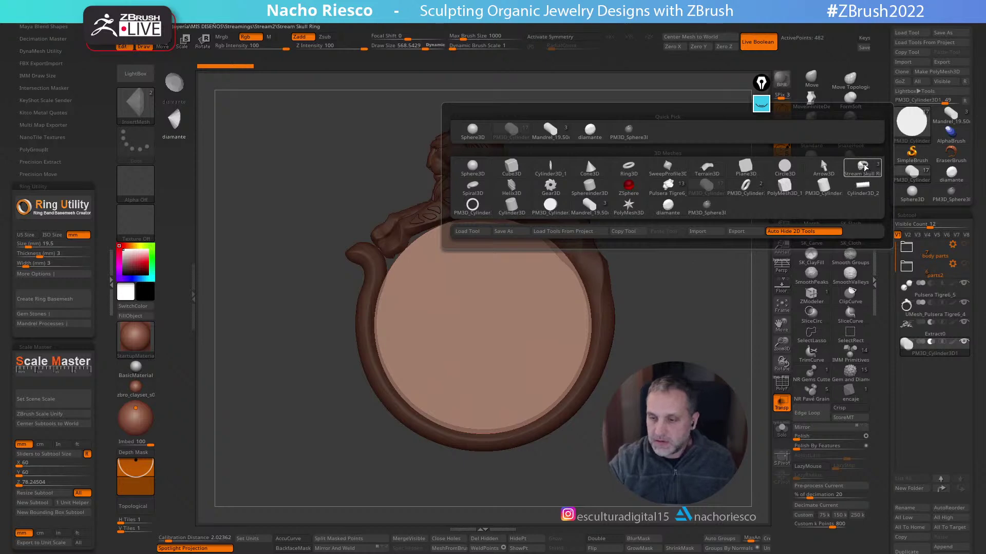
click(863, 167)
mouse_move(727, 357)
mouse_down()
mouse_move(683, 400)
mouse_move(713, 421)
mouse_up()
drag(657, 231, 498, 225)
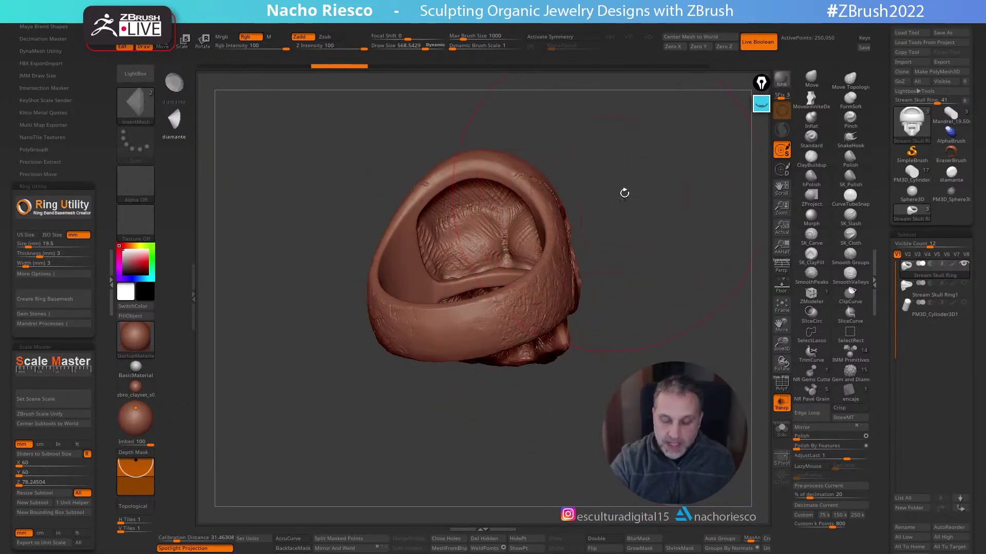
drag(596, 194, 635, 215)
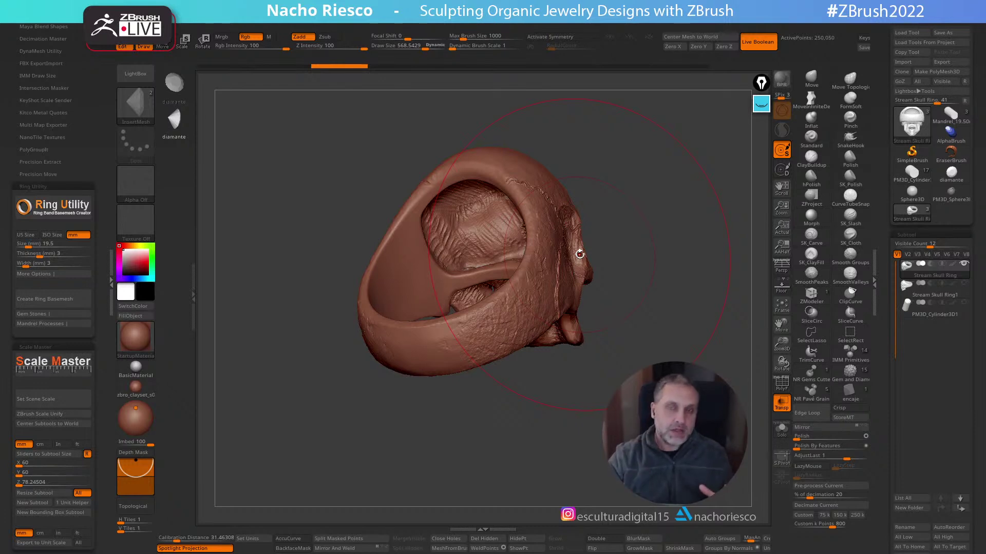
mouse_move(685, 348)
mouse_down()
mouse_move(663, 411)
mouse_move(579, 440)
mouse_up()
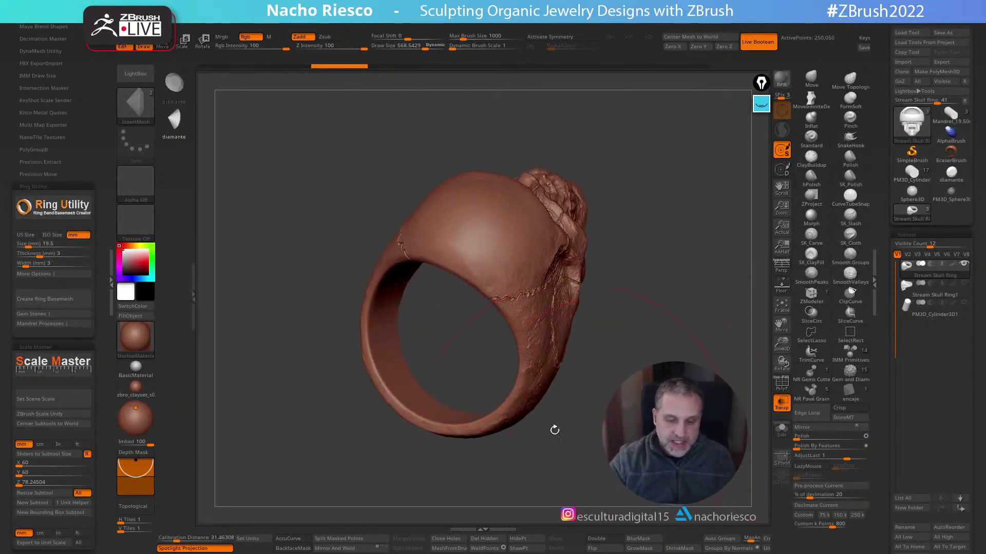
mouse_move(385, 306)
mouse_down()
mouse_move(636, 411)
mouse_move(631, 431)
mouse_move(599, 445)
mouse_up()
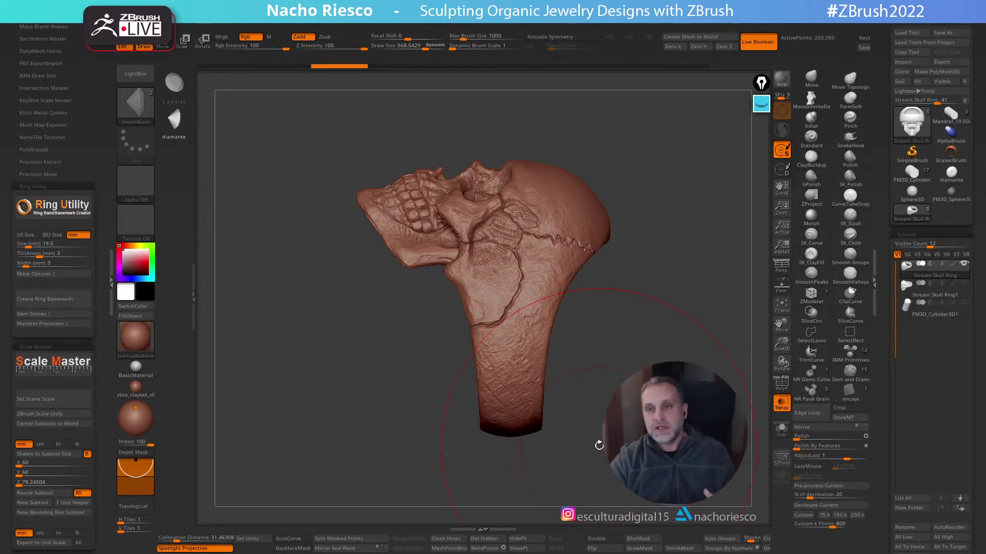
drag(599, 445, 567, 357)
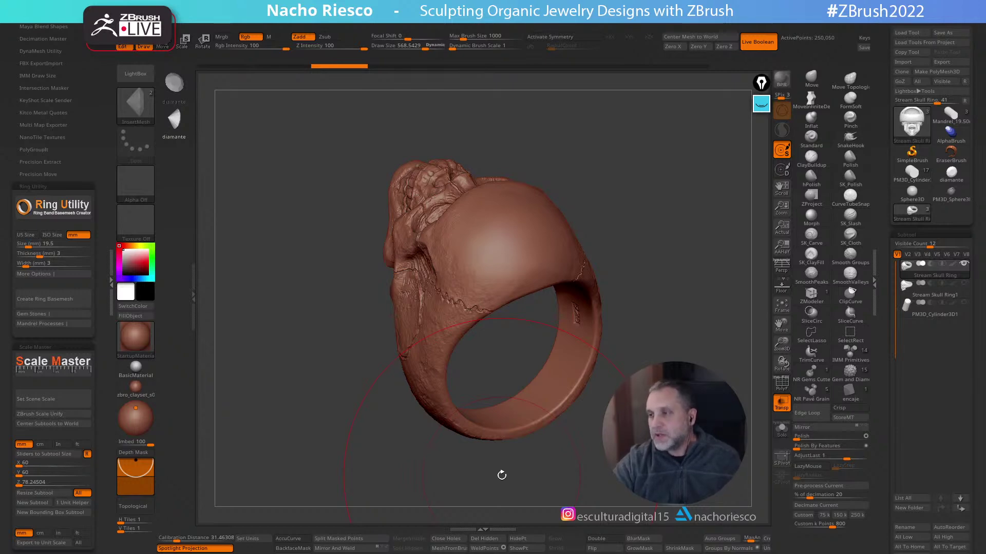
drag(502, 475, 708, 347)
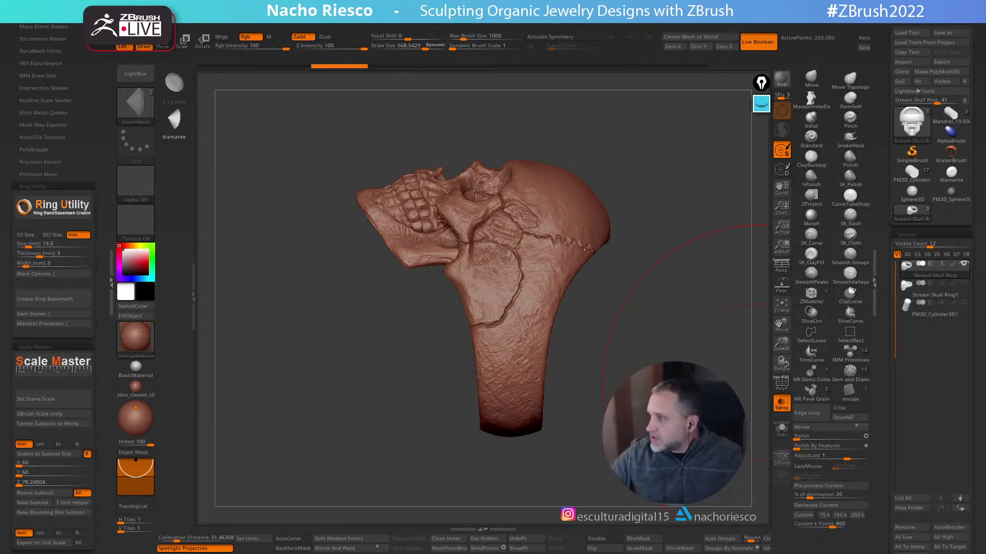
Show the photo of the purple skull ring beside the model for comparison and return to ZBrush
drag(985, 205, 187, 99)
drag(568, 106, 430, 177)
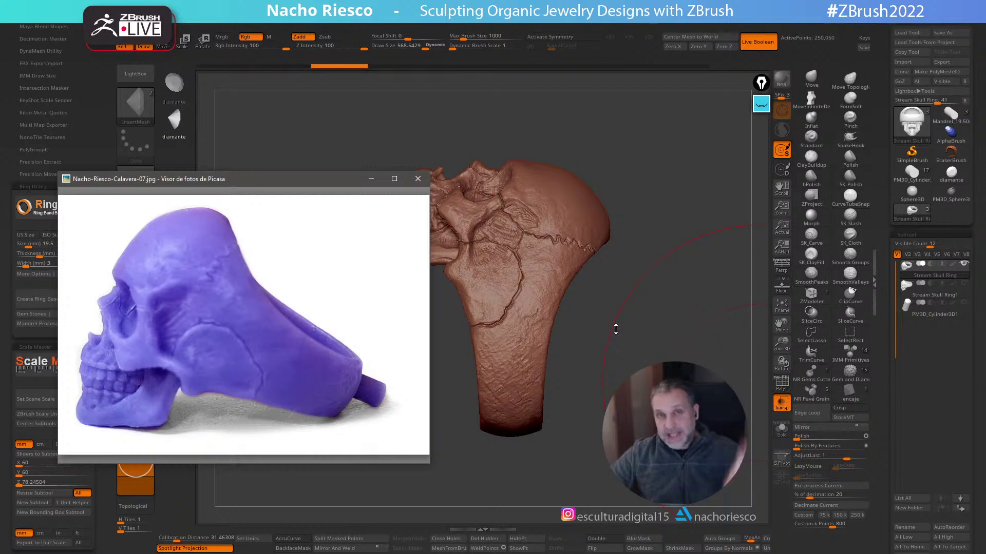
mouse_move(214, 368)
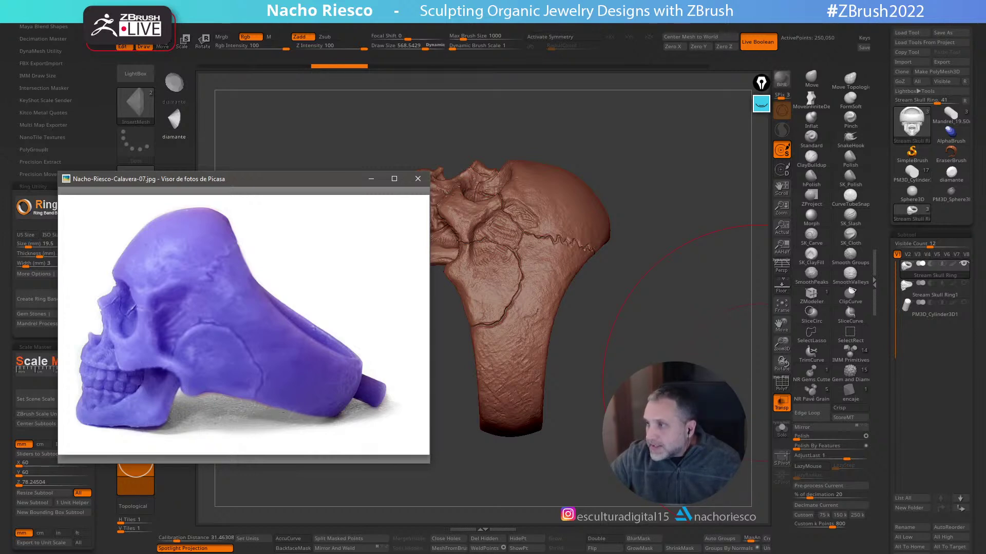
click(608, 348)
Examine the skull ring's side, jaw and band from several angles
mouse_move(622, 358)
mouse_down()
mouse_move(575, 359)
mouse_move(647, 380)
mouse_up()
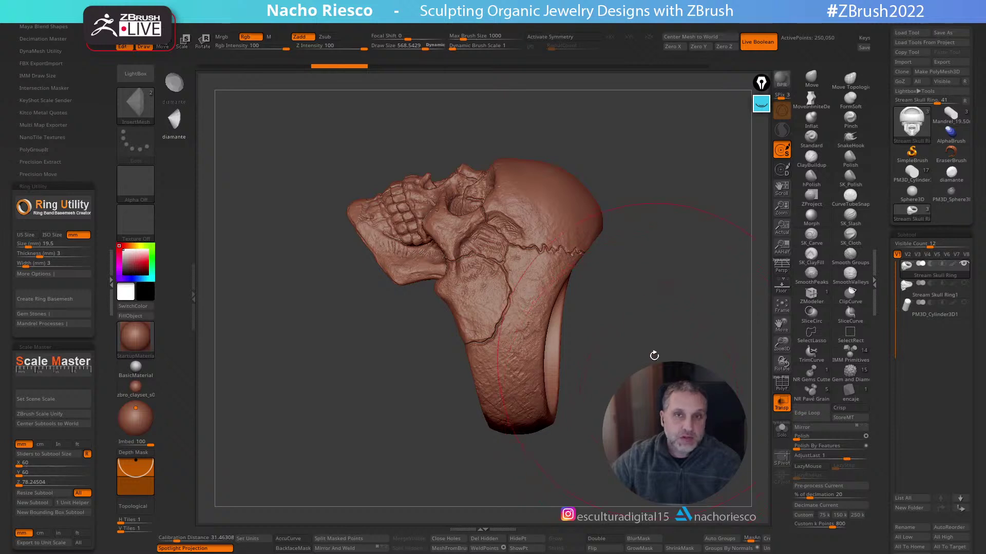
drag(671, 339, 678, 388)
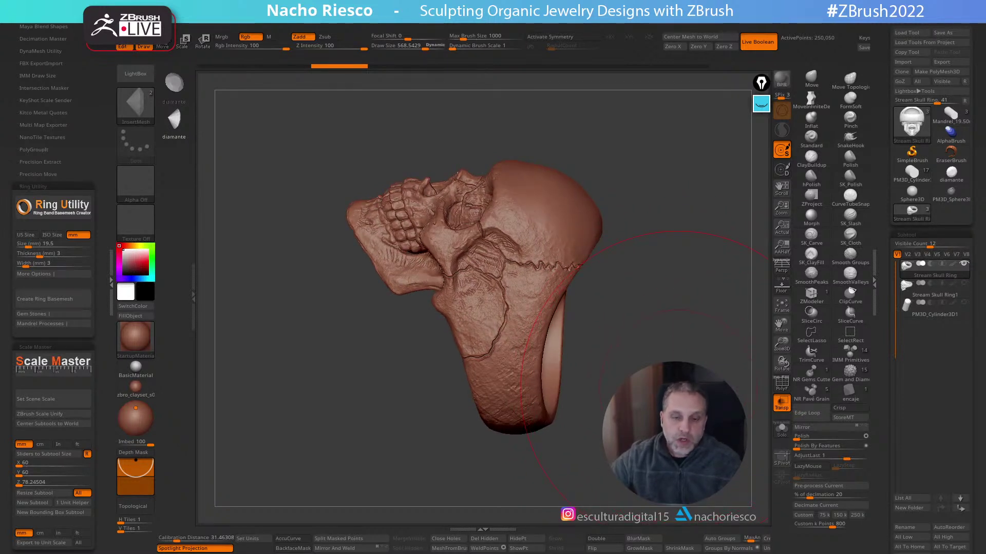
drag(668, 390, 631, 246)
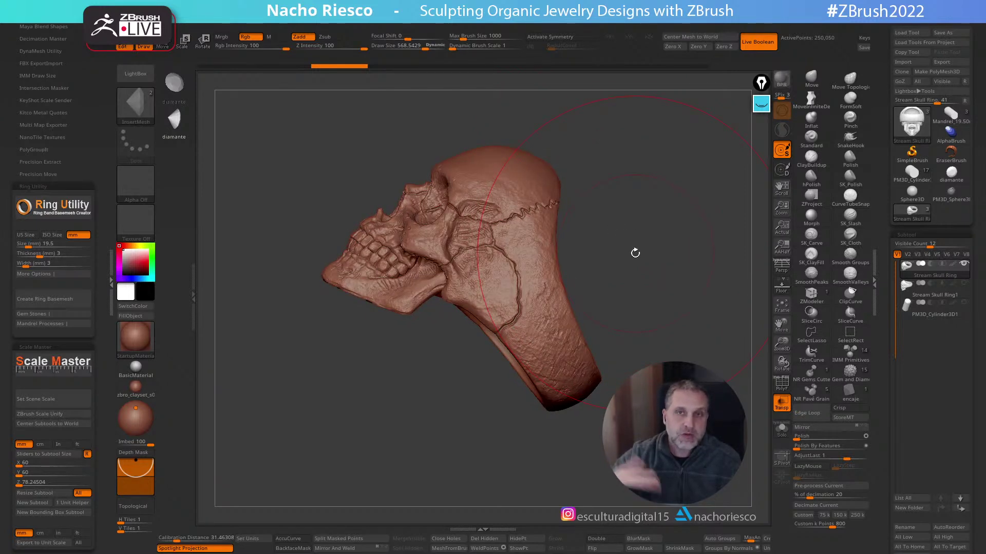
drag(636, 253, 641, 227)
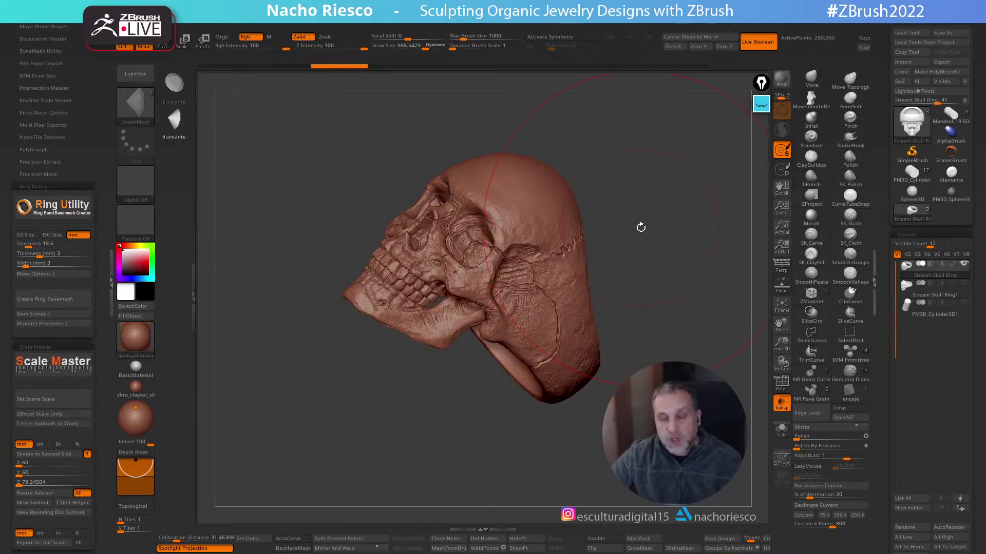
drag(655, 227, 666, 235)
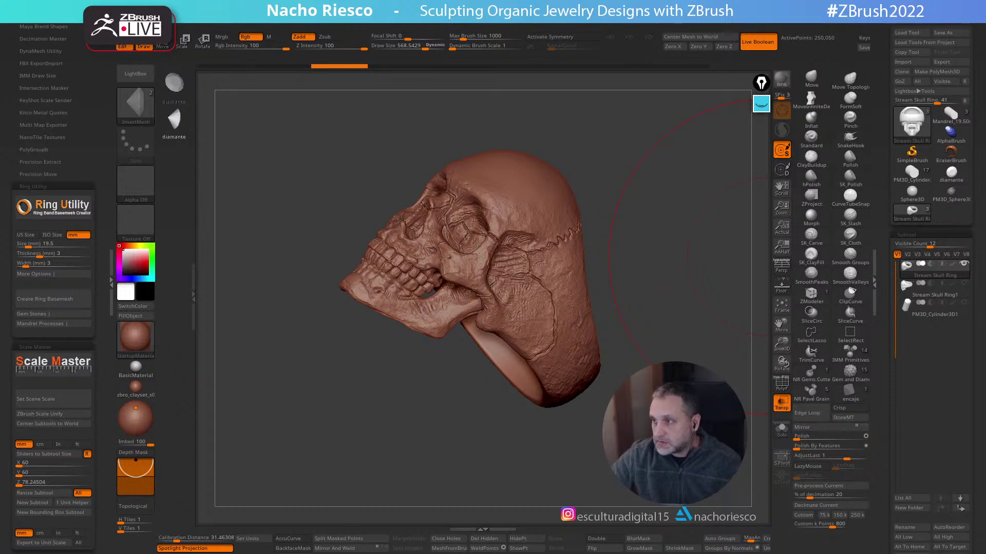
mouse_move(936, 264)
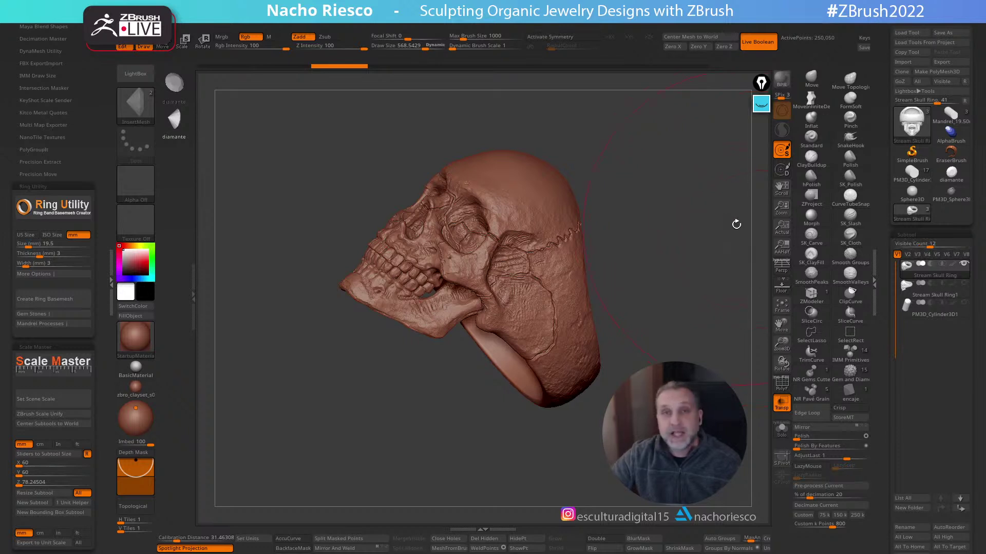
drag(701, 235, 678, 242)
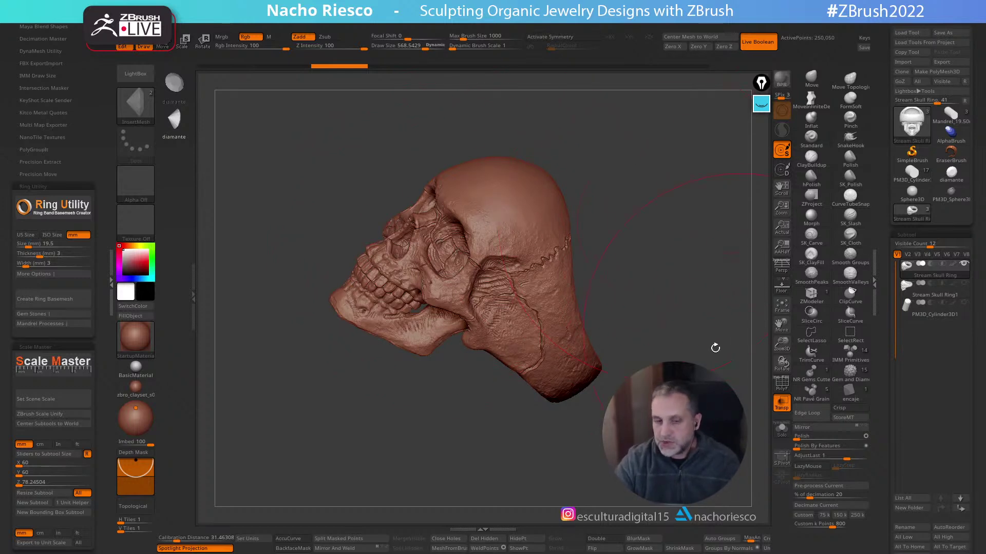
Load the Sphere3D tool, hide the plugin tray and switch to the polymesh sphere with the inserted diamonds
click(918, 129)
click(919, 130)
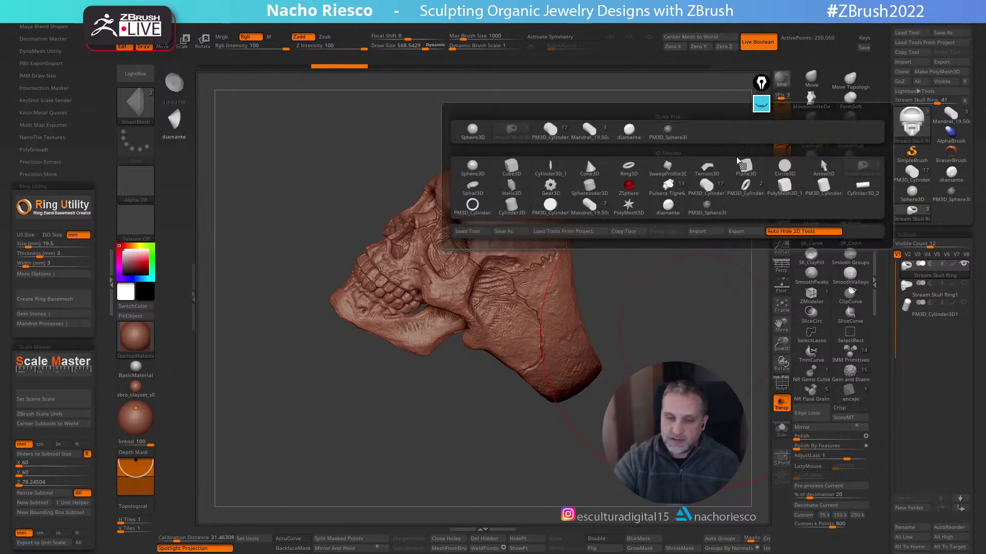
click(473, 170)
click(111, 283)
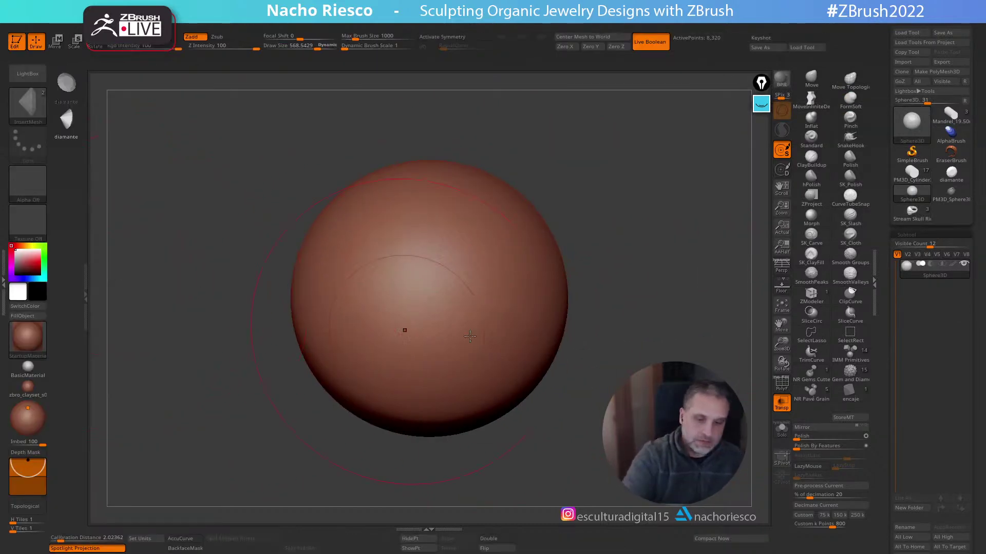
drag(960, 103, 956, 103)
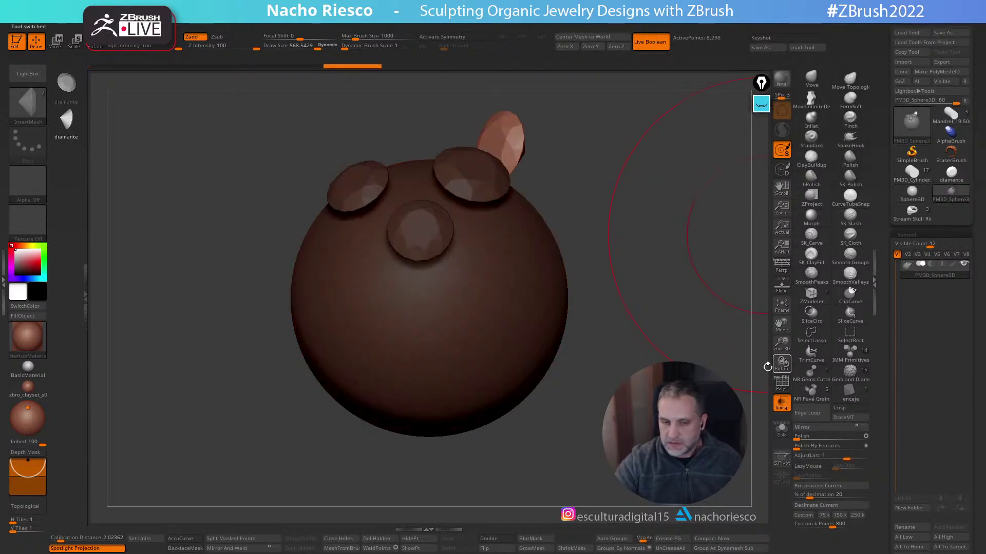
Undo all the diamond insertions on the polymesh sphere
key(ctrl+z)
key(ctrl+z)
key(ctrl+z)
key(ctrl+z)
key(ctrl+z)
key(ctrl+z)
key(ctrl+z)
key(ctrl+z)
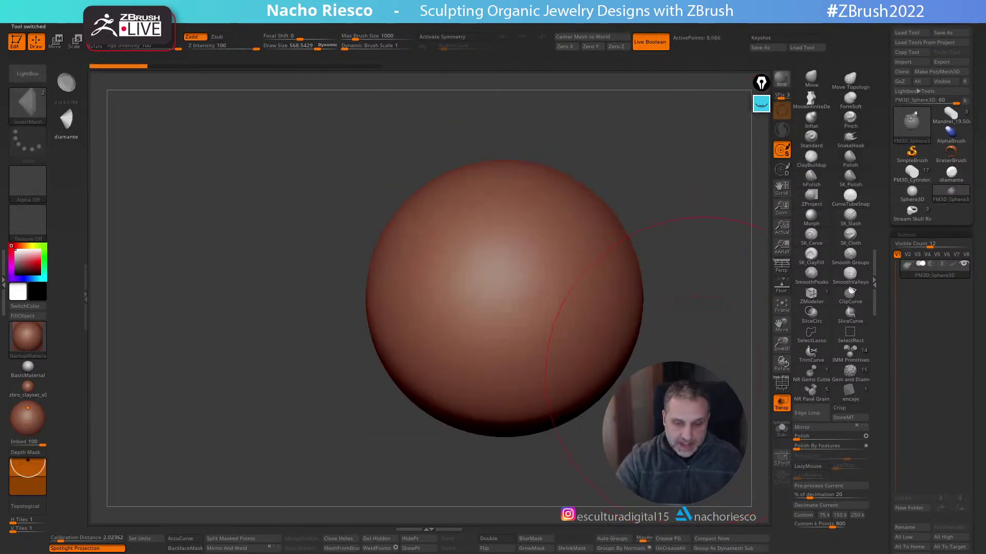
Flatten the sphere in depth and stretch it vertically into a thin upright oval
key(x)
shift+drag(704, 254, 701, 261)
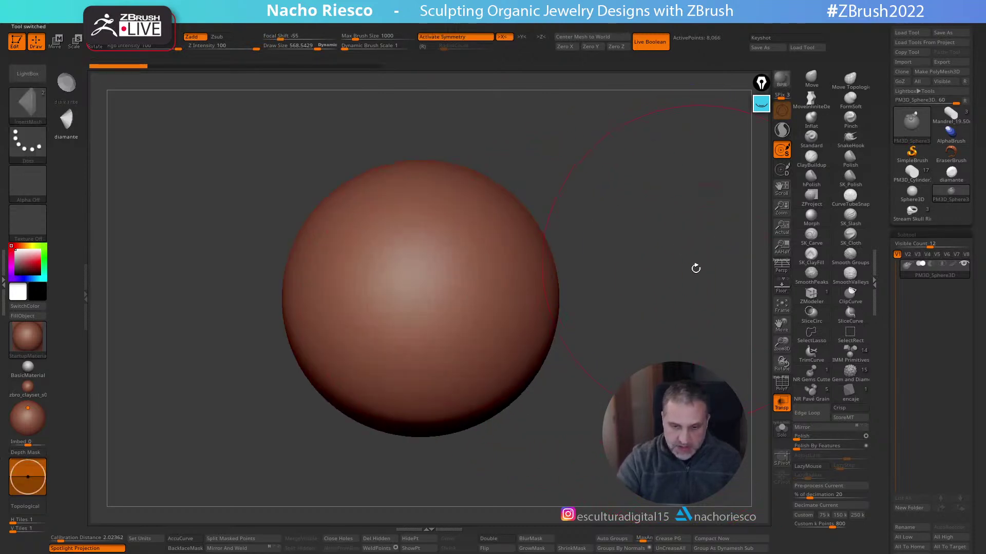
key(w)
drag(454, 298, 431, 297)
shift+drag(482, 246, 532, 244)
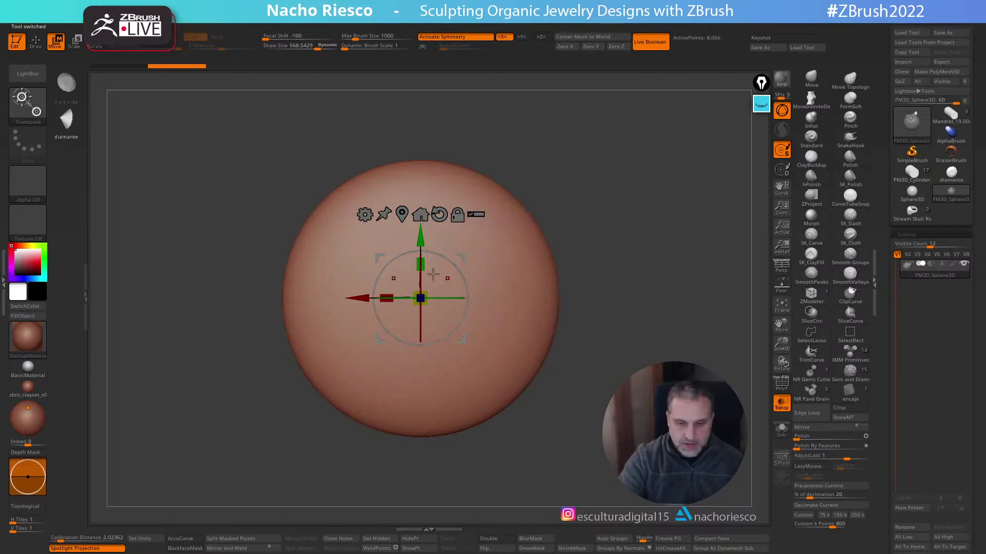
drag(444, 280, 443, 257)
shift+drag(565, 267, 513, 221)
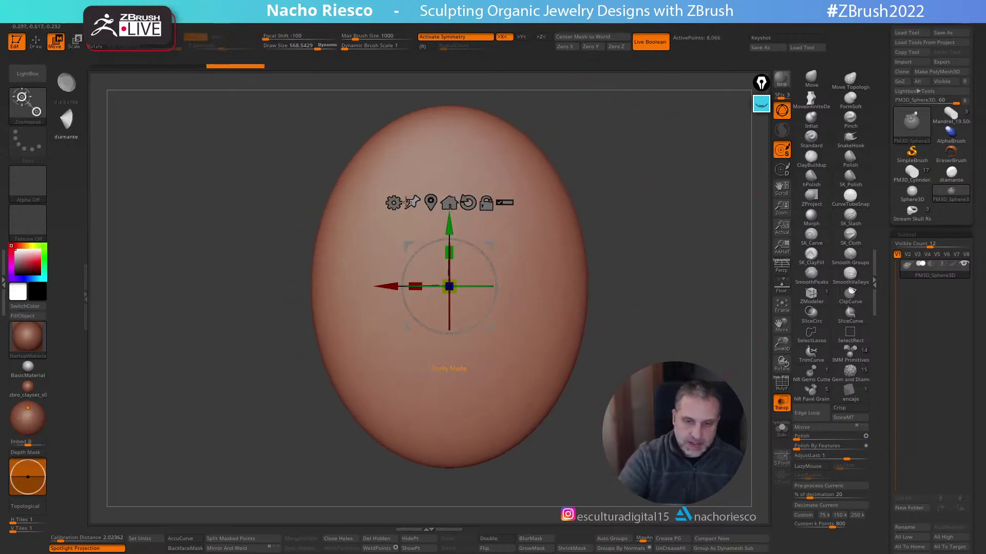
Turn off symmetry, narrow the oval's lower end to a point with the Taper deformer, and return to Gizmo 3D
click(394, 203)
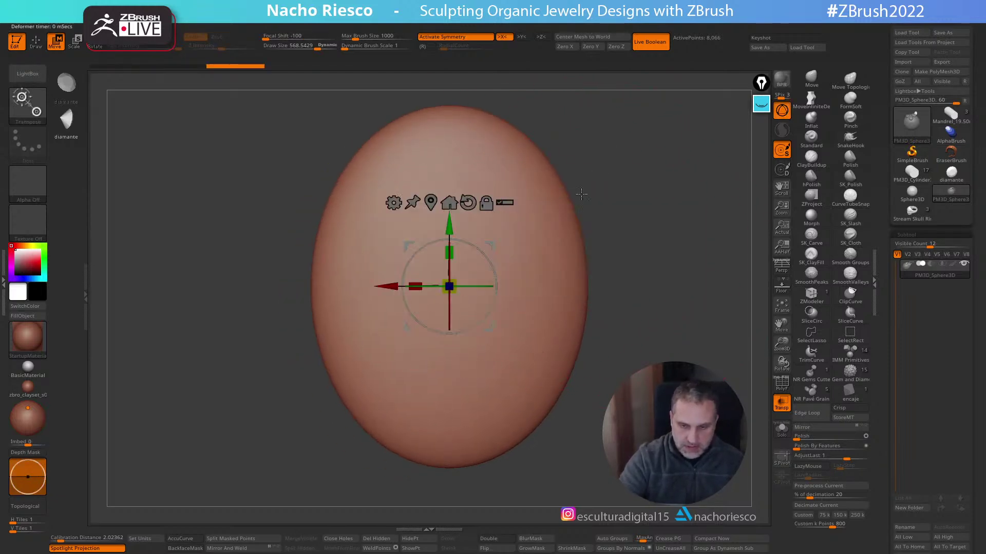
key(x)
click(393, 203)
click(471, 282)
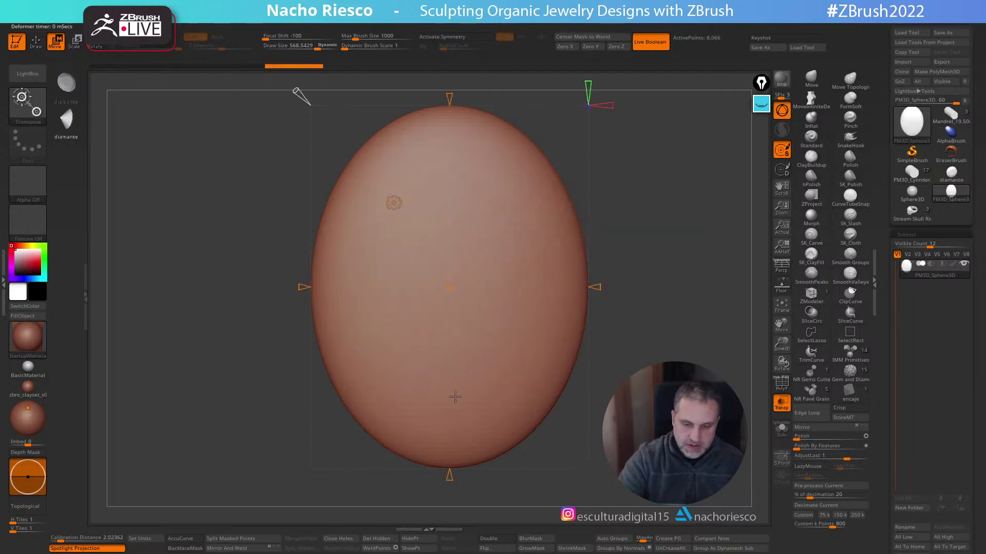
drag(452, 471, 451, 439)
shift+drag(648, 339, 658, 348)
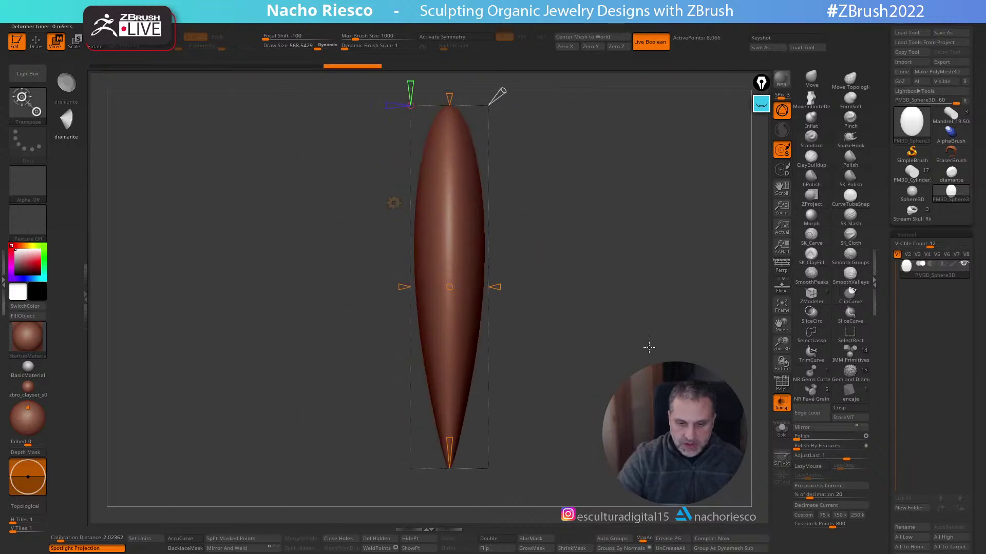
alt+drag(550, 242, 548, 208)
key(q)
mouse_move(628, 262)
mouse_down()
mouse_move(634, 326)
mouse_move(676, 305)
mouse_move(586, 284)
mouse_up()
key(w)
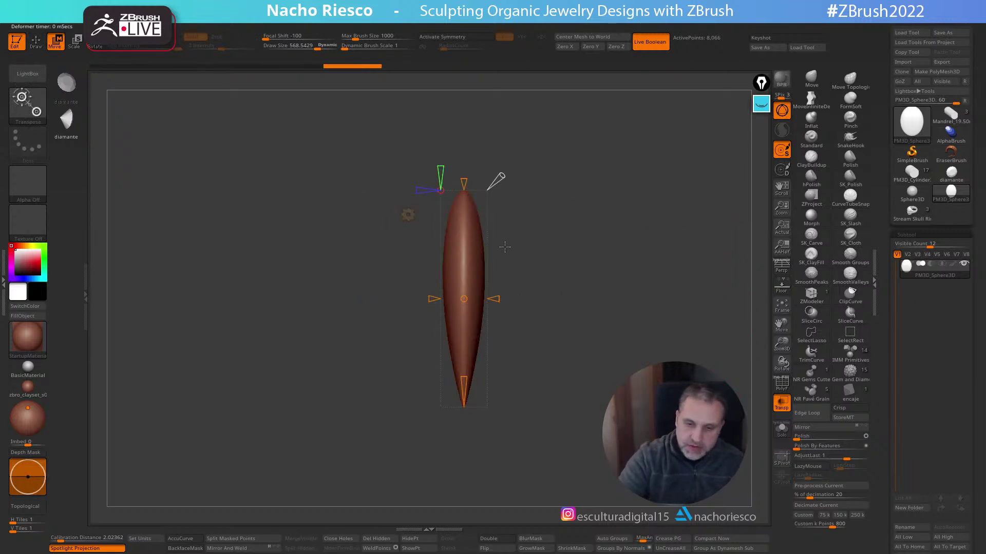
click(408, 215)
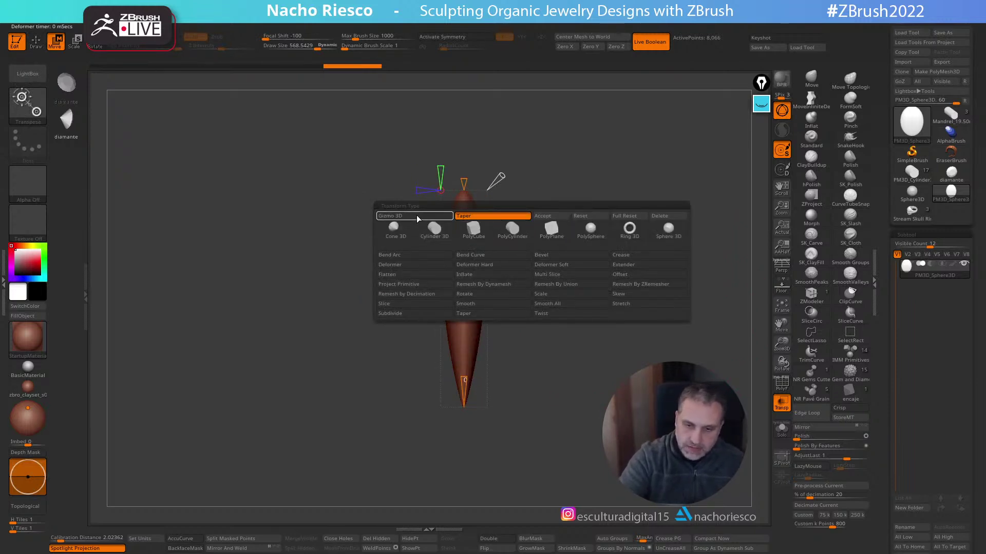
click(417, 221)
Duplicate the teardrop into a row of three touching copies and place a fourth copy below, between two of them
mouse_move(637, 308)
mouse_down()
mouse_move(630, 257)
mouse_move(629, 346)
mouse_move(399, 290)
mouse_move(515, 308)
mouse_move(473, 292)
mouse_move(390, 281)
mouse_move(538, 282)
mouse_up()
key(q)
key(w)
ctrl+drag(596, 227, 591, 351)
drag(535, 416, 465, 417)
drag(590, 436, 570, 411)
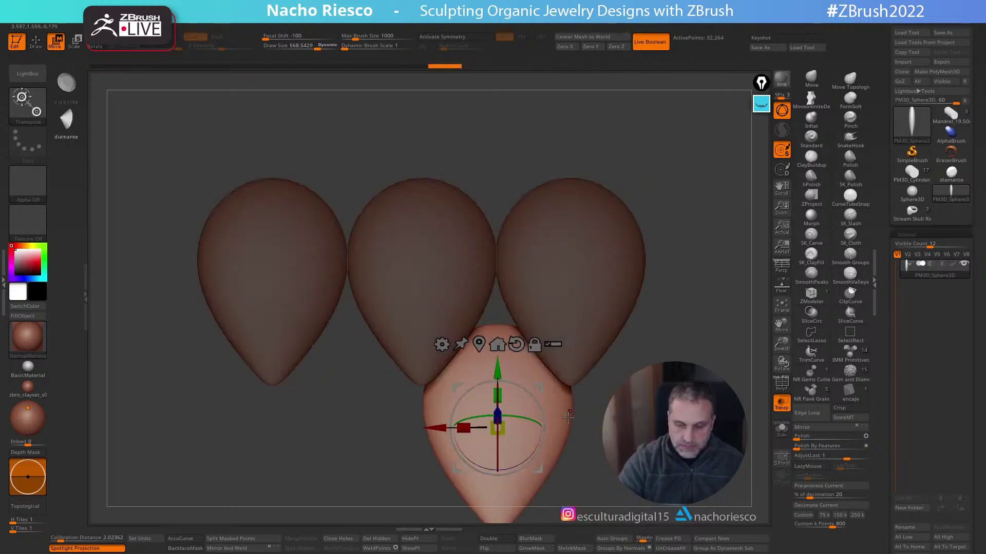
Add a fifth teardrop beside the fourth to complete the lower row, and clear the mask
ctrl+drag(497, 396, 497, 354)
mouse_move(447, 389)
mouse_down()
mouse_move(292, 408)
mouse_move(300, 408)
mouse_up()
key(q)
ctrl+click(660, 477)
alt+drag(660, 478, 683, 390)
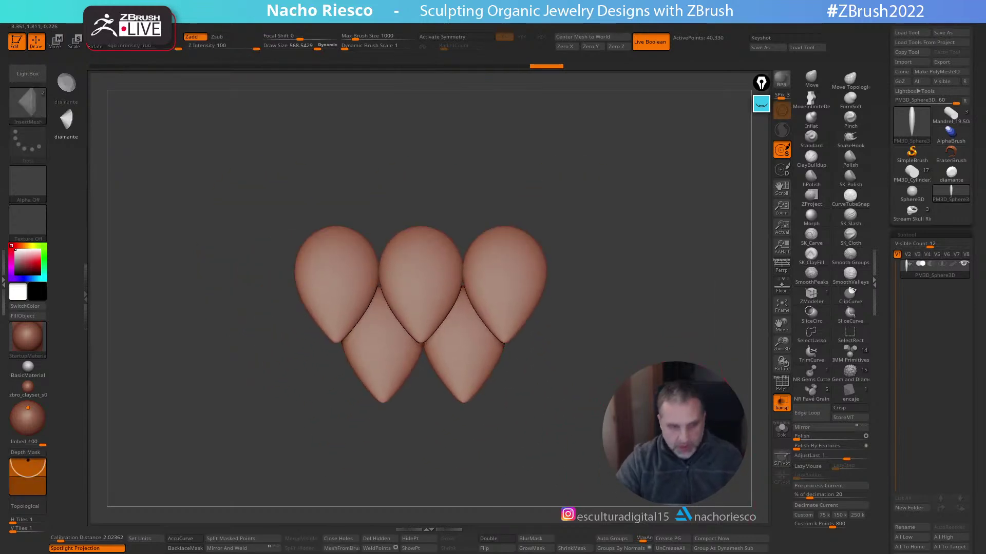
Create a new InsertMesh brush from the five-teardrop scale pattern and enable Curve Mode for it
key(b)
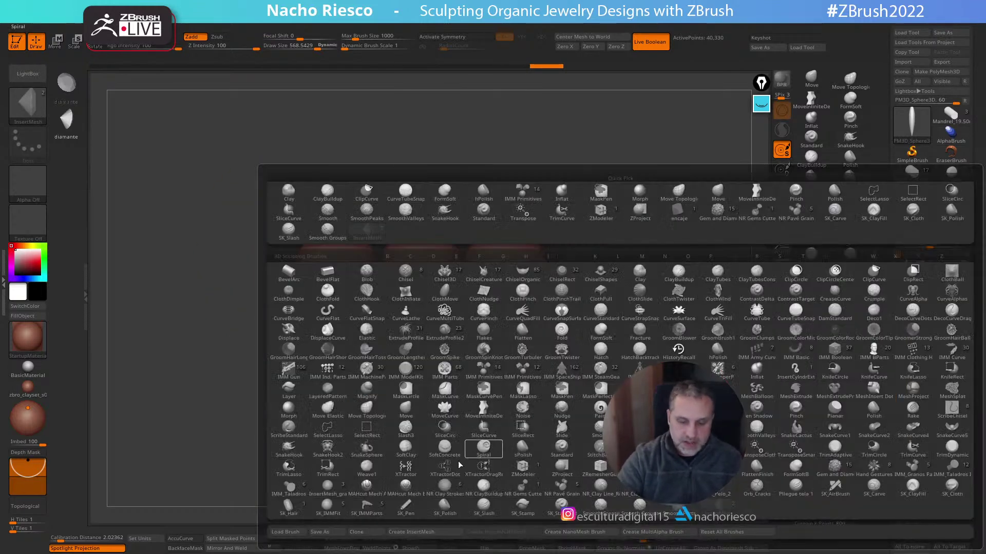
click(429, 534)
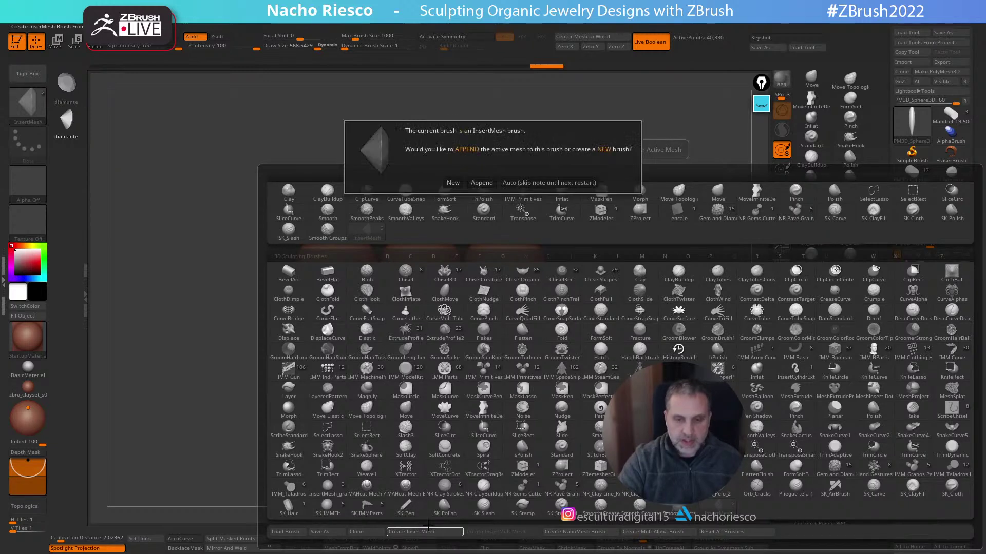
click(452, 182)
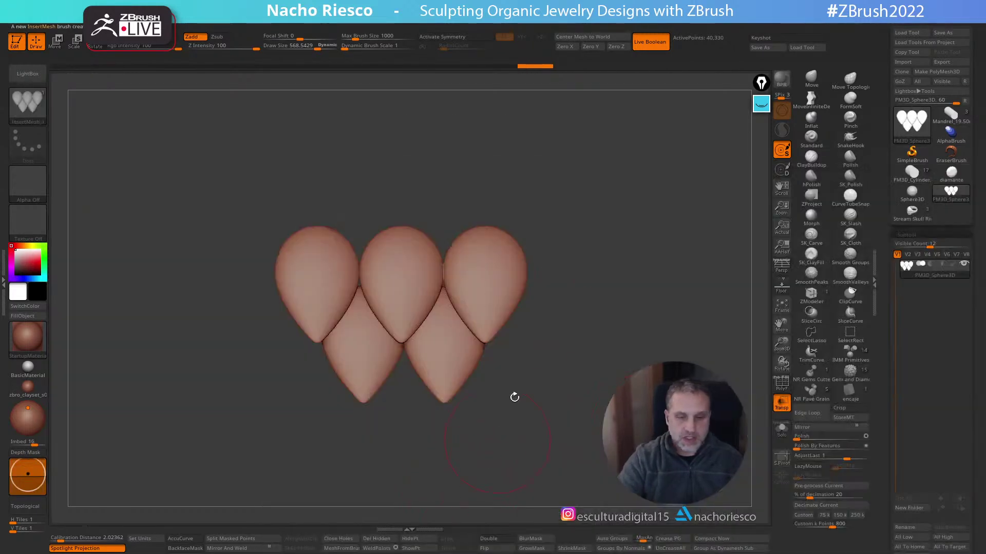
click(470, 26)
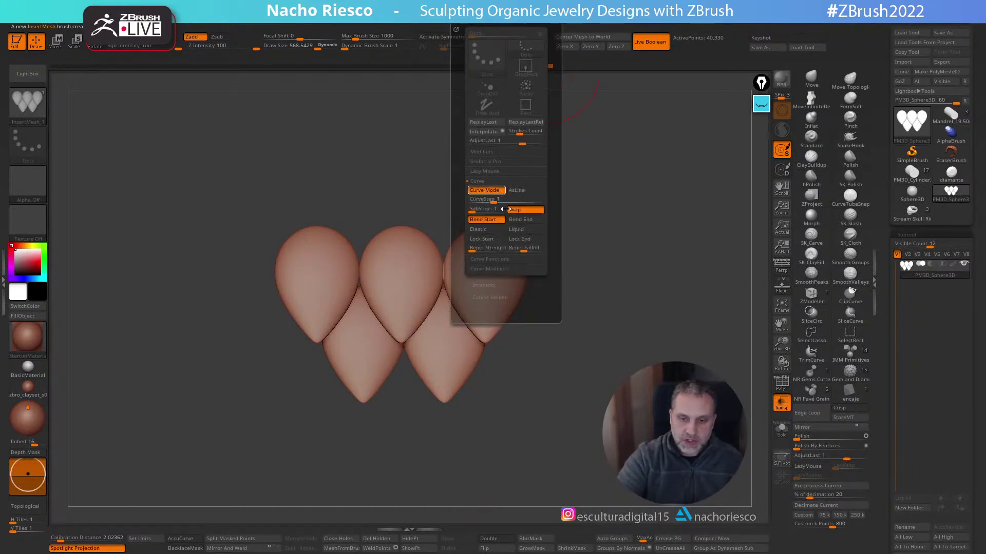
Test the curve brush with diagonal strips of scales at smaller draw sizes, undoing each strip
key(f)
mouse_move(580, 364)
mouse_down()
mouse_move(506, 321)
mouse_move(516, 310)
mouse_move(491, 308)
mouse_move(715, 125)
mouse_up()
key(s)
alt+drag(616, 370, 590, 445)
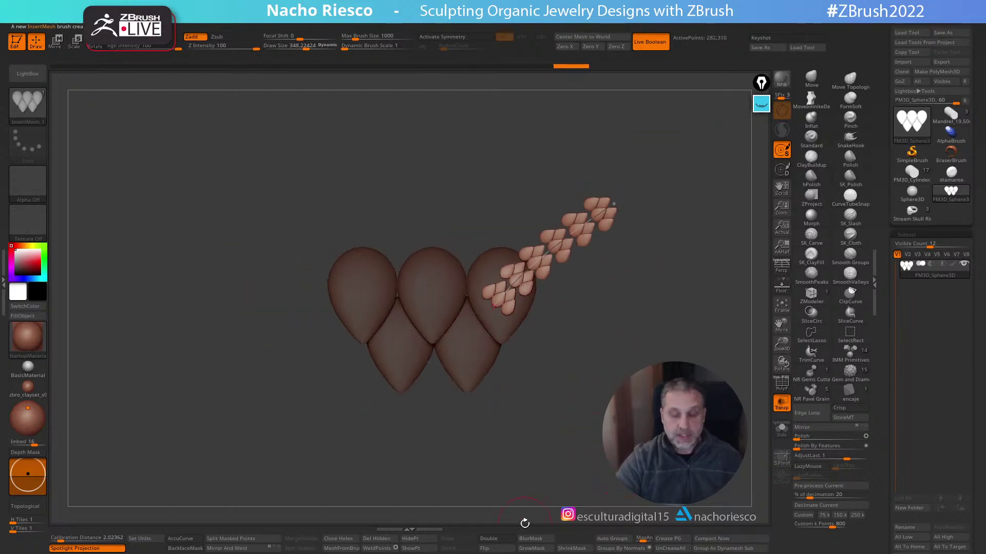
key(ctrl+z)
key(ctrl+z)
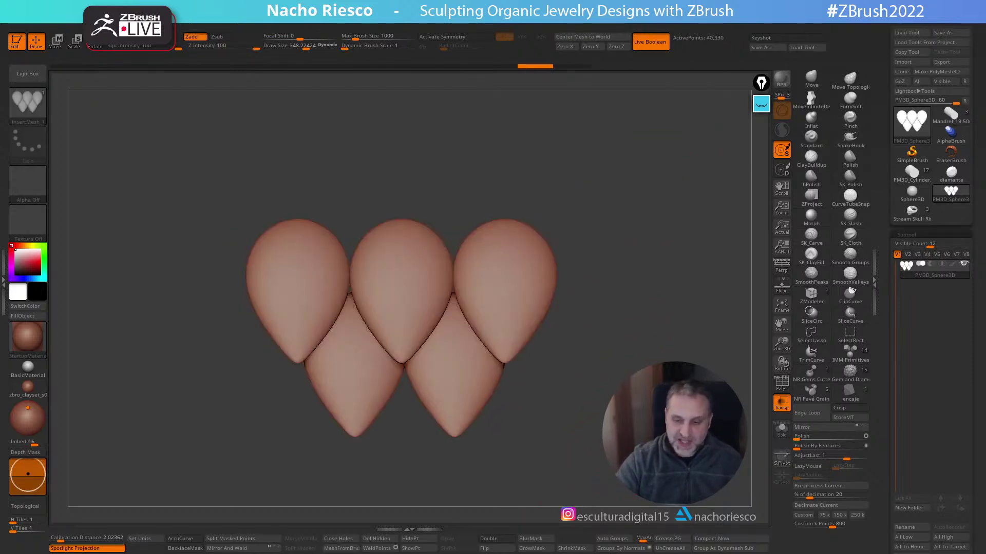
drag(515, 298, 671, 110)
key(ctrl+z)
mouse_move(635, 348)
alt+mouse_down()
mouse_move(636, 369)
mouse_move(528, 348)
alt+mouse_up()
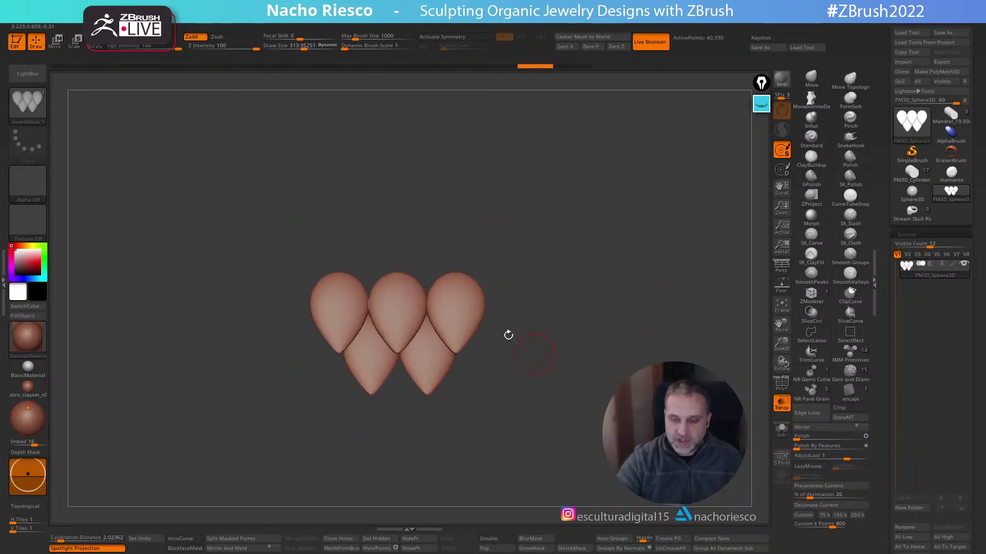
drag(453, 314, 605, 192)
key(ctrl+z)
View the scale pattern turned a quarter turn sideways and append it to the current InsertMesh brush
mouse_move(601, 315)
alt+mouse_down()
mouse_move(605, 352)
mouse_move(645, 321)
mouse_move(683, 318)
alt+mouse_up()
drag(632, 226, 663, 309)
key(b)
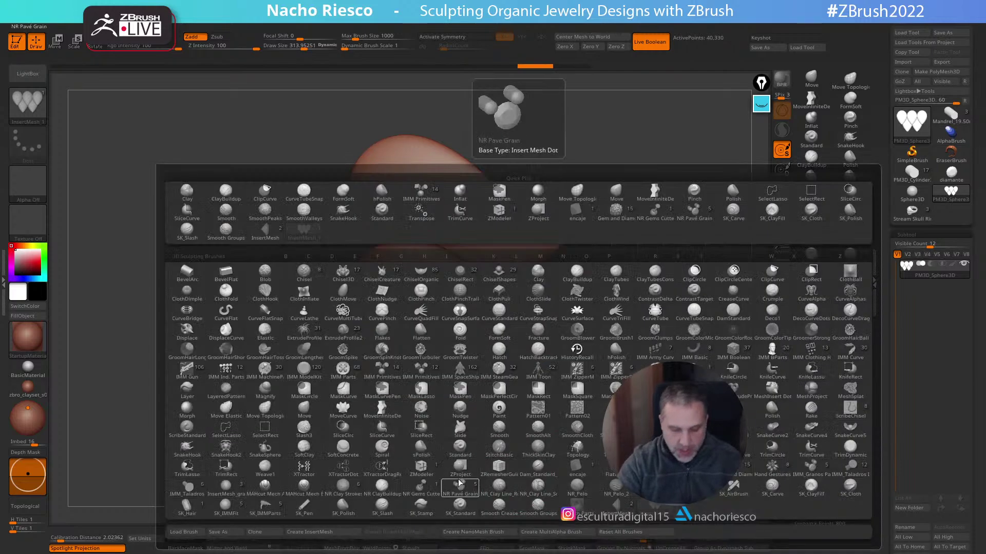
click(321, 533)
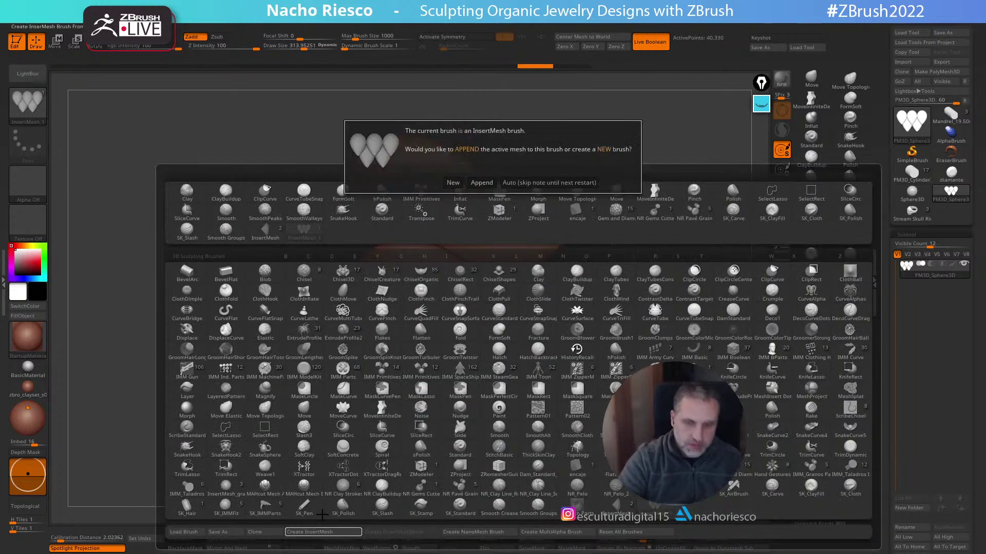
click(481, 183)
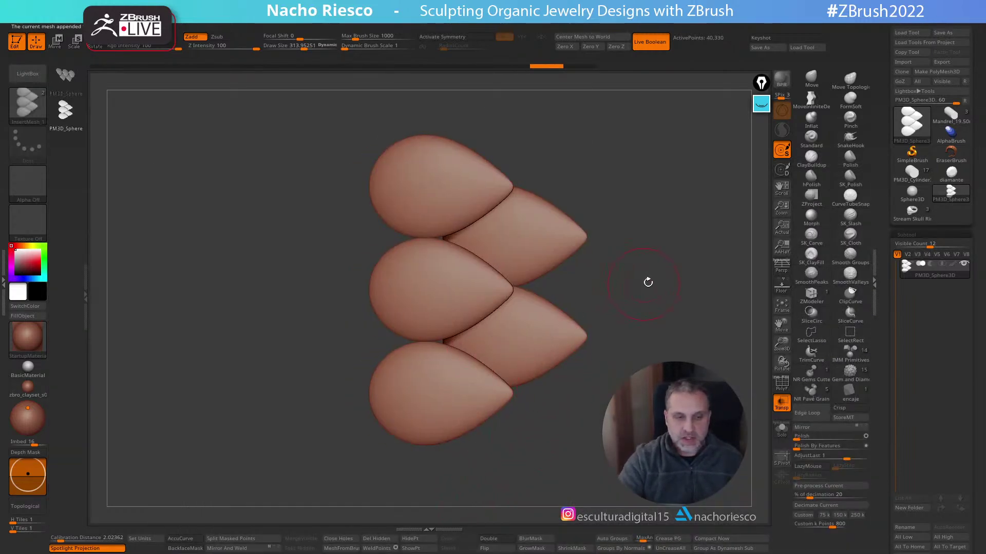
Try a diagonal curve of scales with the appended sideways mesh and undo it
mouse_move(618, 241)
mouse_down()
mouse_move(671, 294)
mouse_move(601, 264)
mouse_up()
alt+drag(526, 218, 521, 308)
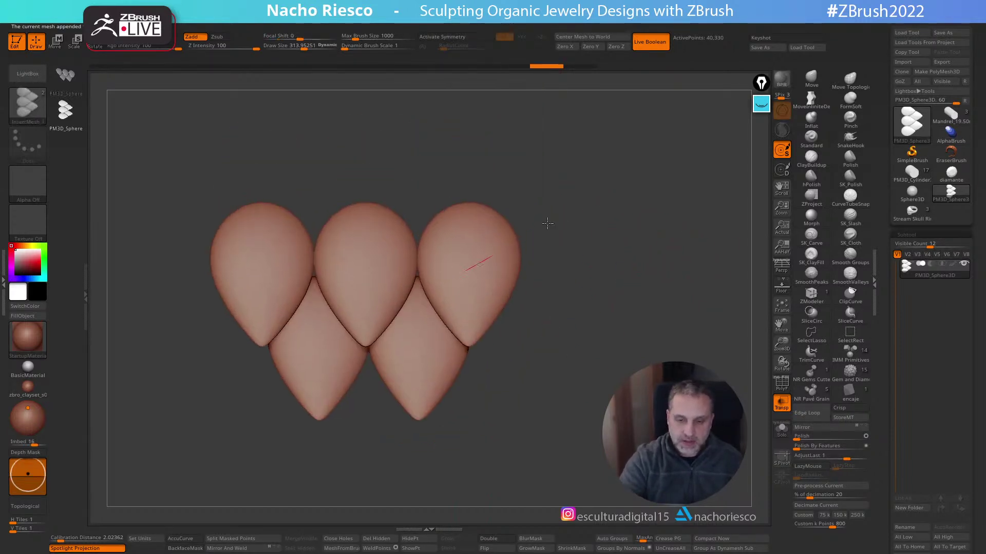
drag(467, 271, 657, 175)
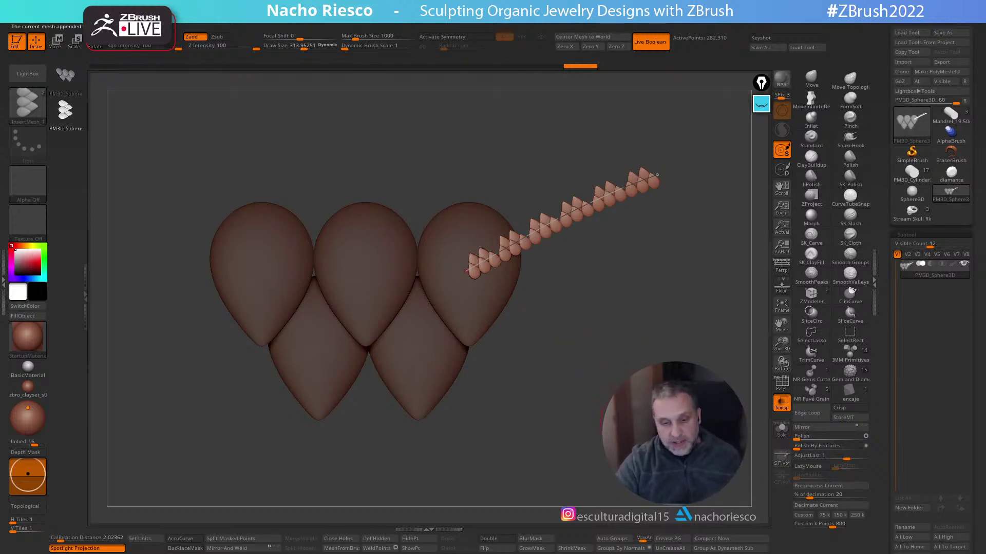
key(ctrl+z)
alt+drag(600, 295, 623, 281)
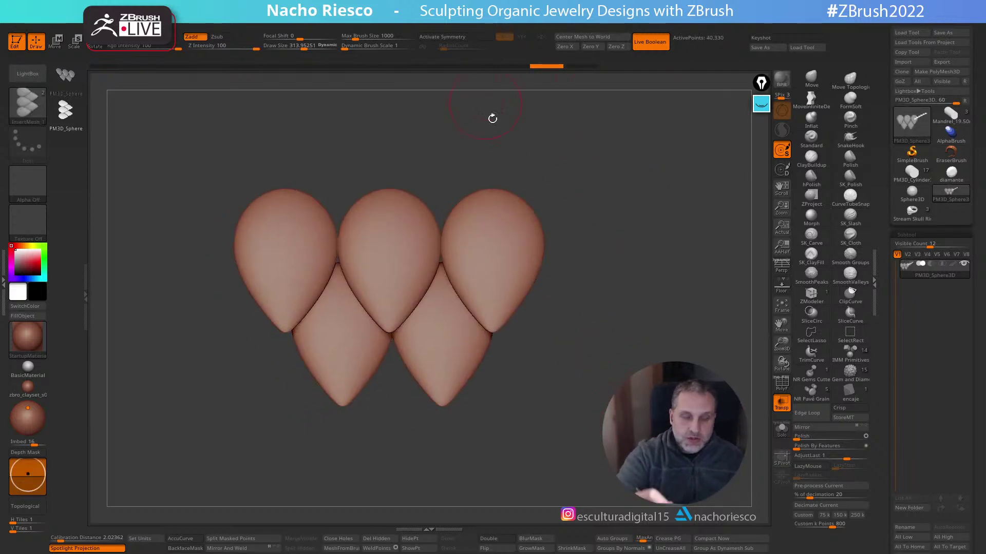
Disable Curve Mode and insert the sideways scale mesh onto the middle teardrop, undoing the first insertion
click(463, 23)
click(489, 191)
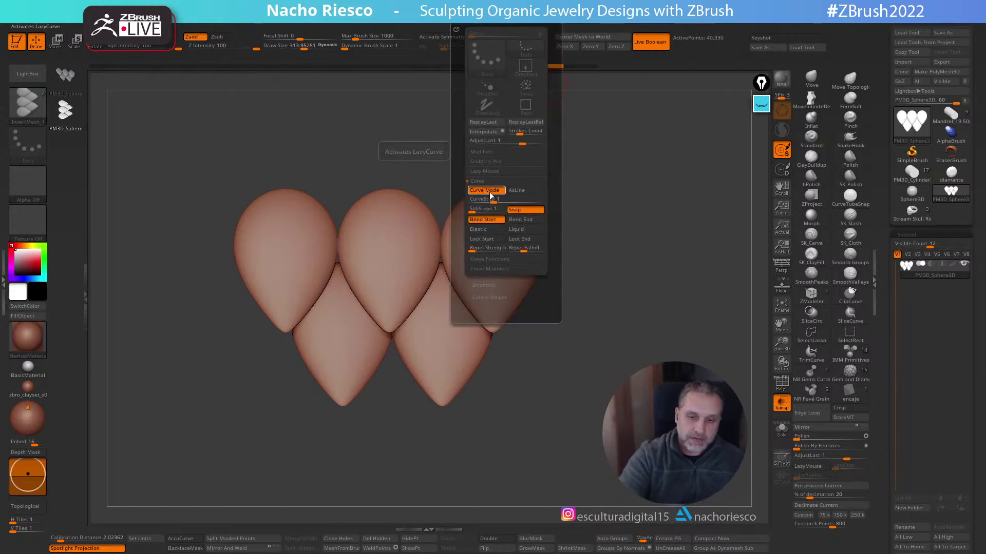
click(489, 193)
mouse_move(405, 260)
mouse_down()
mouse_move(404, 352)
mouse_move(446, 425)
mouse_up()
key(ctrl+z)
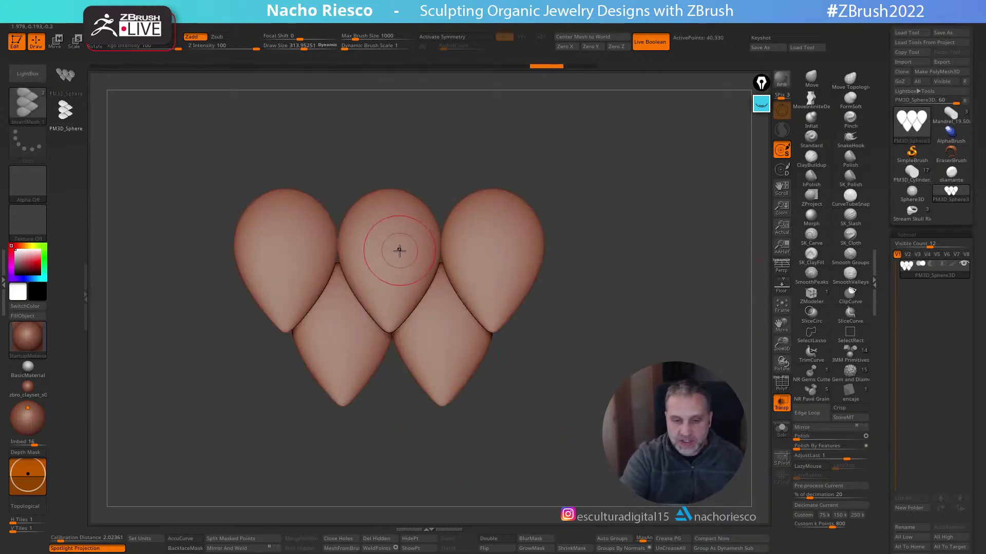
drag(591, 290, 564, 263)
drag(396, 246, 486, 494)
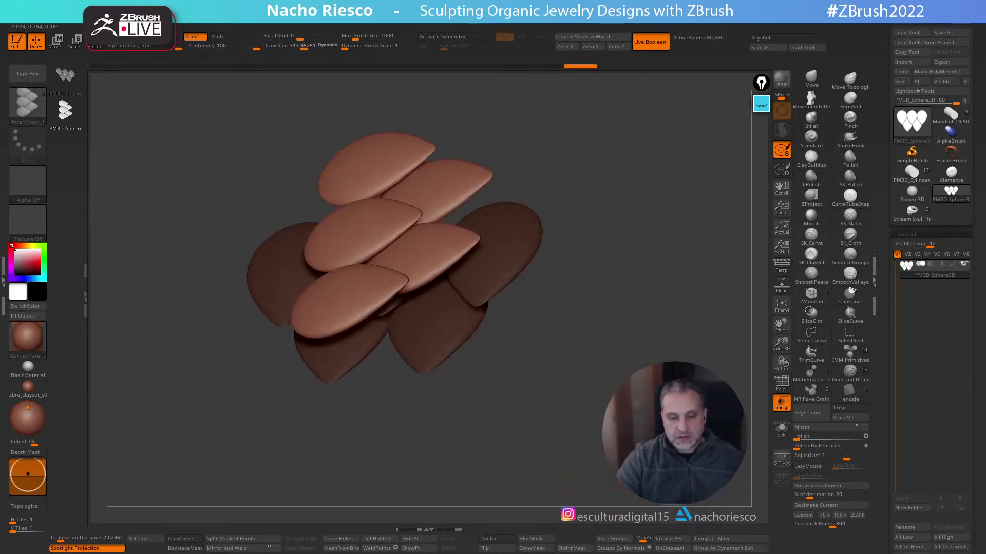
Generate the scale pattern mesh from the brush with the Modify Topology function MeshFromBrush and frame it
scroll(911, 307, down, 8)
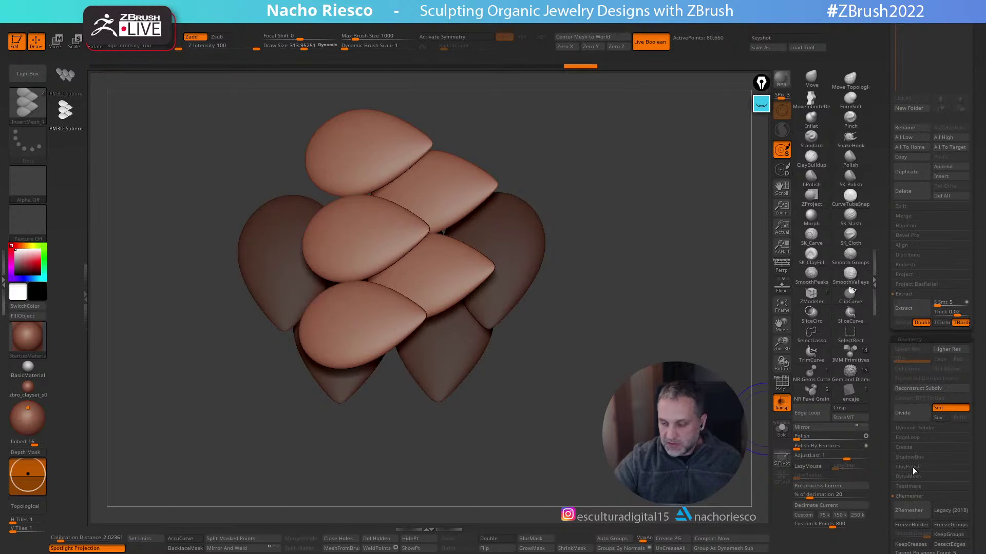
scroll(919, 464, down, 5)
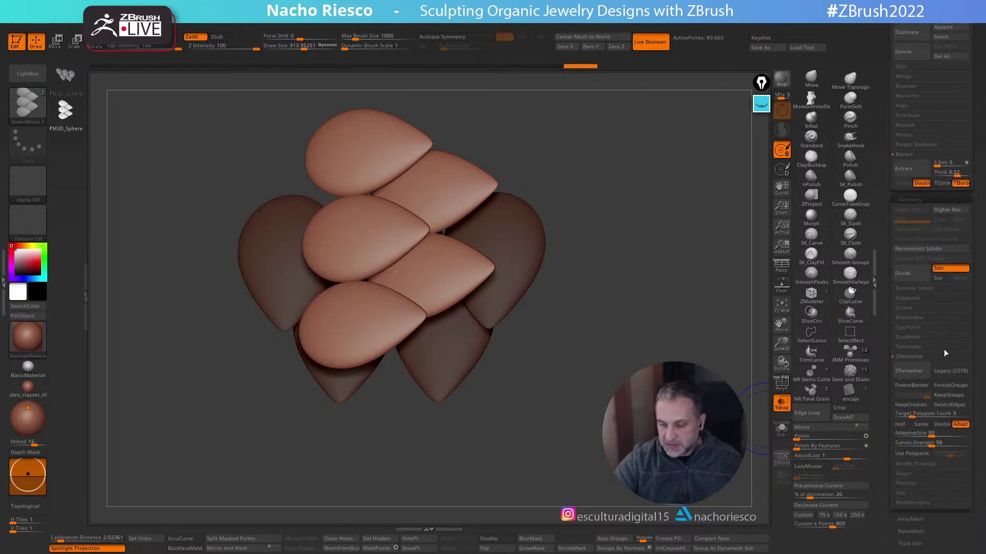
click(922, 466)
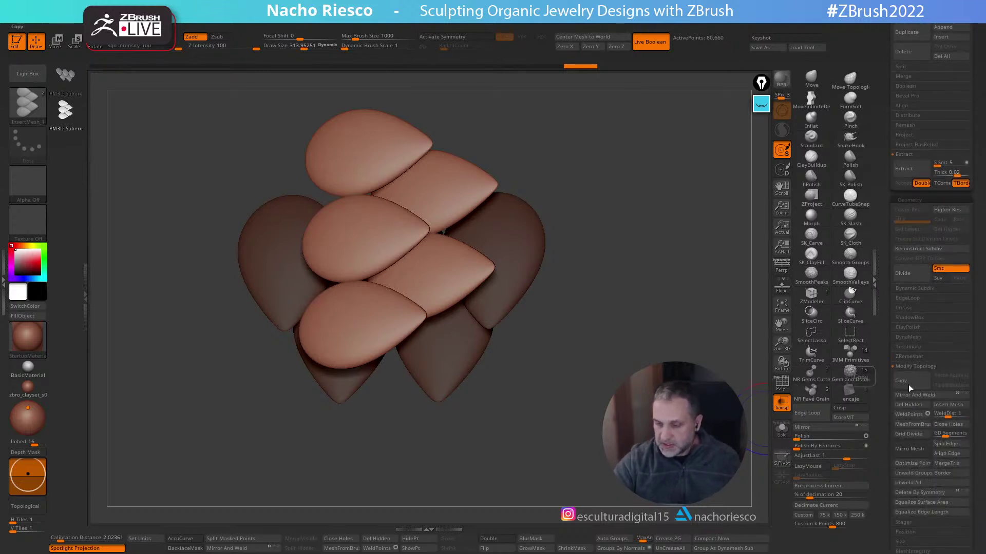
scroll(913, 354, down, 4)
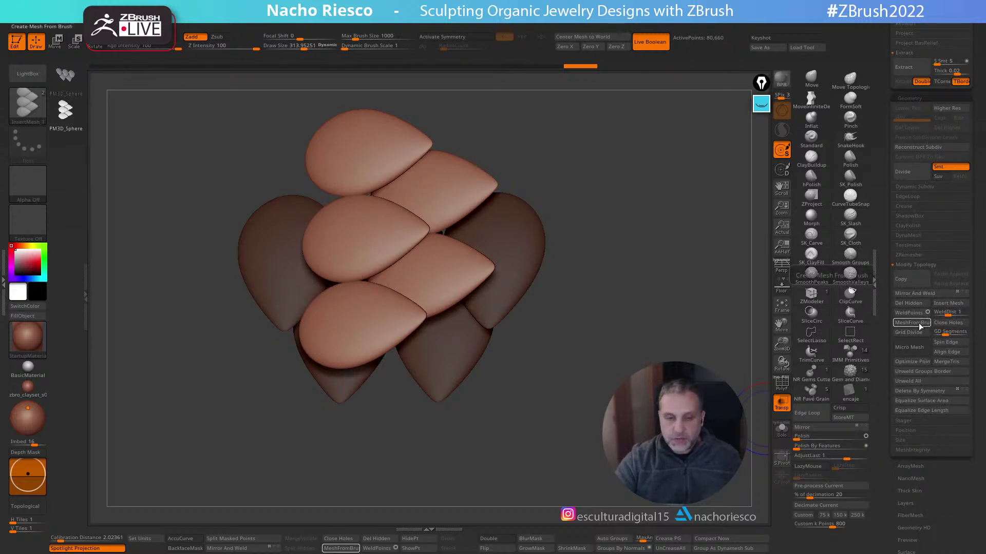
click(918, 323)
drag(568, 420, 606, 473)
key(f)
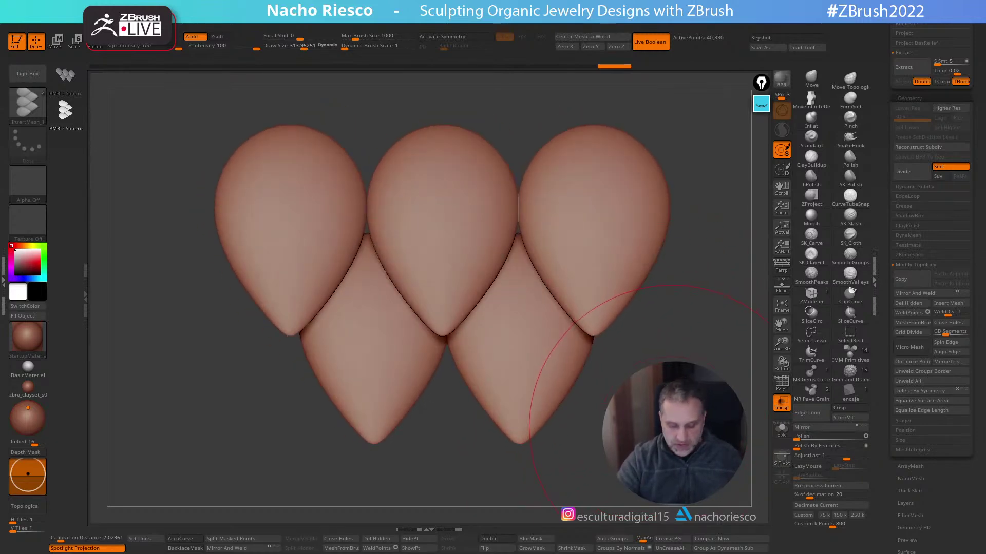
Create another new InsertMesh brush from the recovered upright scale pattern and turn on its Curve Mode
key(b)
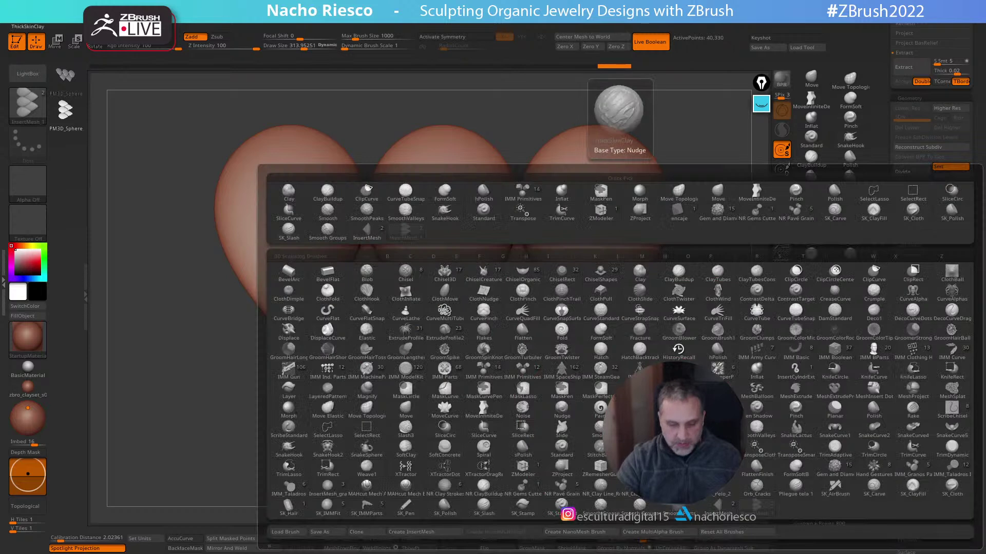
click(425, 532)
click(453, 182)
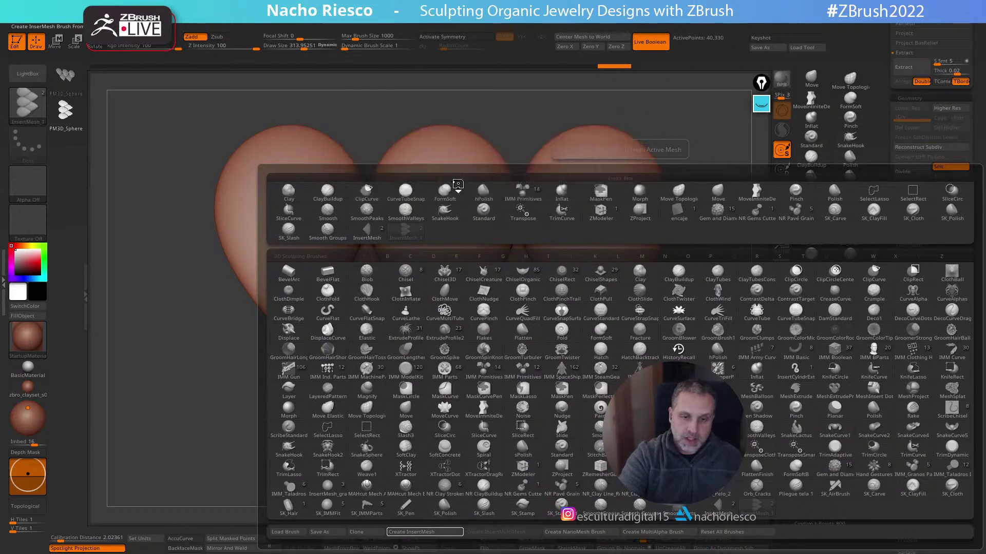
mouse_move(32, 104)
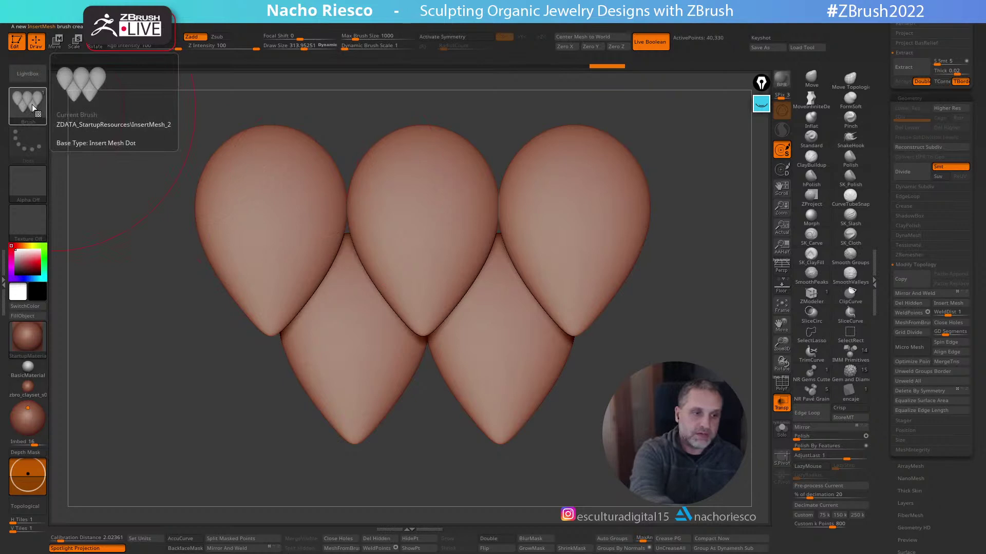
click(465, 23)
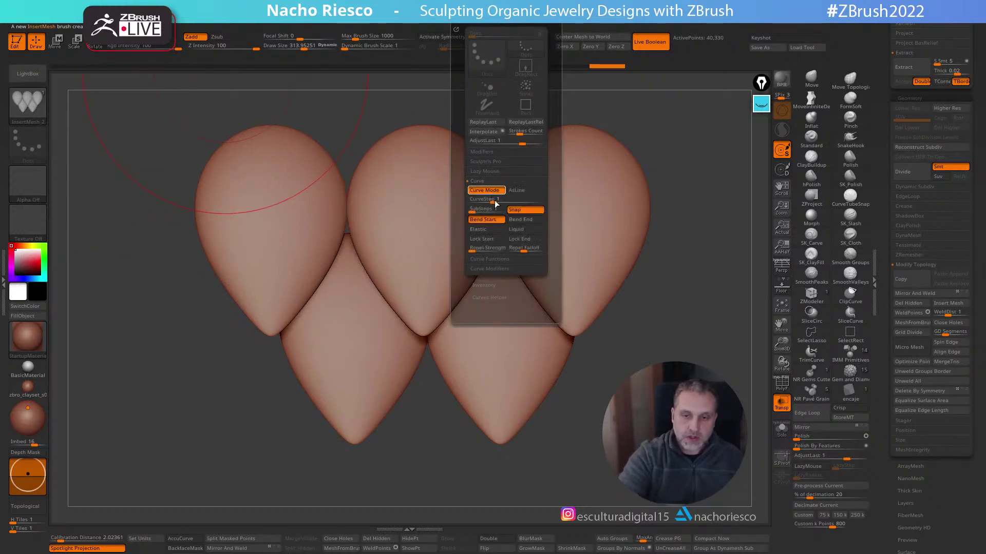
Test the new scale pattern brush at a smaller draw size with a diagonal curve and undo it
key(s)
drag(478, 365, 465, 364)
drag(487, 358, 638, 232)
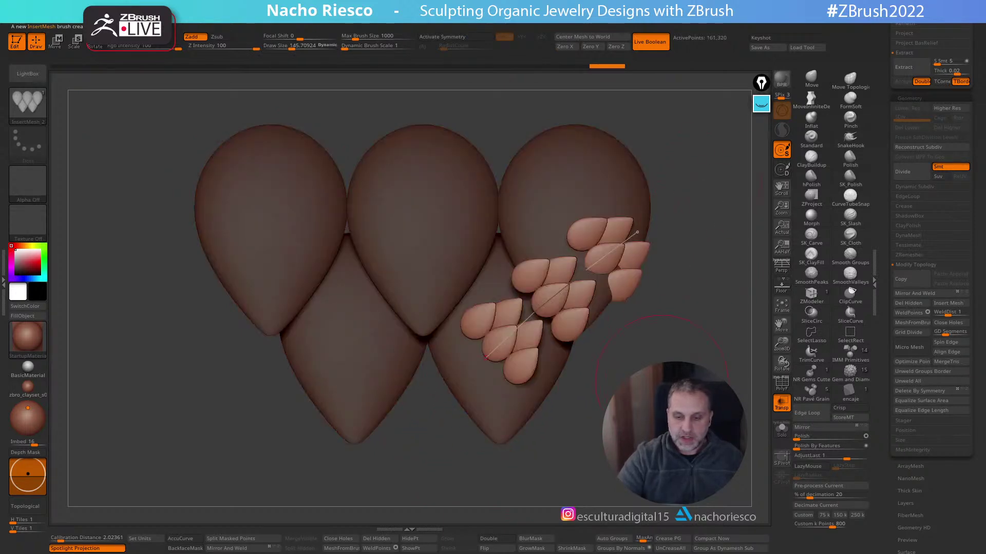
alt+drag(648, 426, 613, 434)
key(ctrl+z)
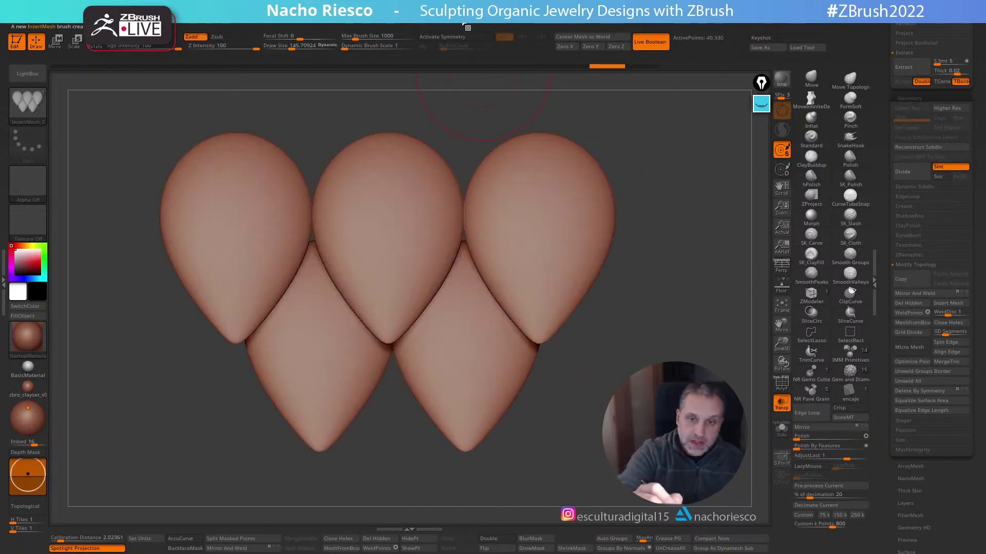
Set the brush's CurveStep to 0.8 and try another diagonal curve of scales, undoing it
click(469, 26)
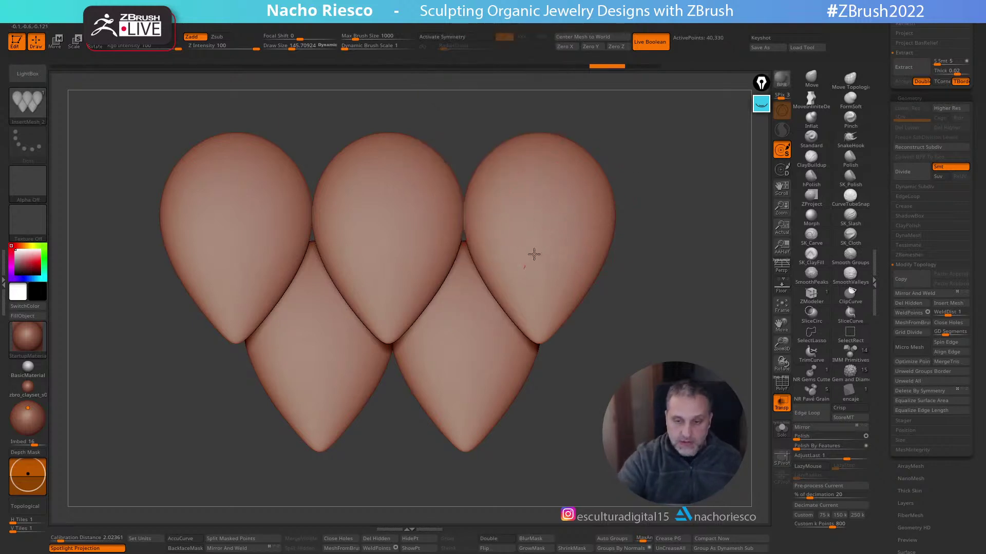
drag(523, 268, 631, 160)
key(ctrl+z)
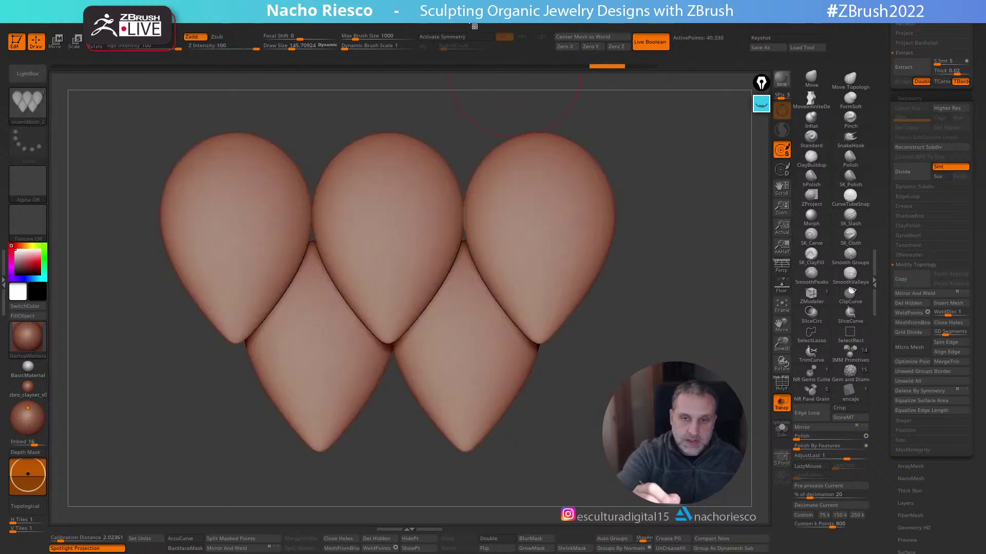
Set the CurveStep to 0.7, test the tighter spacing with a diagonal curve of scales and undo the curve
click(469, 26)
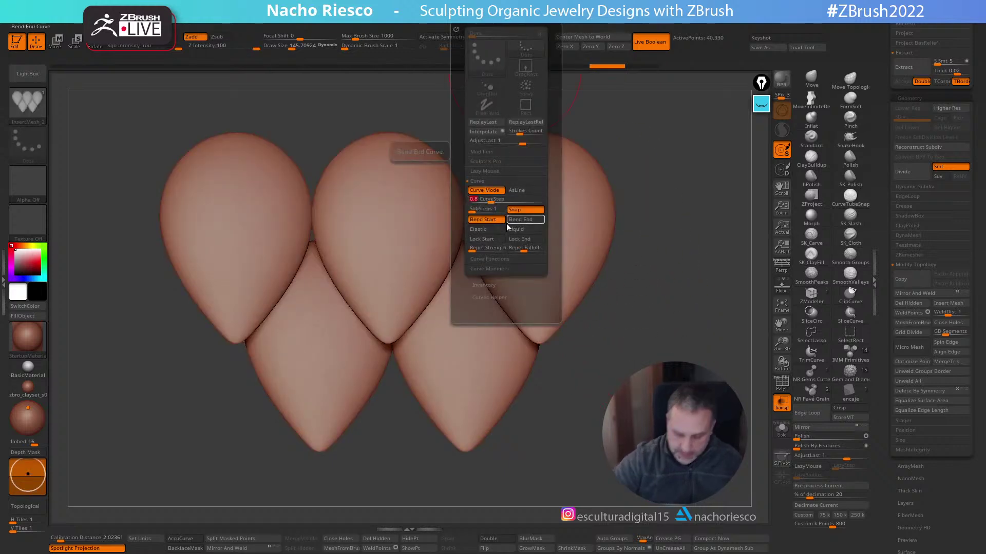
key(BackSpace)
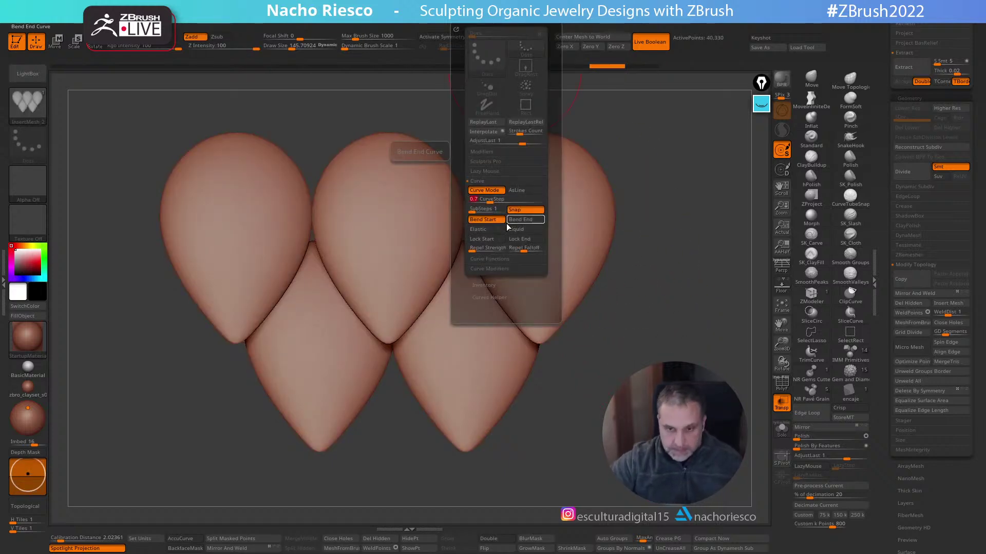
key(Return)
mouse_move(539, 251)
mouse_down()
mouse_move(588, 193)
mouse_move(669, 132)
mouse_up()
alt+drag(707, 187, 708, 149)
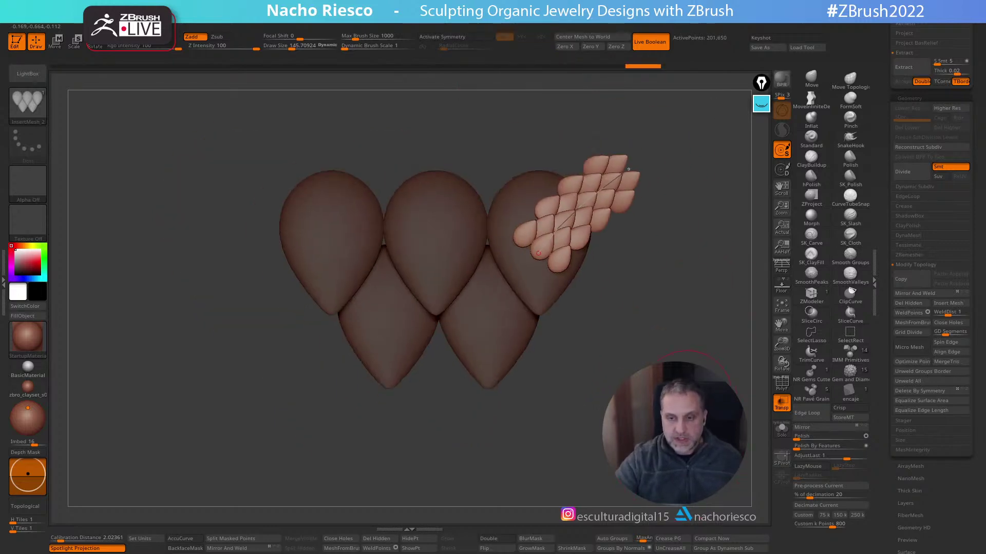
key(ctrl+z)
key(ctrl+z)
Switch to the 19.50 mm mandrel tool, turn off transparency and hide the ring band subtool so only the upright mandrel shows
scroll(888, 315, up, 5)
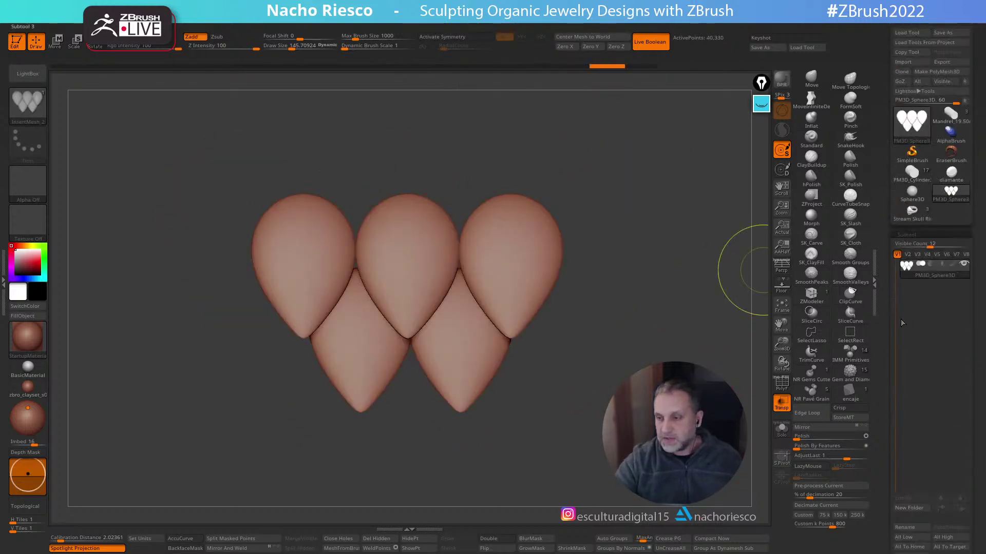
click(950, 117)
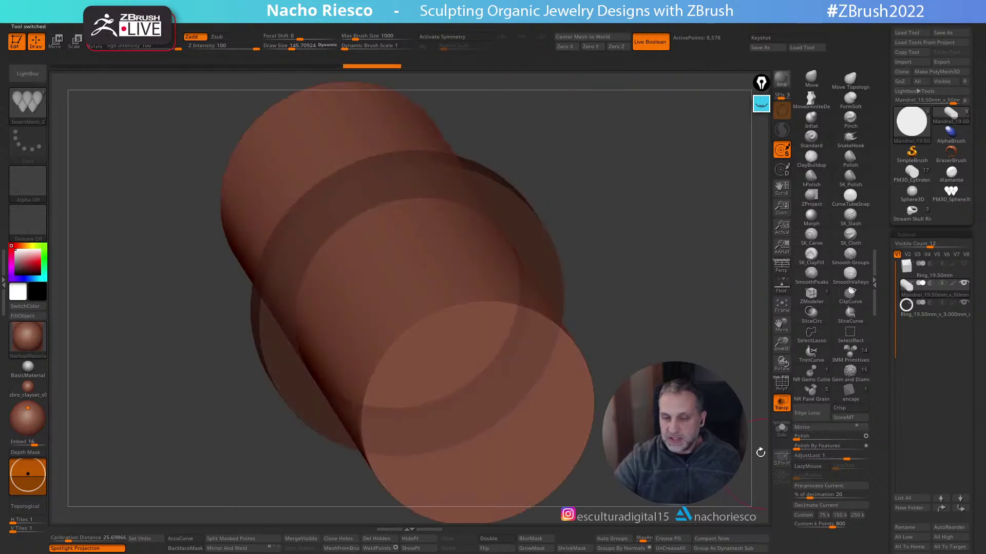
mouse_move(929, 303)
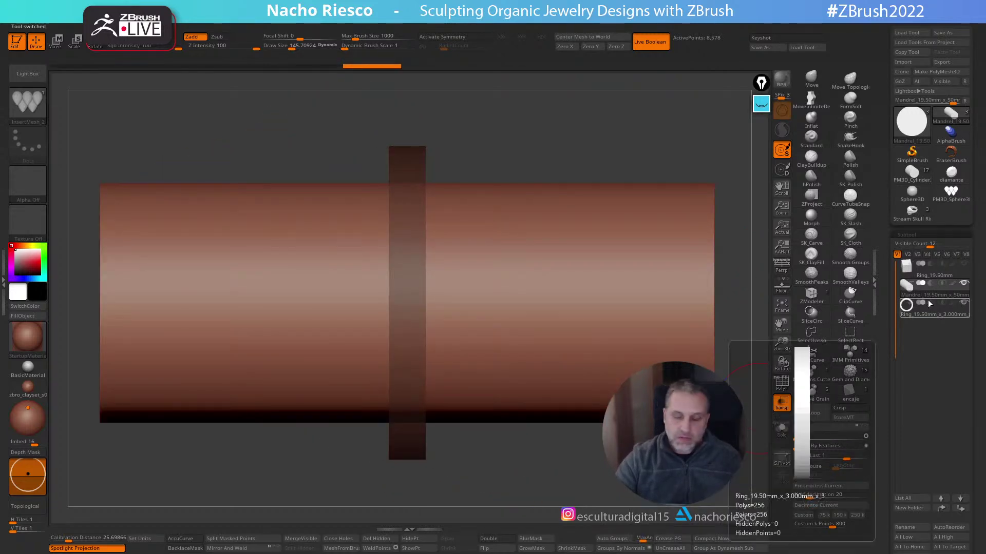
click(782, 404)
mouse_move(739, 154)
mouse_down()
mouse_move(739, 387)
mouse_move(759, 413)
mouse_move(616, 337)
mouse_move(608, 266)
mouse_up()
click(964, 303)
key(f)
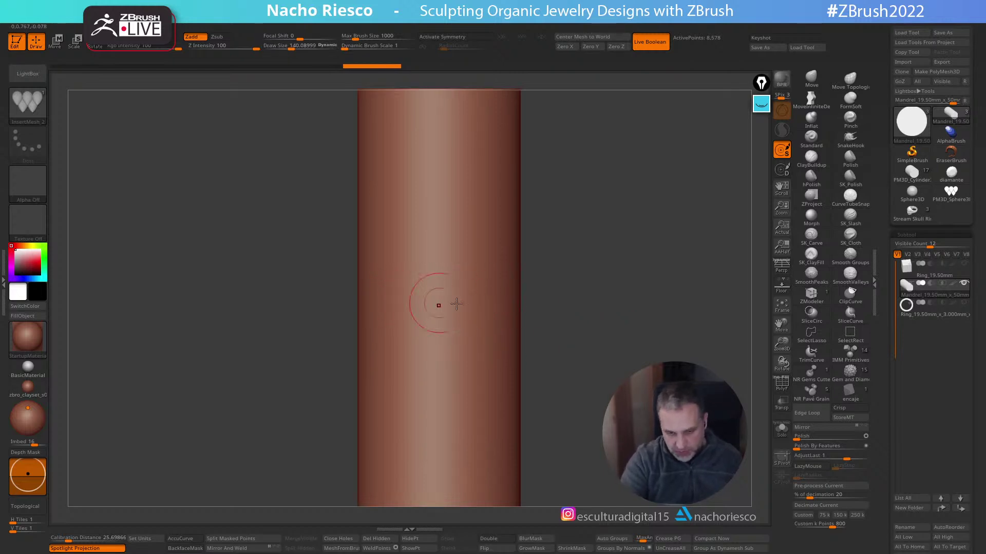
Wrap a horizontal band of the scale pattern around the middle of the mandrel, undoing the first curve attempt
drag(392, 306, 695, 303)
mouse_move(700, 337)
mouse_down()
mouse_move(410, 329)
mouse_move(596, 330)
mouse_move(659, 283)
mouse_move(665, 336)
mouse_move(647, 359)
mouse_move(575, 236)
mouse_up()
key(ctrl+z)
shift+drag(660, 311, 688, 329)
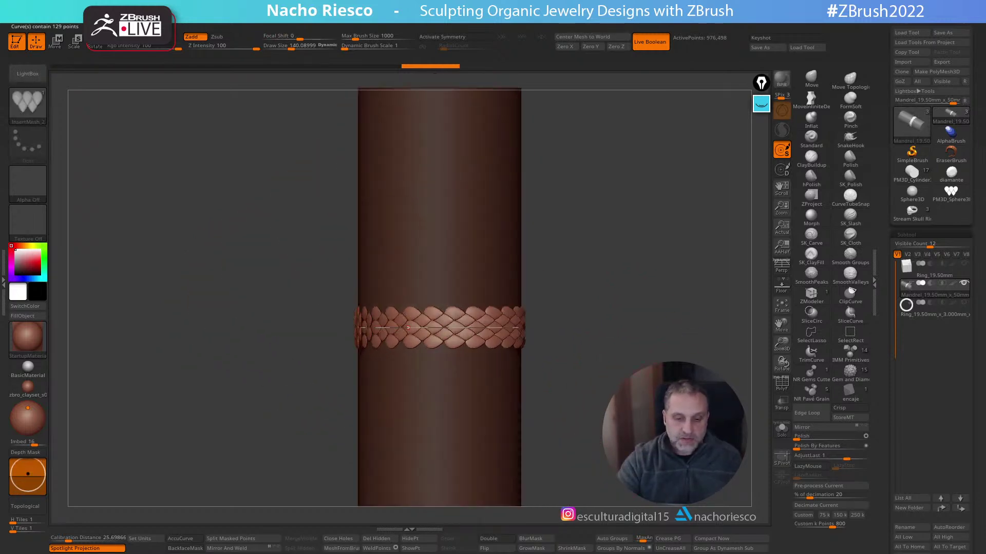
scroll(460, 297, up, 2)
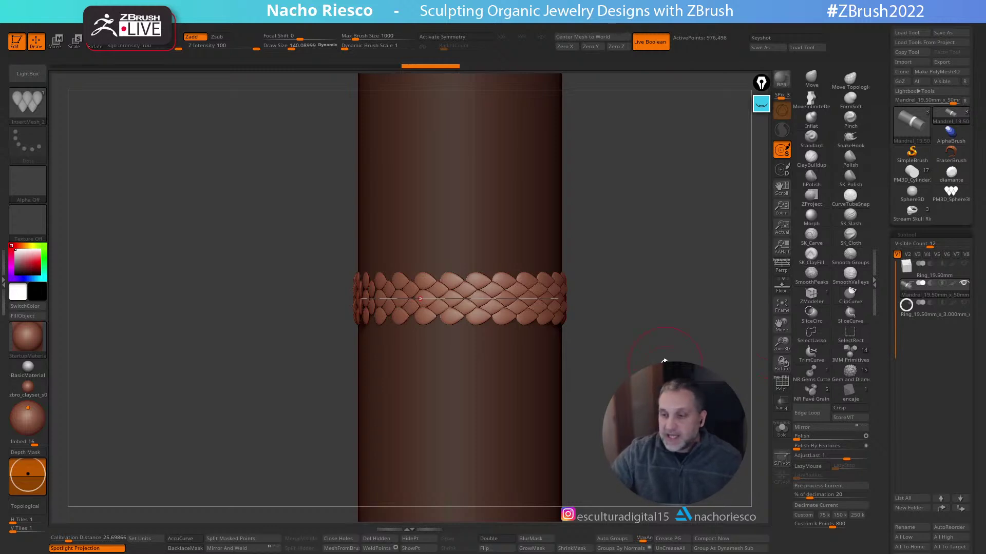
Switch to the Pulsera Tigre6_2 tool and frame its visible body part
click(912, 173)
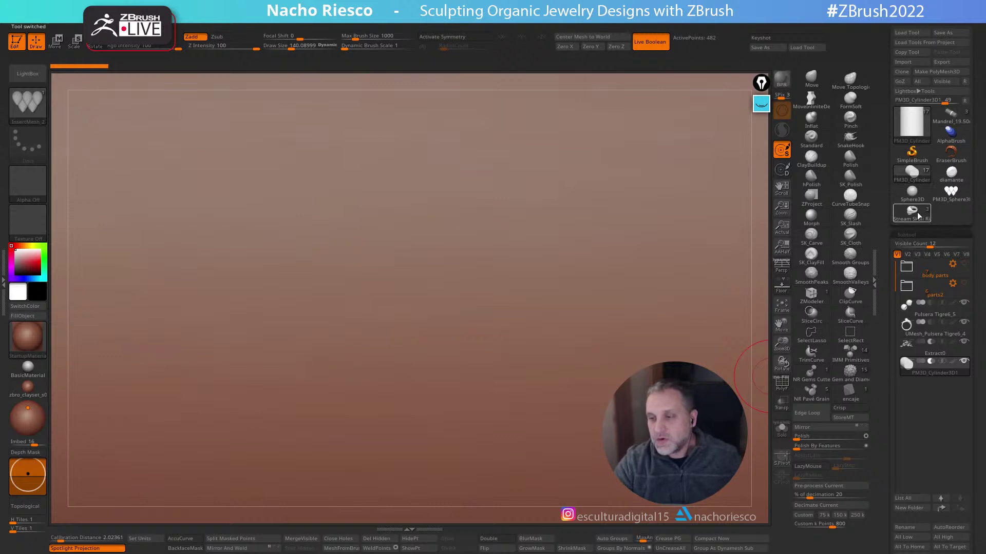
click(911, 123)
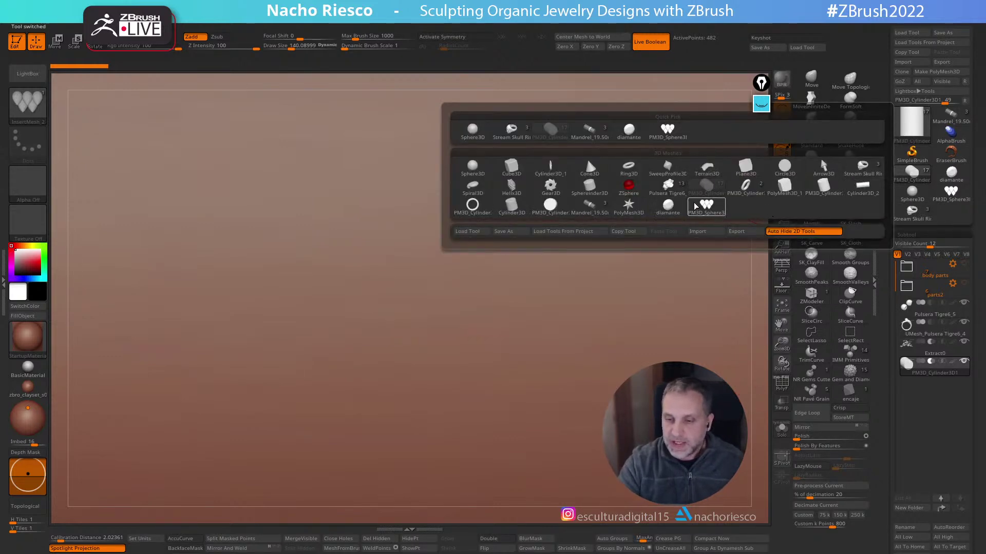
click(669, 186)
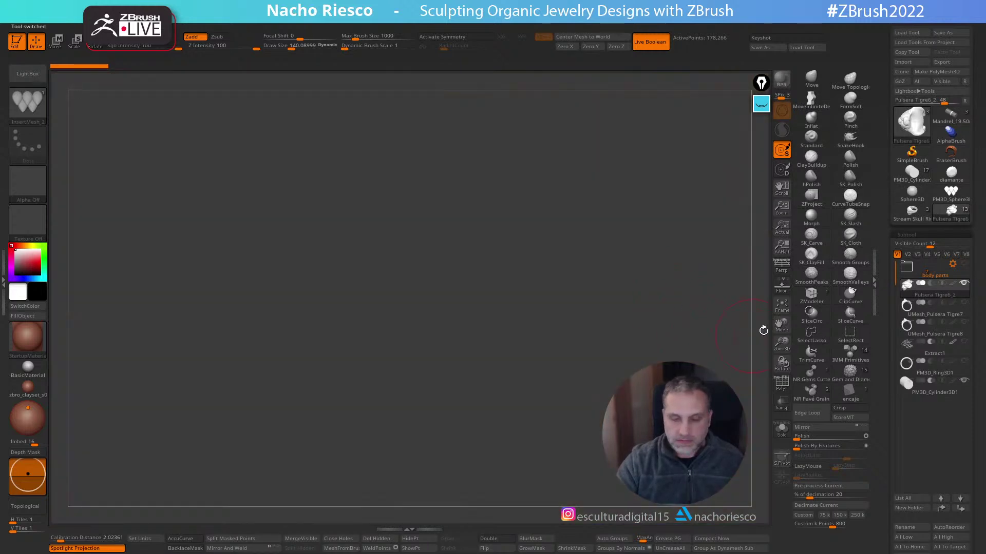
click(782, 306)
mouse_move(616, 390)
mouse_down()
mouse_move(642, 354)
mouse_move(648, 370)
mouse_up()
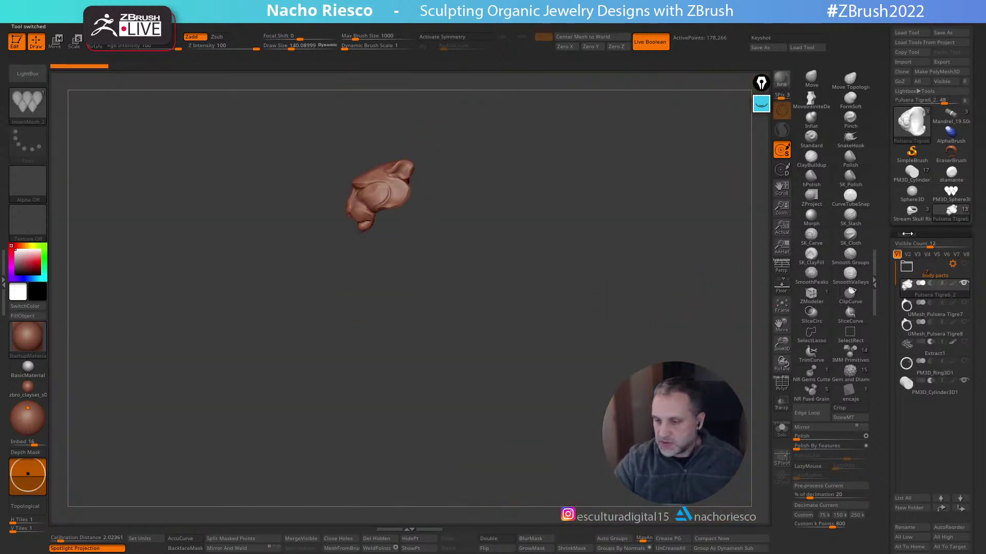
Switch to the 17-subtool PM3D_Cylinder tool with the complete tiger piece and examine its sculpted head, paws and band from several angles
click(911, 123)
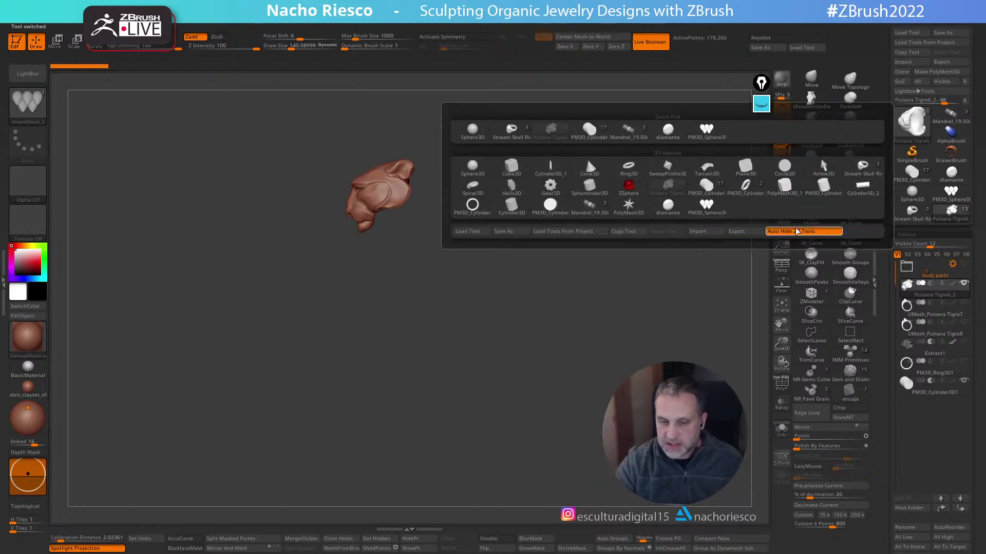
mouse_move(867, 173)
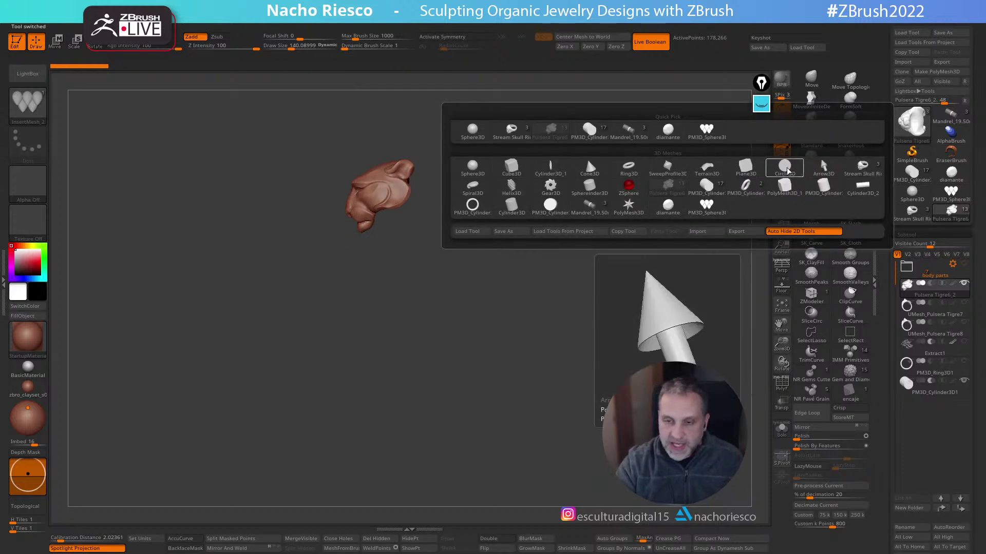
mouse_move(671, 215)
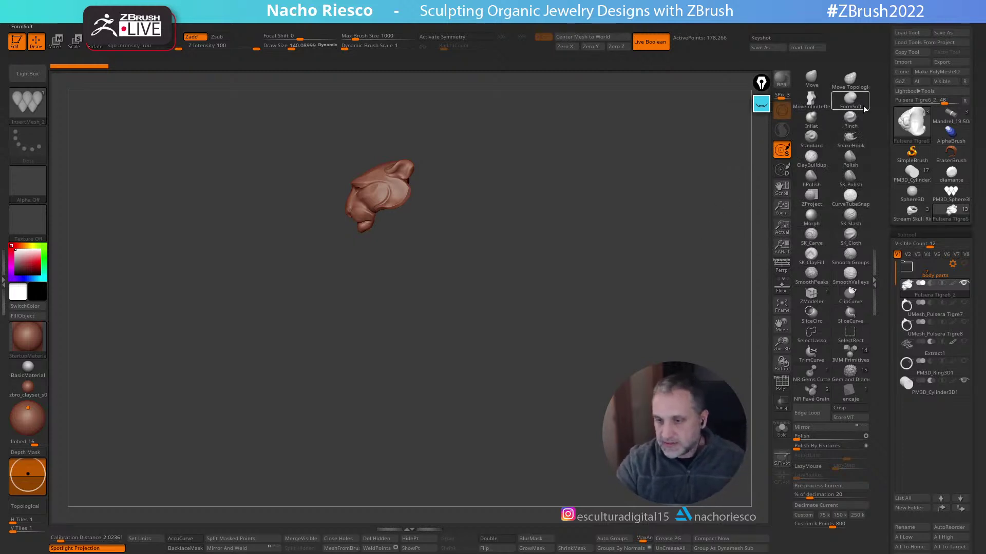
click(911, 123)
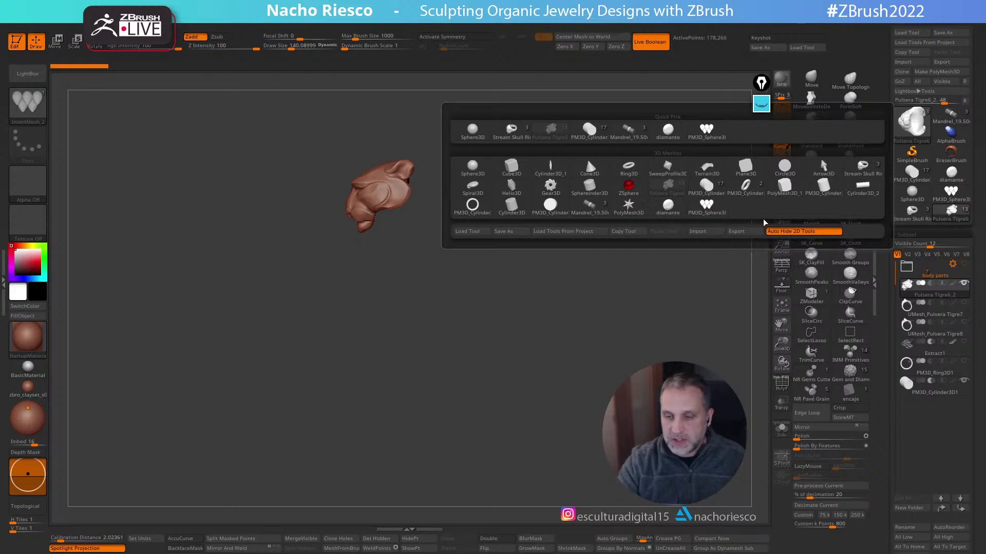
click(708, 190)
key(f)
drag(682, 275, 666, 390)
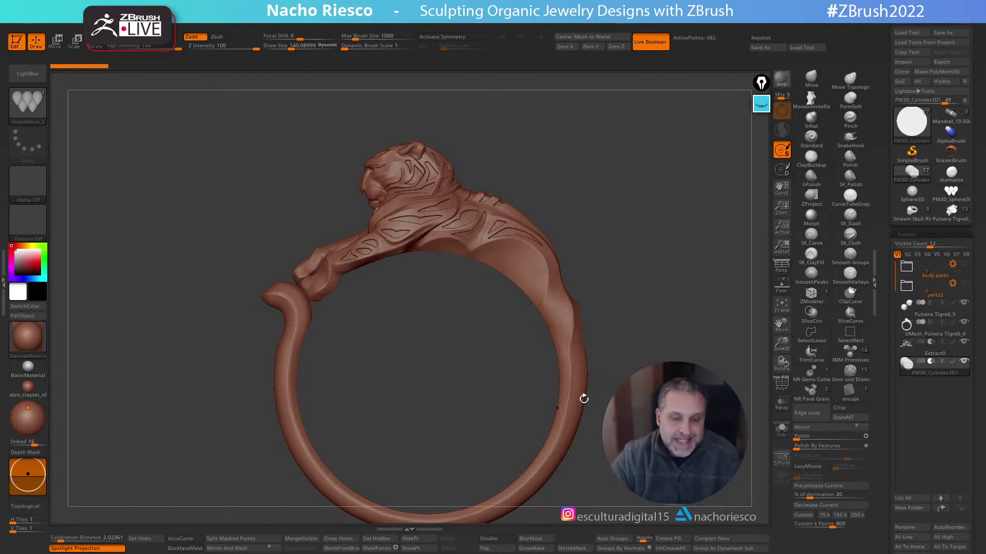
drag(584, 399, 717, 335)
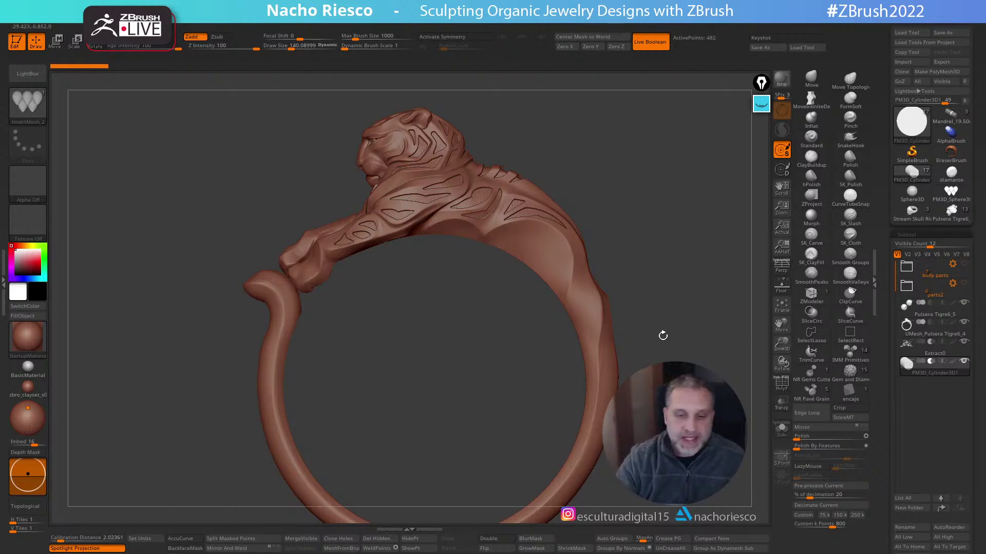
drag(653, 332, 570, 411)
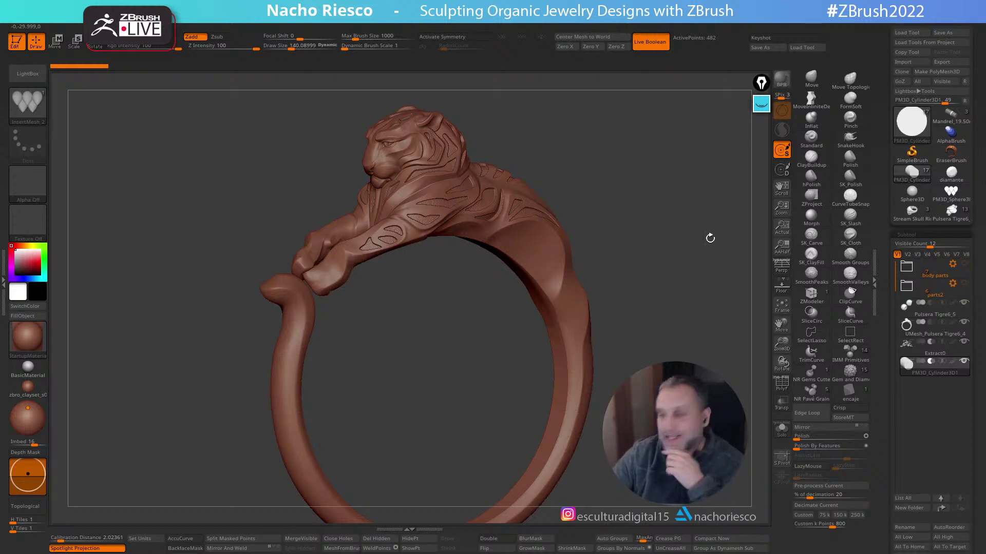
mouse_move(935, 287)
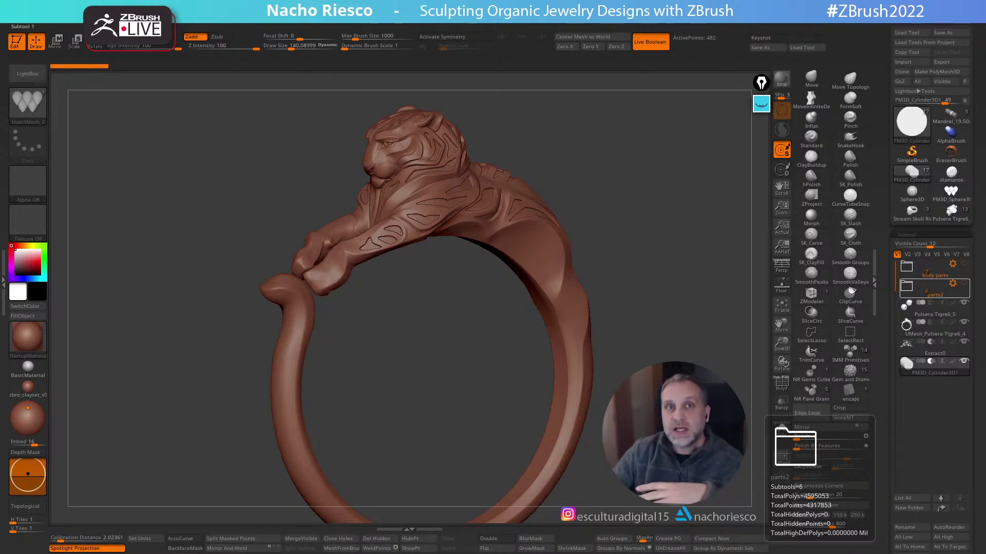
drag(662, 295, 702, 301)
mouse_move(702, 260)
mouse_down()
mouse_move(690, 255)
mouse_move(697, 262)
mouse_up()
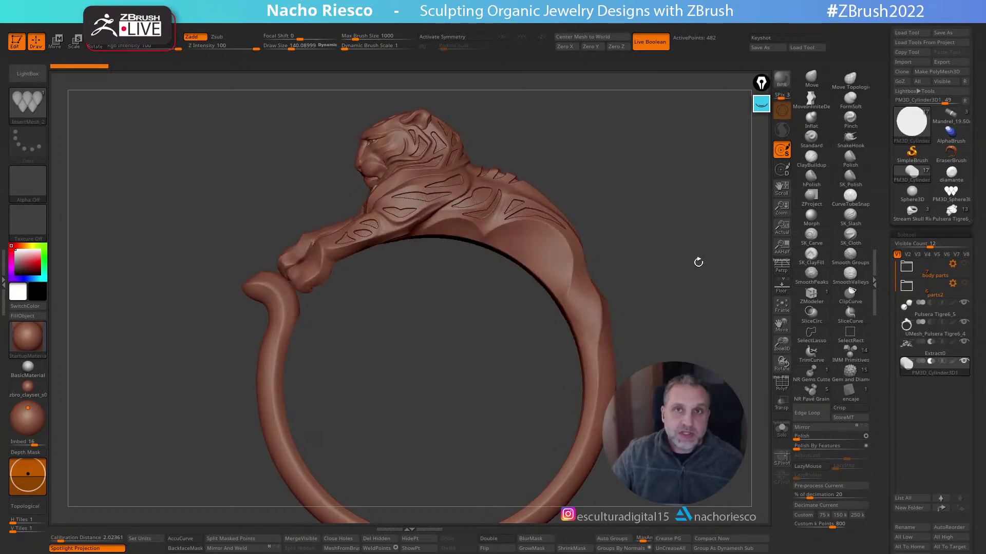
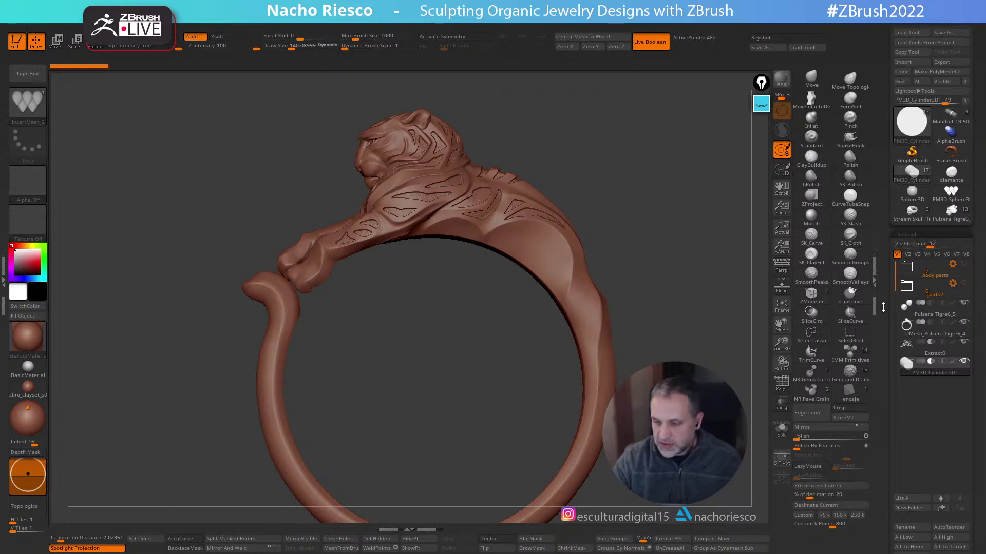
Switch to the Stream Skull Ring tool, frame it and show the PM3D_Cylinder3D1 subtool inside the ring
click(912, 211)
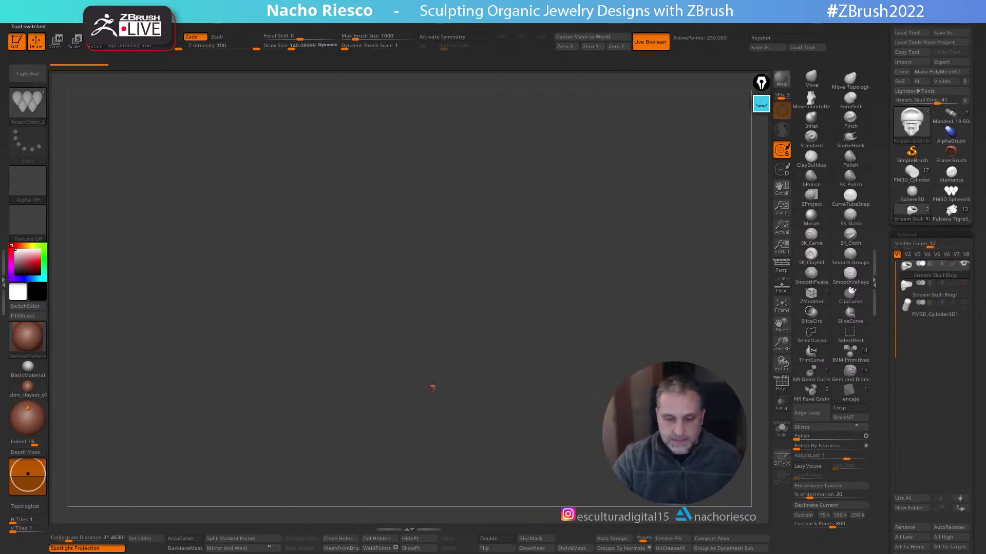
click(782, 306)
drag(694, 353, 744, 411)
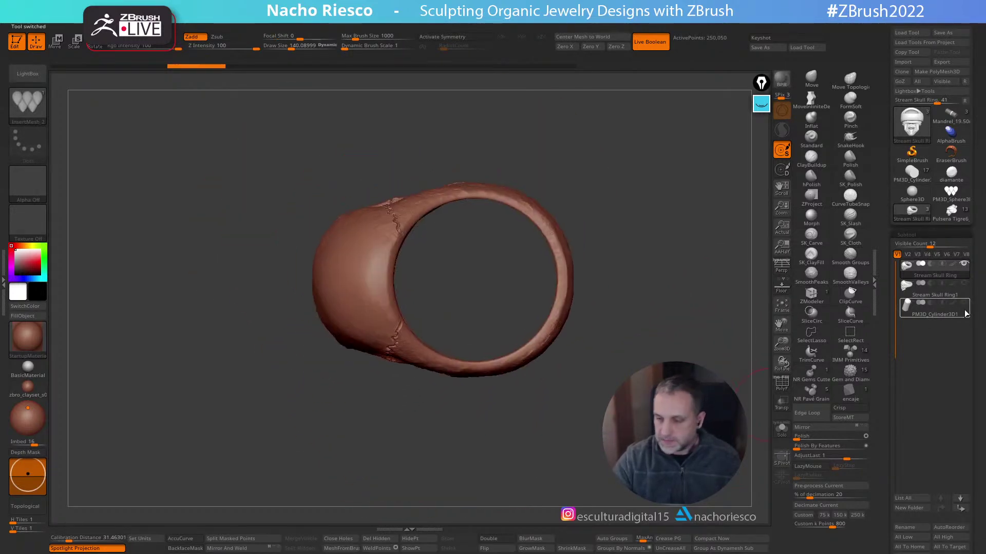
click(964, 303)
drag(714, 343, 732, 362)
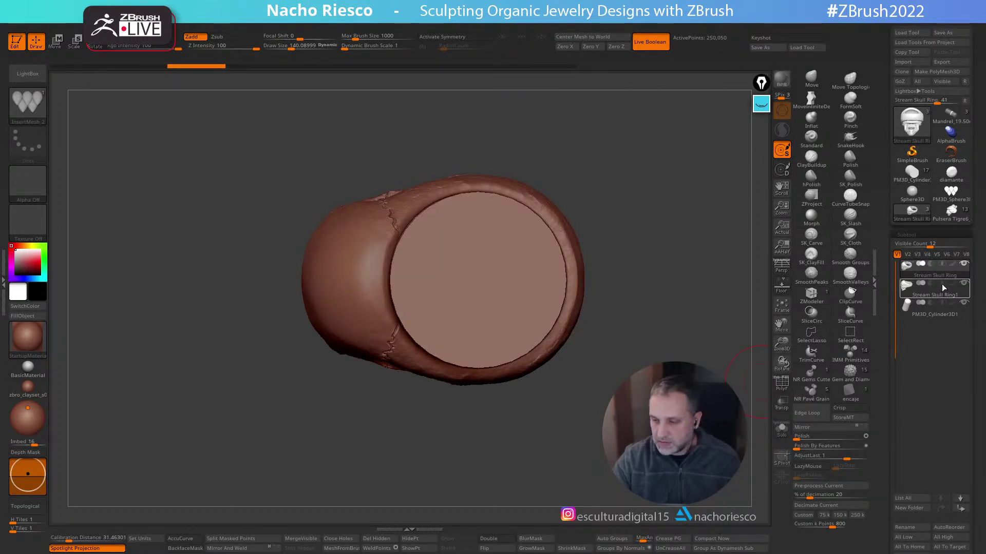
Compare the ring with the Stream Skull Ring1 subtool, leave that subtool hidden and examine the skull ring on its cylinder in profile
mouse_move(963, 296)
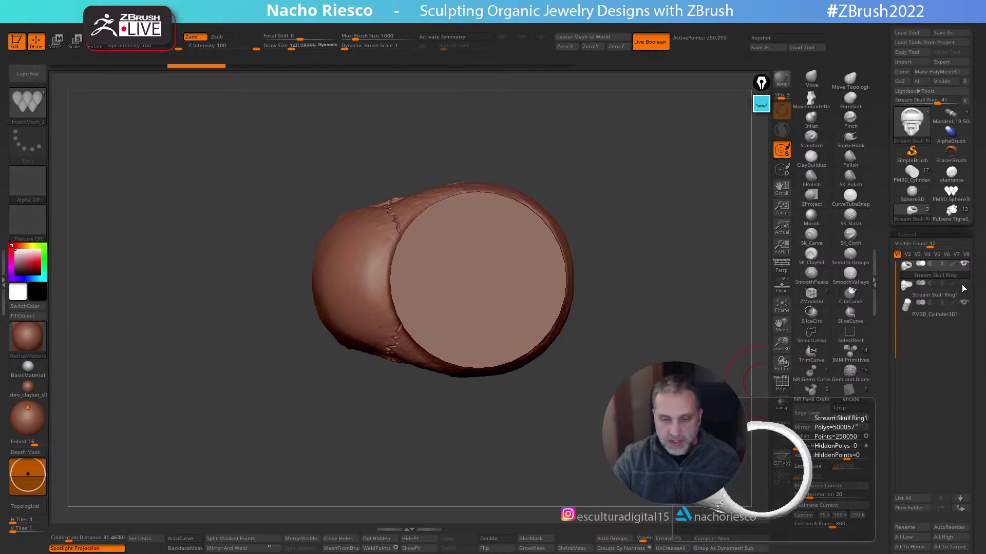
click(964, 284)
drag(699, 395, 671, 325)
alt+drag(699, 362, 702, 398)
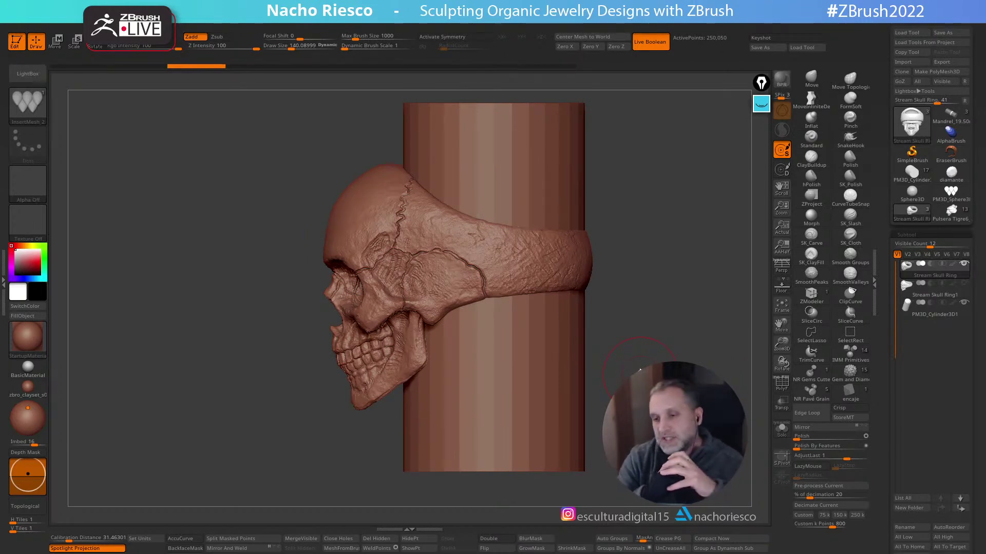
Select the cylinder subtool and use Scale Master to set the scene scale to 21.00 x 42.56 x 21.00 mm
click(934, 311)
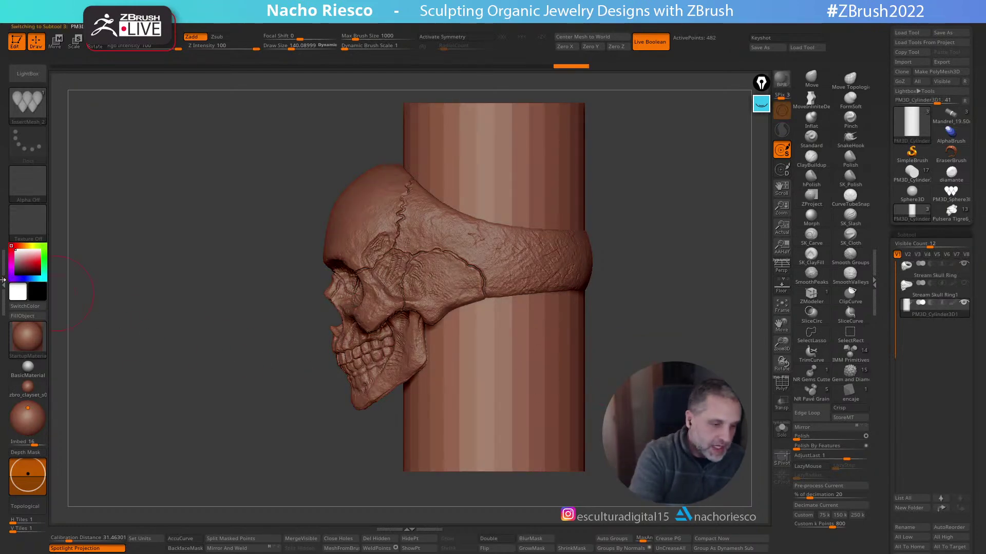
click(4, 280)
click(66, 408)
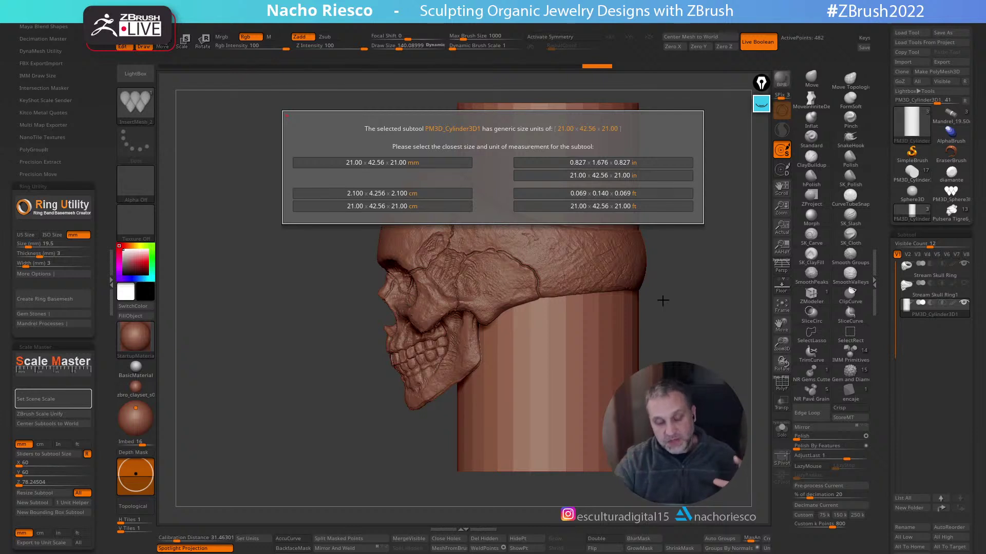
click(383, 162)
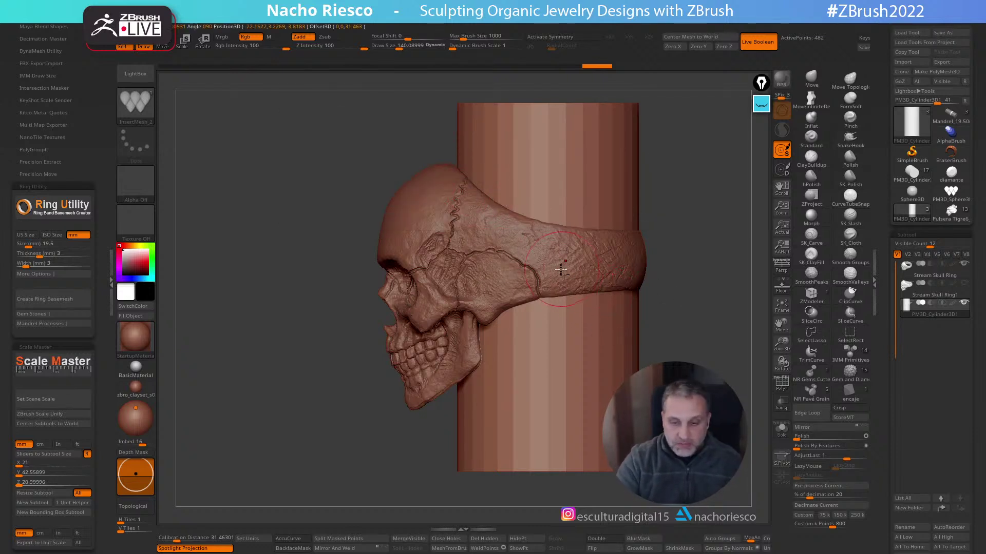
Select the Stream Skull Ring subtool and mask its band up to the skull with the MaskLasso brush
alt+click(594, 278)
alt+drag(703, 359, 705, 354)
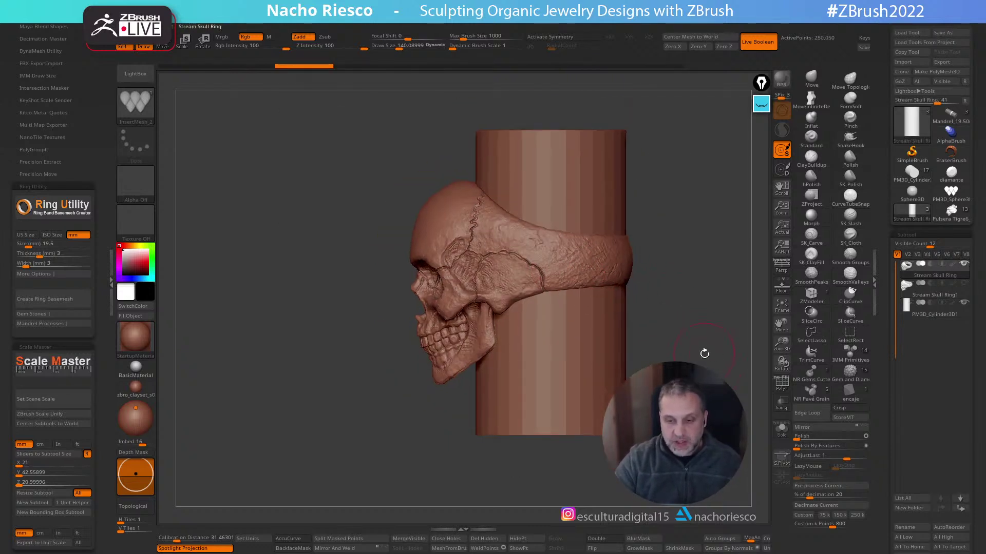
alt+drag(706, 294, 671, 285)
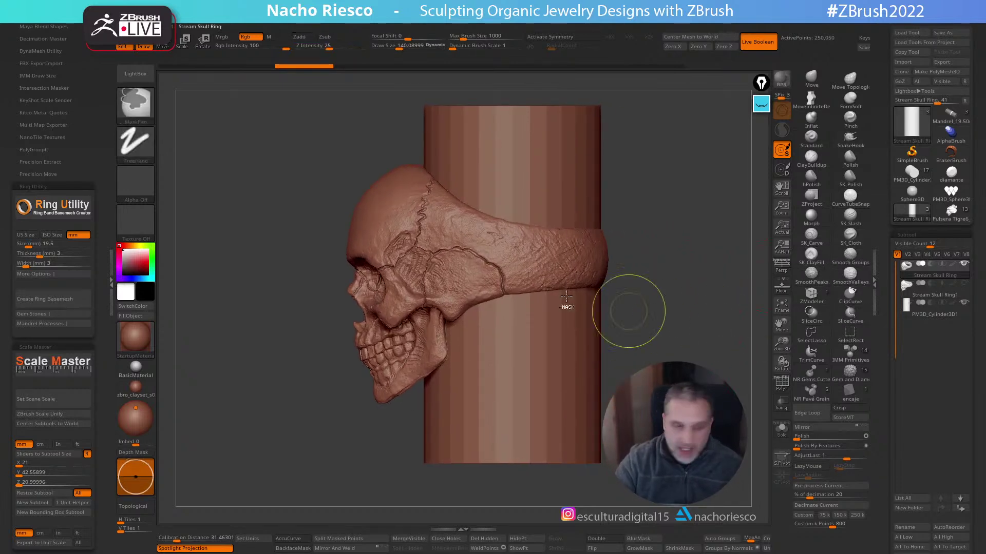
ctrl+click(136, 103)
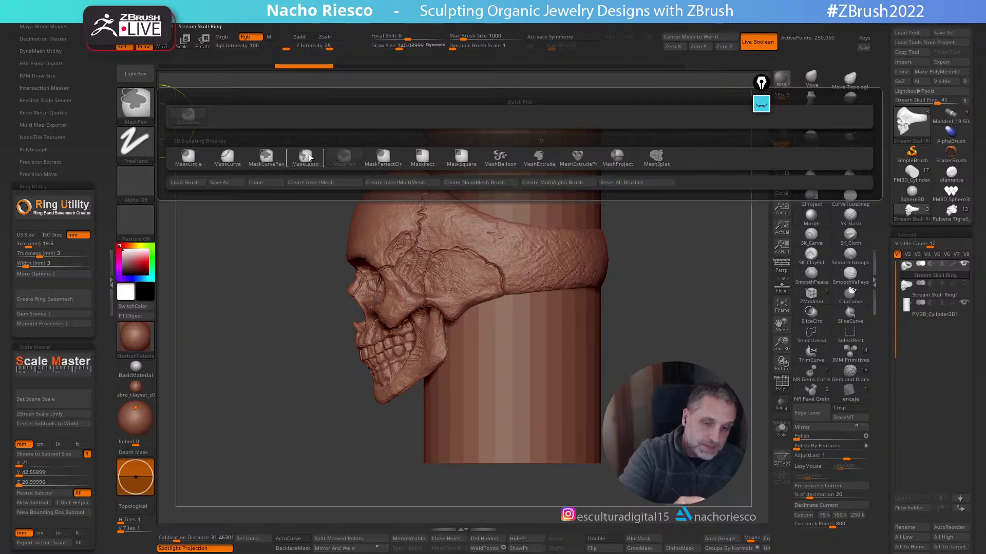
click(308, 157)
mouse_move(693, 254)
ctrl+mouse_down()
mouse_move(568, 87)
mouse_move(431, 216)
mouse_move(468, 330)
mouse_move(645, 293)
mouse_move(750, 301)
ctrl+mouse_up()
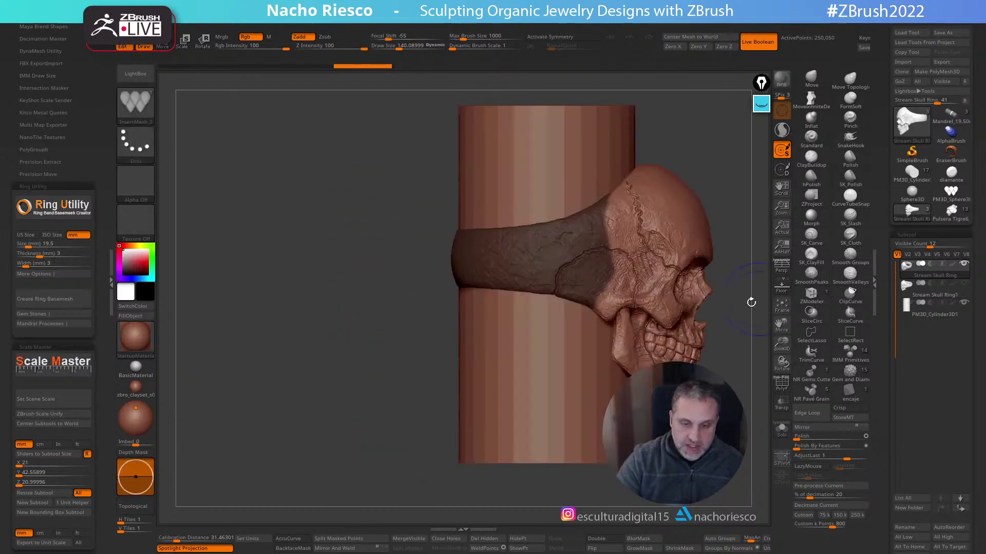
Isolate the skull ring, activate X symmetry and refine the lasso mask on both sides, blurring its edge
click(780, 428)
mouse_move(750, 433)
mouse_down()
mouse_move(682, 431)
mouse_move(632, 391)
mouse_move(667, 359)
mouse_up()
mouse_move(682, 213)
ctrl+mouse_down()
mouse_move(598, 205)
mouse_move(603, 365)
ctrl+mouse_up()
key(x)
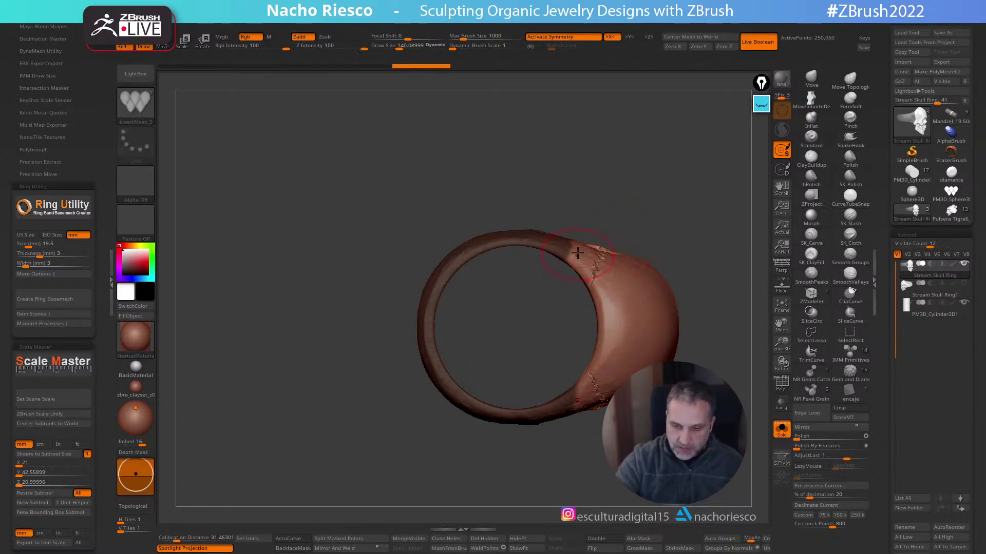
key(ctrl)
mouse_move(621, 204)
ctrl+mouse_down()
mouse_move(575, 287)
mouse_move(645, 286)
ctrl+mouse_up()
drag(710, 304, 728, 212)
click(645, 542)
Correct the ring's masked area with a symmetrical lasso unmask and blur the mask several more times
mouse_move(714, 288)
shift+mouse_down()
mouse_move(621, 210)
mouse_move(547, 281)
mouse_move(560, 323)
shift+mouse_up()
key(ctrl)
mouse_move(650, 208)
ctrl+alt+mouse_down()
mouse_move(628, 201)
mouse_move(560, 308)
ctrl+alt+mouse_up()
drag(719, 216, 677, 288)
click(642, 542)
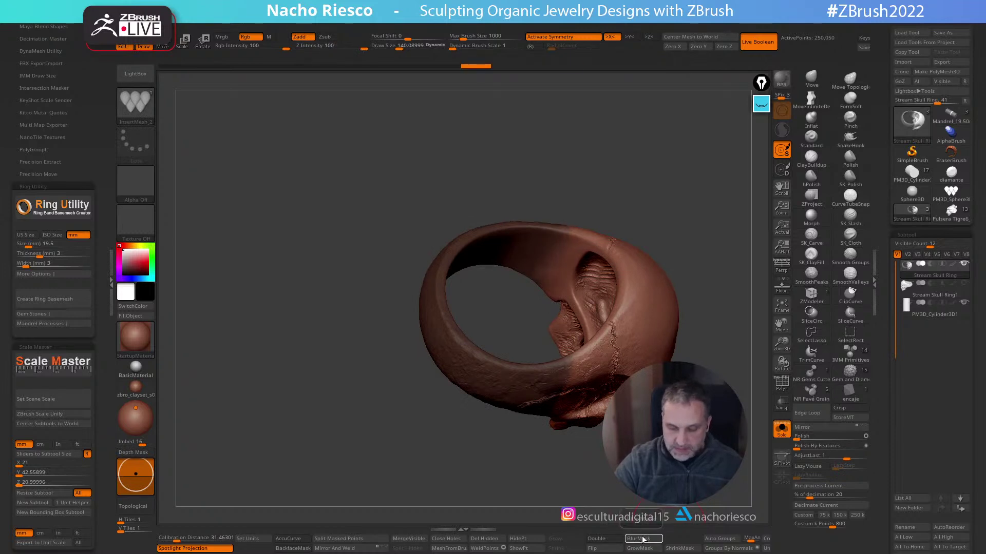
click(641, 541)
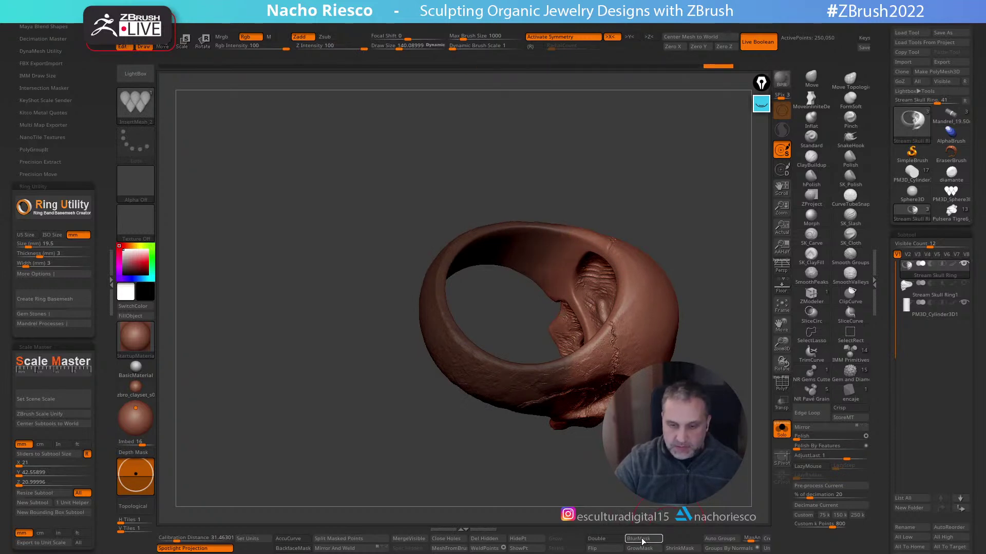
click(642, 542)
Show the cylinder again, activate the Move gizmo on the ring and invert the mask so the skull is unmasked
mouse_move(287, 287)
mouse_down()
mouse_move(267, 308)
mouse_move(279, 292)
mouse_move(272, 297)
mouse_up()
click(782, 429)
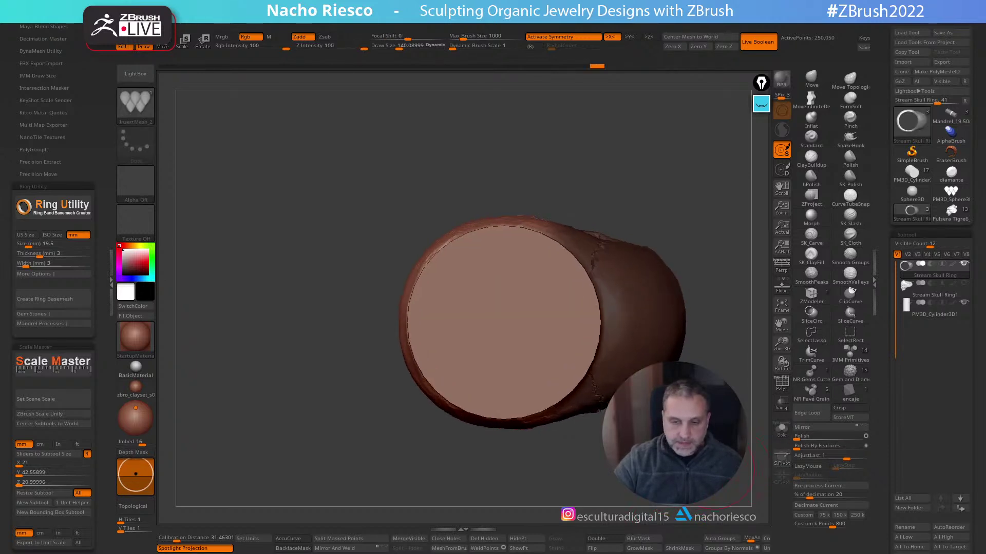
drag(632, 362, 699, 410)
key(w)
drag(707, 321, 662, 254)
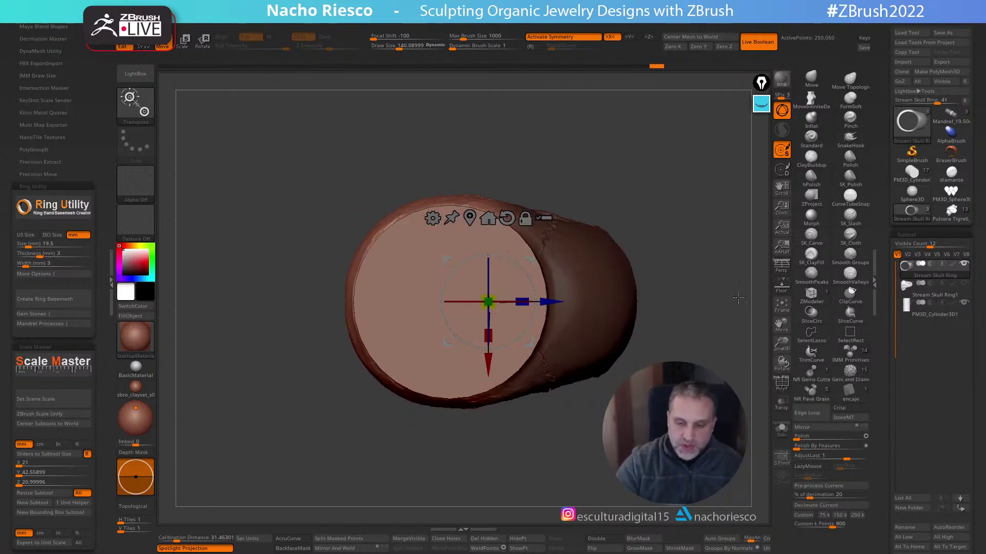
key(ctrl)
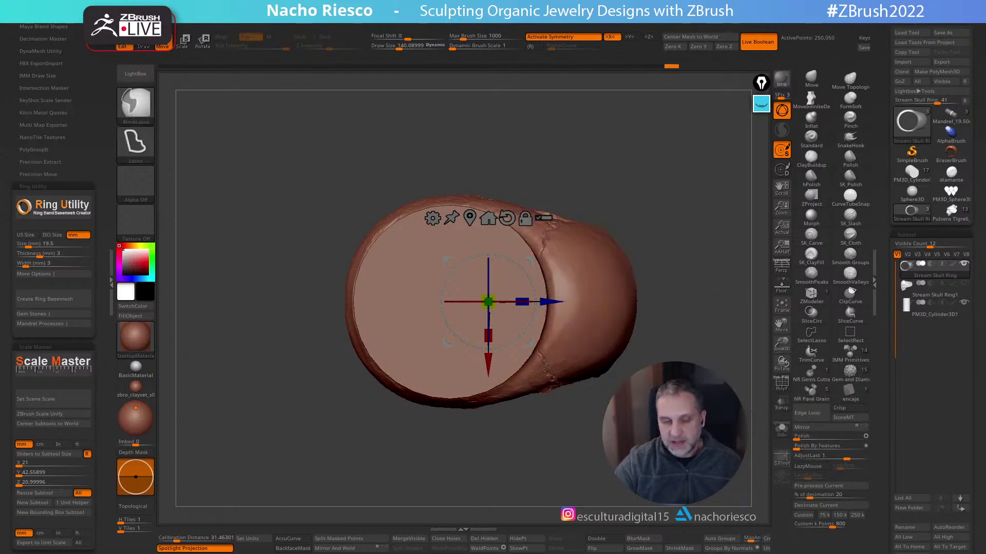
Select the PM3D_Cylinder3D1 subtool and center its mesh to the world
click(928, 307)
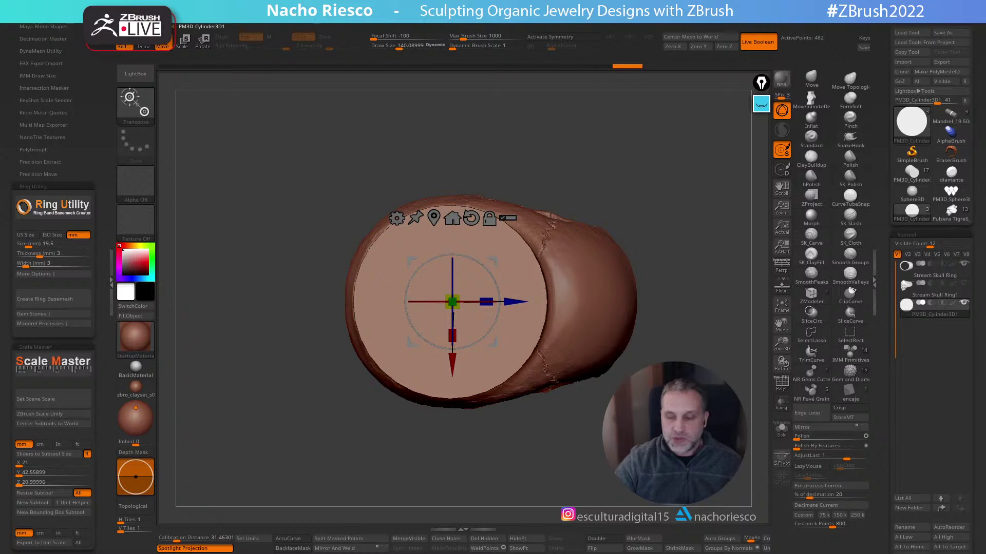
mouse_move(923, 319)
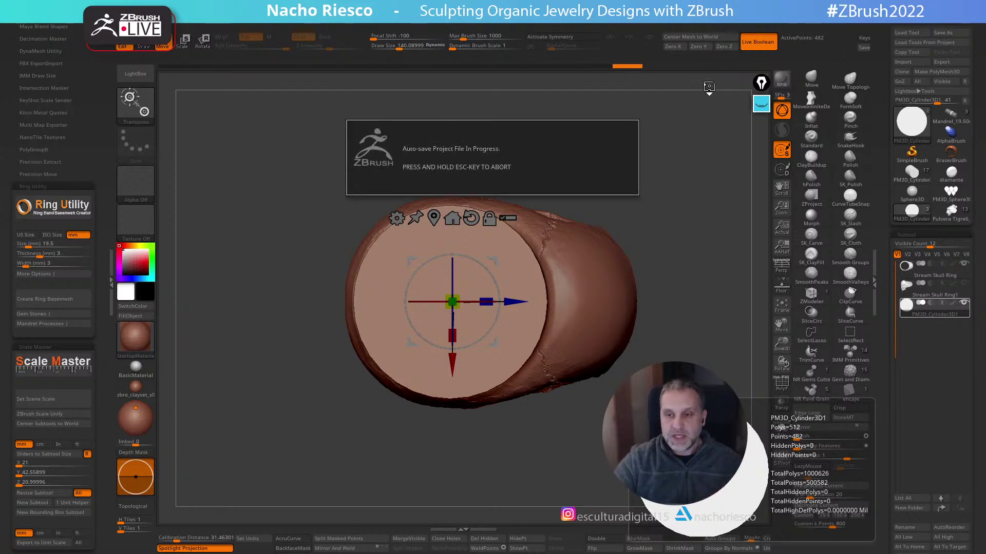
click(696, 40)
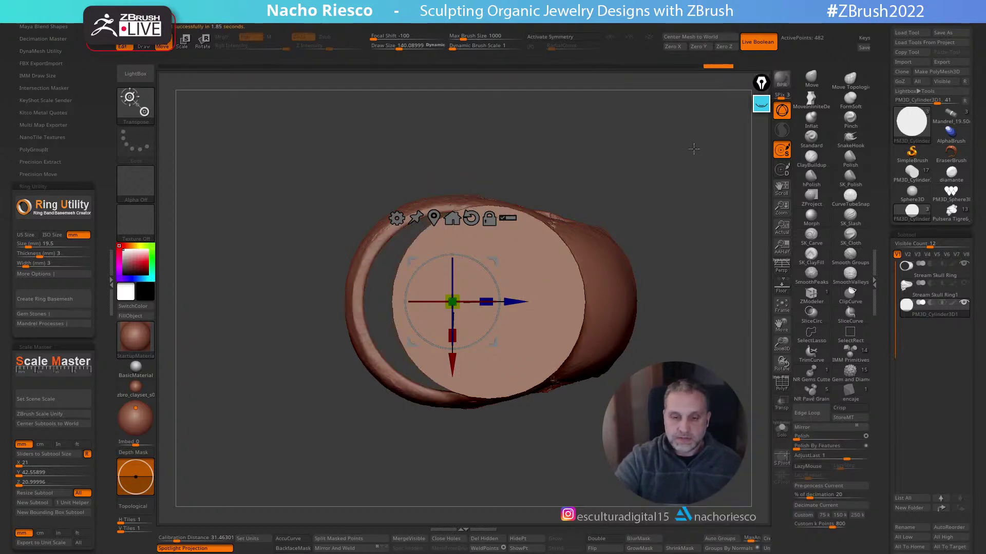
Move the Stream Skull Ring along the Z axis to line up with the centered cylinder and turn on transparency
click(930, 275)
drag(545, 297, 573, 297)
click(781, 404)
key(q)
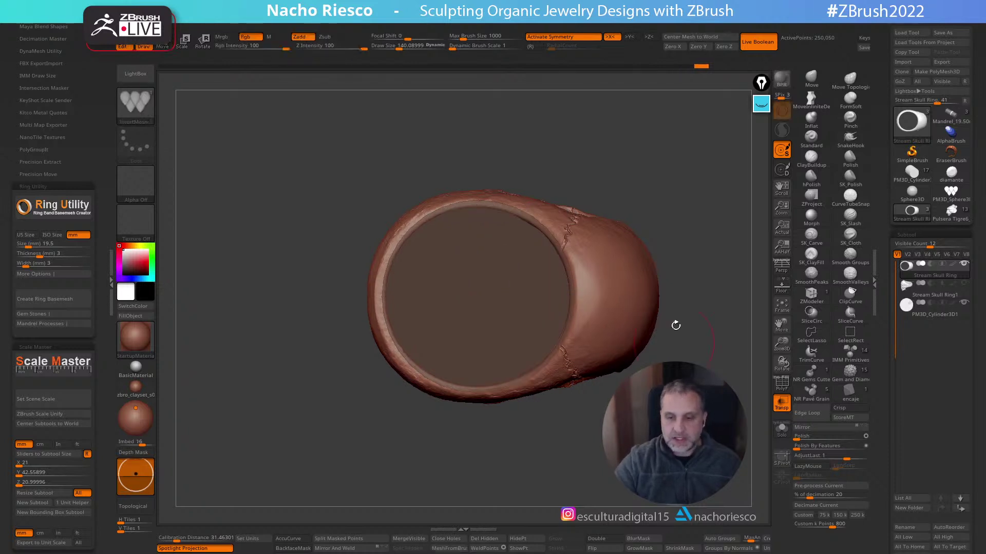
Lasso-mask the skull side of the ring, soften the mask transition and adjust the unmasked part with the Move gizmo
mouse_move(657, 156)
ctrl+mouse_down()
mouse_move(573, 159)
mouse_move(519, 254)
mouse_move(510, 377)
mouse_move(642, 411)
mouse_move(624, 383)
ctrl+mouse_up()
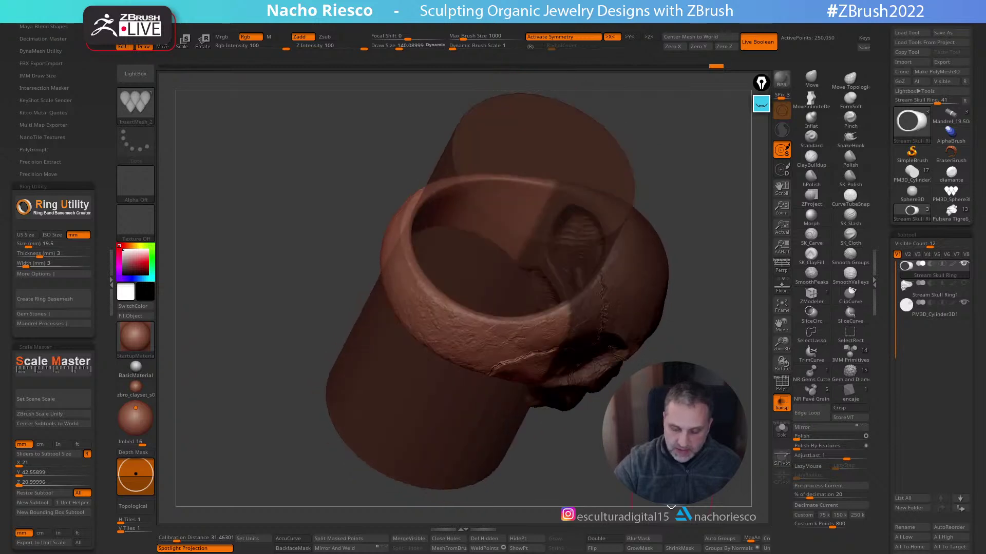
click(653, 548)
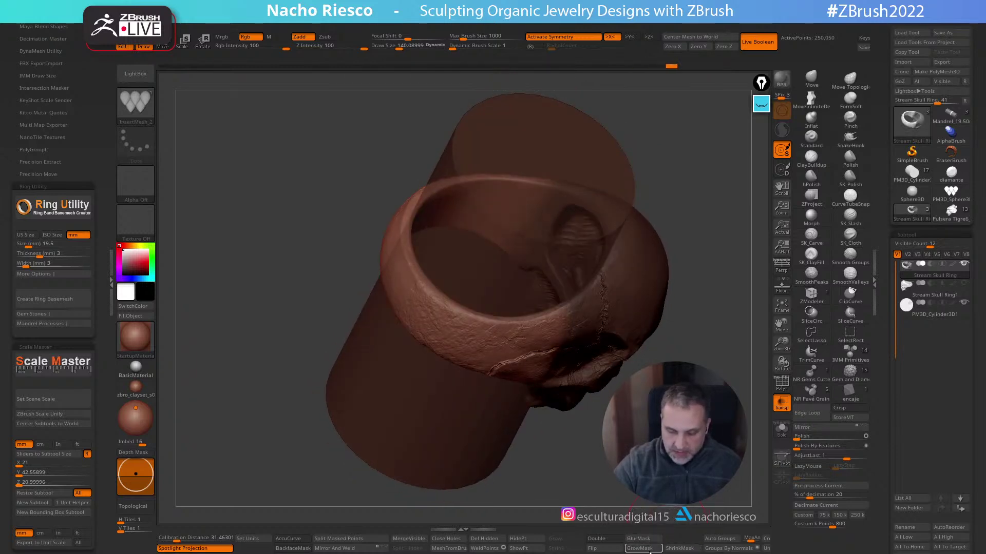
drag(667, 524, 650, 328)
key(w)
drag(572, 300, 578, 298)
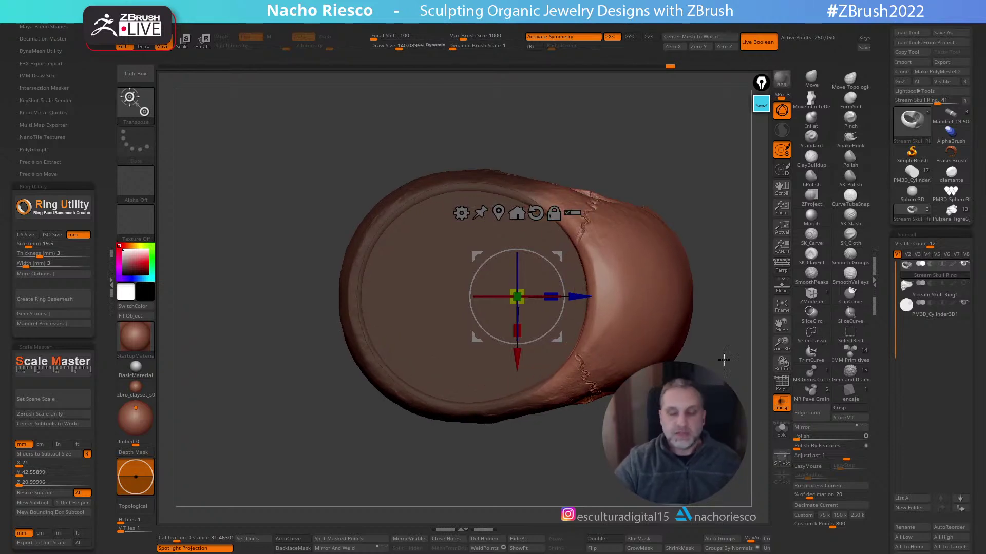
click(517, 213)
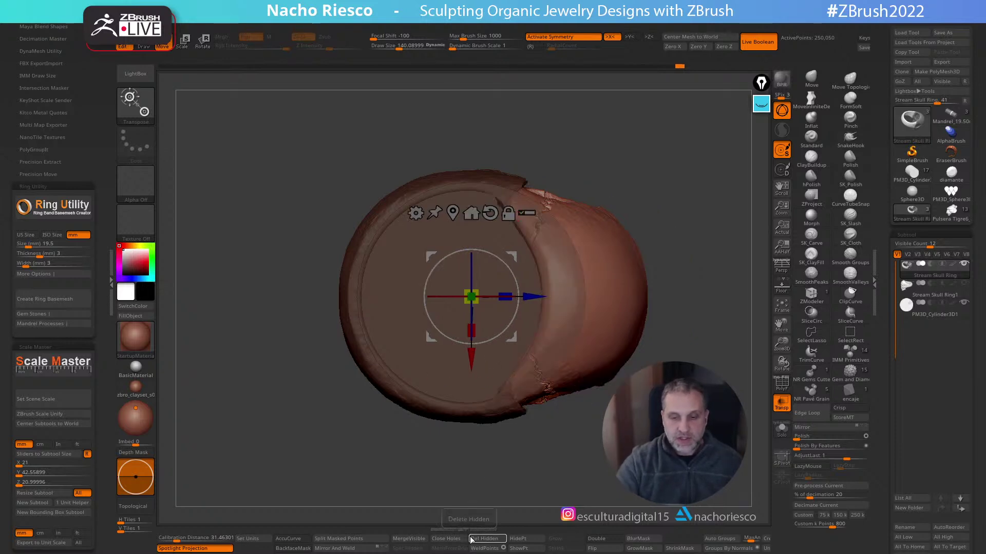
key(ctrl)
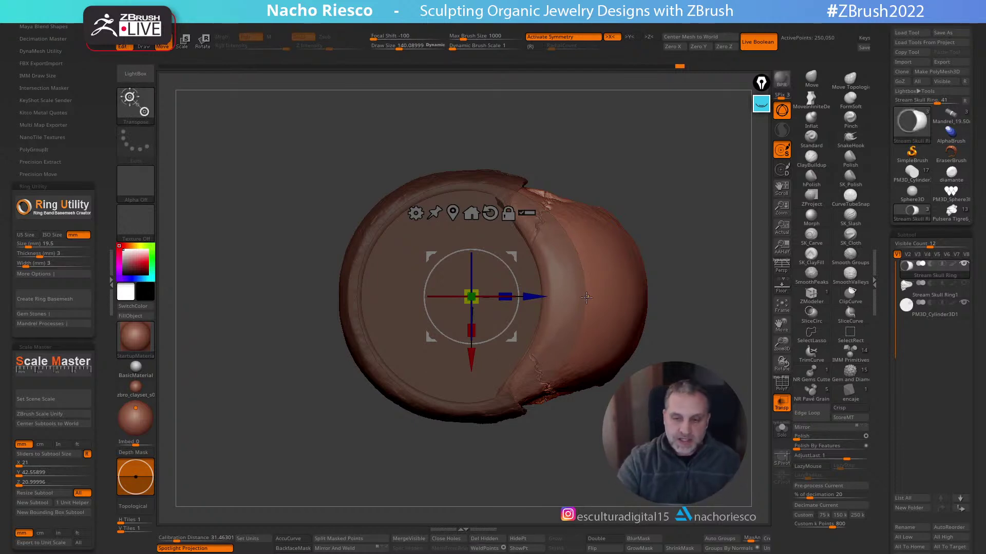
drag(706, 241, 652, 283)
key(ctrl+z)
Unlock and center the gizmo on the cylinder, then scale the unmasked band up slightly around it
drag(637, 377, 691, 354)
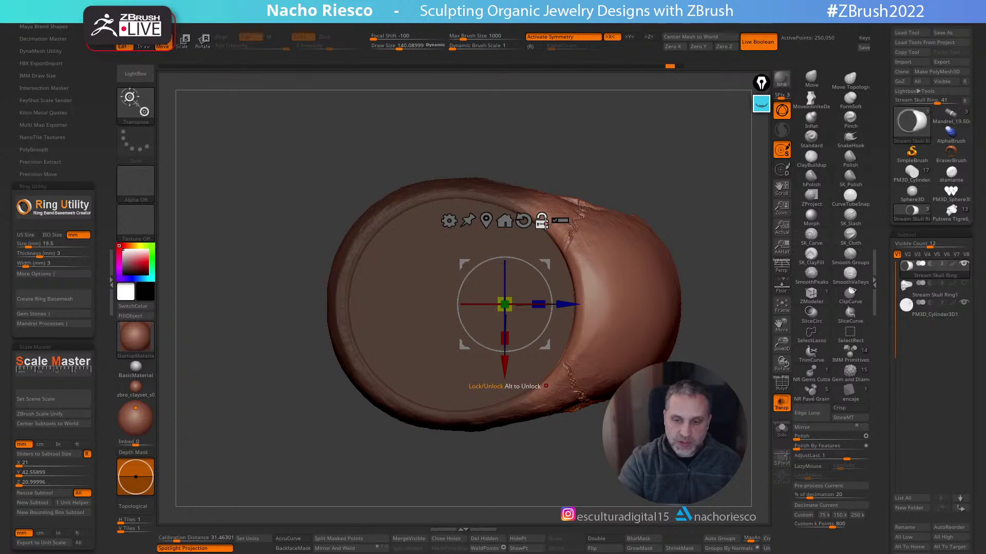
click(505, 221)
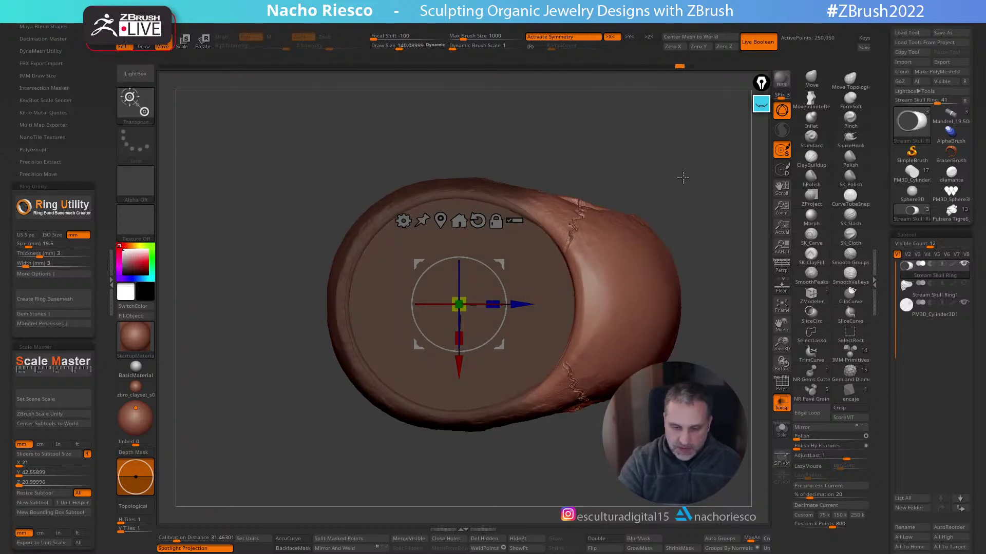
drag(460, 305, 465, 315)
drag(466, 319, 464, 319)
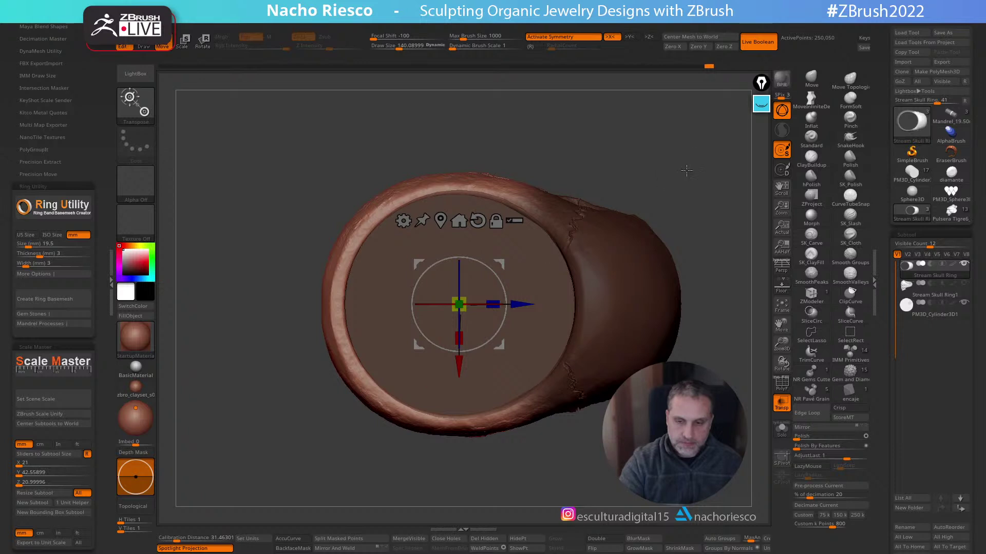
Fine-tune the band's scale by a factor of 0.9993 with the skull masked, then clear the mask
ctrl+click(687, 167)
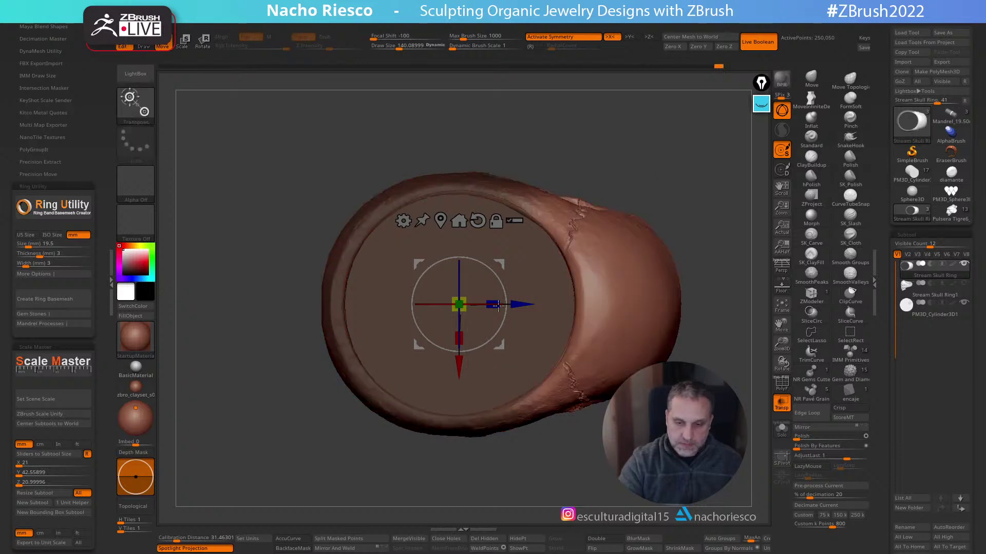
ctrl+click(682, 200)
drag(462, 310, 462, 311)
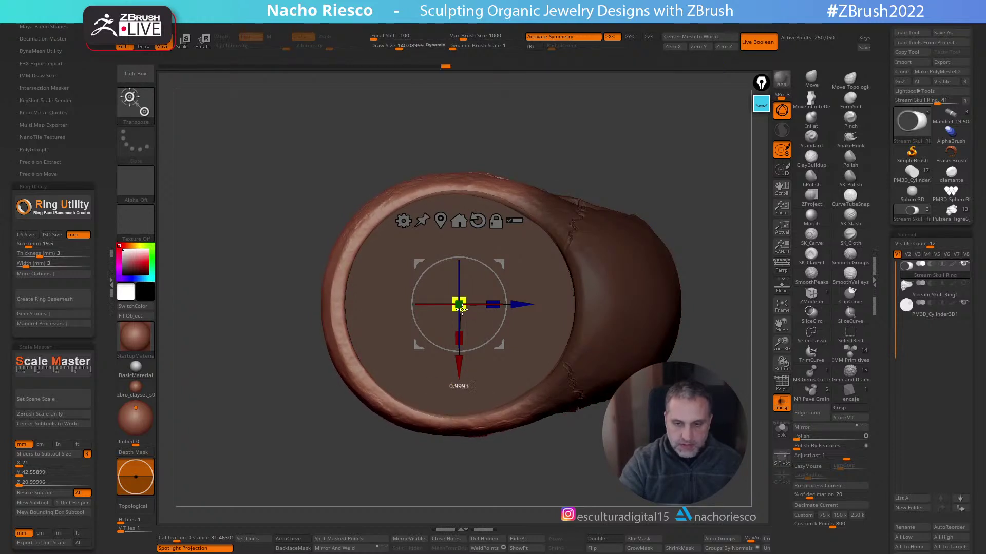
key(q)
drag(685, 179, 667, 226)
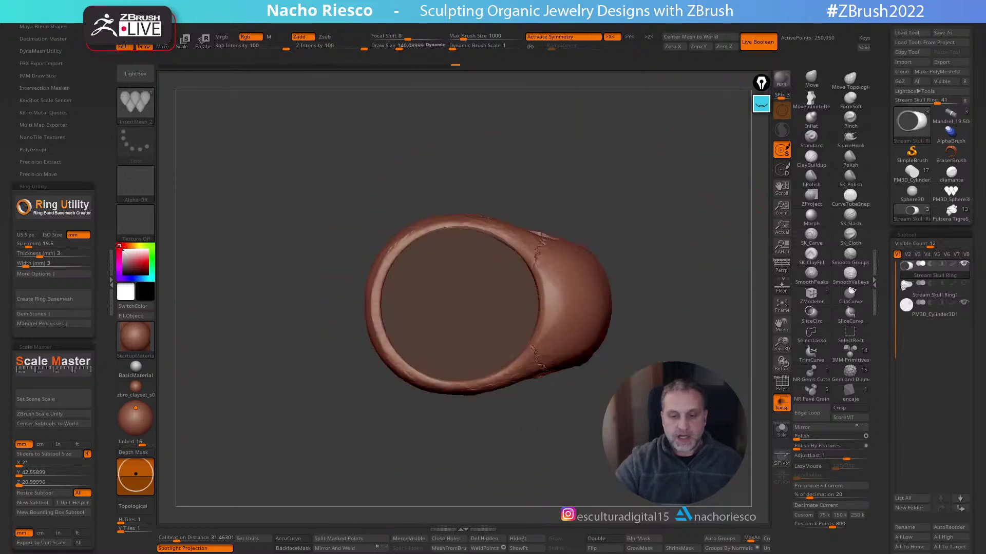
alt+drag(637, 411, 647, 452)
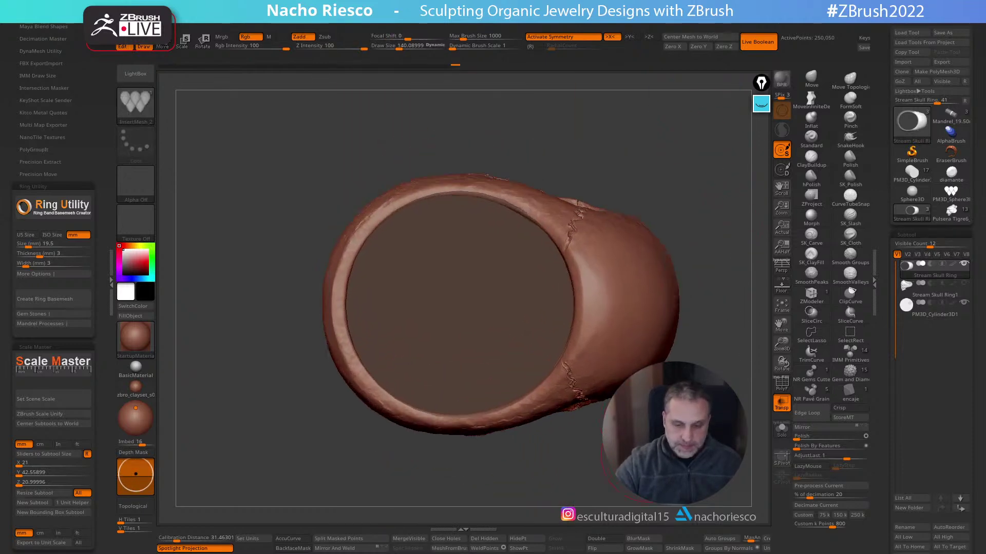
Adjust the band's shape around the cylinder using the MoveInfiniteDepth brush at a draw size of about 366
key(w)
click(815, 100)
key(s)
drag(472, 416, 479, 416)
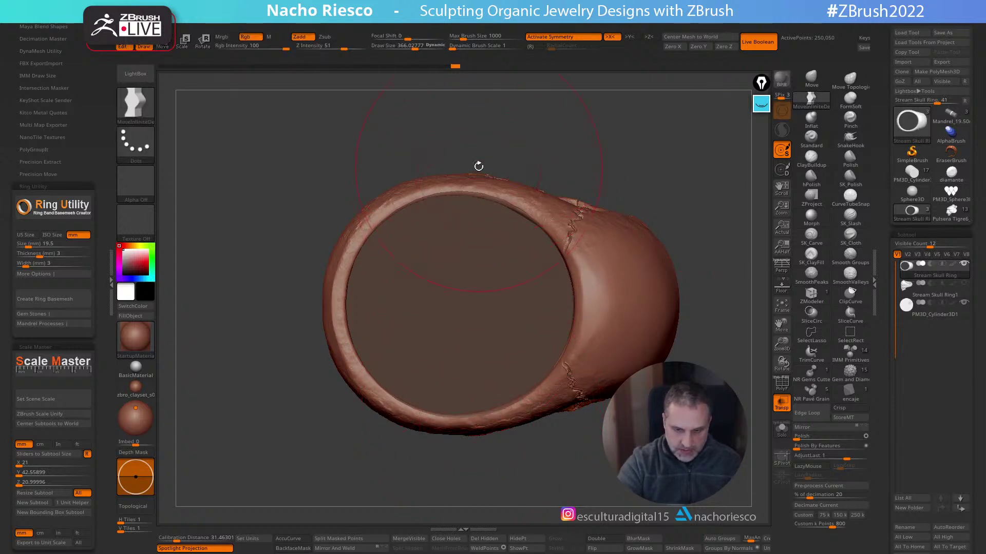
drag(539, 205, 535, 201)
drag(535, 201, 527, 208)
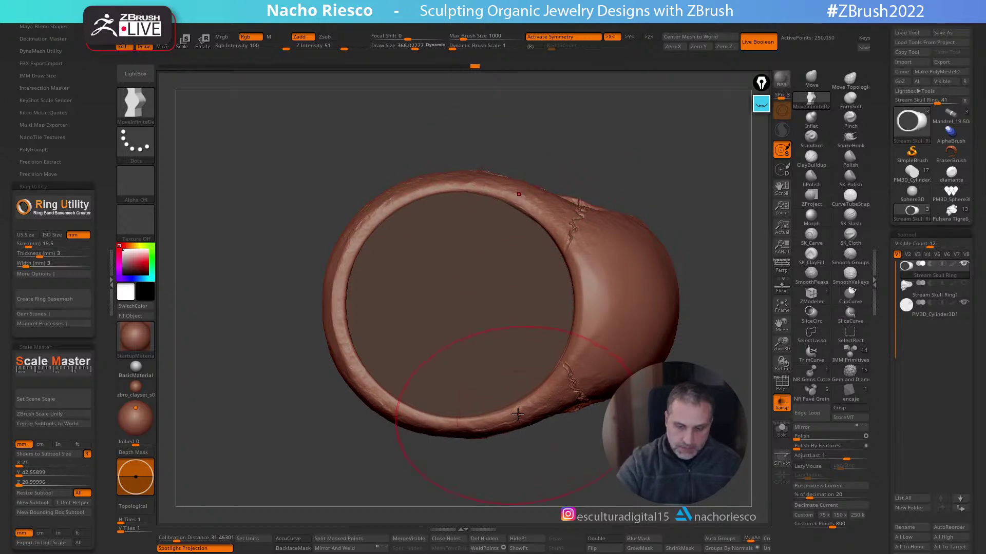
Turn off transparency and show the Stream Skull Ring1 subtool to compare both rings on the cylinder
click(782, 405)
drag(729, 410, 726, 370)
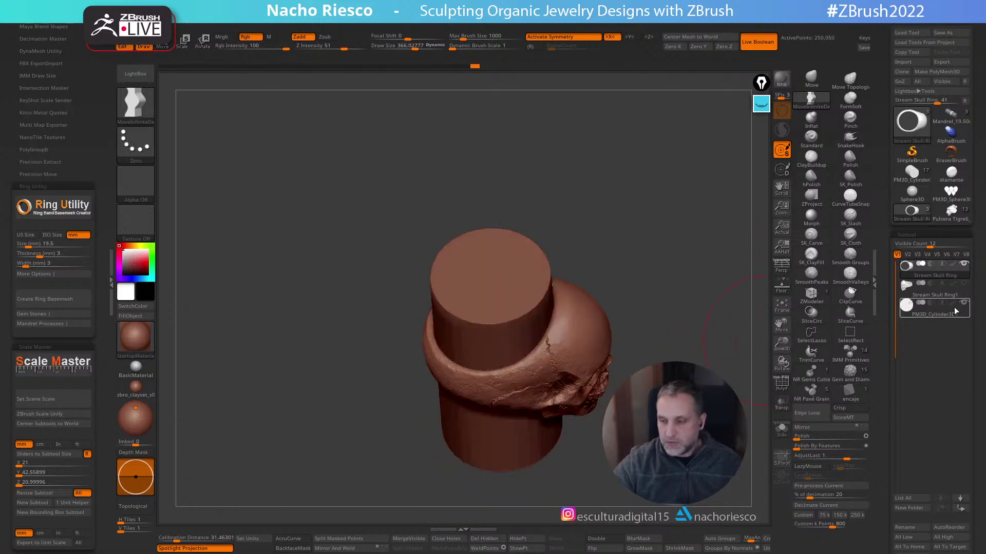
click(964, 283)
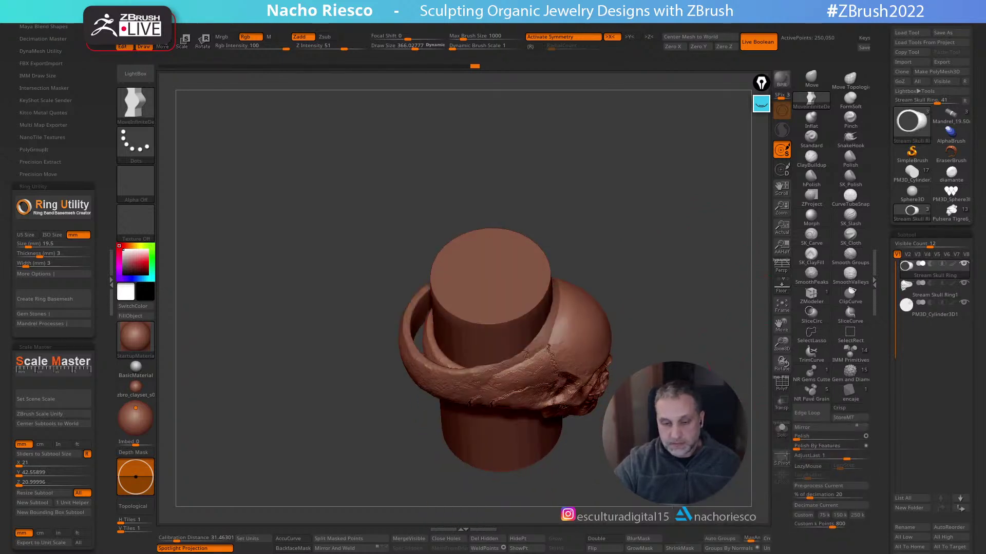
shift+drag(739, 411, 740, 444)
Duplicate the resized ring subtool, isolate the Stream Skull Ring, undo its resizing edits and clear its mask
drag(885, 497, 886, 376)
click(913, 453)
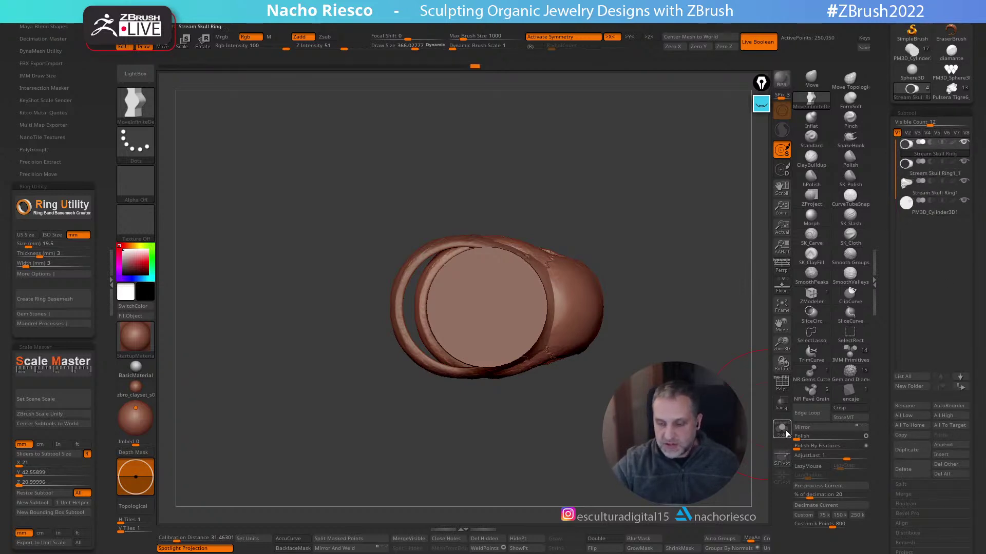
click(782, 431)
key(ctrl+z)
key(ctrl+z)
key(ctrl+z)
key(ctrl+z)
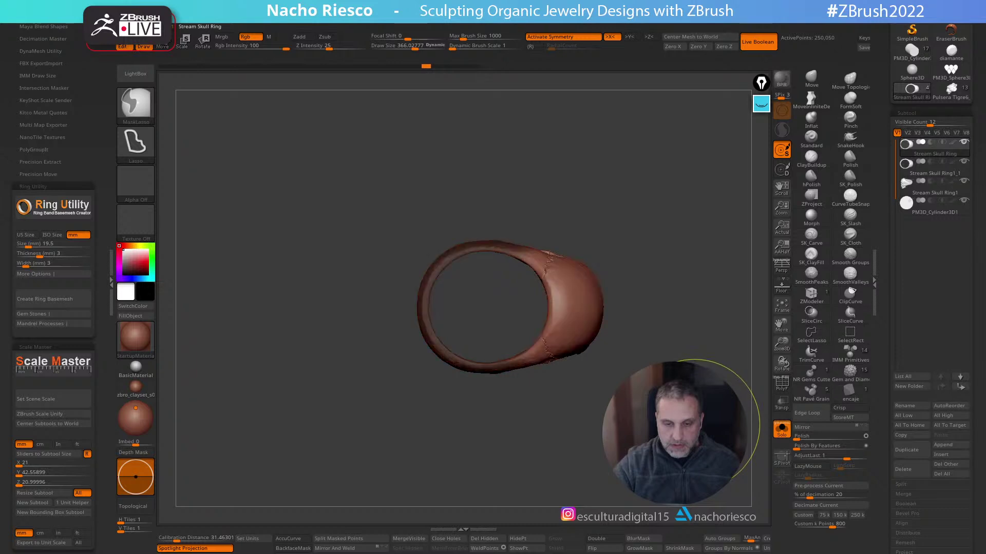
key(ctrl+z)
ctrl+drag(694, 424, 714, 436)
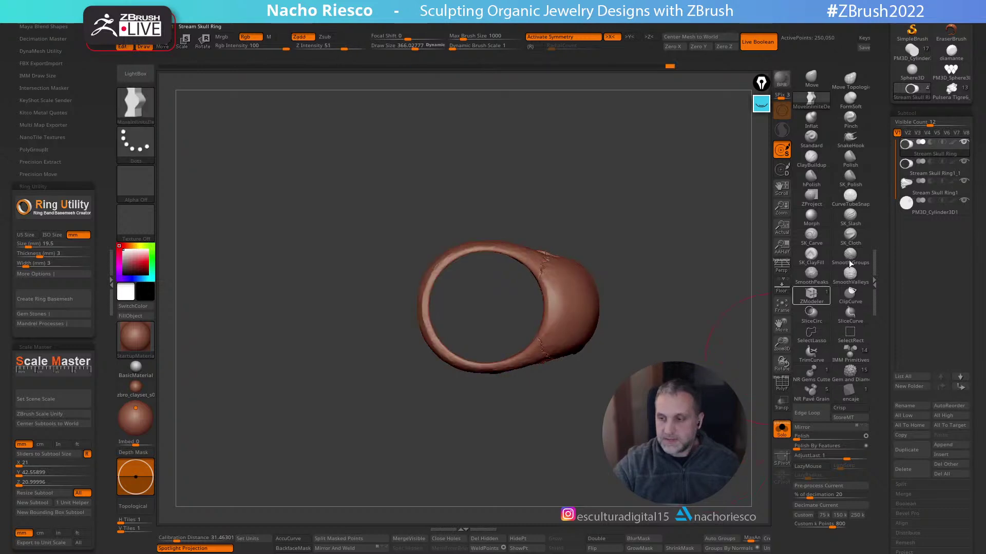
Hide the cylinder and Stream Skull Ring1 subtools, leave isolation and compare the two skull ring versions from above
click(963, 200)
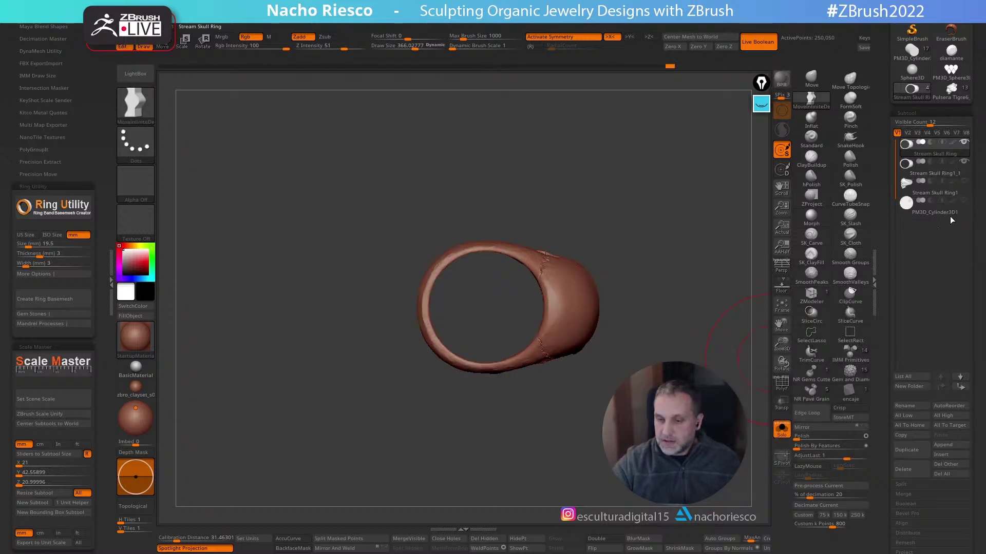
click(782, 431)
drag(725, 346, 532, 509)
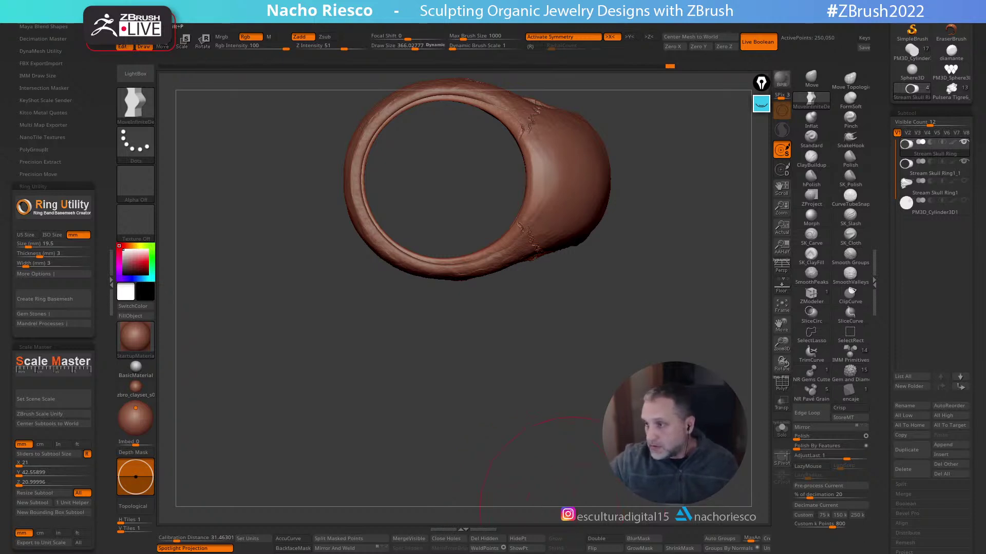
Select the PM3D_Cylinder3D1 subtool and reset its transform gizmo to the cylinder's centre
drag(547, 382, 564, 333)
click(913, 221)
drag(691, 300, 676, 339)
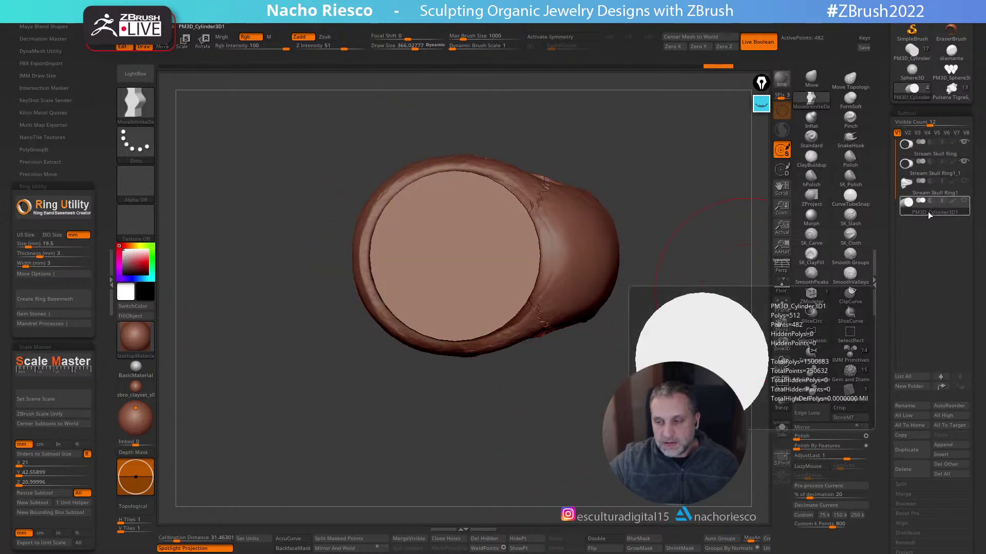
mouse_move(922, 214)
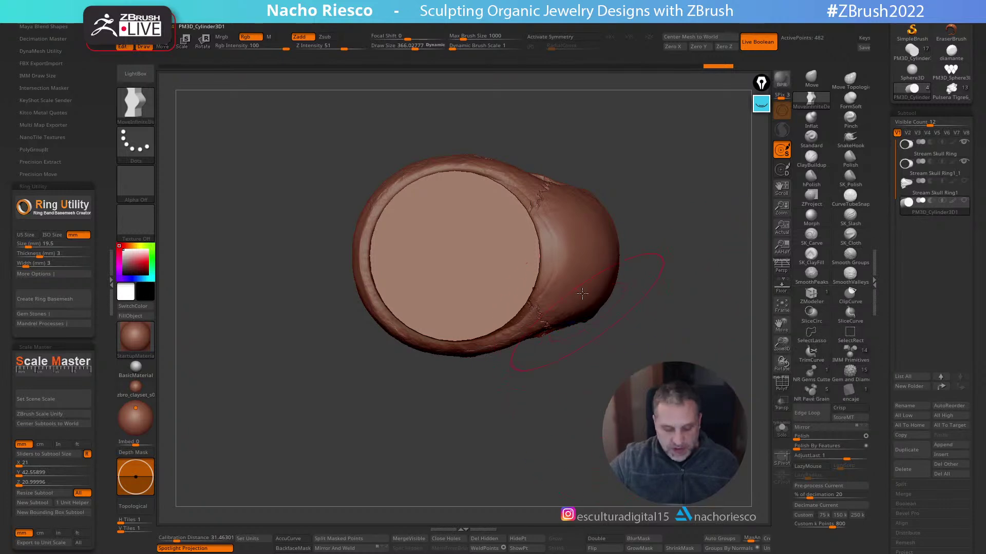
key(w)
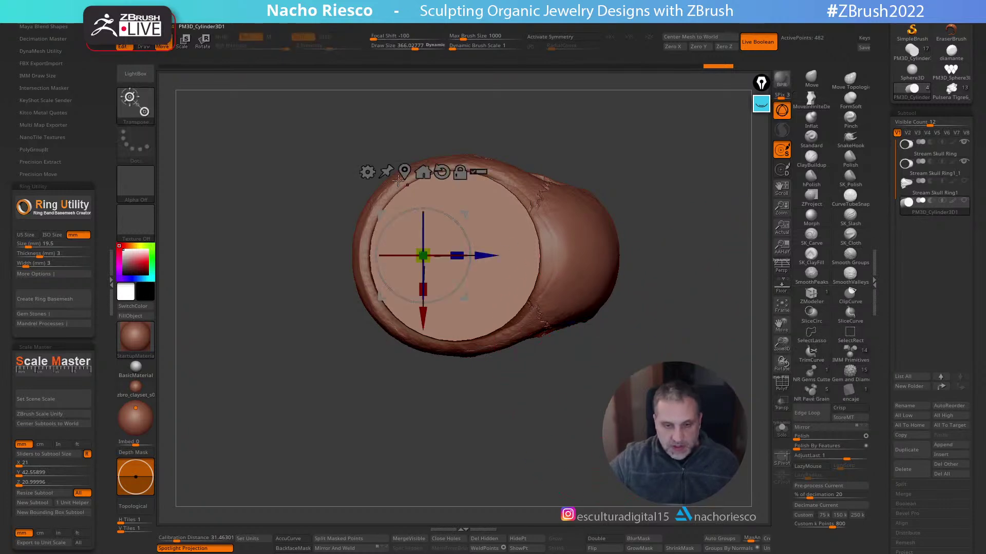
click(423, 173)
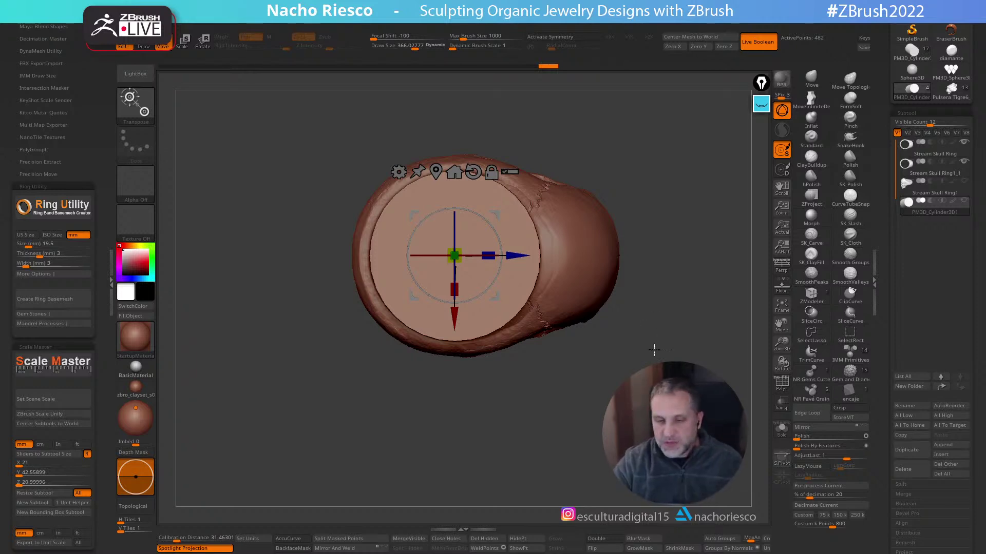
Compare the Stream Skull Ring and Stream Skull Ring1_1 subtools, checking them briefly with polyframe display
click(932, 176)
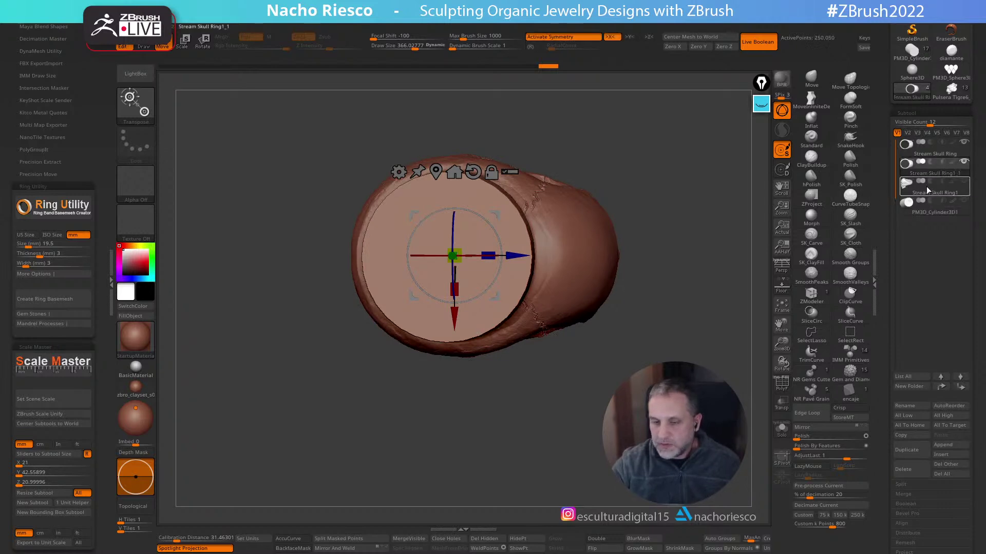
click(932, 149)
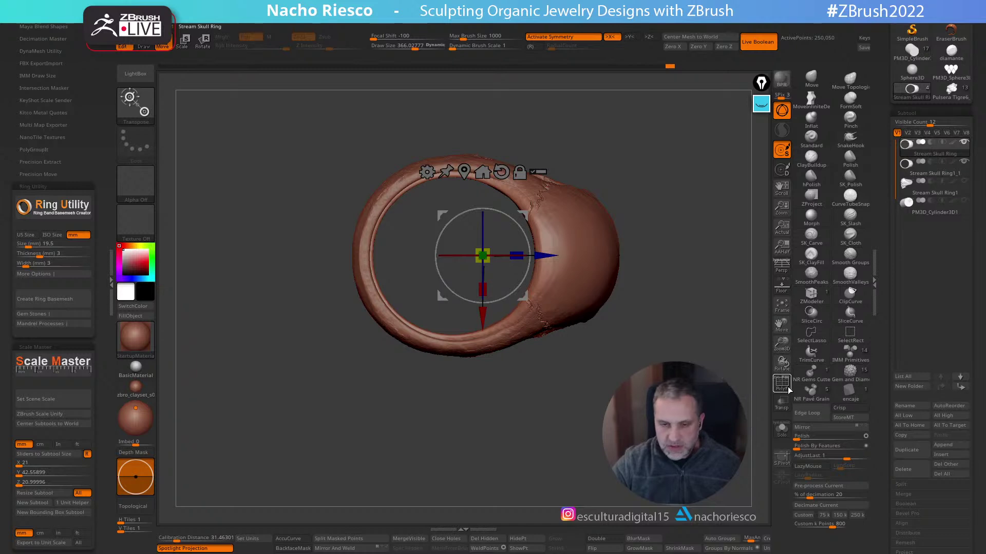
click(783, 384)
click(933, 173)
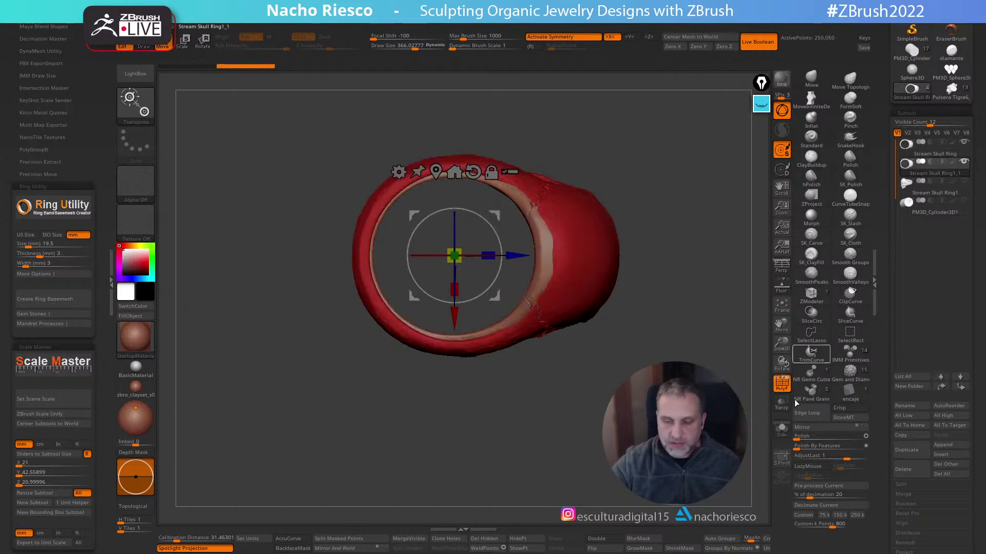
click(782, 384)
Examine the file formats offered for exporting Stream Skull Ring1_1, then cancel the export
scroll(881, 152, up, 5)
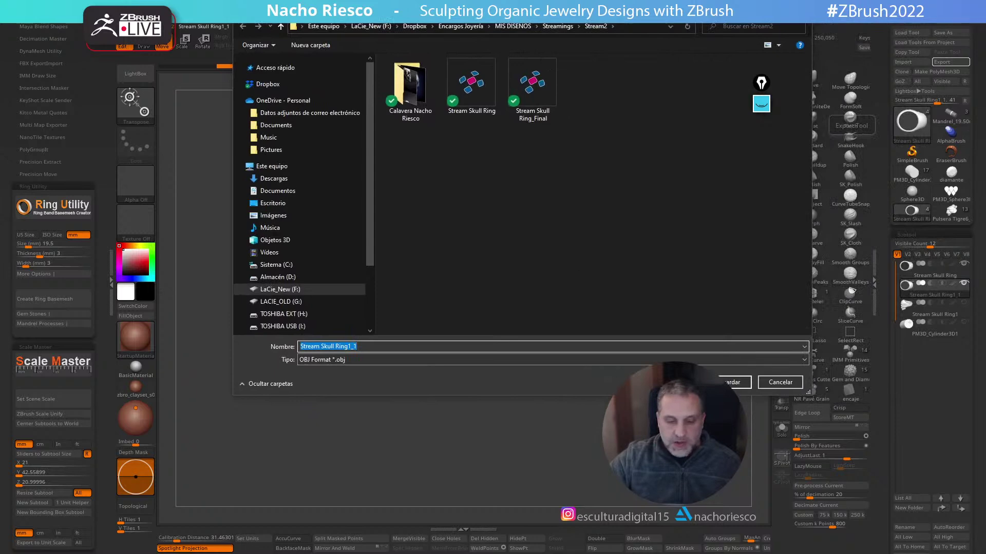
click(802, 359)
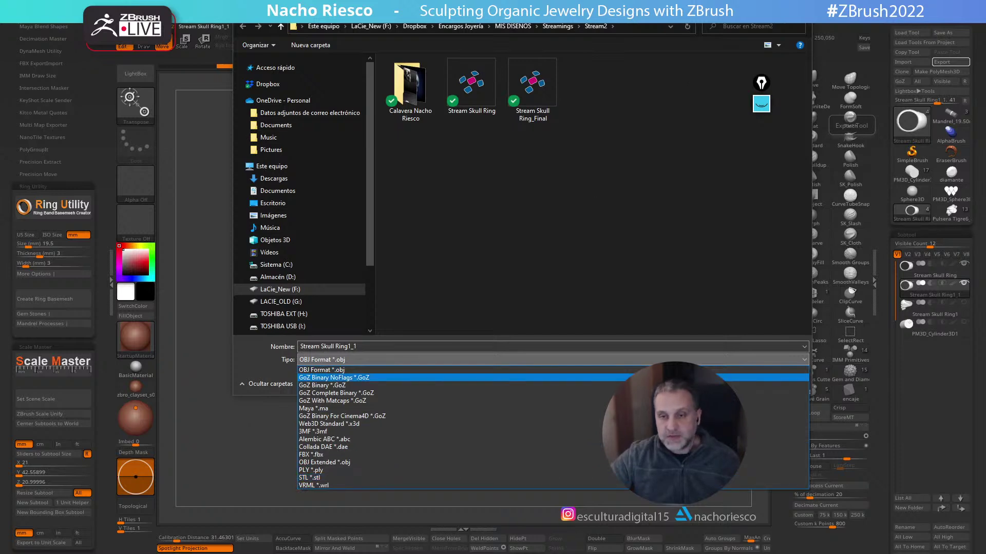
key(Escape)
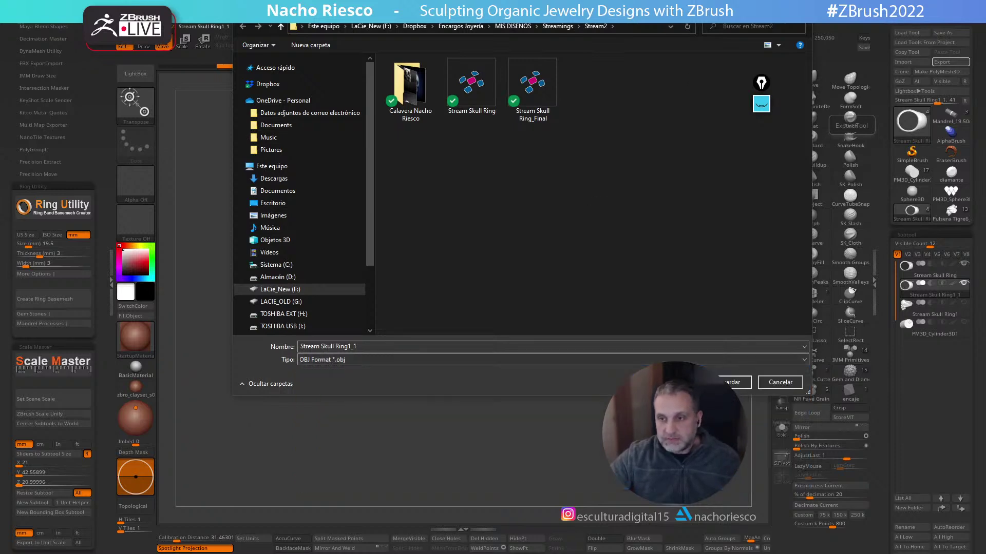
key(Escape)
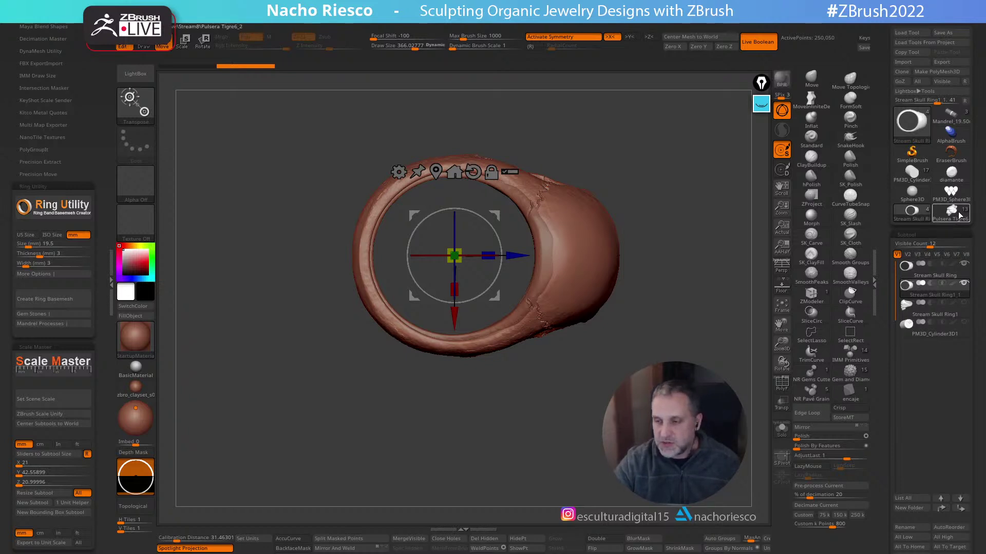
Load the 17-subtool tiger bracelet tool, frame it in the viewport and collapse the tray to enlarge the workspace
click(952, 214)
click(908, 176)
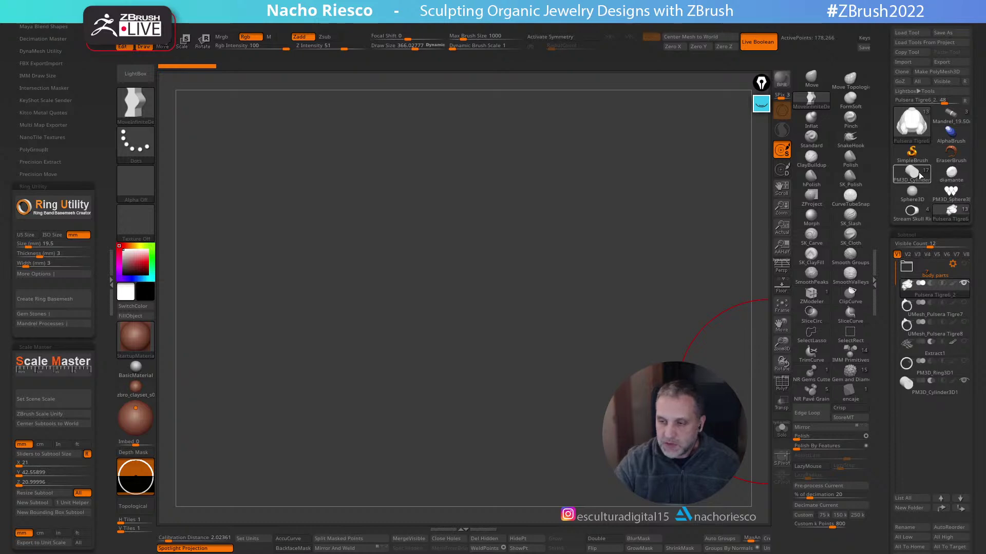
click(784, 307)
drag(761, 338, 614, 324)
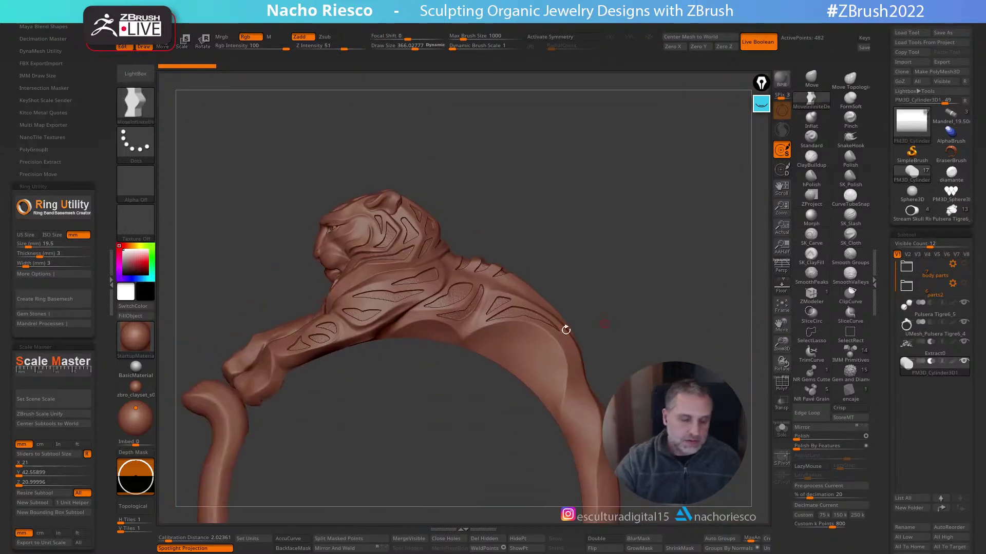
click(110, 286)
drag(585, 407, 684, 330)
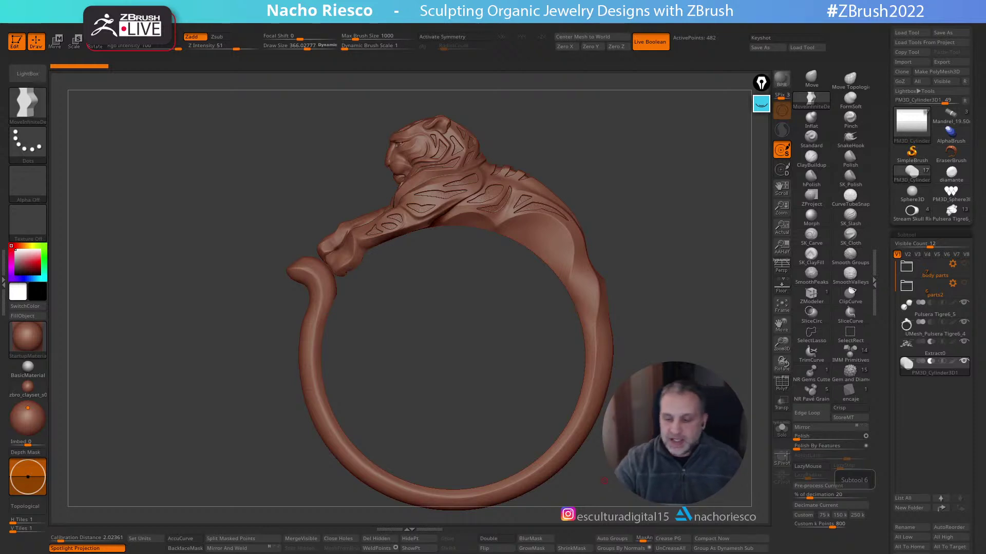
drag(684, 347, 670, 345)
drag(642, 451, 609, 478)
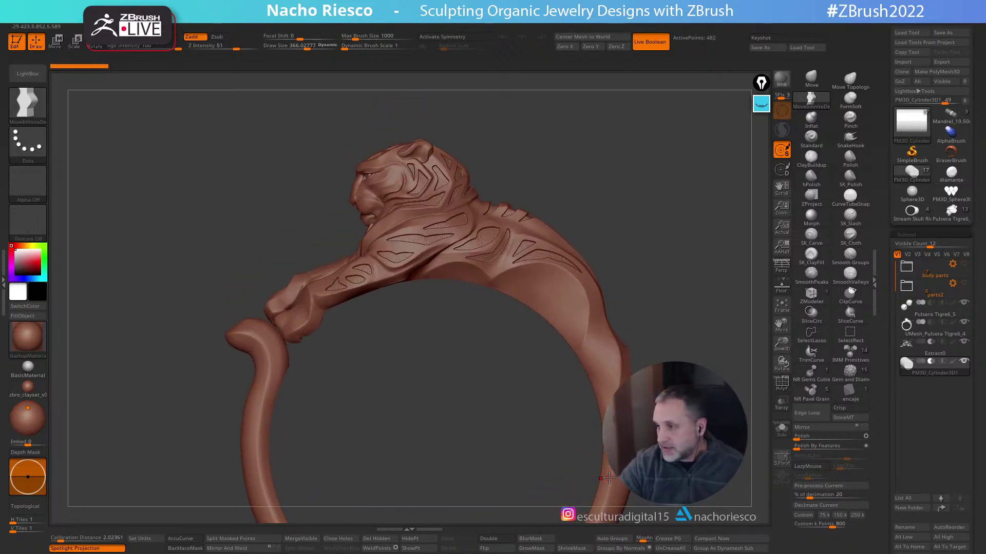
Select the UMesh_Pulsera Tigre6_4 subtool and isolate it for a closer view of the smooth tiger body
alt+click(609, 478)
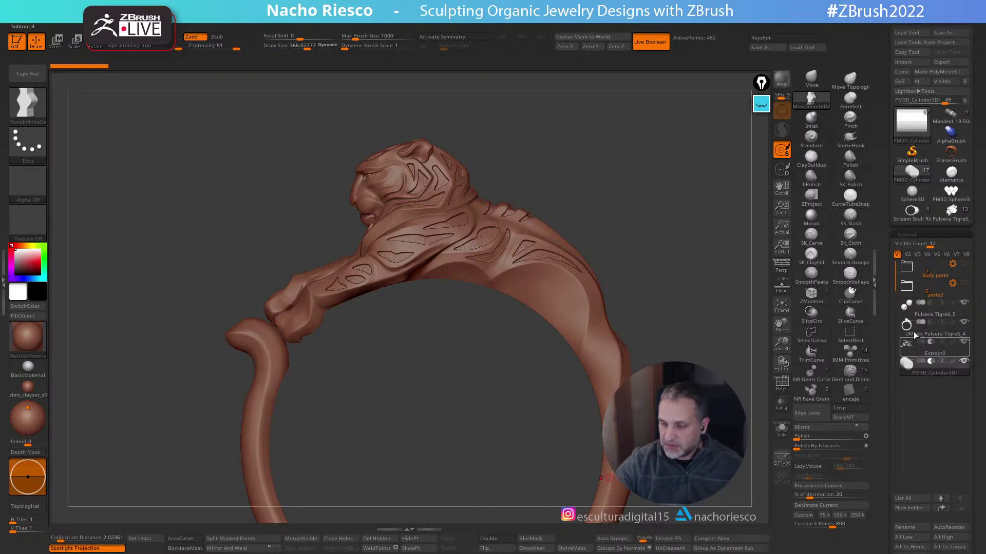
click(781, 431)
alt+drag(519, 459, 450, 393)
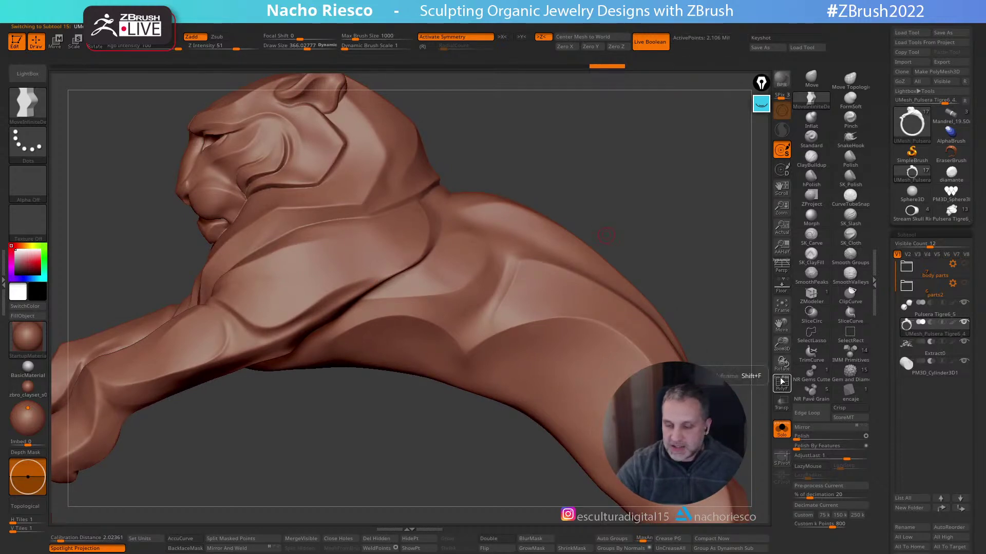
Examine the tiger body's mesh density with polyframe display, then turn it off and review the surface
click(781, 380)
drag(693, 288, 685, 380)
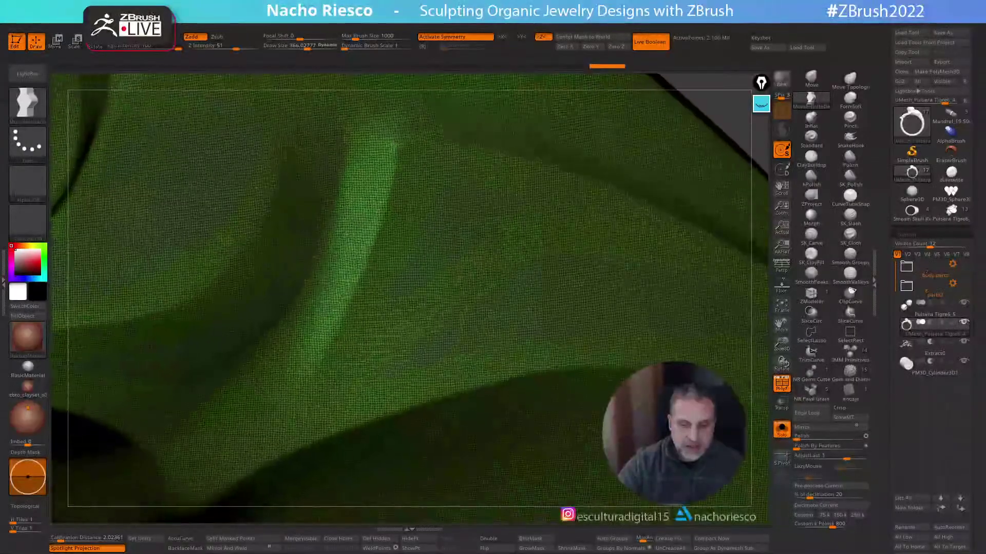
alt+drag(711, 128, 696, 124)
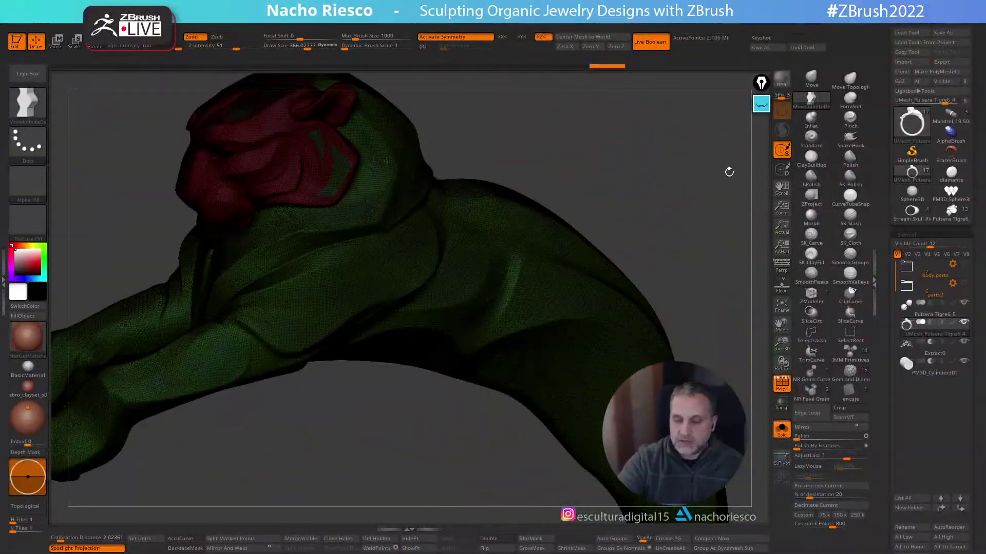
click(782, 386)
drag(715, 270, 561, 315)
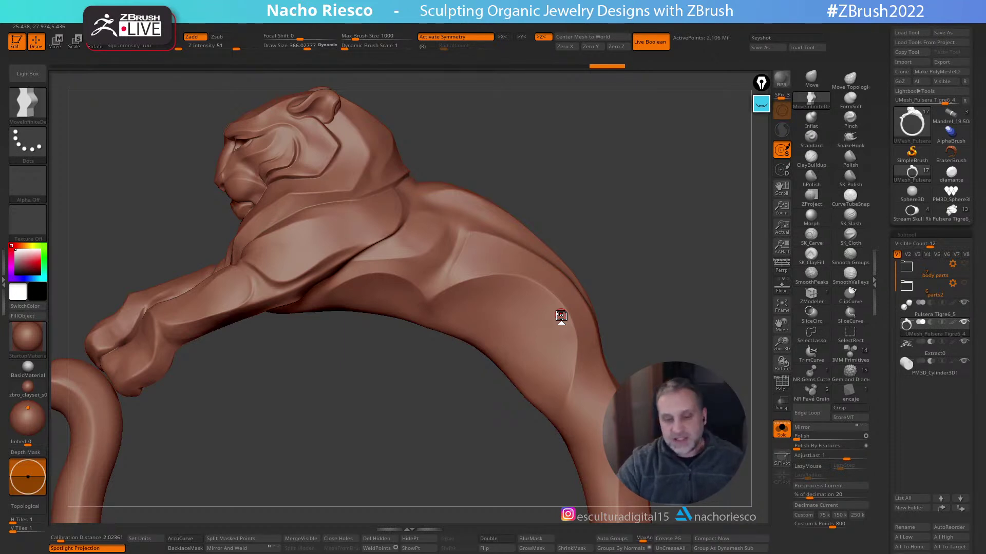
drag(646, 337, 629, 307)
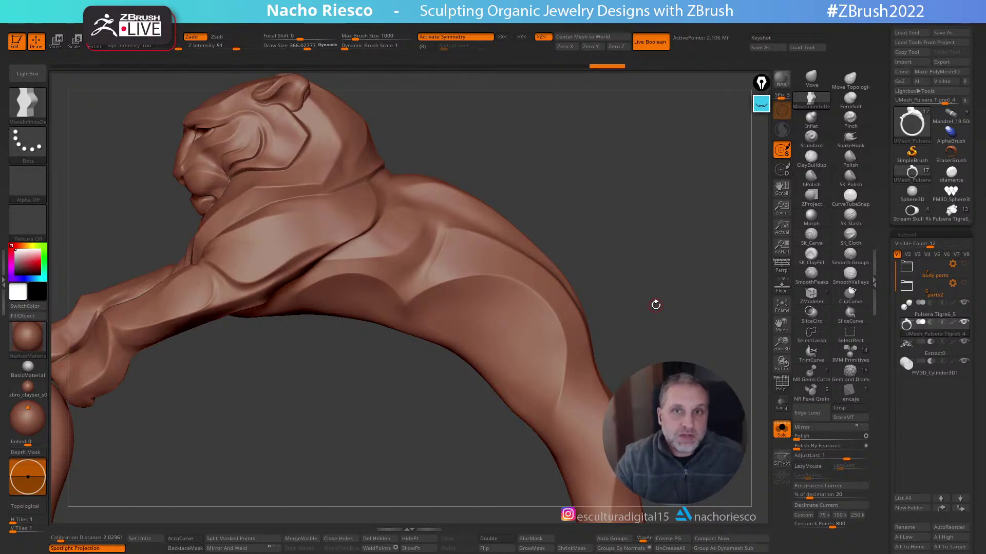
drag(649, 258, 642, 319)
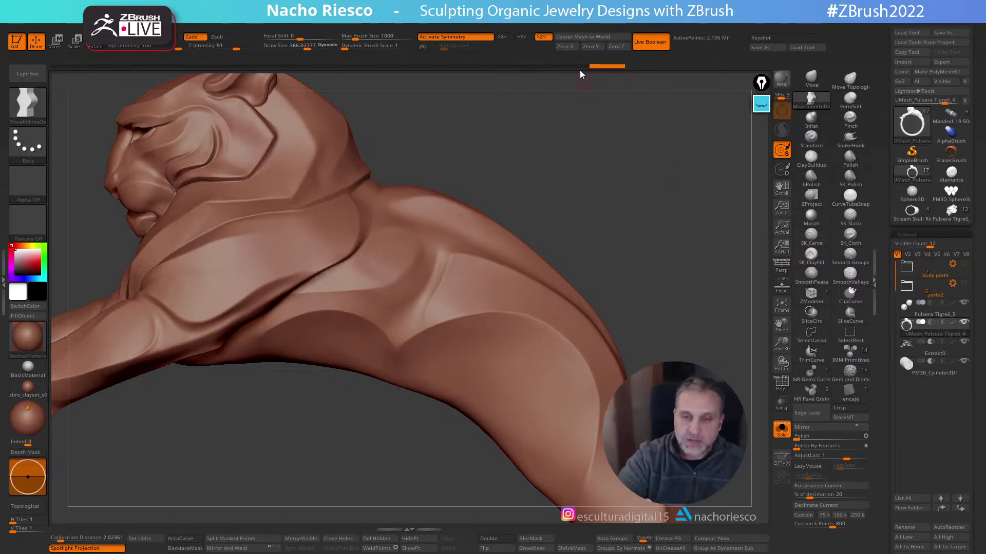
Collapse the Ring Utility and Scale Master plugin sections and expand DynaMesh Utility
click(568, 27)
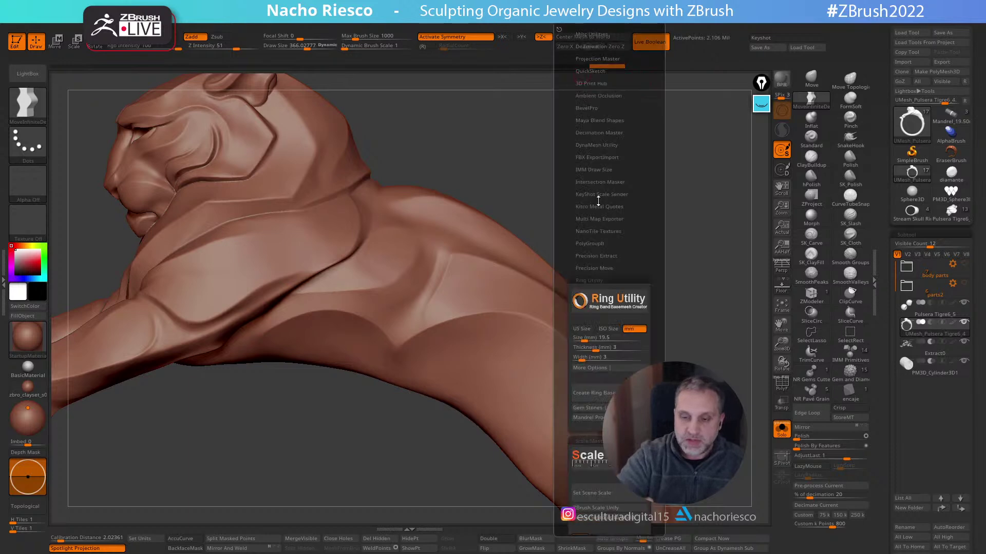
click(628, 282)
click(629, 292)
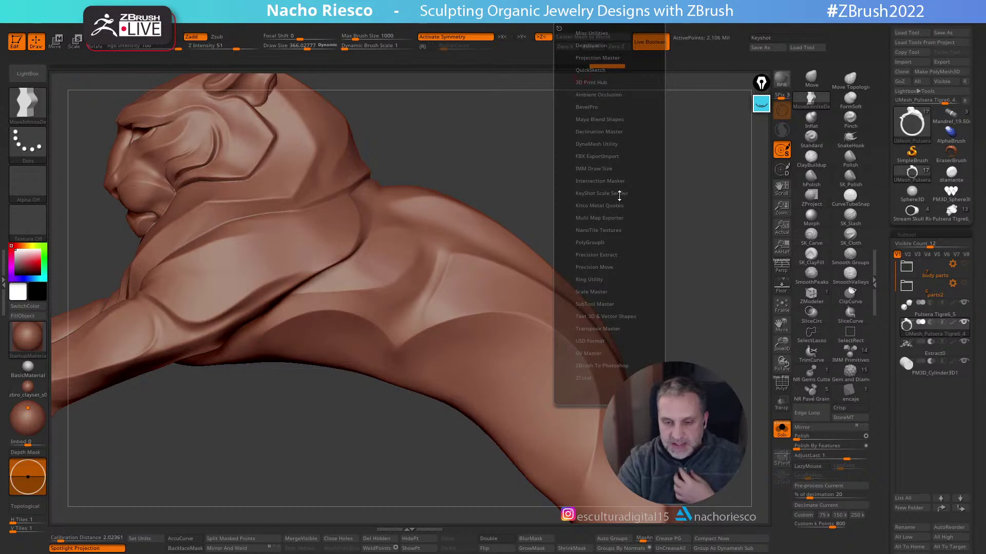
drag(605, 145, 605, 143)
click(608, 141)
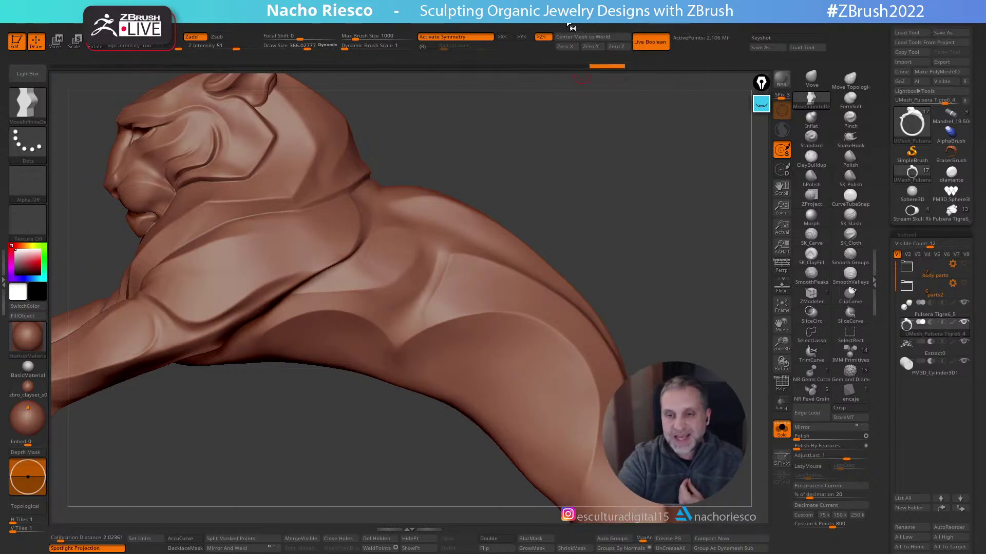
DynaMesh the isolated tiger subtool with DynaMesh Utility at a polycount of 4 million
click(566, 27)
click(594, 218)
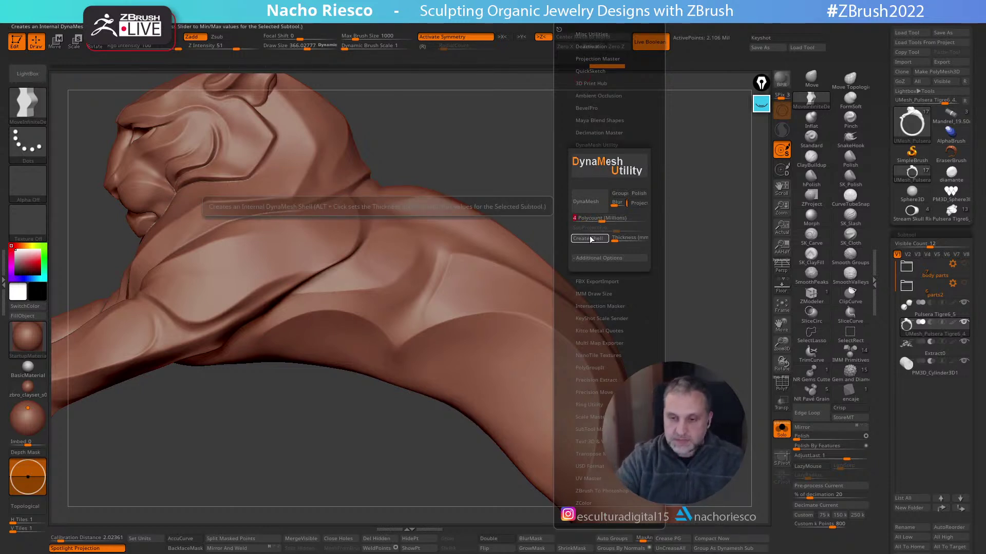
click(617, 203)
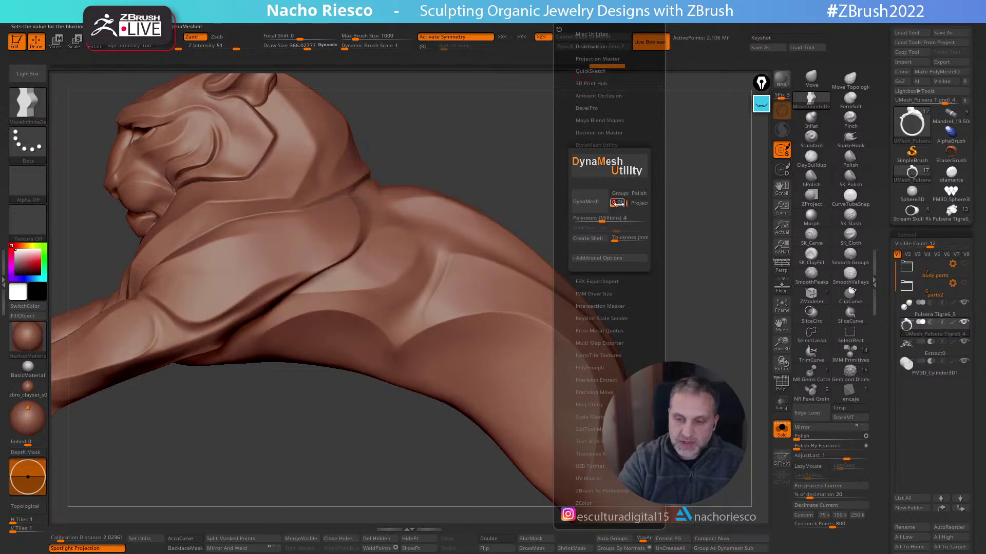
click(588, 204)
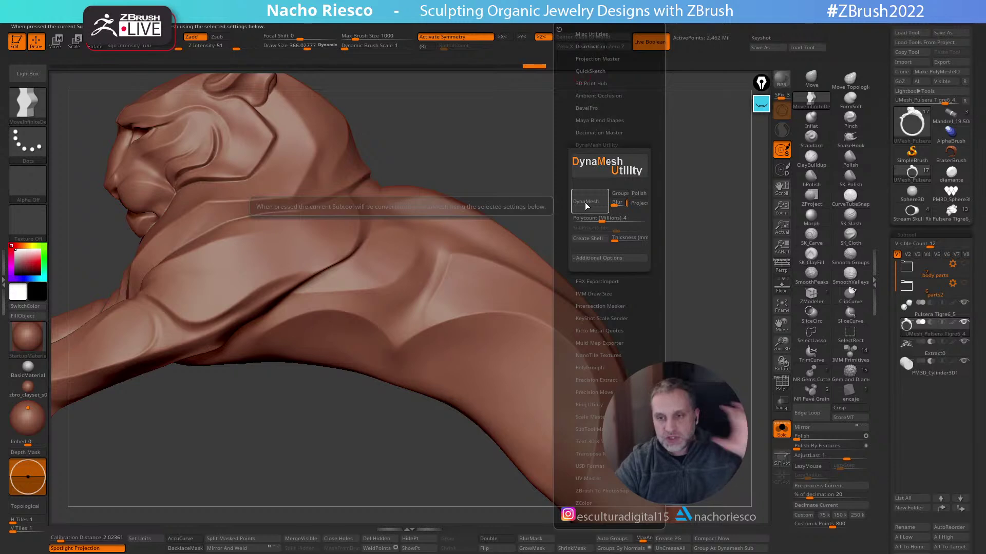
drag(721, 271, 695, 329)
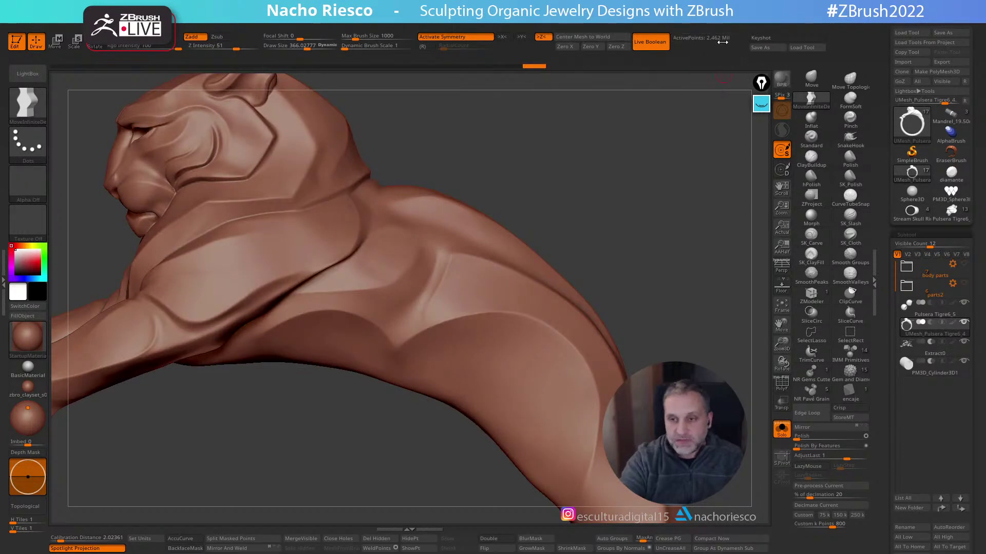
Set the DynaMesh Utility polycount to 3 million and DynaMesh the tiger subtool again
click(575, 20)
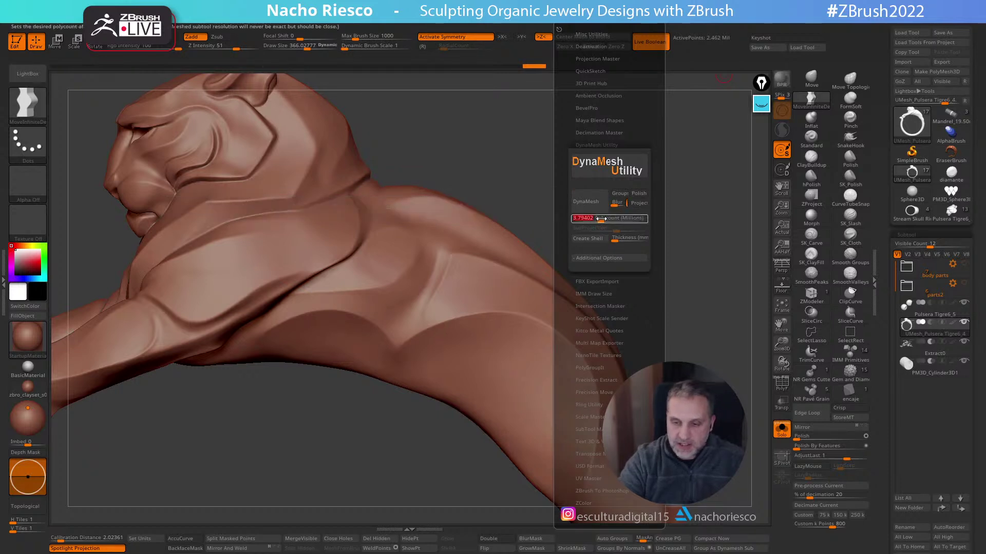
drag(608, 220, 600, 222)
text(3)
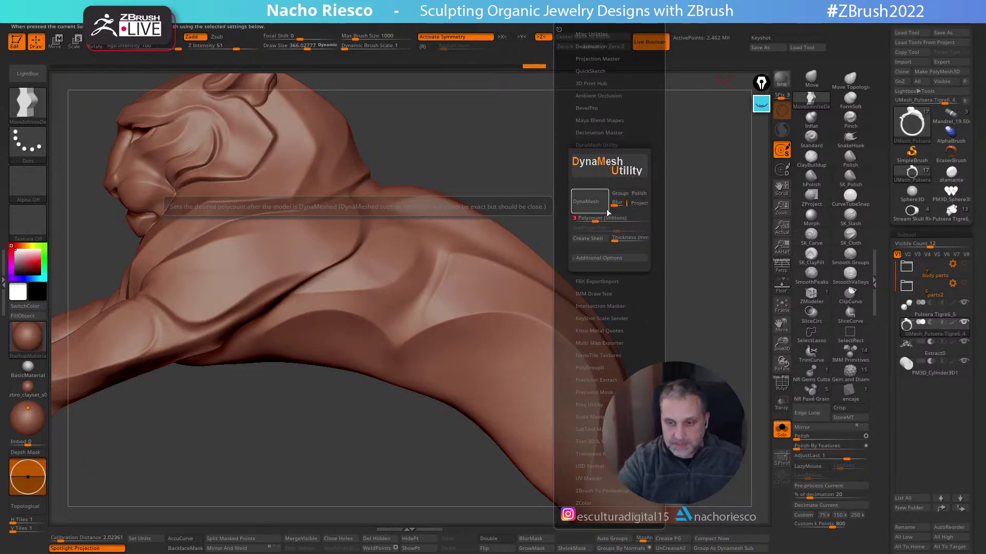
key(Return)
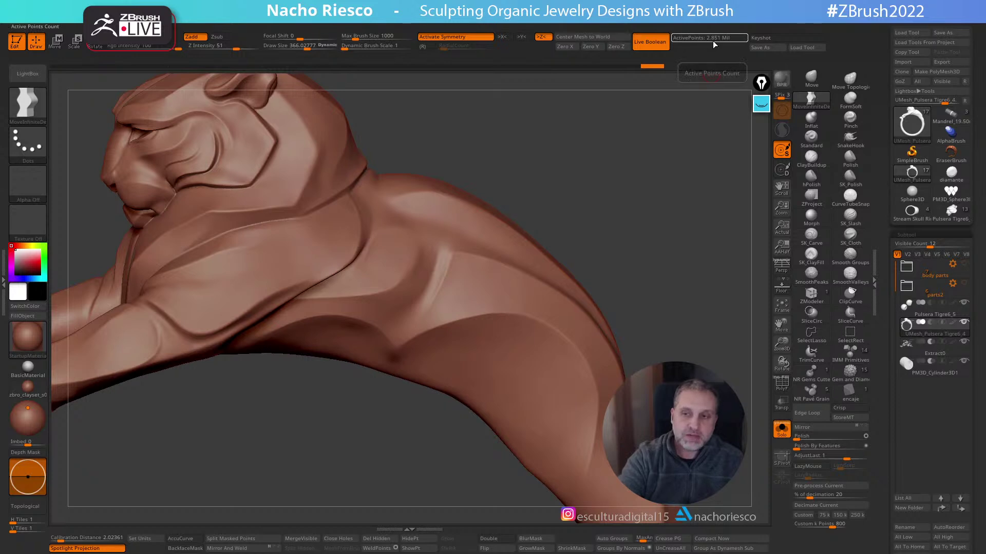
Choose the SK_Slash brush for work on the tiger's body
drag(683, 87, 664, 103)
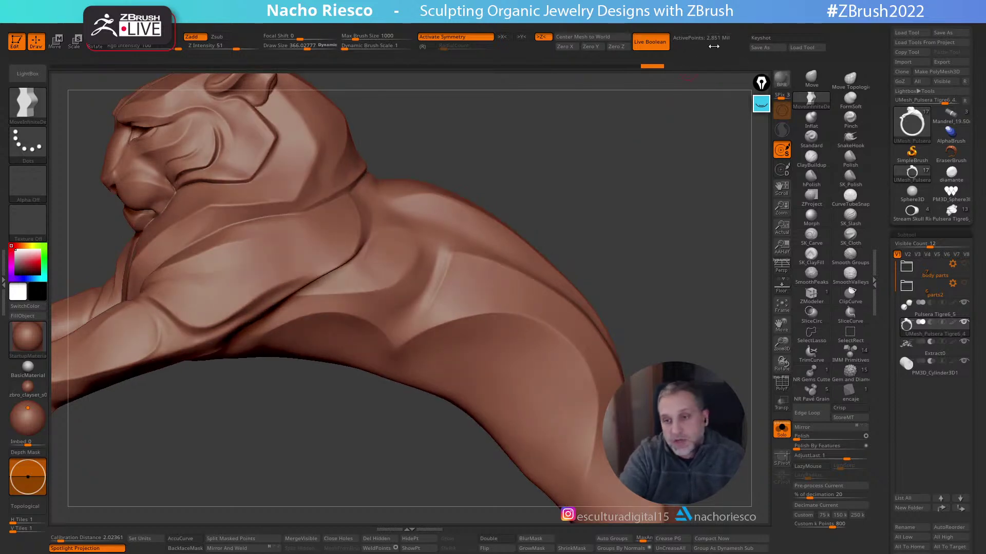
mouse_move(473, 298)
mouse_down()
mouse_move(580, 247)
mouse_move(688, 238)
mouse_up()
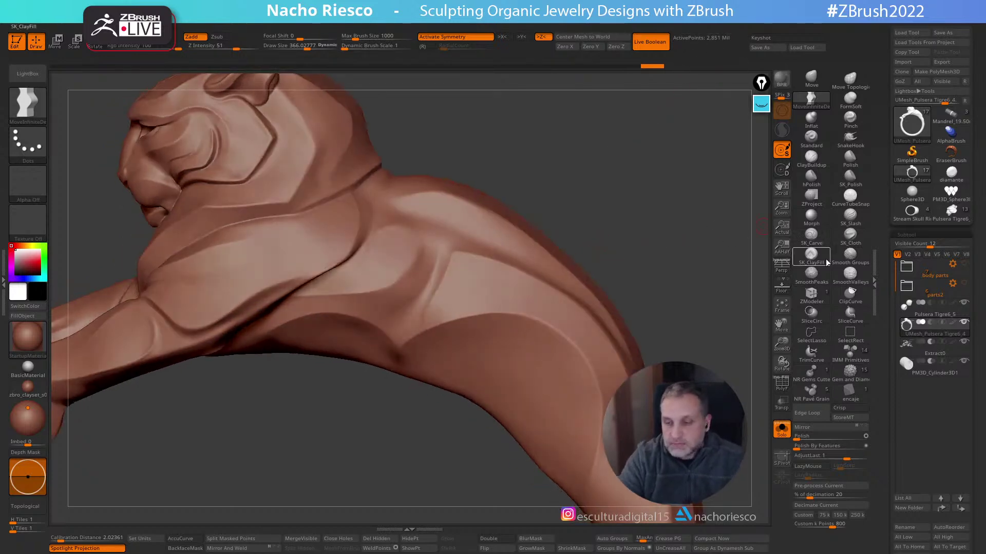
click(850, 216)
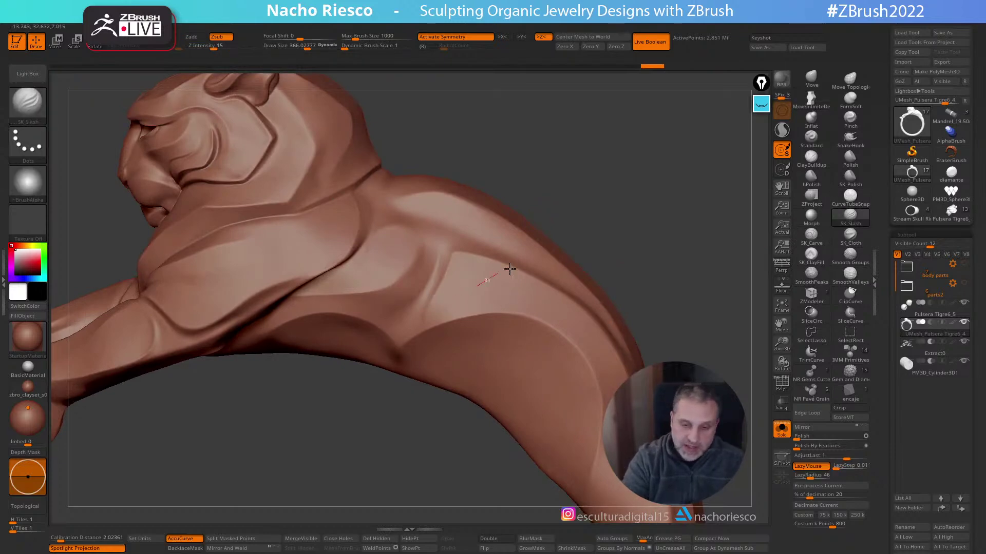
mouse_move(641, 267)
mouse_down()
mouse_move(638, 293)
mouse_move(636, 233)
mouse_move(637, 267)
mouse_move(667, 248)
mouse_move(688, 135)
mouse_up()
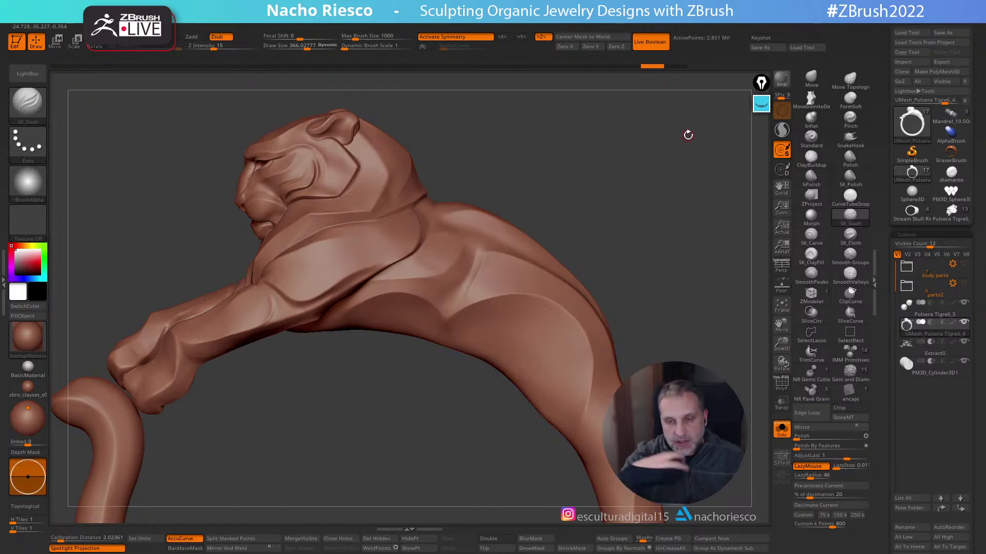
Set the DynaMesh Utility polycount to 1 million and DynaMesh the isolated tiger subtool
click(603, 16)
click(575, 17)
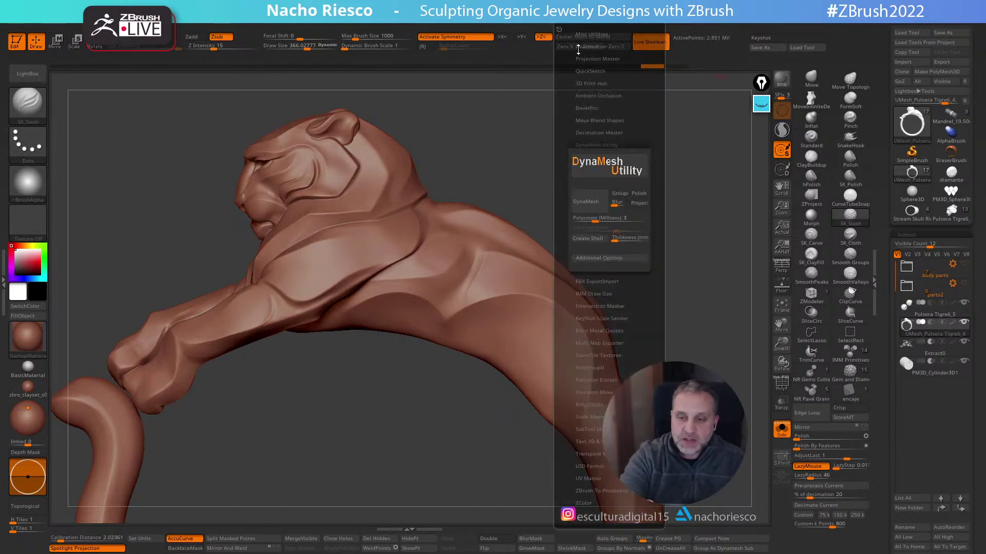
click(616, 218)
text(1)
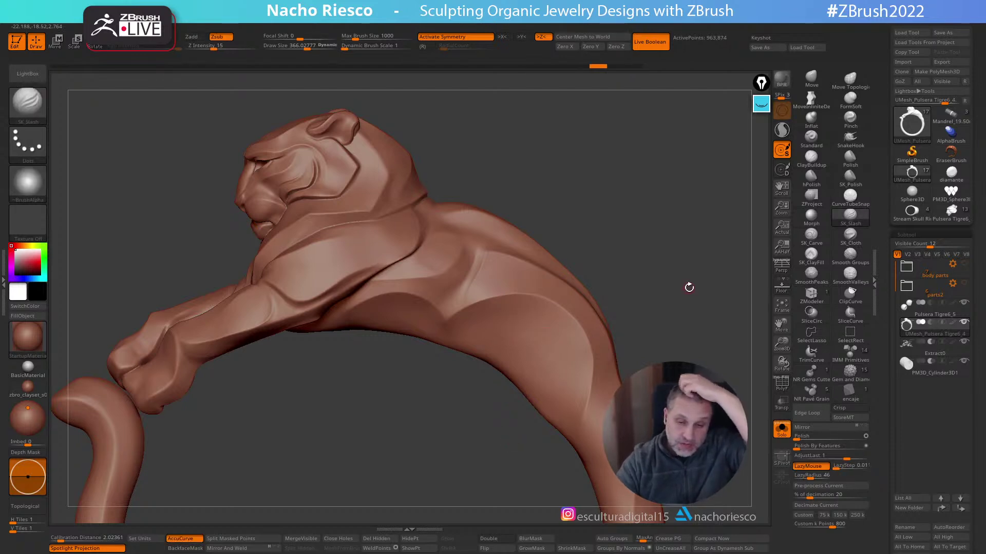
click(572, 28)
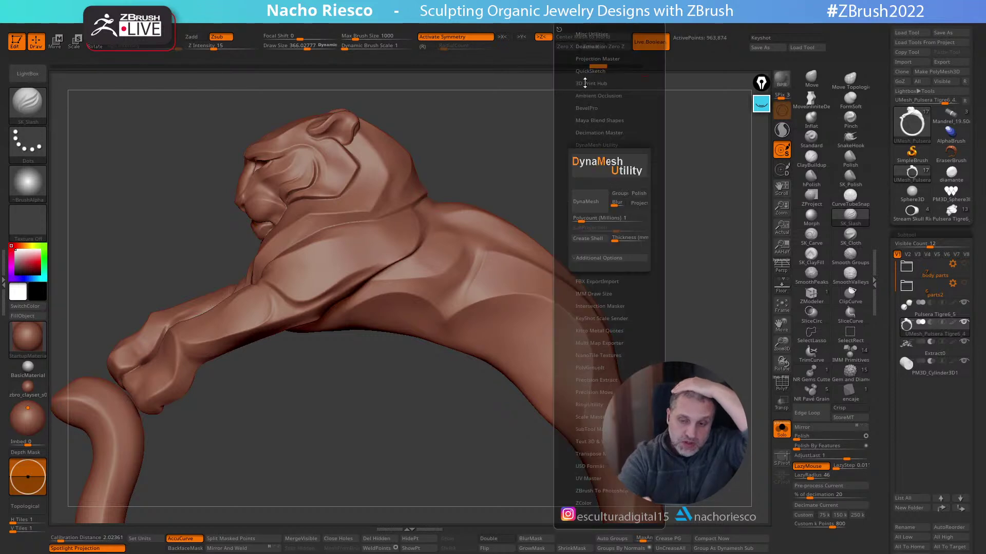
click(599, 216)
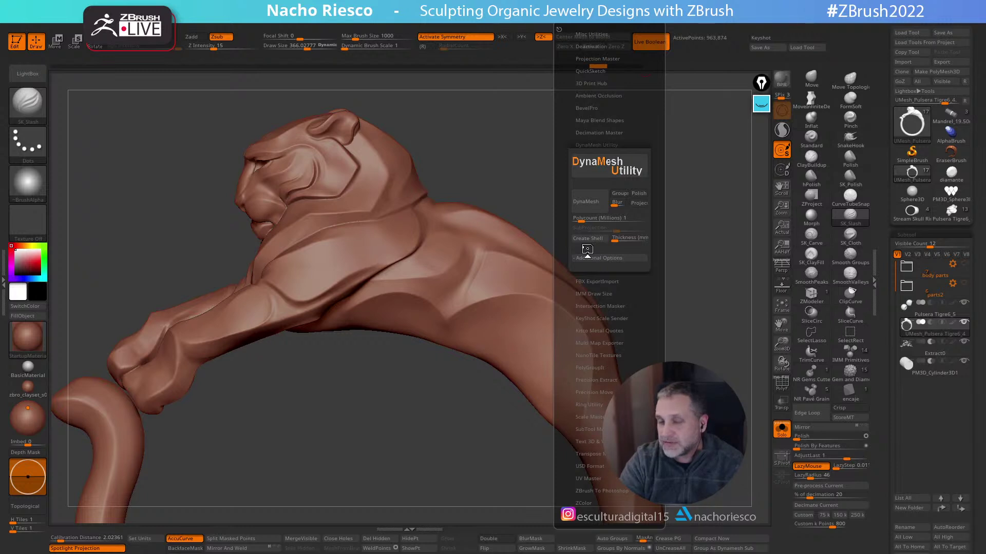
Examine the remeshed tiger's head, shoulders and flank from both sides for preserved surface detail
mouse_move(697, 247)
mouse_down()
mouse_move(671, 249)
mouse_move(704, 216)
mouse_up()
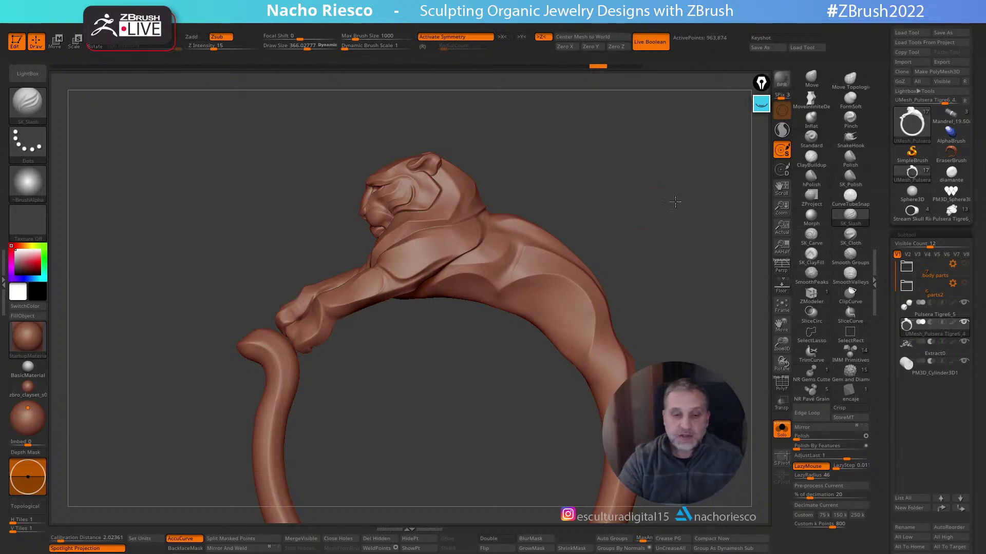
shift+drag(671, 198, 729, 192)
drag(703, 233, 676, 236)
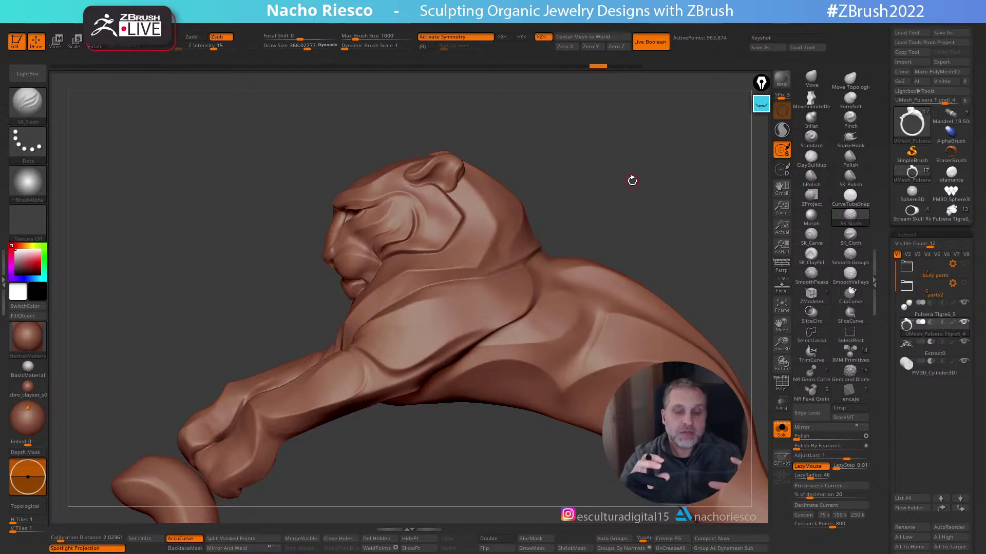
drag(632, 180, 319, 221)
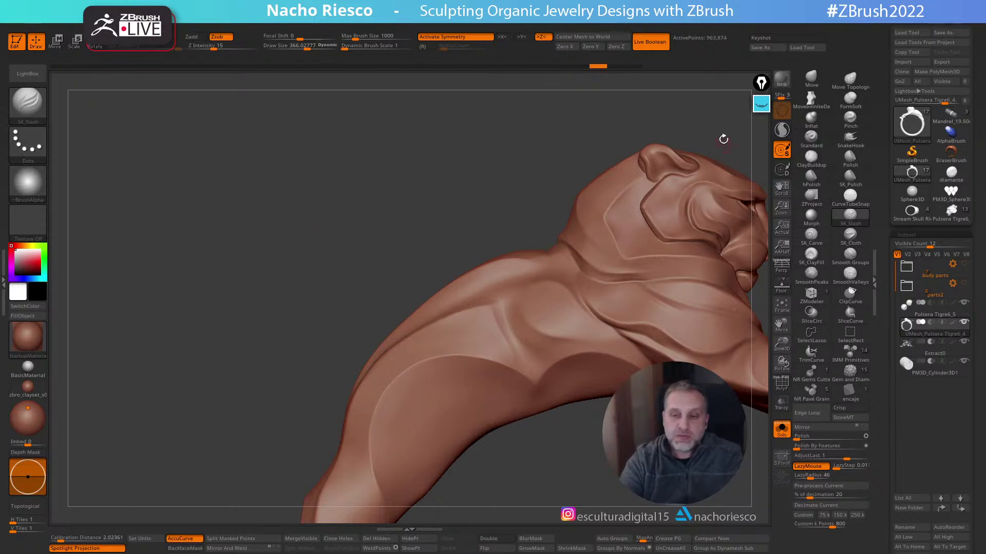
alt+drag(735, 123, 624, 128)
mouse_move(722, 246)
mouse_down()
mouse_move(652, 272)
mouse_move(590, 321)
mouse_up()
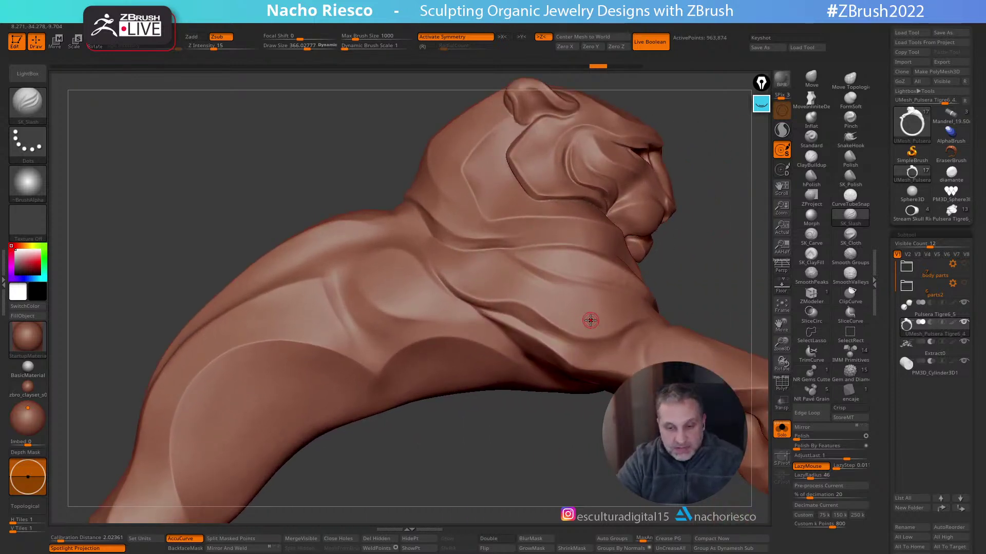
mouse_move(725, 231)
mouse_down()
mouse_move(671, 280)
mouse_move(668, 302)
mouse_move(680, 306)
mouse_move(667, 300)
mouse_up()
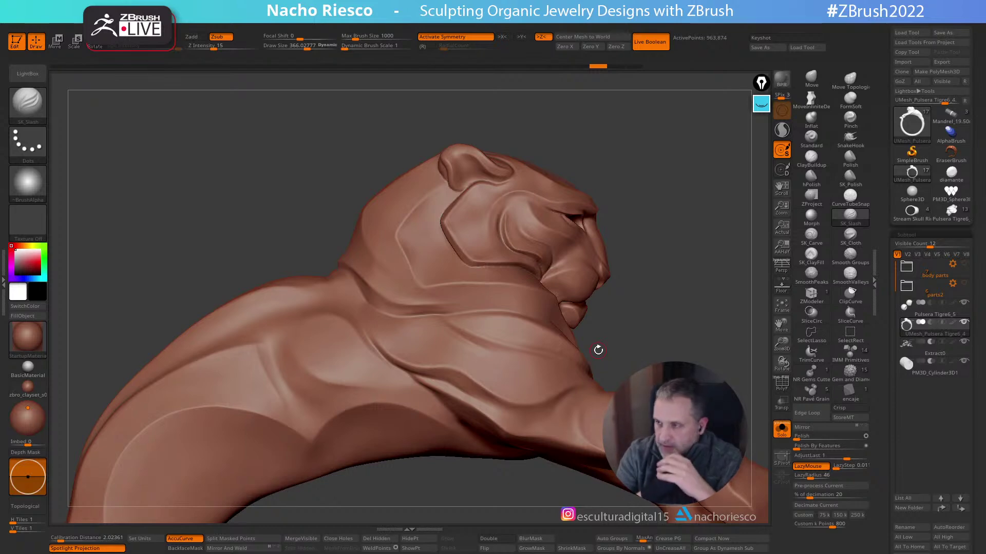
Switch to the Stream Skull Ring tool, frame it in view and turn off Solo mode
click(911, 211)
click(782, 306)
drag(727, 334, 759, 339)
click(782, 431)
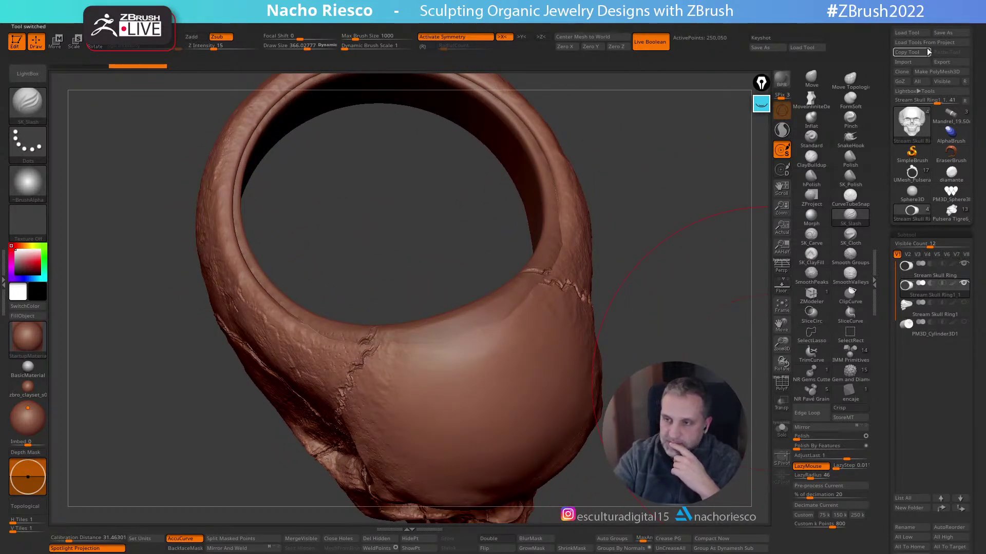
Load the Pulsera Tigre6_2 tool briefly and return to the UMesh_Pulsera Tigre6_4 bracelet tool
click(952, 213)
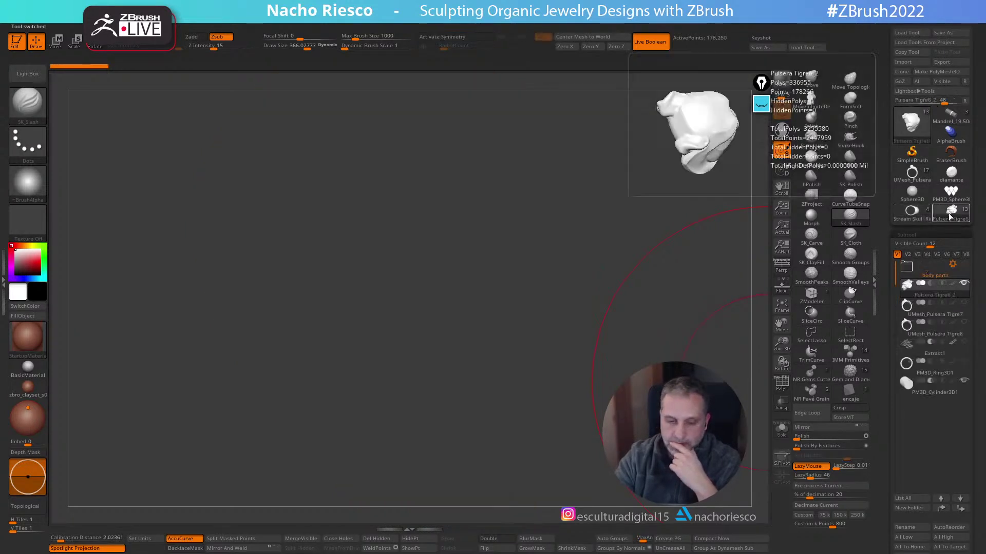
drag(747, 417, 590, 358)
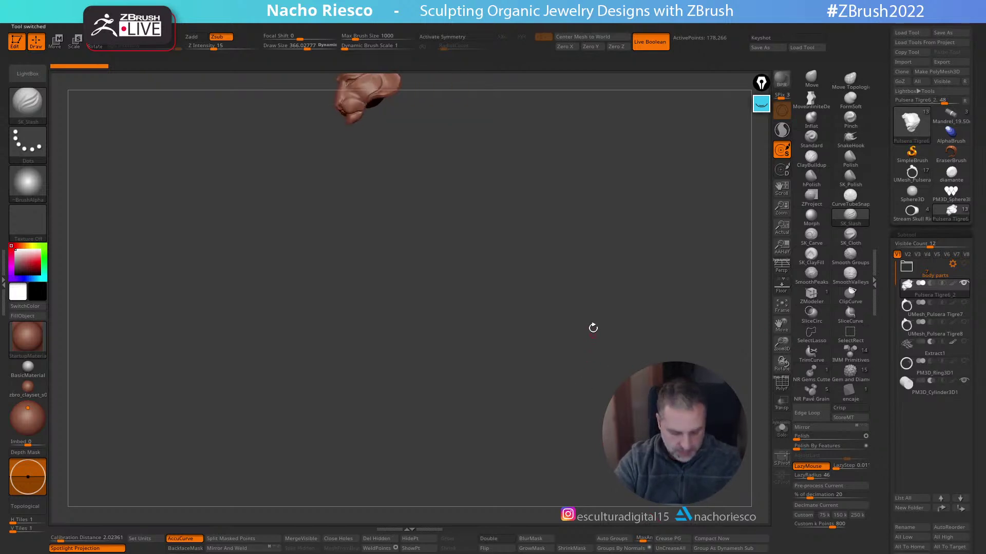
click(911, 174)
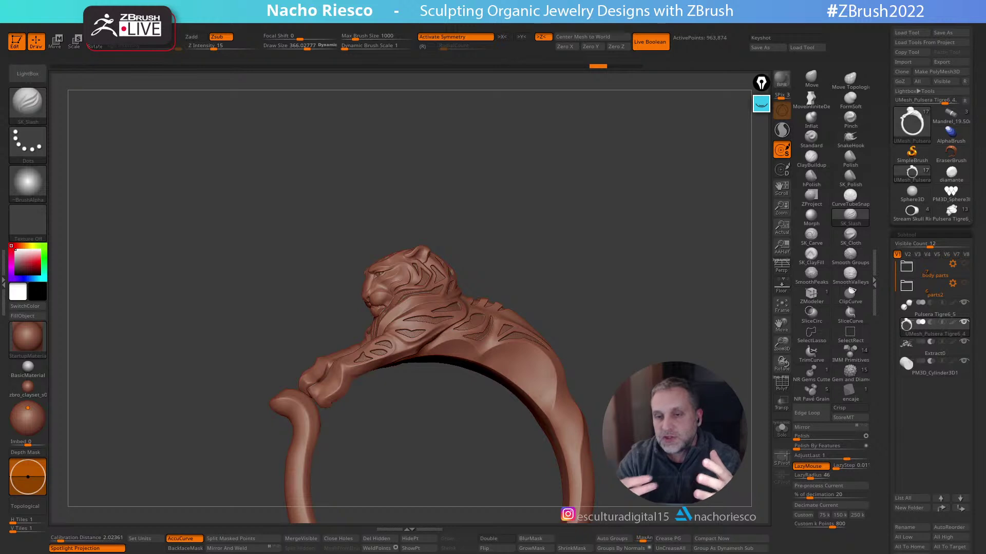
drag(646, 274, 607, 357)
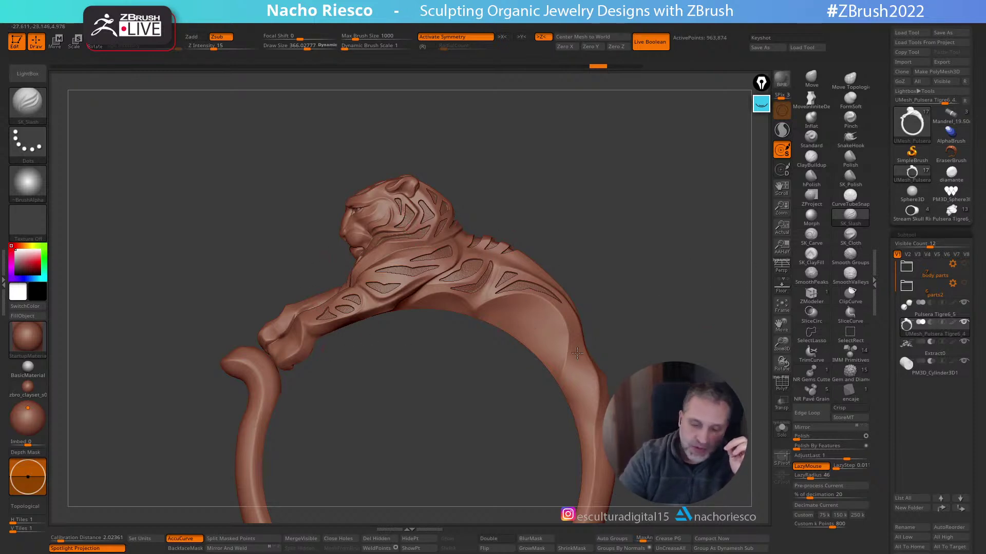
key(ctrl+z)
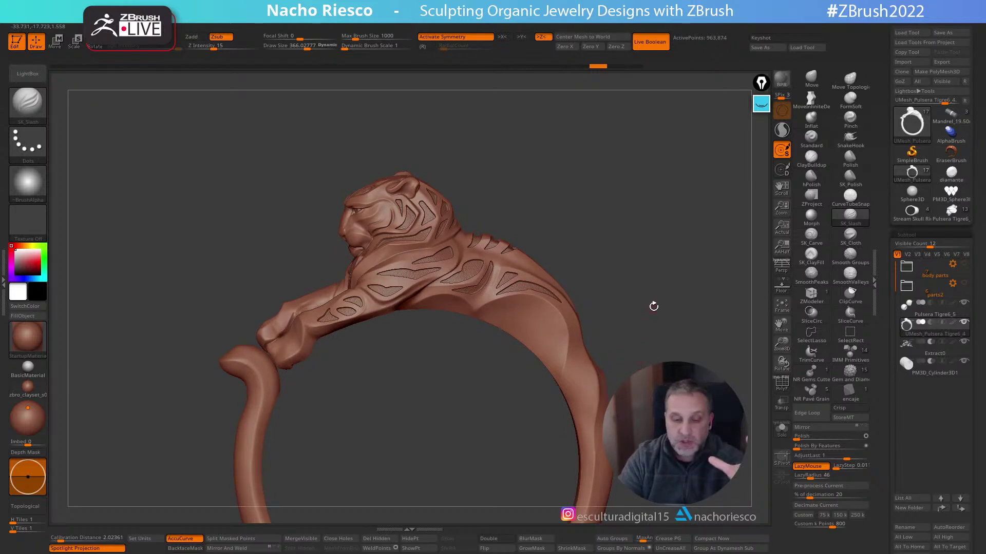
key(ctrl+z)
key(ctrl+z)
key(ctrl+z)
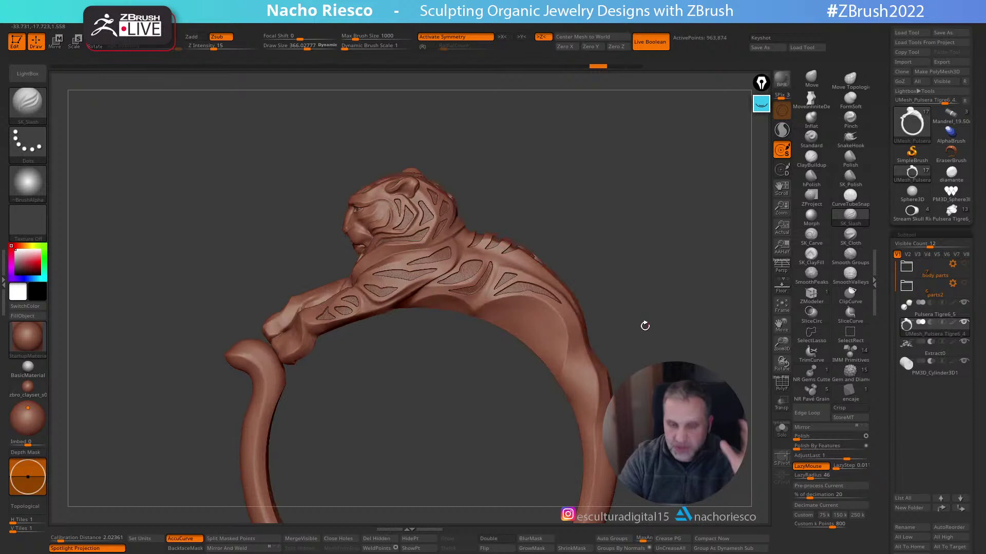
key(ctrl+z)
key(ctrl+z)
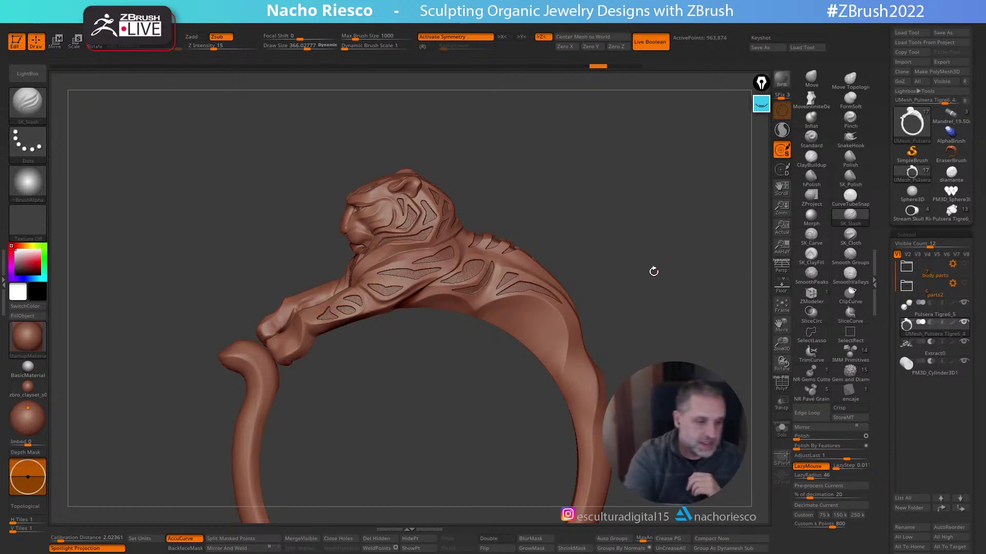
In the docked plugin list, collapse DynaMesh Utility and expand the Precision Extract section
click(4, 281)
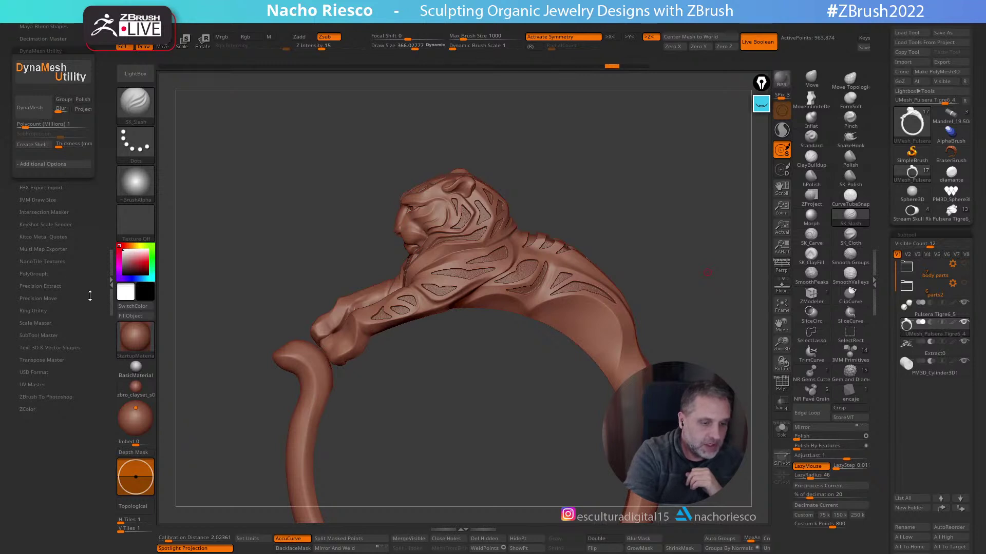
scroll(77, 280, up, 5)
click(46, 157)
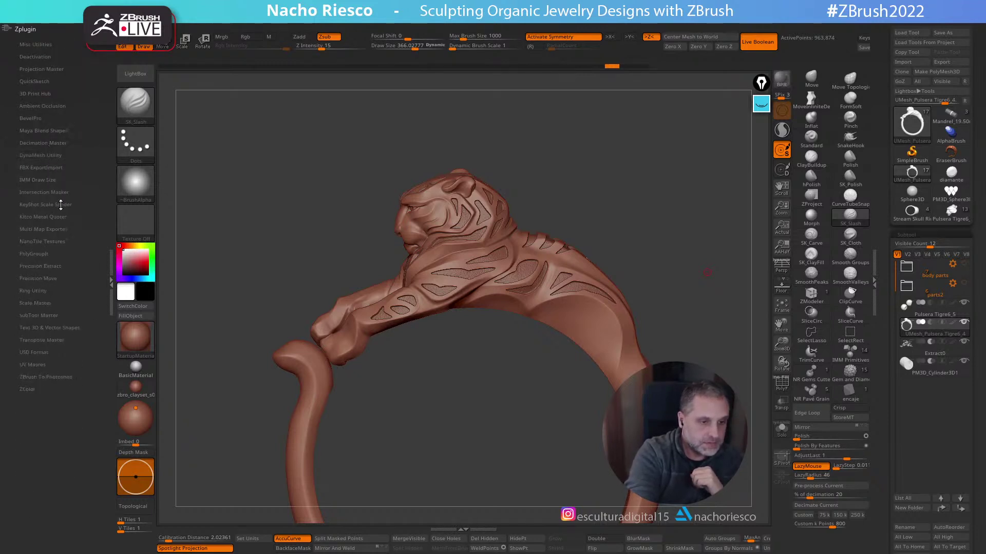
click(47, 180)
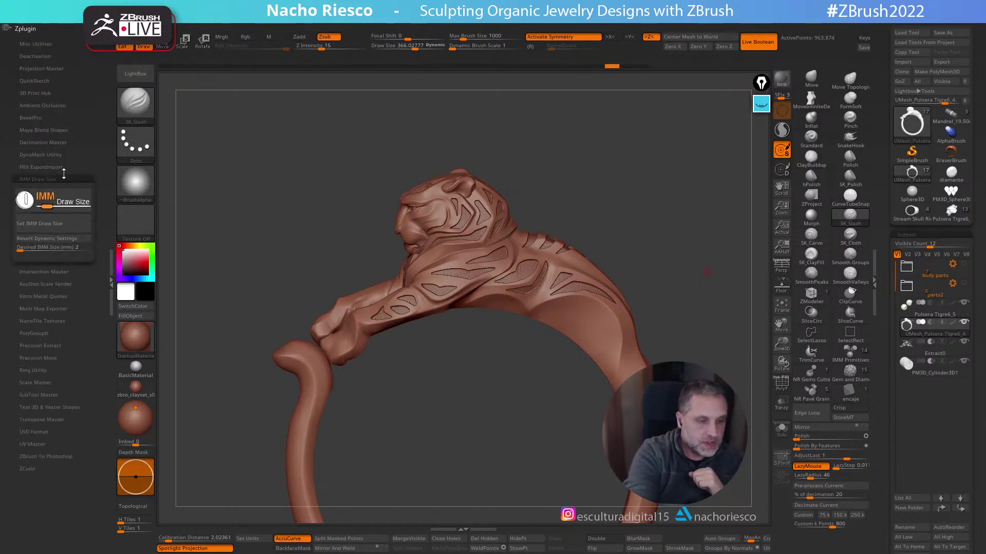
click(64, 179)
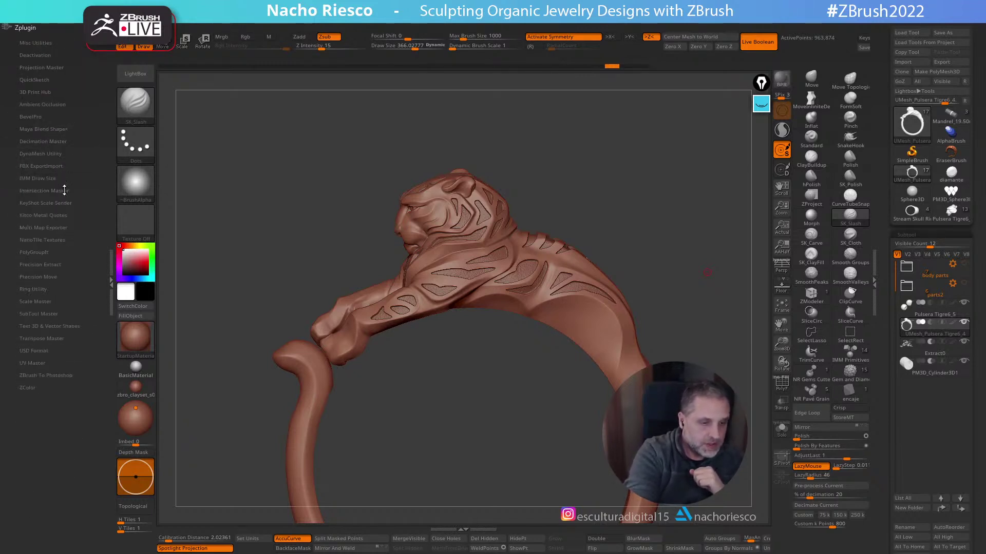
click(49, 265)
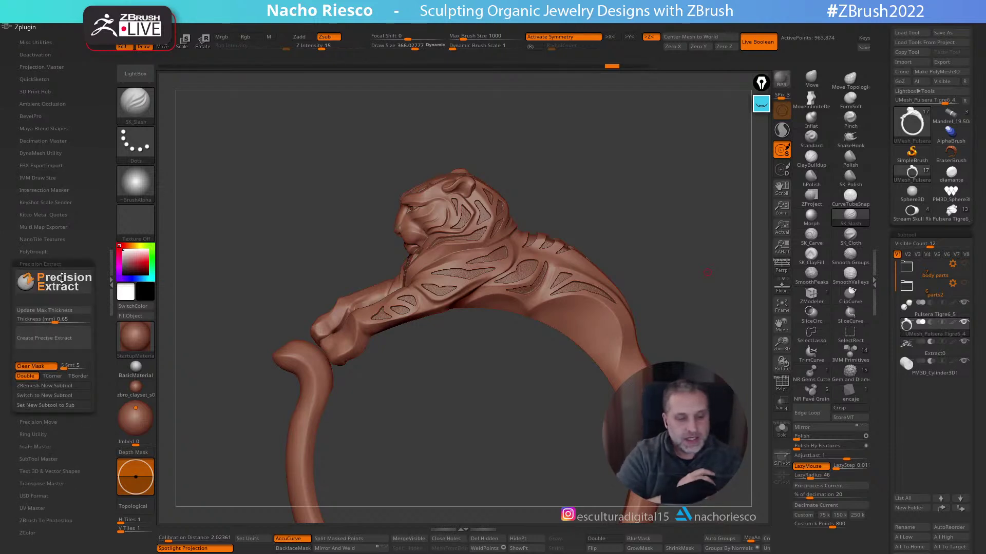
click(69, 319)
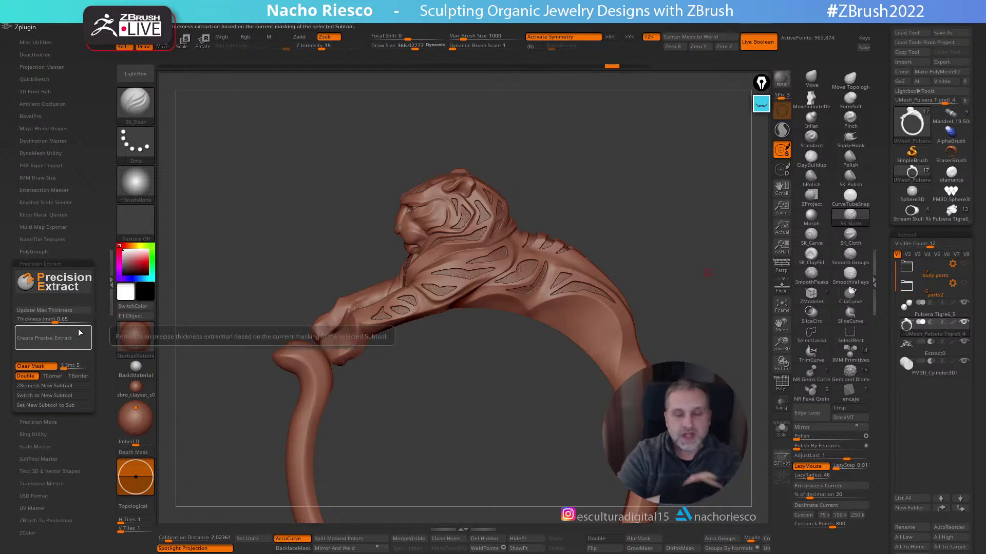
drag(708, 272, 664, 272)
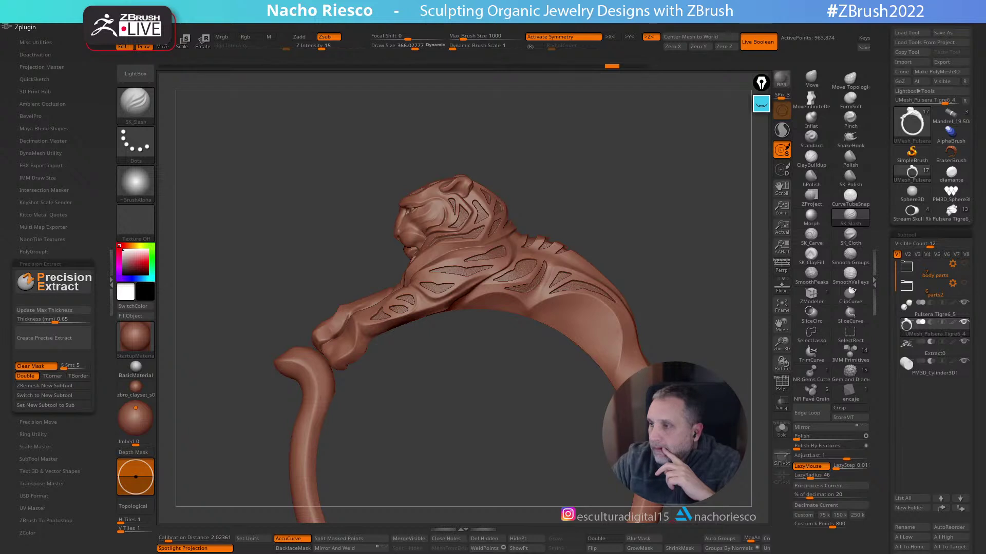
drag(644, 225, 751, 278)
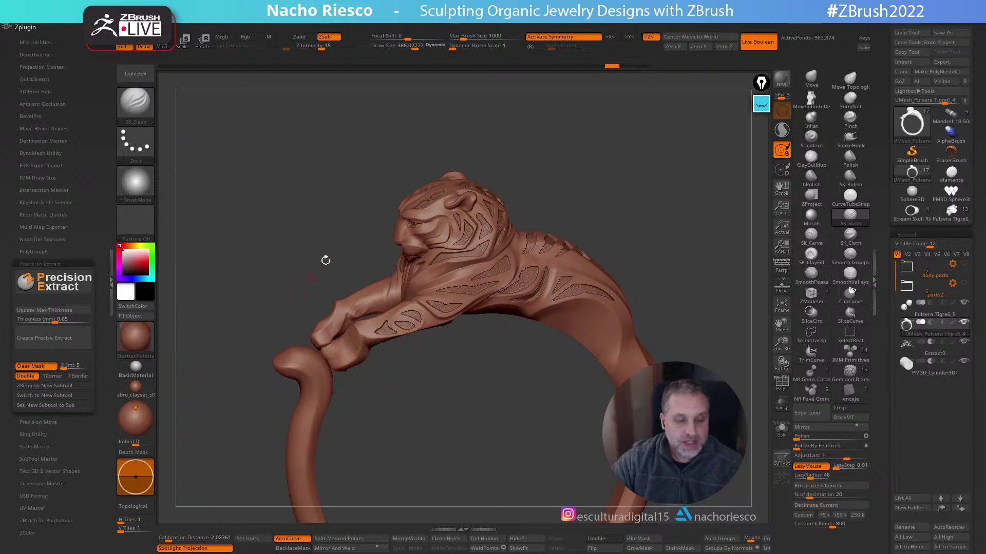
drag(655, 167, 682, 247)
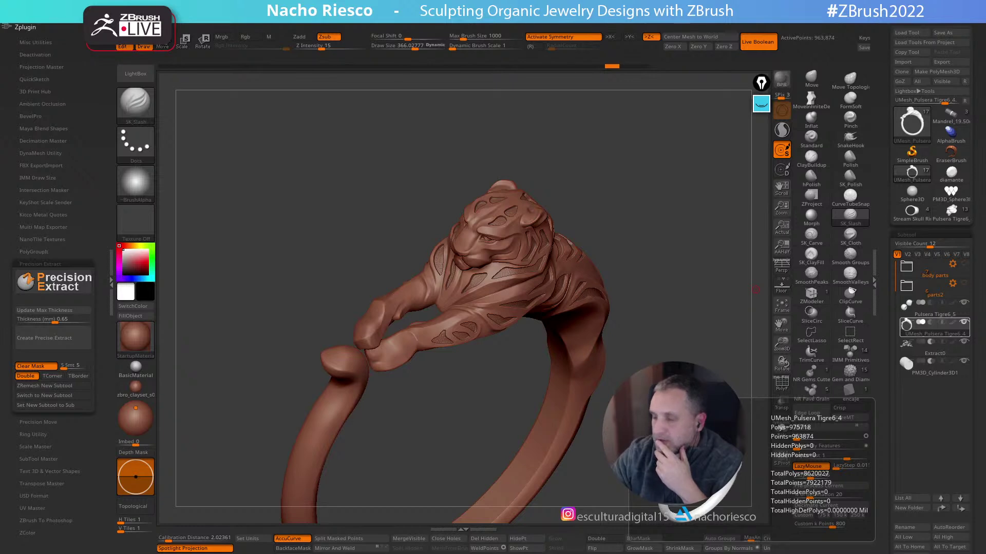
Select the InsertMesh brush and its diamante gem mesh for the bracelet's flank
drag(662, 242, 551, 326)
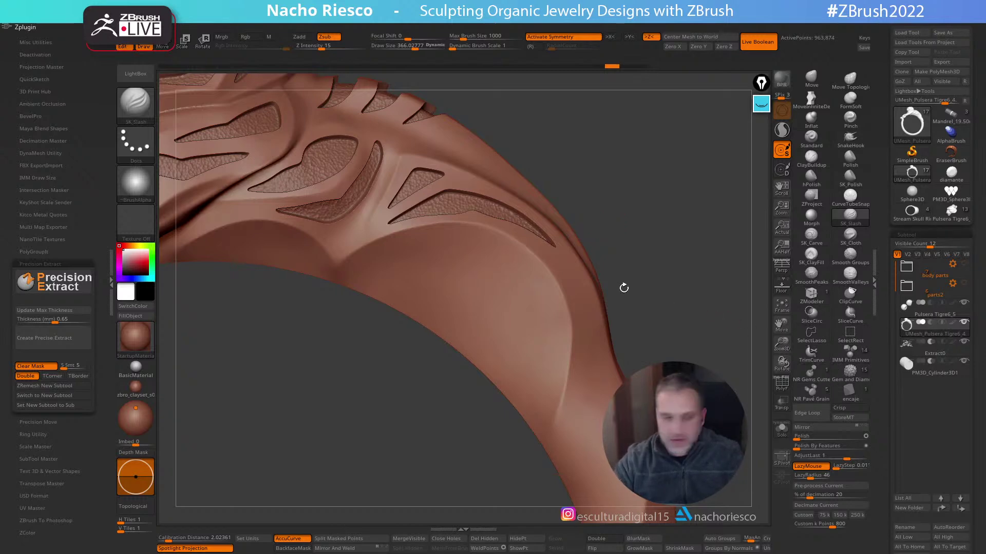
click(136, 105)
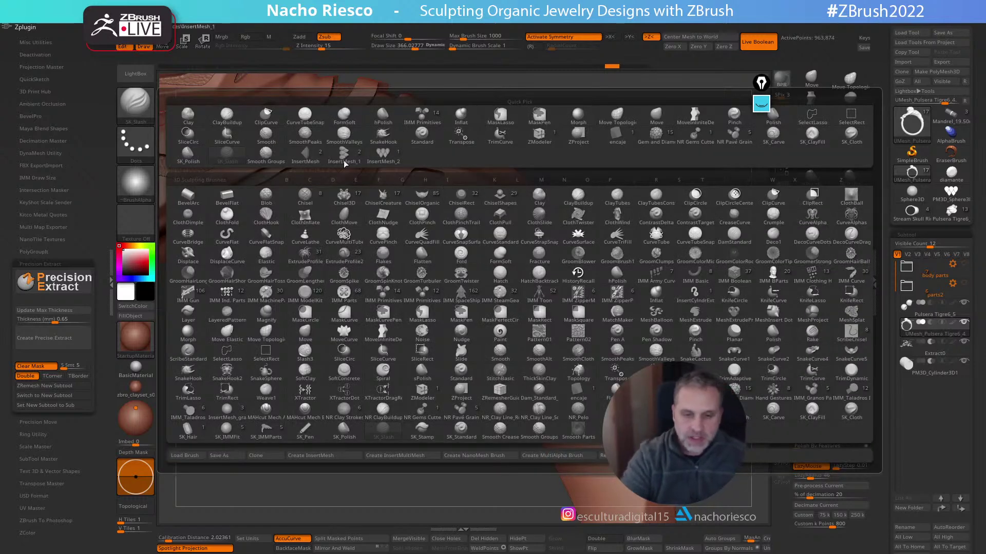
click(305, 154)
click(175, 75)
Try placing a diamante gem on the smooth area of the tiger's flank, and undo the insertion
drag(647, 281, 519, 290)
click(495, 283)
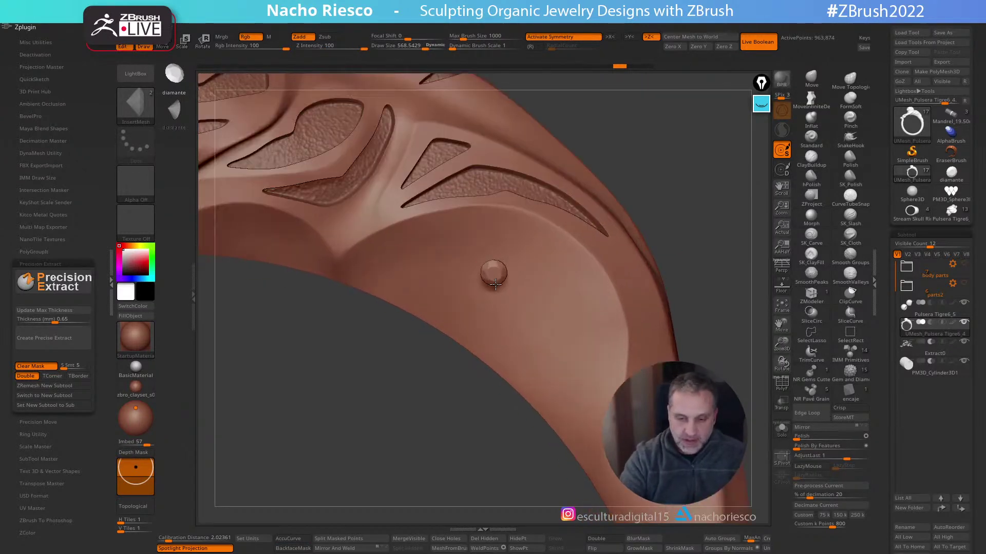
key(ctrl+z)
drag(678, 189, 599, 308)
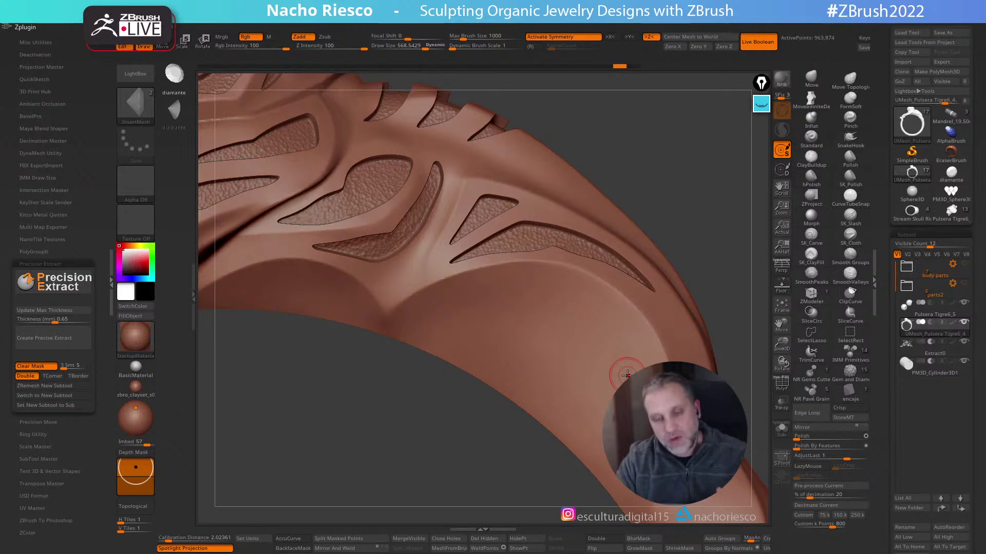
mouse_move(688, 247)
mouse_down()
mouse_move(682, 233)
mouse_move(677, 262)
mouse_move(691, 249)
mouse_up()
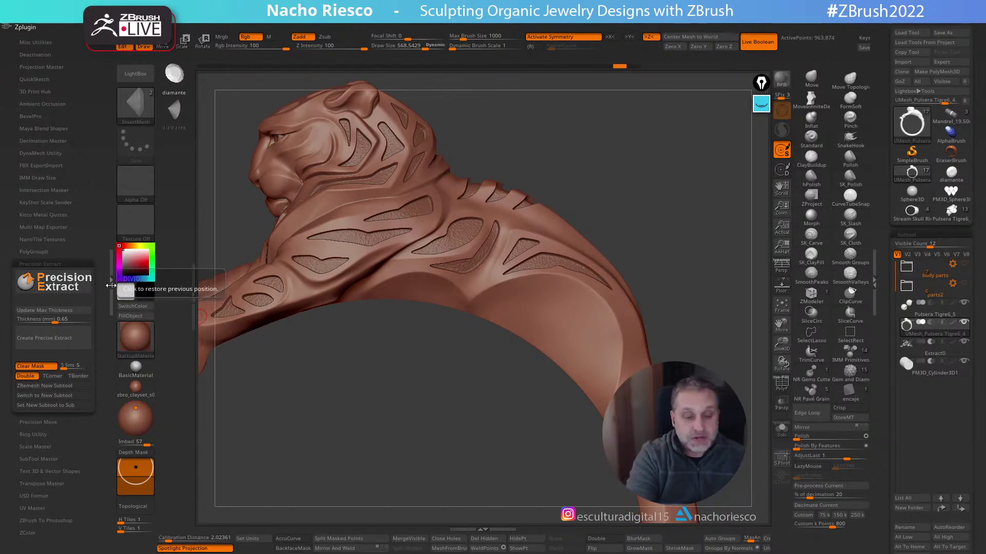
Collapse Precision Extract, expand the IMM Draw Size plugin section, and set the desired IMM size to 2 mm
click(78, 264)
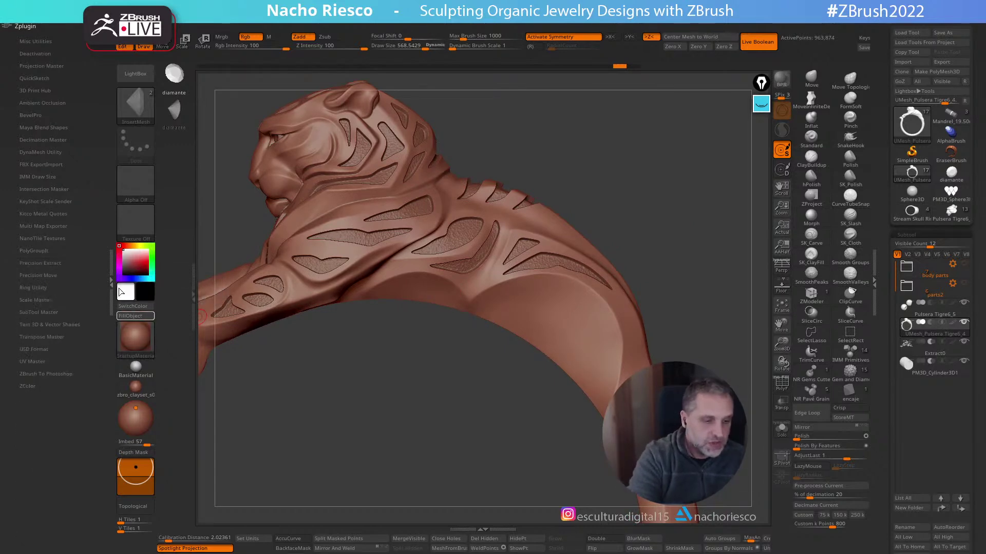
click(49, 177)
click(63, 244)
text(2)
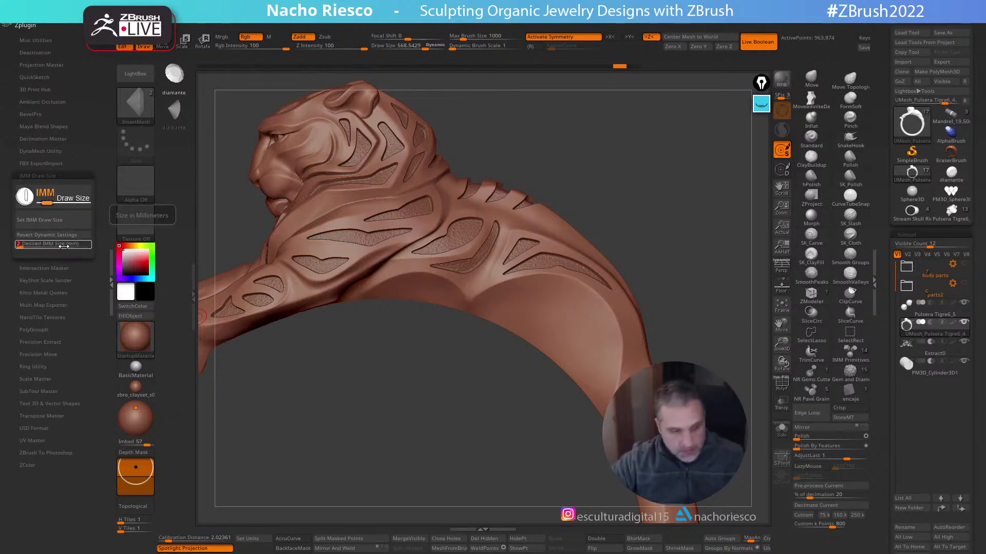
key(Return)
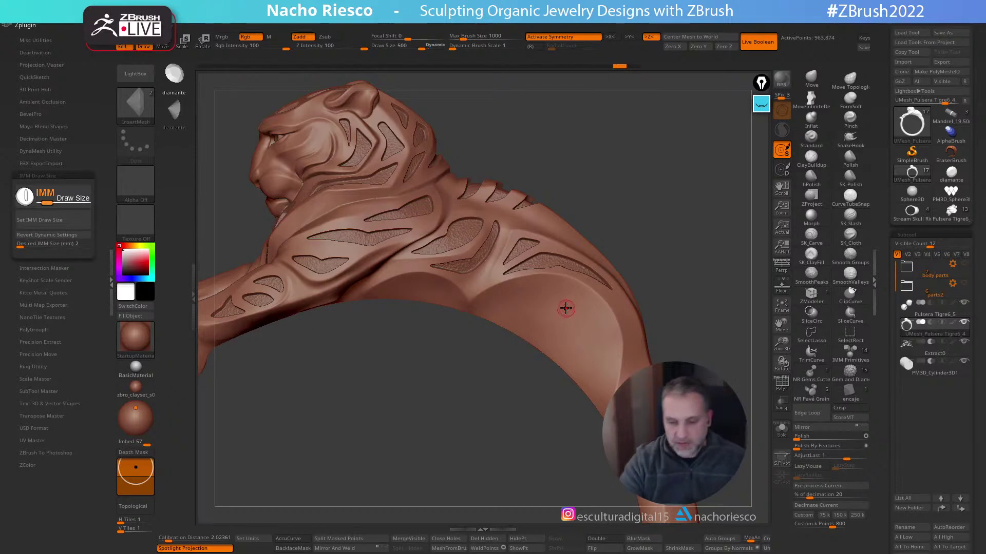
Try inserting a 2 mm diamante gem on the smooth area of the tiger's flank, and undo the insertion
drag(567, 319, 567, 325)
drag(669, 221, 678, 294)
drag(696, 228, 706, 329)
drag(566, 291, 566, 308)
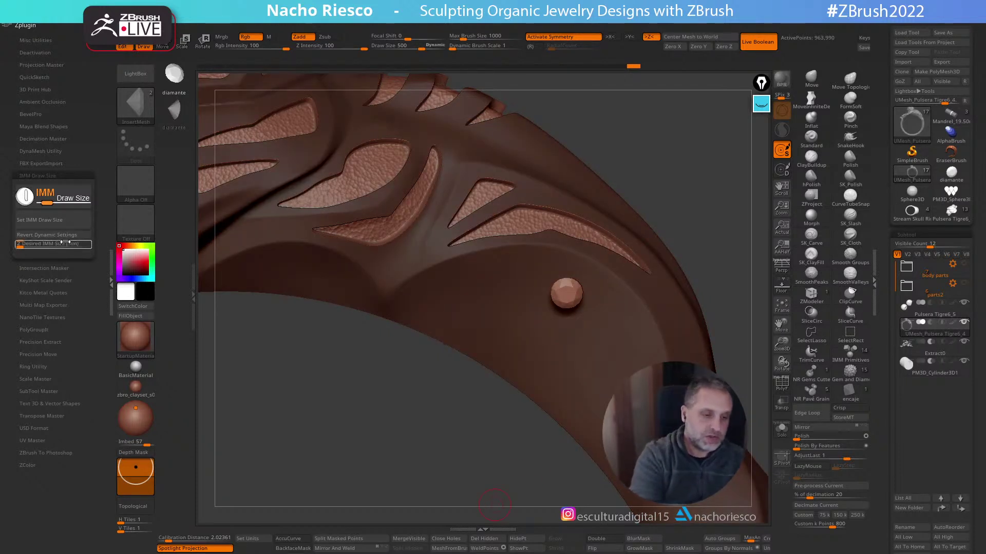
key(ctrl+z)
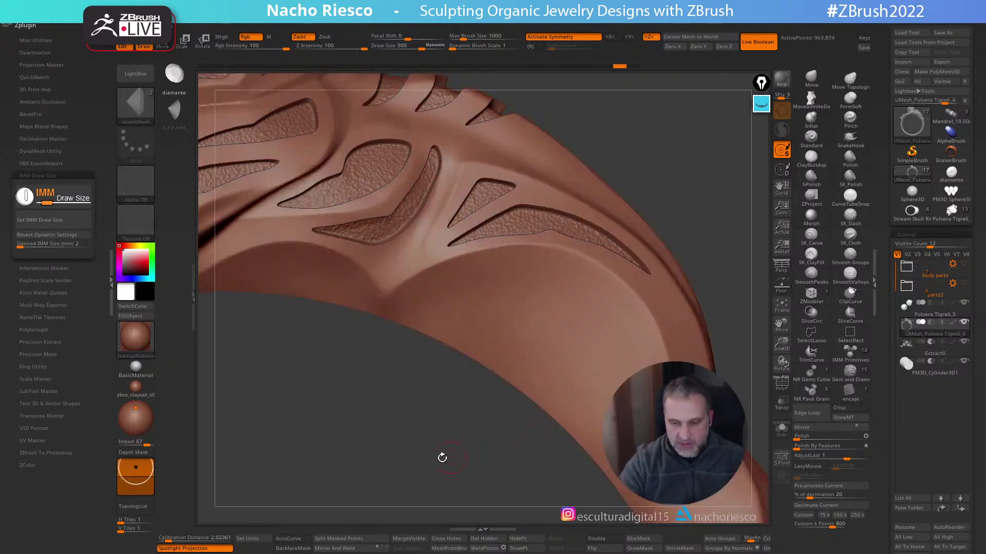
Set the desired IMM size for the diamante gem to 1.5 mm
click(52, 243)
key(Return)
text(1.5)
key(Return)
click(85, 226)
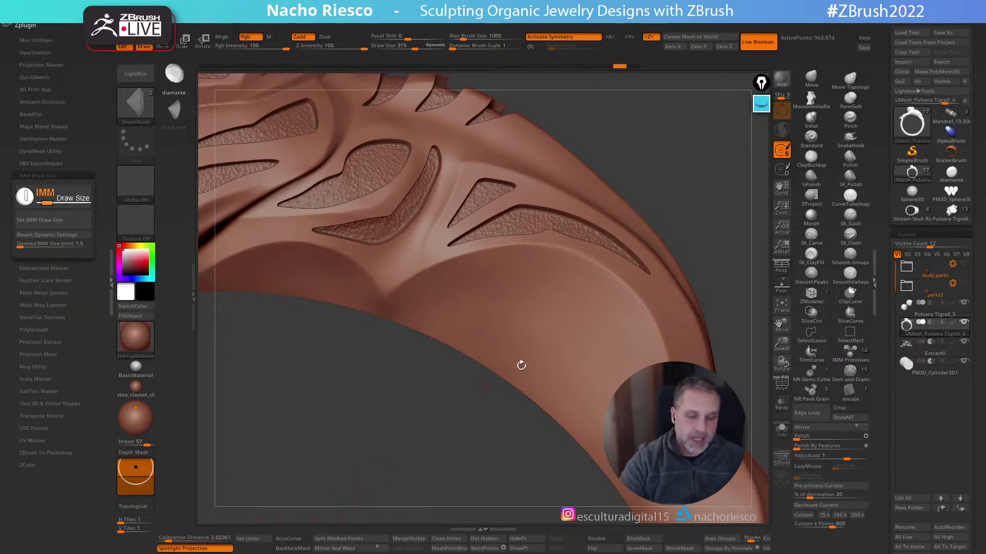
Try placing three adjacent 1.5 mm diamante gems on the flank's smooth area, and undo all of them
mouse_move(572, 314)
mouse_down()
mouse_move(574, 338)
mouse_move(573, 317)
mouse_up()
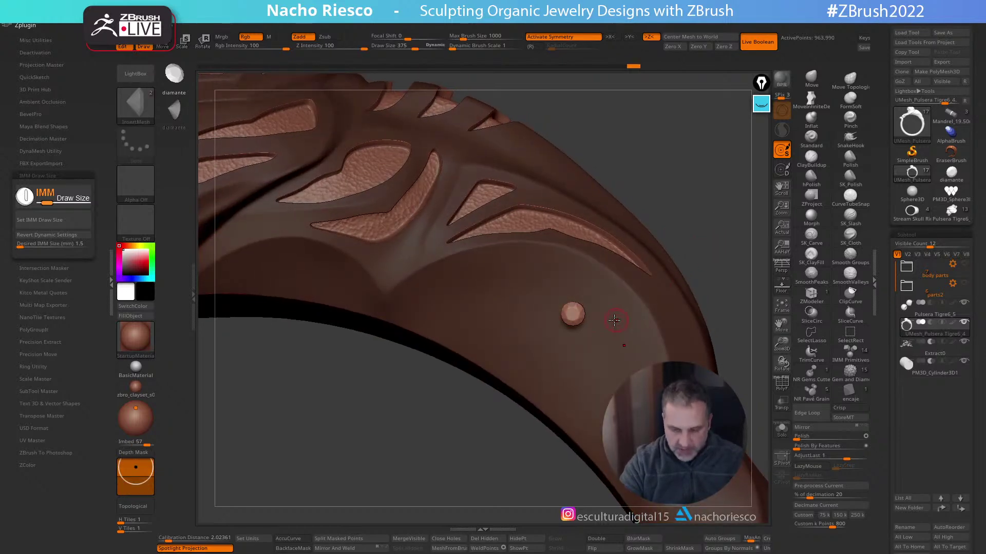
mouse_move(728, 221)
mouse_down()
mouse_move(641, 300)
mouse_move(621, 308)
mouse_move(594, 291)
mouse_up()
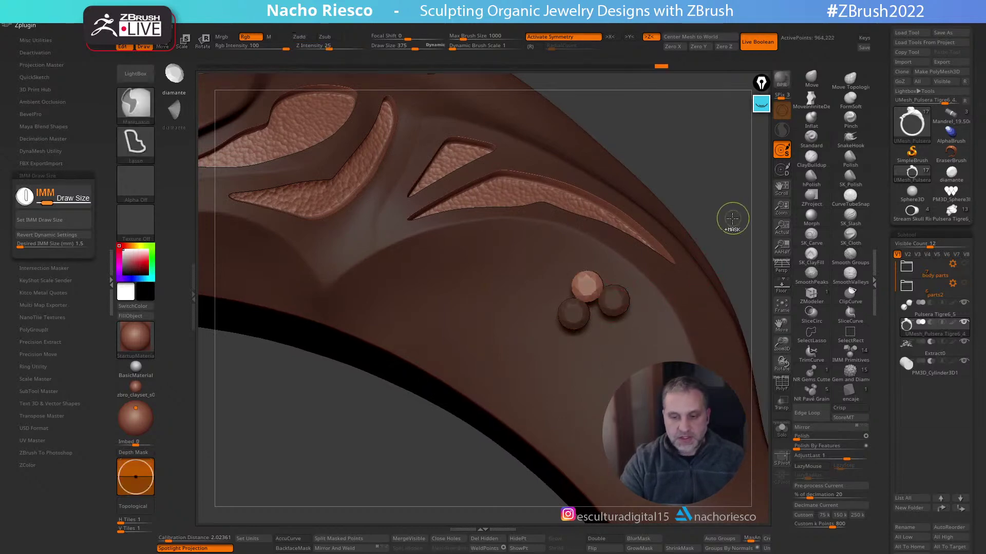
key(ctrl+z)
key(ctrl+z)
key(ctrl+z)
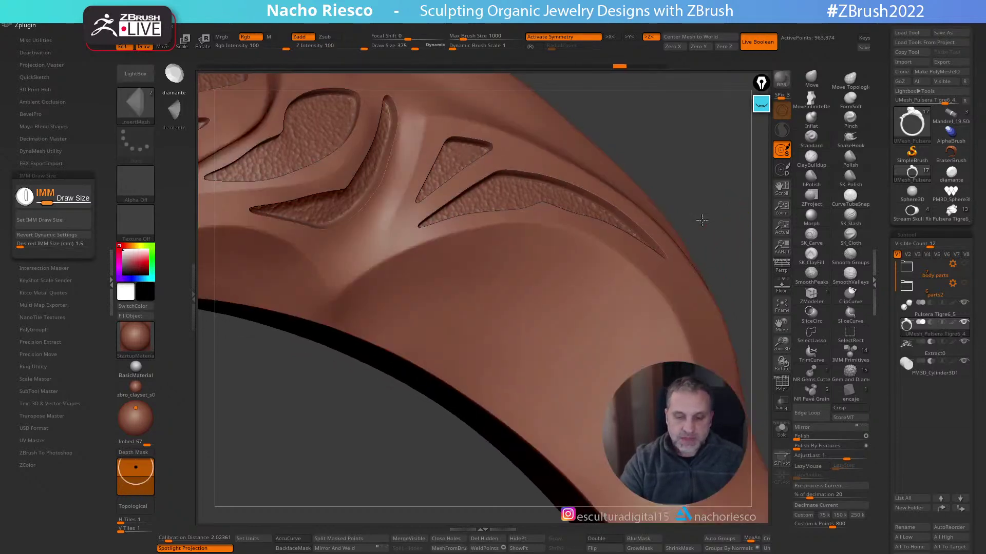
key(ctrl+z)
key(ctrl+z)
Lower the brush's Imbed depth to 8, test it with one diamante gem on the flank, and undo the gem
drag(136, 470, 136, 477)
drag(654, 186, 709, 165)
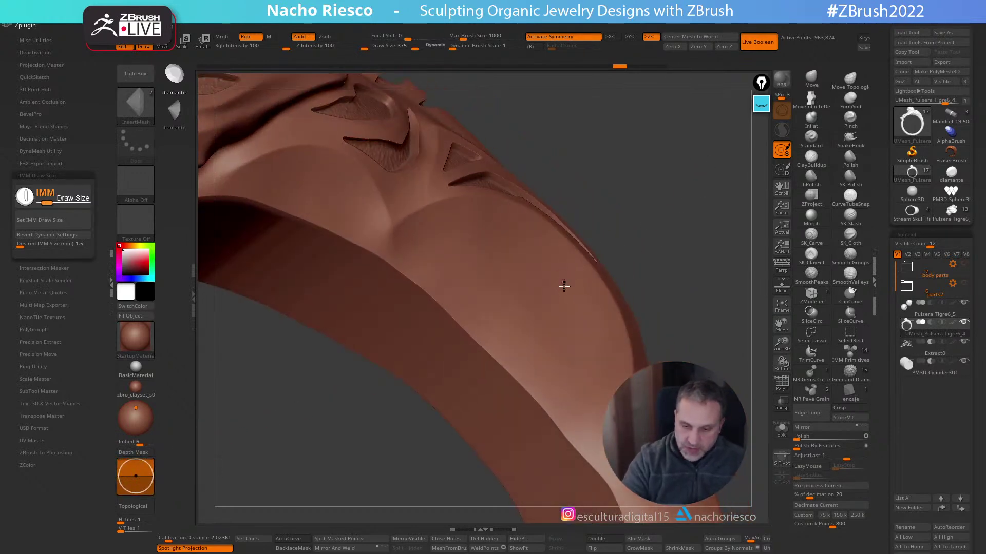
click(564, 280)
mouse_move(655, 236)
mouse_down()
mouse_move(673, 217)
mouse_move(669, 241)
mouse_move(657, 231)
mouse_up()
key(ctrl+z)
Set the brush's Imbed depth to -12, test it with another diamante gem on the flank, and undo the gem
drag(136, 476, 136, 480)
click(544, 278)
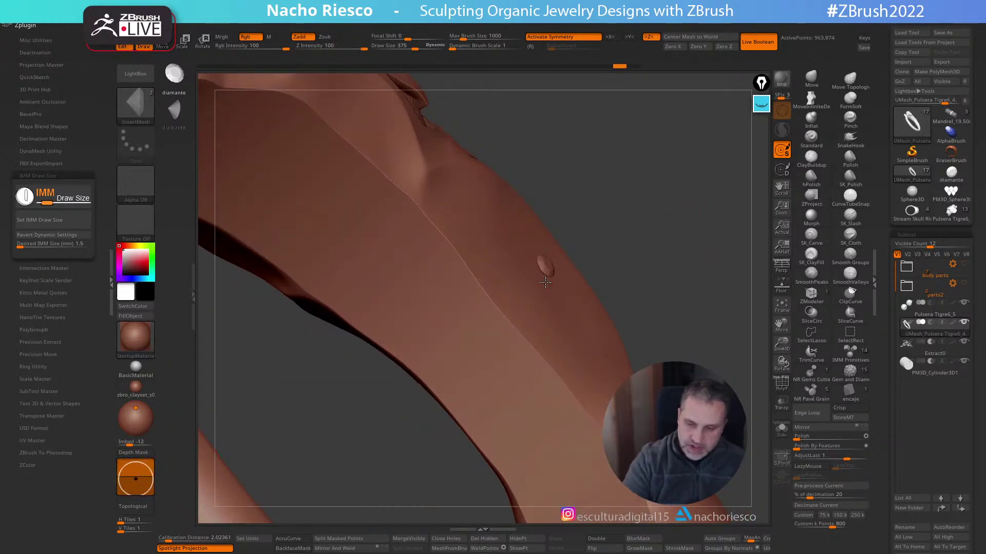
mouse_move(664, 214)
mouse_down()
mouse_move(653, 222)
mouse_move(662, 211)
mouse_up()
key(ctrl+z)
Set the Imbed depth to -19 and insert two neighbouring diamante gems on the flank's smooth area
drag(133, 479, 164, 469)
mouse_move(548, 260)
mouse_down()
mouse_move(660, 231)
mouse_move(662, 268)
mouse_up()
drag(545, 266, 572, 278)
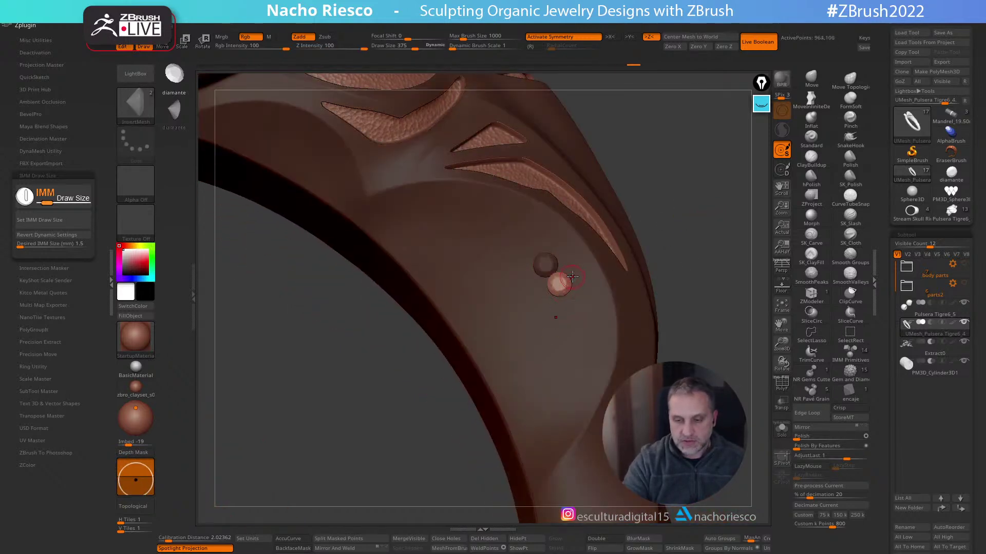
Add four more diamante gems around the first two to form a tight cluster of six on the flank
key(w)
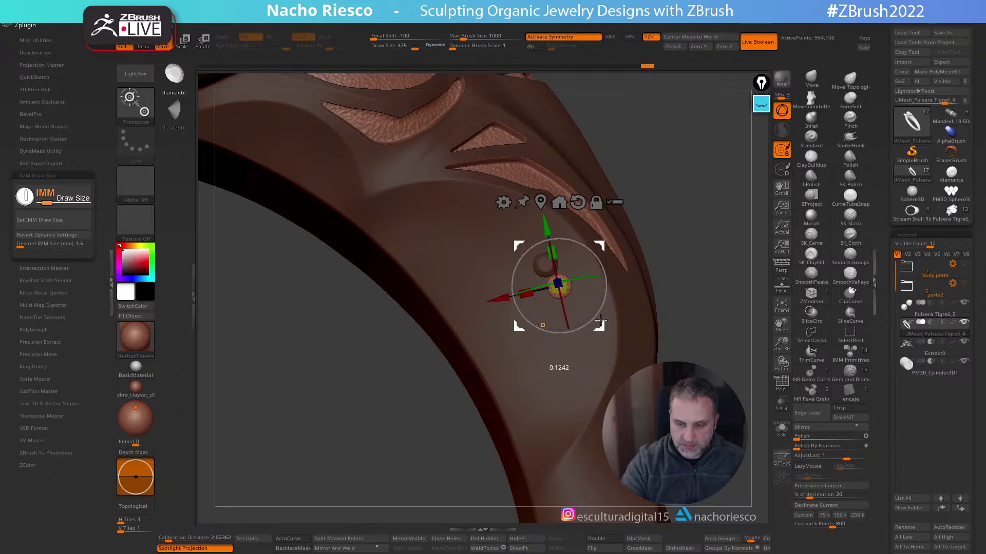
key(q)
mouse_move(568, 264)
mouse_down()
mouse_move(575, 270)
mouse_move(543, 307)
mouse_move(589, 293)
mouse_move(579, 308)
mouse_up()
key(w)
key(q)
key(w)
key(q)
key(w)
key(q)
ctrl+click(676, 291)
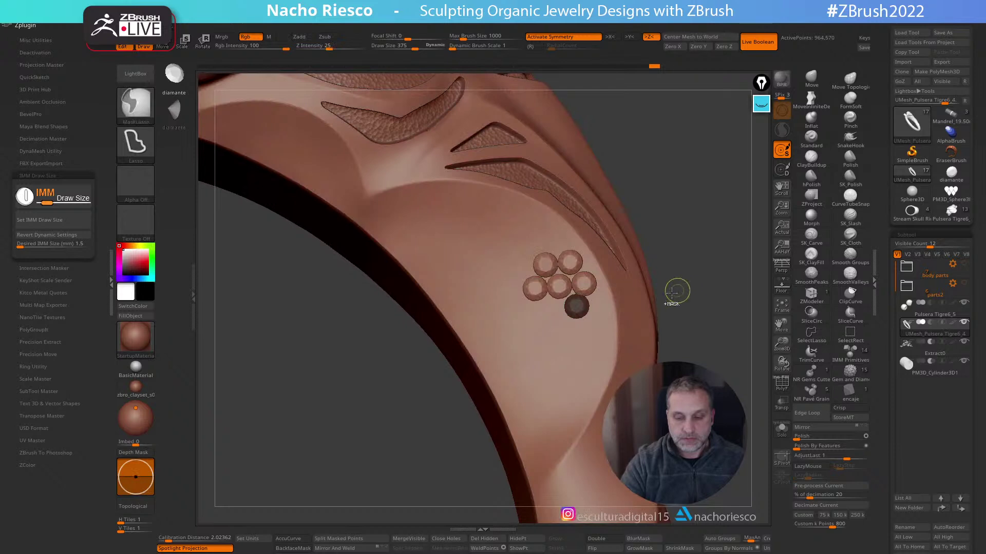
ctrl+click(649, 304)
key(w)
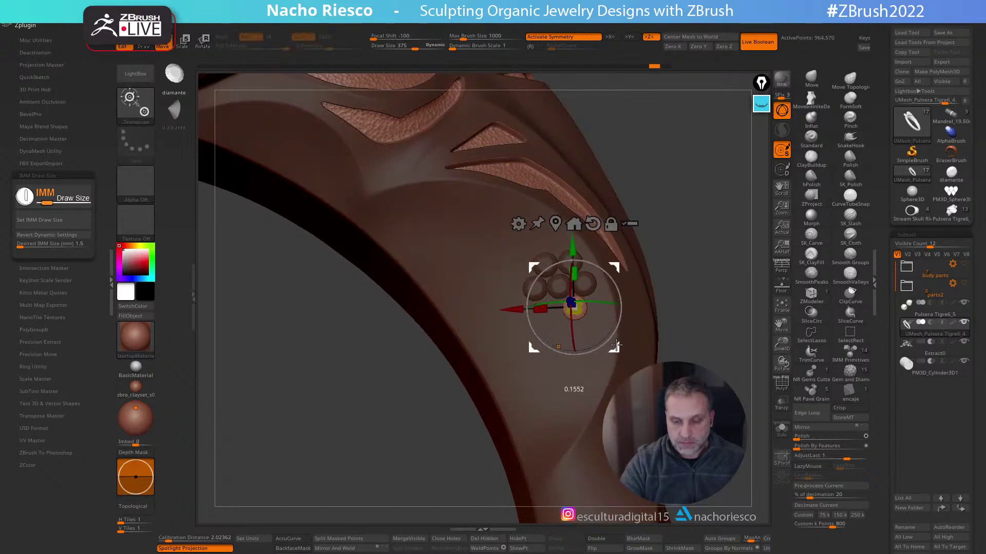
key(q)
Hide all six inserted diamante gems so that only the bracelet mesh stays visible
ctrl+shift+click(615, 329)
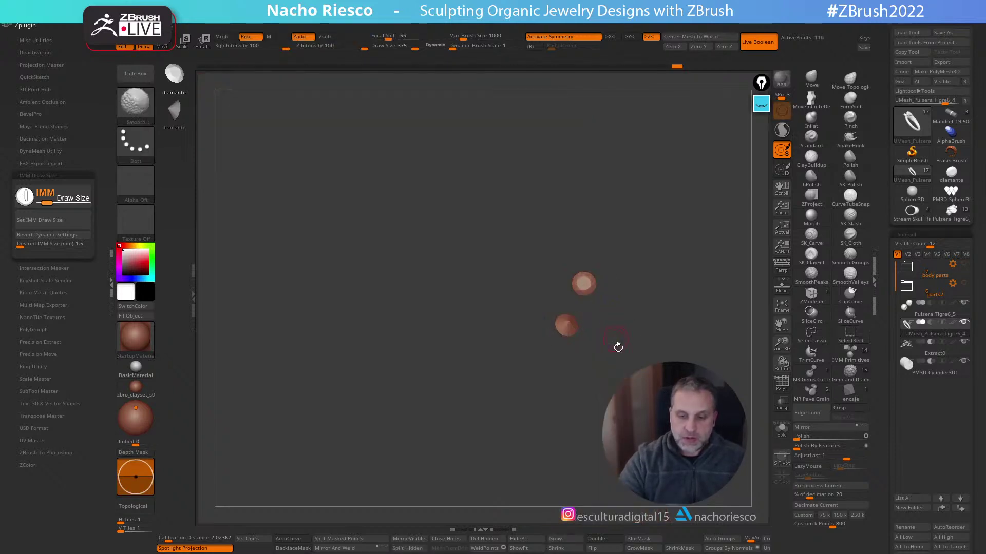
ctrl+shift+click(638, 352)
ctrl+shift+click(546, 261)
ctrl+shift+drag(686, 234, 693, 301)
ctrl+alt+shift+click(574, 258)
ctrl+alt+shift+click(584, 284)
ctrl+alt+shift+click(573, 306)
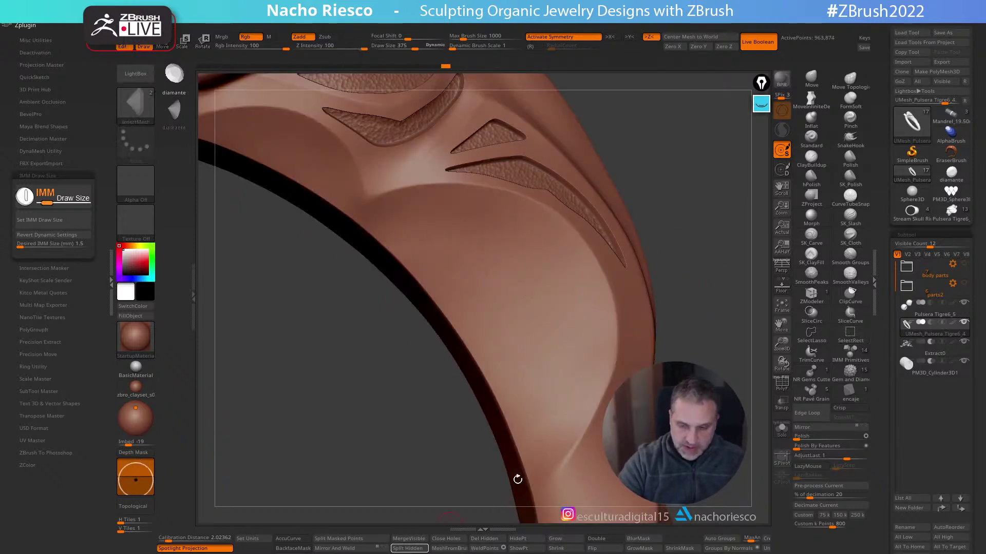
Split the hidden gems from the bracelet into their own subtool and make that gem subtool active
click(407, 549)
click(935, 349)
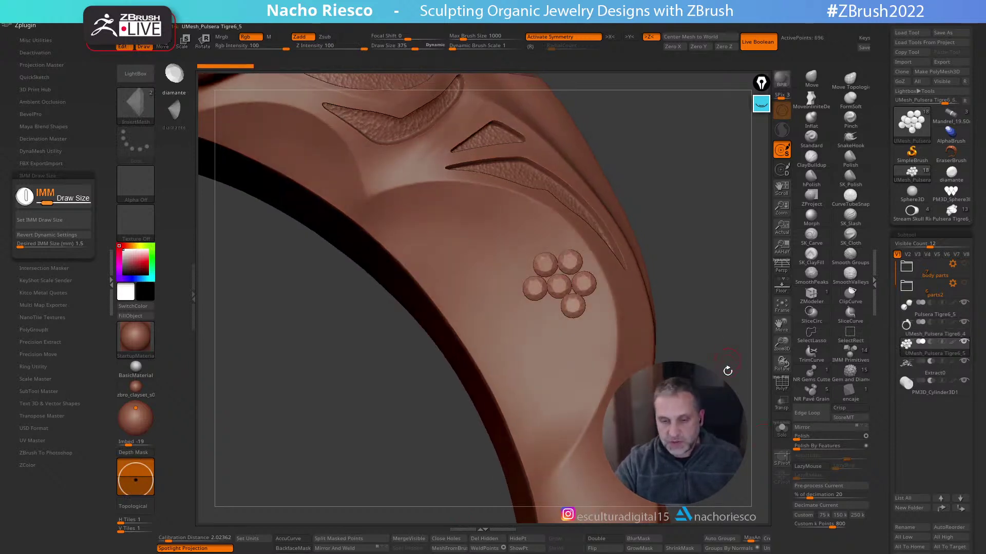
drag(728, 360, 698, 349)
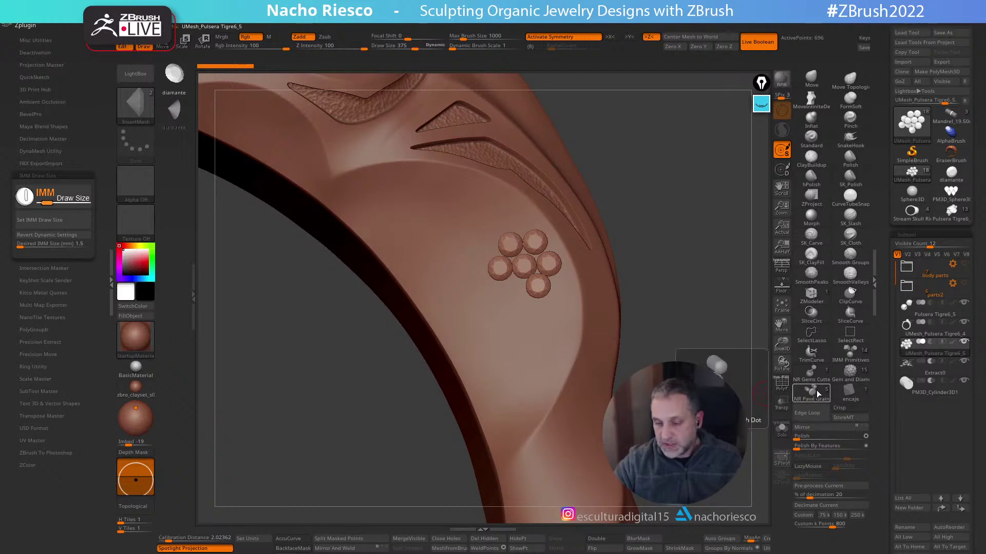
Choose the NR Pavé Grain brush with its PM3D_Sphere mesh and set the desired IMM size to 0.8 mm
click(816, 394)
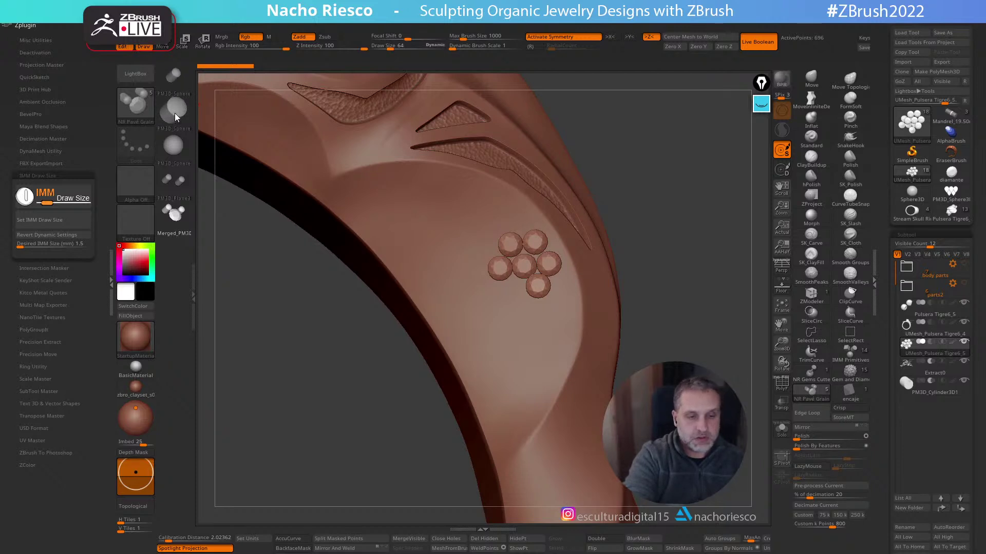
click(175, 112)
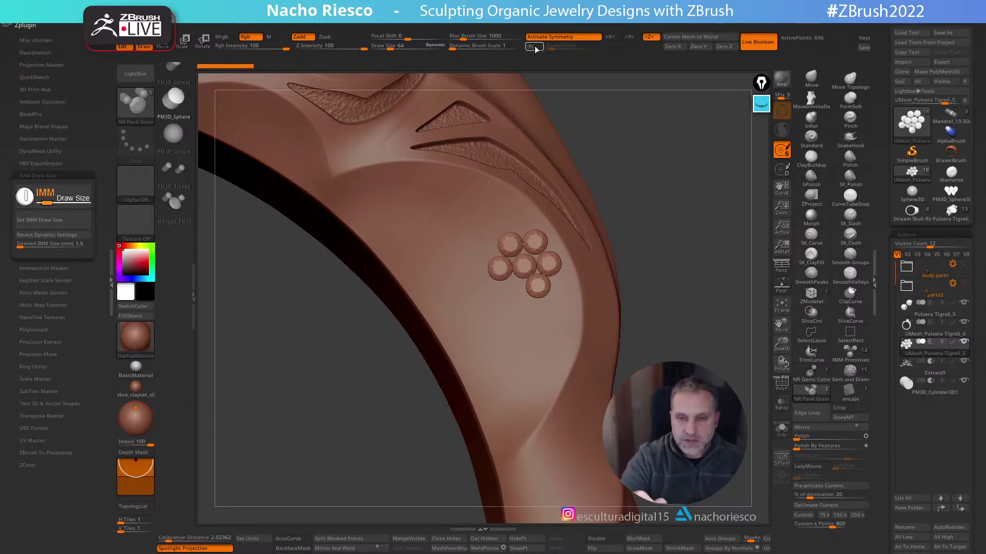
click(577, 27)
click(593, 210)
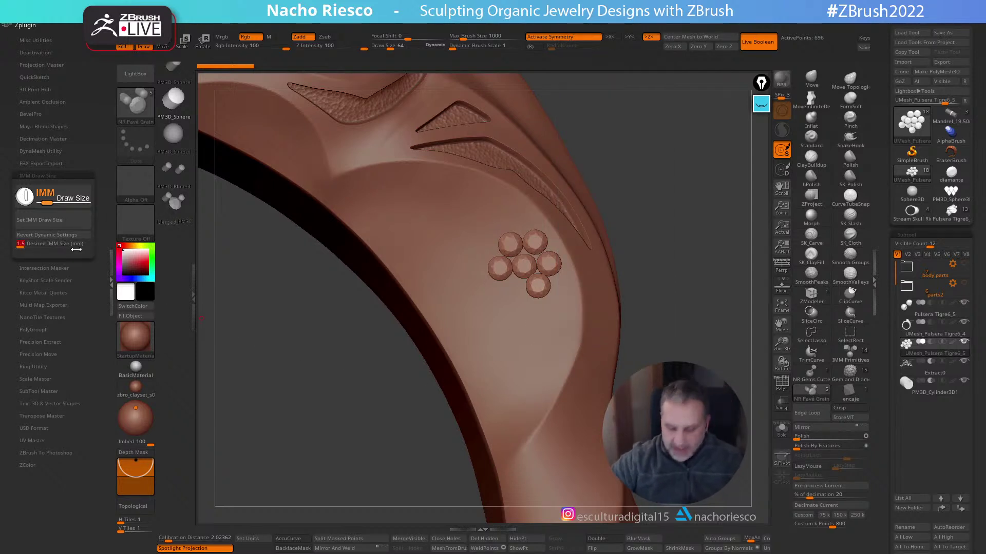
text(.8)
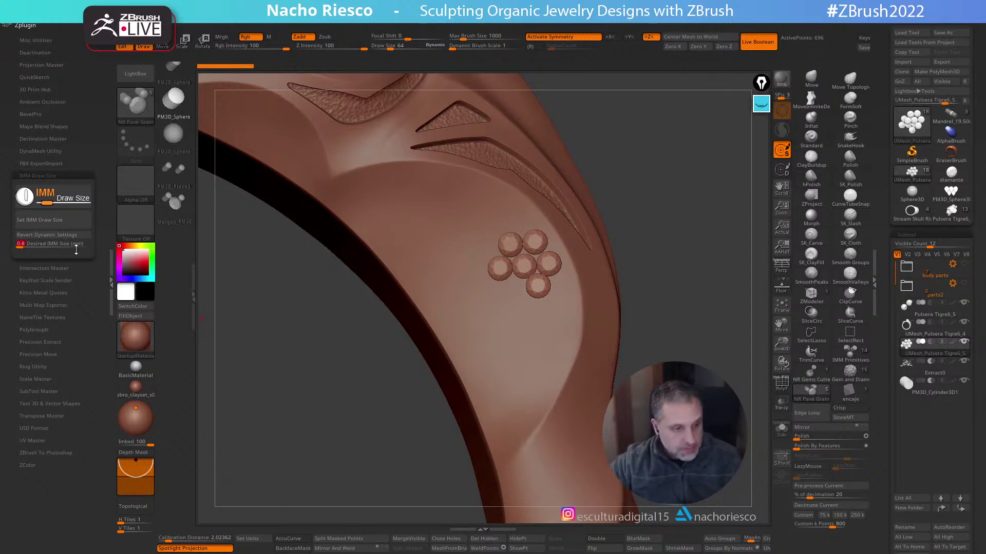
key(Return)
With the Imbed depth at -6, place four spherical grains between and beside the gems nearest the bracelet's outer edge
mouse_move(689, 226)
mouse_down()
mouse_move(722, 237)
mouse_move(752, 225)
mouse_move(554, 287)
mouse_move(559, 279)
mouse_up()
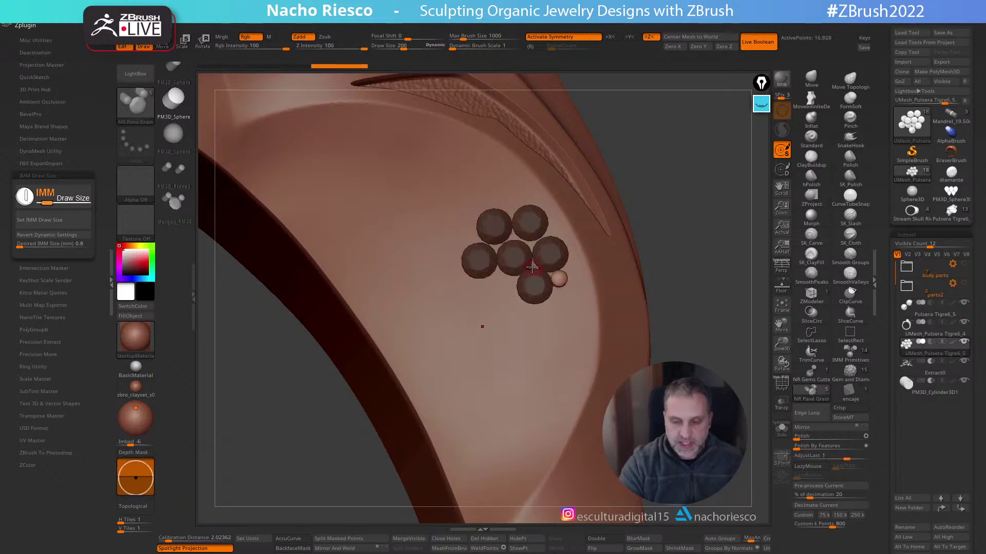
click(535, 265)
key(w)
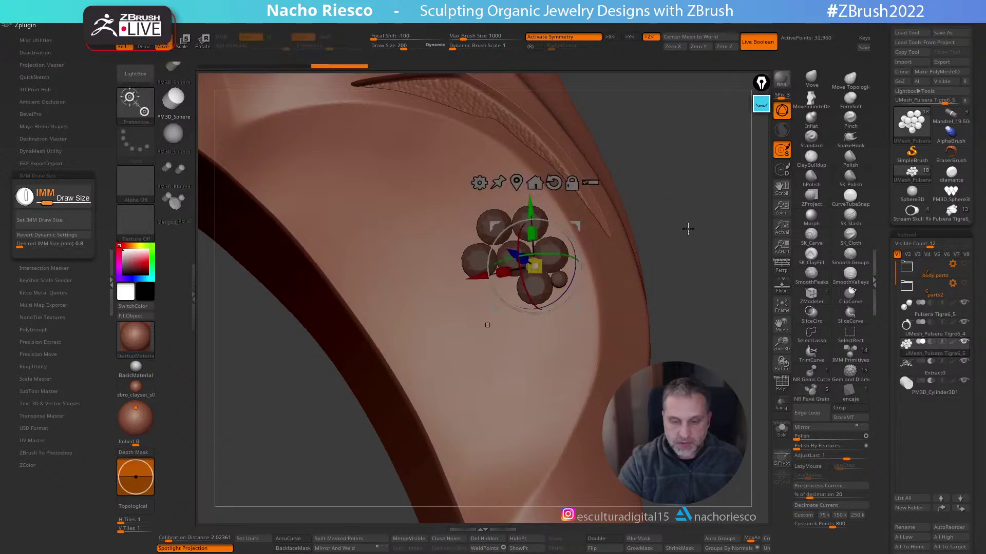
alt+drag(686, 218, 690, 257)
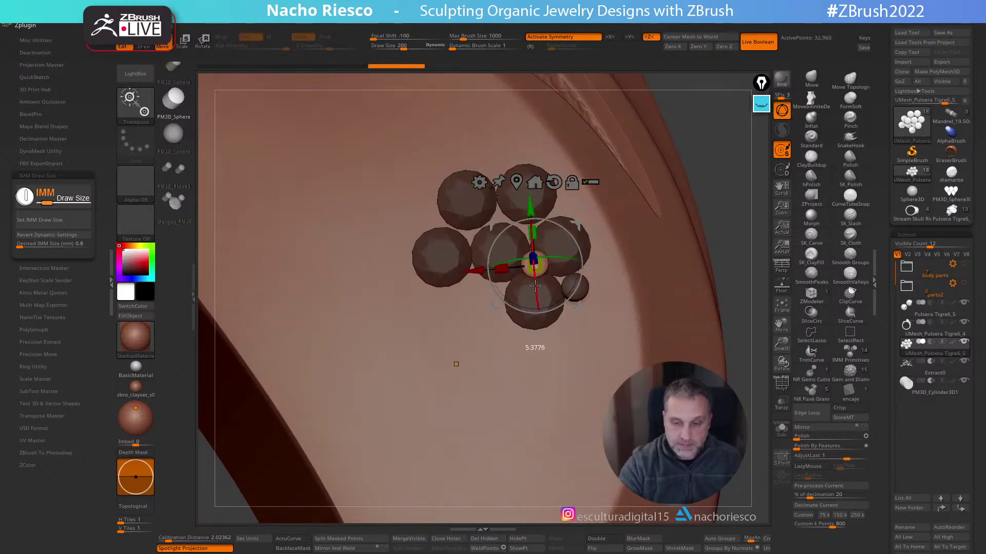
key(q)
click(569, 226)
click(532, 245)
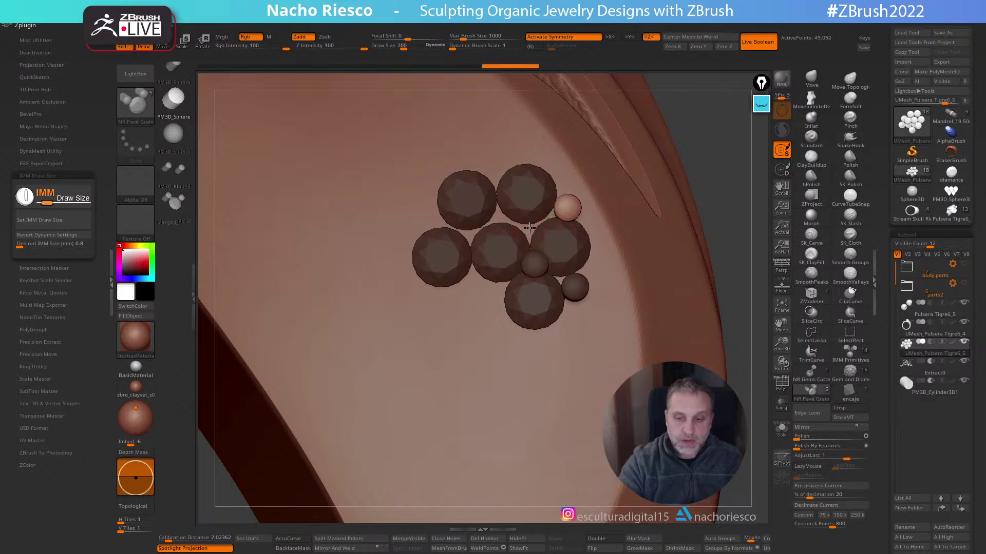
Place five more spherical grains in the remaining gaps and around the outer side of the upper gems
click(498, 212)
key(w)
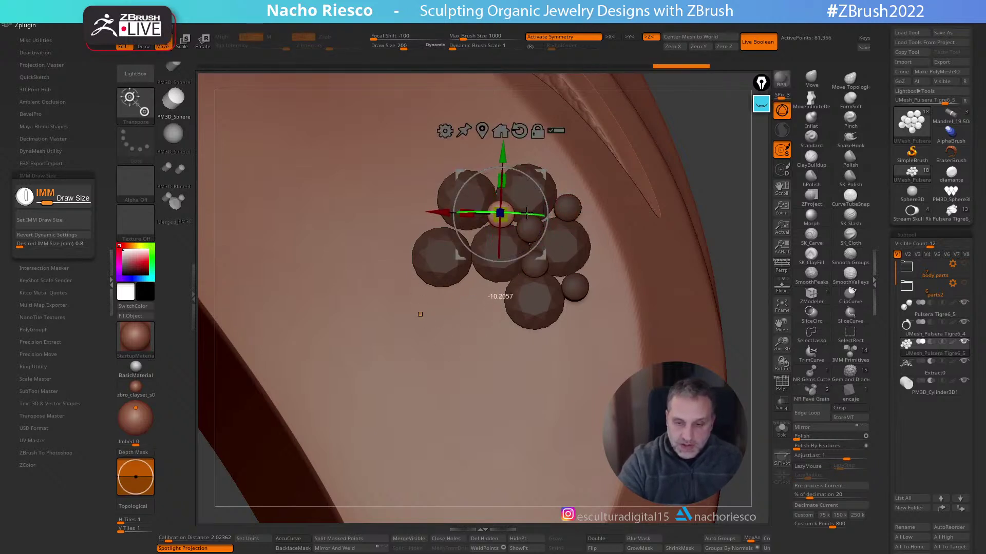
key(q)
click(497, 169)
key(w)
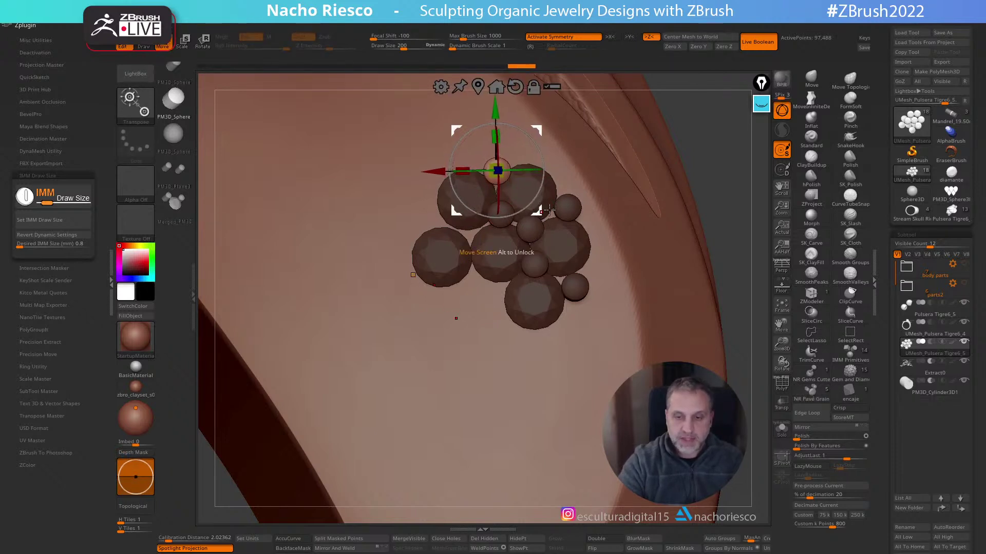
key(q)
click(470, 233)
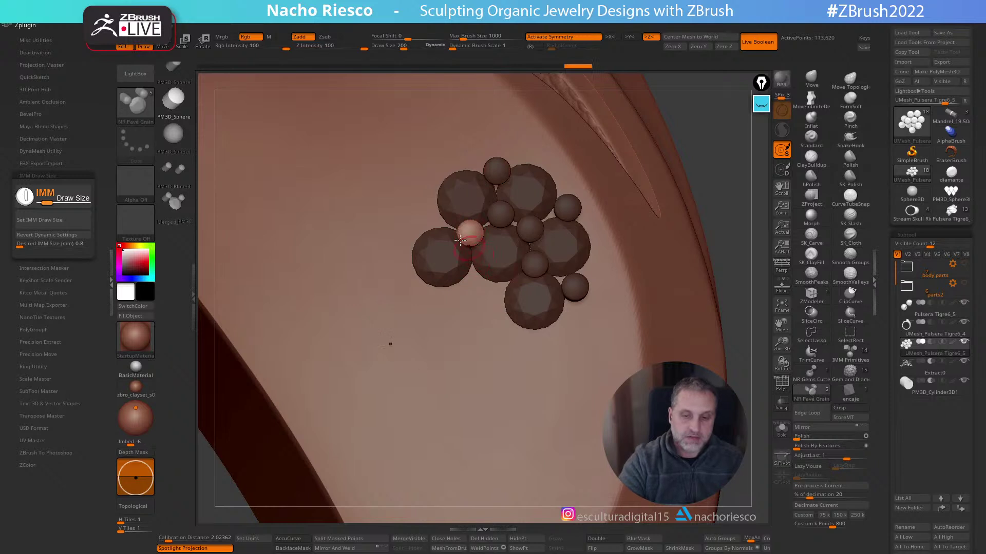
click(437, 222)
click(445, 169)
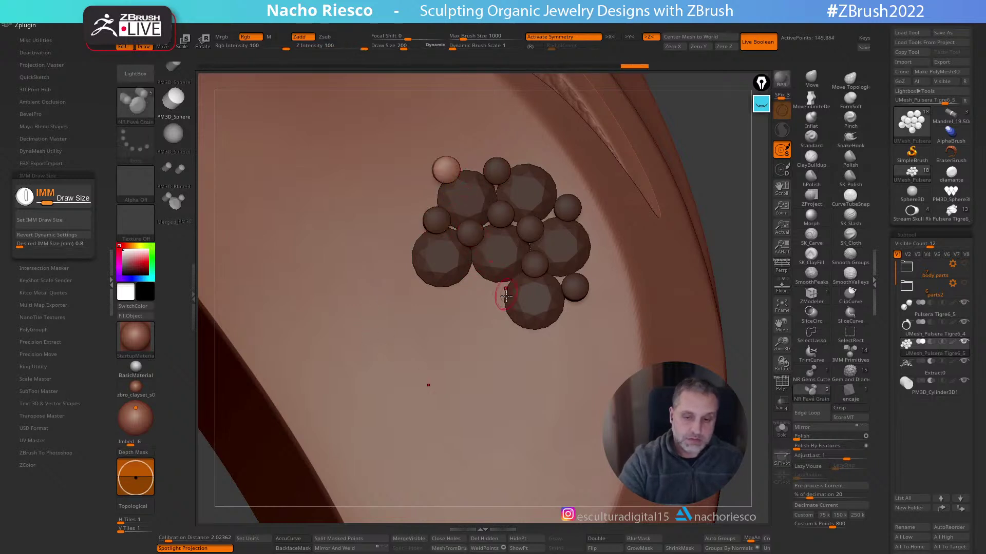
drag(734, 234, 706, 110)
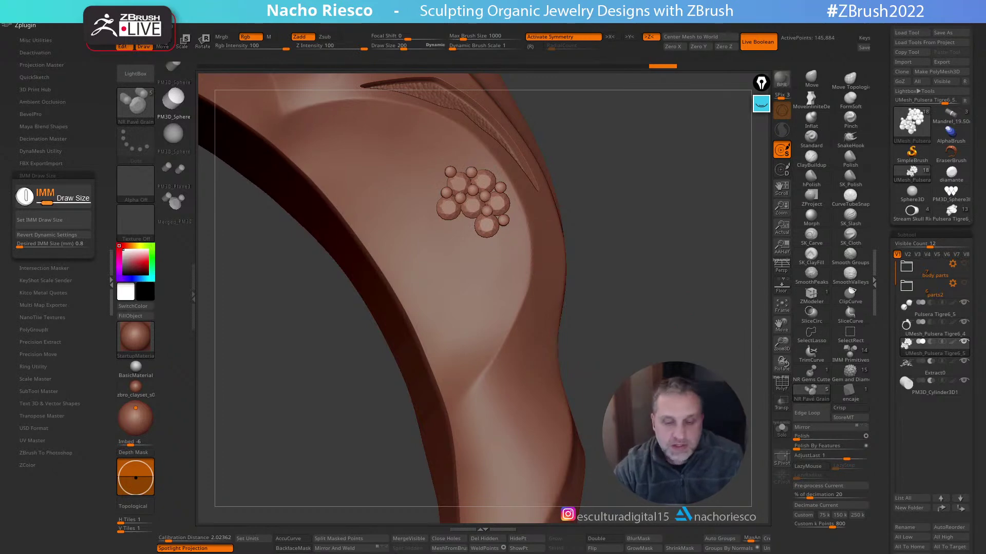
drag(696, 269, 662, 324)
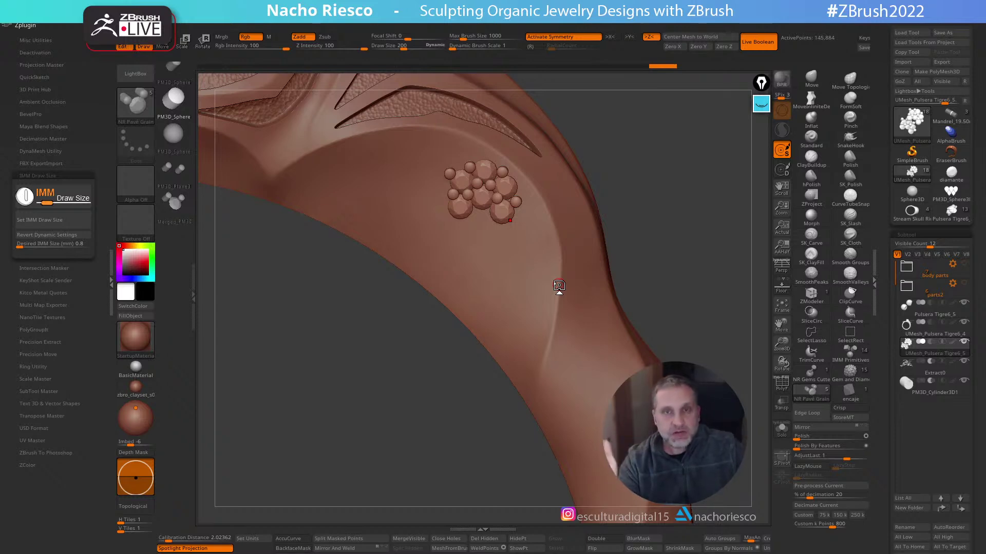
mouse_move(663, 208)
mouse_down()
mouse_move(676, 224)
mouse_move(663, 186)
mouse_move(669, 221)
mouse_up()
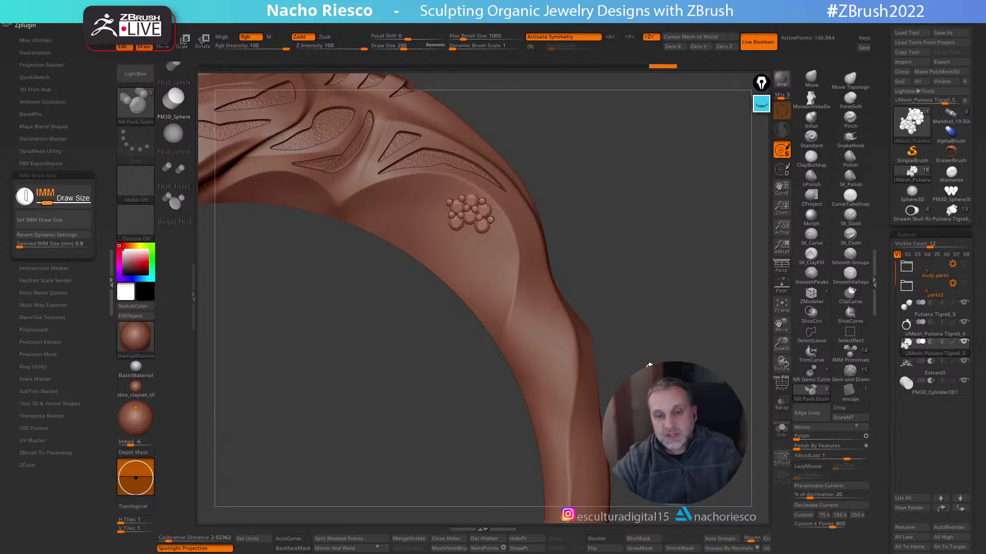
drag(638, 293, 629, 345)
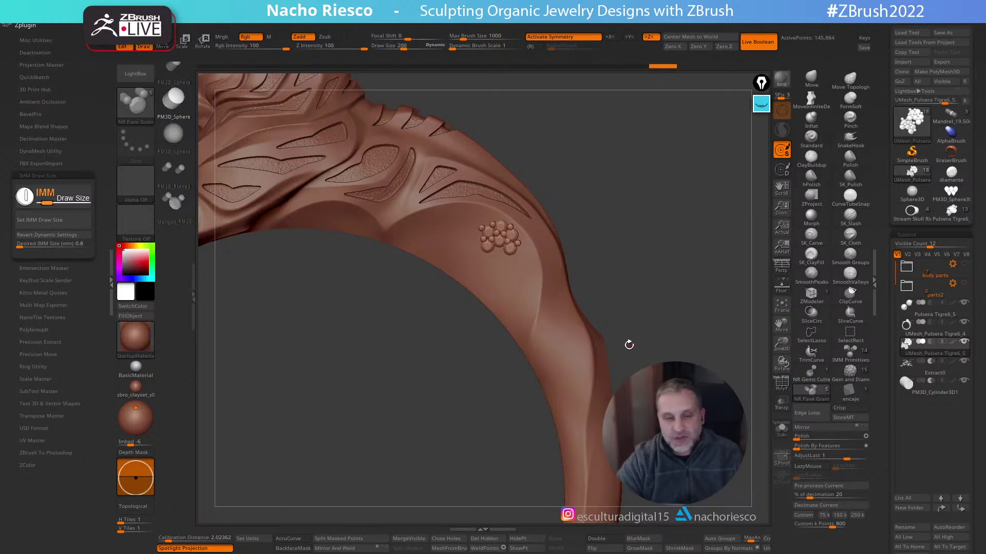
Hide the plugin settings and choose the NR Gems Cutter brush in front of the bracelet's gem cluster
click(112, 286)
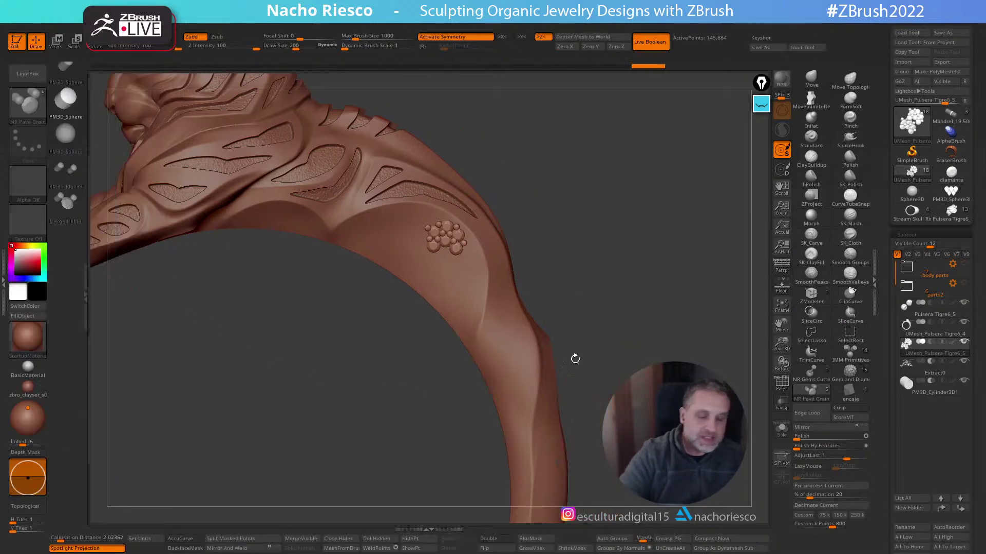
drag(639, 363, 737, 385)
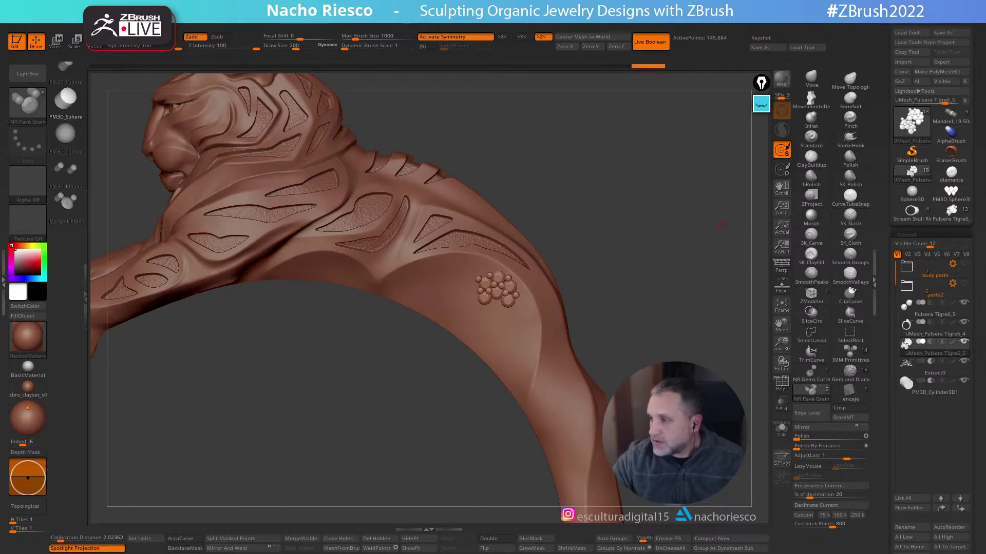
drag(721, 225, 647, 329)
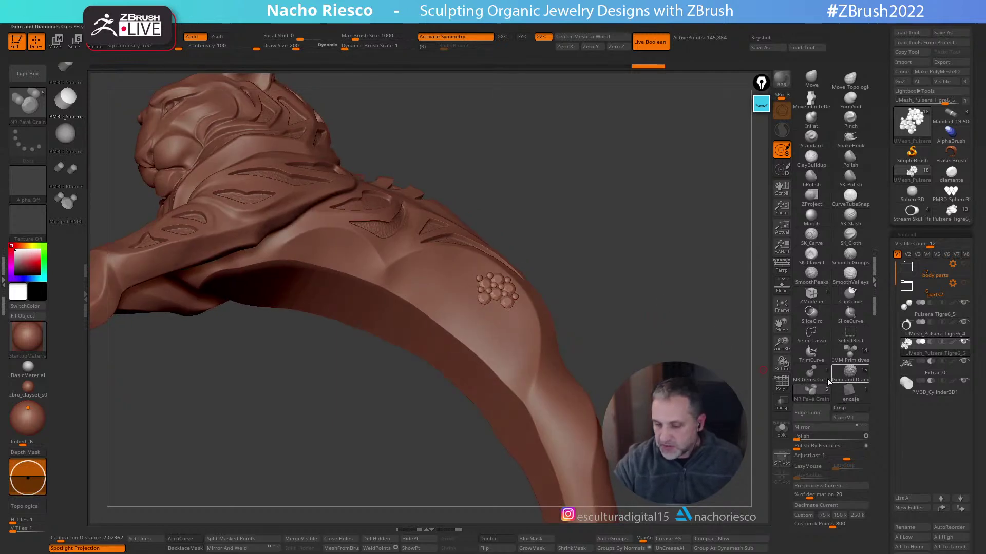
click(811, 374)
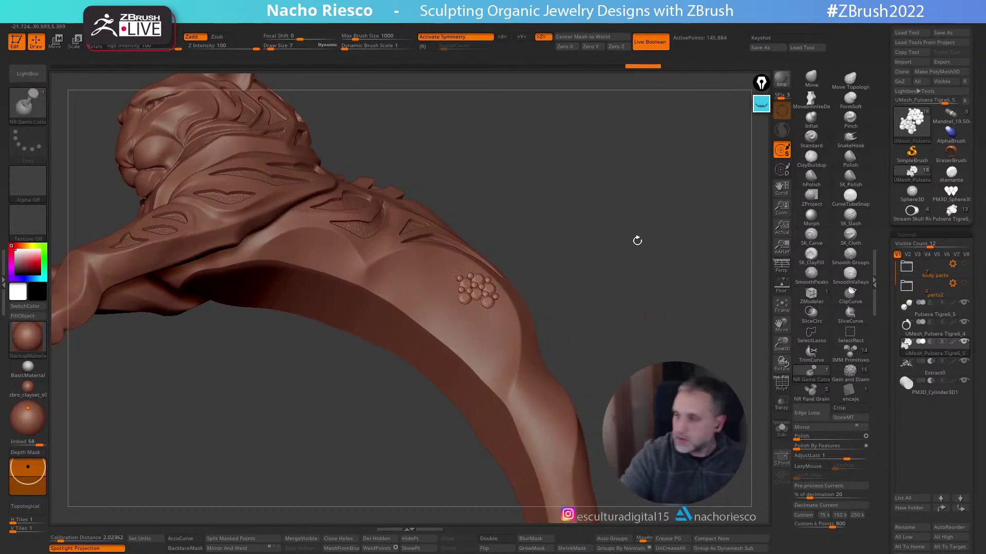
mouse_move(661, 227)
alt+mouse_down()
mouse_move(662, 267)
mouse_move(699, 271)
mouse_move(619, 288)
mouse_move(632, 267)
mouse_move(649, 275)
mouse_move(709, 352)
alt+mouse_up()
click(964, 363)
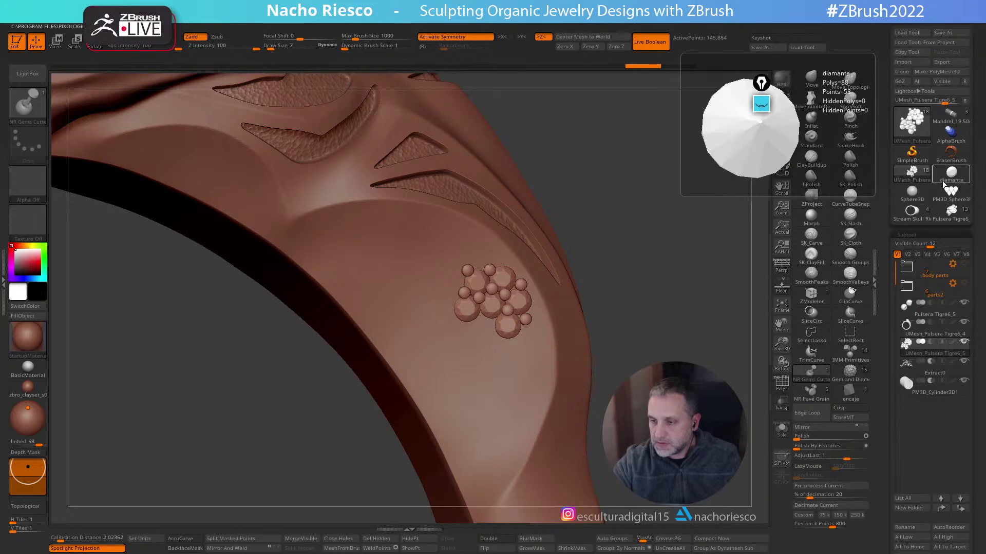
Switch the active tool to the Stream Skull Ring and frame its skull at an angle
click(912, 174)
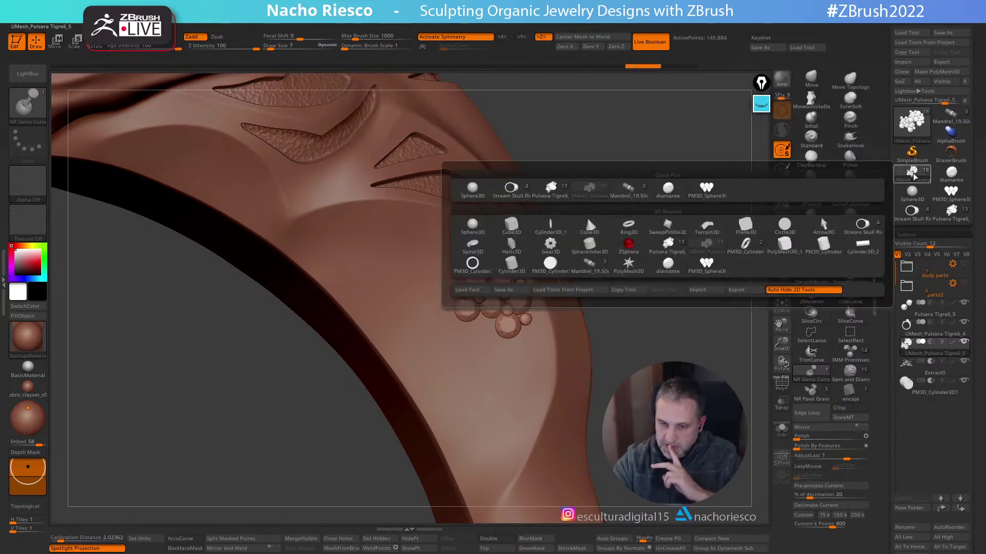
click(511, 187)
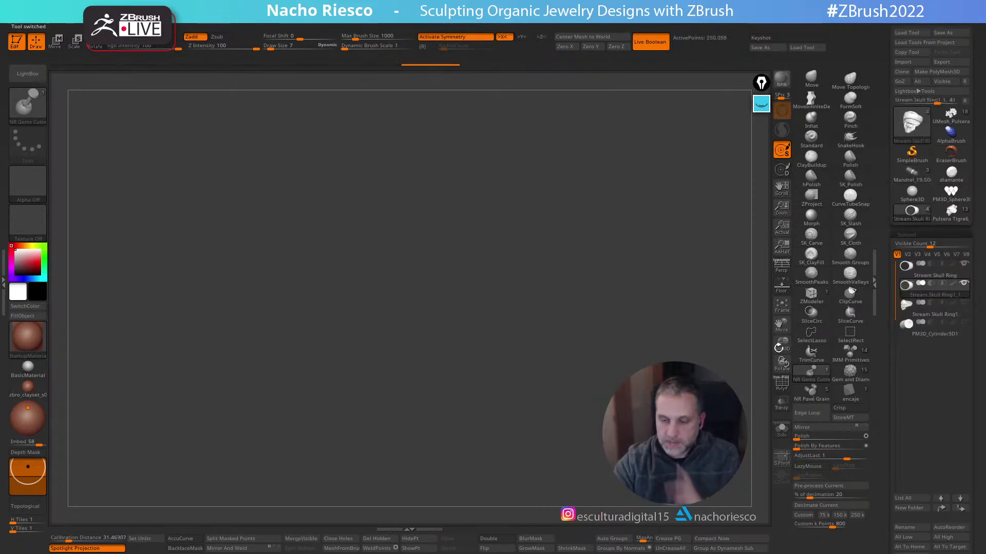
drag(739, 308, 816, 440)
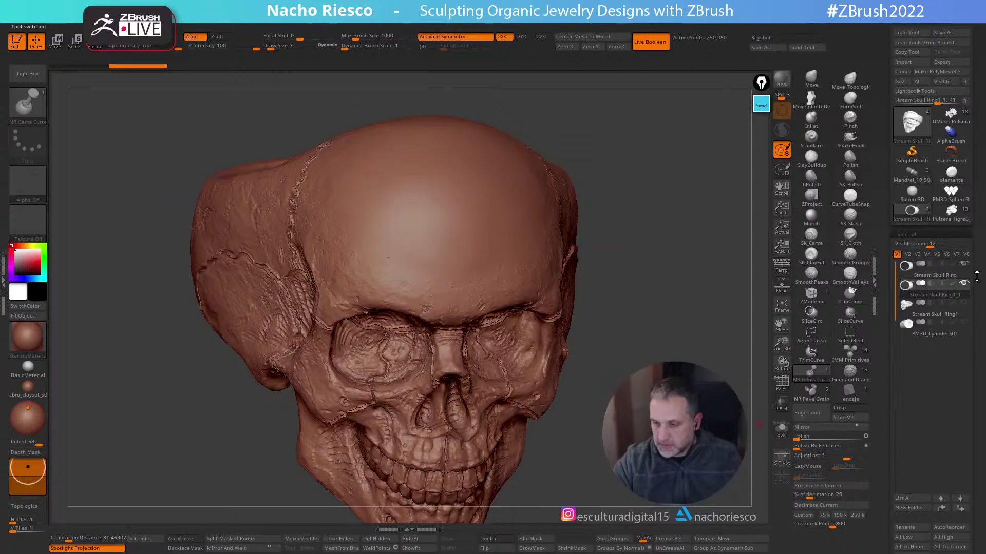
drag(786, 354, 741, 406)
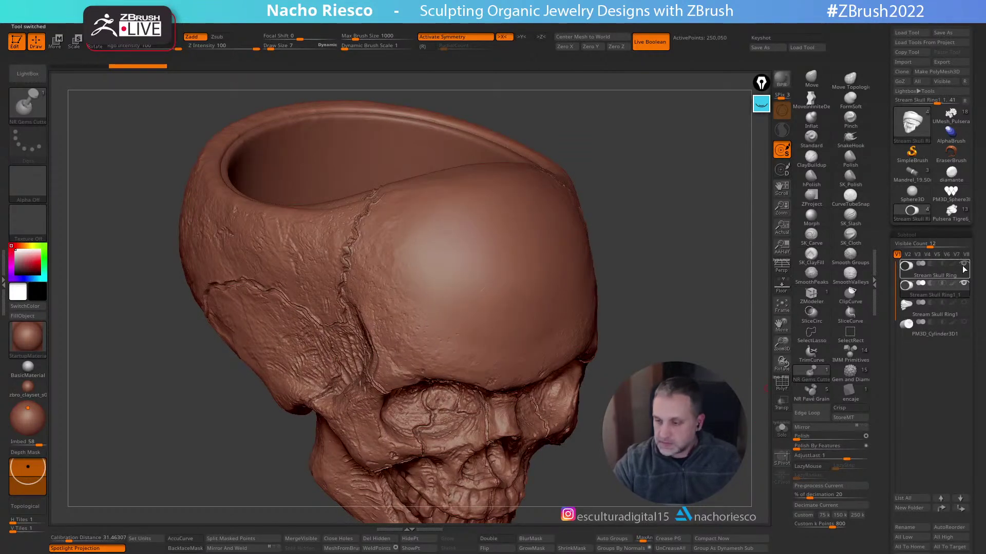
Try to insert a mirrored gem cutter on the skull's forehead with the Imbed depth at 58
drag(471, 235, 518, 228)
drag(666, 207, 675, 271)
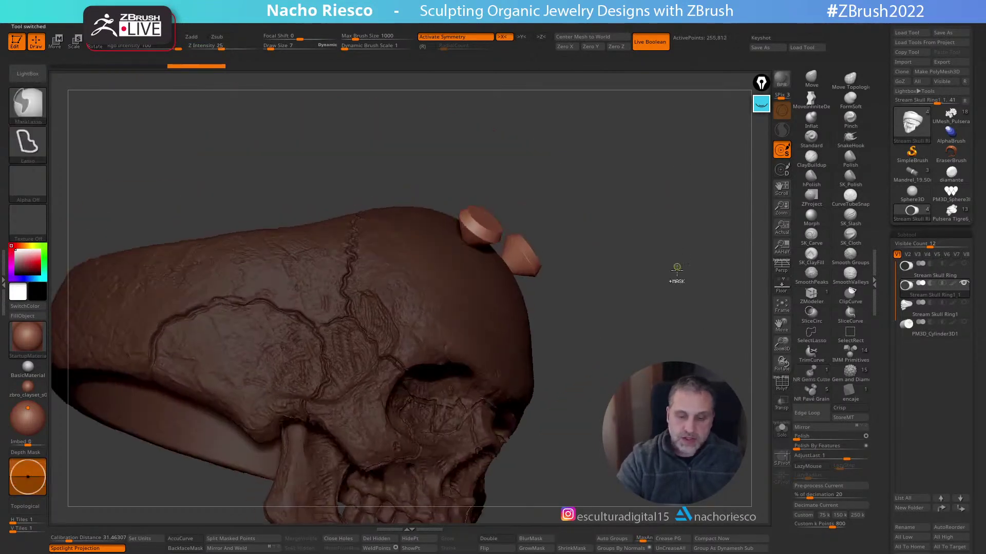
key(ctrl+z)
drag(671, 306, 506, 320)
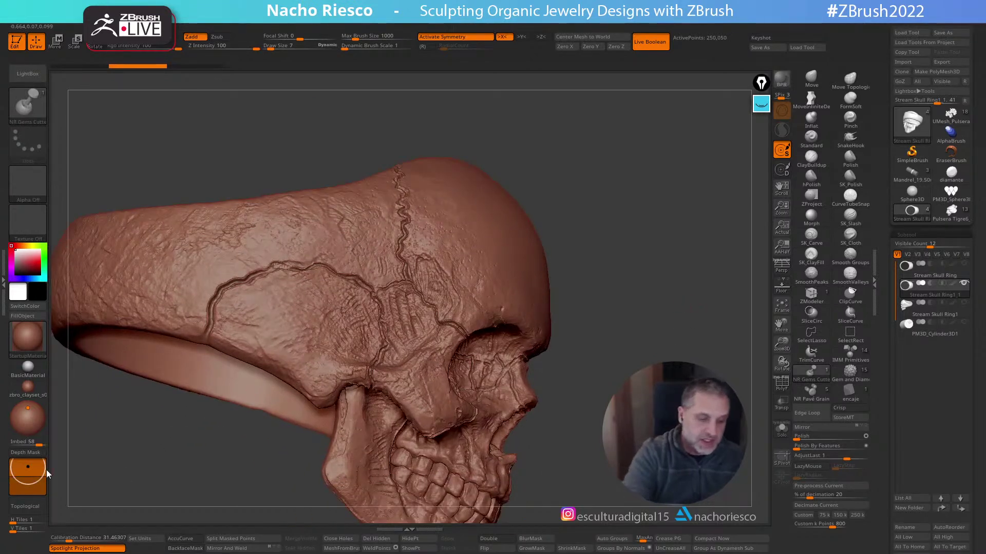
Reduce the gem cutter brush's Imbed depth to 6 and adjust it further in the brush's Depth settings
drag(29, 468, 28, 478)
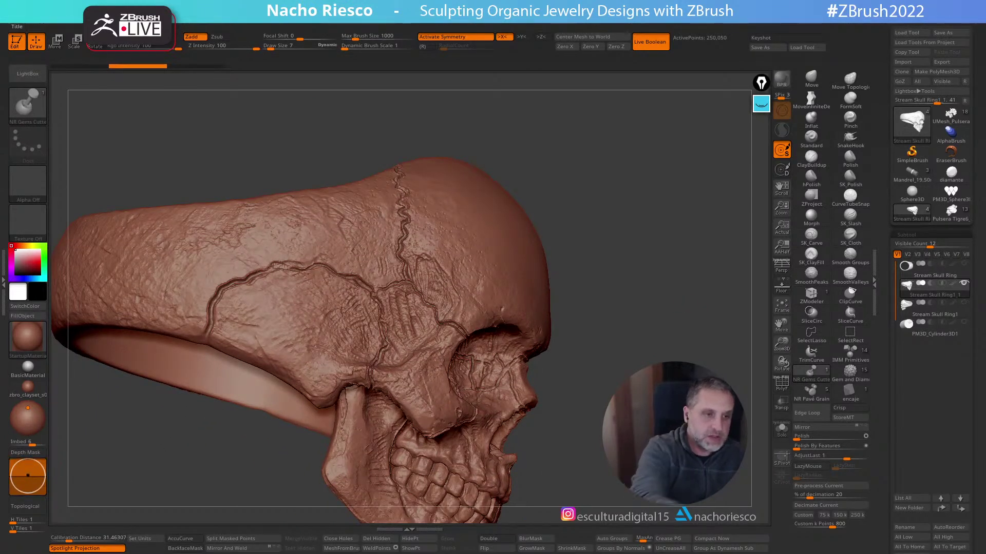
click(41, 27)
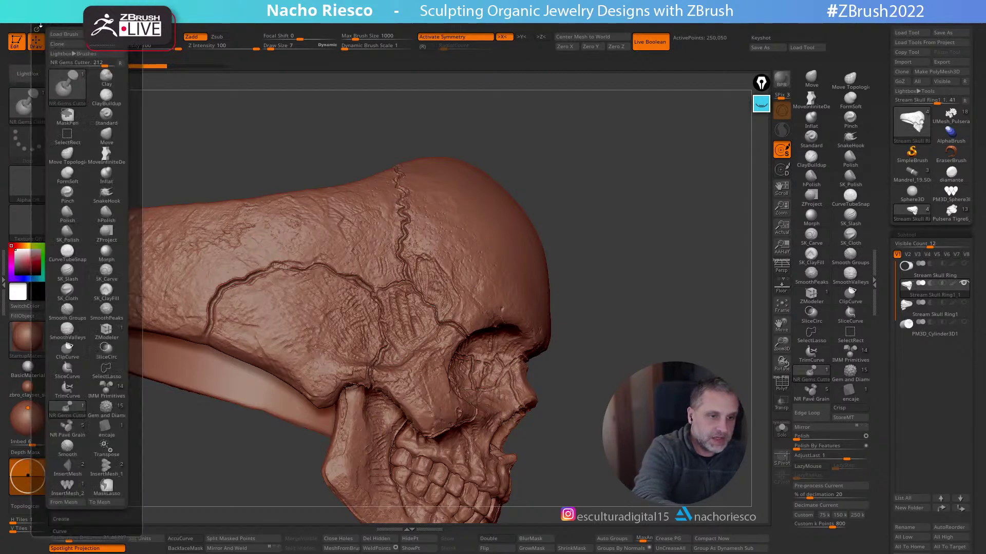
scroll(136, 297, down, 5)
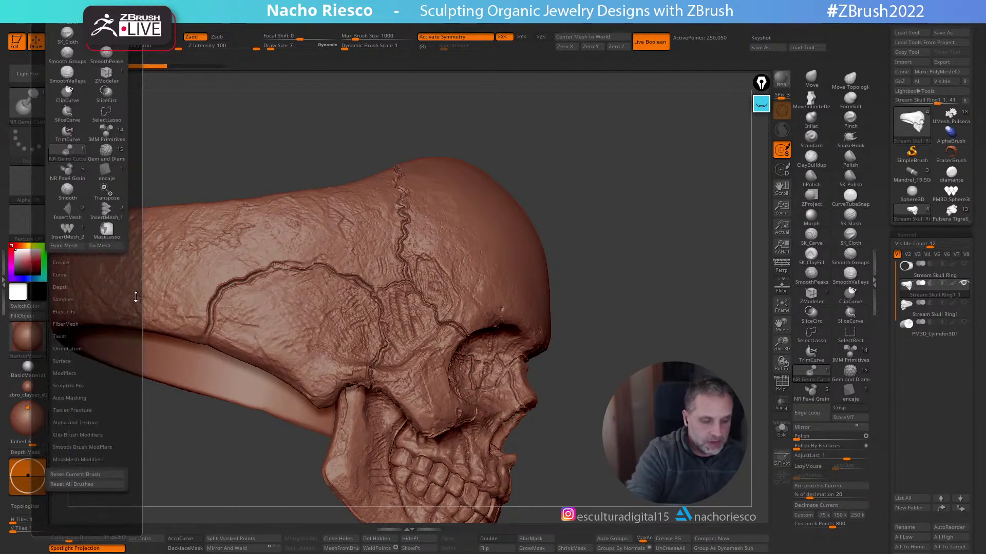
click(72, 290)
mouse_move(71, 313)
mouse_down()
mouse_move(69, 301)
mouse_move(68, 316)
mouse_up()
Try to insert a gem cutter on the front of the forehead using the reduced Imbed depth
click(520, 222)
drag(518, 243, 517, 250)
mouse_move(614, 189)
mouse_down()
mouse_move(618, 170)
mouse_move(640, 209)
mouse_move(663, 215)
mouse_move(662, 190)
mouse_up()
key(ctrl+z)
Lower the Imbed depth to about -15 and try another gem cutter on the forehead
drag(31, 478, 31, 485)
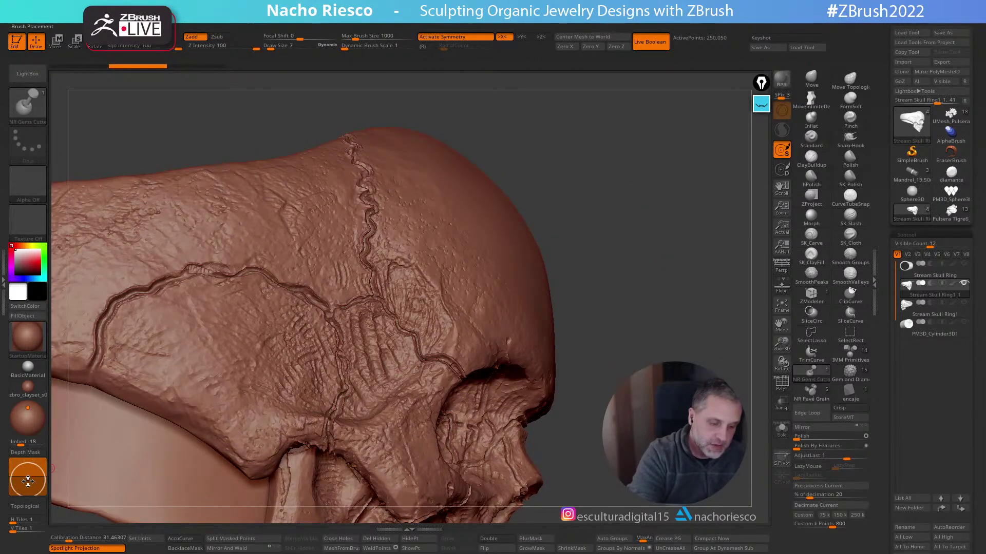
drag(518, 218, 521, 250)
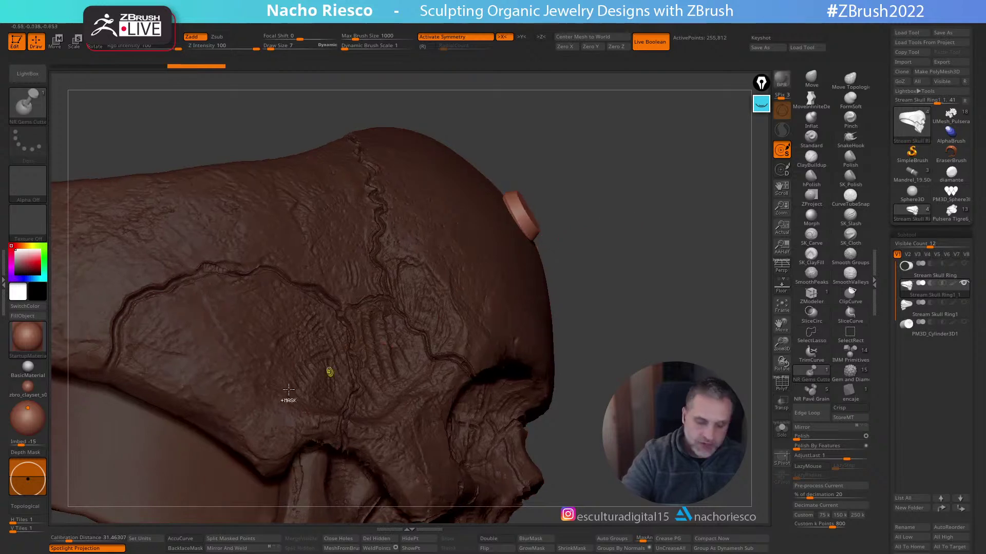
key(ctrl+z)
Set the Imbed depth to -27, test one gem cutter on the forehead, and undo the test placement
drag(28, 479, 28, 487)
drag(496, 209, 539, 214)
drag(634, 200, 706, 295)
key(ctrl+z)
Set the desired IMM size to 2 mm and apply it as the gem cutter brush's draw size
click(3, 284)
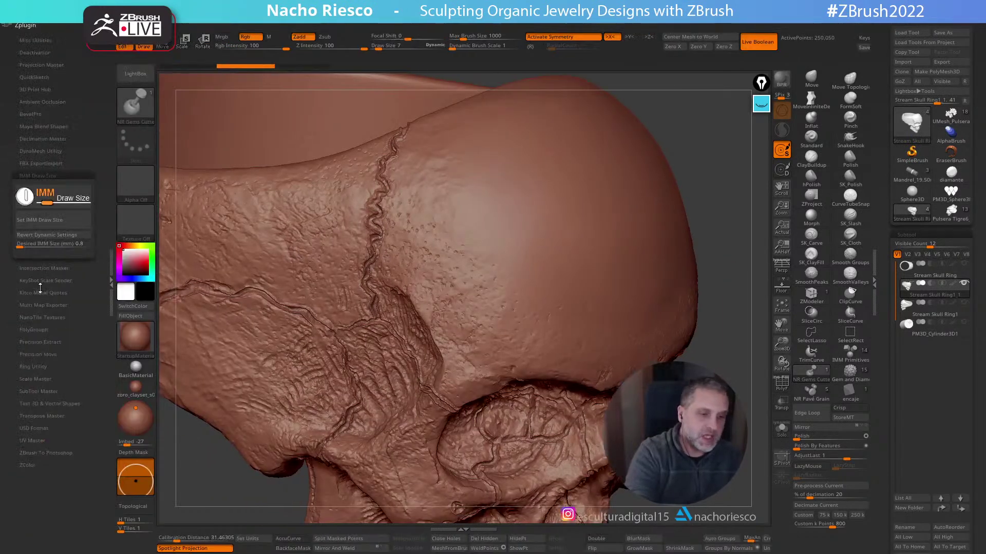
click(68, 225)
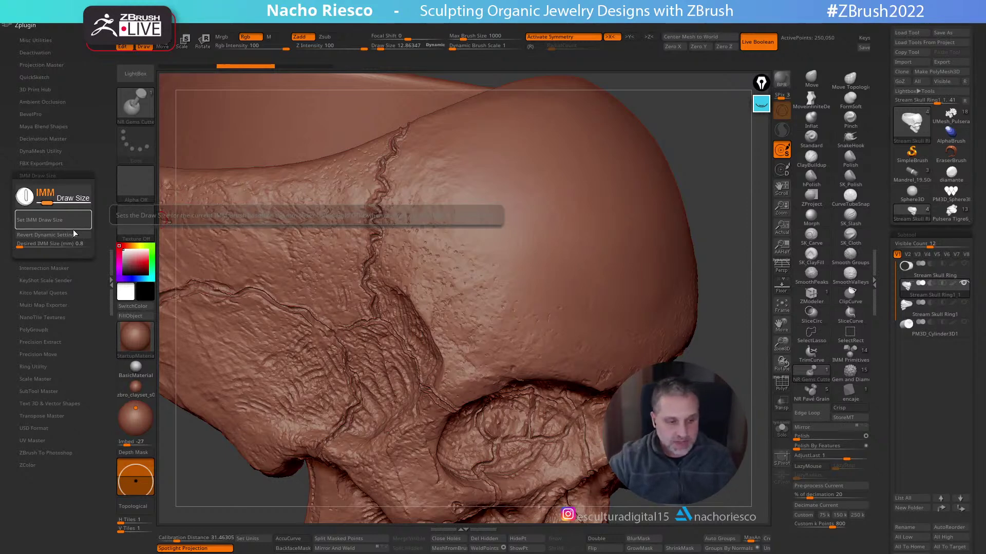
drag(73, 244, 92, 258)
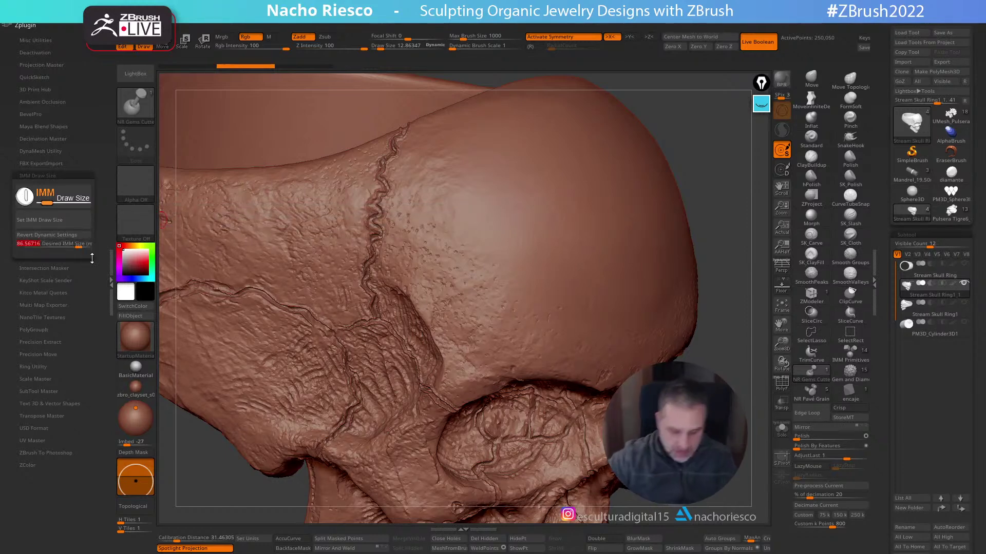
text(2)
key(Return)
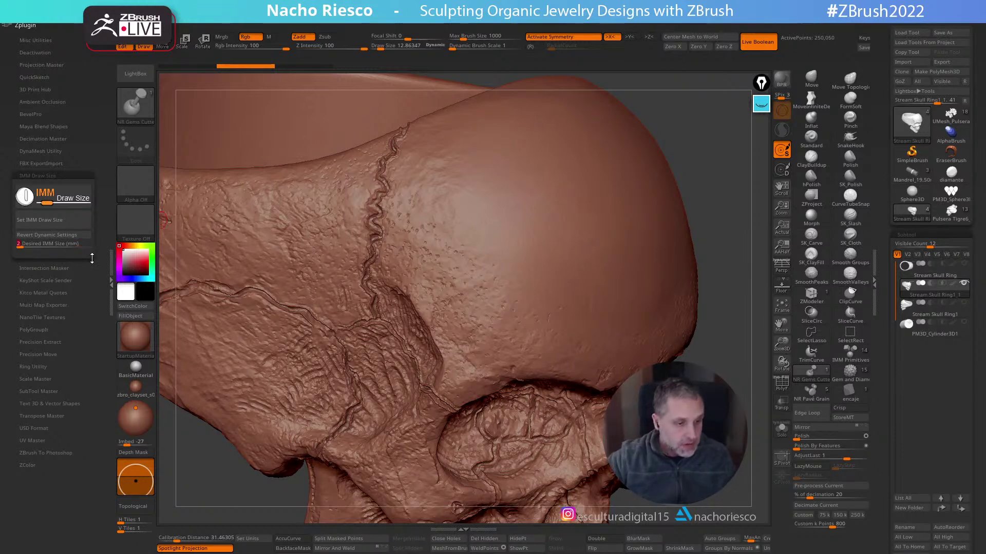
click(63, 218)
Insert a mirrored 2 mm gem cutter on the forehead and a second one just below it
click(544, 235)
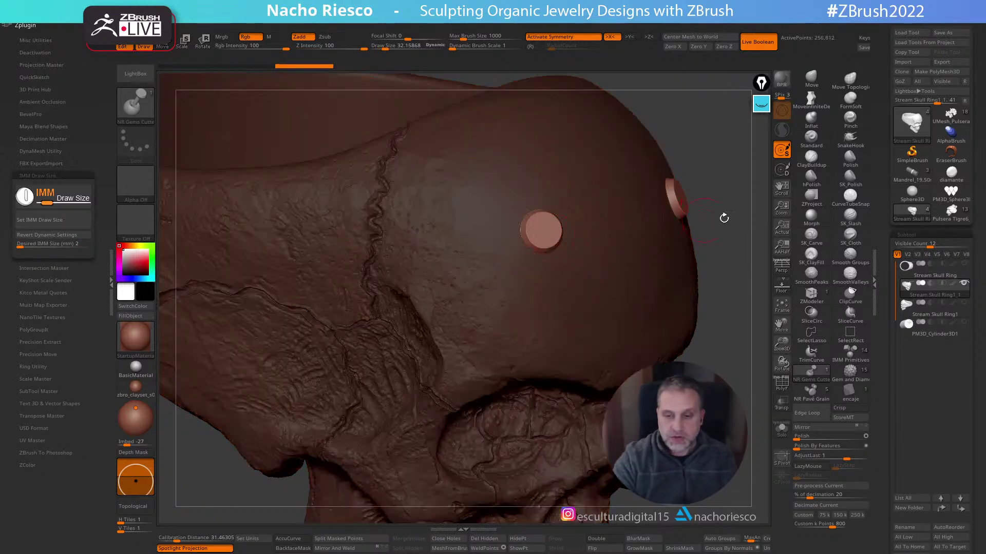
click(552, 266)
right_drag(552, 265, 575, 287)
key(w)
key(q)
Add a third gem cutter beside the first two and a fourth above it, nudging both close to their neighbours
click(593, 242)
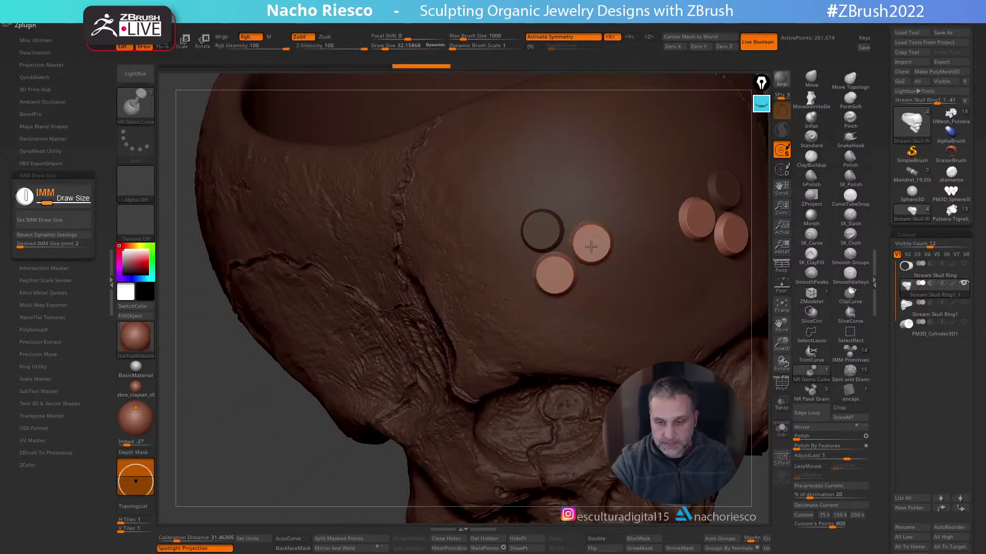
key(w)
key(q)
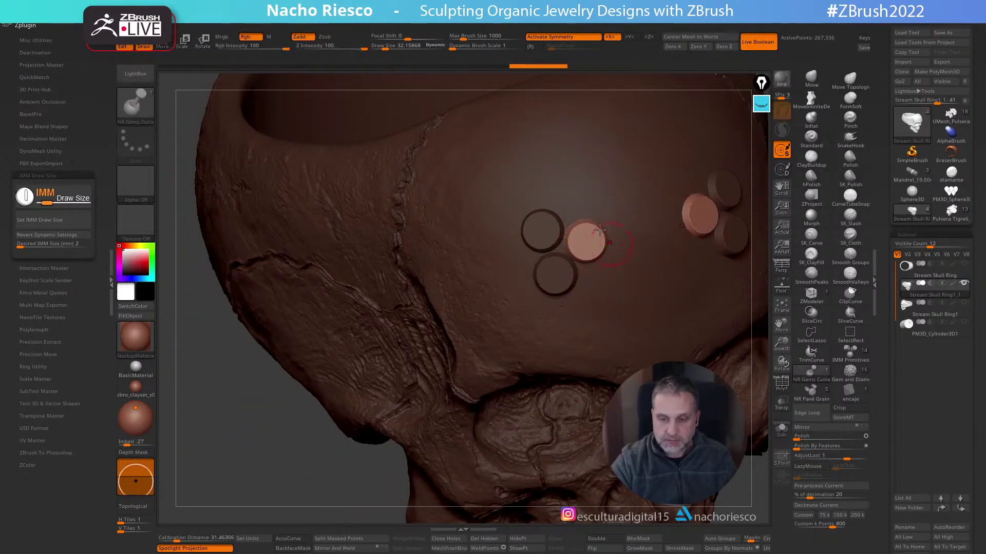
drag(576, 193, 613, 234)
key(w)
drag(576, 193, 571, 200)
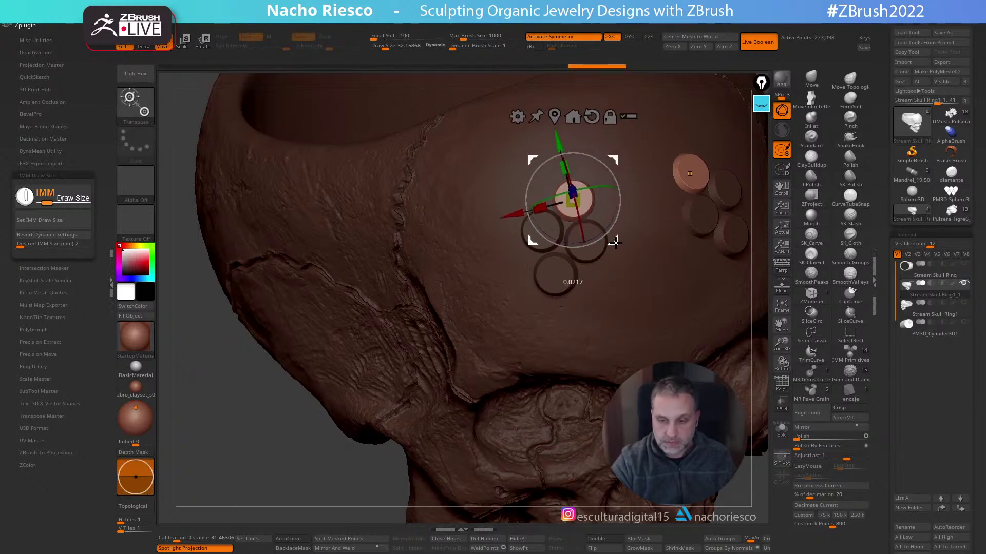
key(q)
Add a fifth gem cutter above the central one and a sixth on its outer side, adjusting them to the cluster
click(538, 190)
key(w)
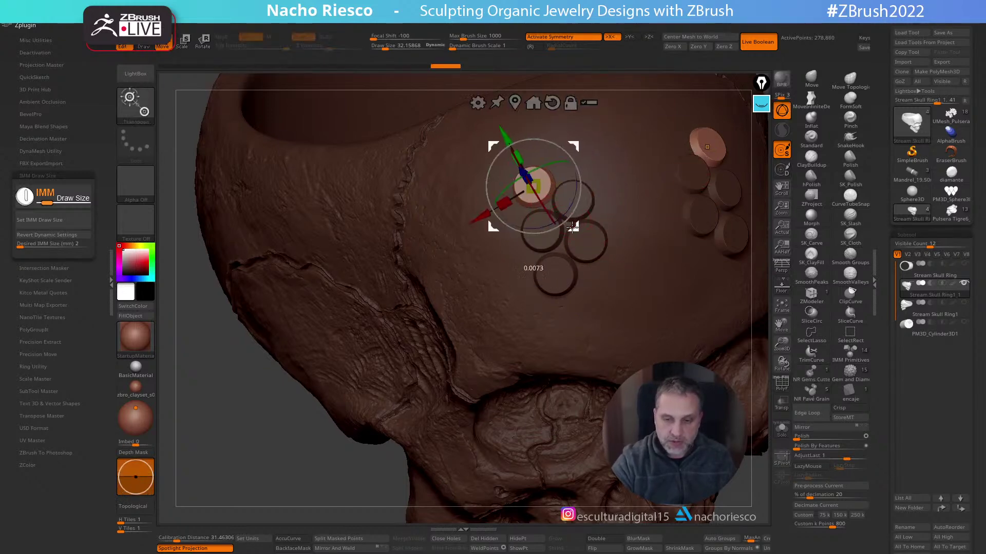
key(q)
click(497, 218)
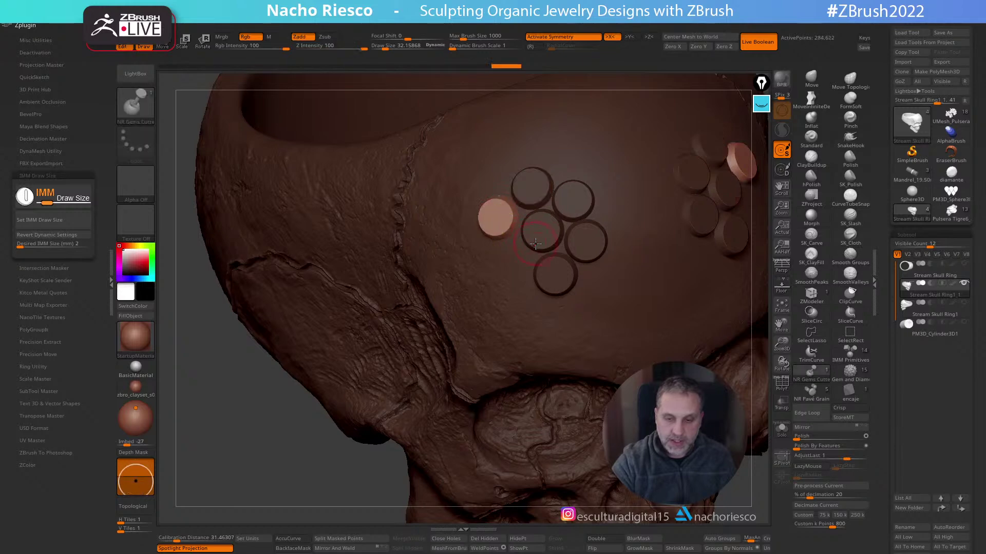
key(w)
key(q)
Insert a seventh gem cutter in the remaining lower gap of the ring and shift it slightly into place
click(515, 262)
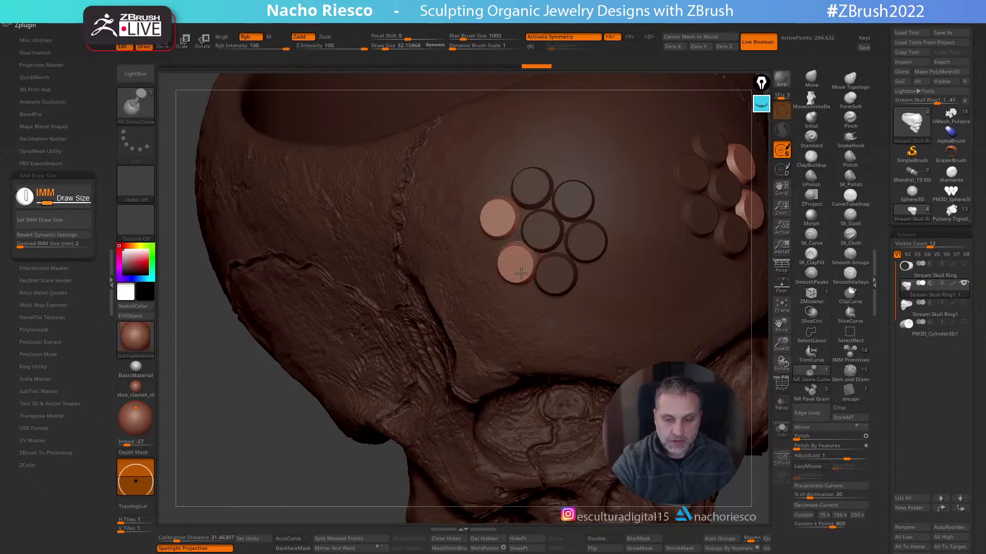
right_drag(516, 263, 547, 297)
key(w)
drag(515, 264, 510, 265)
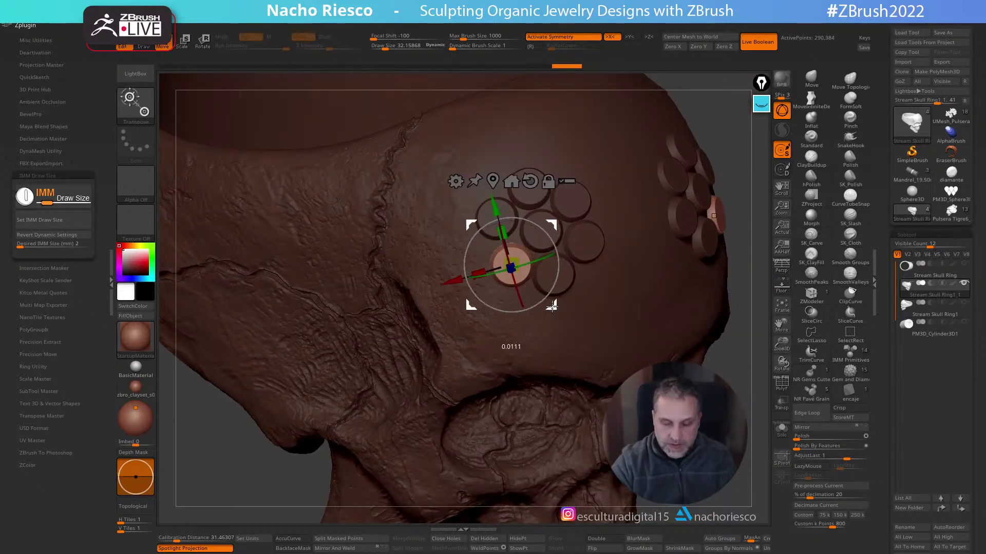
Place two more gem cutters beside each other along the lower edge of the cluster on the skull's forehead
key(q)
click(524, 313)
key(w)
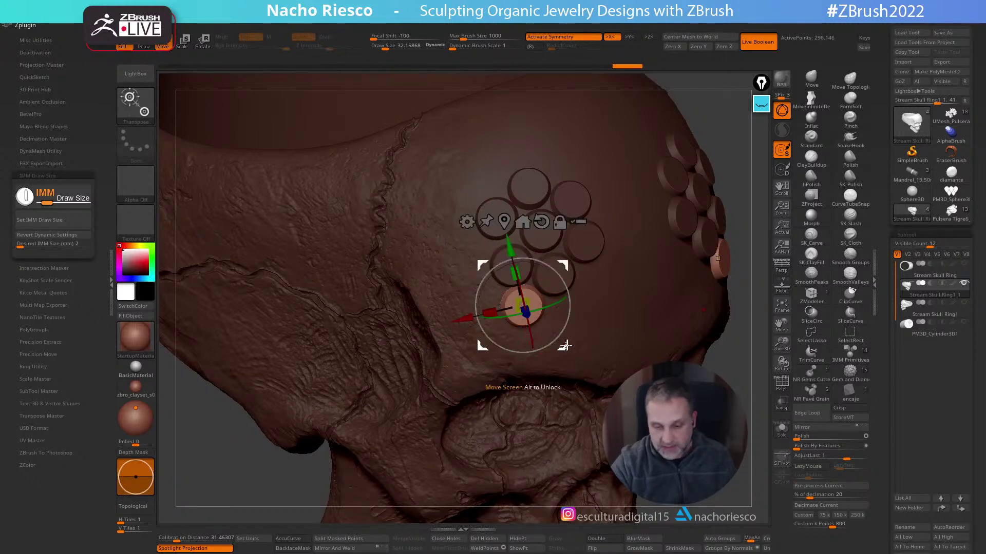
key(q)
click(495, 300)
key(w)
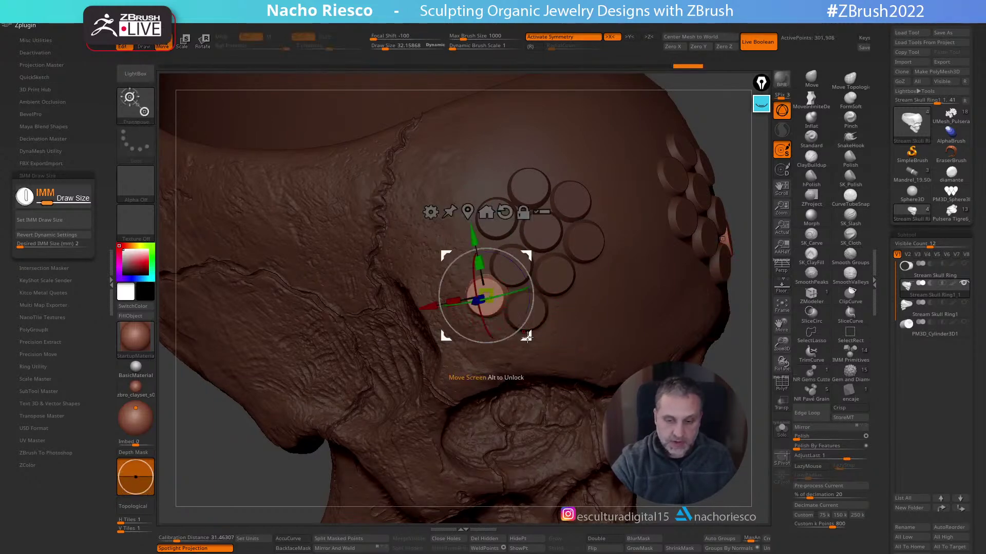
key(q)
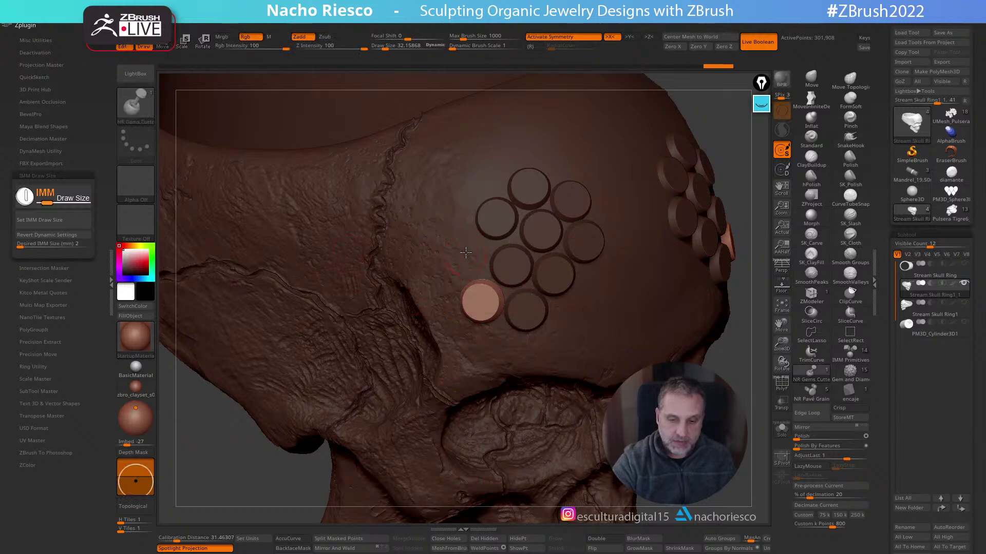
Extend the cutter cluster toward the cranial suture with two more gem cutters and adjust their positions to fit tightly
click(463, 253)
key(w)
drag(507, 294, 510, 297)
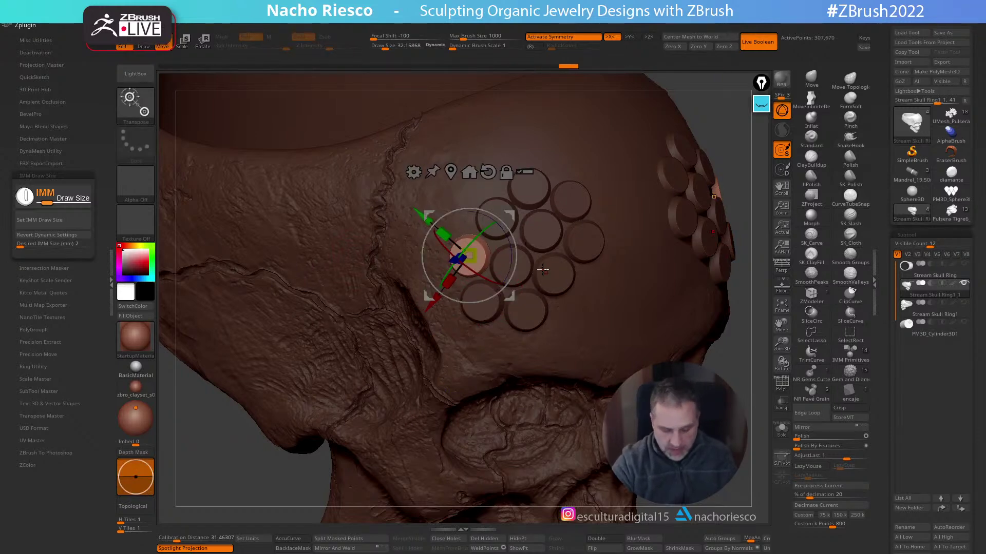
key(q)
click(454, 211)
key(w)
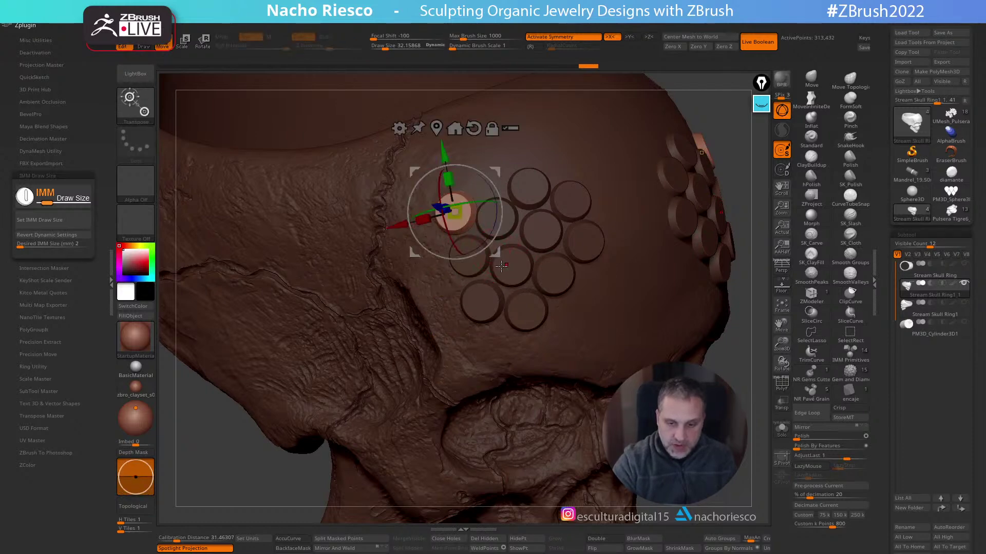
key(q)
key(w)
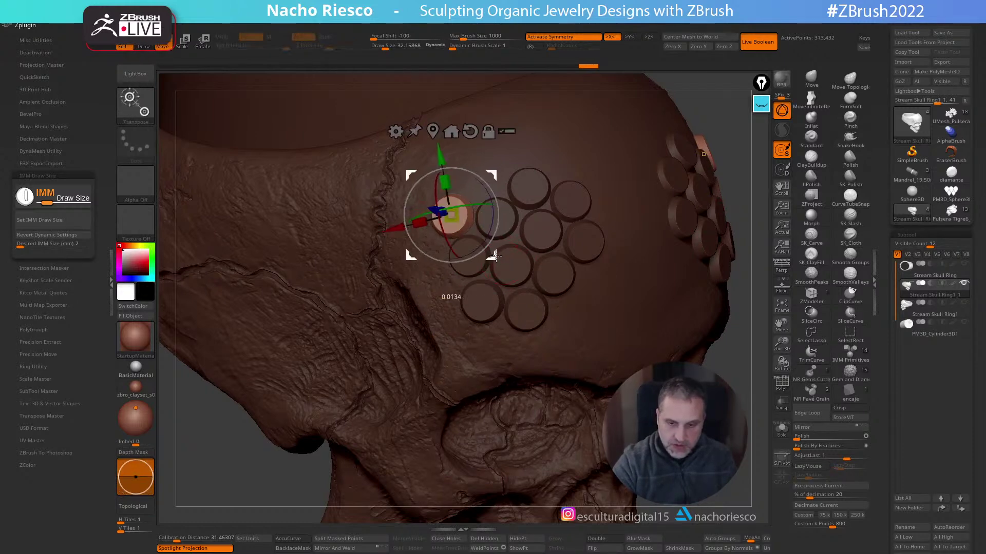
Complete the cluster with one upper gem cutter near the suture and two lower ones toward the middle of the forehead
key(q)
click(481, 173)
key(w)
drag(478, 160, 479, 165)
key(q)
click(573, 315)
key(w)
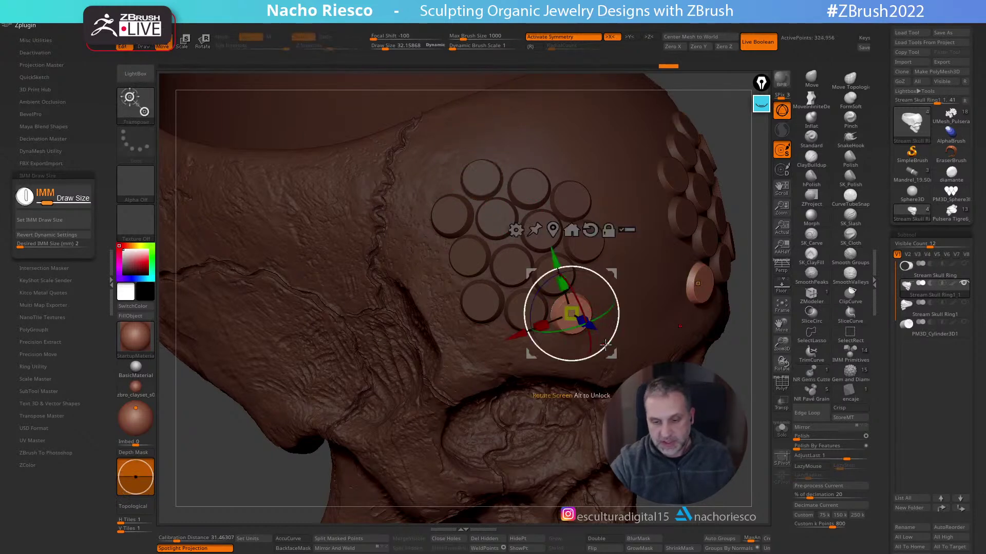
key(q)
click(598, 282)
key(w)
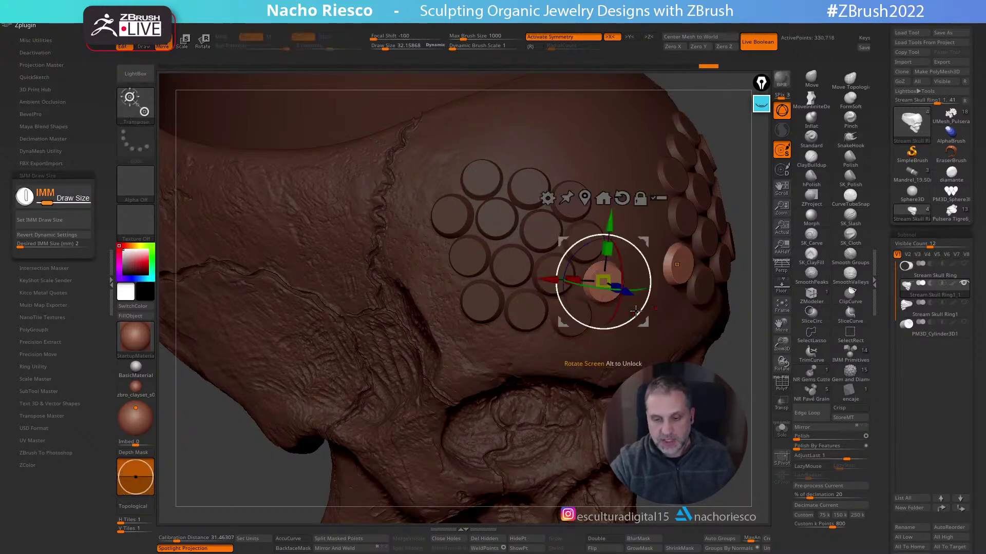
Clear the mask from the skull after placing the gem cutters
right_drag(666, 328, 596, 359)
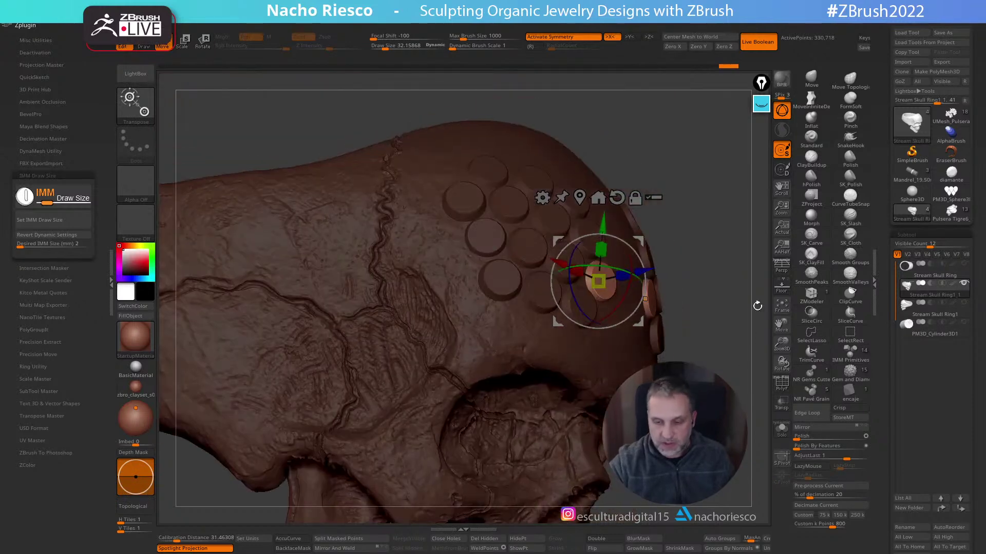
key(q)
key(ctrl)
ctrl+drag(720, 377, 729, 390)
right_drag(683, 333, 639, 353)
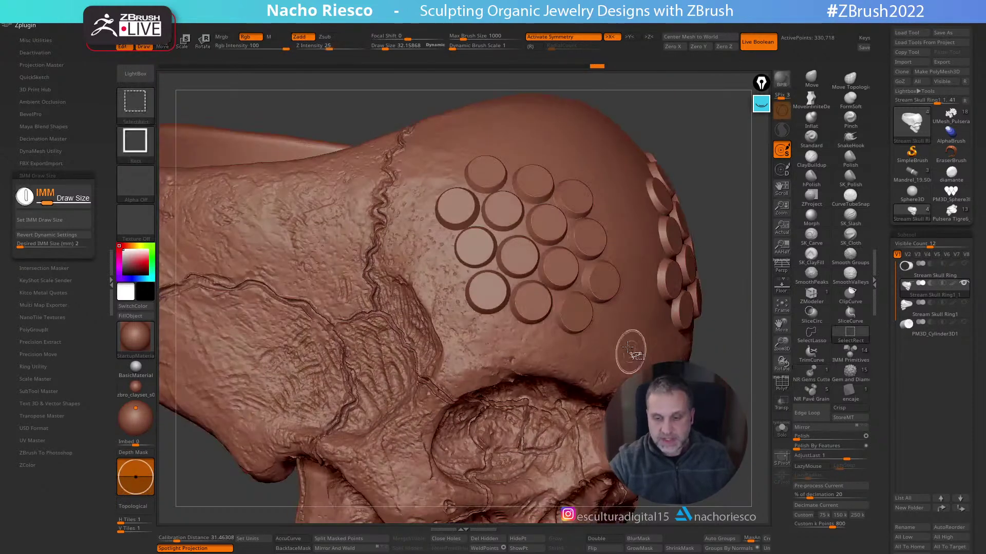
ctrl+shift+click(636, 352)
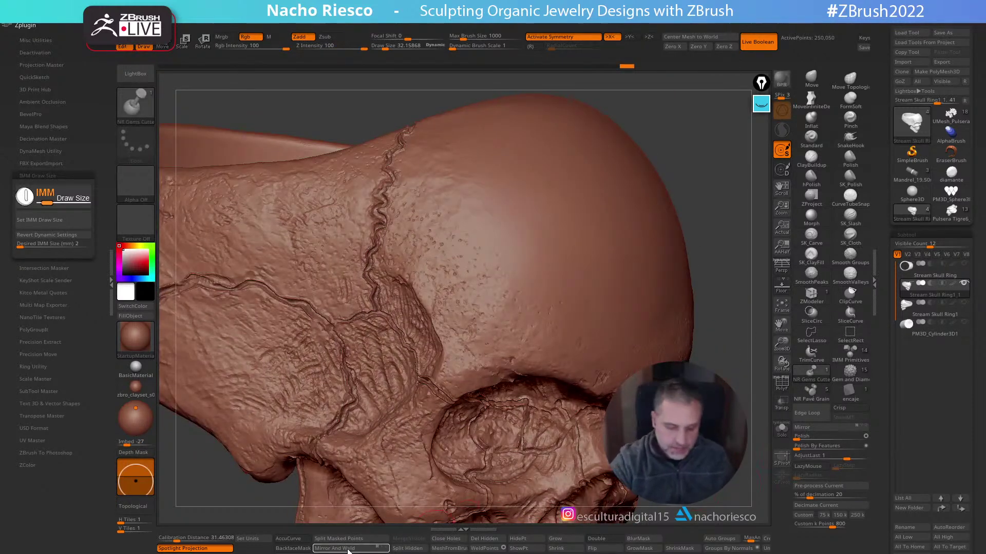
click(367, 539)
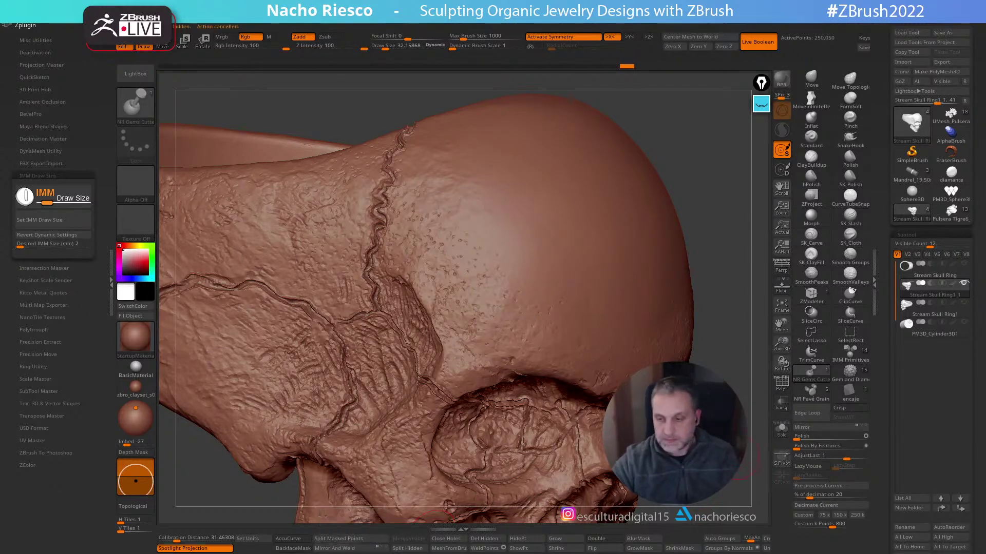
key(ctrl+z)
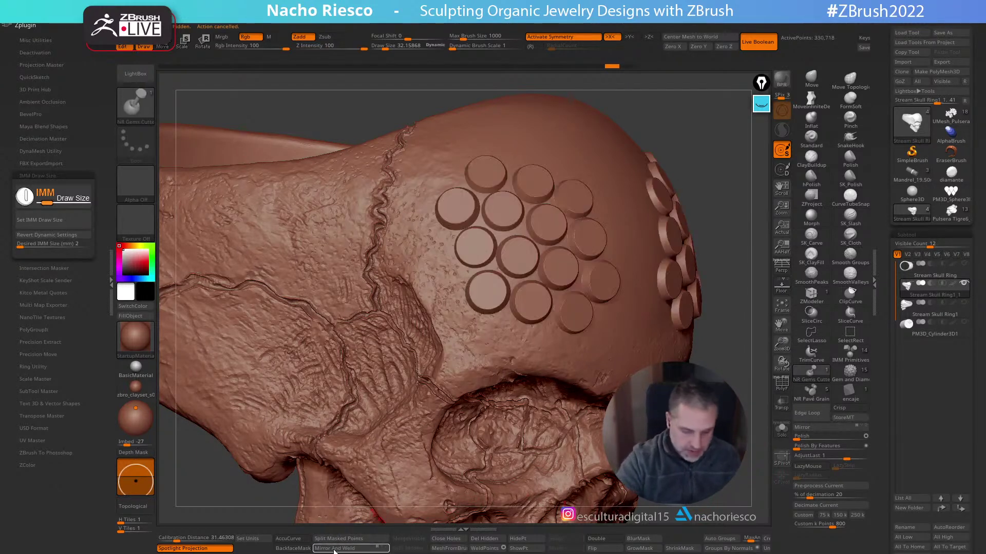
Split the gem cutters from the skull into their own subtool and set that subtool to Boolean subtraction
right_drag(459, 410, 471, 412)
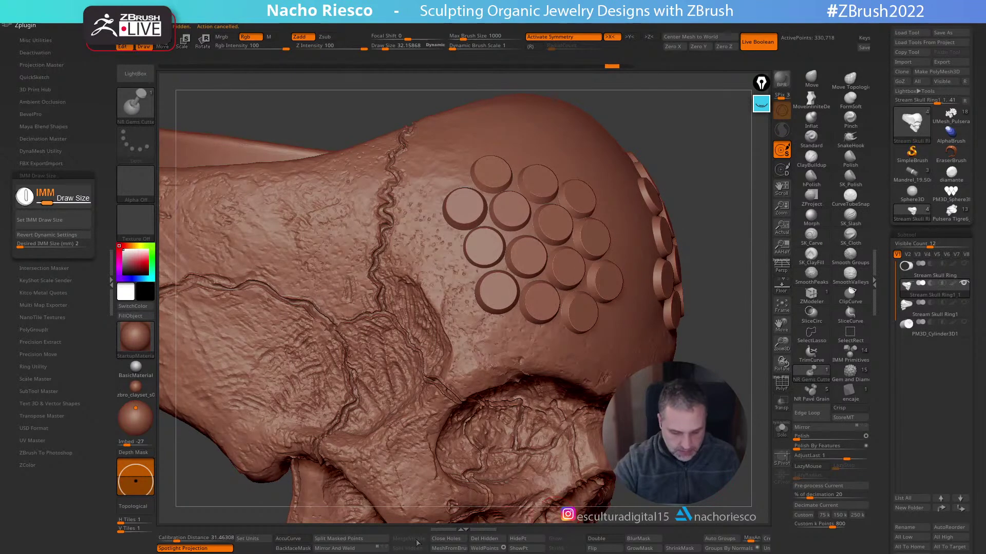
ctrl+shift+click(491, 355)
click(409, 549)
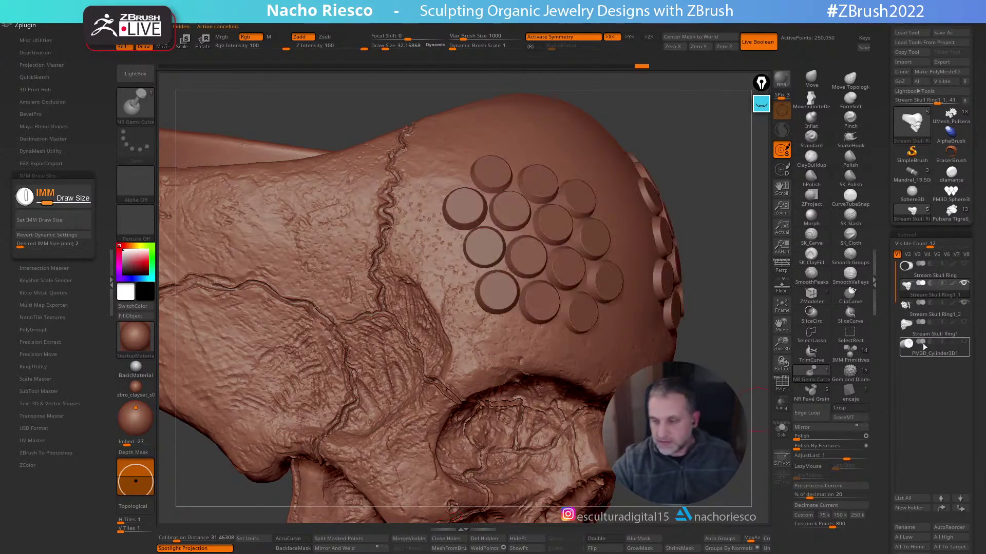
click(931, 302)
right_drag(719, 411, 729, 444)
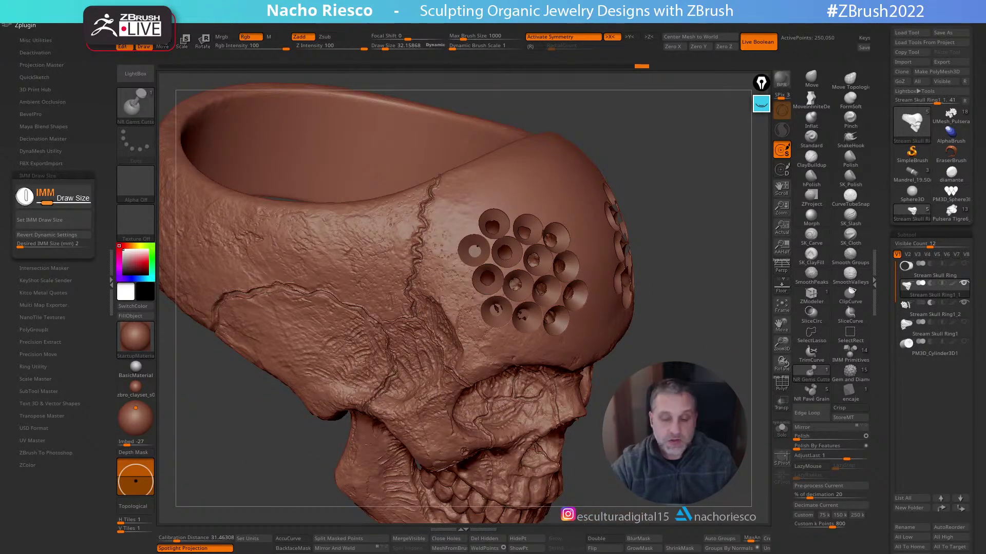
right_drag(693, 231, 727, 477)
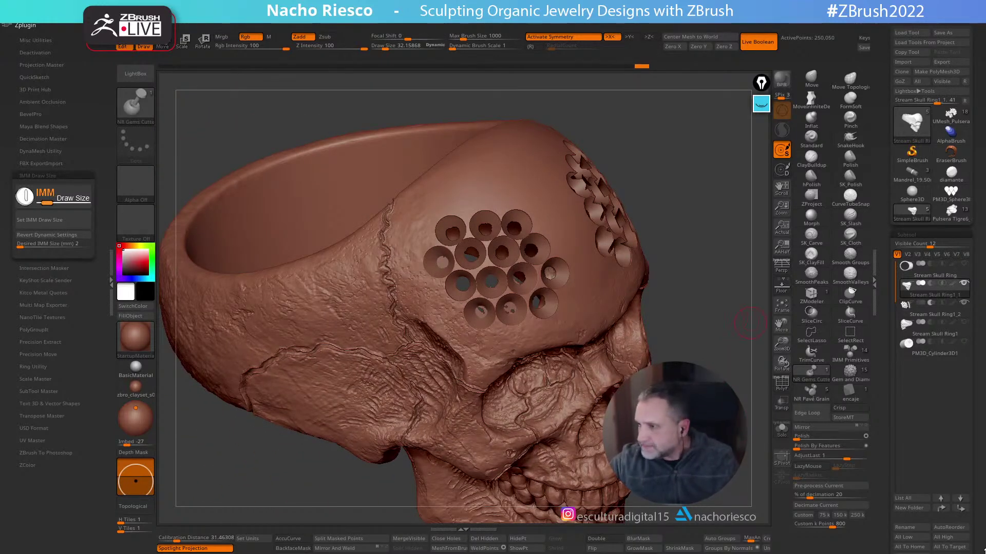
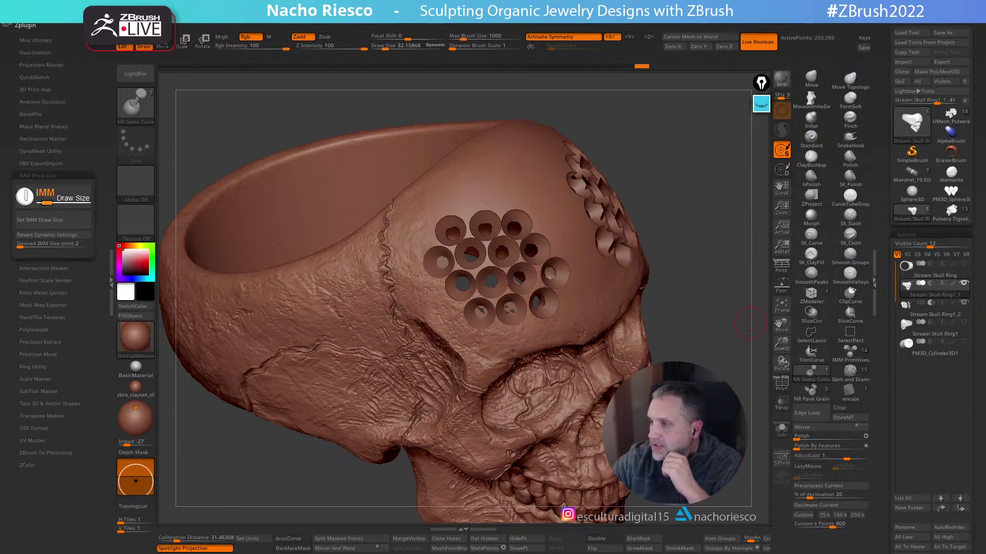
Switch to the UMesh_Pulsera bracelet tool and bring its cluster of large and small gems into close view
drag(698, 303, 682, 336)
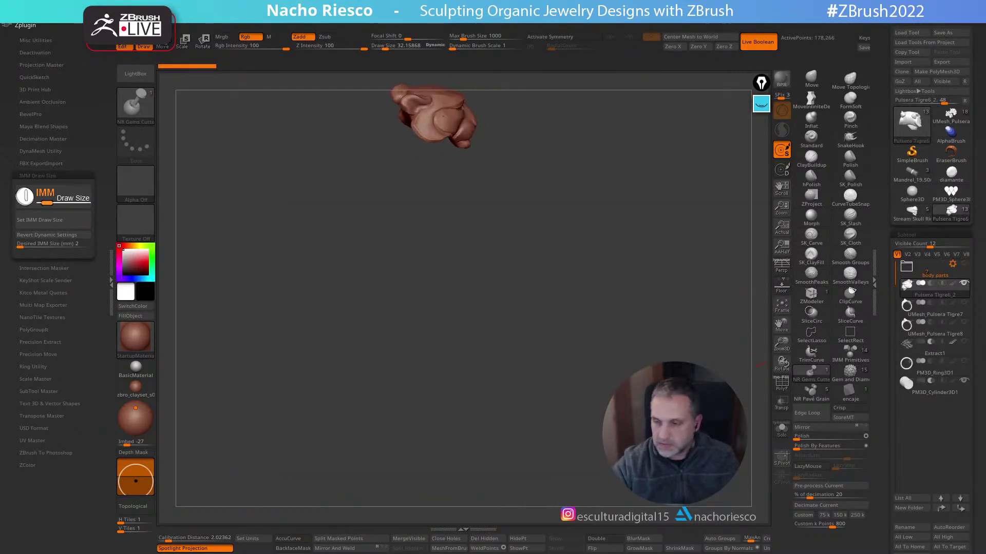
click(953, 209)
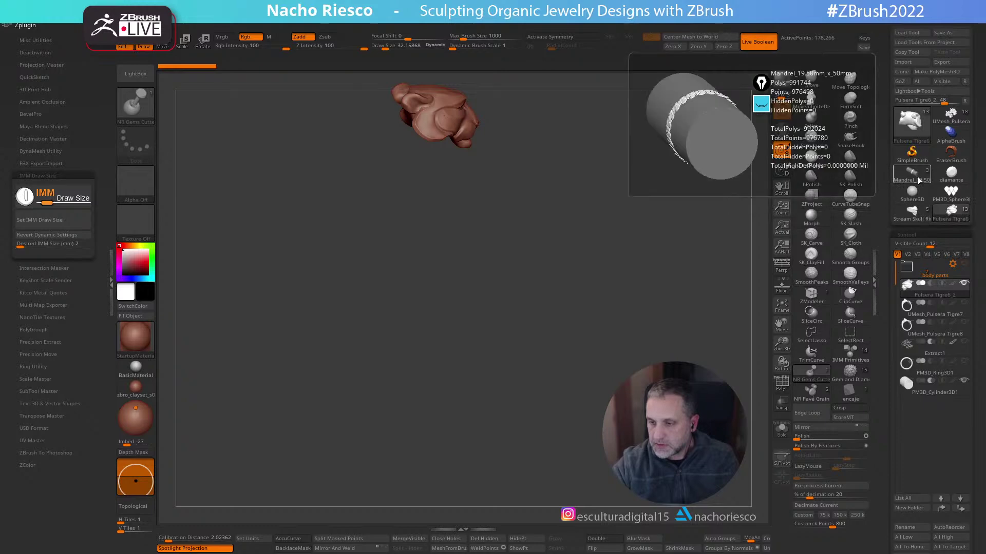
click(845, 185)
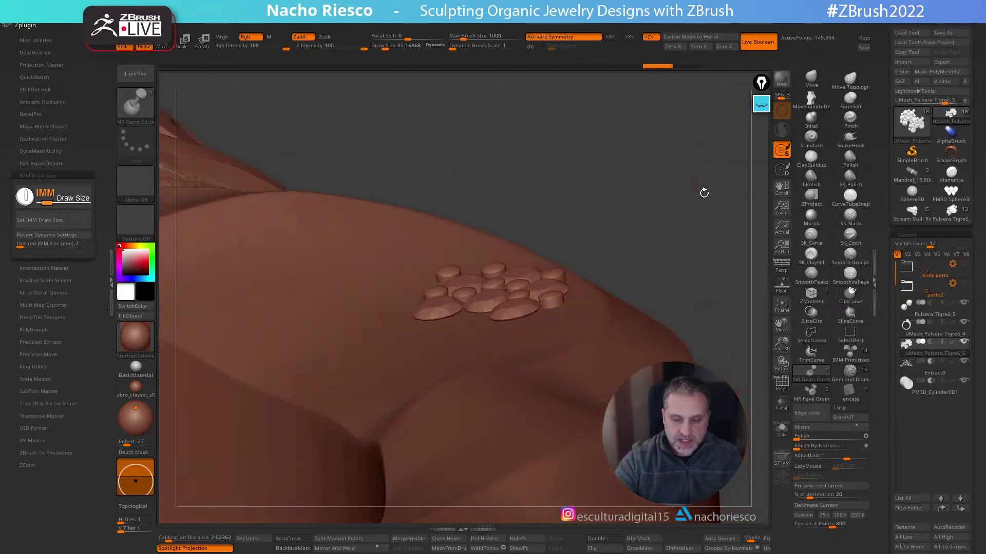
drag(728, 226, 637, 263)
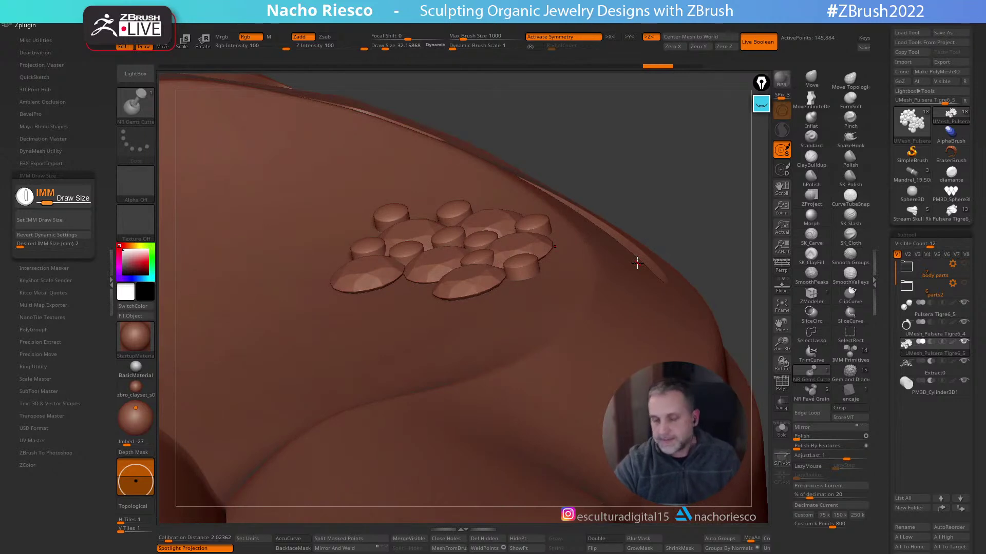
click(865, 48)
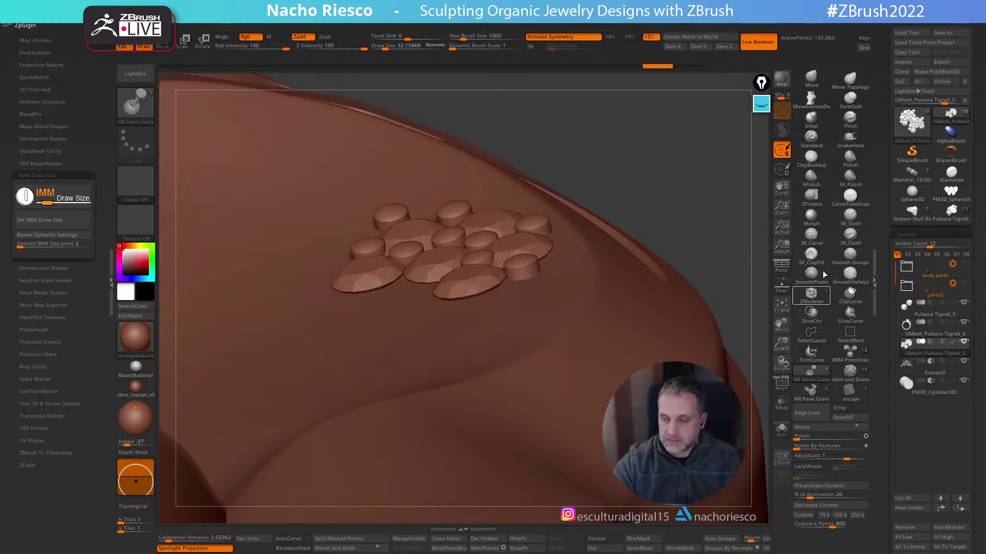
Sketch the hidden underside and lower rim of the nearest large gem with the annotation pen
click(762, 105)
click(761, 135)
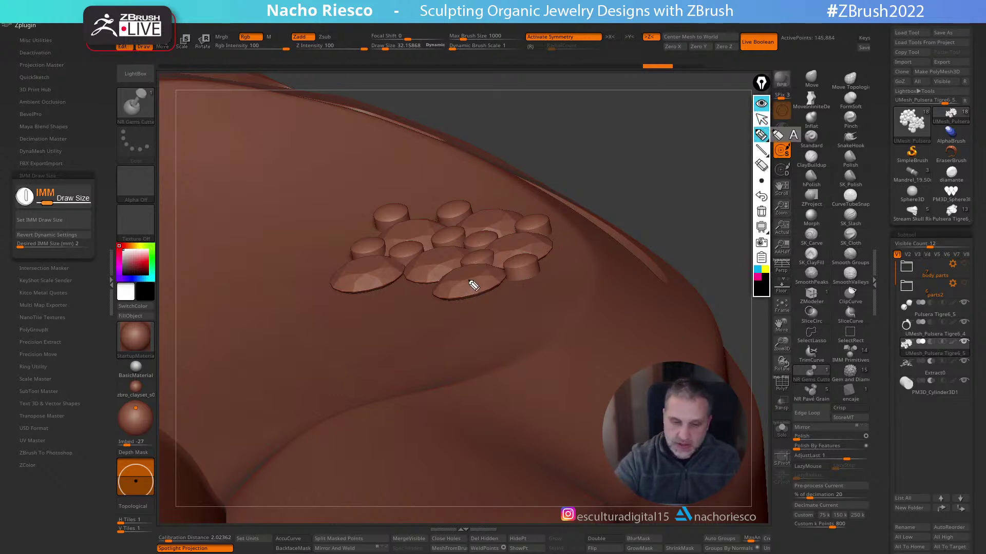
click(443, 304)
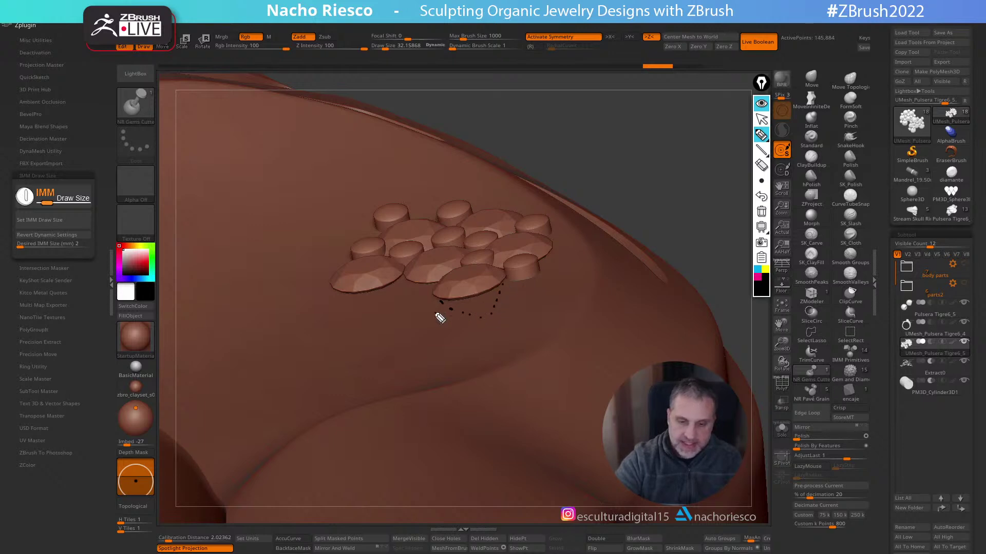
drag(436, 299, 518, 281)
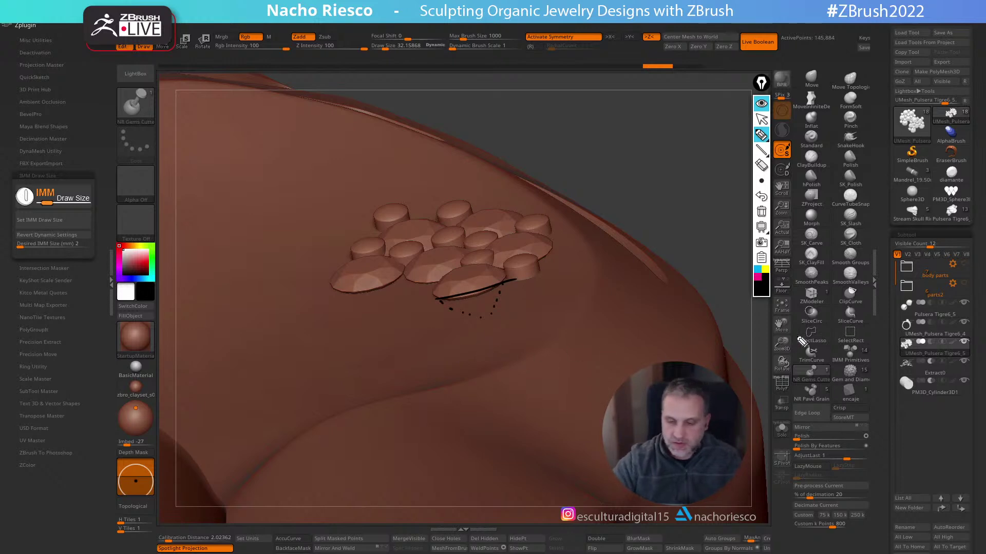
click(761, 119)
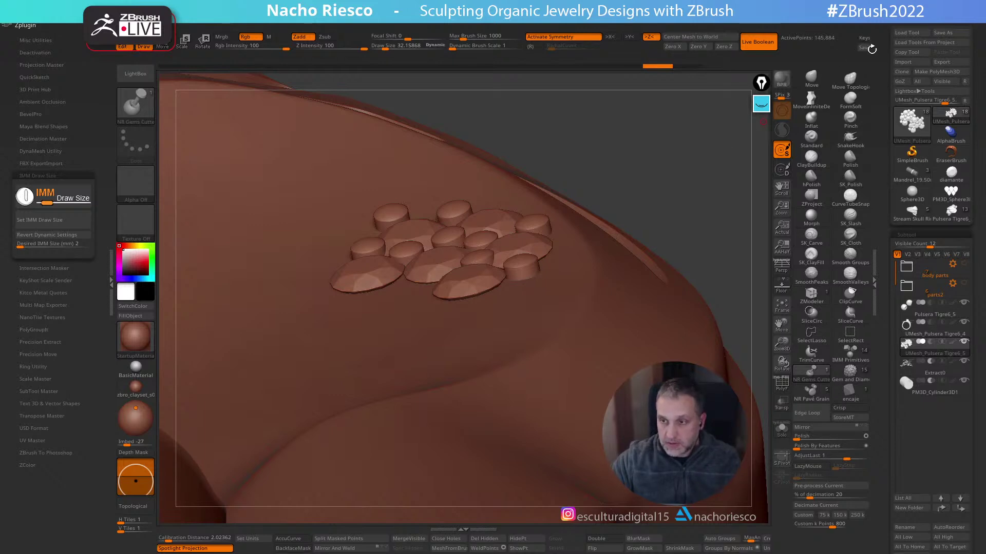
Turn off Live Boolean and isolate the gem subtool to inspect the full gem shapes, restoring the other subtools
click(758, 42)
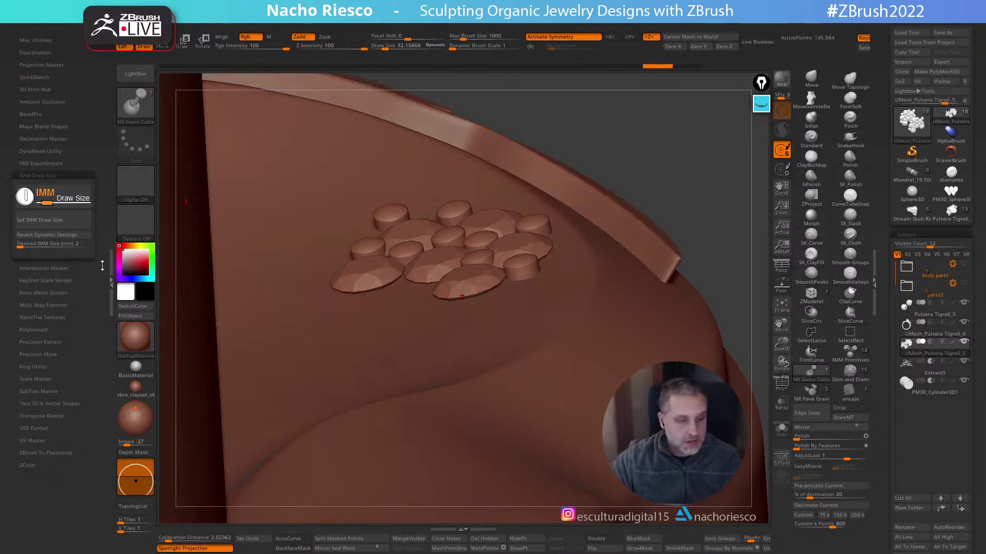
click(109, 281)
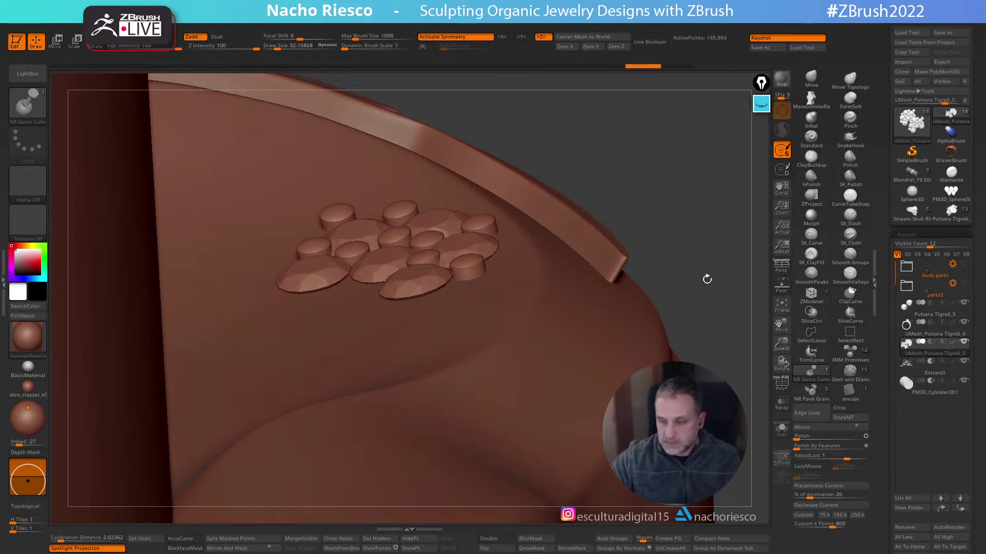
shift+click(964, 343)
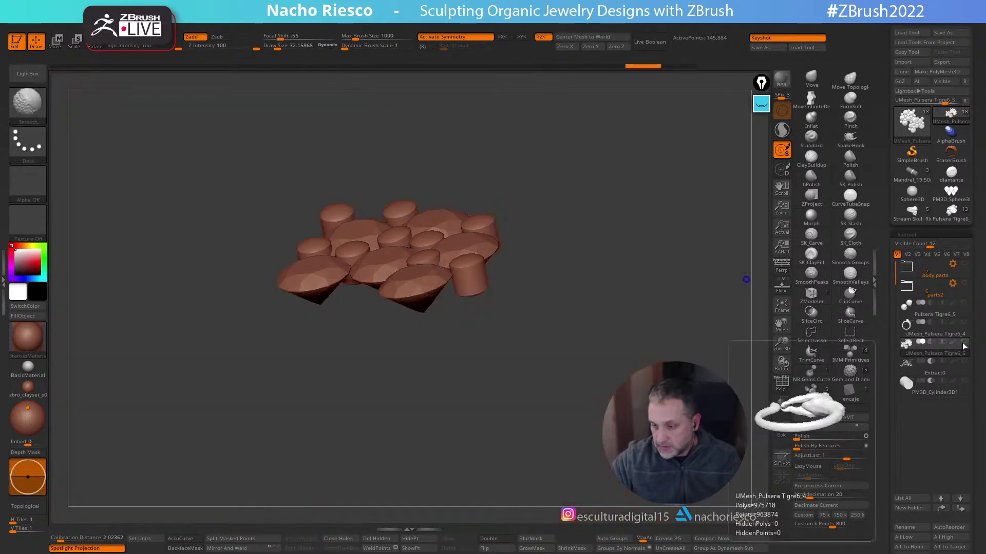
shift+click(964, 343)
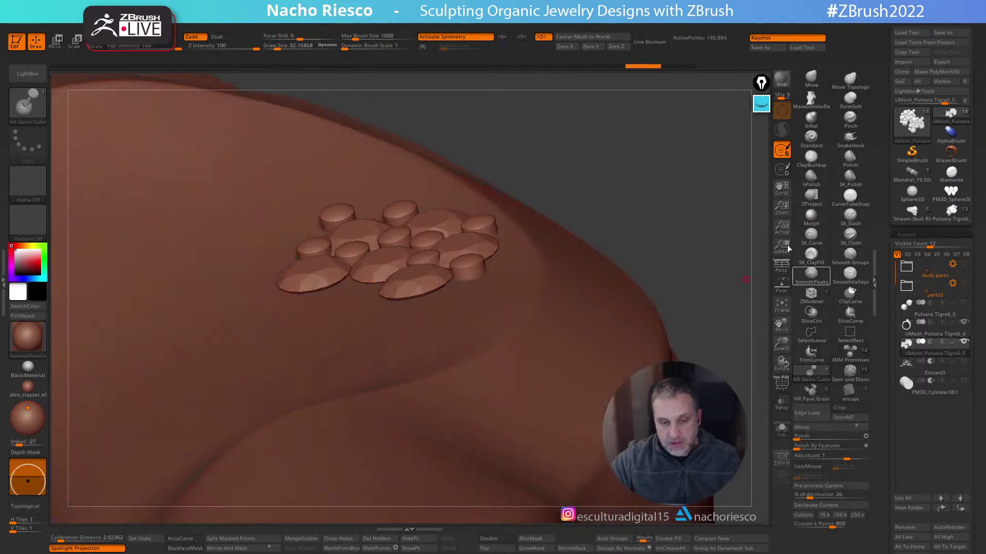
Hide the six large faceted gems one by one, leaving only the small round pieces of the subtool visible
drag(565, 236, 567, 283)
ctrl+shift+click(425, 281)
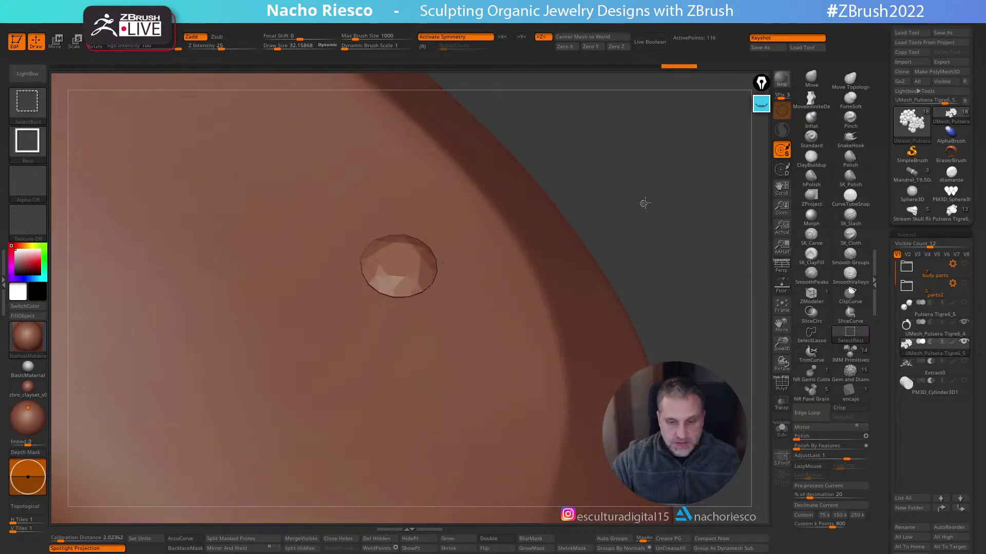
ctrl+shift+click(646, 209)
ctrl+shift+click(346, 225)
ctrl+shift+click(288, 226)
ctrl+shift+click(280, 189)
ctrl+shift+click(382, 147)
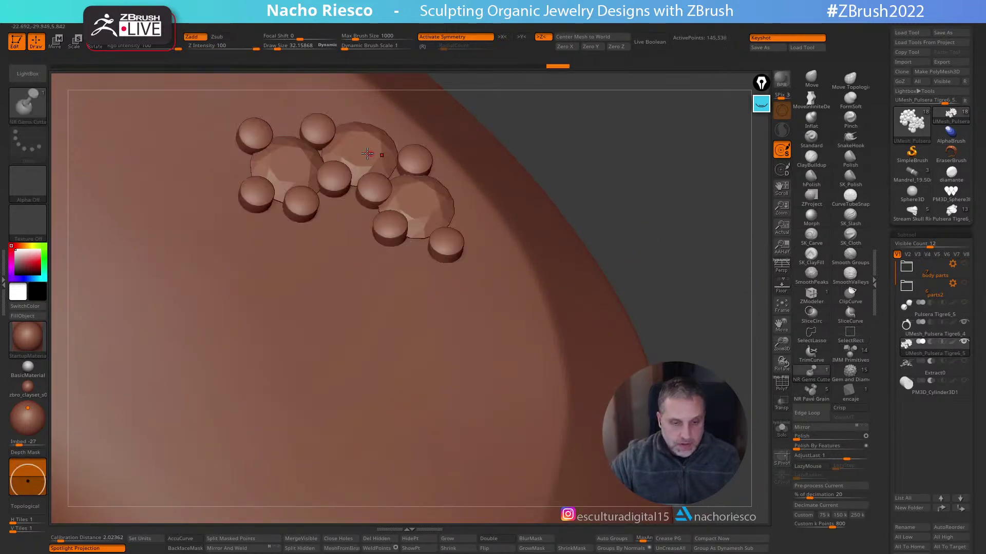
ctrl+alt+shift+click(273, 169)
ctrl+alt+shift+click(418, 208)
Split the hidden large gems into a new subtool, select it, and hide the subtool of small round pieces
click(300, 548)
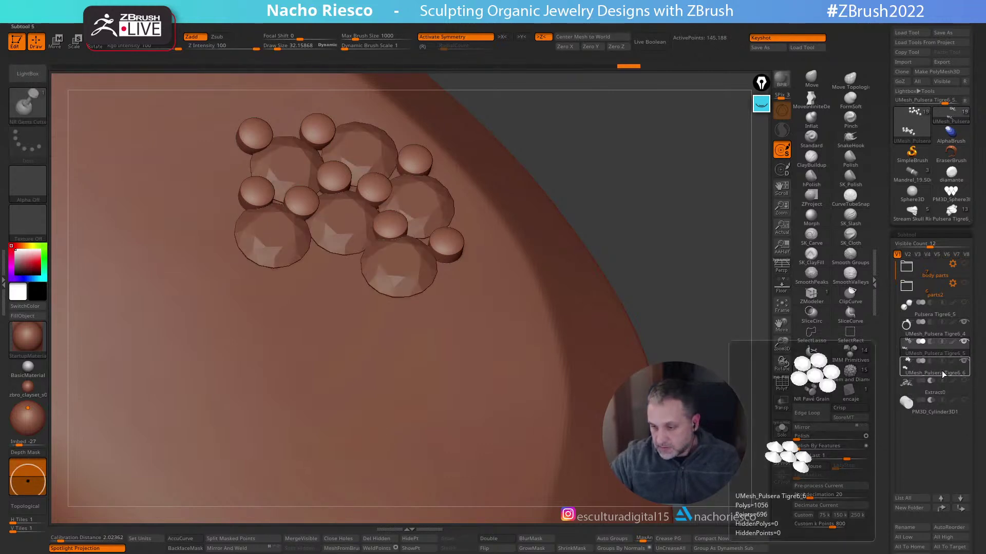
click(944, 369)
click(965, 342)
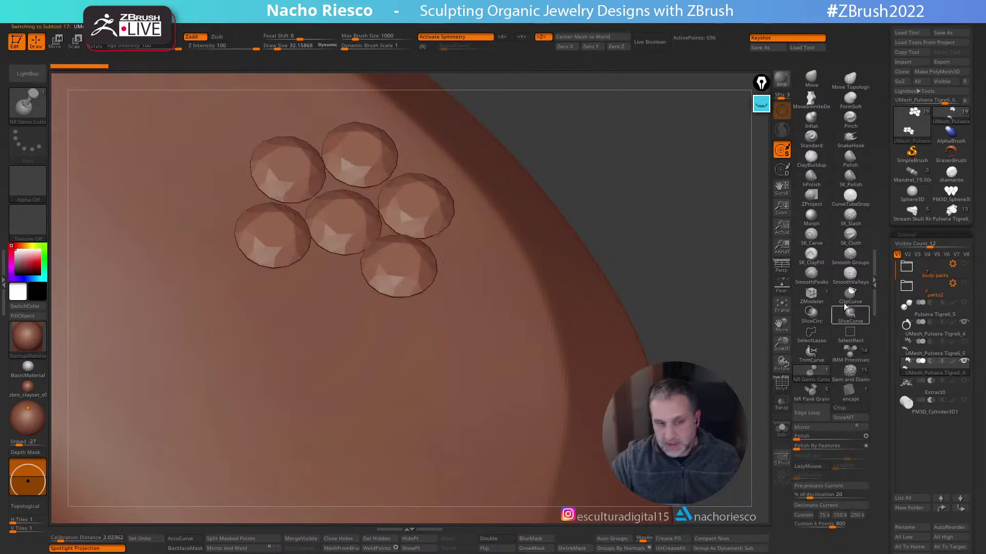
Send the visible bracelet and gems to KeyShot and set the lighting environment size to 100
click(781, 80)
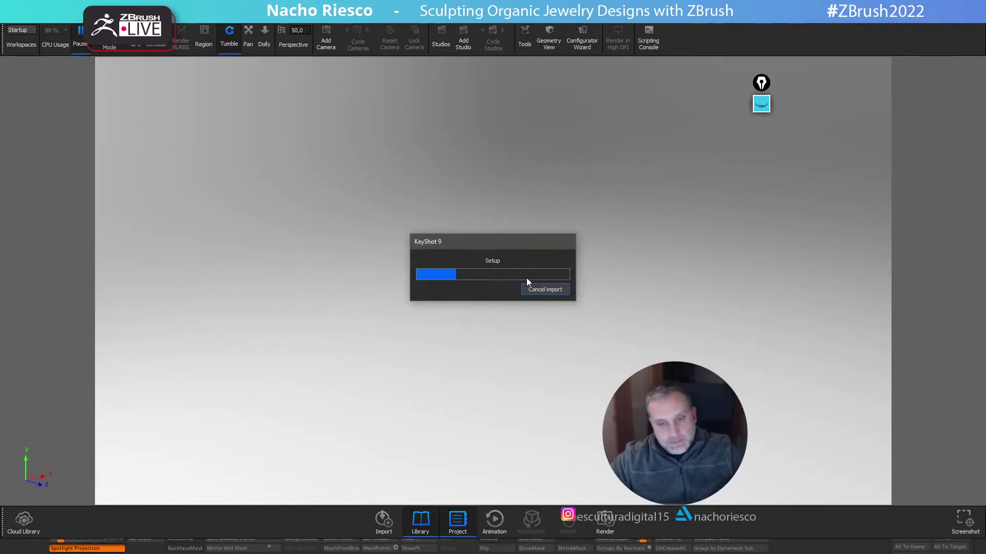
scroll(556, 266, down, 5)
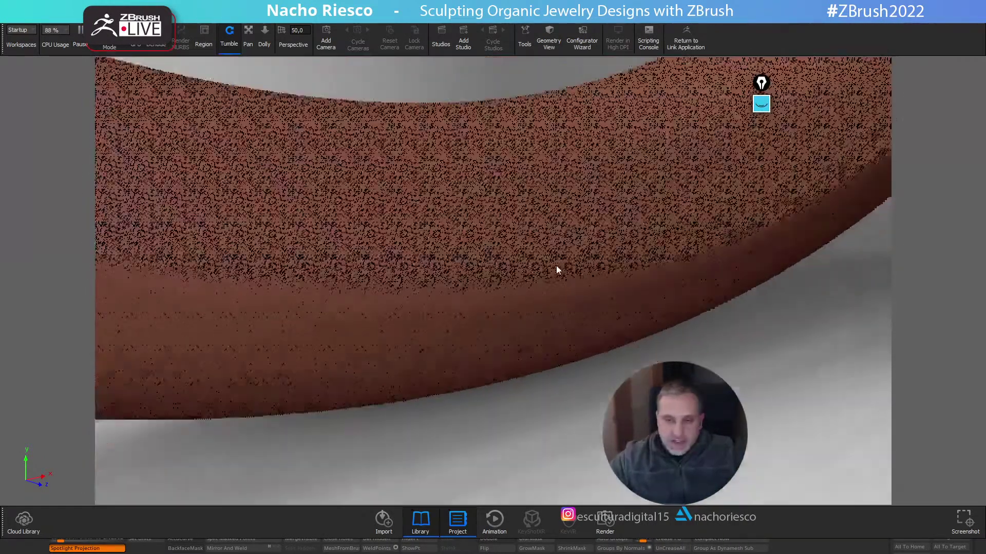
scroll(549, 253, down, 10)
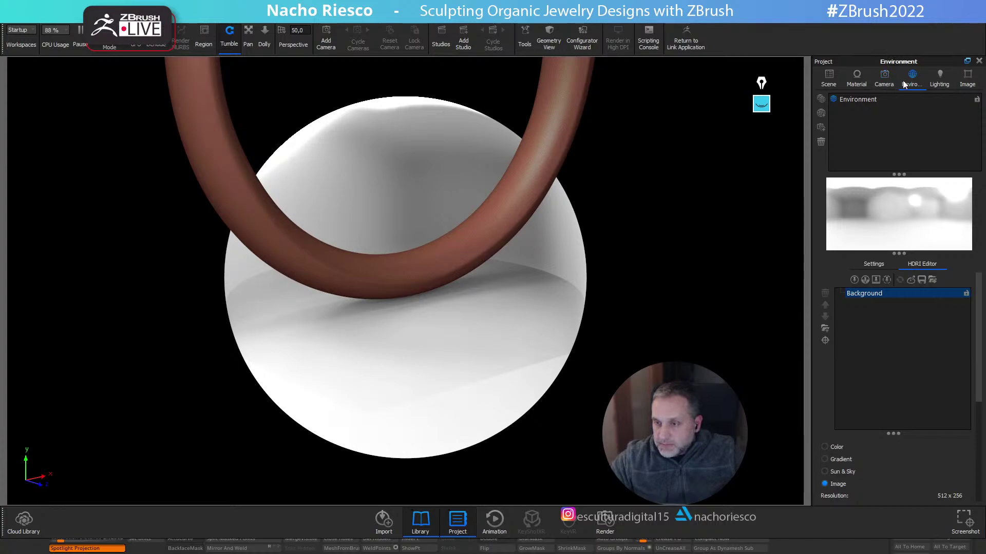
click(885, 264)
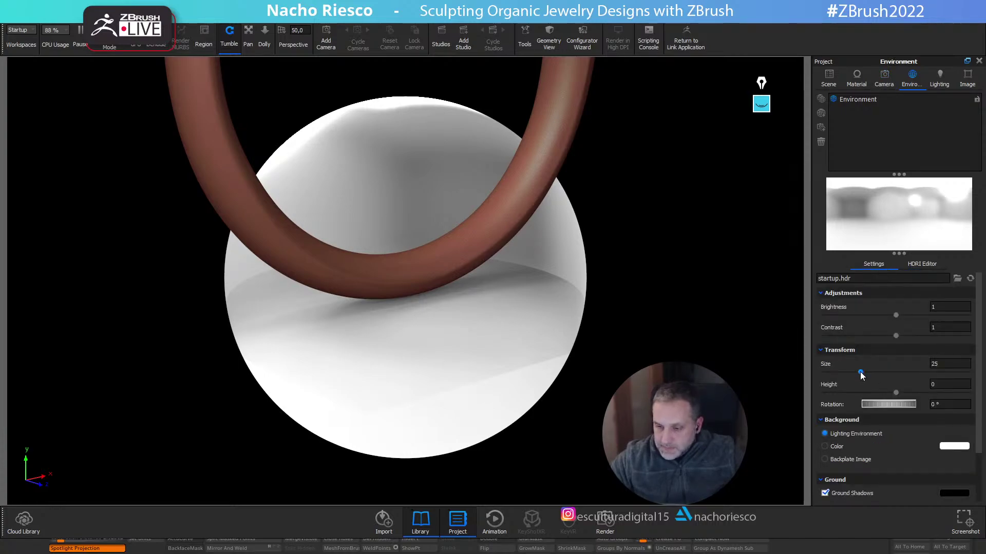
drag(861, 372, 974, 371)
mouse_move(398, 179)
mouse_down()
mouse_move(467, 191)
mouse_move(452, 332)
mouse_move(576, 354)
mouse_move(621, 319)
mouse_move(165, 253)
mouse_move(556, 280)
mouse_move(398, 238)
mouse_move(592, 248)
mouse_move(387, 286)
mouse_up()
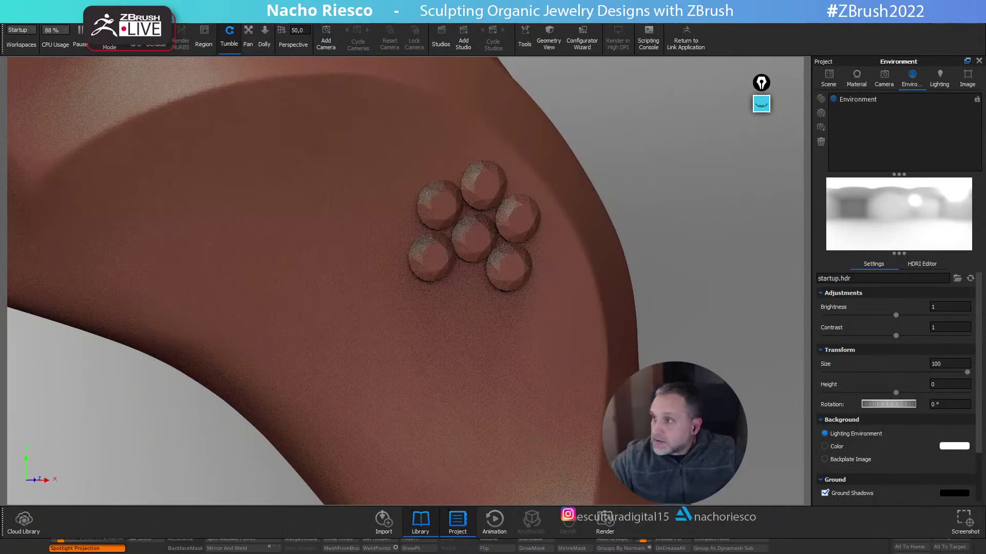
Browse the metal materials in the library and search for GOLD
key(l)
key(space)
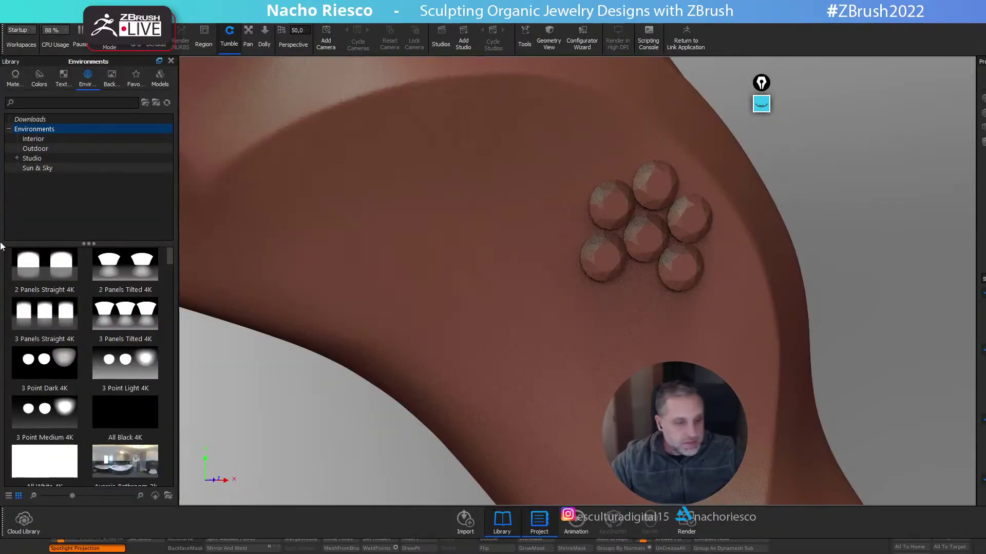
click(16, 77)
click(17, 227)
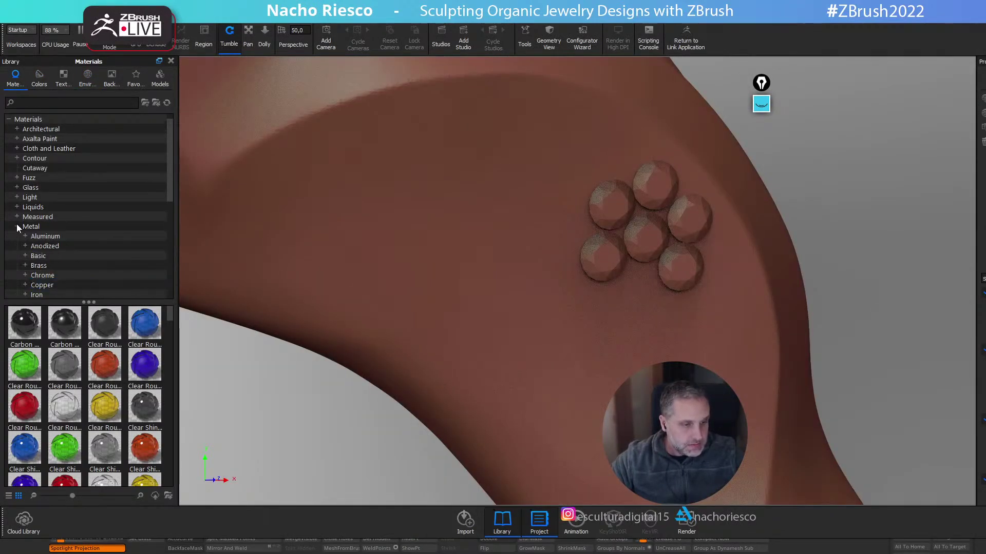
scroll(18, 246, down, 2)
scroll(31, 259, down, 2)
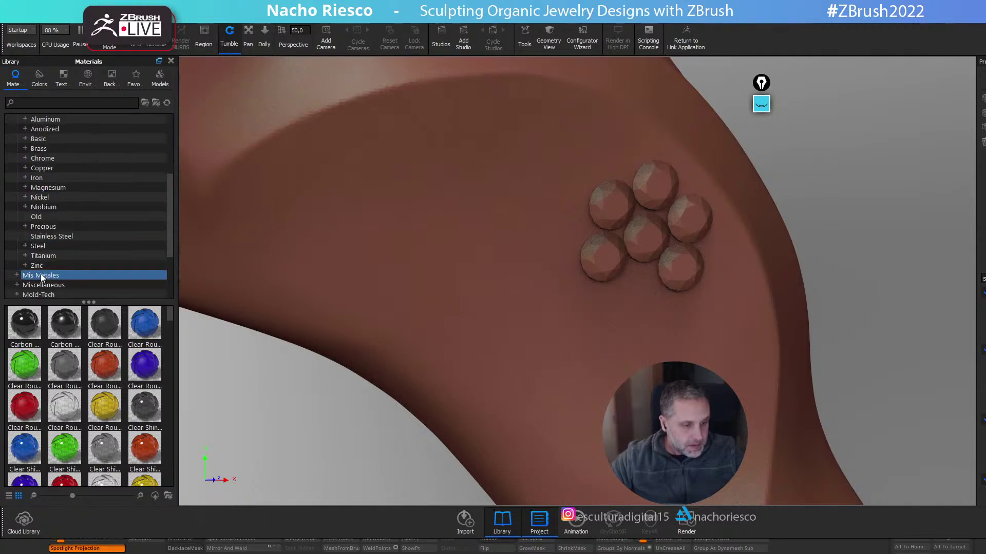
scroll(45, 238, up, 1)
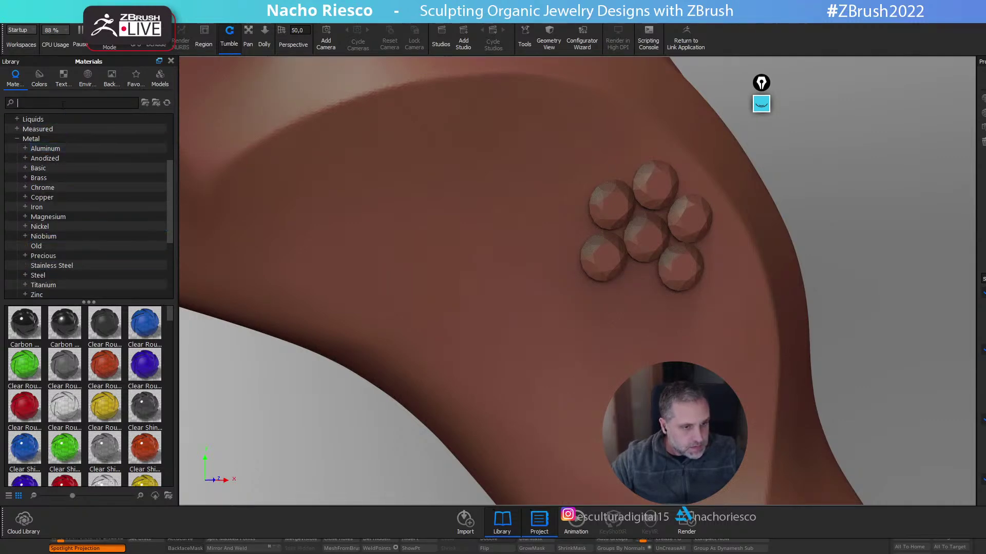
text(GOLD)
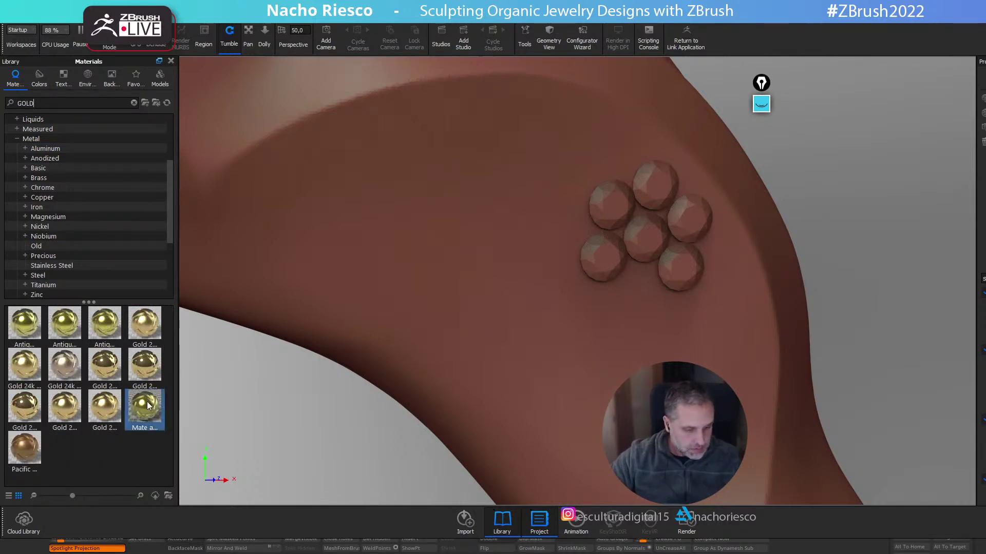
Try to apply the 24k gold materials from the search to the bracelet body
mouse_move(147, 368)
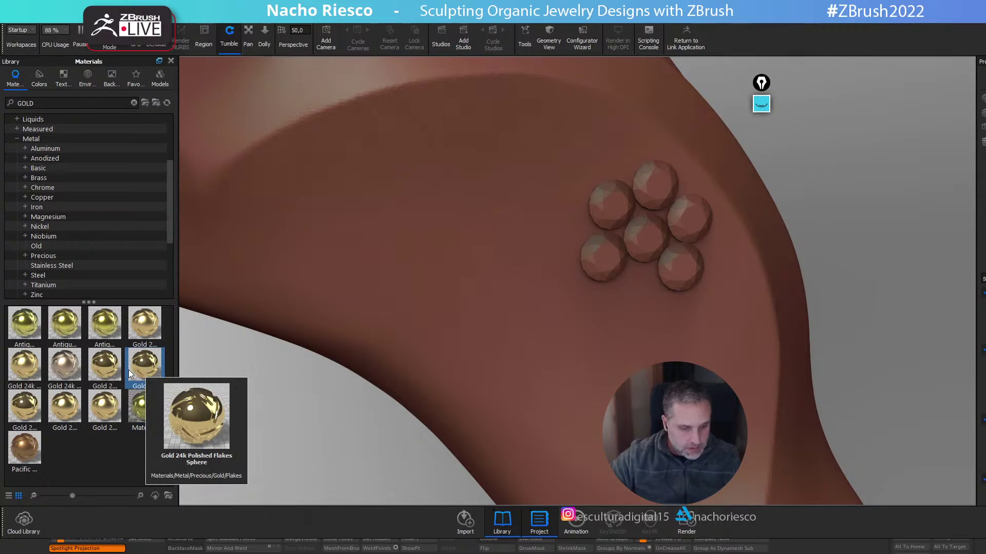
drag(19, 412, 461, 337)
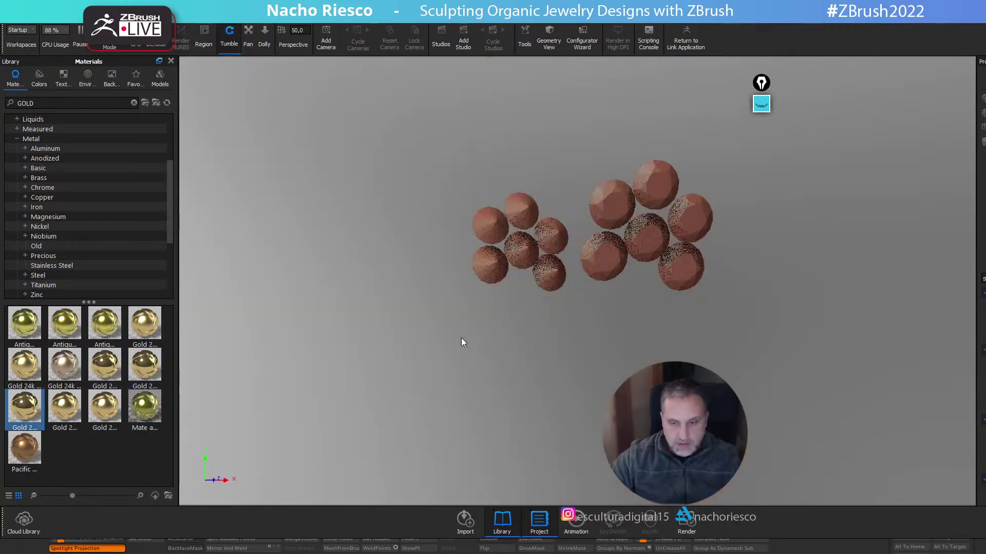
drag(25, 368, 269, 158)
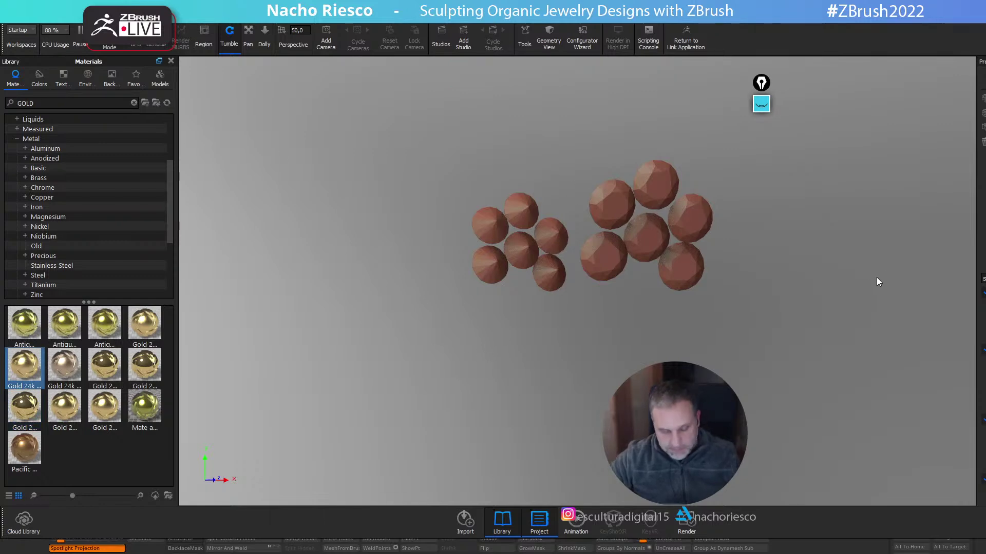
drag(881, 297, 827, 243)
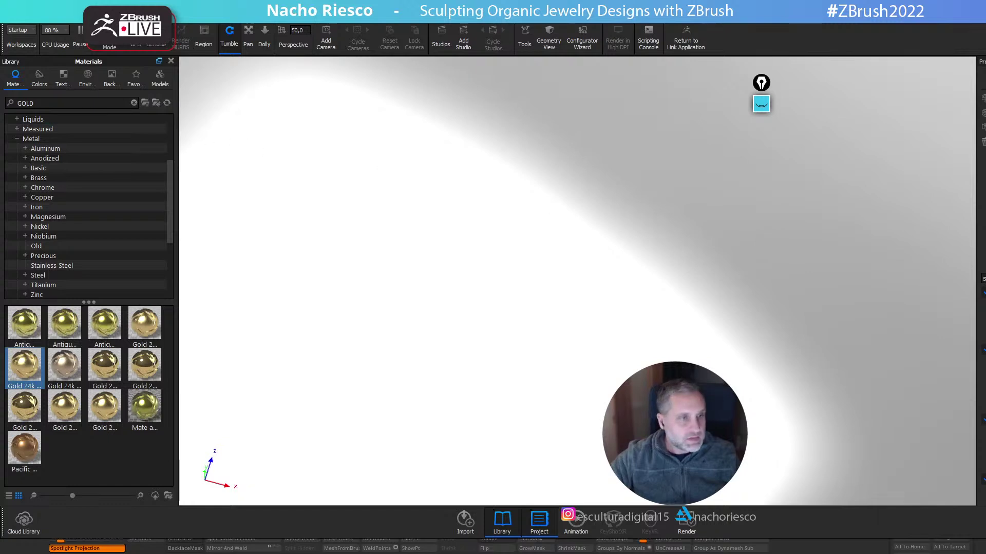
Set the scene units to centimeters, scaling the scene
click(22, 23)
mouse_move(81, 83)
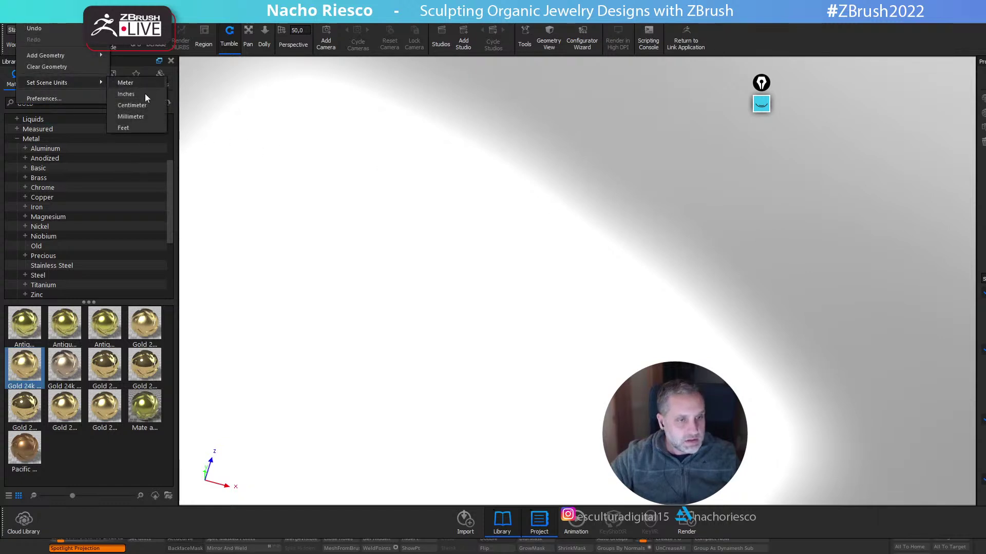
click(131, 106)
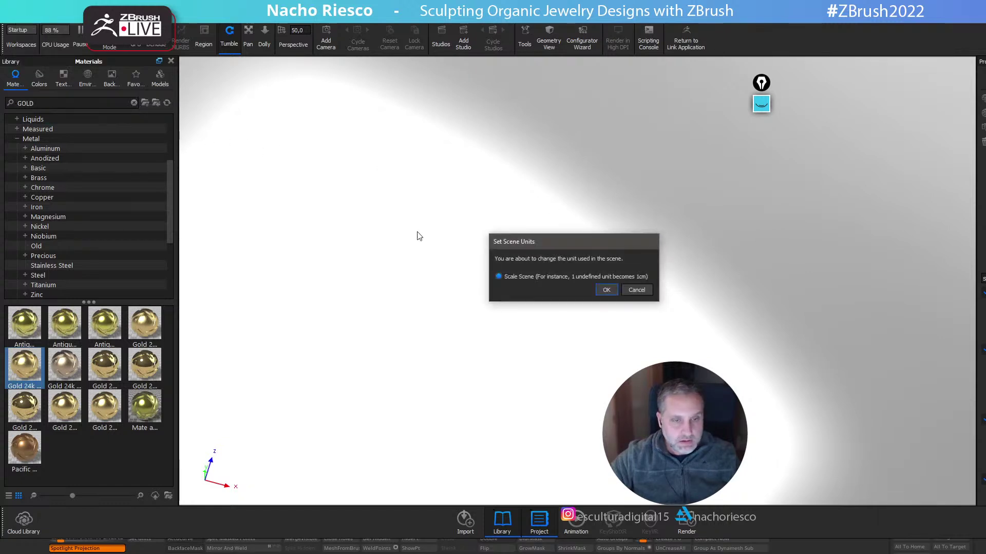
click(609, 291)
click(545, 280)
Close the KeyShot session and discard its changes
key(alt+Tab)
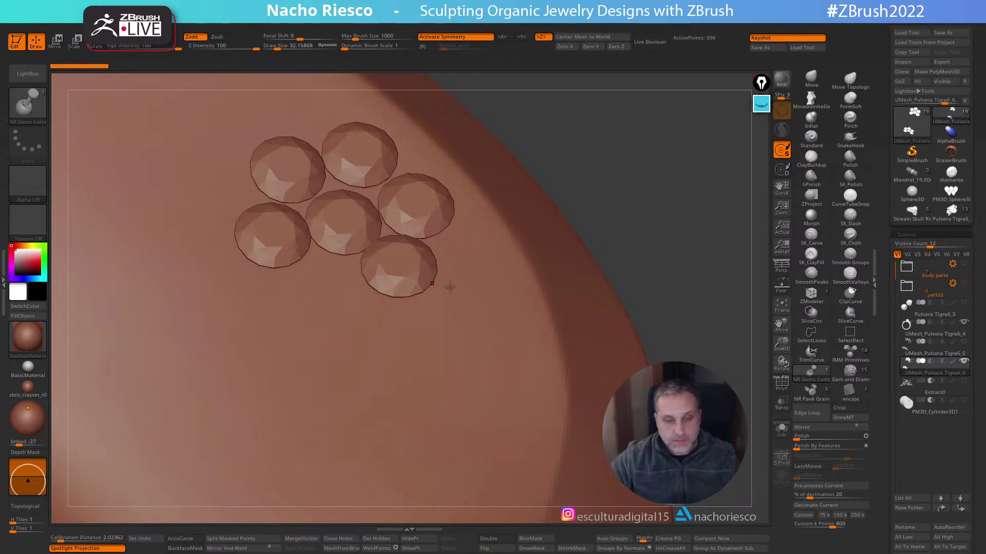
key(alt+Tab)
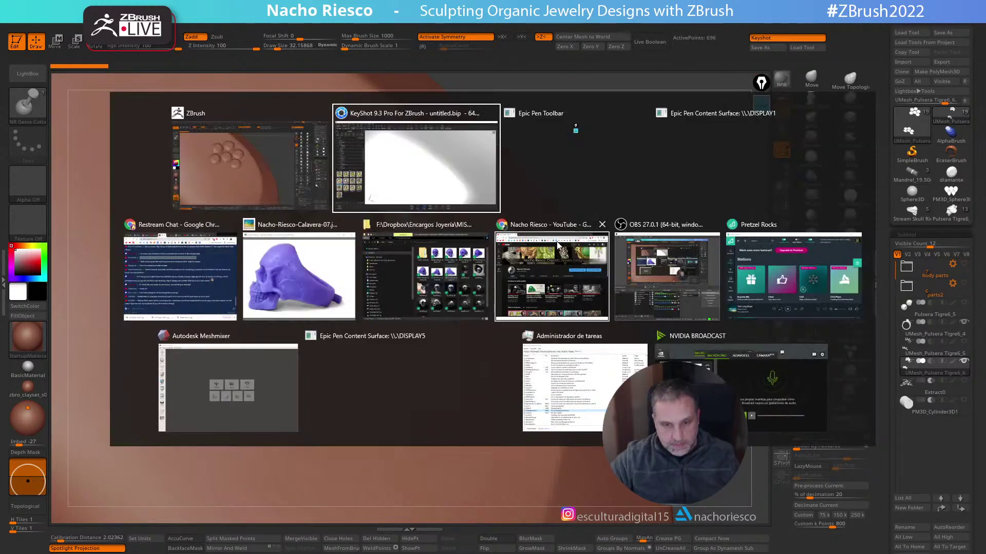
key(alt+F4)
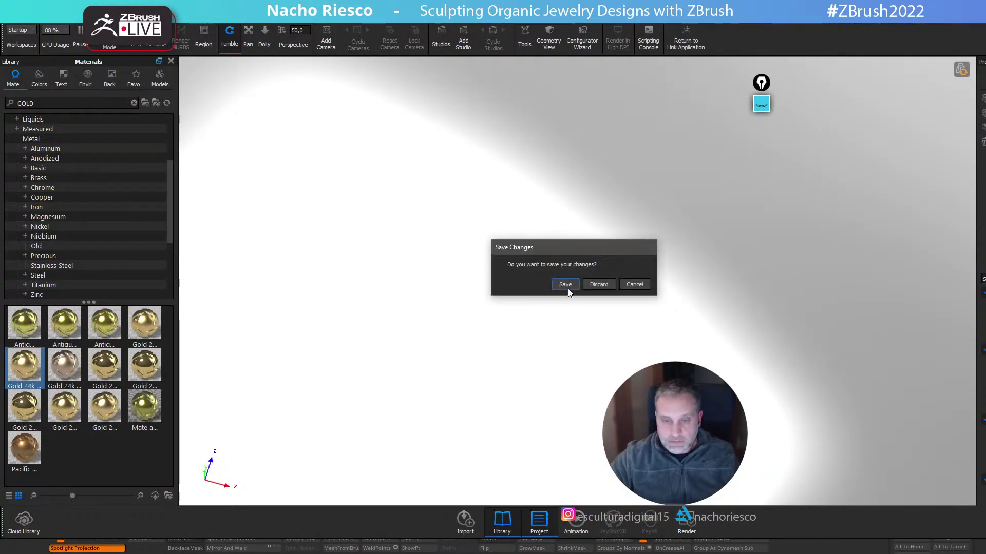
click(594, 285)
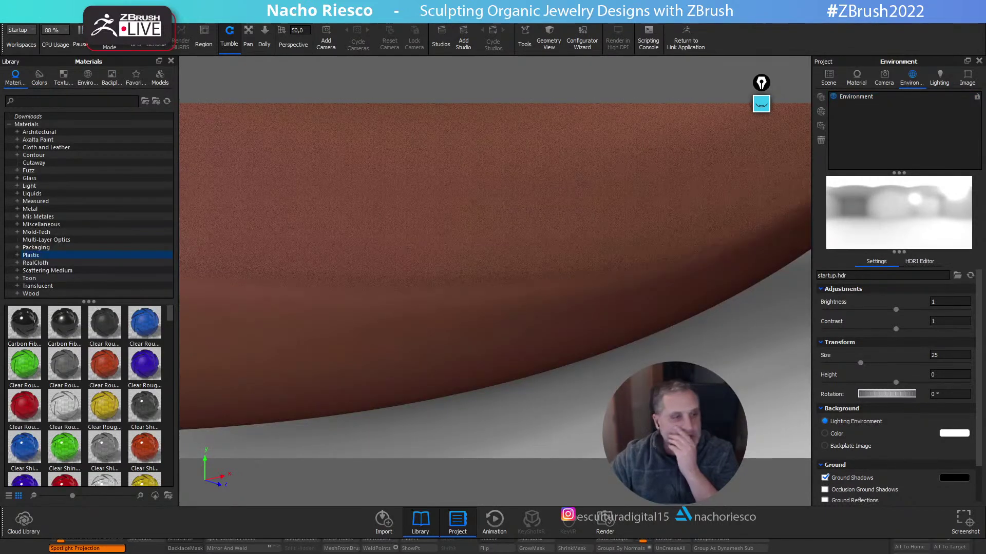
Convert the newly imported scene to centimeters with scene scaling, and enlarge the lighting environment to 9680 cm
click(25, 23)
mouse_move(84, 82)
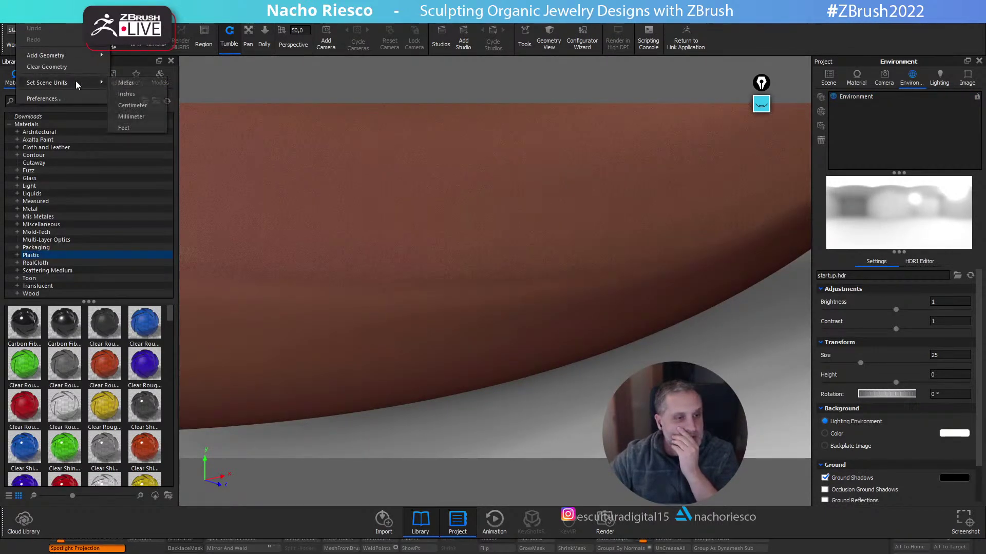
click(133, 106)
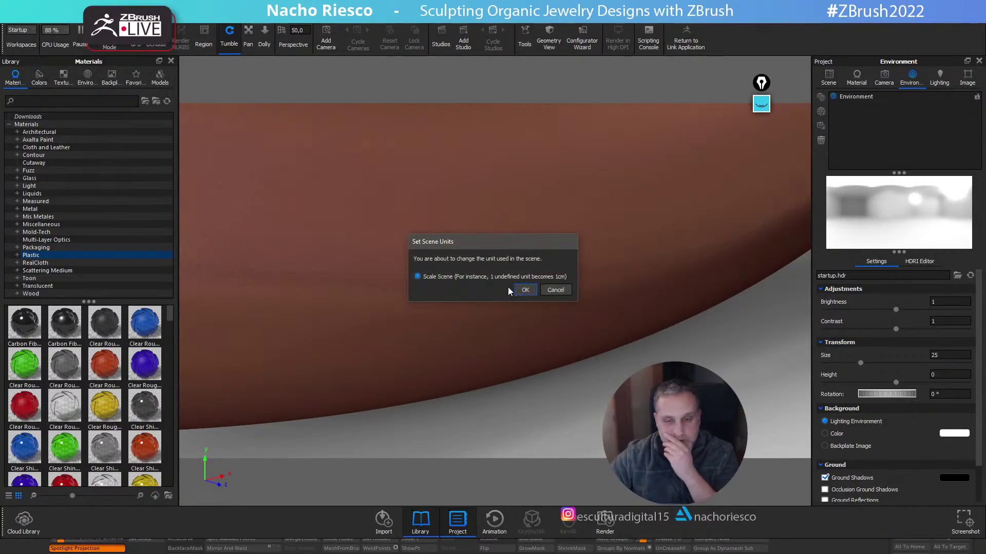
click(530, 293)
click(538, 280)
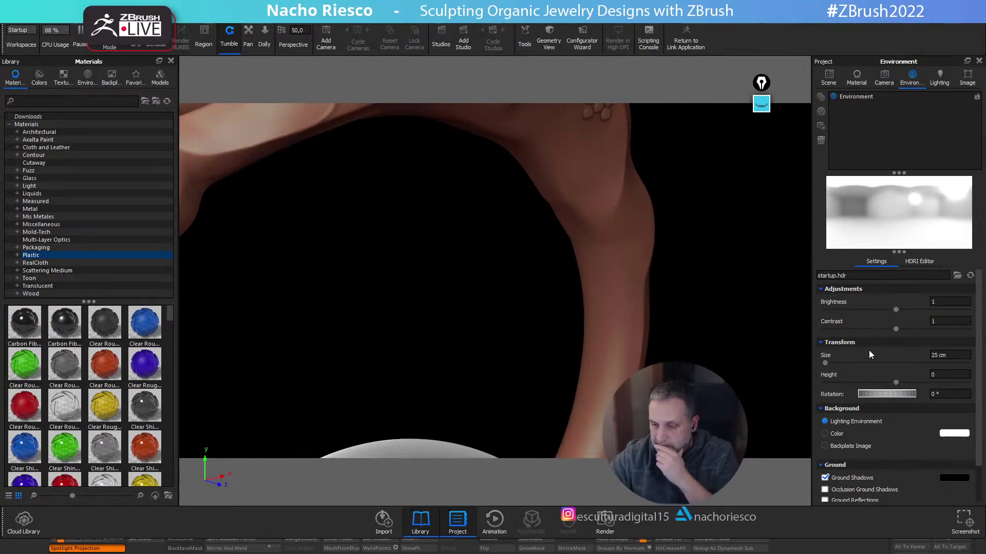
drag(835, 363, 963, 363)
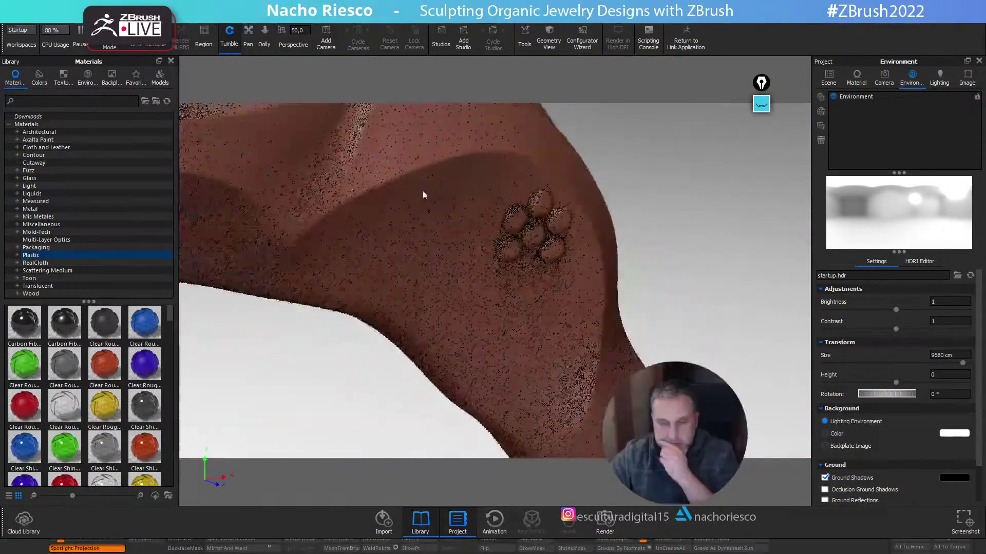
Apply a metal material to the bracelet body, trying aluminum first and settling on yellow anodized metal
click(29, 209)
click(28, 329)
drag(28, 329, 523, 328)
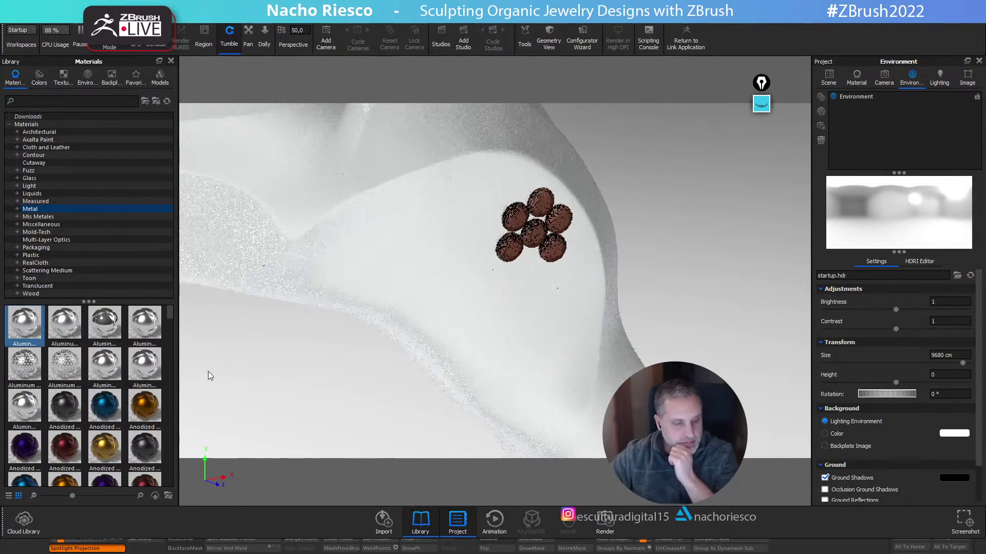
scroll(149, 390, down, 5)
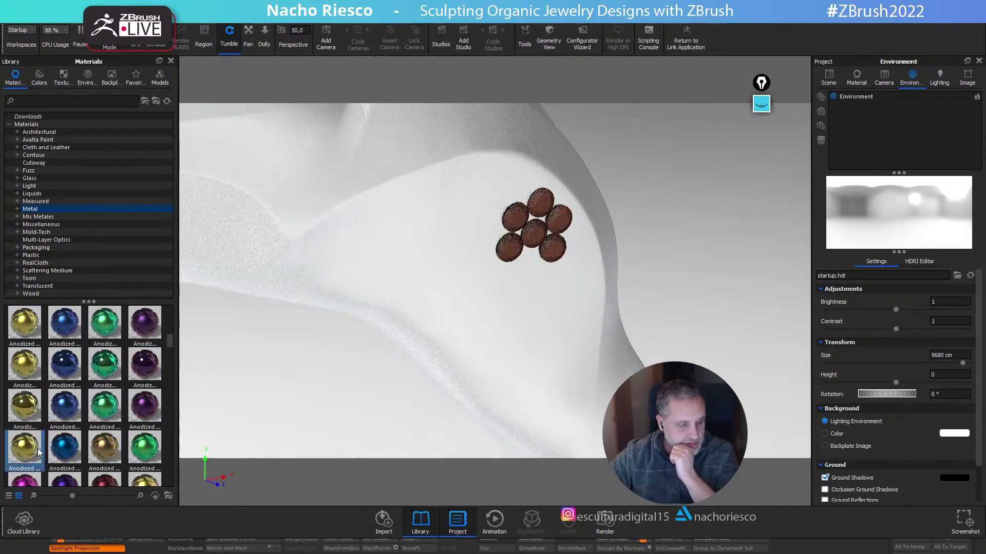
drag(24, 365, 436, 338)
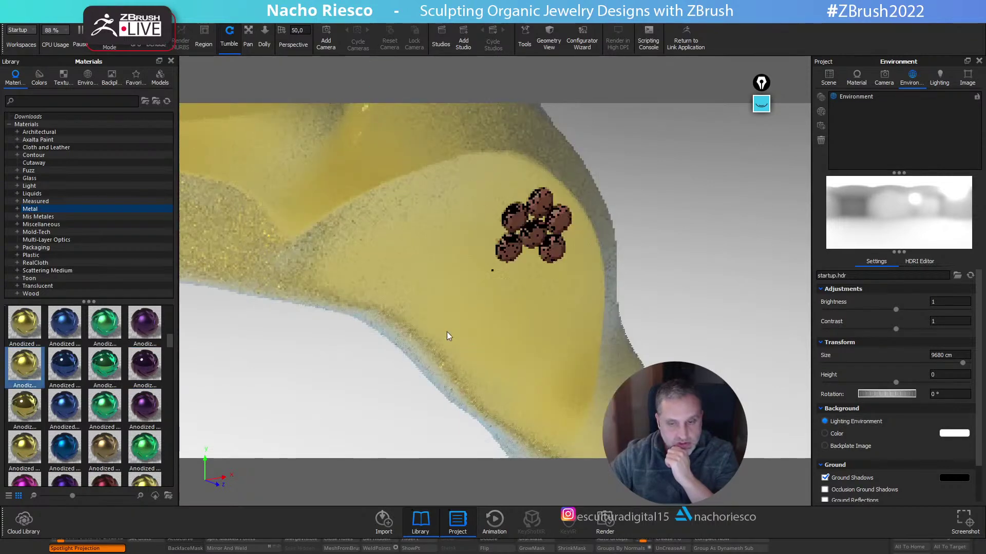
drag(666, 268, 649, 257)
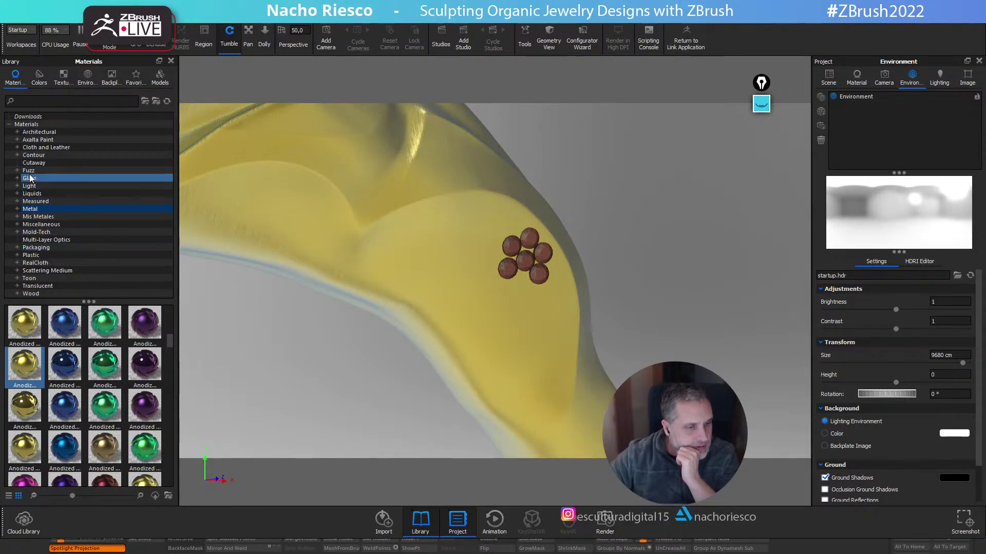
Search the materials for GEM, apply Gem Stone Diamond to the cluster of six gems, and open that material's properties
text(GEM)
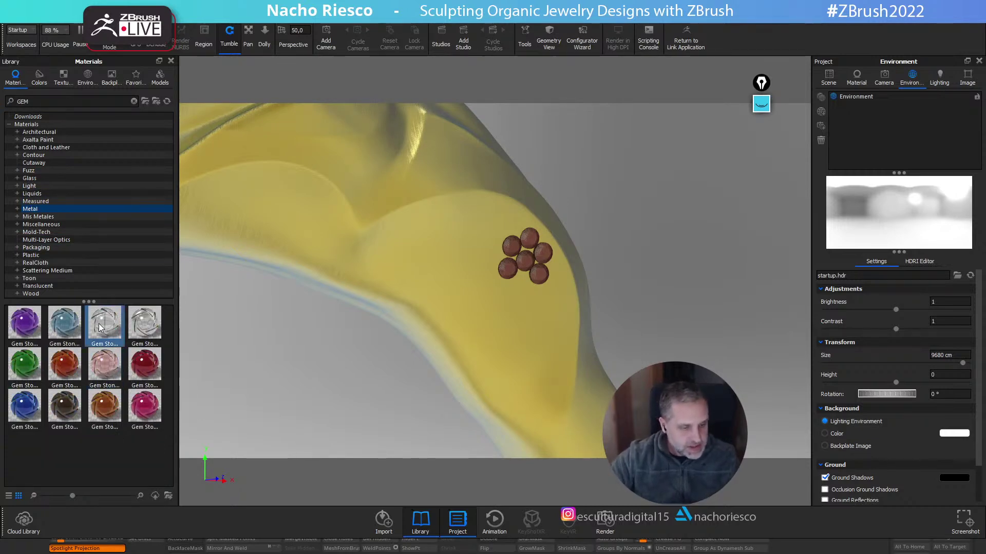
mouse_move(101, 329)
mouse_move(138, 325)
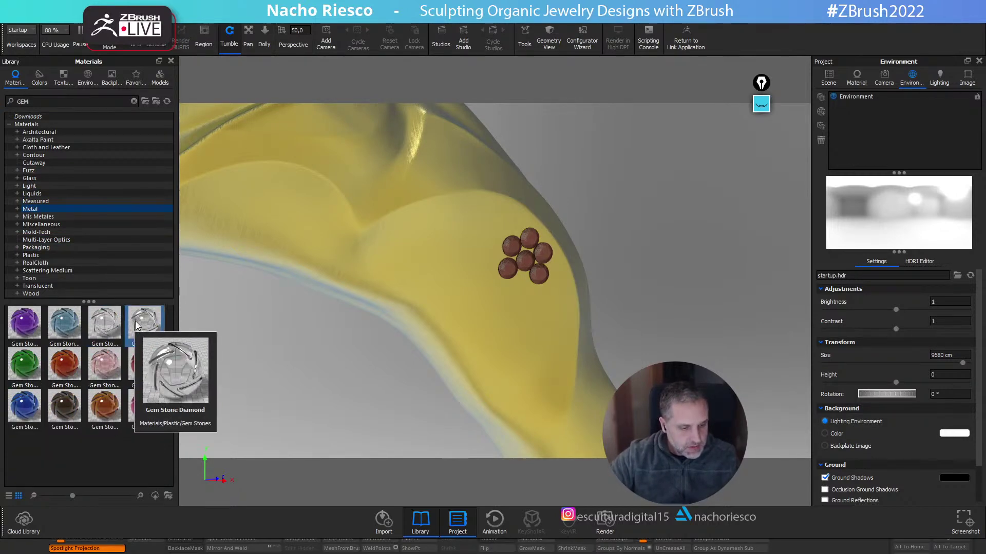
drag(141, 328, 537, 273)
scroll(537, 276, up, 5)
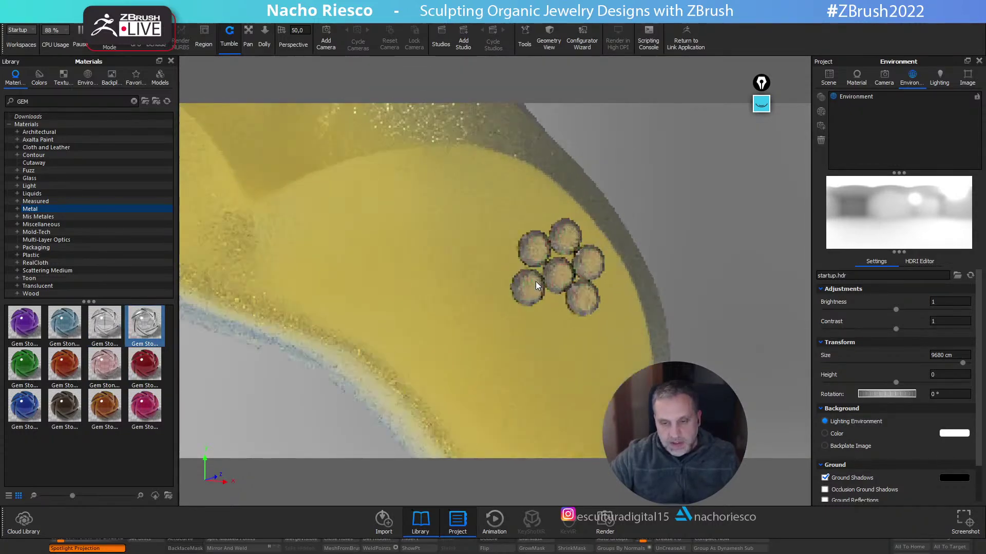
double_click(584, 278)
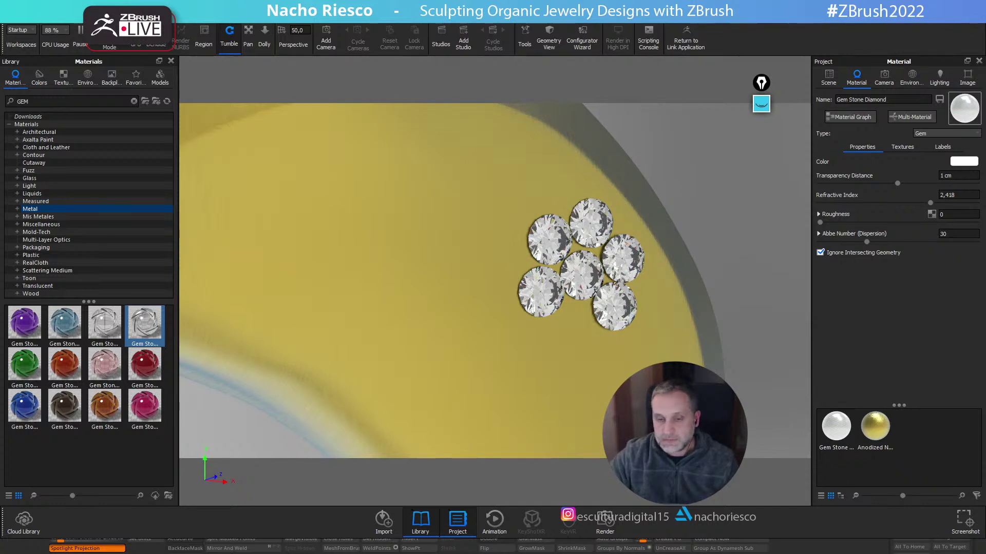
Close KeyShot, discard the scene changes, and return to the gem cluster in ZBrush
click(976, 6)
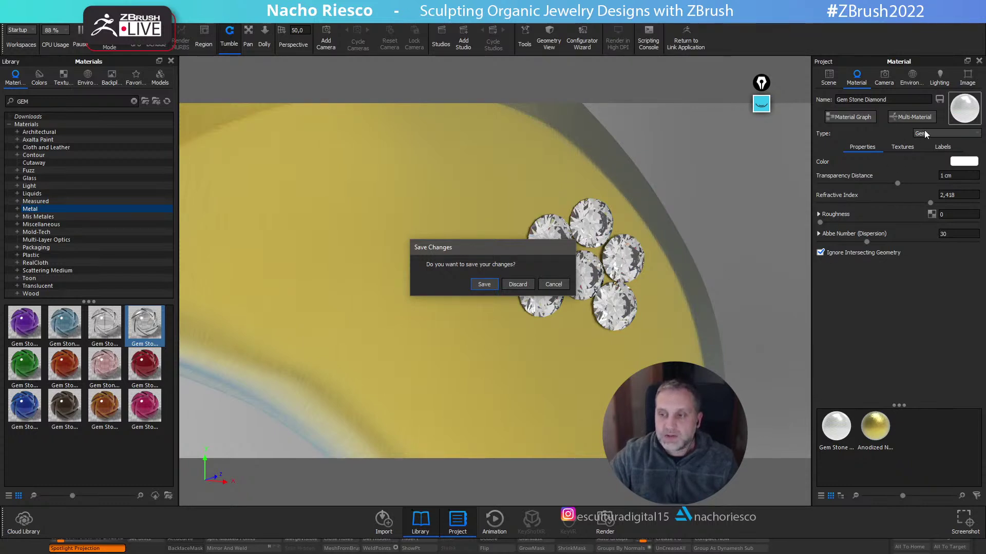
click(517, 284)
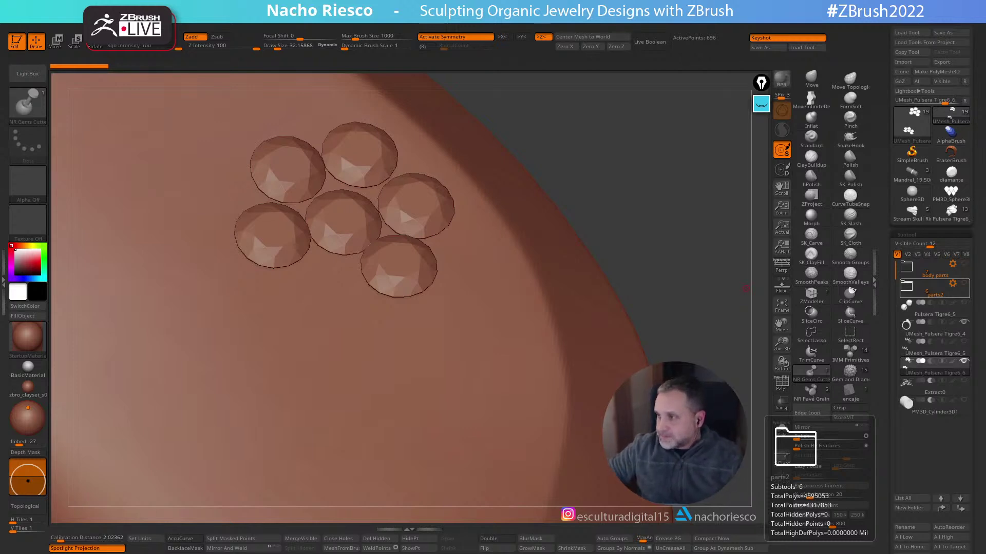
drag(629, 262, 676, 197)
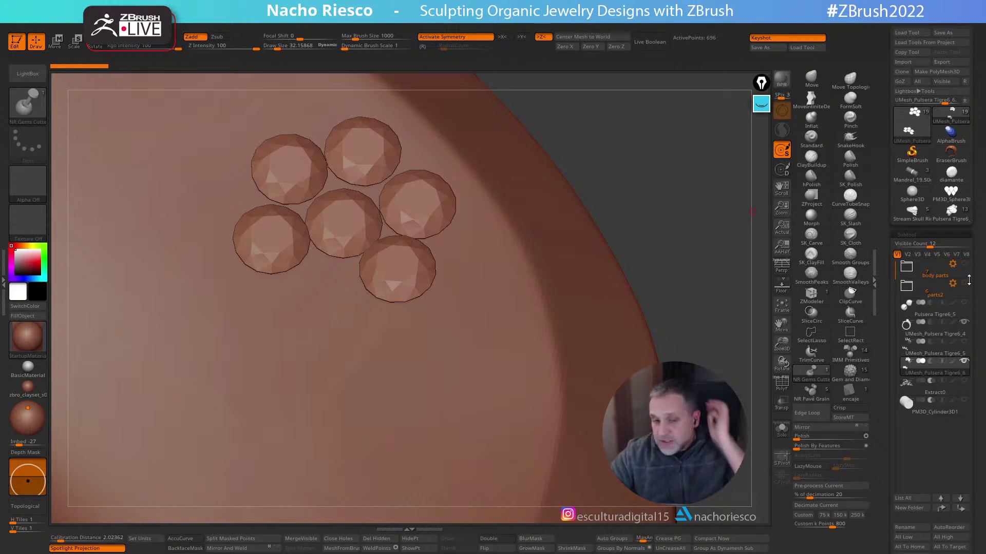
Display the head-shaped camera orientation gizmo with axis arrows in the canvas
drag(752, 211, 631, 268)
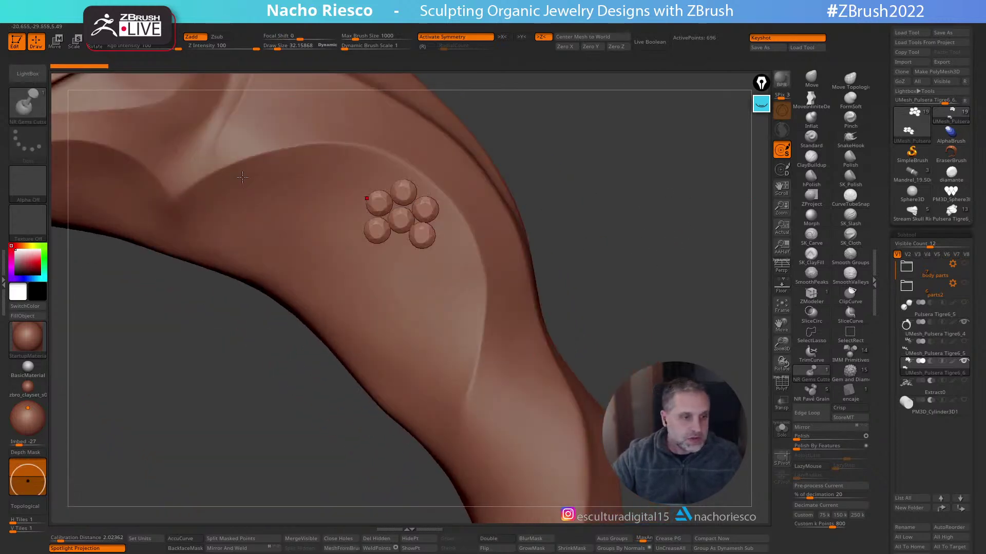
drag(545, 192, 610, 228)
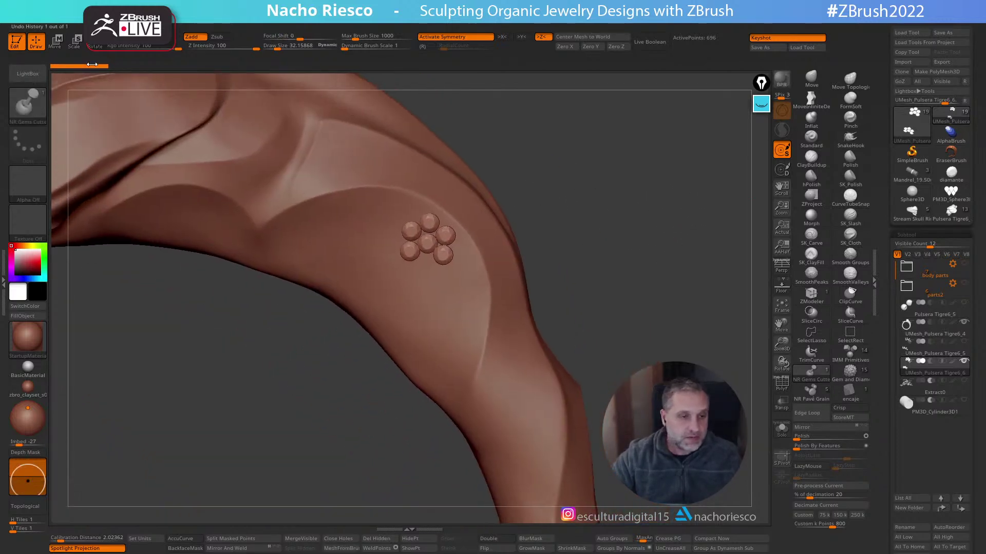
drag(680, 145, 734, 96)
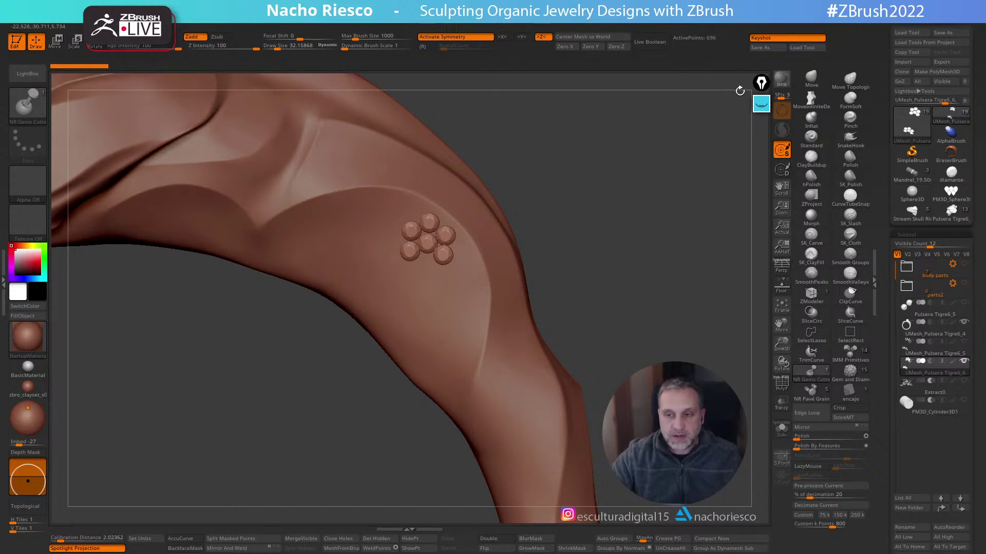
click(387, 25)
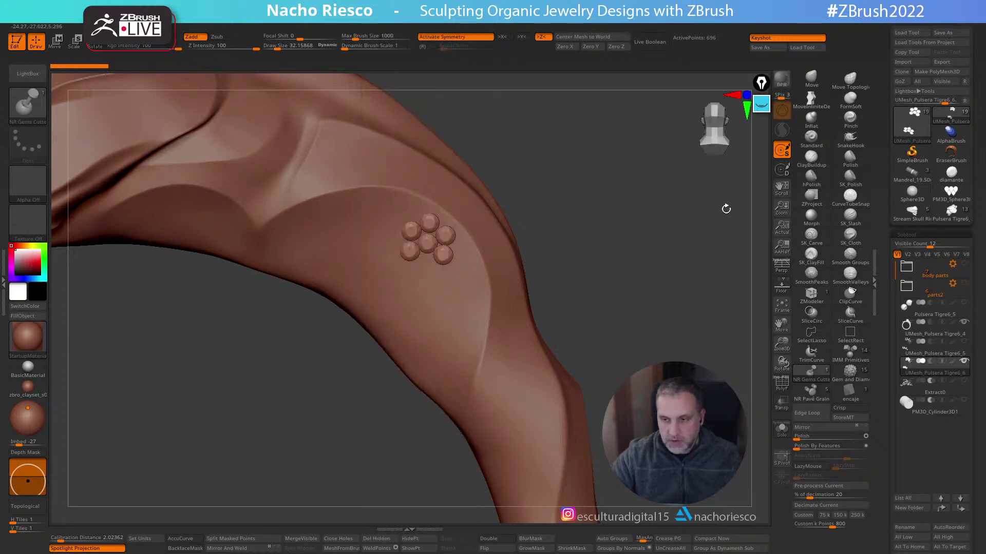
Use the orientation gizmo to snap the view to the bracelet's side, then compare its tiger-face end and its back
click(747, 93)
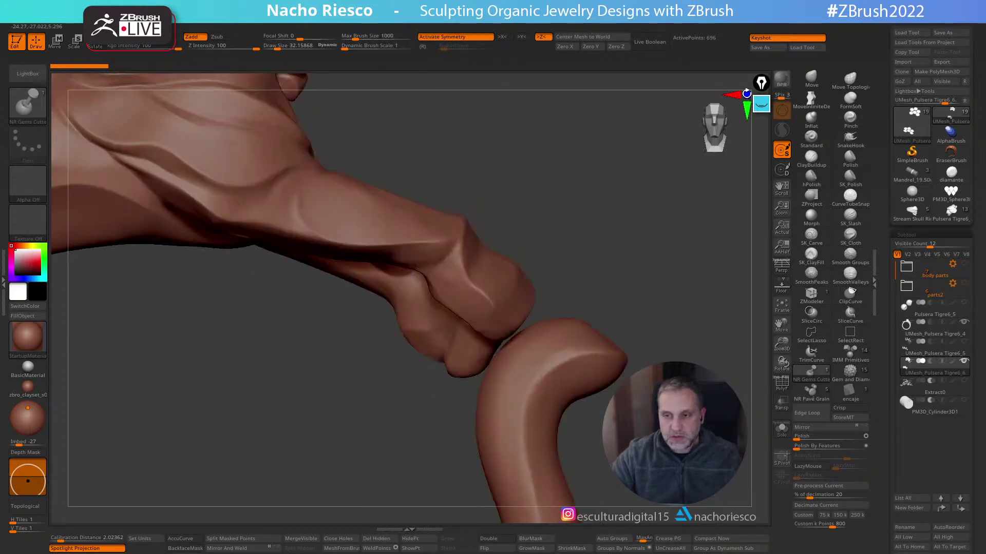
alt+drag(702, 204, 666, 144)
alt+drag(539, 321, 737, 310)
shift+drag(608, 304, 550, 307)
alt+drag(535, 261, 698, 260)
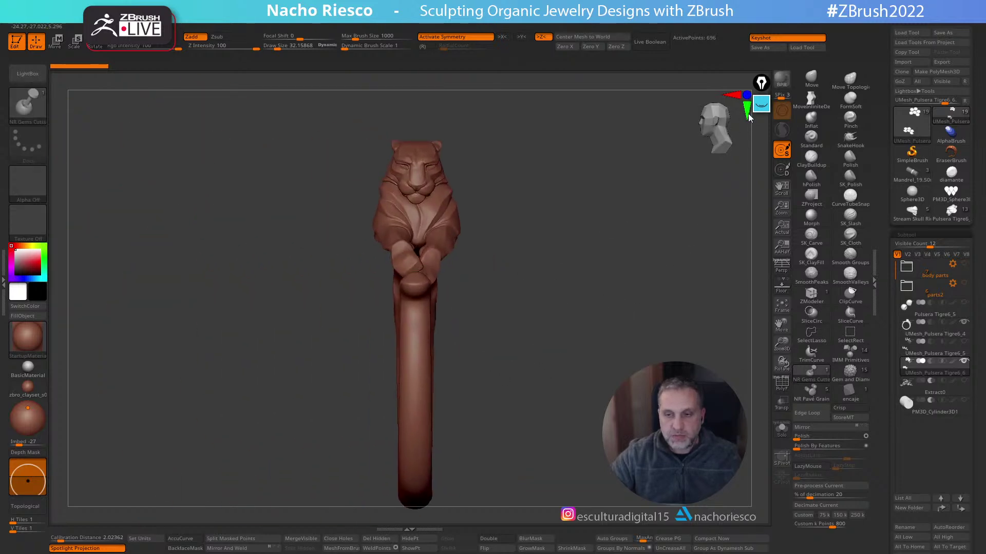
click(739, 95)
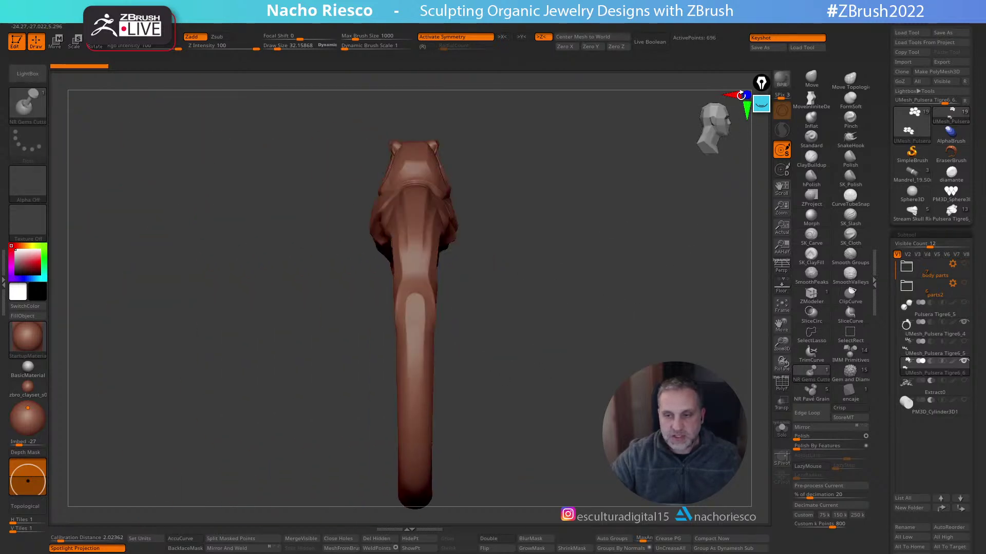
click(739, 96)
click(737, 95)
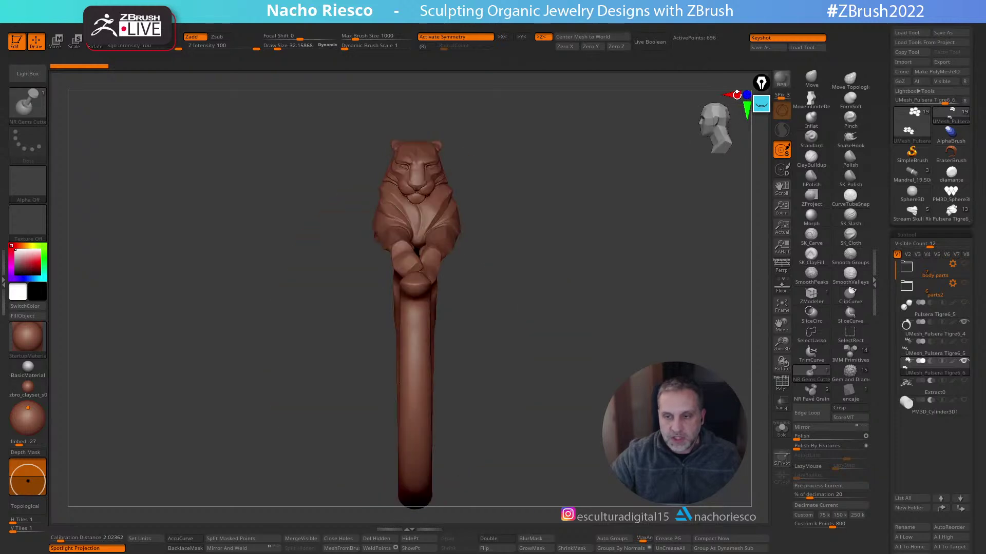
click(737, 95)
click(736, 95)
click(736, 95)
click(735, 96)
click(735, 95)
click(735, 95)
click(734, 96)
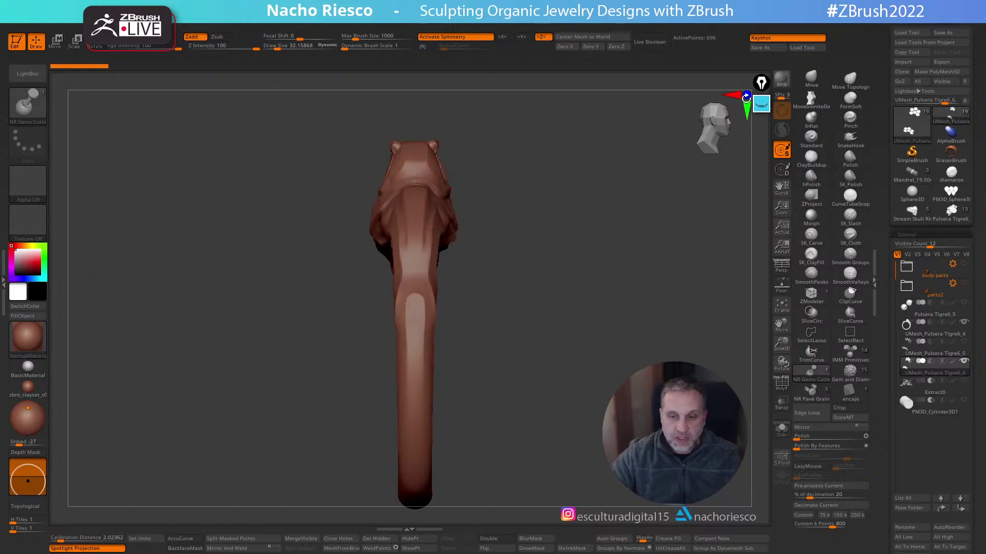
Use the orientation gizmo to compare both side profiles of the bracelet, including the gem cluster on the haunch
click(748, 95)
click(747, 95)
click(747, 95)
click(747, 95)
click(746, 95)
click(746, 94)
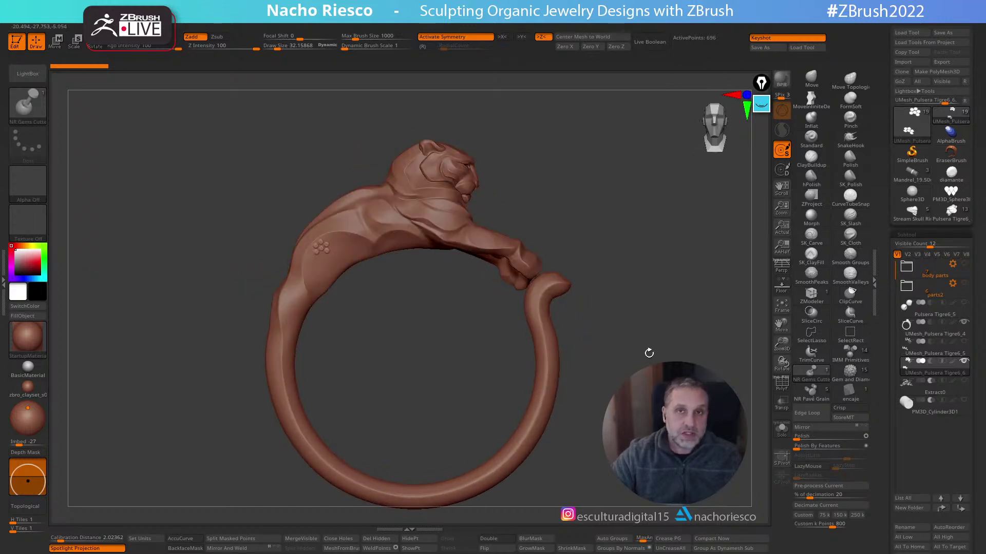
drag(649, 352, 700, 187)
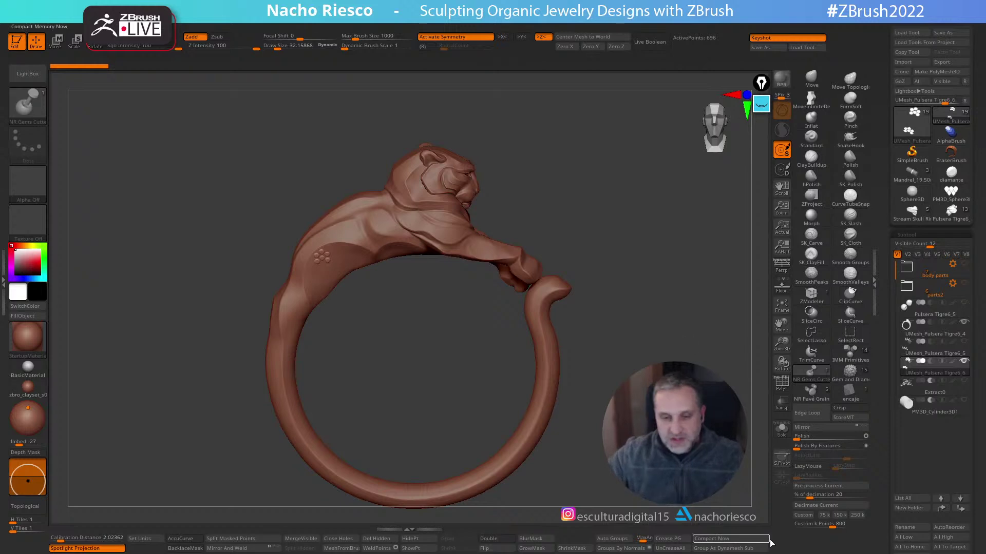
mouse_move(935, 268)
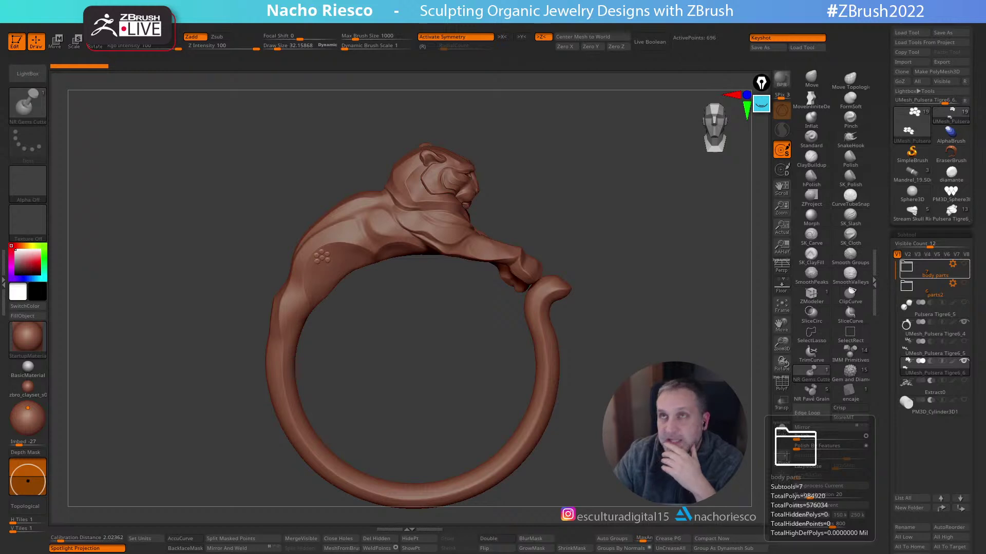
drag(654, 284, 559, 365)
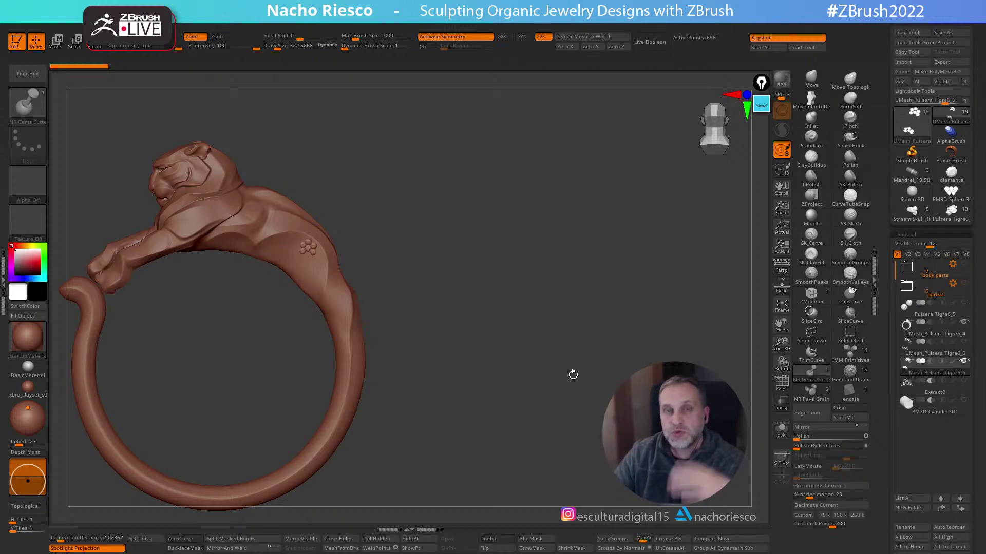
mouse_move(565, 257)
mouse_down()
mouse_move(574, 276)
mouse_move(558, 234)
mouse_move(548, 238)
mouse_move(549, 257)
mouse_move(592, 294)
mouse_move(713, 271)
mouse_up()
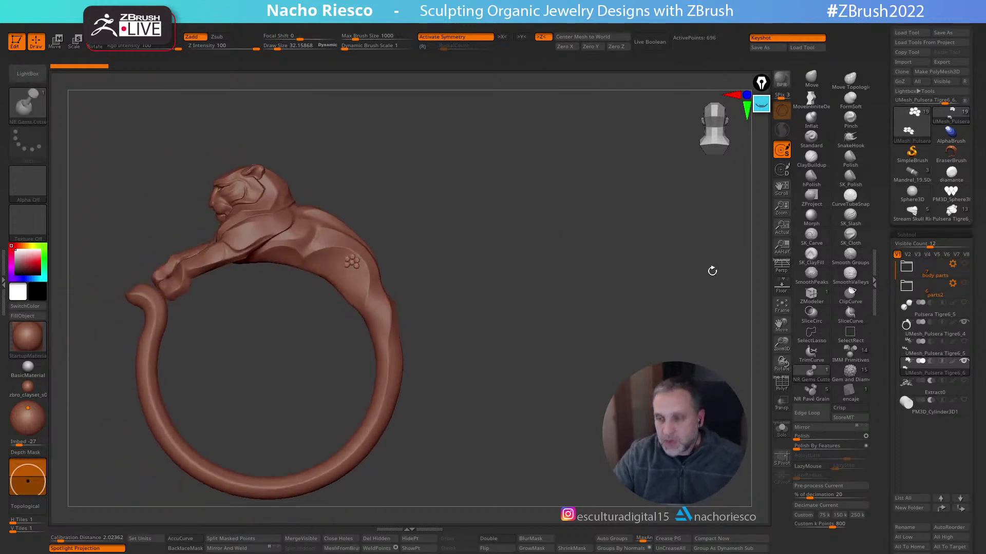
Check the other Pulsera Tigre6 tool, return to the bracelet with the gem cluster, and show its PM3D_Cylinder3D1 subtool
click(959, 219)
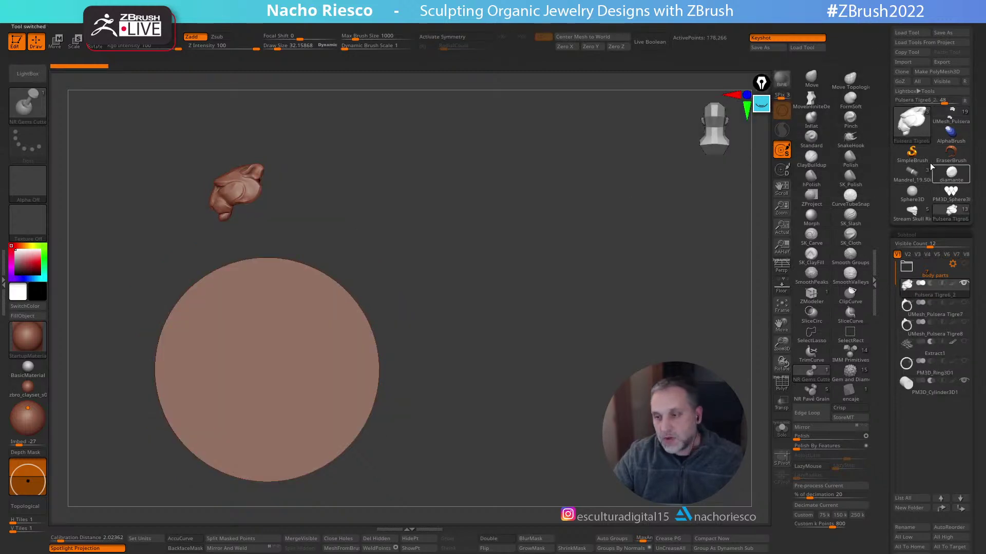
click(951, 118)
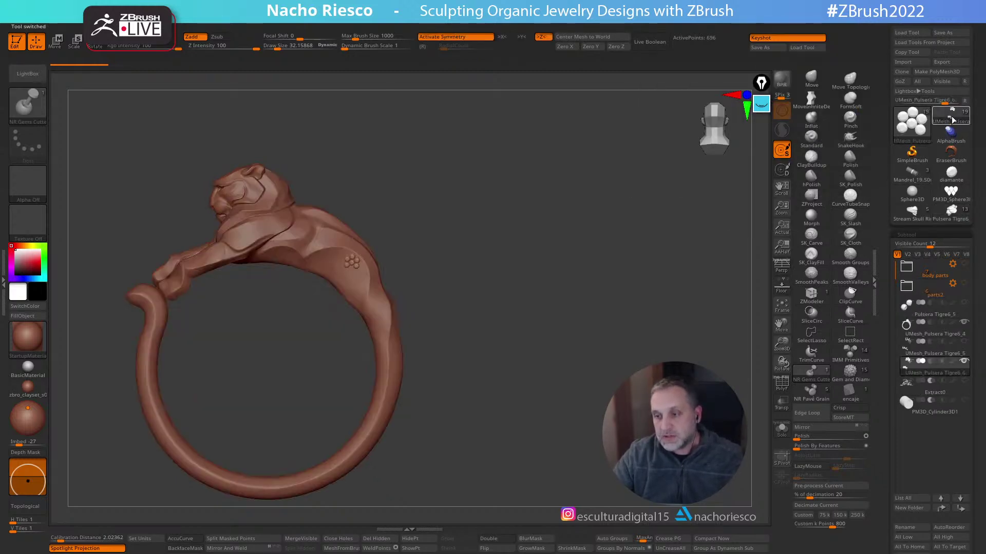
alt+drag(589, 305, 697, 349)
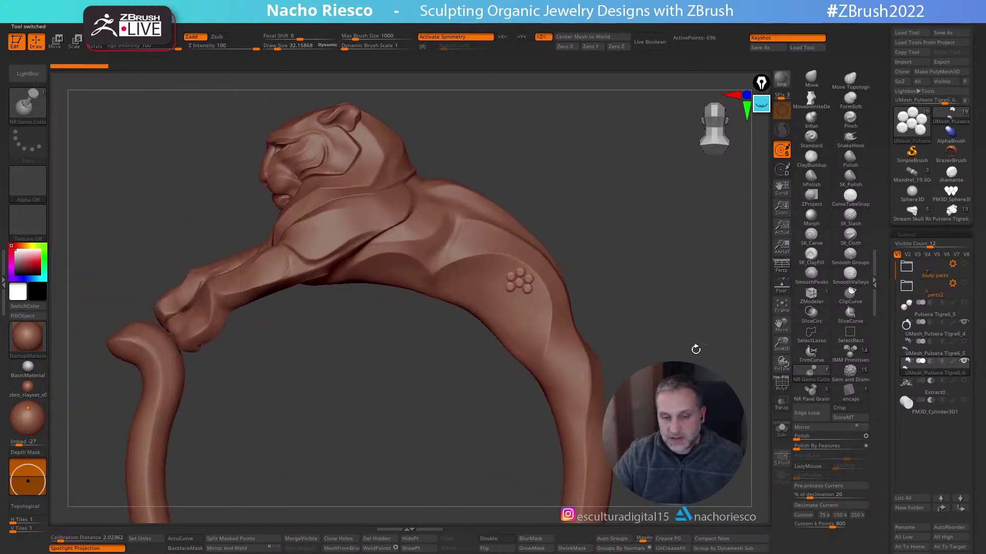
click(965, 401)
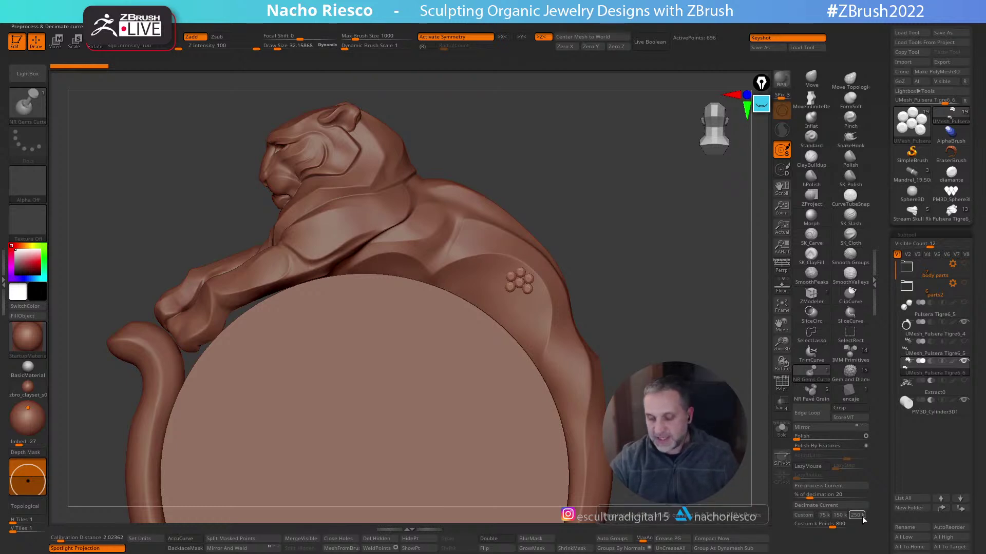
Review the IMM Draw Size, 3D Print Hub and Decimation Master plugins, including the decimation presets
click(573, 26)
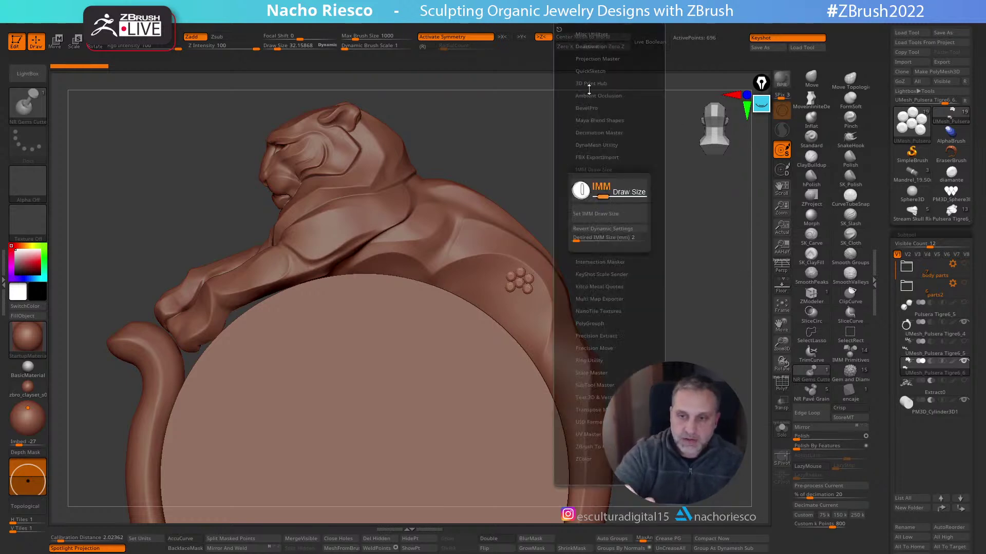
click(616, 169)
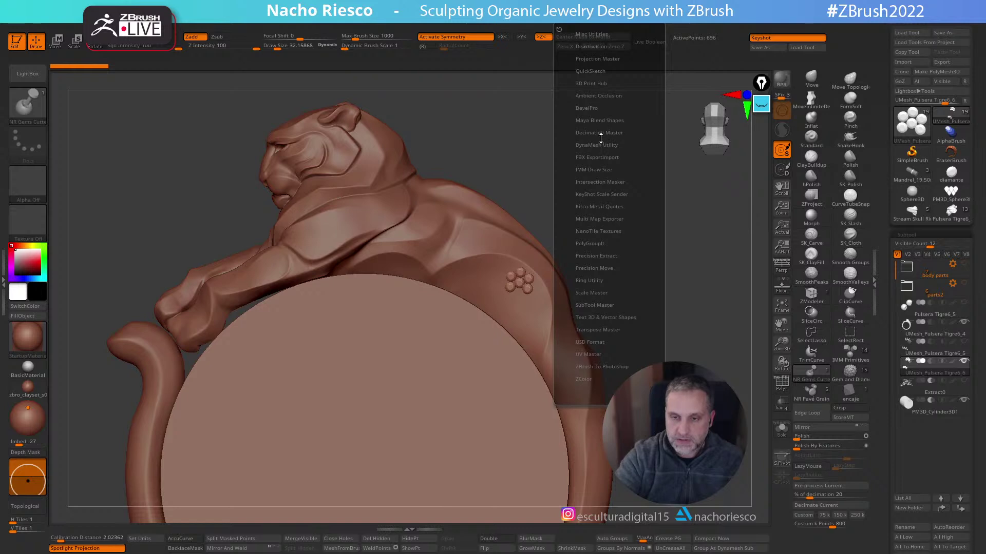
click(593, 83)
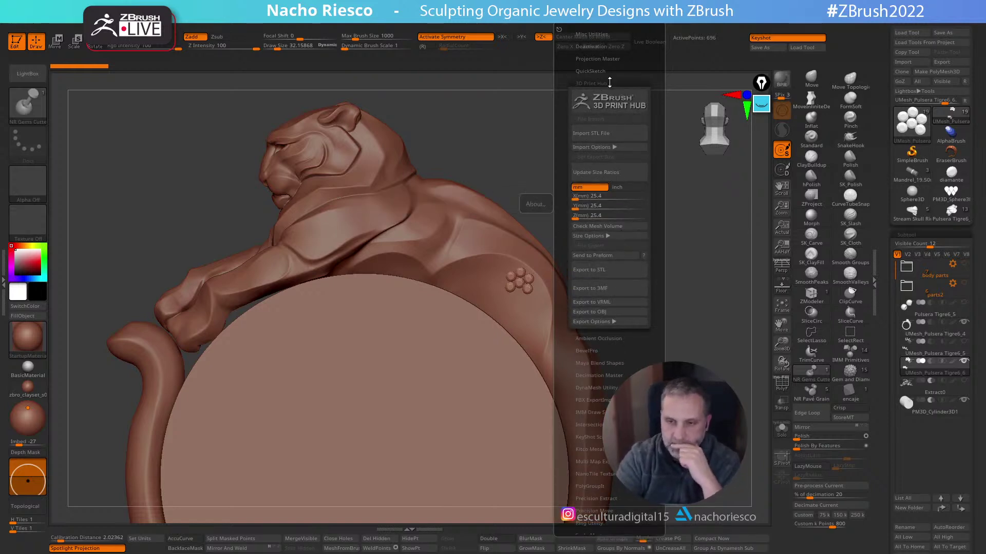
click(609, 102)
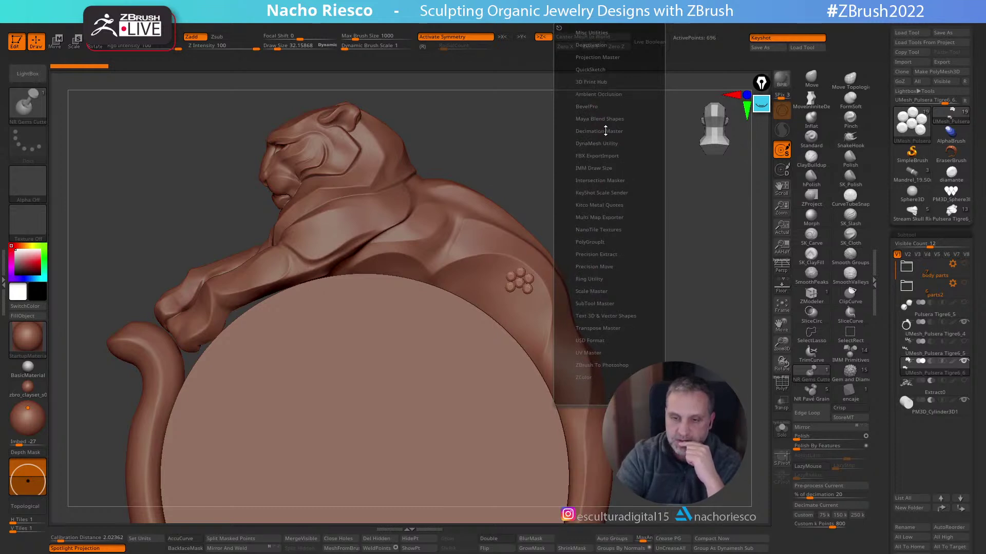
click(599, 132)
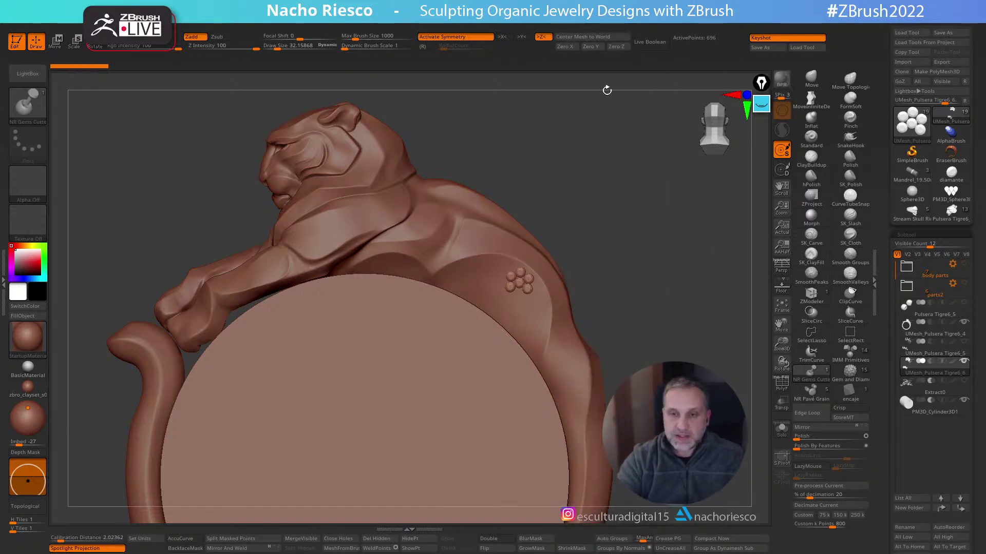
click(572, 25)
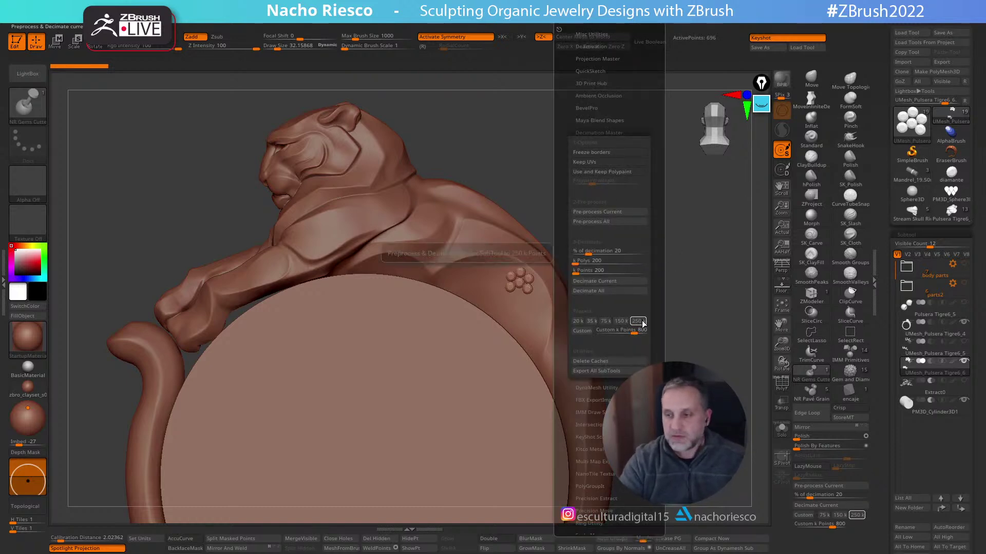
Select the main bracelet subtool, enable Live Boolean, and show the Extract0 subtool to preview the stripe cuts
click(936, 380)
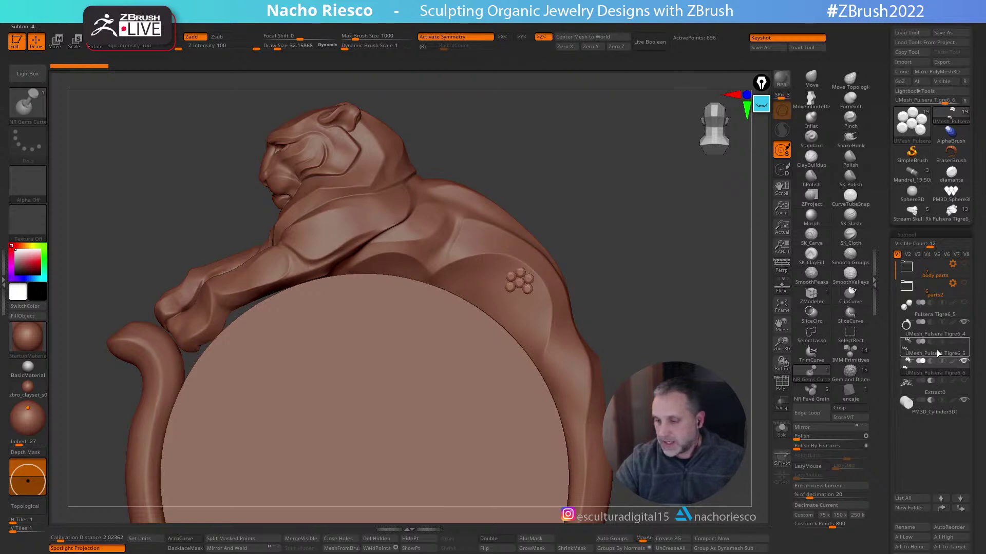
click(930, 324)
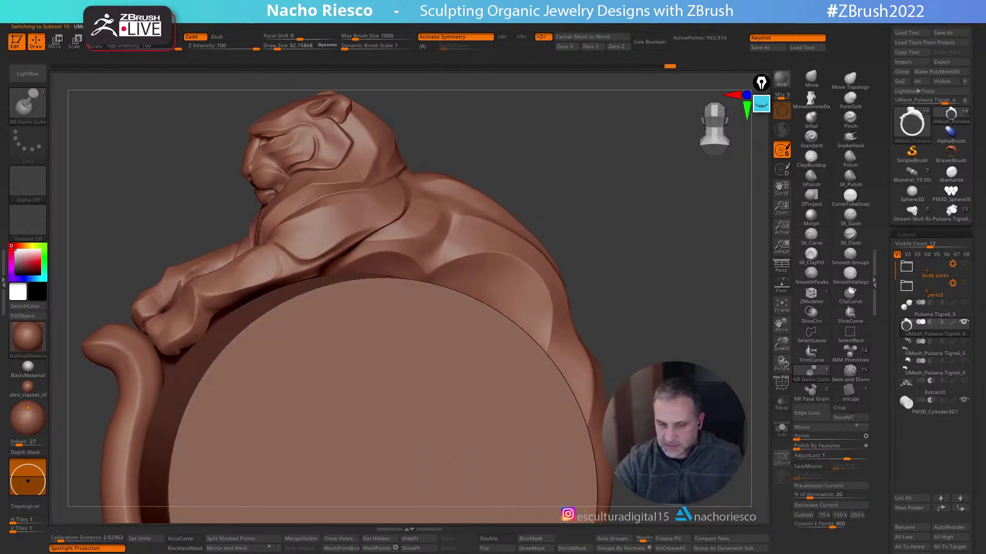
click(650, 41)
mouse_move(965, 386)
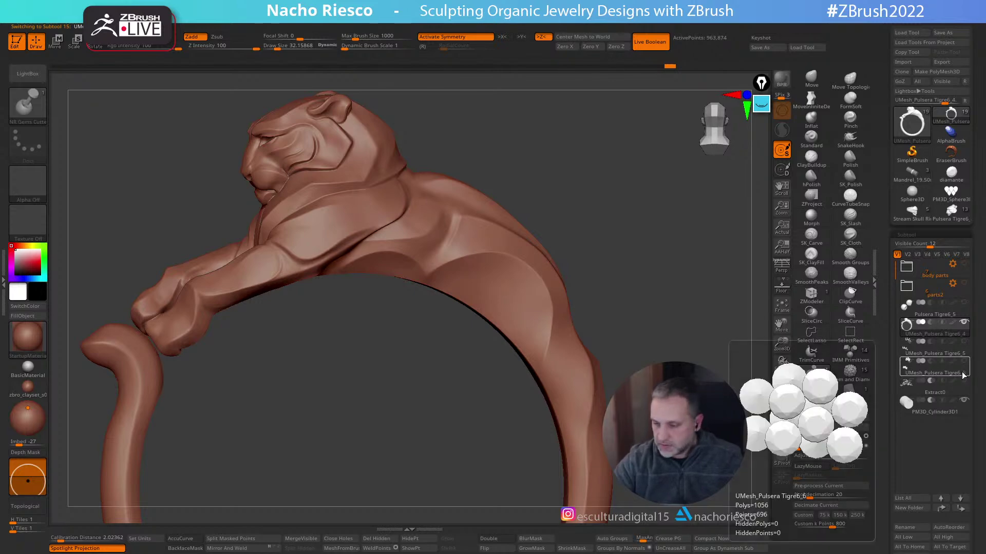
click(965, 380)
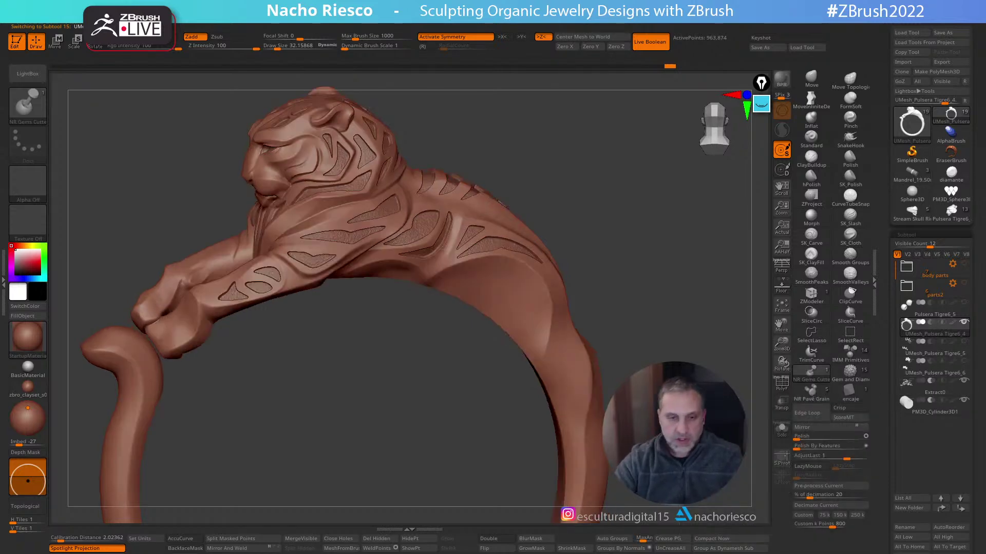
Make a boolean mesh from the bracelet and its visible subtractive subtools, with DSDiv enabled
drag(883, 460, 883, 324)
drag(782, 363, 760, 349)
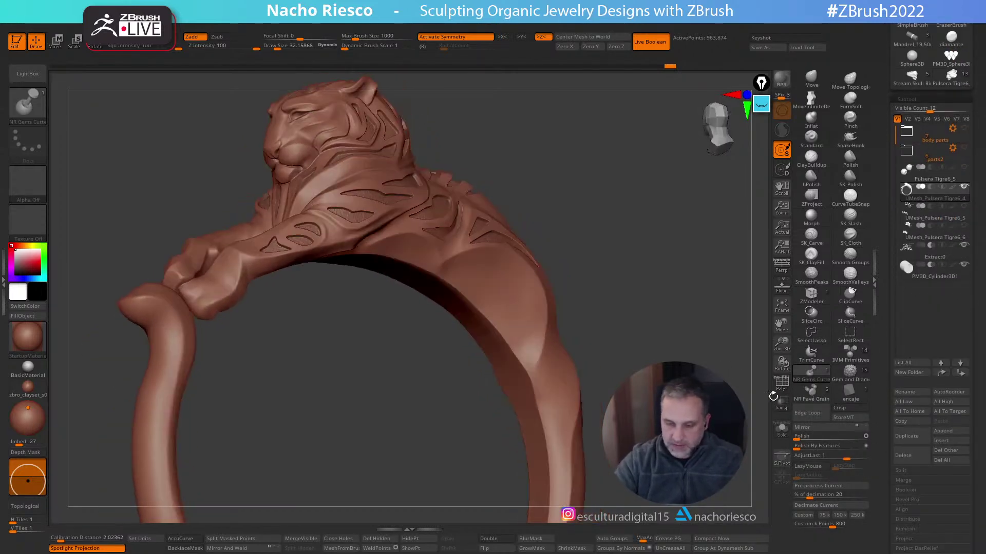
drag(889, 445, 889, 358)
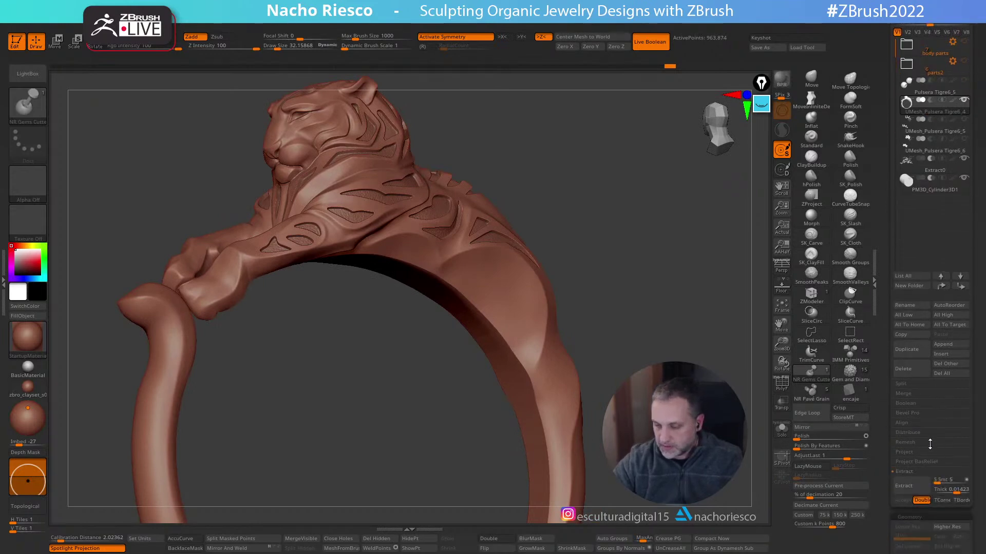
click(932, 404)
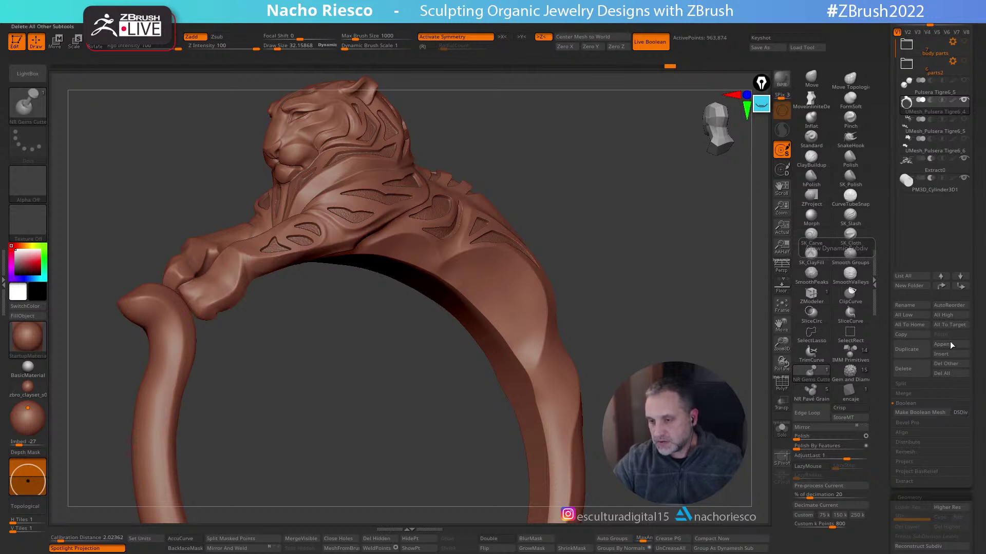
click(960, 413)
click(925, 412)
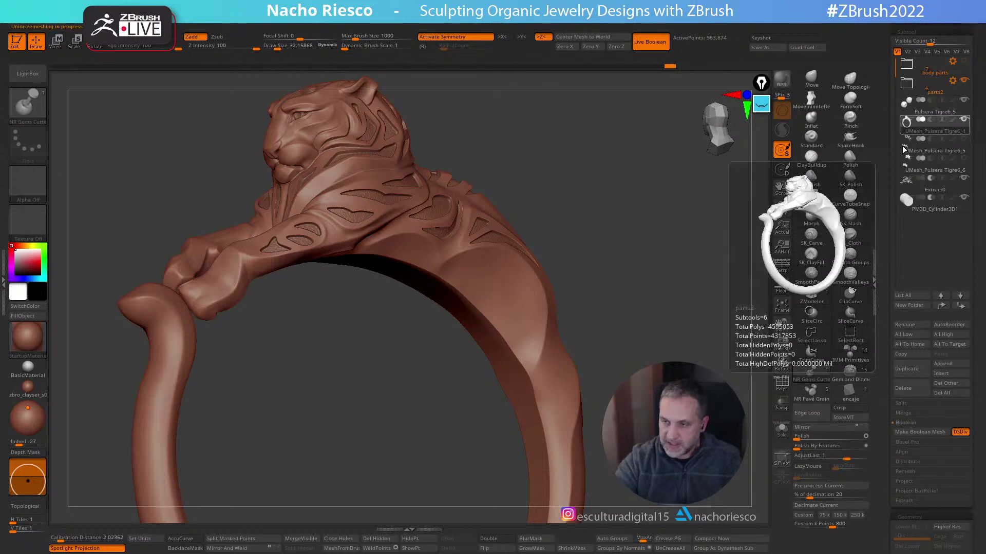
Switch to the newly generated boolean bracelet tool and inspect the whole merged mesh
drag(734, 288, 704, 340)
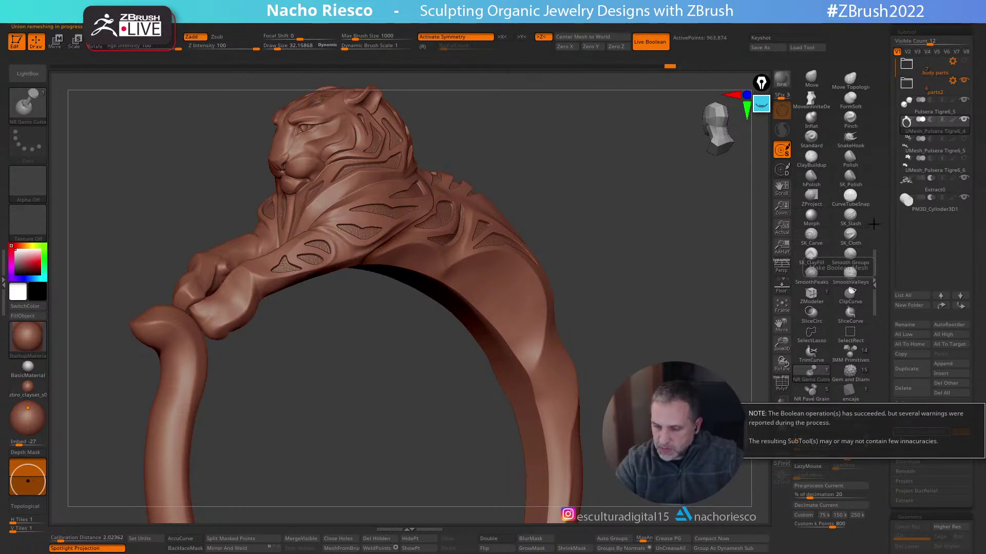
drag(885, 214, 885, 292)
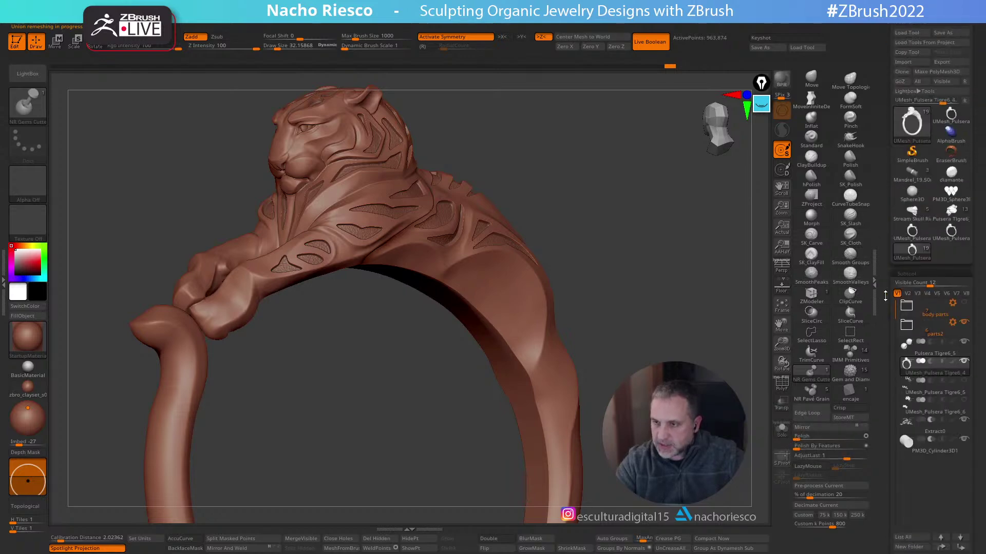
click(953, 235)
mouse_move(624, 351)
mouse_down()
mouse_move(739, 359)
mouse_move(695, 291)
mouse_move(689, 337)
mouse_move(713, 360)
mouse_up()
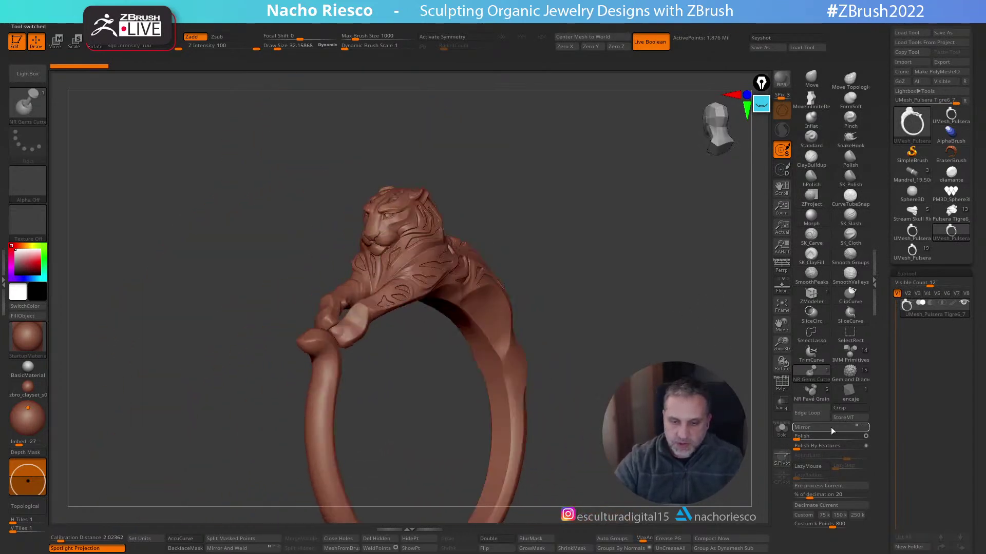
Split the merged bracelet mesh into separate subtools by disconnected parts, accepting the non-undoable operation and skipping that note until restart
scroll(883, 400, down, 4)
scroll(883, 399, down, 5)
click(919, 417)
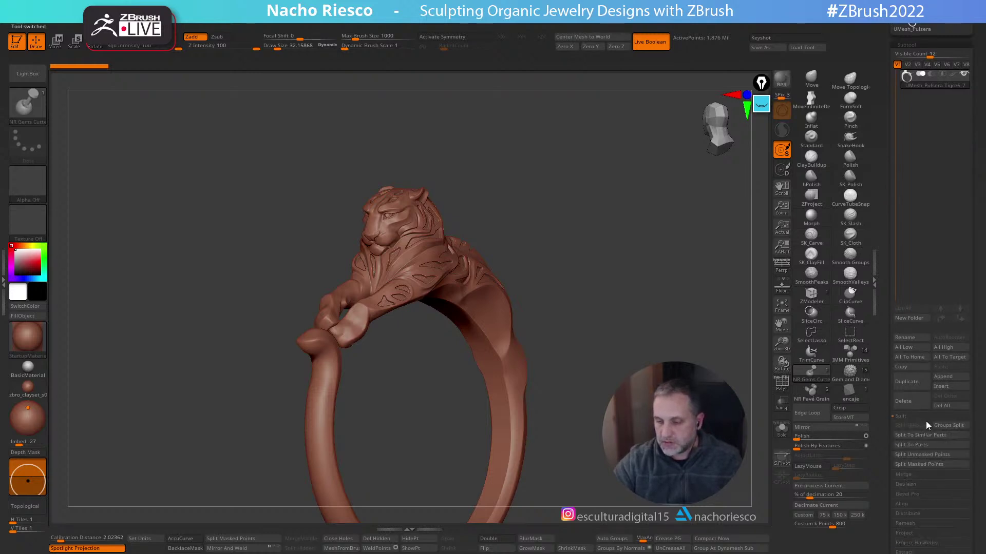
drag(757, 447, 453, 216)
click(936, 445)
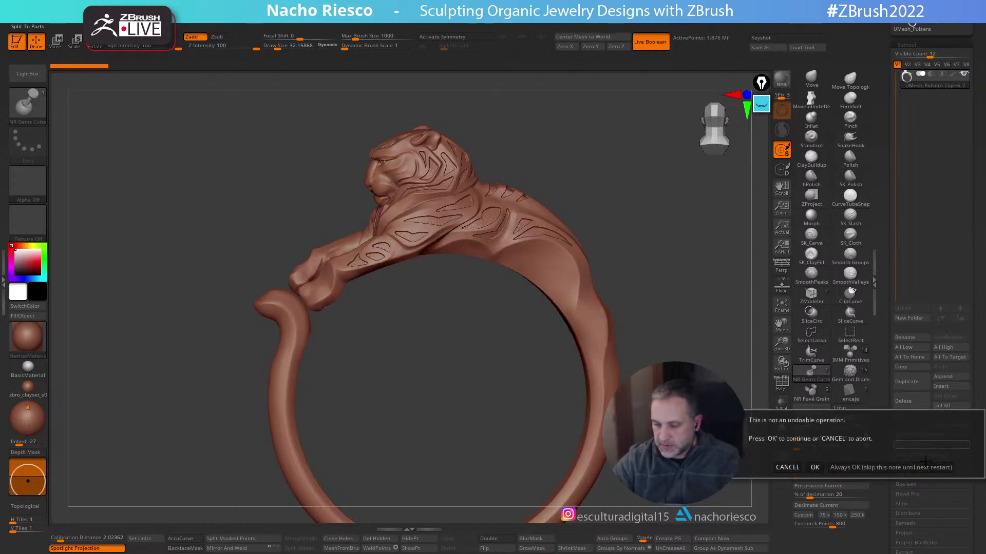
click(856, 467)
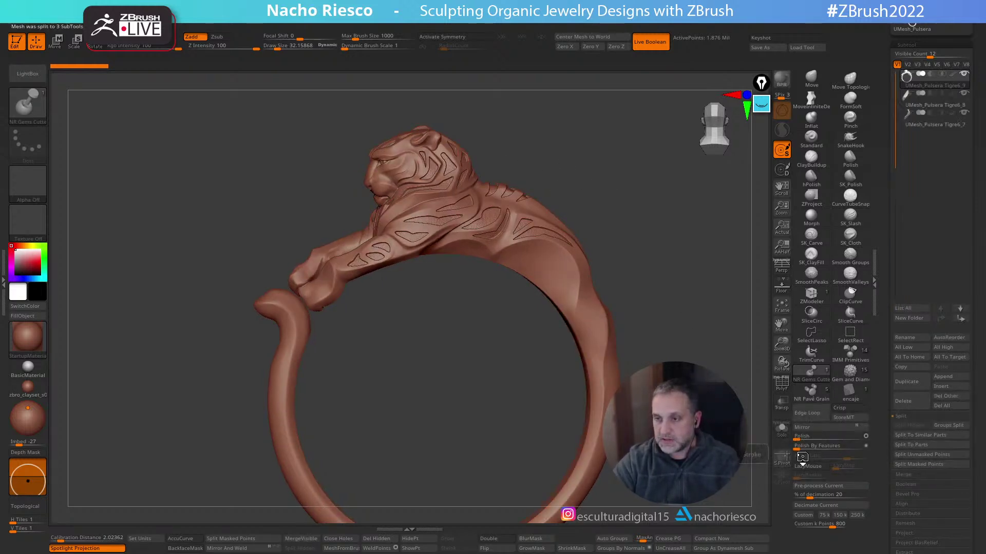
Select the small fragment subtools in turn and enable Transparency to locate them on the bracelet
click(923, 102)
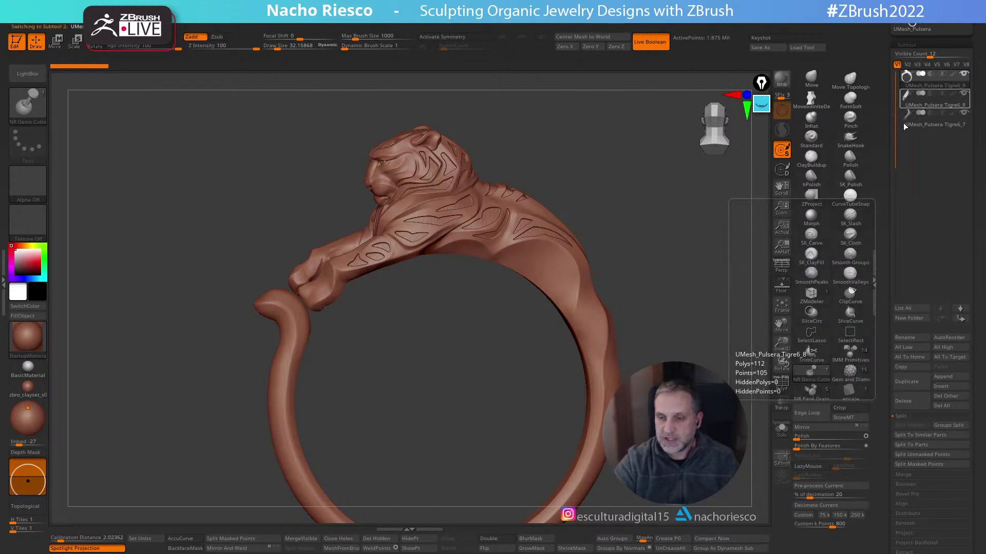
click(781, 403)
alt+drag(717, 352, 754, 222)
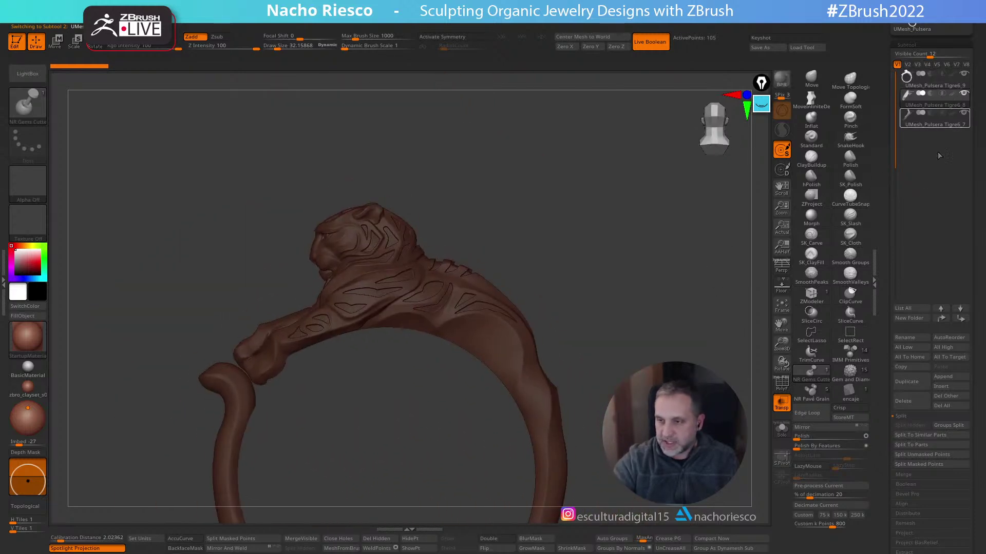
Select the main bracelet subtool and delete all the other subtools
click(932, 84)
drag(701, 363, 946, 367)
click(944, 397)
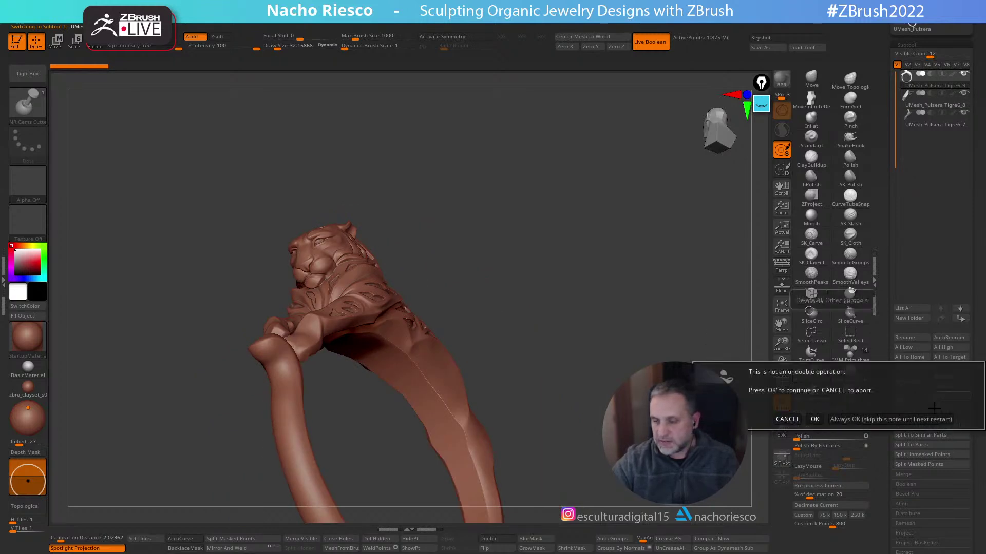
click(815, 420)
Duplicate the cleaned bracelet subtool and display the duplicate's polygroups with PolyFrame
drag(720, 378, 755, 353)
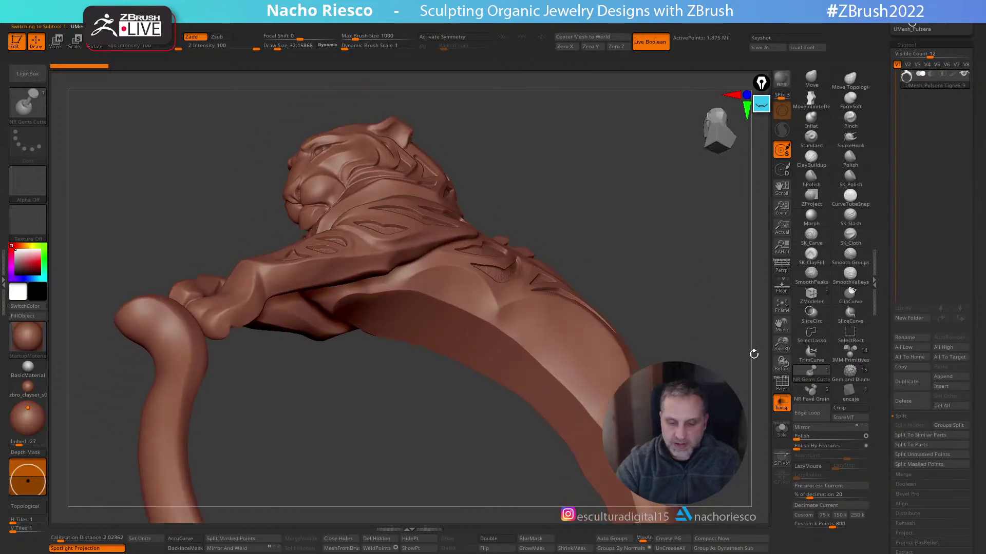
click(914, 382)
drag(708, 342, 720, 311)
click(782, 383)
click(786, 378)
click(789, 380)
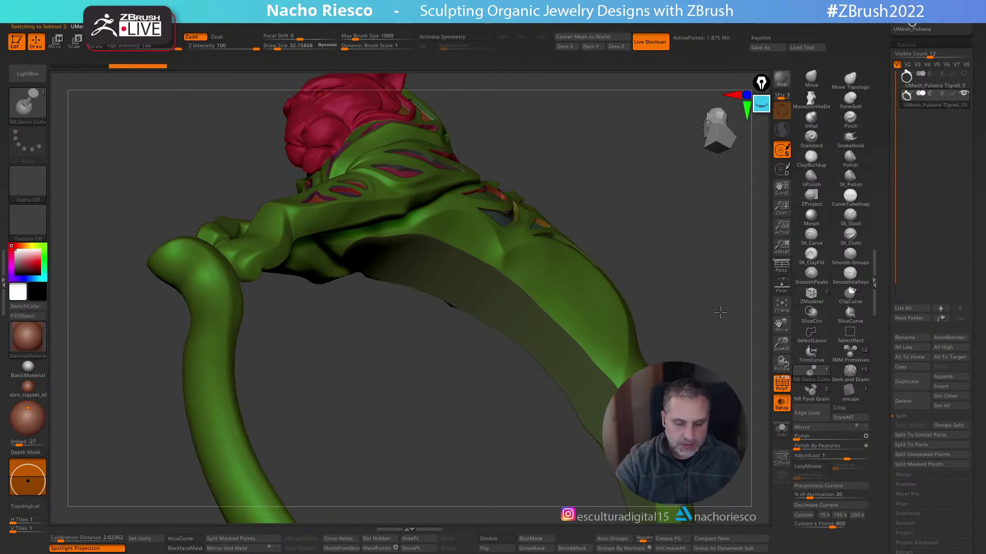
Isolate the inner band's polygroup on the duplicate, invert the visibility, and restore the whole mesh
ctrl+shift+click(561, 331)
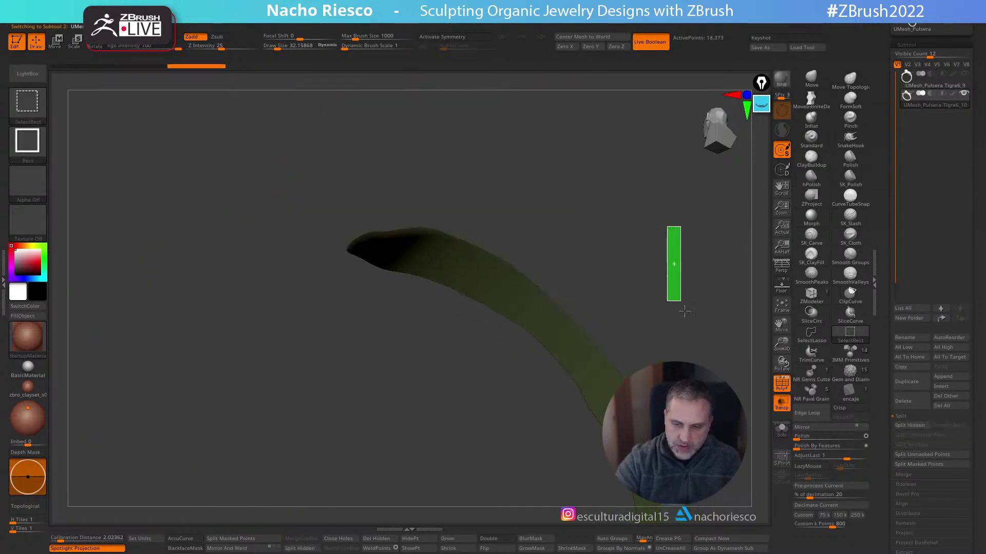
ctrl+shift+click(682, 303)
ctrl+click(710, 318)
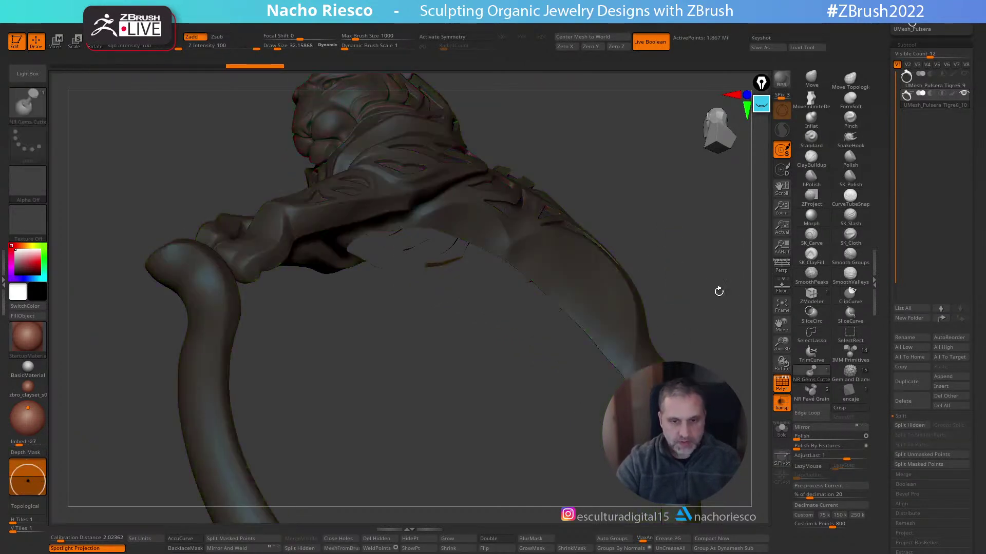
ctrl+shift+click(729, 280)
drag(731, 283, 709, 288)
Switch back to the original bracelet subtool, turn off PolyFrame, and show it in Solo mode
click(940, 101)
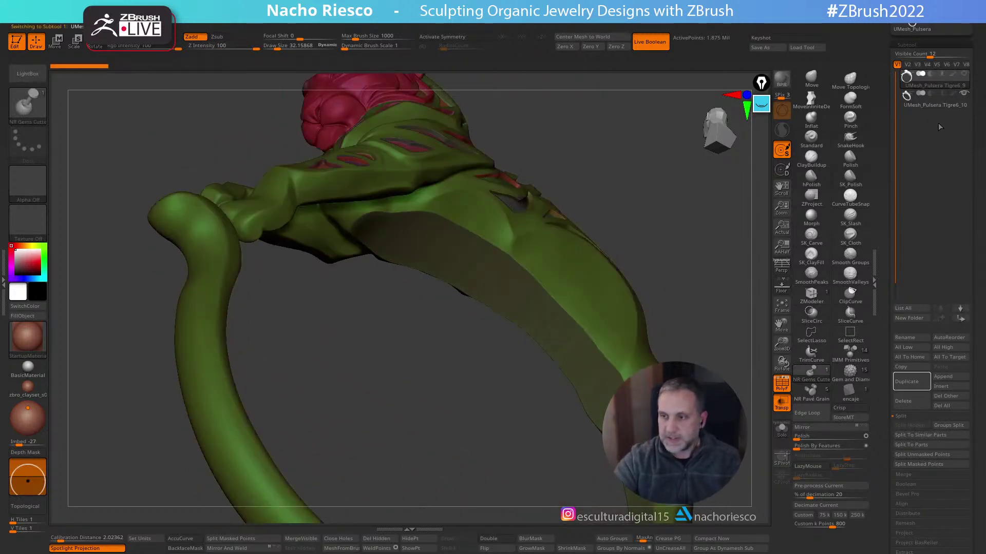
mouse_move(727, 359)
mouse_down()
mouse_move(691, 222)
mouse_move(792, 398)
mouse_up()
click(782, 383)
Decimate the bracelet with the Decimation Master 250k preset
drag(719, 303, 652, 178)
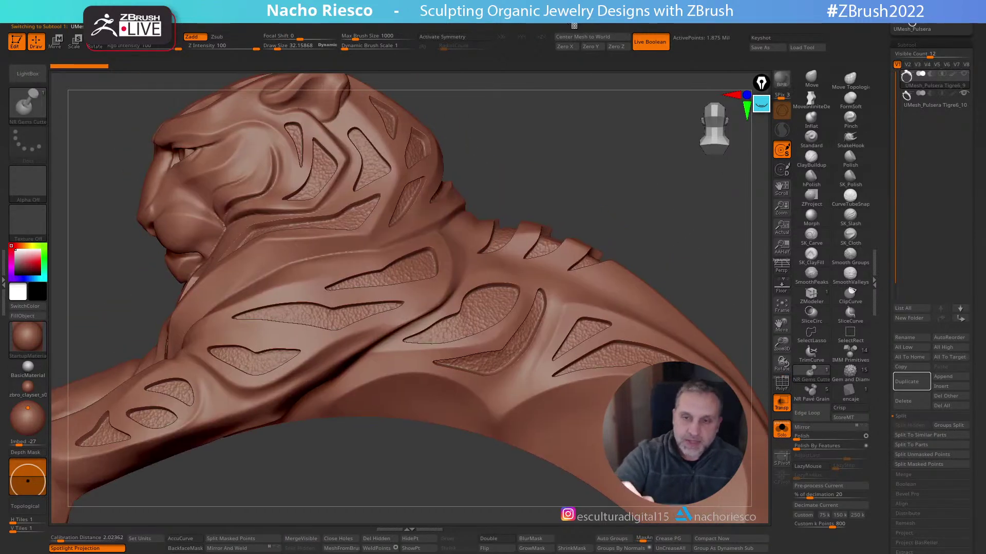
key(z)
click(637, 321)
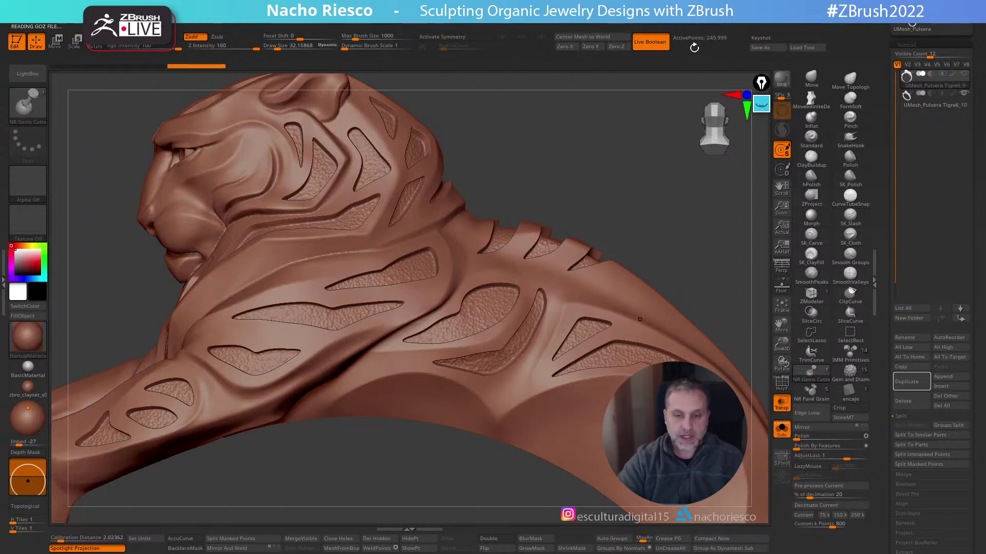
Examine the decimated wireframe and compare the stripe details before and after decimation through the undo history
click(783, 386)
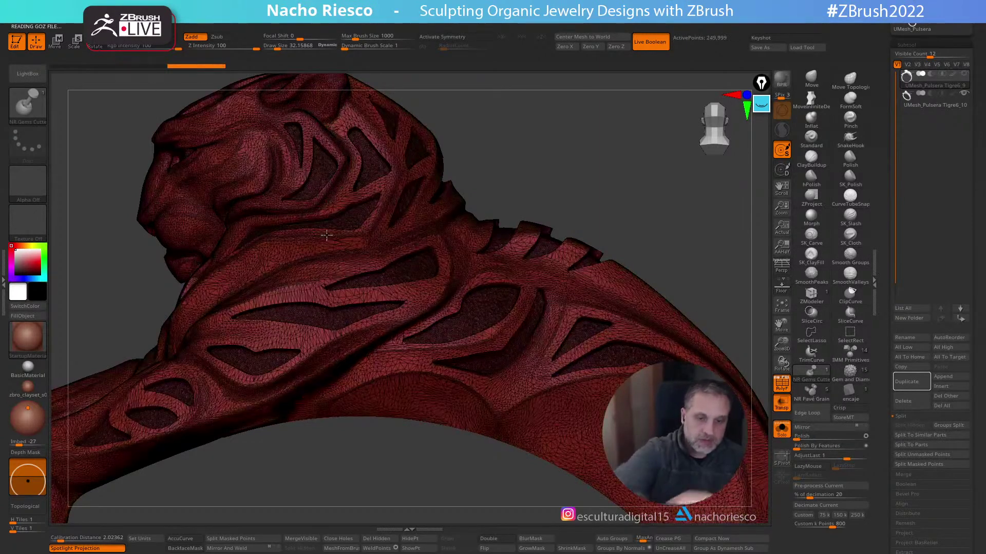
click(782, 383)
drag(722, 301, 627, 225)
click(143, 66)
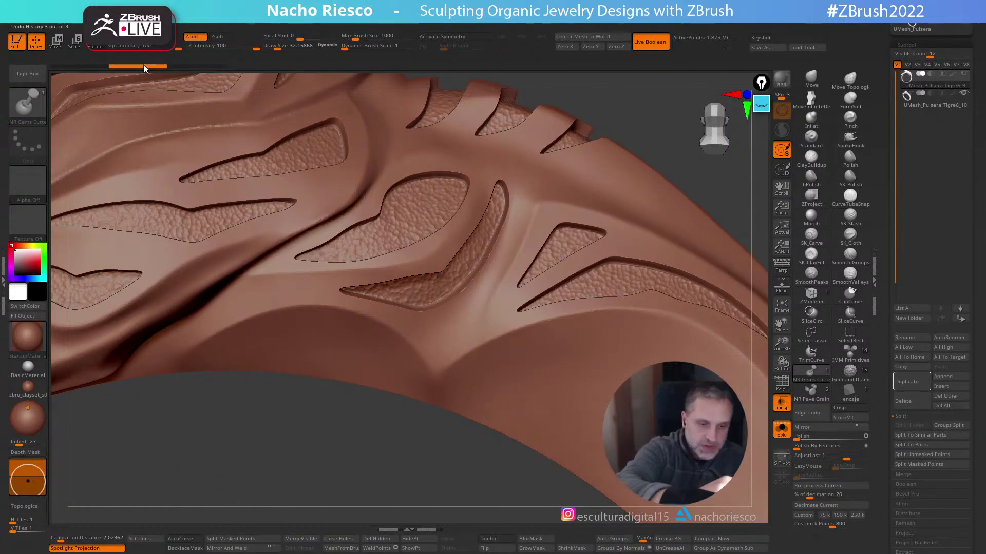
click(175, 67)
alt+drag(742, 212, 616, 296)
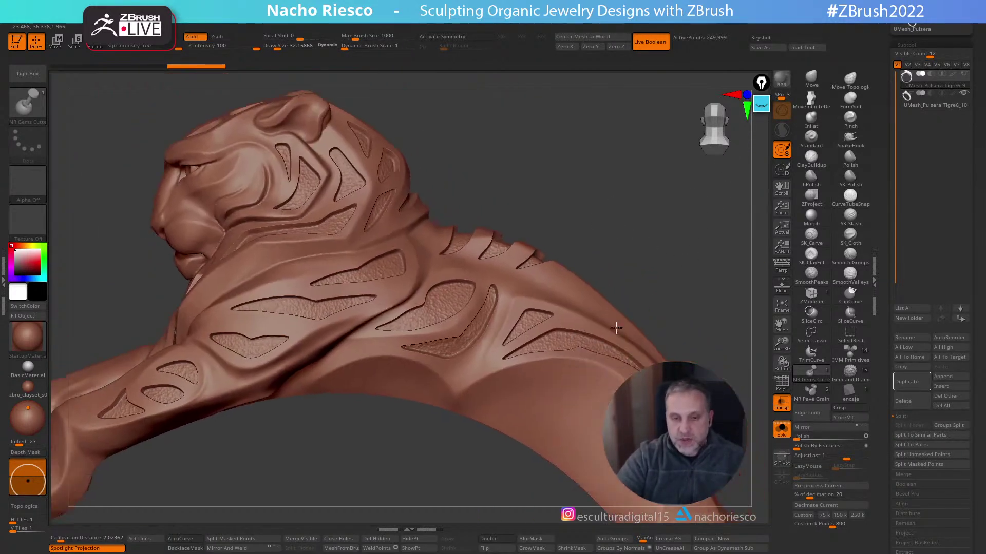
Decimate the bracelet with the 150k preset and check the stripe texture on its back
click(919, 435)
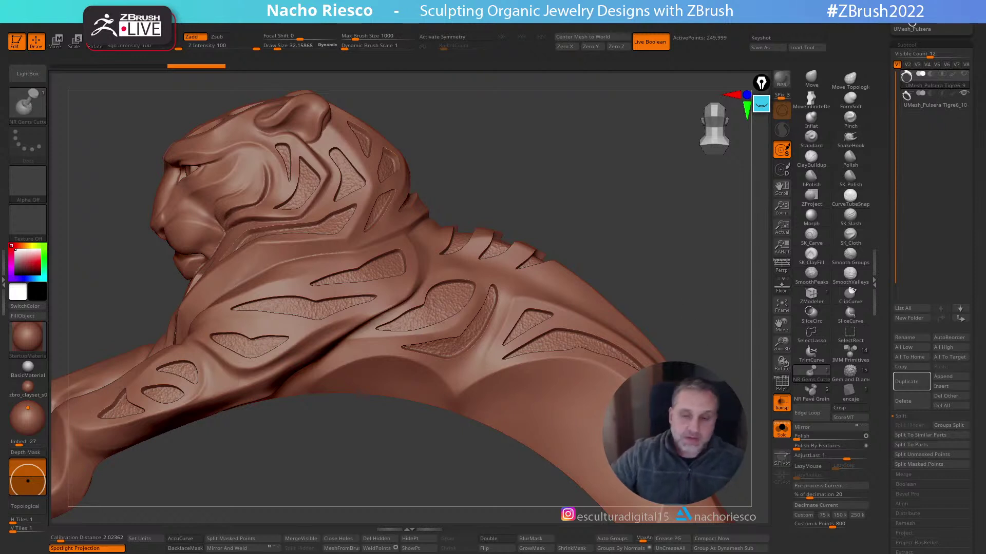
mouse_move(700, 329)
mouse_down()
mouse_move(682, 282)
mouse_move(702, 222)
mouse_move(676, 277)
mouse_up()
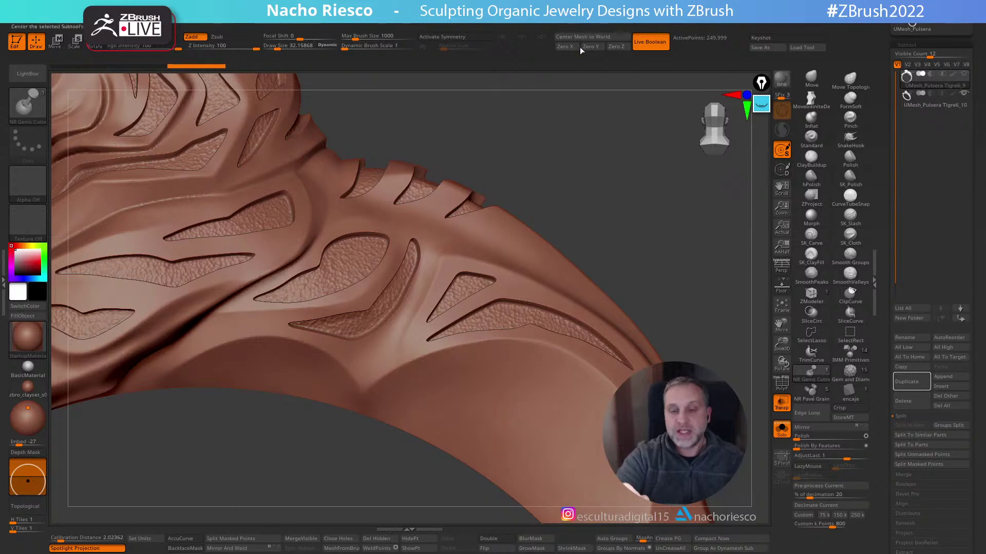
mouse_move(687, 288)
mouse_down()
mouse_move(677, 308)
mouse_move(694, 288)
mouse_move(689, 298)
mouse_up()
key(shift)
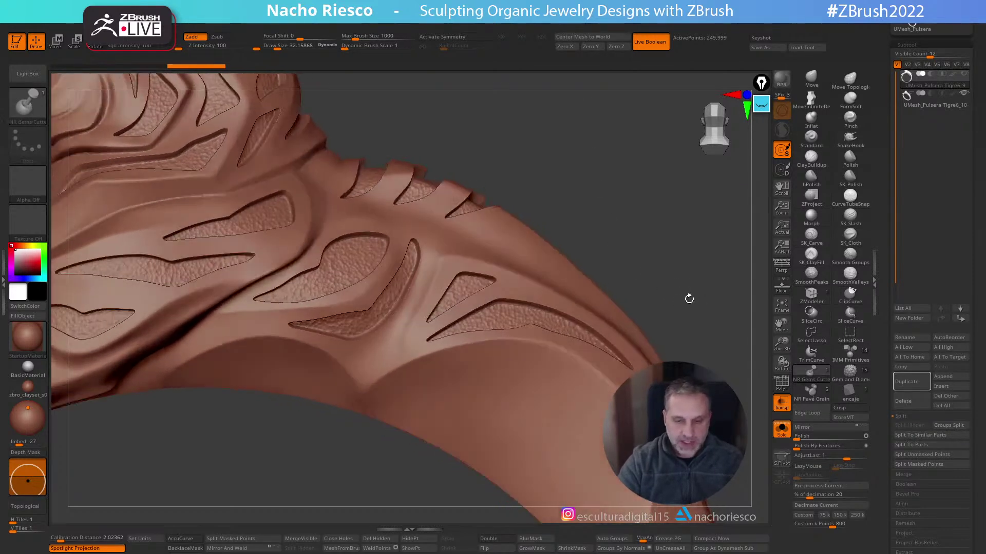
click(582, 24)
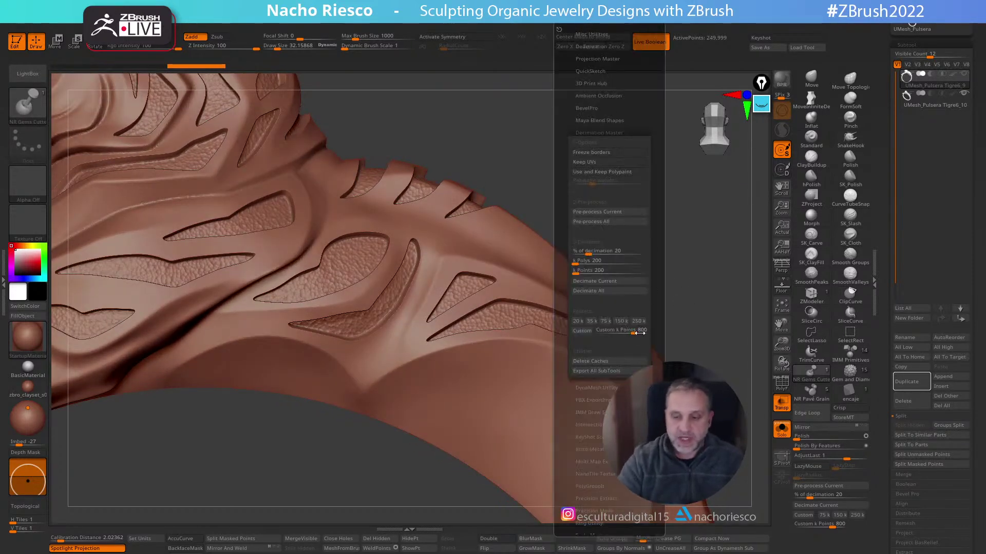
click(621, 322)
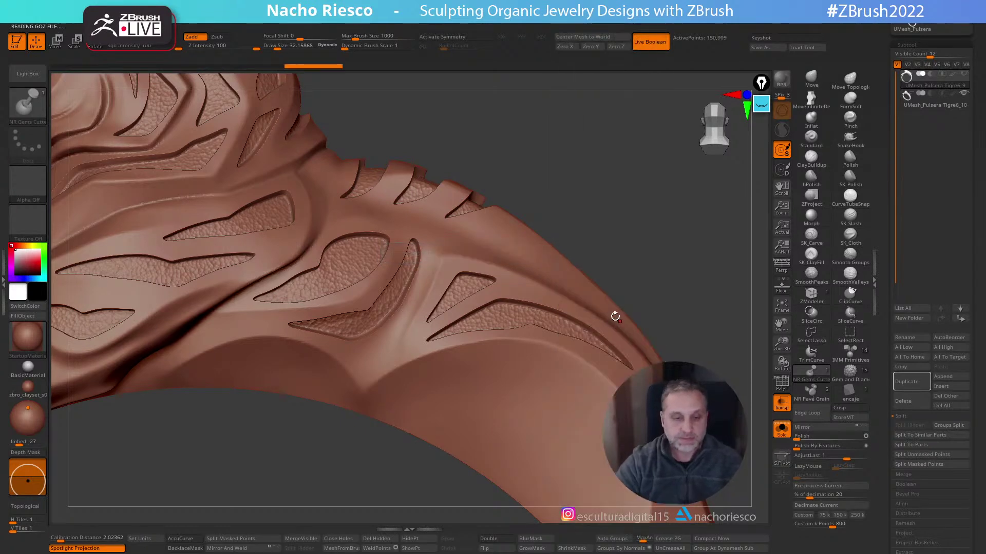
drag(615, 316, 693, 258)
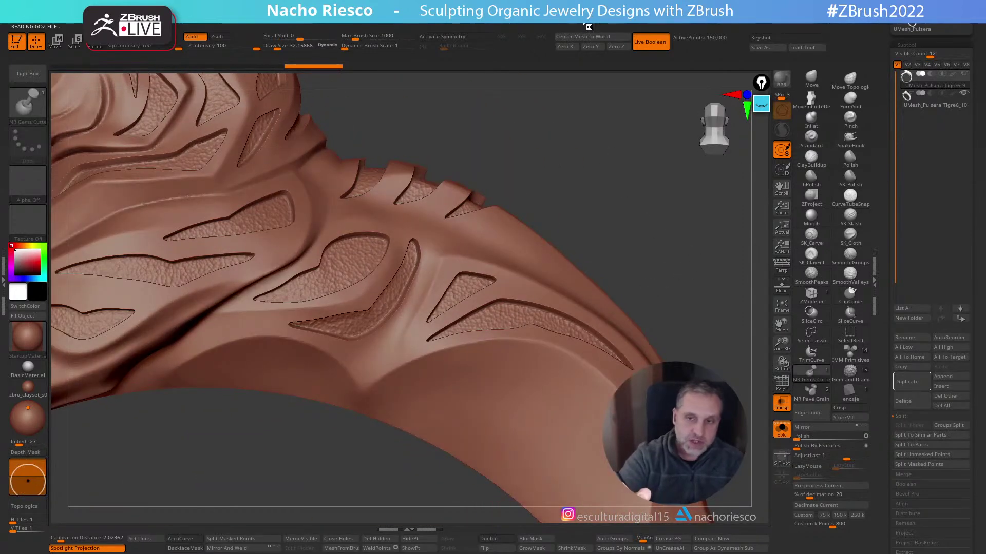
Decimate the bracelet with the 75k preset and check the tiger's head and stripes
click(591, 25)
click(593, 320)
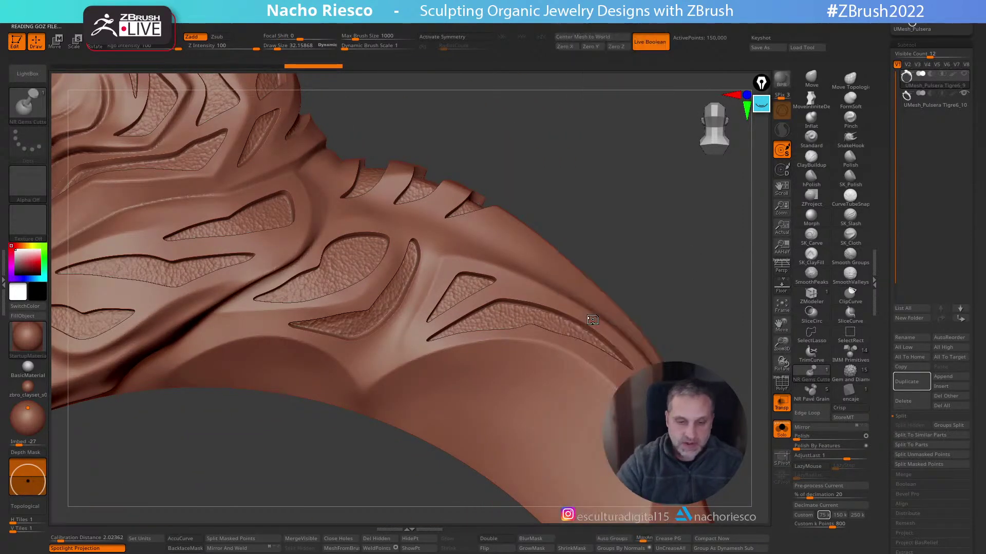
mouse_move(701, 249)
mouse_down()
mouse_move(696, 288)
mouse_move(728, 229)
mouse_move(720, 264)
mouse_move(730, 256)
mouse_move(708, 268)
mouse_move(680, 114)
mouse_up()
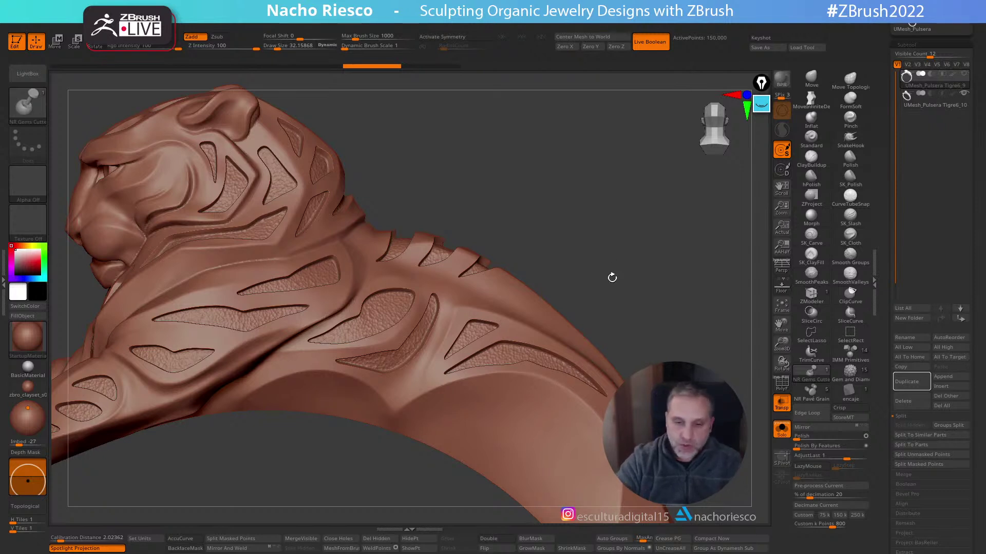
Undo the preset decimations to restore the full-resolution bracelet mesh
key(ctrl)
key(ctrl)
key(ctrl)
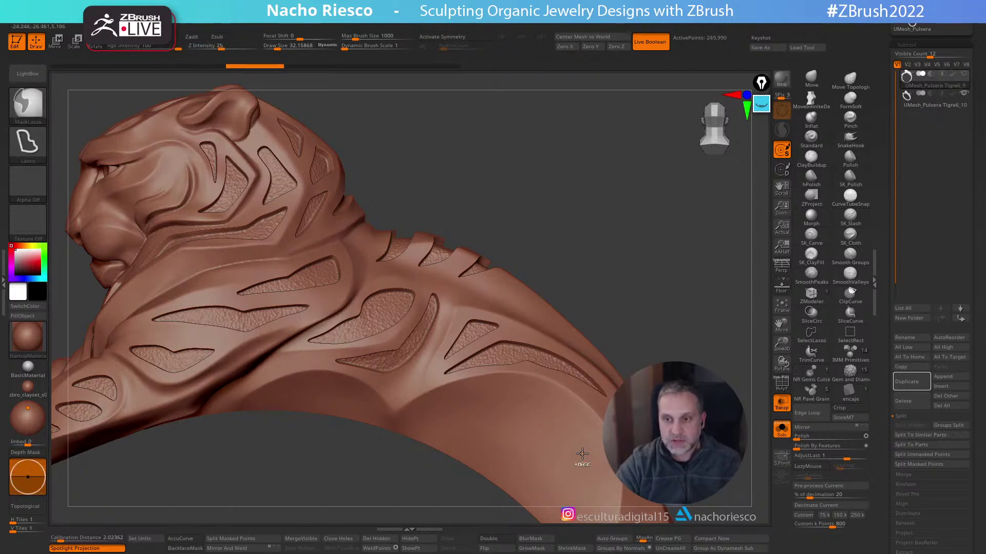
key(ctrl)
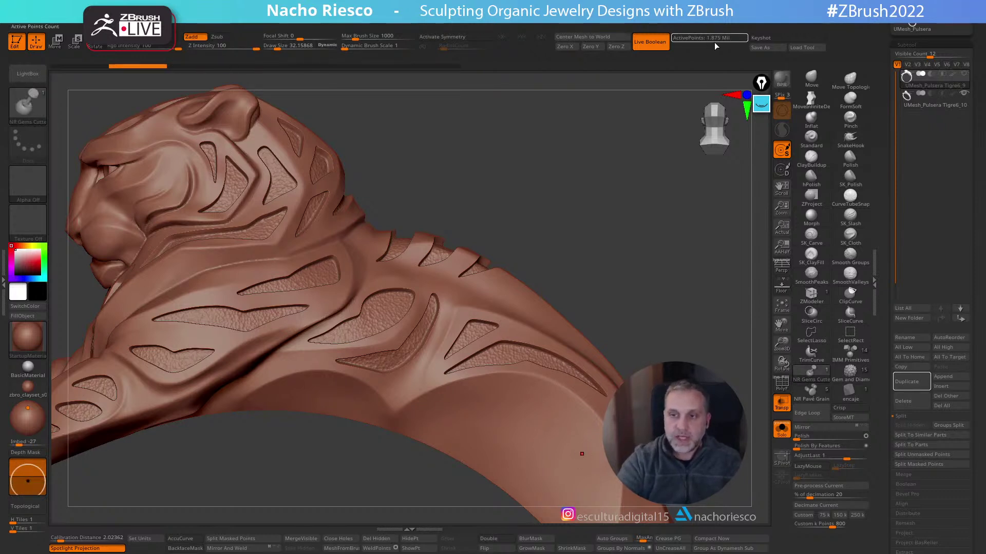
Set Custom k Points to 500 in Decimation Master and decimate the bracelet to that amount
drag(621, 250, 625, 227)
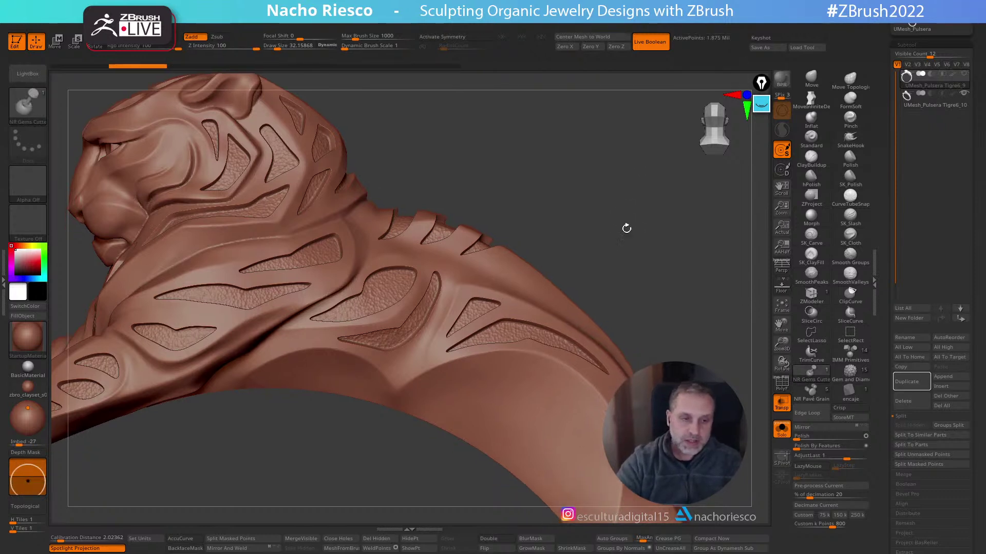
click(571, 24)
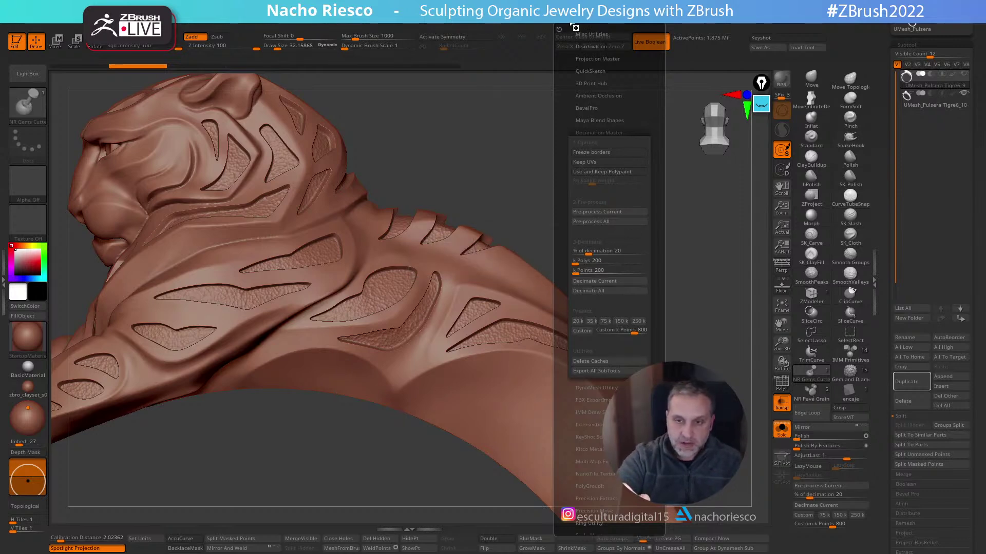
click(618, 333)
text(5)
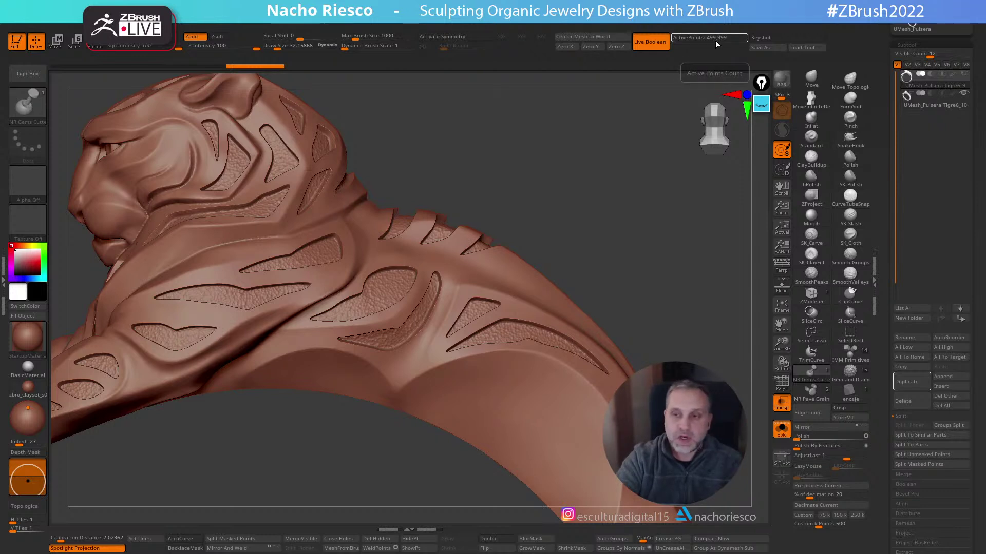
Decimate the bracelet down to 150k points with the preset
click(840, 514)
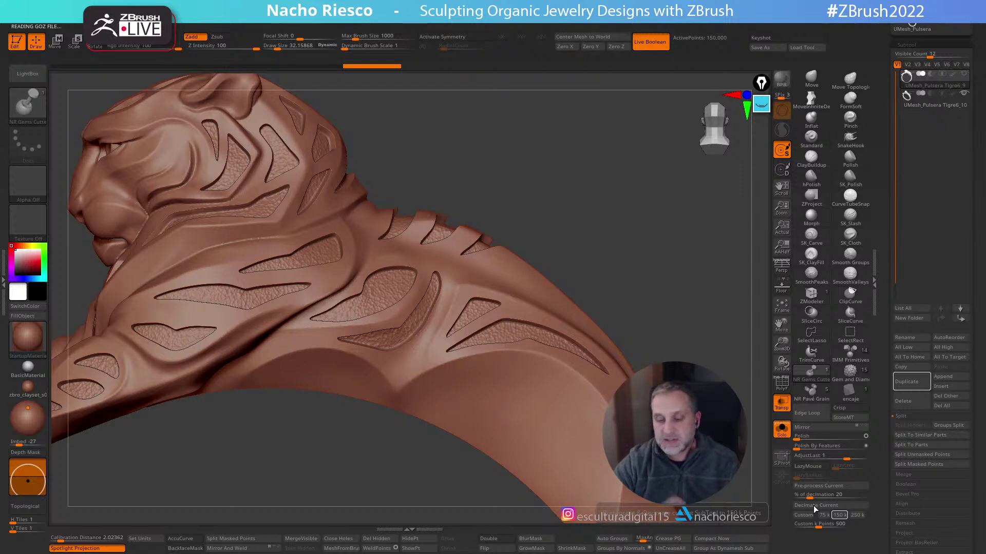
click(857, 515)
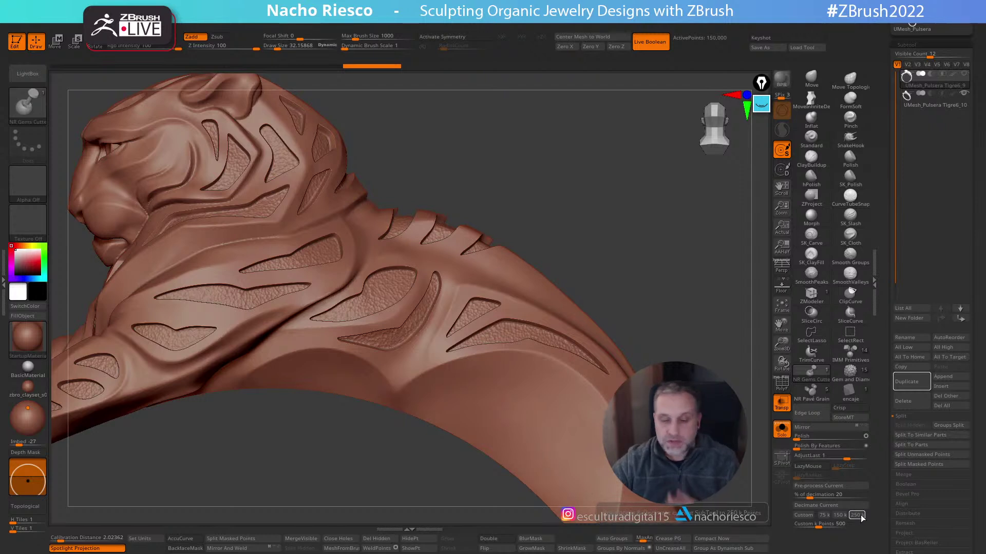
click(810, 486)
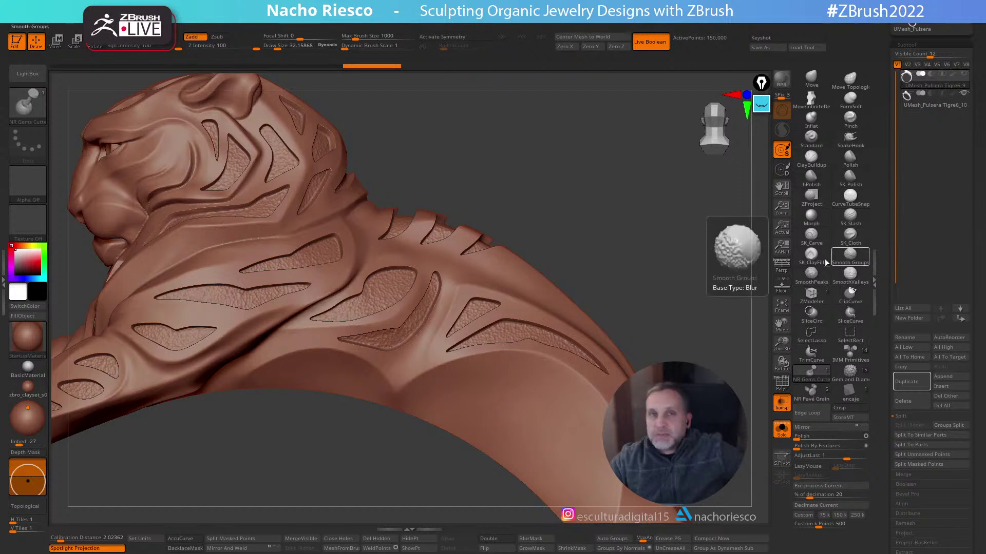
drag(647, 213, 654, 248)
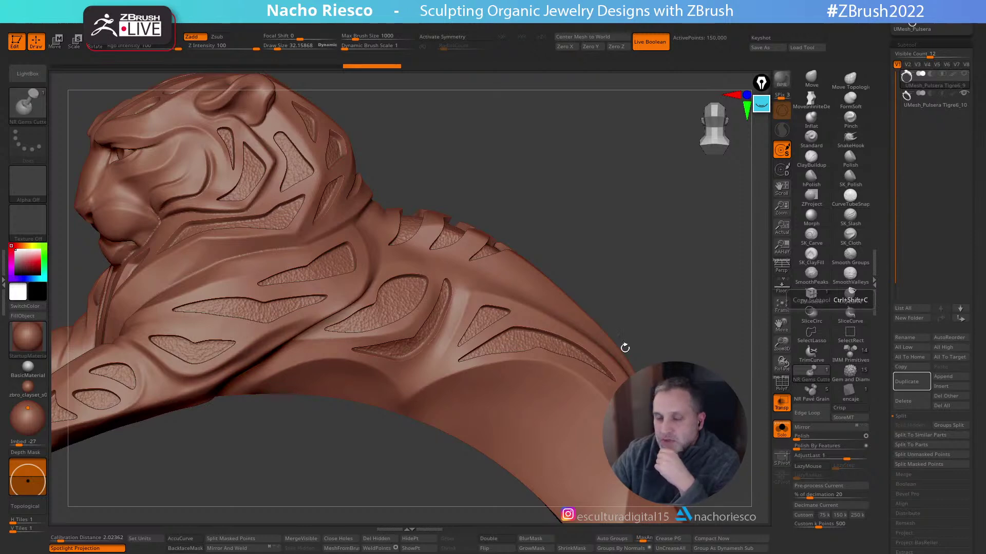
drag(588, 244, 737, 264)
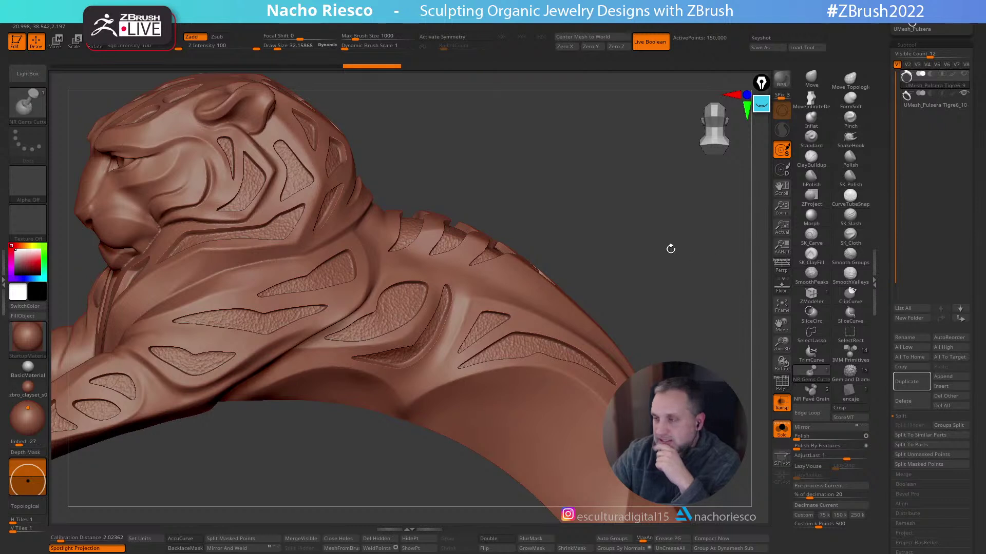
drag(633, 213, 629, 217)
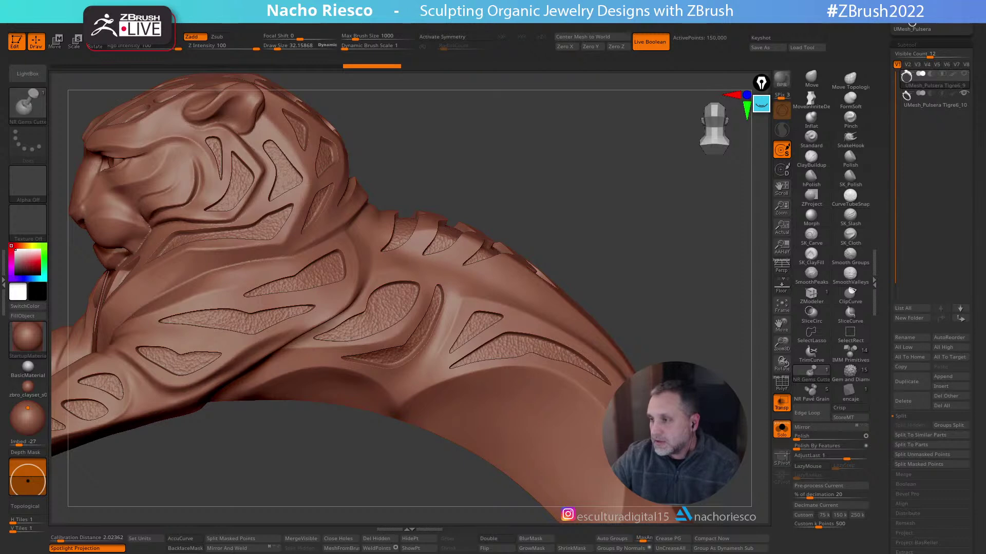
drag(631, 223, 651, 255)
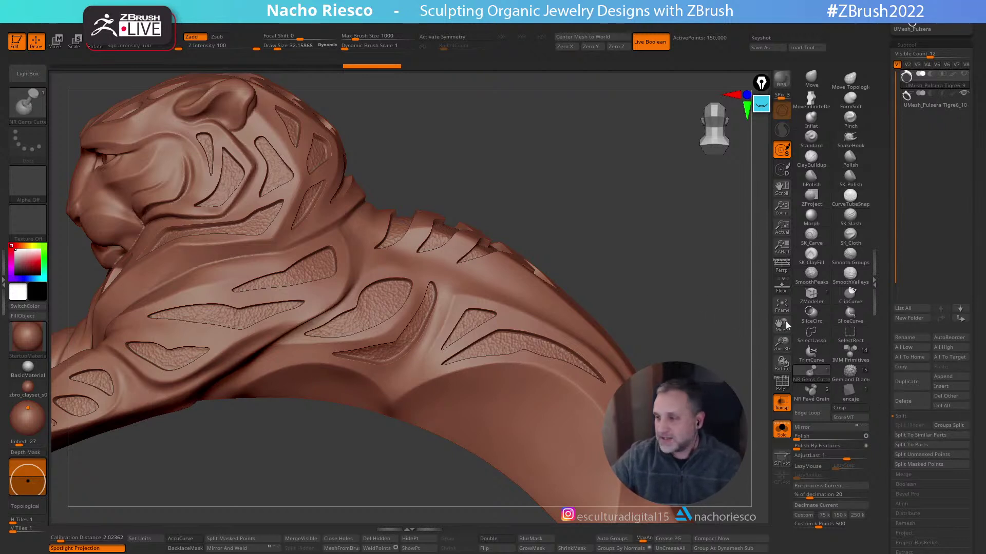
drag(608, 247, 616, 233)
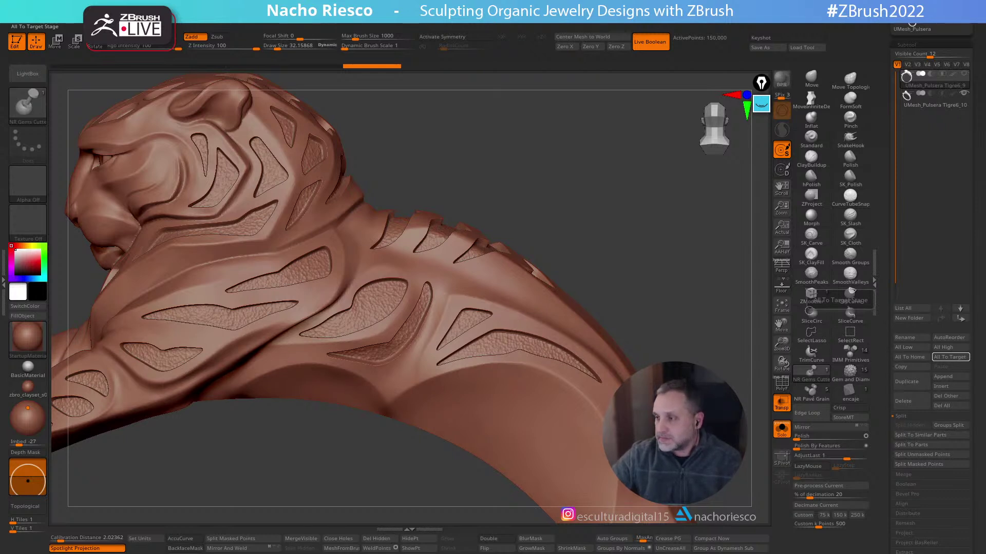
drag(613, 255, 669, 194)
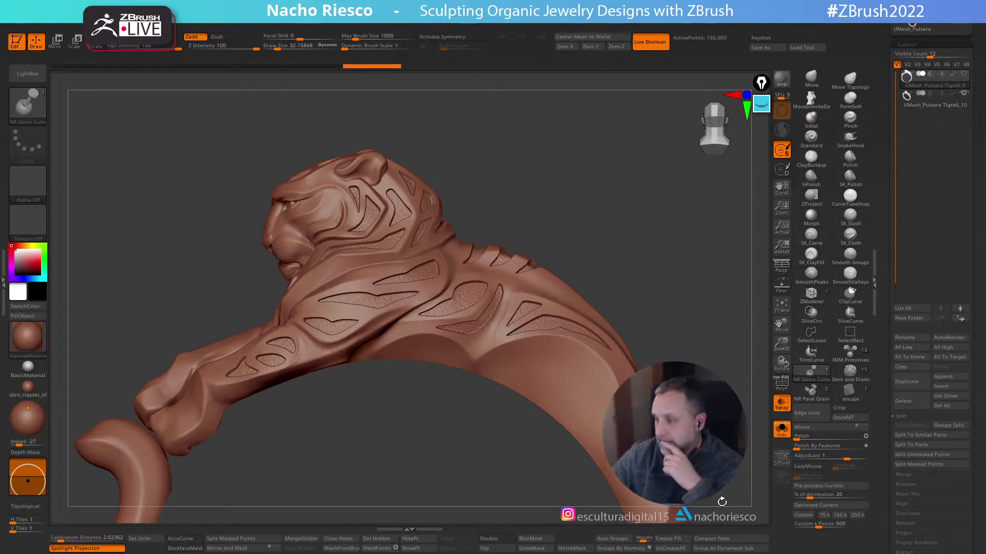
drag(607, 188, 643, 226)
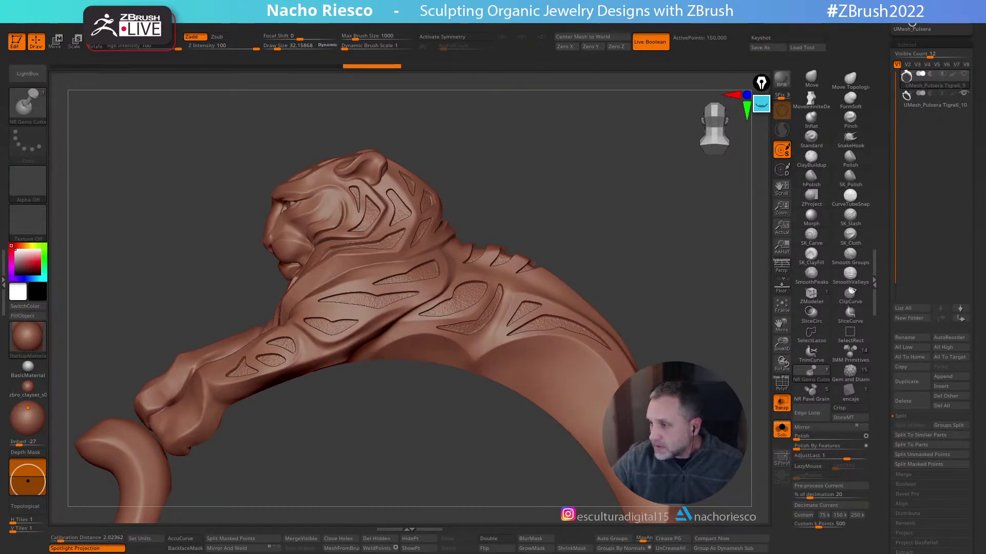
Export the decimated bracelet as the OBJ file Pulsera Tigre_1
scroll(934, 102, up, 5)
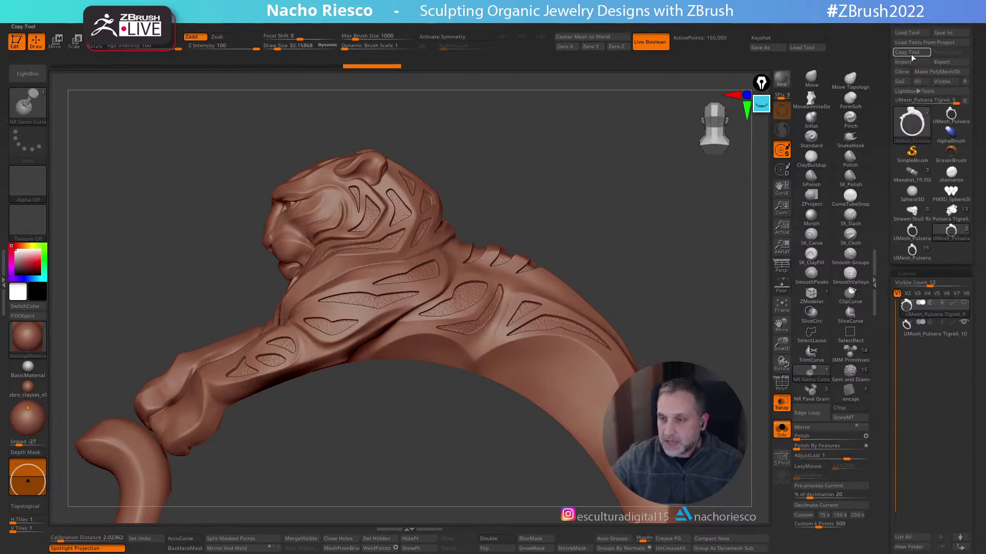
click(943, 65)
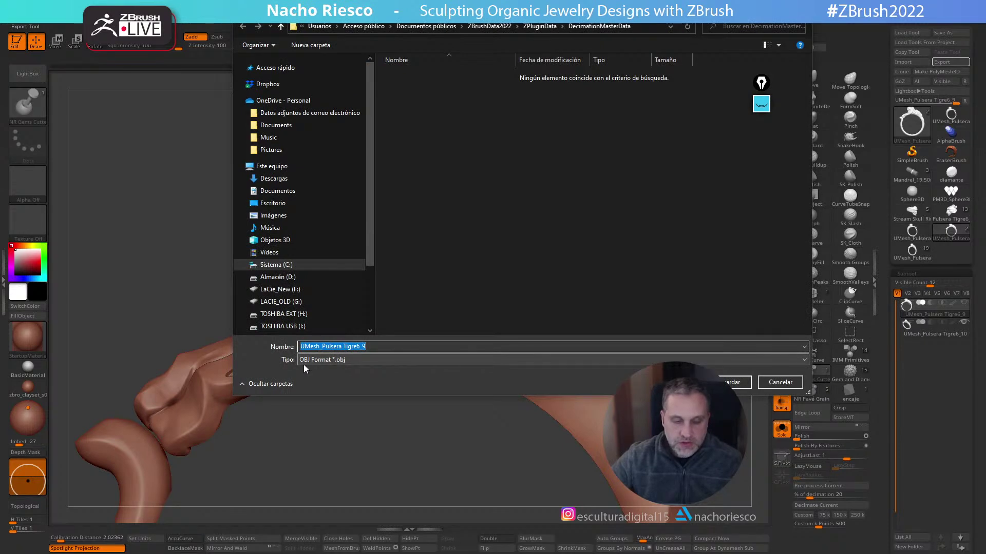
click(275, 68)
click(722, 383)
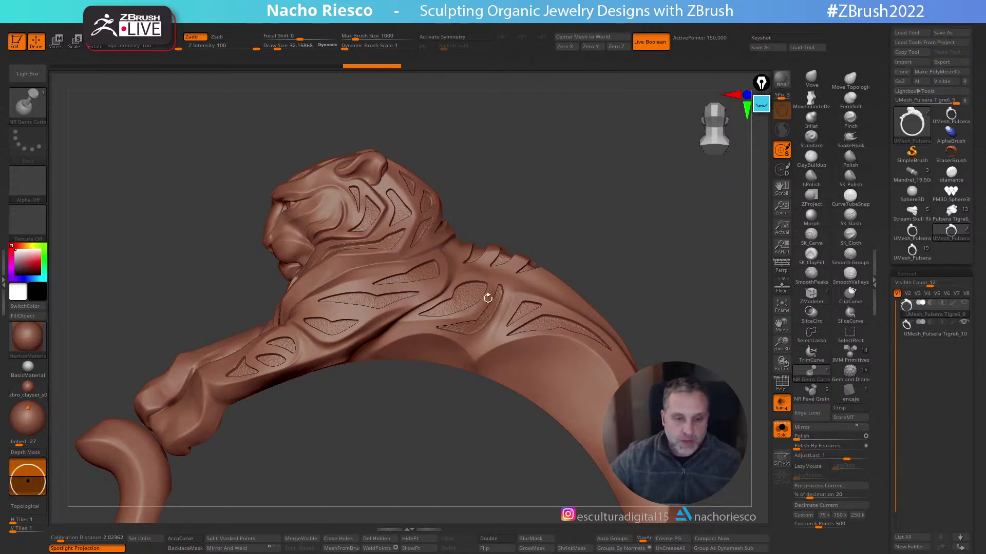
drag(558, 248, 710, 313)
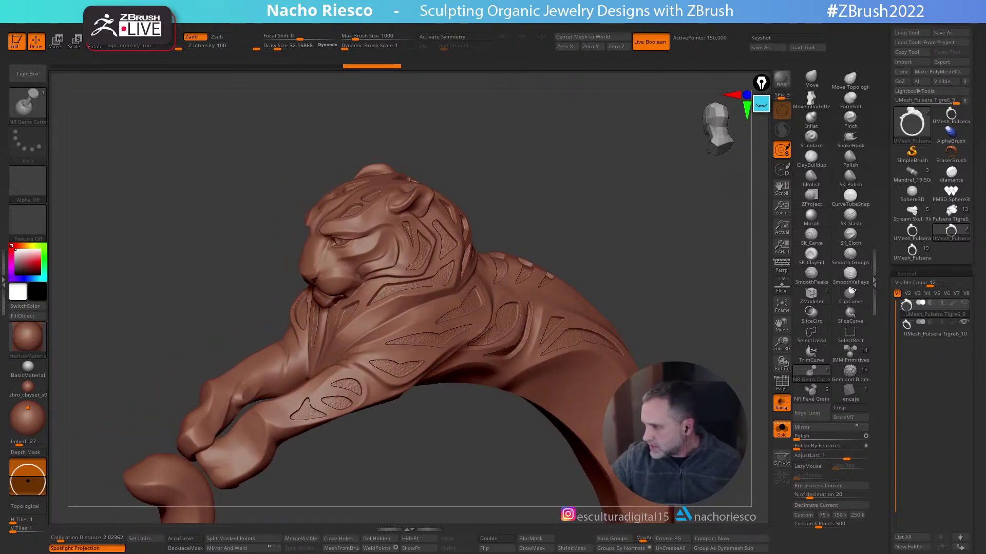
Switch to Meshmixer and import the Pulsera Tigre_1 mesh
drag(985, 75, 347, 87)
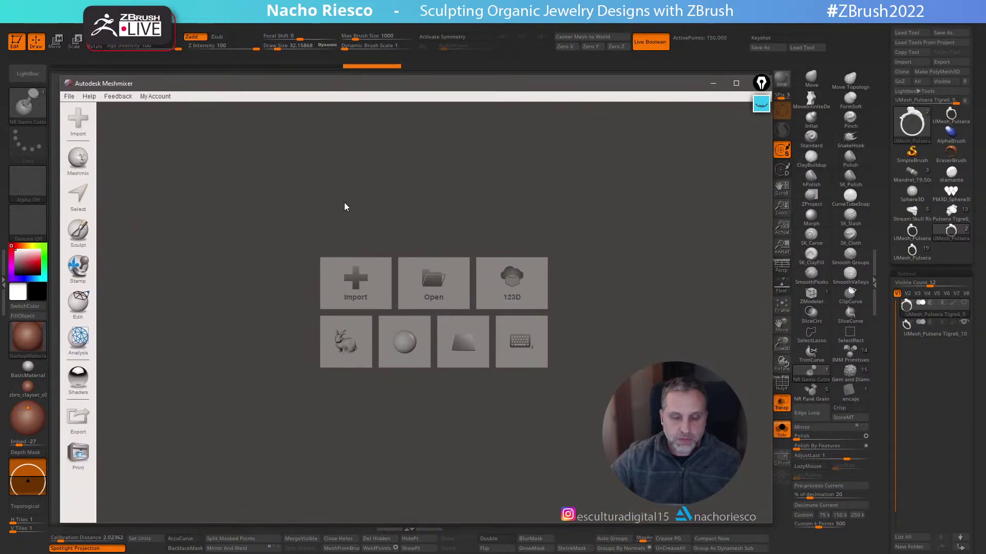
click(358, 291)
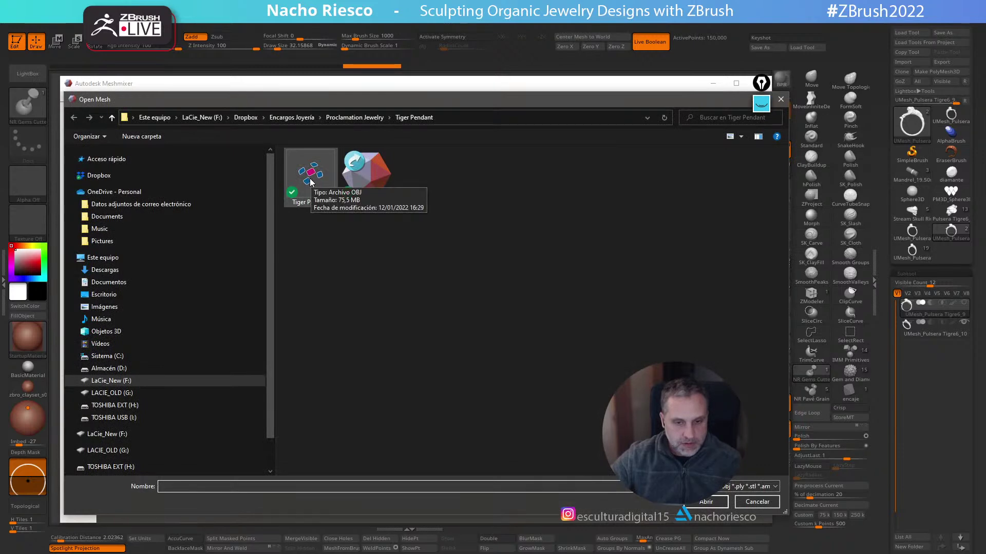
click(104, 159)
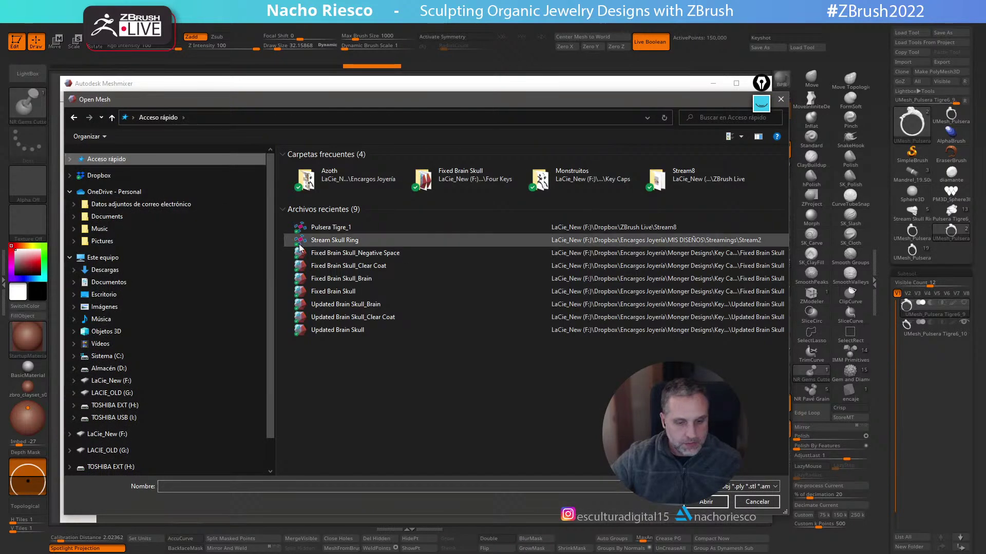
double_click(332, 227)
right_drag(457, 315, 557, 175)
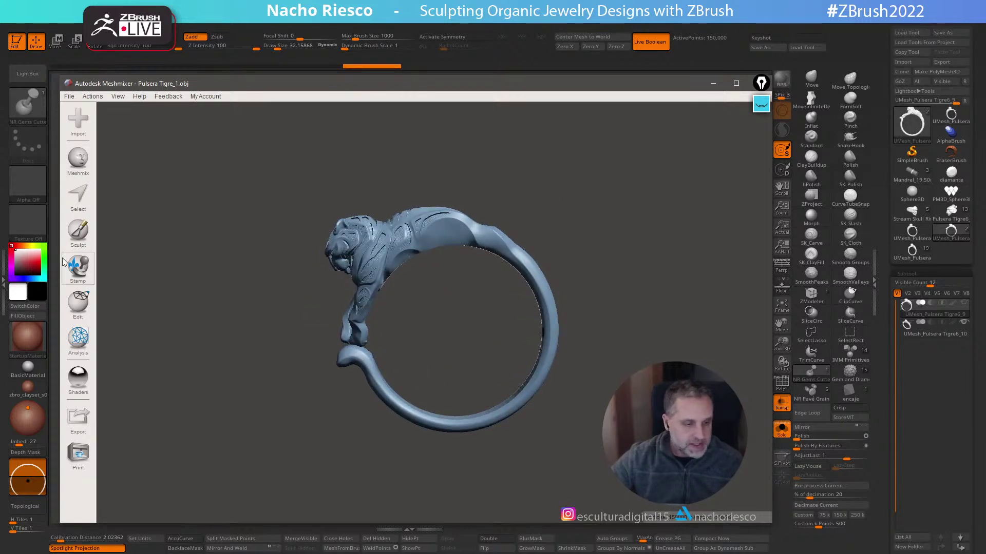
Start the Hollow operation on the bracelet with an offset distance of 0.8 mm
click(81, 308)
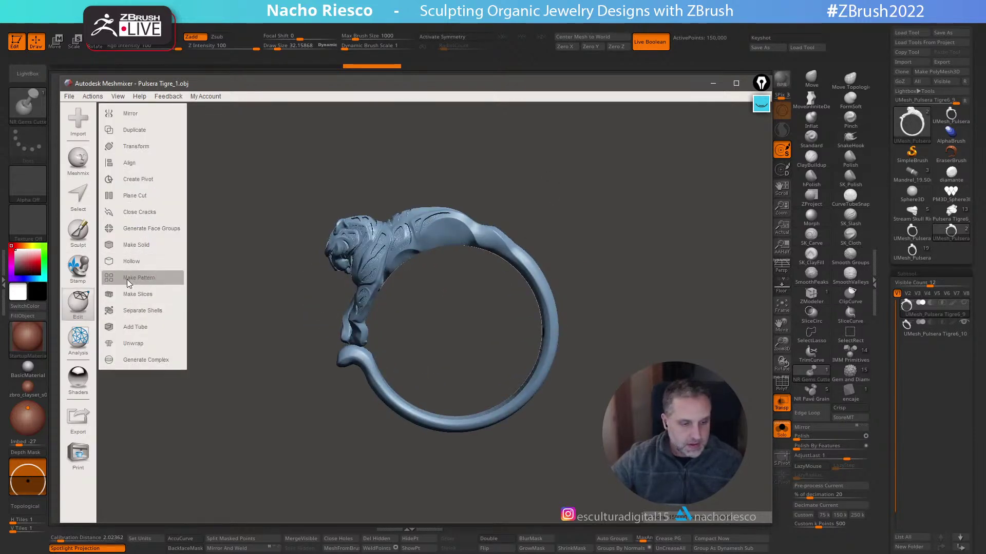
click(130, 262)
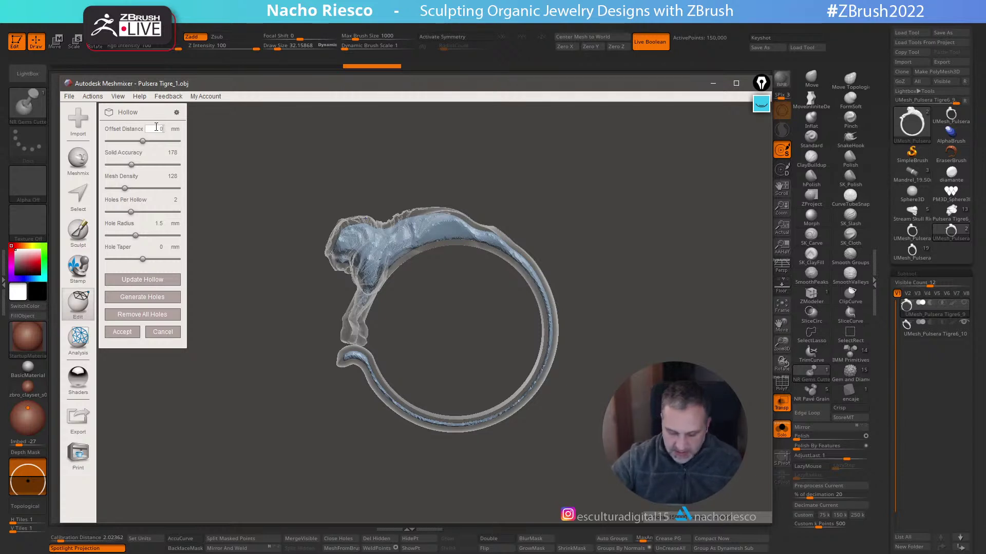
text(1.8)
key(Return)
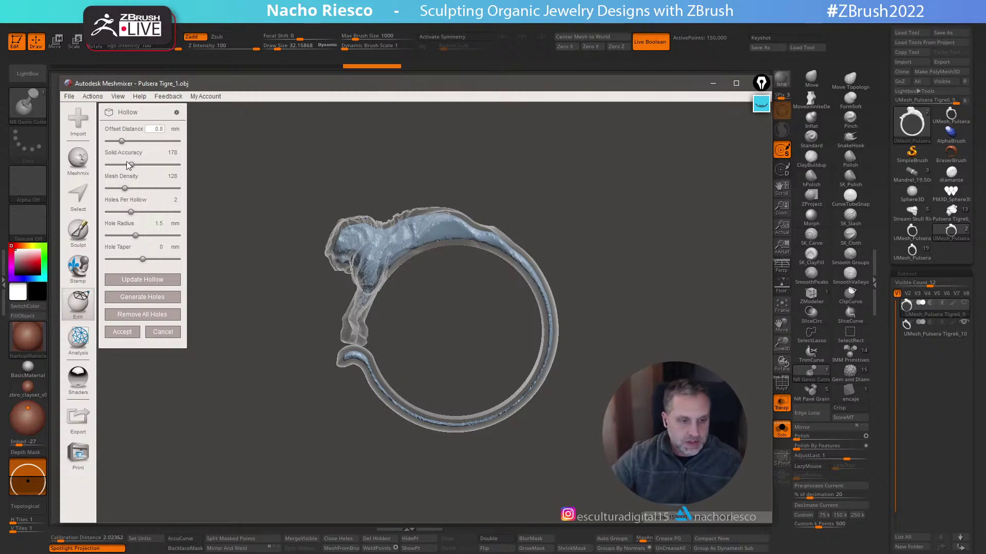
Set the hollow's solid accuracy and mesh density to 442, update it and check the inner shell around the paws and head
drag(131, 166, 163, 165)
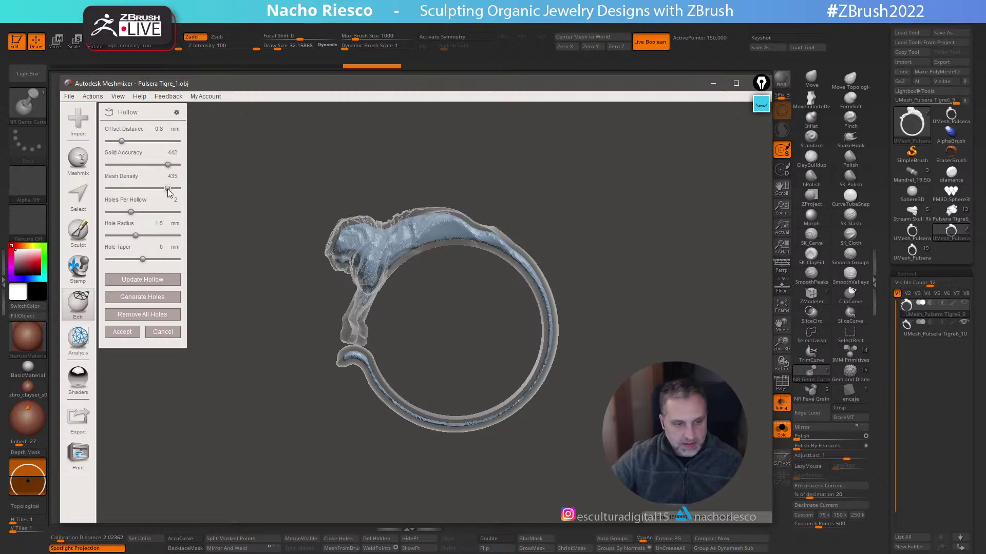
click(141, 282)
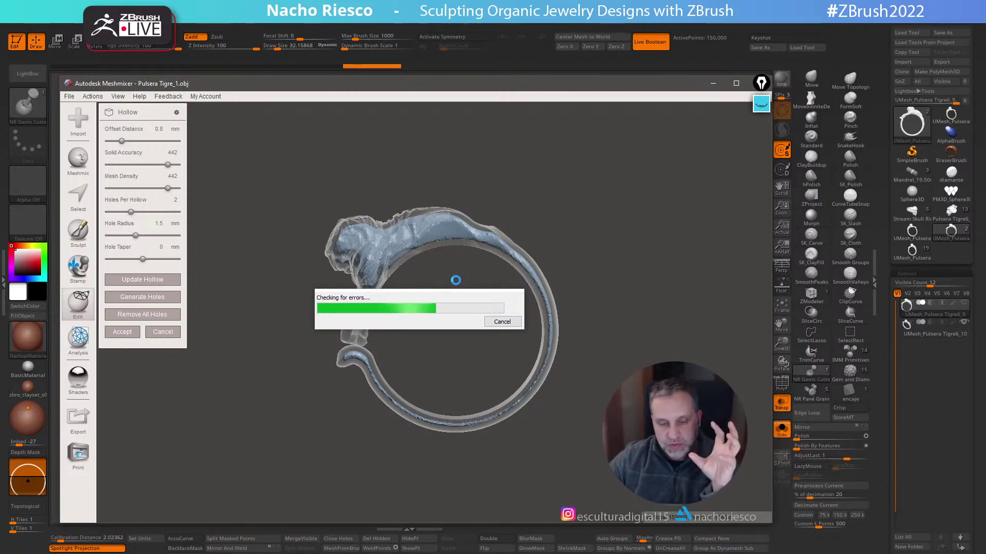
right_drag(460, 280, 505, 235)
scroll(504, 235, up, 10)
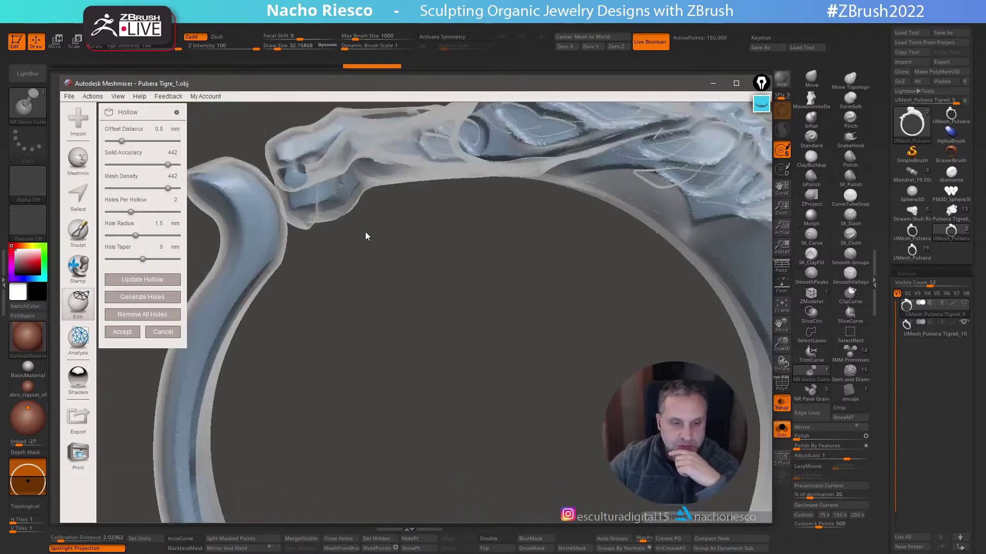
scroll(412, 317, down, 3)
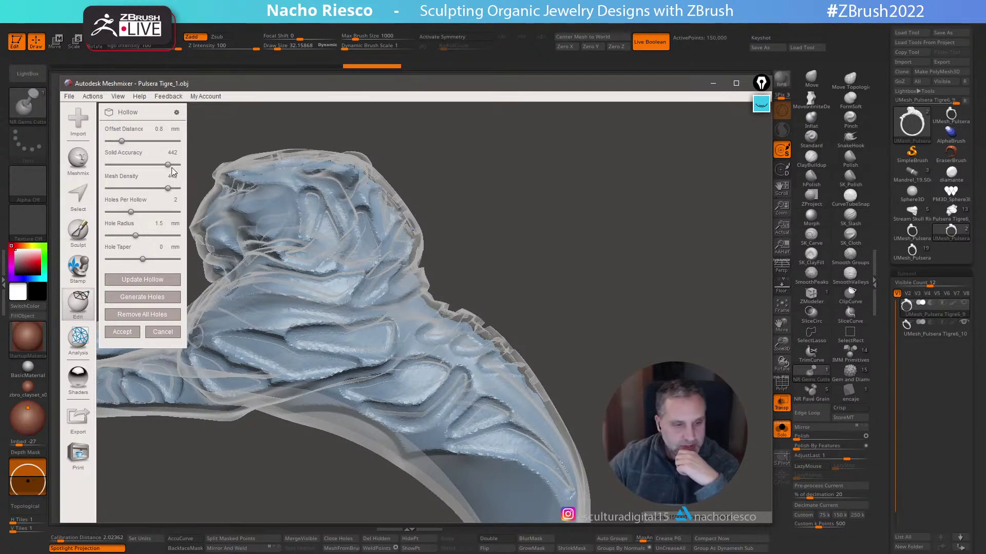
Raise the hollow's solid accuracy to 501 and mesh density to 497, then update and accept it
drag(174, 189, 180, 165)
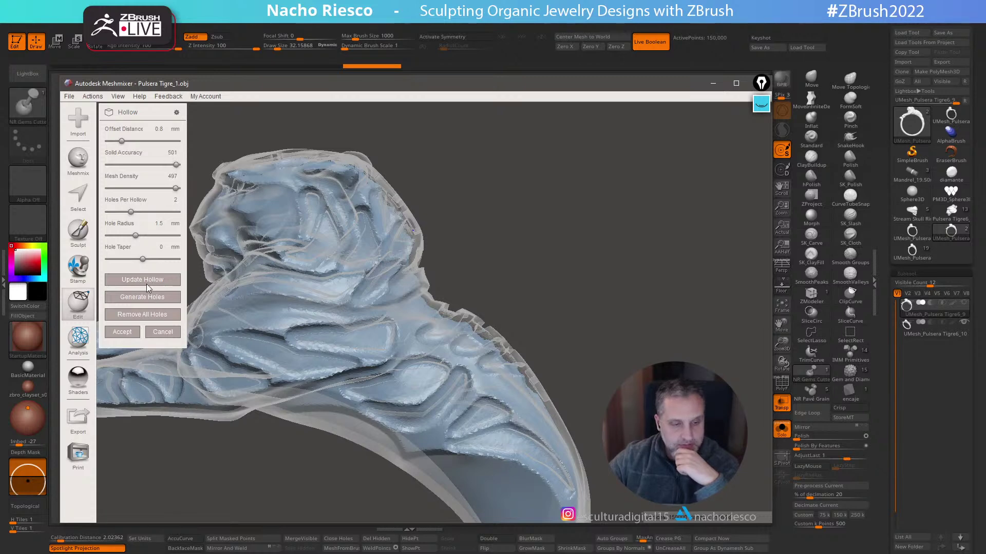
click(146, 284)
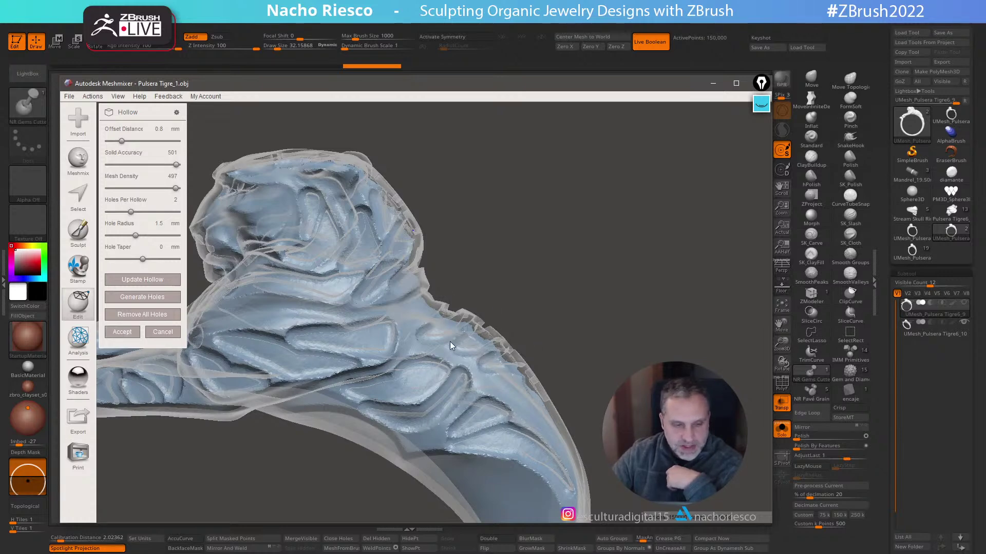
click(123, 332)
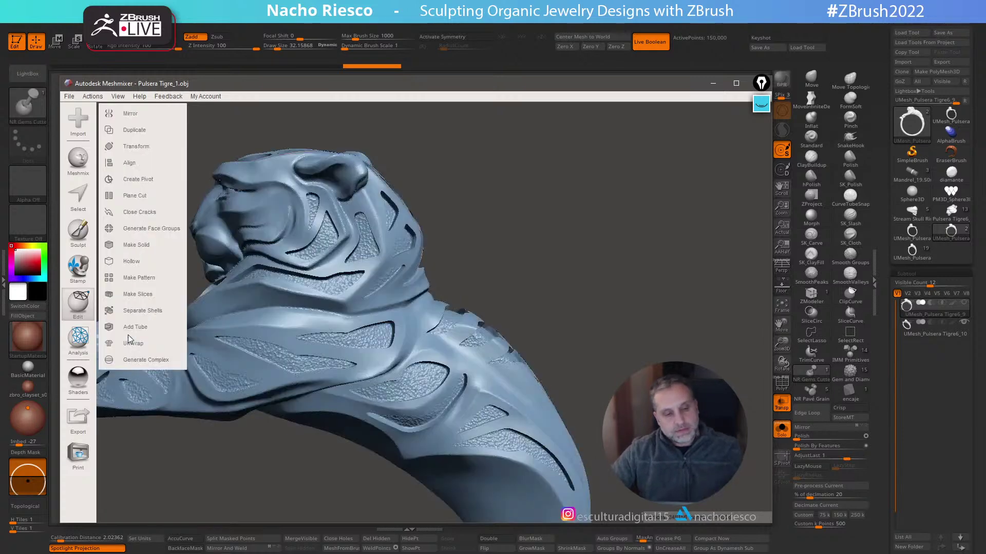
Export the hollowed bracelet in OBJ format, overwriting Pulsera Tigre_1
click(72, 99)
click(92, 265)
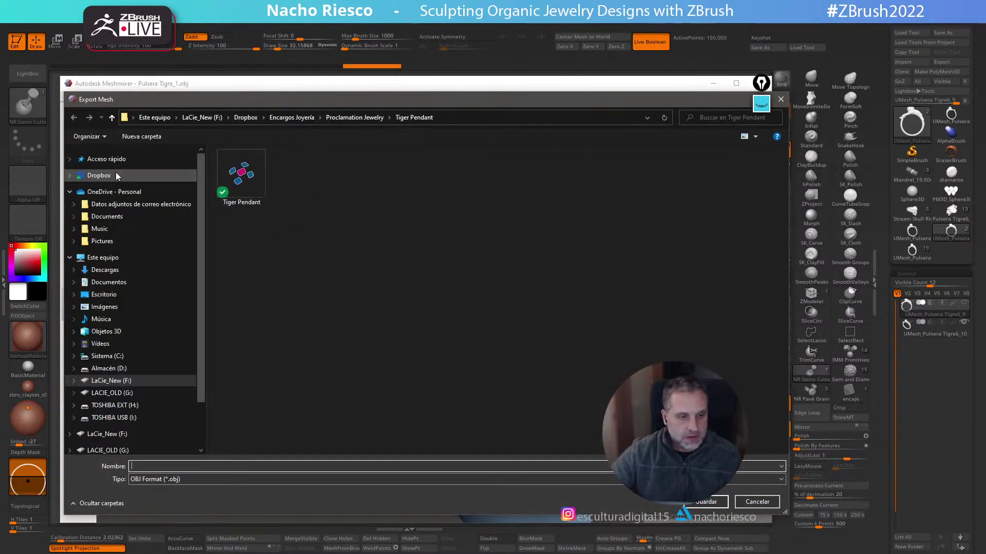
click(107, 159)
double_click(256, 226)
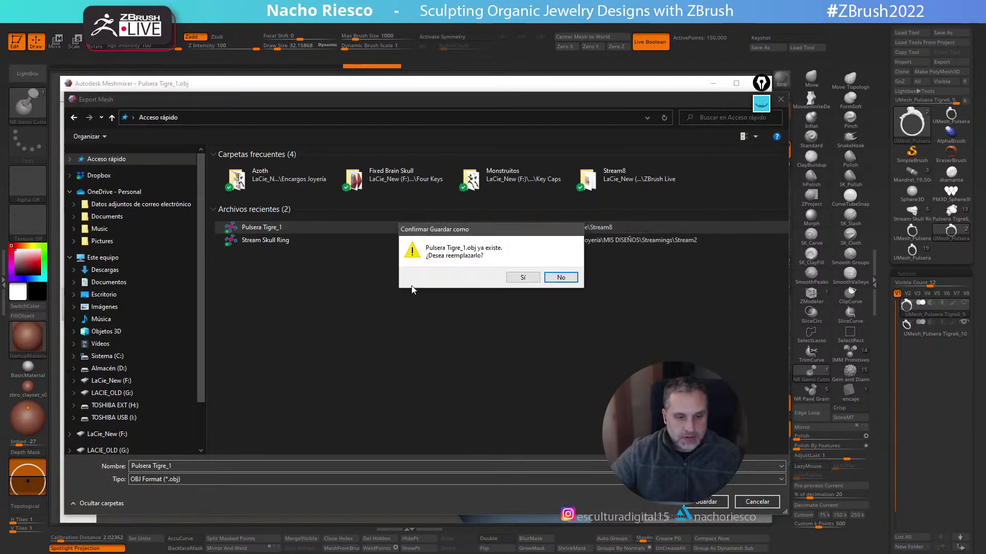
click(519, 278)
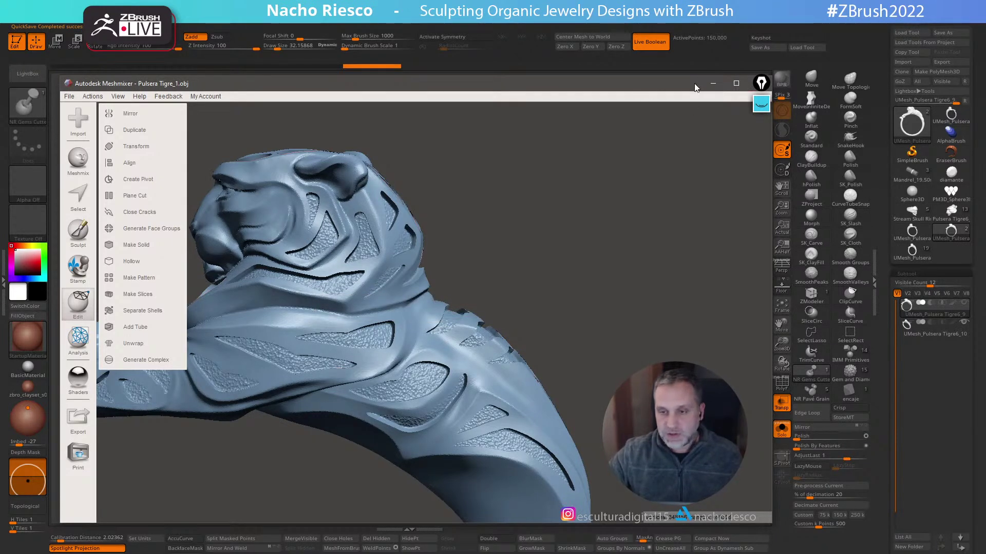
Return to ZBrush, move the decimated bracelet subtool one place down and replace its mesh by importing the hollowed Pulsera Tigre_1 file
click(713, 84)
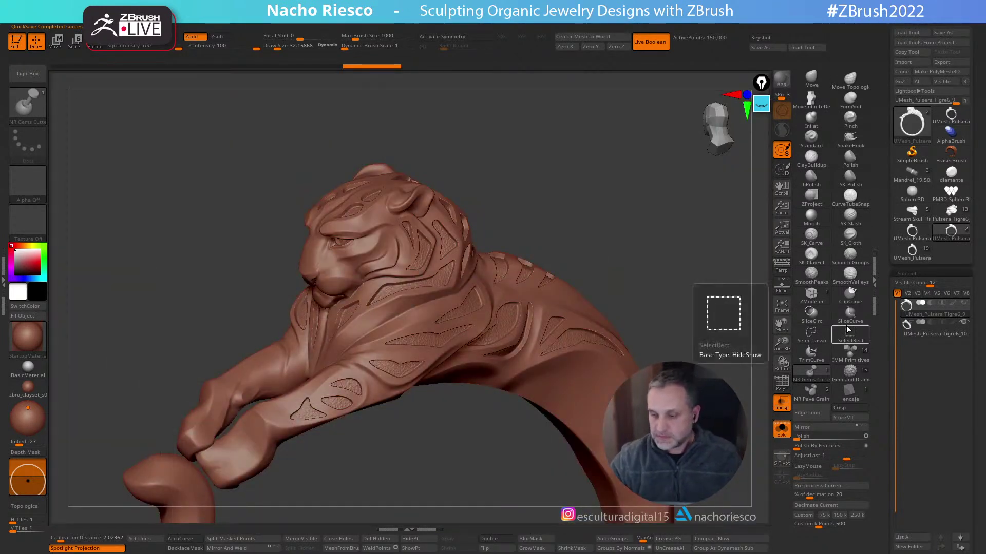
scroll(912, 325, down, 5)
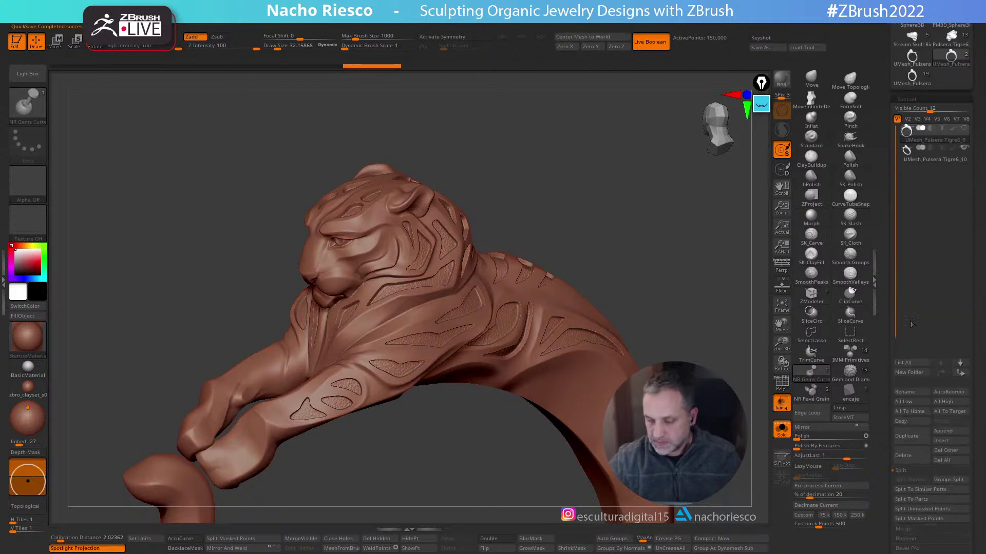
click(961, 374)
scroll(910, 261, up, 3)
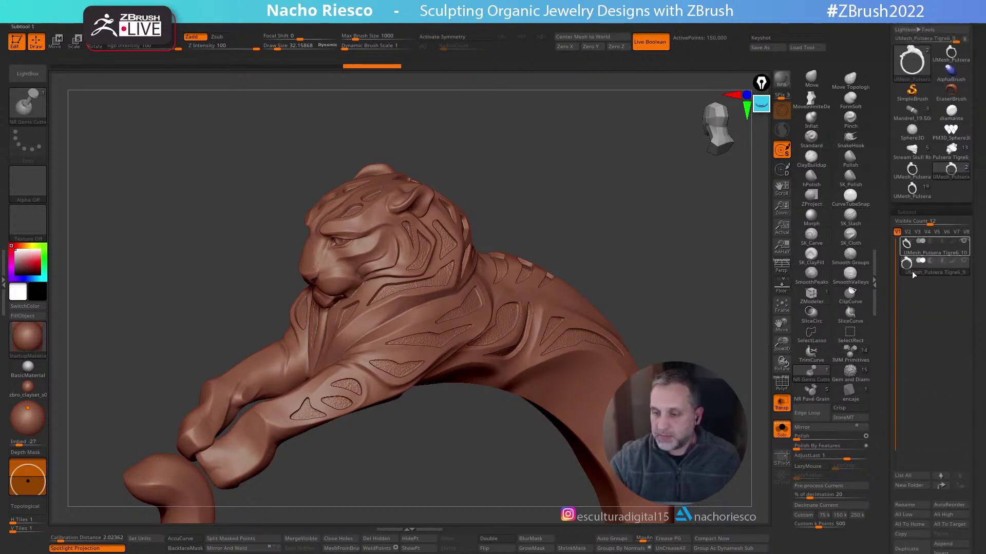
scroll(889, 245, up, 2)
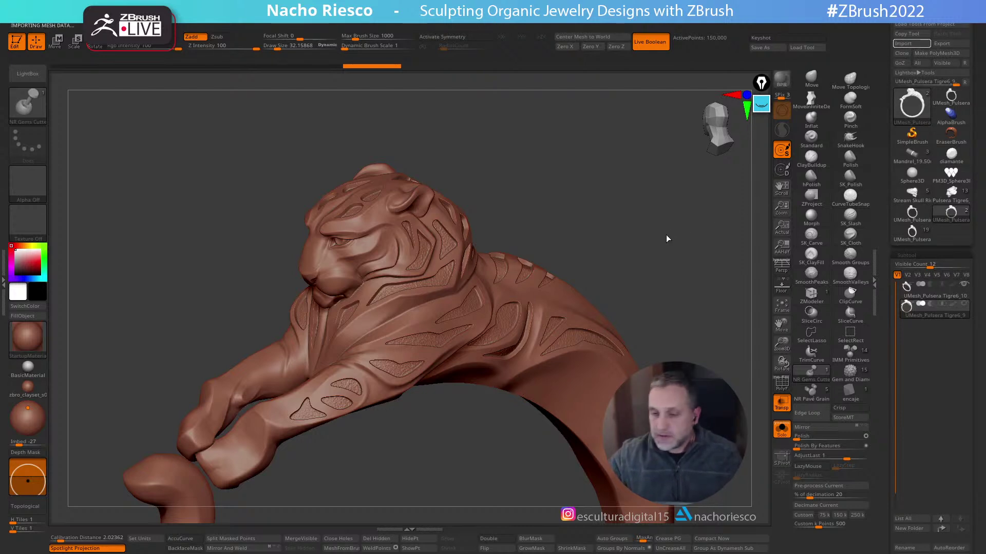
scroll(887, 340, down, 2)
drag(735, 356, 492, 198)
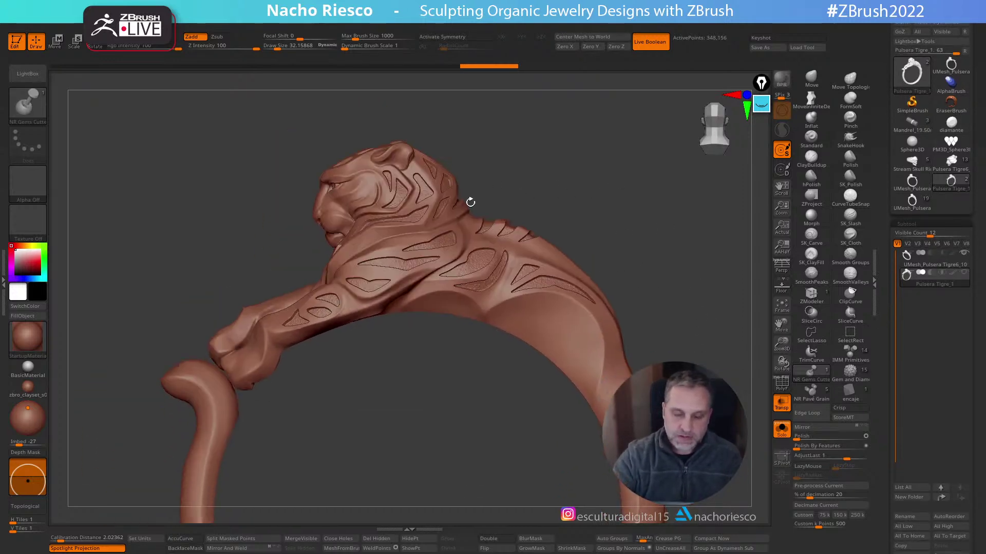
Split the imported bracelet into outer and inner shell subtools and move Pulsera Tigre_1 above Pulsera Tigre_2
drag(547, 238, 590, 192)
scroll(901, 383, down, 6)
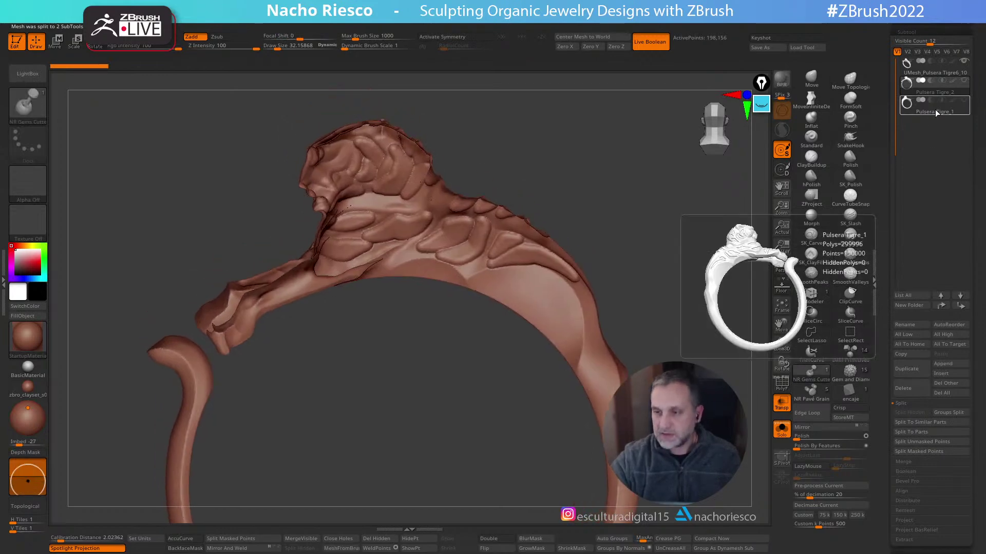
click(935, 112)
drag(925, 110, 926, 93)
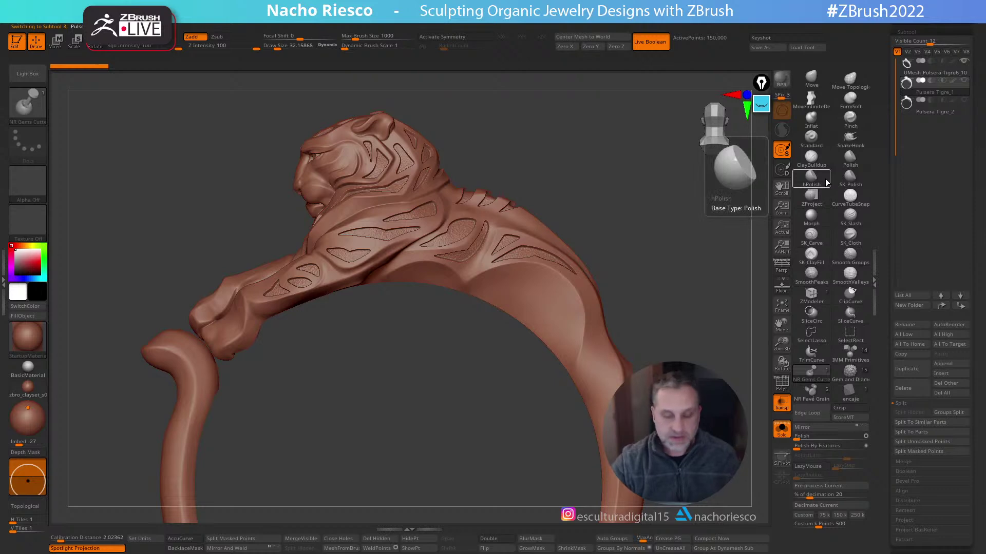
Select the inner shell subtool Pulsera Tigre_2 and examine its shape around the head and legs
mouse_move(966, 87)
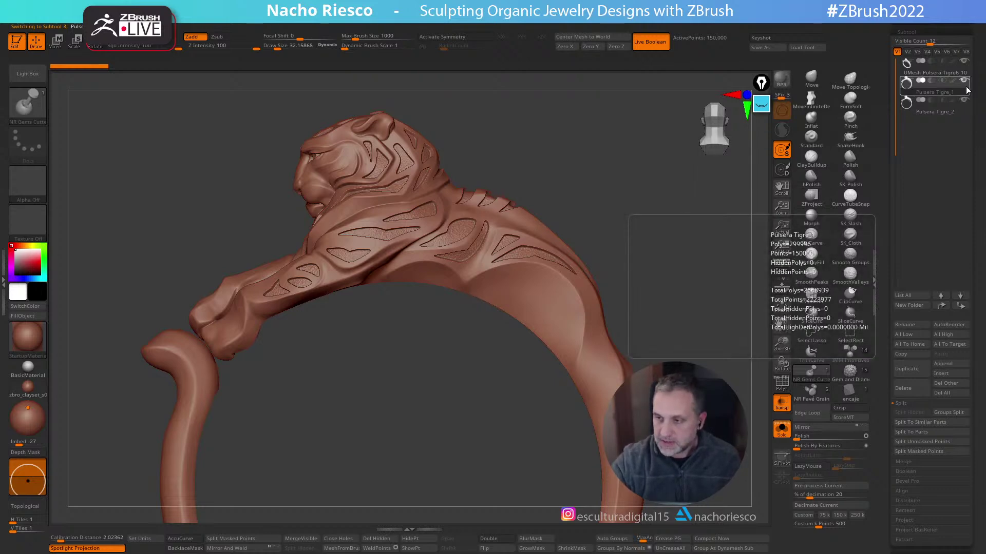
click(959, 114)
drag(667, 349, 646, 315)
drag(626, 238, 712, 359)
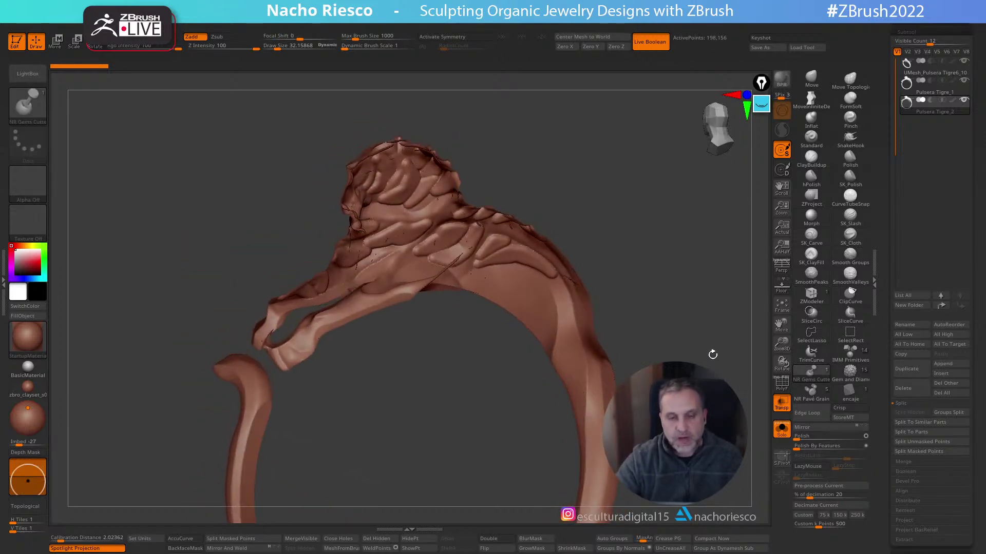
drag(701, 306, 741, 245)
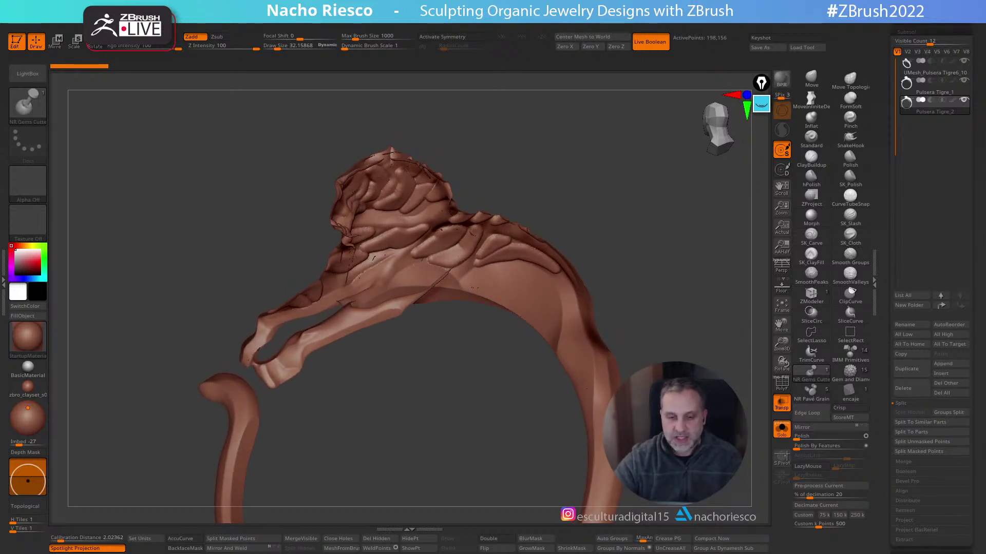
Flip the inner shell's faces in its display properties and smooth its surface with Polish By Features
drag(882, 376, 879, 246)
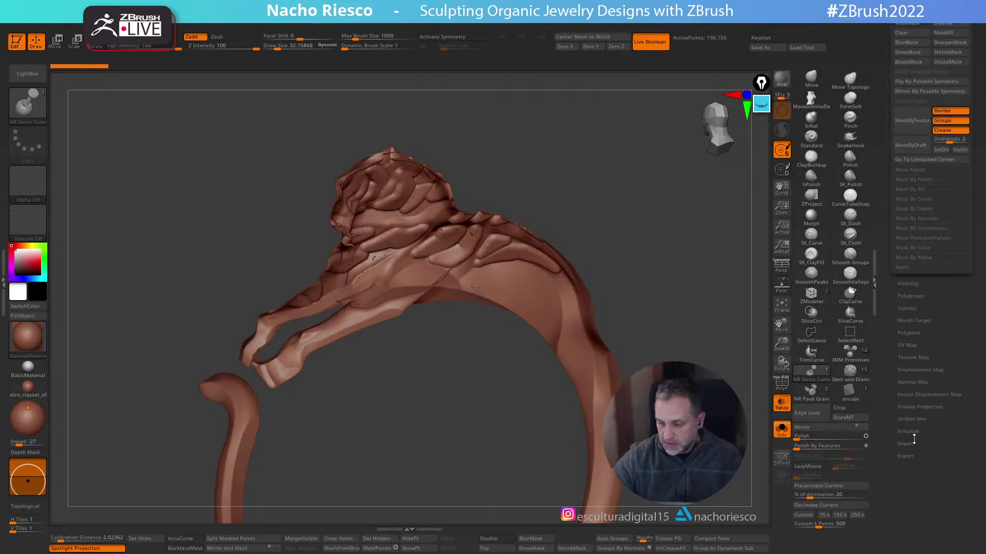
click(919, 407)
drag(817, 446, 839, 447)
mouse_move(693, 310)
mouse_down()
mouse_move(683, 297)
mouse_move(688, 330)
mouse_move(691, 298)
mouse_move(669, 305)
mouse_move(693, 318)
mouse_move(689, 339)
mouse_move(683, 323)
mouse_up()
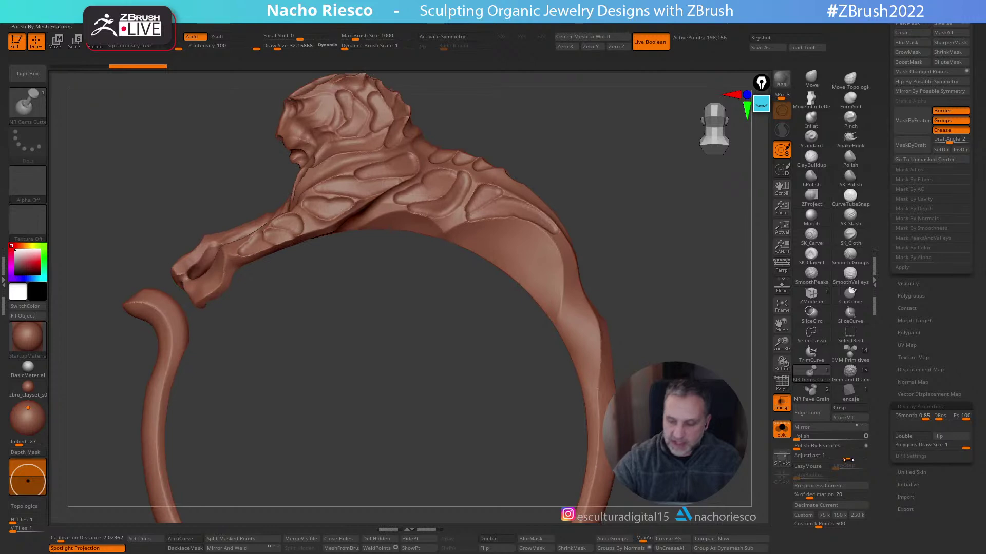
click(804, 447)
drag(760, 426, 744, 390)
Select the outer shell subtool Pulsera Tigre_1 and check its shape against the inner shell Pulsera Tigre_2
drag(879, 114, 888, 314)
drag(883, 227, 874, 340)
drag(734, 354, 721, 332)
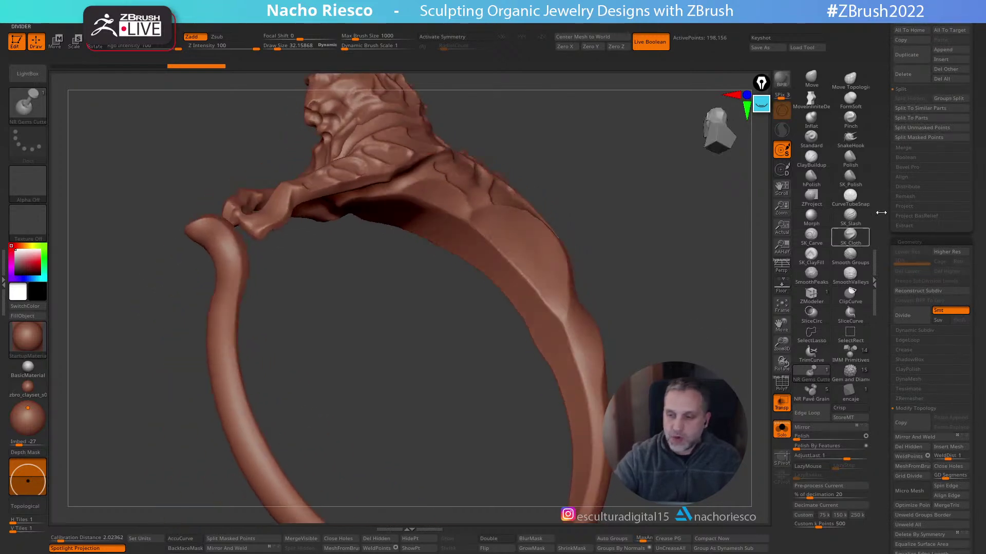
scroll(946, 275, up, 5)
click(965, 230)
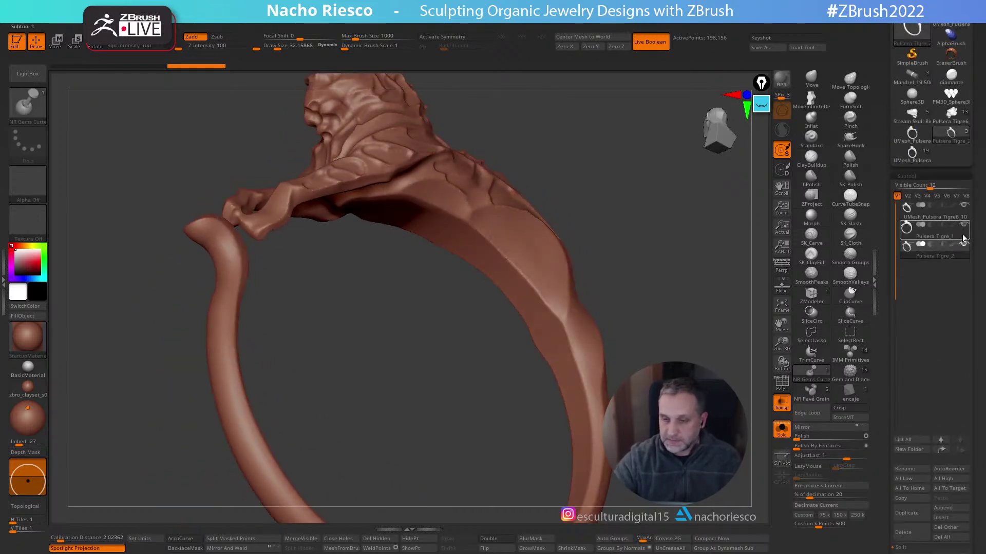
drag(772, 348, 776, 370)
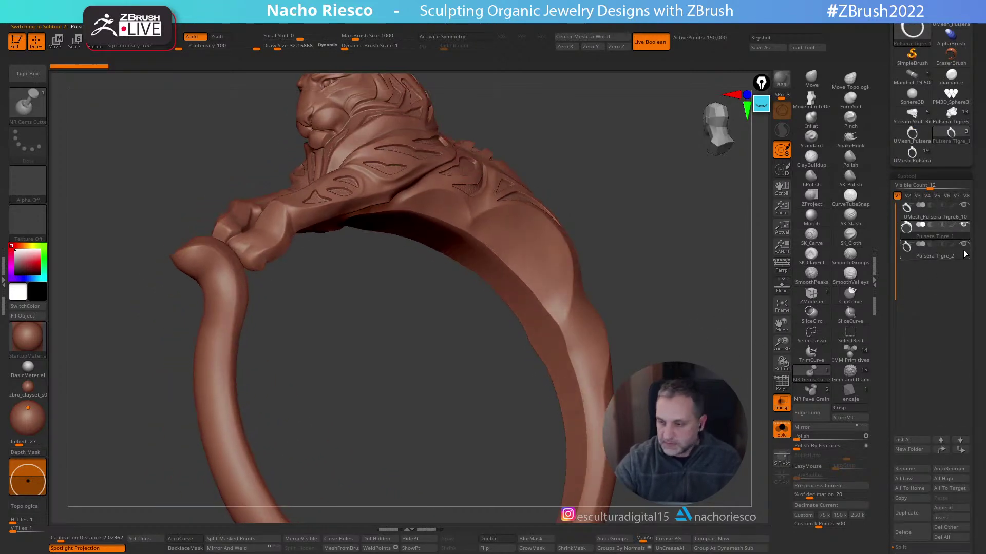
mouse_move(963, 258)
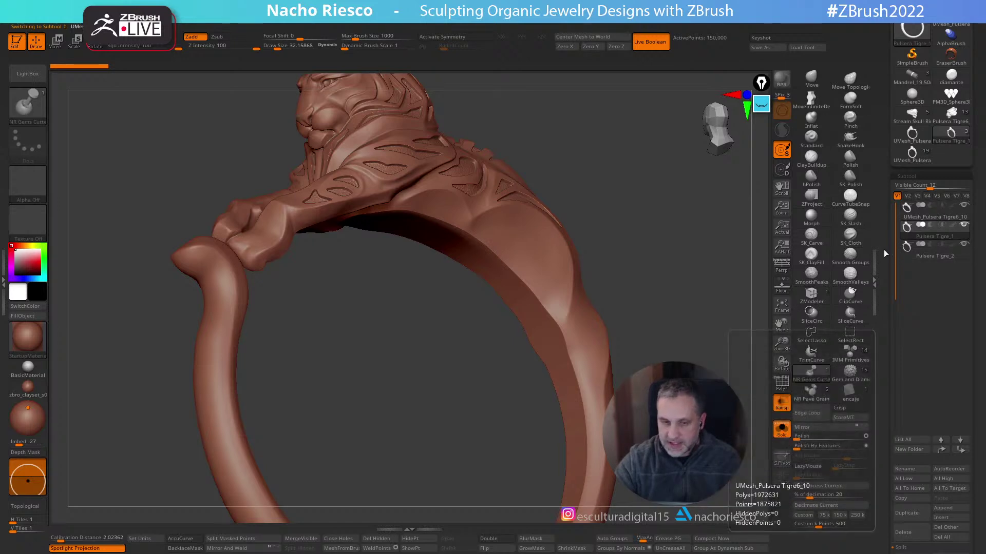
Select the UMesh_Pulsera Tigre6_10 subtool, turn on polyframe display and isolate the polygroup on the bracelet's inner face
click(912, 211)
mouse_move(743, 404)
mouse_down()
mouse_move(770, 378)
mouse_move(739, 380)
mouse_move(739, 392)
mouse_up()
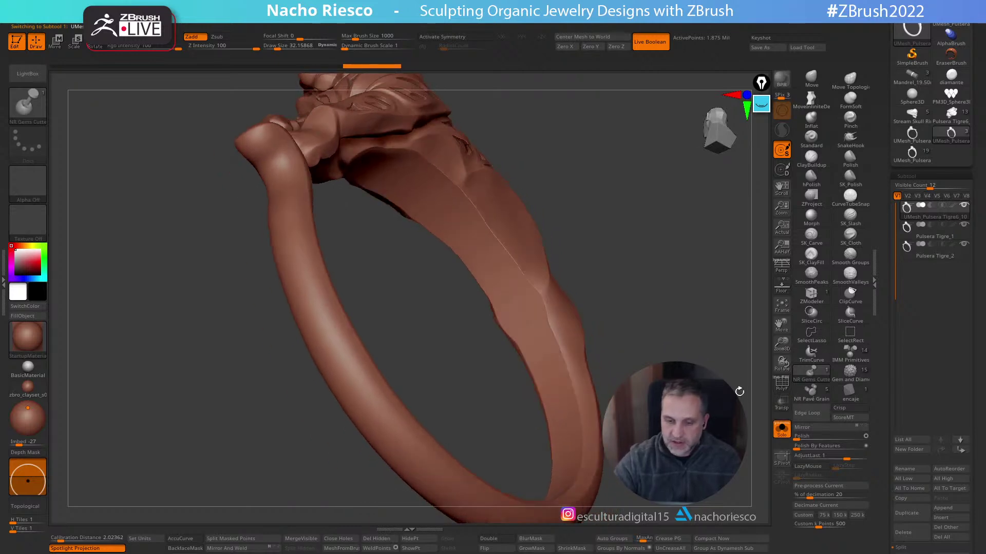
click(782, 384)
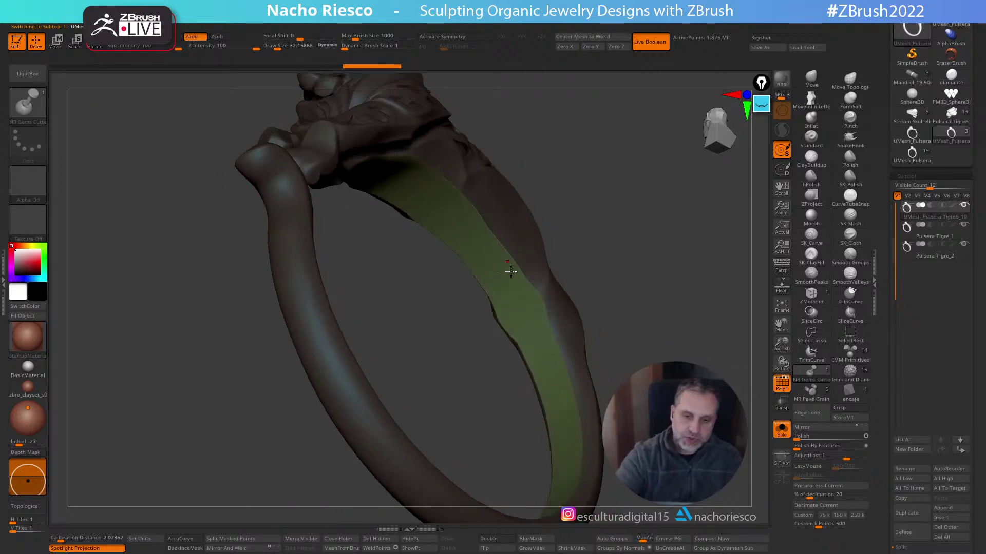
key(ctrl+shift)
ctrl+shift+click(527, 317)
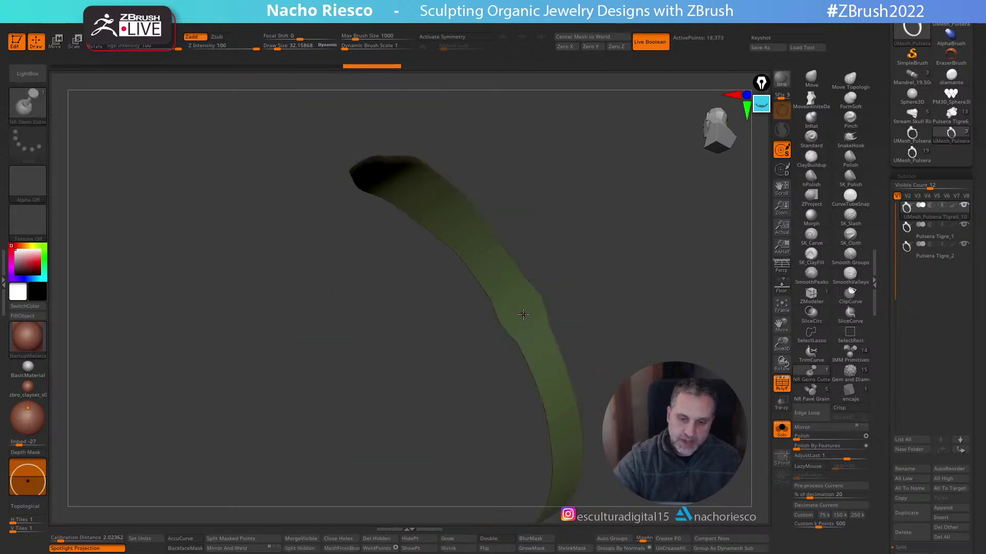
drag(570, 334, 647, 363)
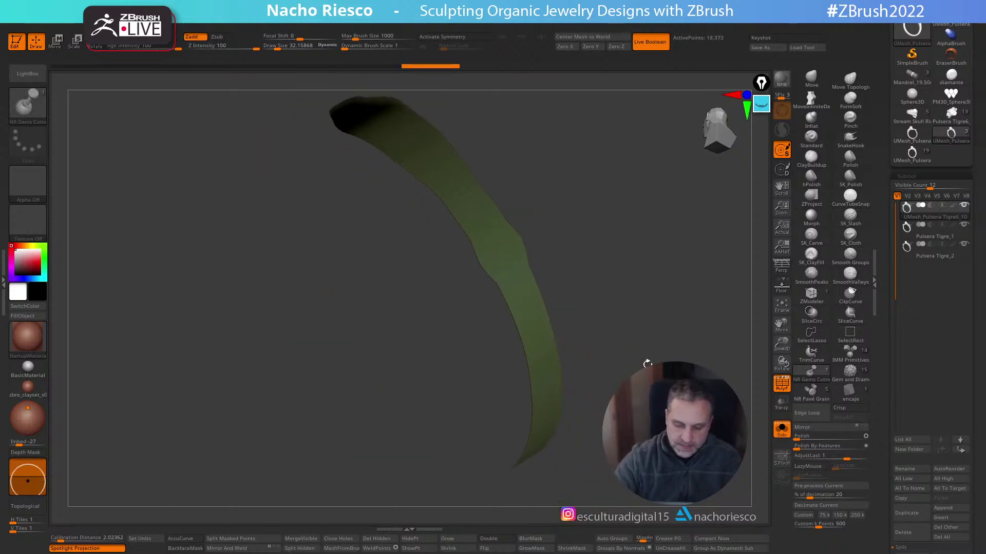
Shrink the isolated band's visibility inward, mask what remains and soften the mask's edges with the whole bracelet shown
click(458, 549)
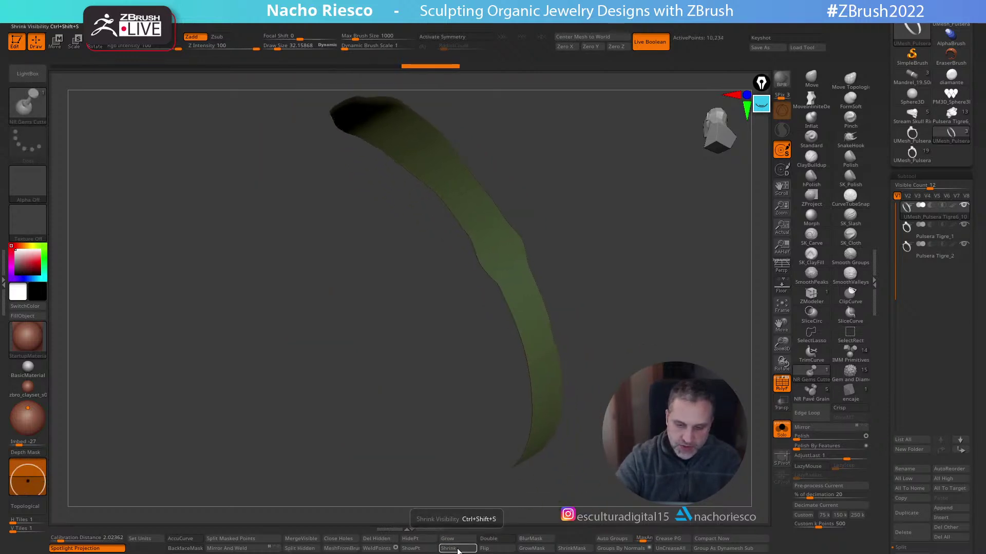
click(457, 548)
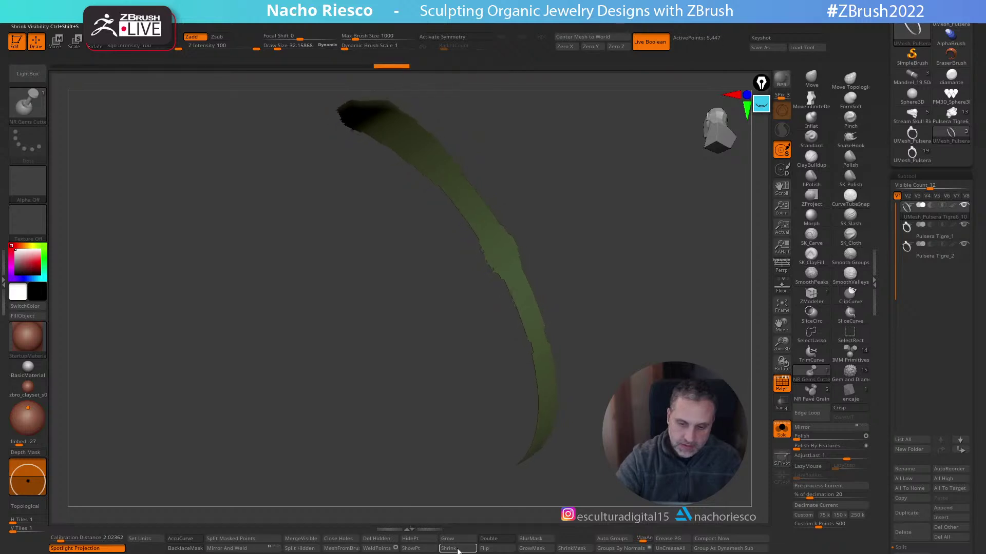
ctrl+shift+click(707, 367)
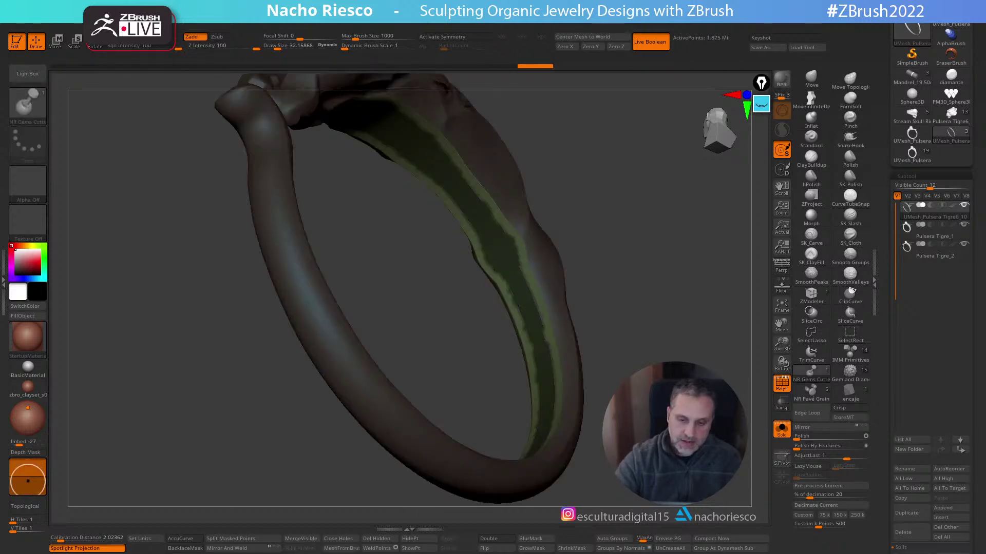
mouse_move(707, 367)
mouse_down()
mouse_move(697, 341)
mouse_move(695, 355)
mouse_up()
mouse_move(585, 242)
mouse_down()
mouse_move(634, 249)
mouse_move(689, 295)
mouse_move(534, 548)
mouse_up()
click(534, 539)
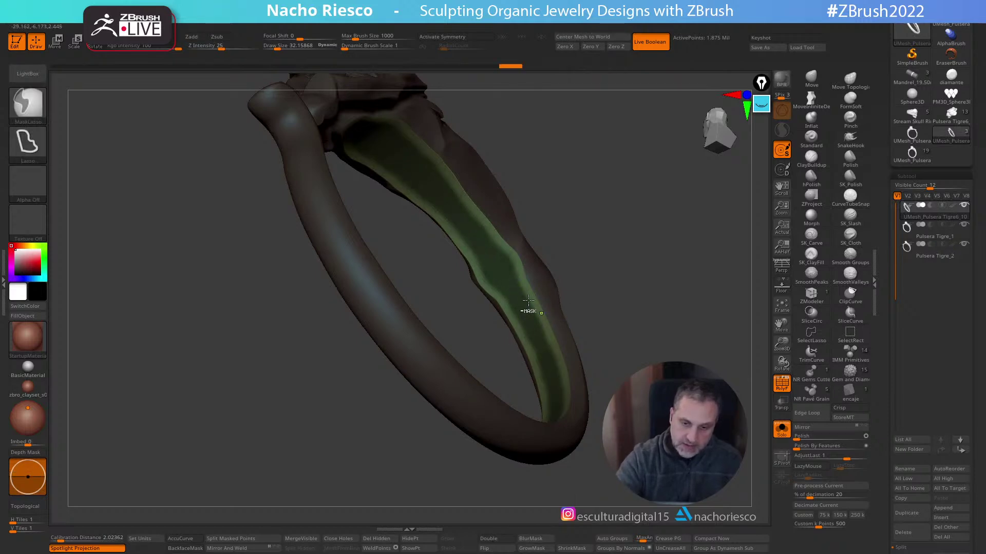
Set the draw size to about 626, activate symmetry on the Z axis and choose MaskPen as the masking brush
mouse_move(664, 295)
mouse_down()
mouse_move(667, 271)
mouse_move(667, 283)
mouse_move(600, 342)
mouse_move(654, 264)
mouse_move(653, 349)
mouse_move(627, 341)
mouse_move(504, 354)
mouse_move(548, 340)
mouse_move(533, 342)
mouse_up()
key(s)
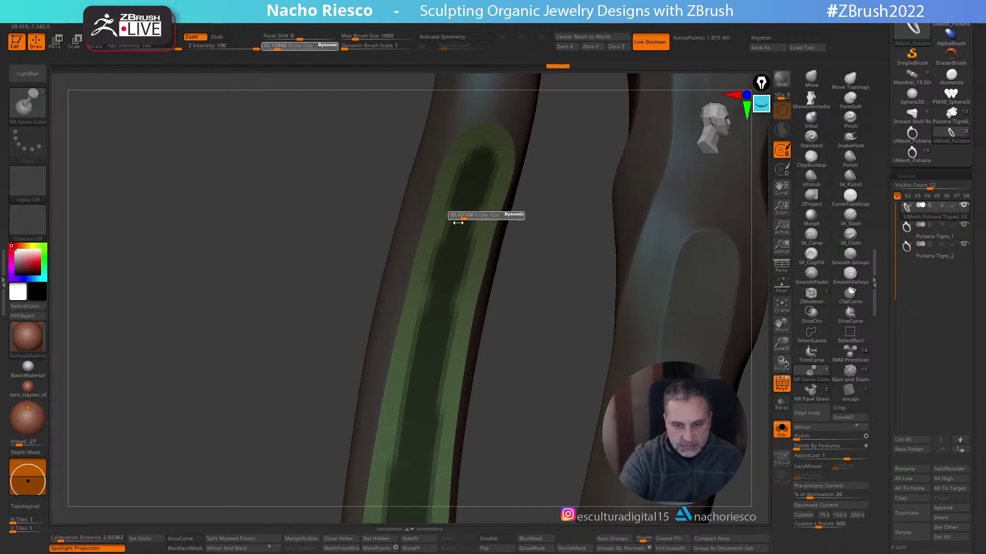
drag(432, 220, 554, 227)
key(x)
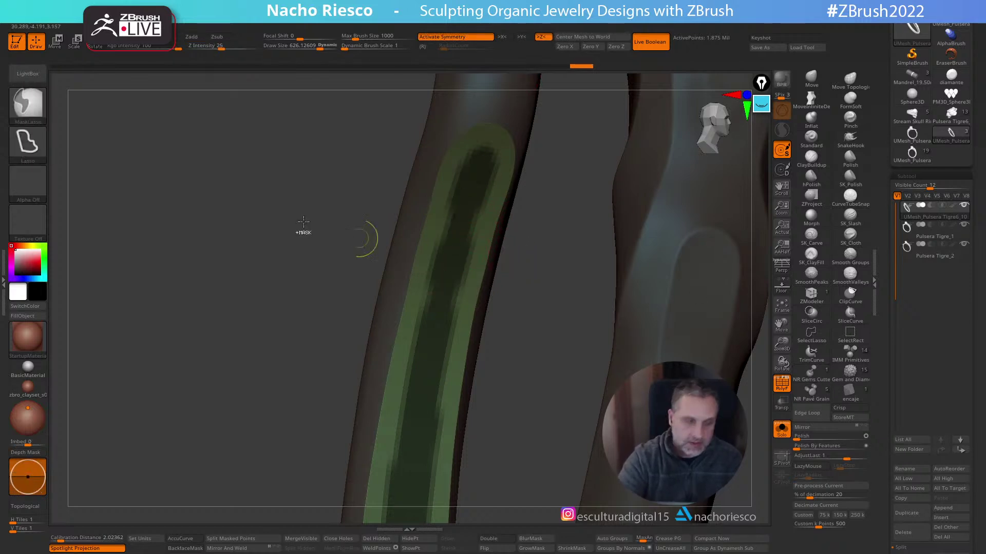
ctrl+click(43, 116)
click(119, 115)
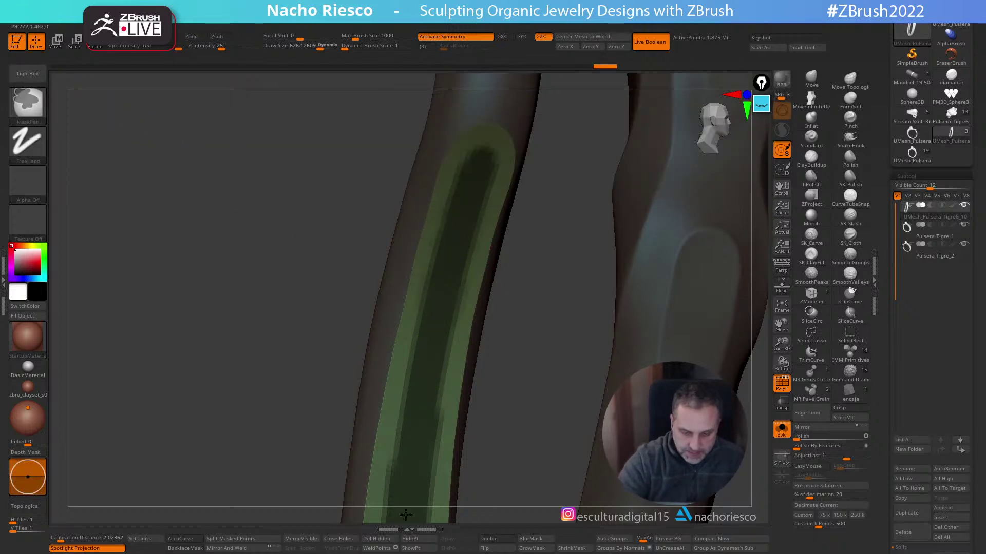
Paint additional mask along the bracelet's inner face to fill out and even the masked band
key(ctrl)
mouse_move(490, 400)
mouse_down()
mouse_move(504, 297)
mouse_move(495, 272)
mouse_move(597, 344)
mouse_move(385, 345)
mouse_move(519, 308)
mouse_move(642, 359)
mouse_move(658, 279)
mouse_up()
key(ctrl)
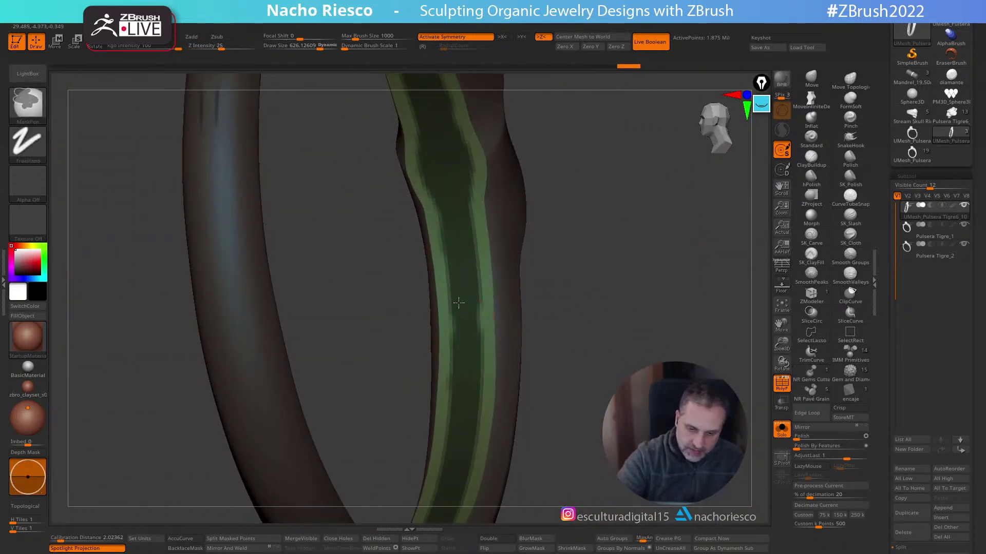
drag(564, 227, 611, 288)
key(ctrl)
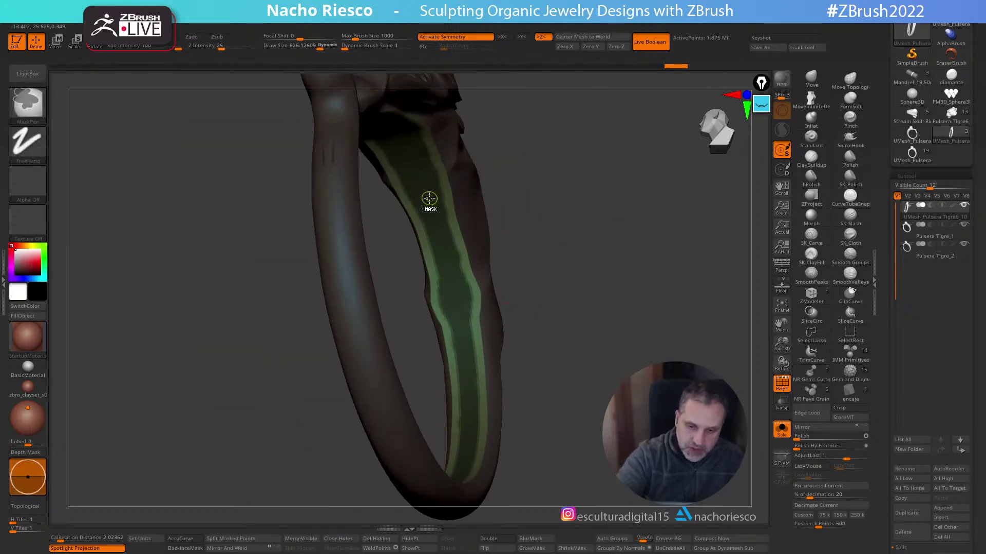
ctrl+drag(458, 299, 416, 170)
mouse_move(540, 256)
mouse_down()
mouse_move(557, 185)
mouse_move(594, 280)
mouse_move(615, 389)
mouse_move(642, 364)
mouse_move(660, 418)
mouse_move(637, 370)
mouse_up()
key(ctrl)
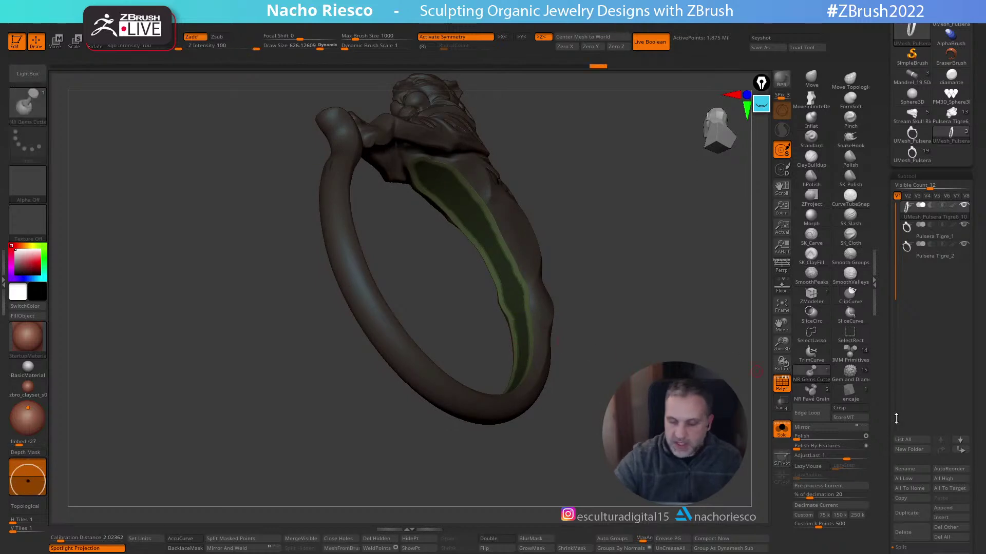
Preview an extraction of the masked inner band with a thickness of 0.03
scroll(925, 308, down, 3)
click(911, 401)
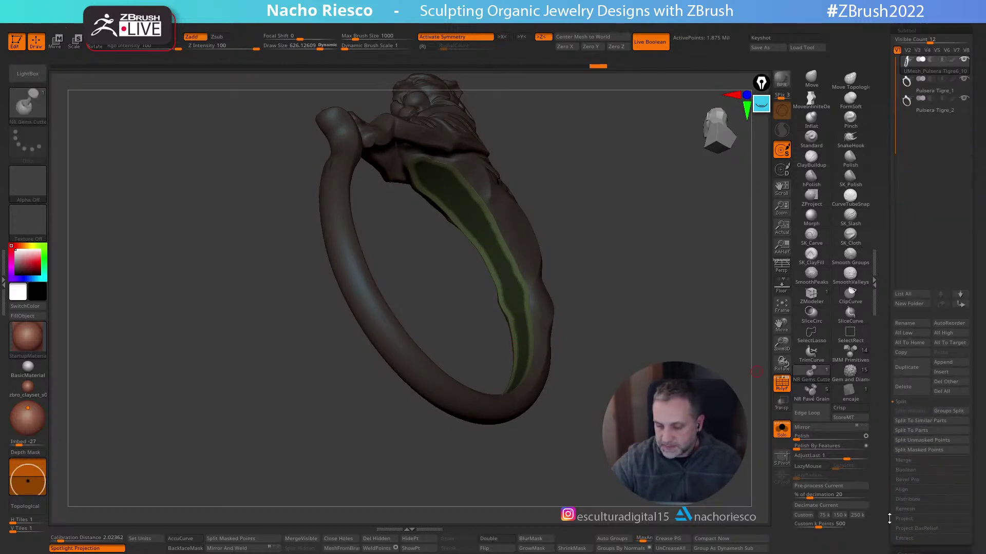
scroll(905, 466, down, 2)
drag(764, 457, 754, 463)
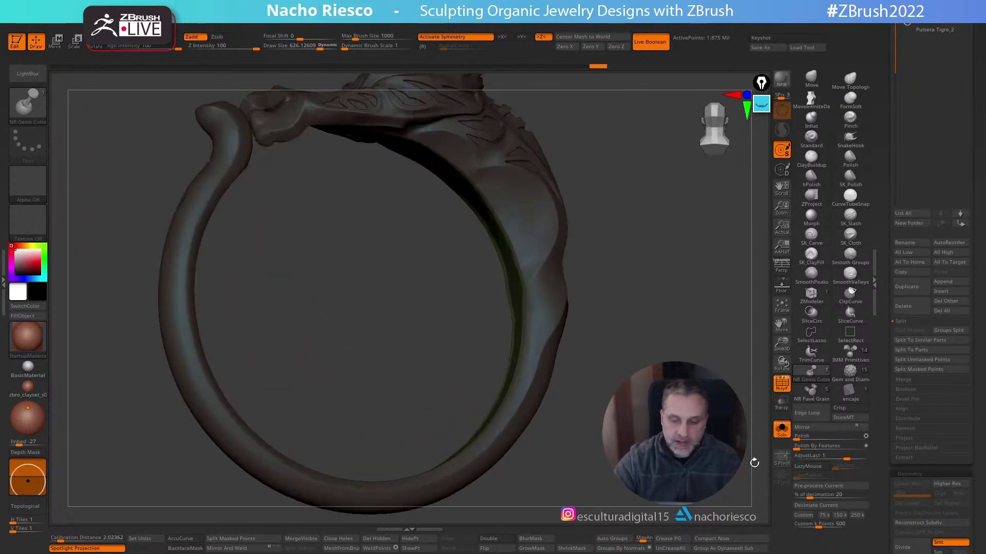
click(915, 457)
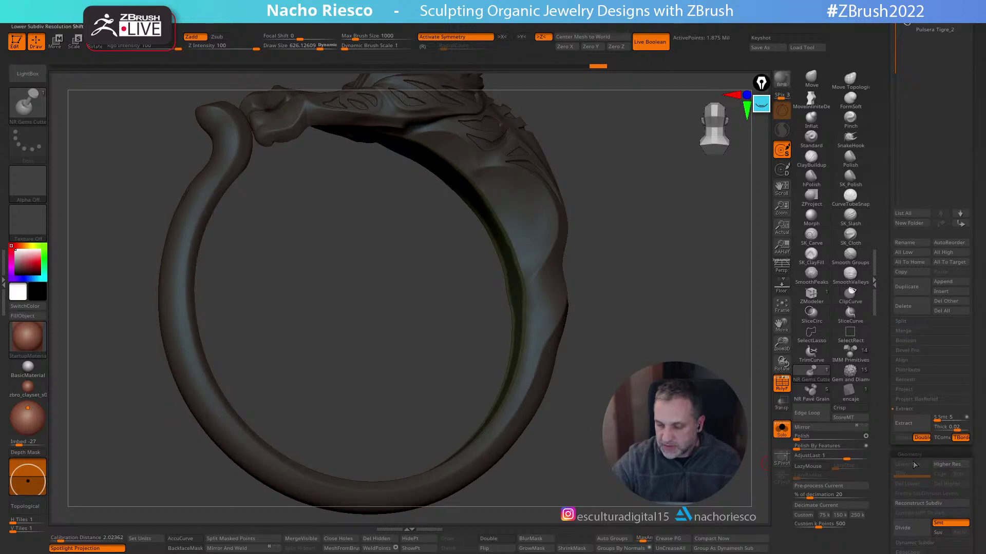
click(913, 424)
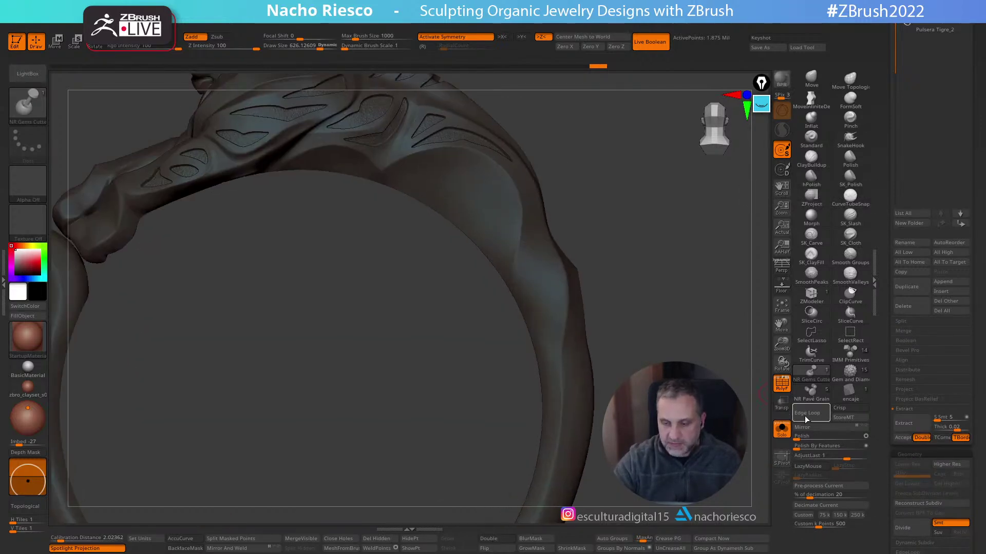
text(0.00001)
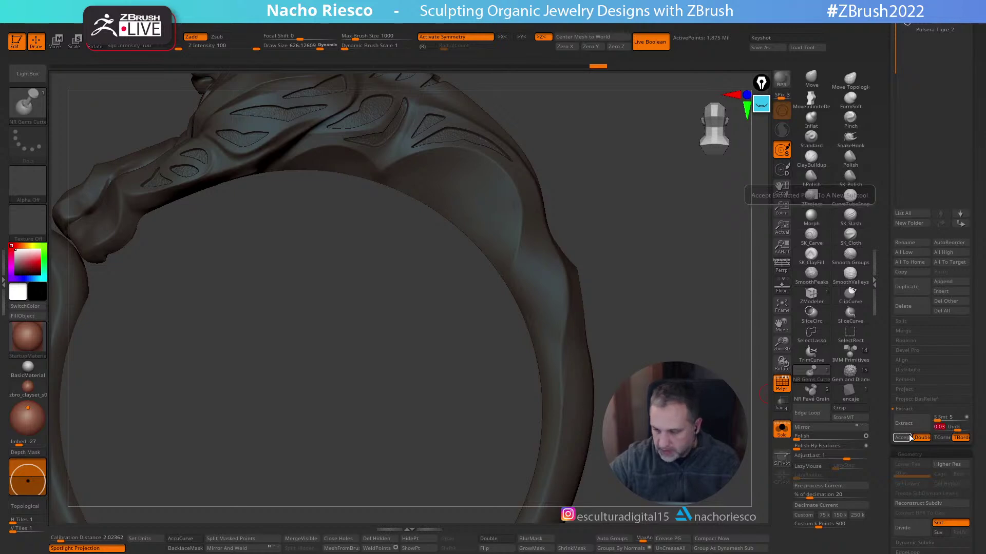
click(915, 426)
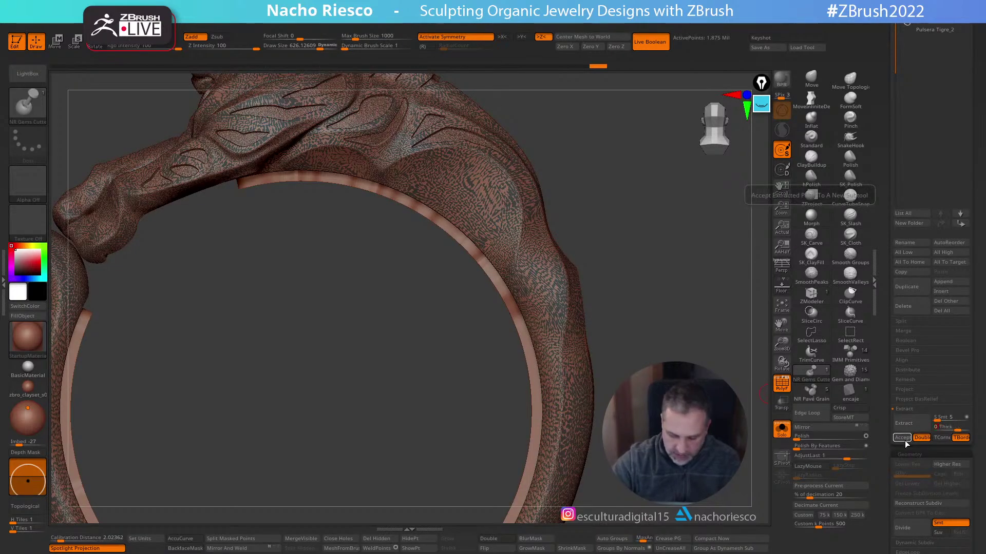
Extract the masked inner band with a thickness of 0.04 and accept it as a new subtool
text(4)
key(Return)
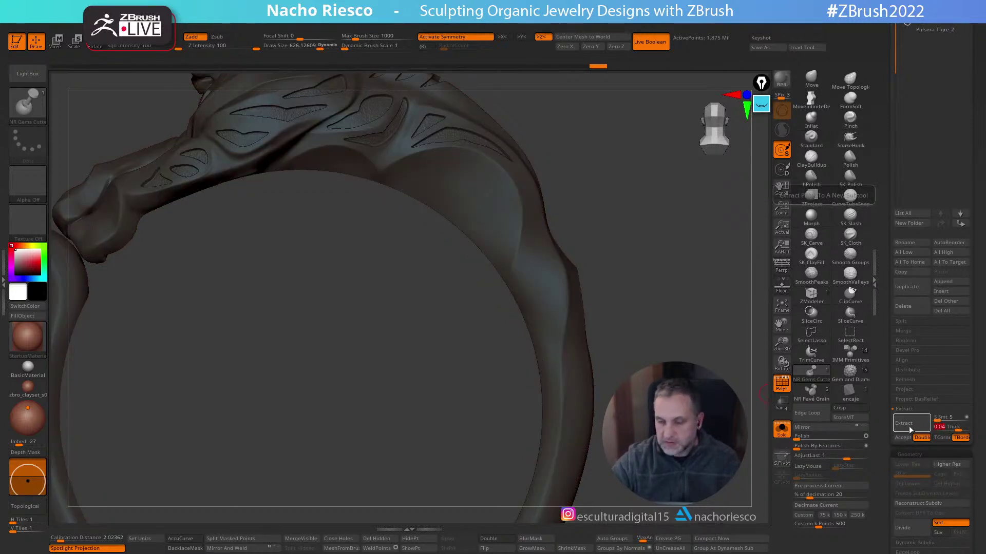
click(912, 424)
click(907, 437)
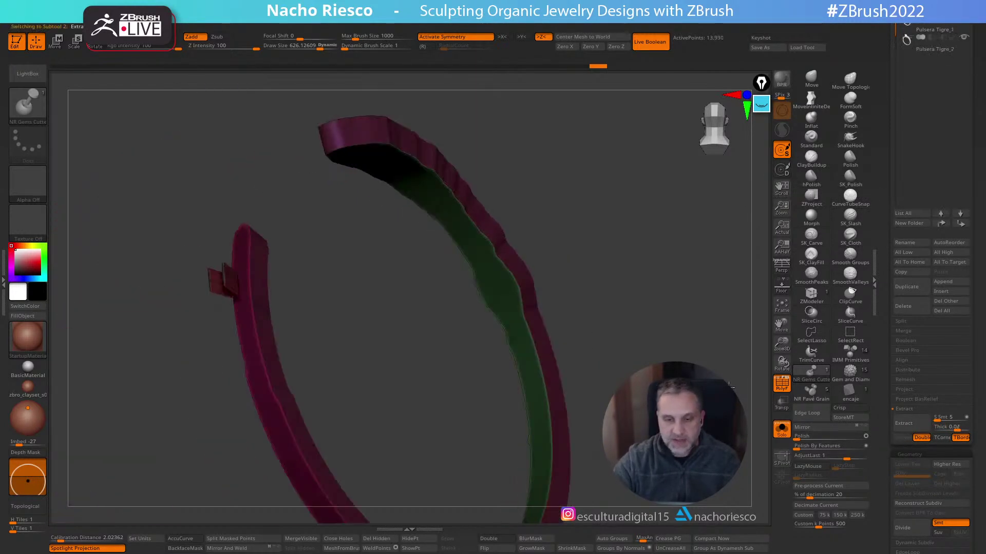
Hide the stray fragment near the tail end of the extracted band and delete the hidden geometry
drag(729, 360, 480, 310)
click(811, 334)
mouse_move(336, 312)
ctrl+shift+mouse_down()
mouse_move(365, 277)
mouse_move(280, 213)
ctrl+shift+mouse_up()
click(376, 538)
Smooth the extracted band's wavy edges with Polish By Features
drag(477, 298, 480, 328)
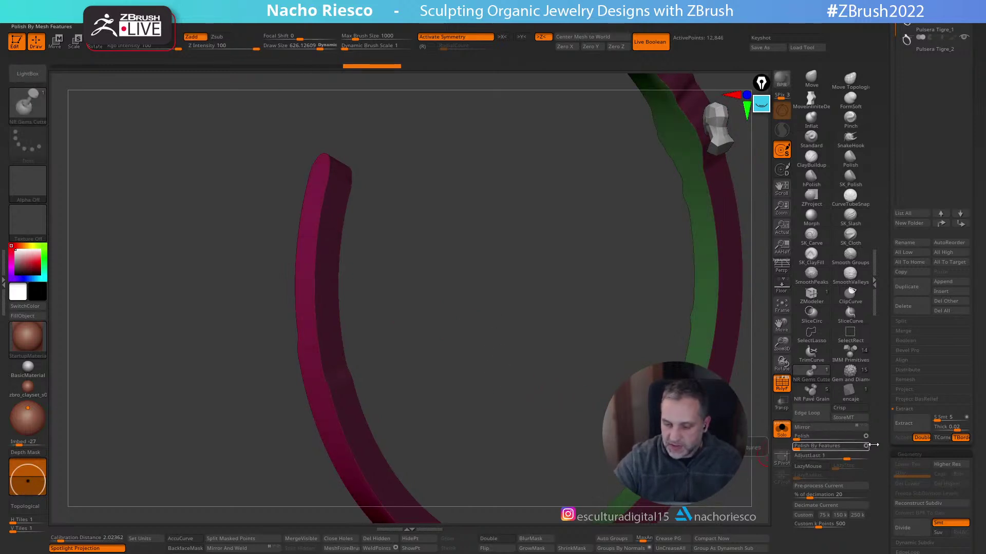
drag(872, 446, 804, 446)
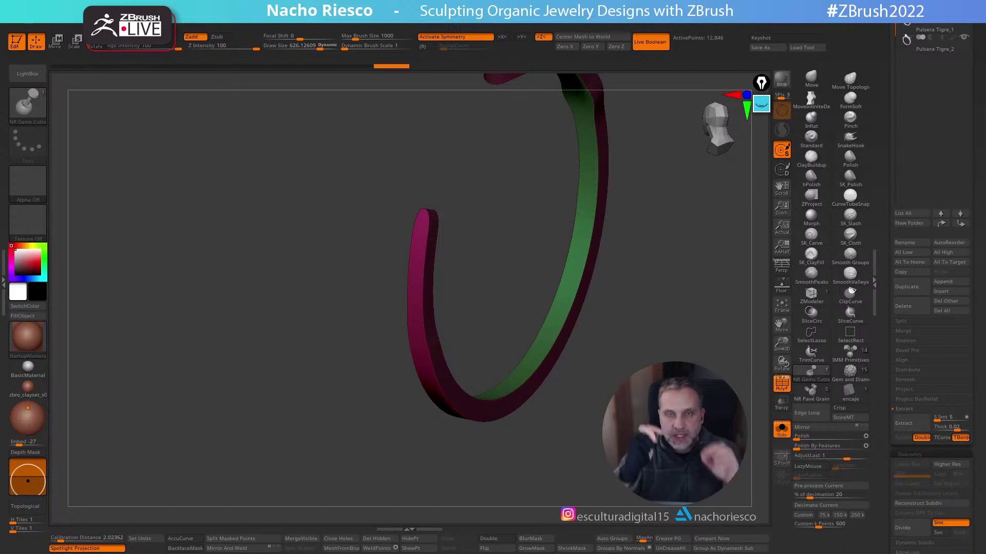
drag(206, 308, 231, 297)
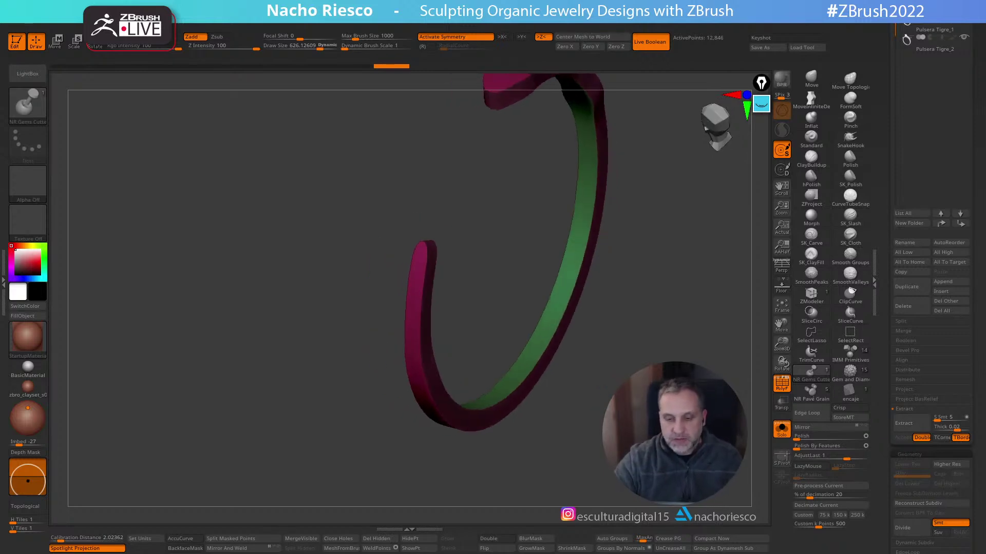
drag(804, 448, 807, 448)
Show all visible subtools again and move the extracted band below Pulsera Tigre_2 in the subtool order
click(782, 430)
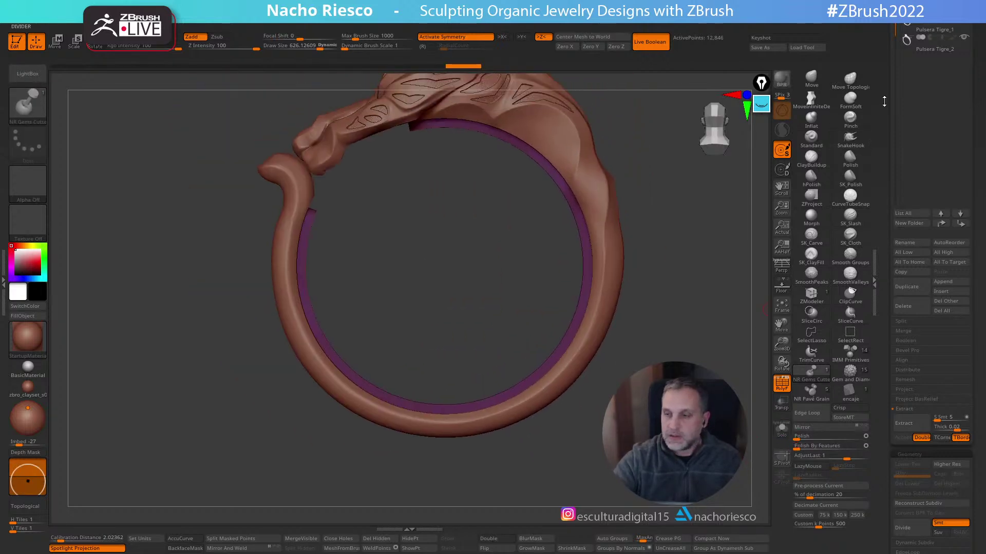
drag(891, 71, 892, 175)
click(927, 106)
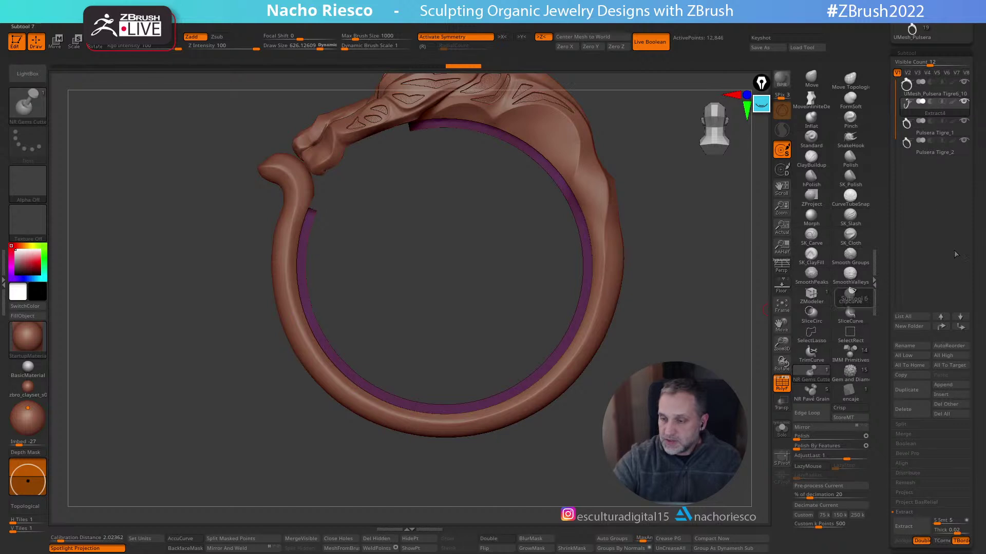
drag(927, 107, 930, 141)
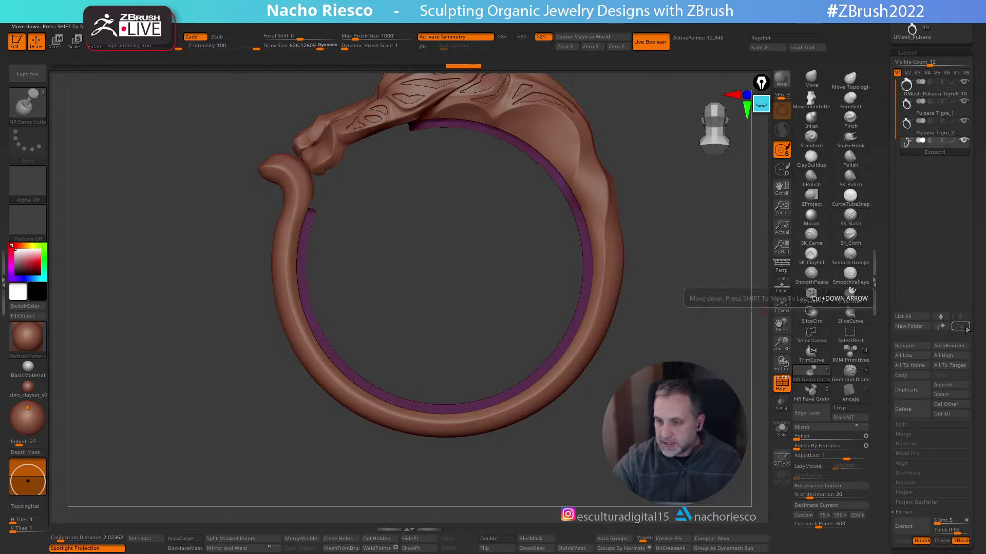
Set the extracted band to Boolean subtraction and inspect the opening it cuts into the hollow bracelet
click(931, 141)
drag(757, 370, 742, 334)
mouse_move(747, 293)
mouse_down()
mouse_move(682, 316)
mouse_move(660, 308)
mouse_move(655, 288)
mouse_move(708, 307)
mouse_move(711, 282)
mouse_move(701, 349)
mouse_move(652, 345)
mouse_move(657, 379)
mouse_move(648, 376)
mouse_move(682, 291)
mouse_move(691, 365)
mouse_move(678, 416)
mouse_up()
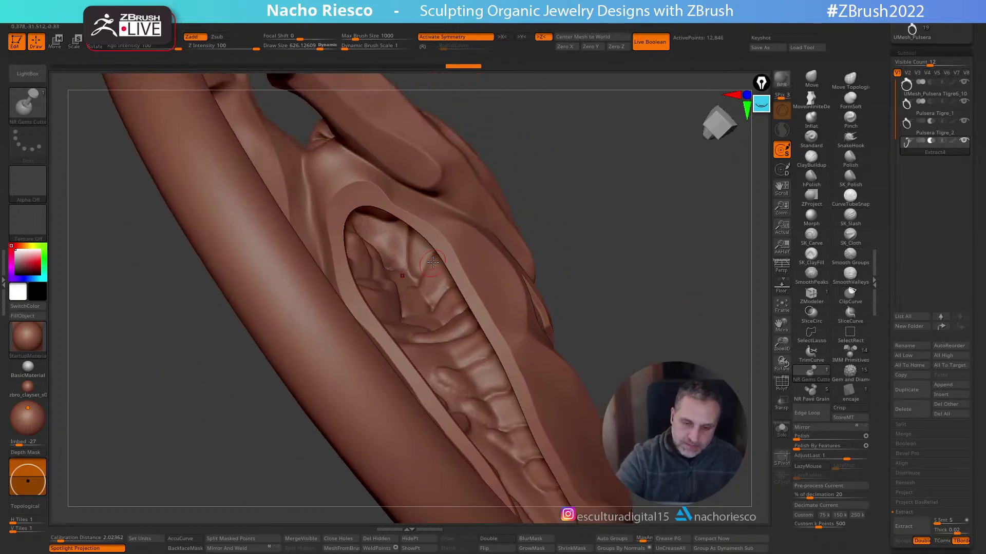
Reshape the band's outline at the rounded end of the opening using a resized MoveInfiniteDepth brush
right_drag(453, 206, 489, 216)
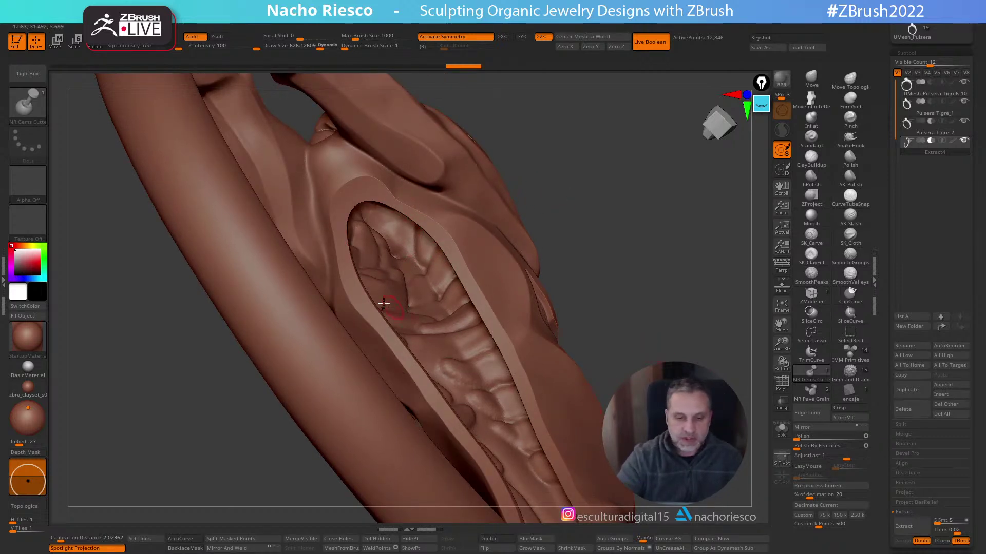
click(812, 101)
key(s)
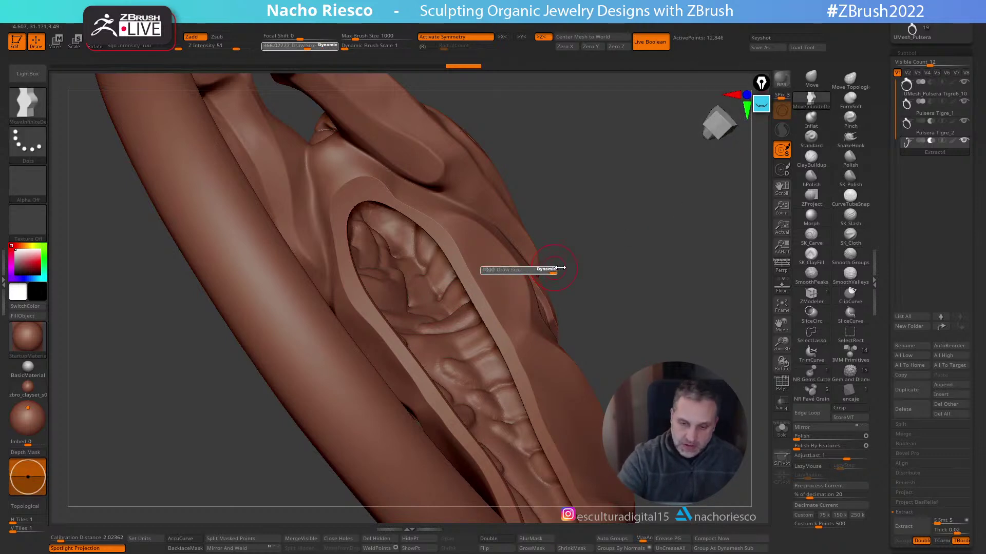
mouse_move(577, 266)
right_down()
mouse_move(581, 285)
mouse_move(561, 282)
mouse_move(566, 297)
mouse_move(686, 343)
mouse_move(665, 337)
right_up()
key(s)
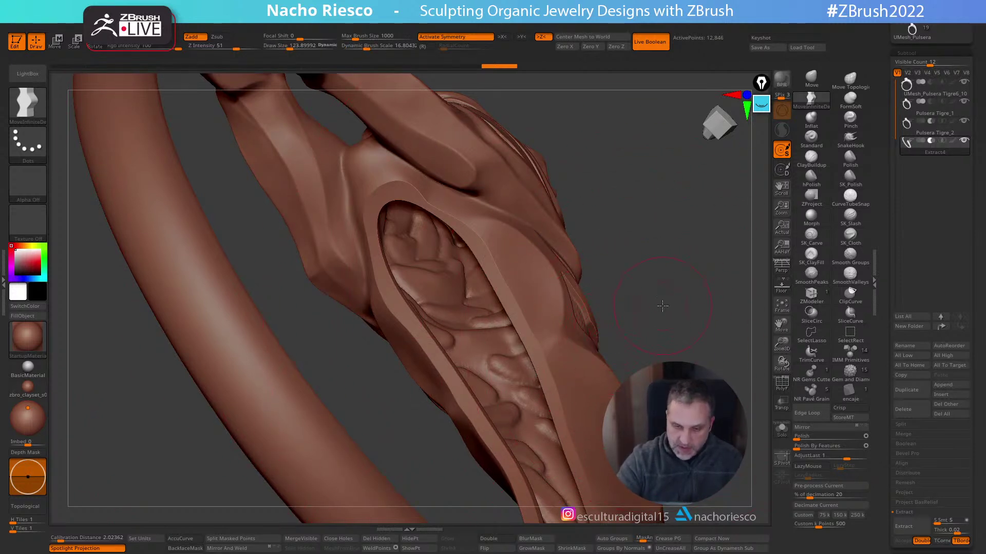
right_drag(660, 306, 488, 255)
key(s)
drag(434, 209, 477, 236)
Turn off symmetry and refine the opening's edges near its rounded end with a brush size of about 114
key(x)
key(s)
drag(650, 230, 514, 228)
mouse_move(627, 224)
mouse_down()
mouse_move(695, 310)
mouse_move(664, 267)
mouse_move(664, 279)
mouse_move(678, 279)
mouse_move(678, 334)
mouse_move(472, 251)
mouse_up()
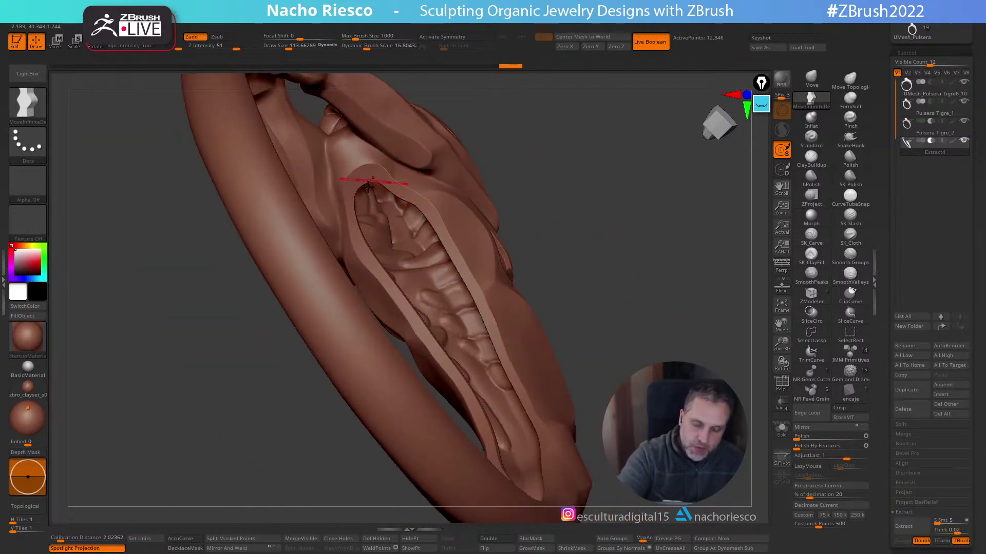
drag(612, 283, 590, 335)
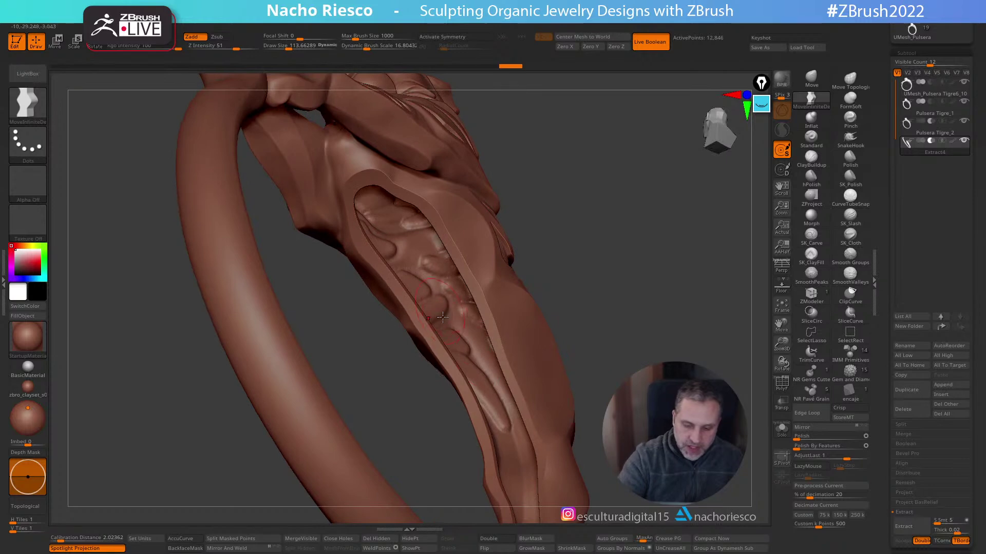
drag(613, 371, 562, 298)
drag(639, 302, 631, 321)
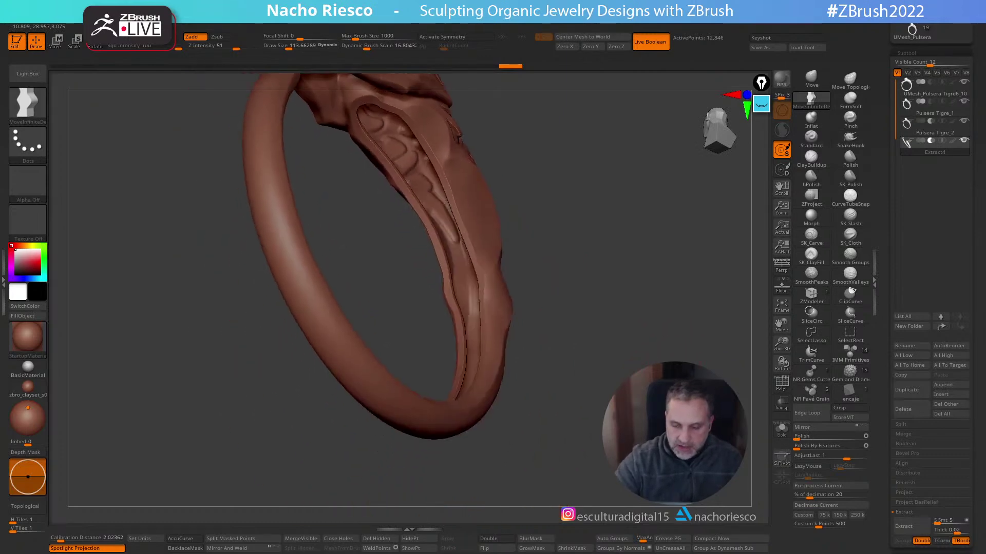
Isolate the extracted band and make its two sides symmetrical with Mirror And Weld
click(782, 430)
shift+drag(744, 452, 729, 491)
drag(589, 455, 543, 464)
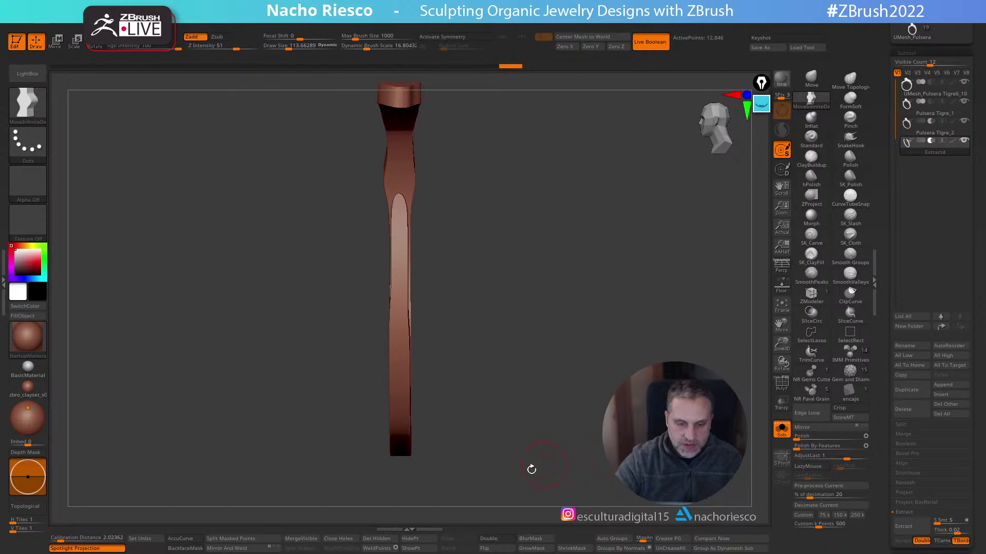
click(270, 551)
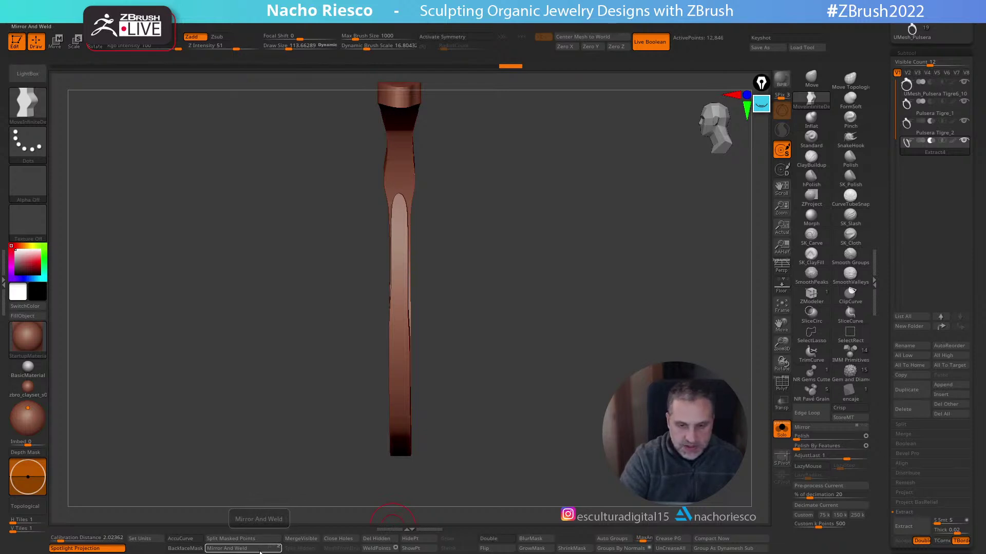
drag(524, 411, 594, 460)
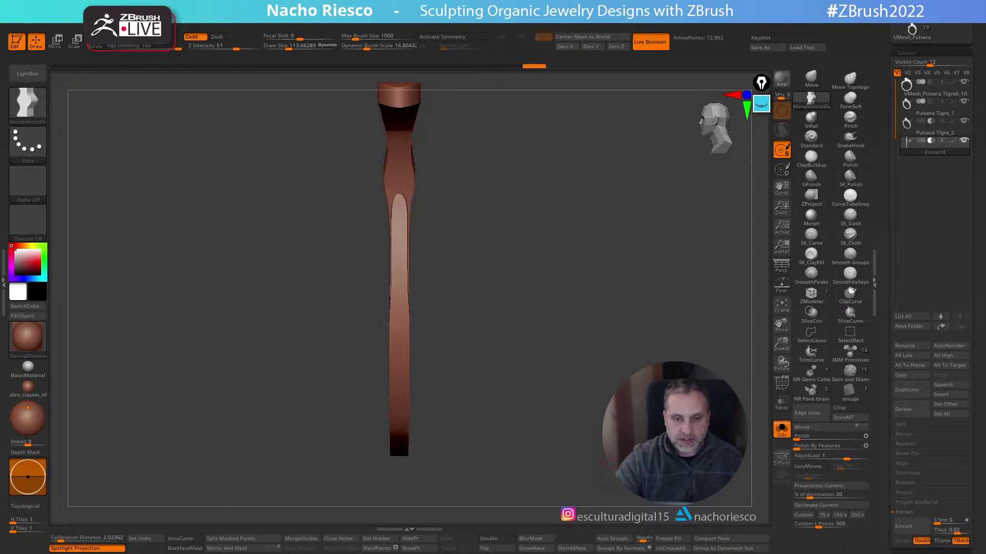
Show all subtools again and measure the wall thickness beside the opening with the transpose line
click(781, 430)
mouse_move(754, 433)
mouse_down()
mouse_move(709, 333)
mouse_move(695, 323)
mouse_move(701, 354)
mouse_move(546, 411)
mouse_move(605, 293)
mouse_move(540, 390)
mouse_up()
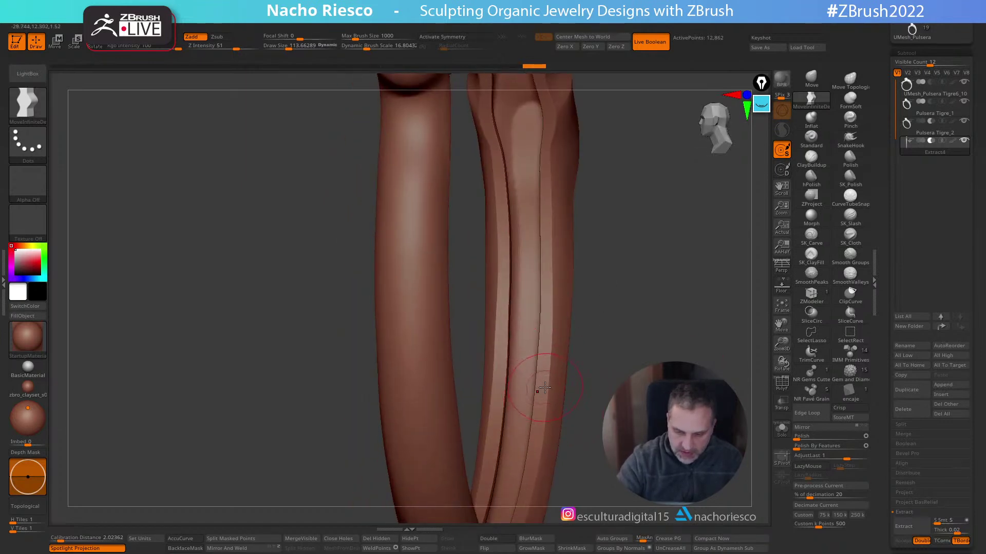
drag(618, 366, 462, 399)
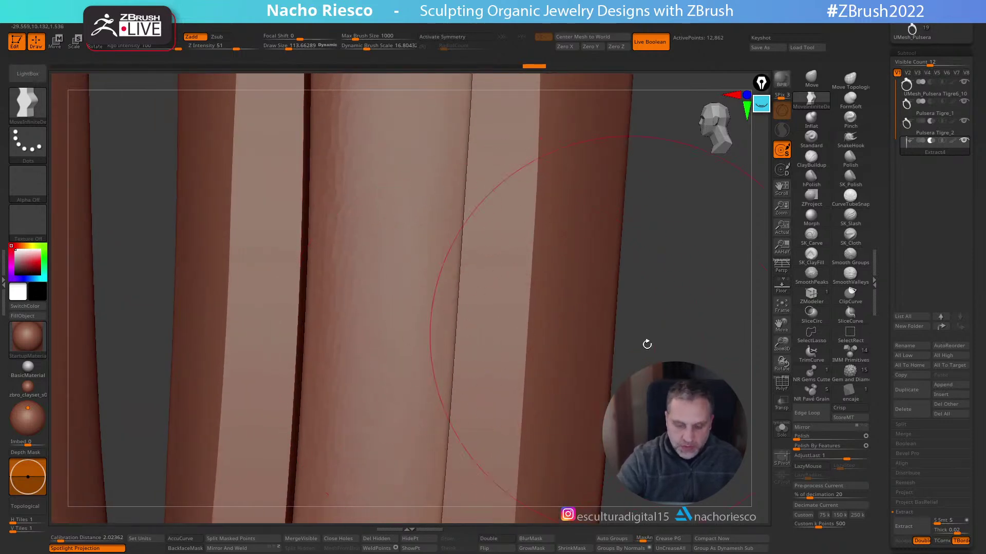
key(w)
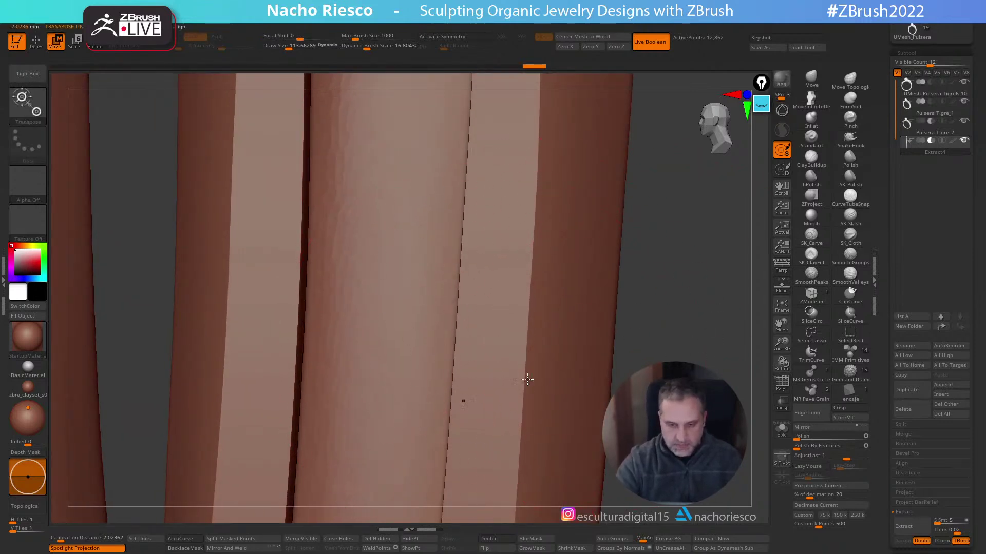
drag(455, 348, 549, 347)
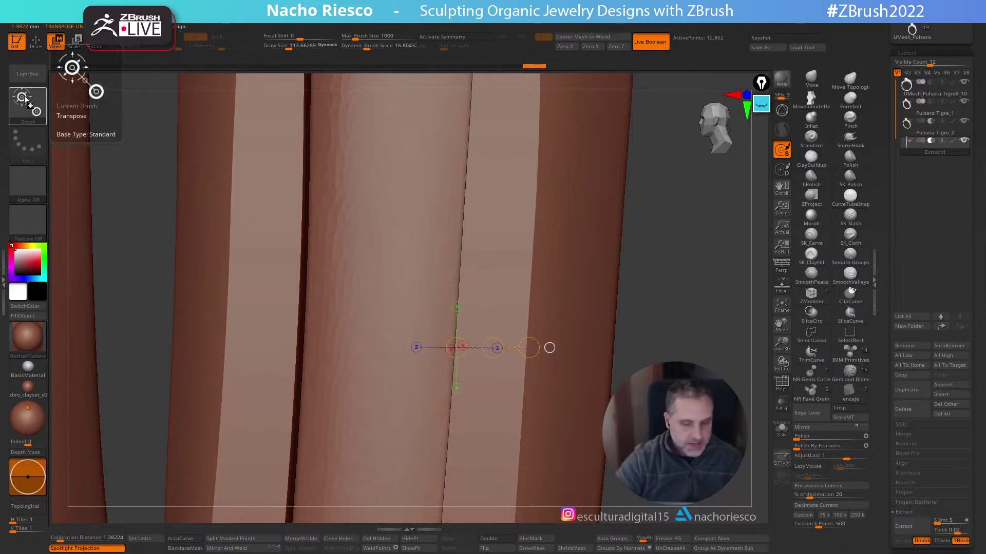
Center the gizmo on the extracted band and narrow the band across its width, using transparency to see it inside the bracelet
key(q)
mouse_move(667, 329)
mouse_down()
mouse_move(642, 287)
mouse_move(648, 351)
mouse_up()
key(w)
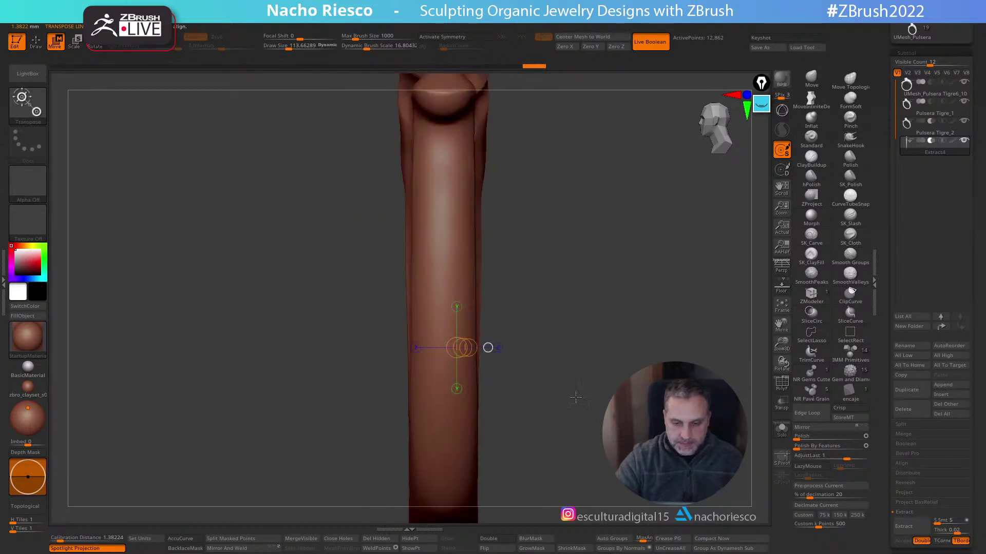
key(y)
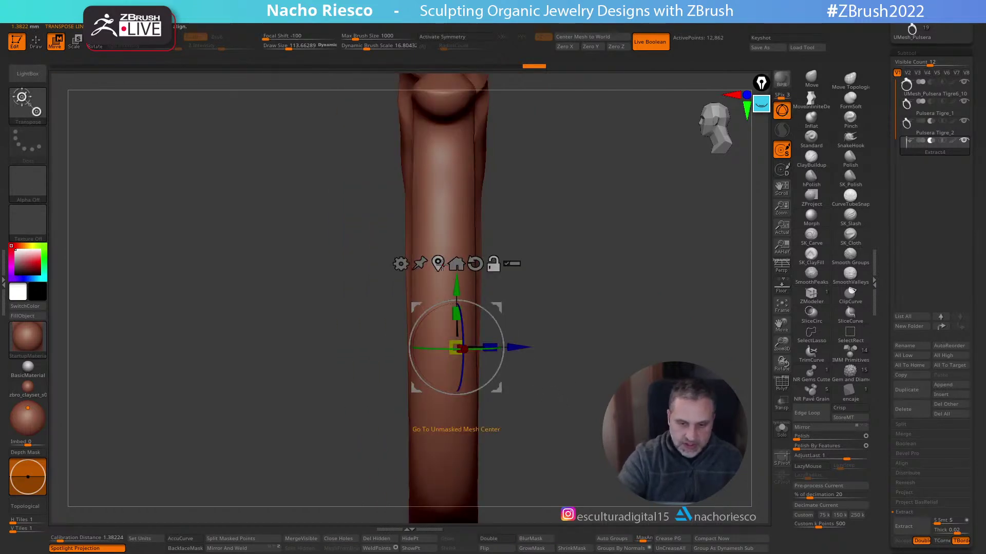
click(454, 264)
click(461, 177)
click(781, 405)
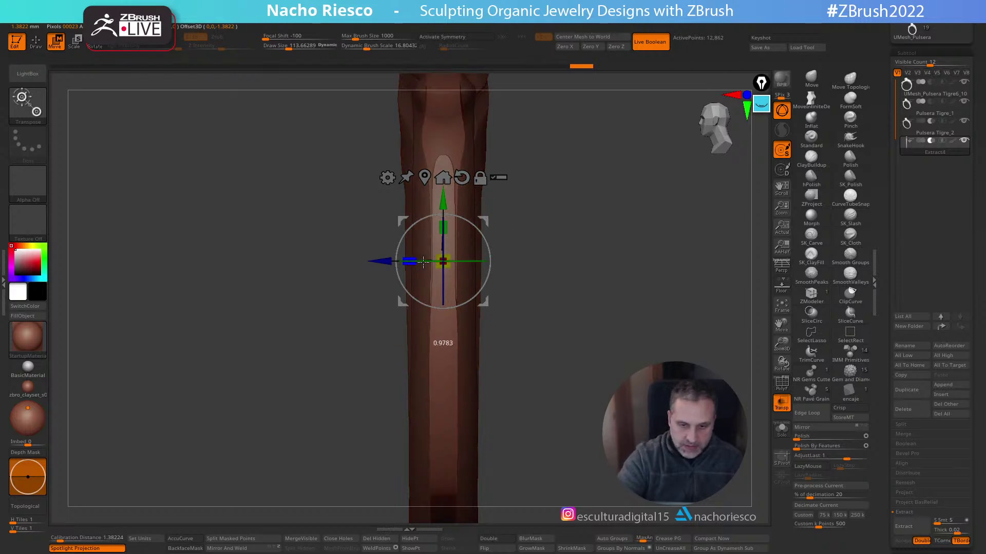
key(q)
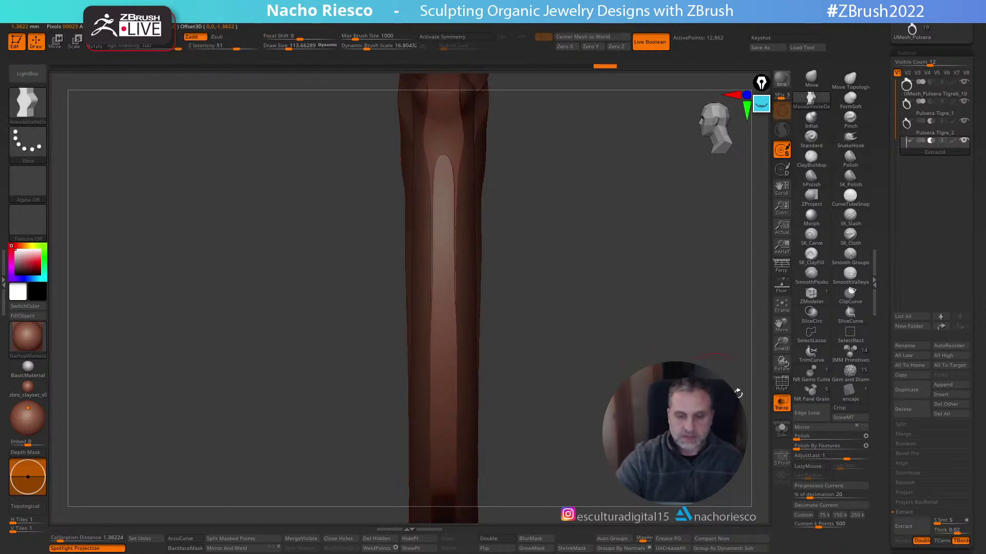
click(781, 405)
Measure the wall thickness beside the narrowed opening with a transpose line and inspect the edge along the ring
drag(637, 390, 607, 403)
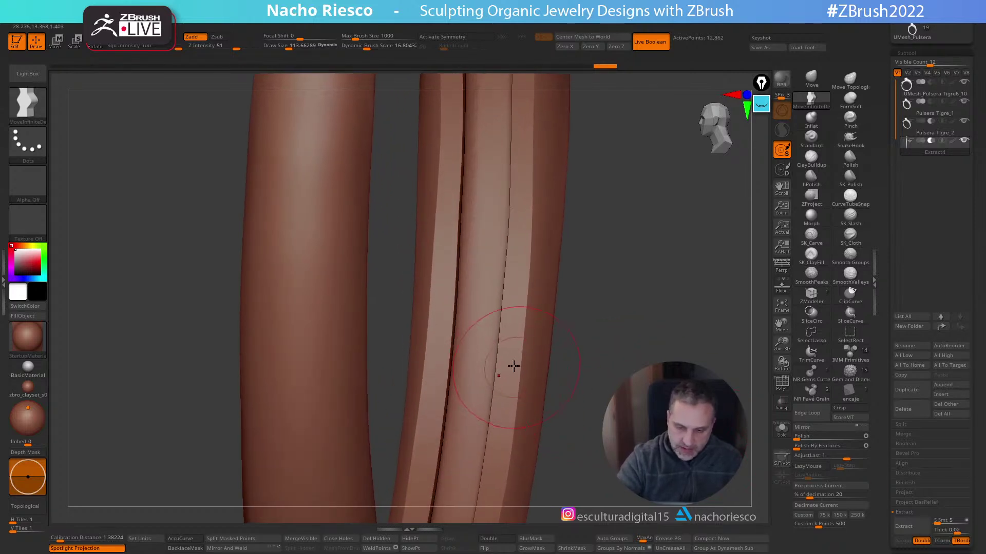
mouse_move(612, 337)
mouse_down()
mouse_move(554, 381)
mouse_move(614, 337)
mouse_move(486, 369)
mouse_up()
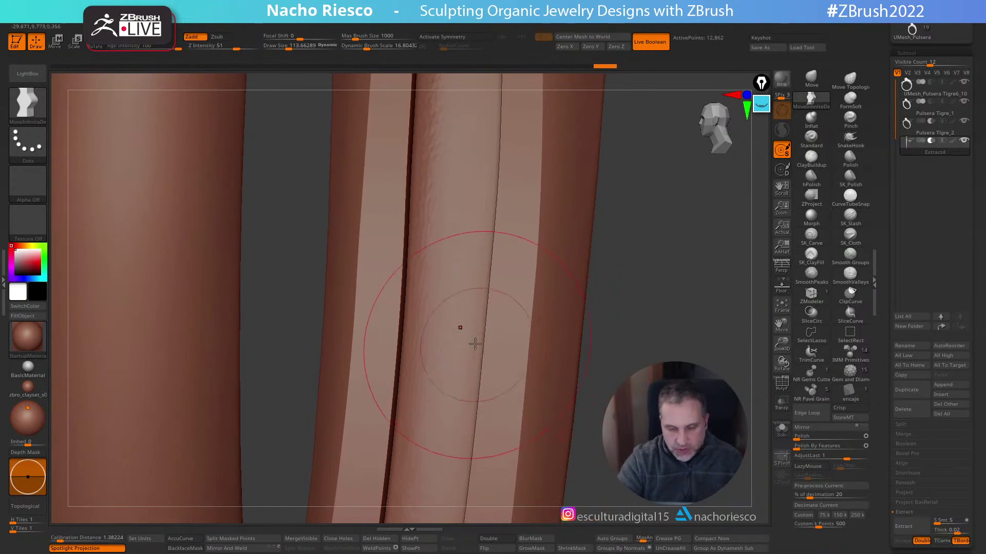
key(w)
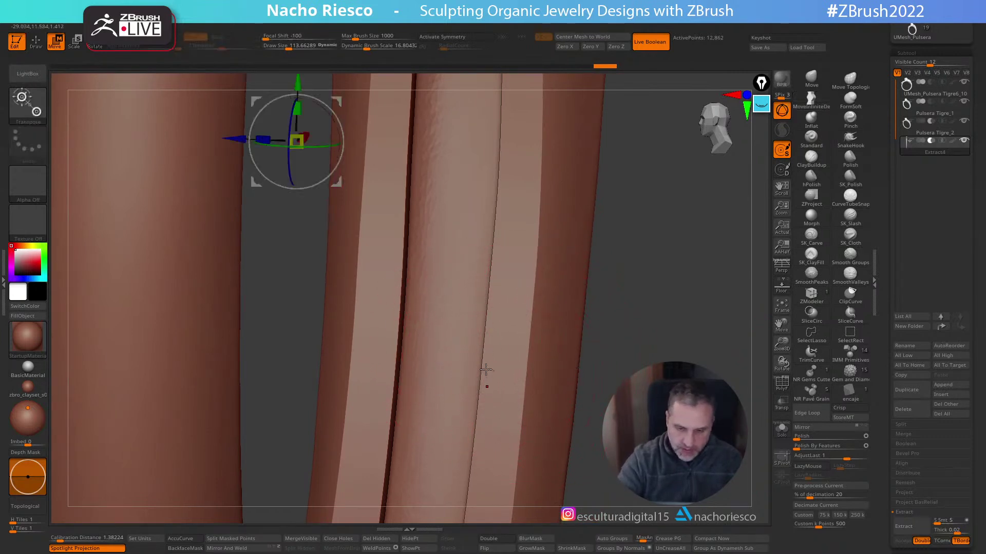
click(536, 365)
click(554, 390)
drag(441, 364, 530, 367)
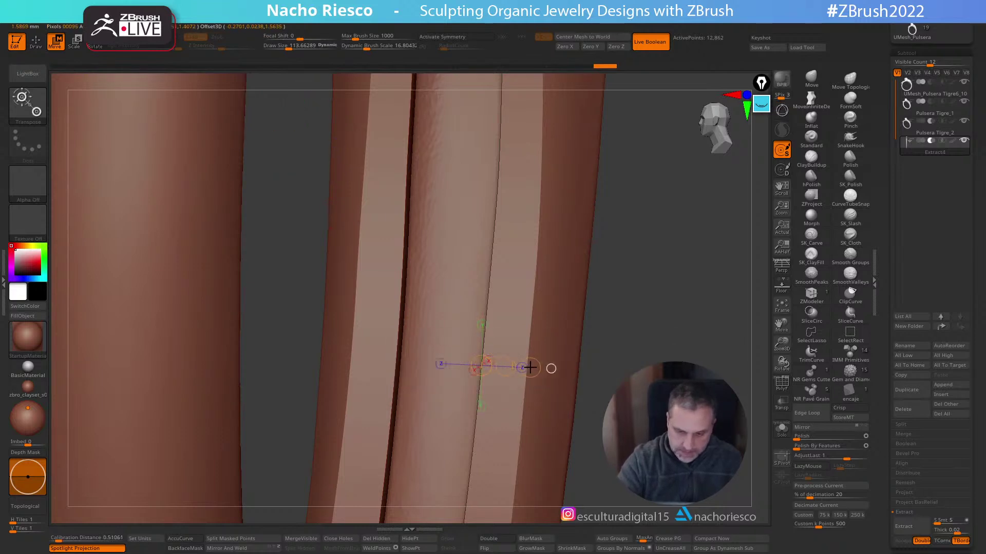
key(q)
mouse_move(616, 329)
alt+mouse_down()
mouse_move(621, 291)
mouse_move(636, 340)
mouse_move(582, 412)
mouse_move(579, 402)
mouse_move(656, 352)
mouse_move(663, 362)
mouse_move(641, 383)
mouse_move(645, 328)
mouse_move(626, 375)
mouse_move(512, 381)
alt+mouse_up()
drag(579, 341, 600, 411)
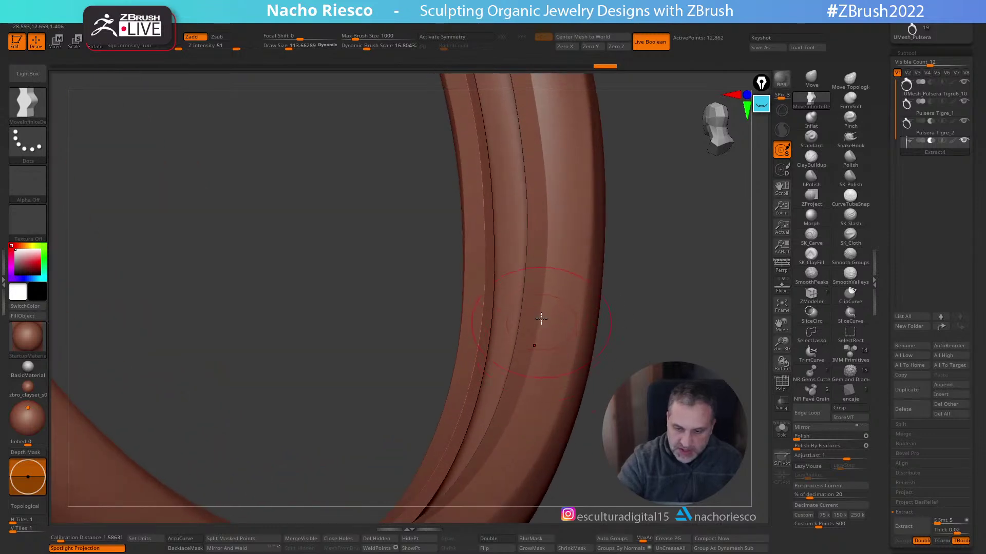
drag(656, 288, 616, 333)
Annotate the wall beside the opening with a sketched 1.5 to 2 mm thickness note and clear the screen annotations
click(762, 105)
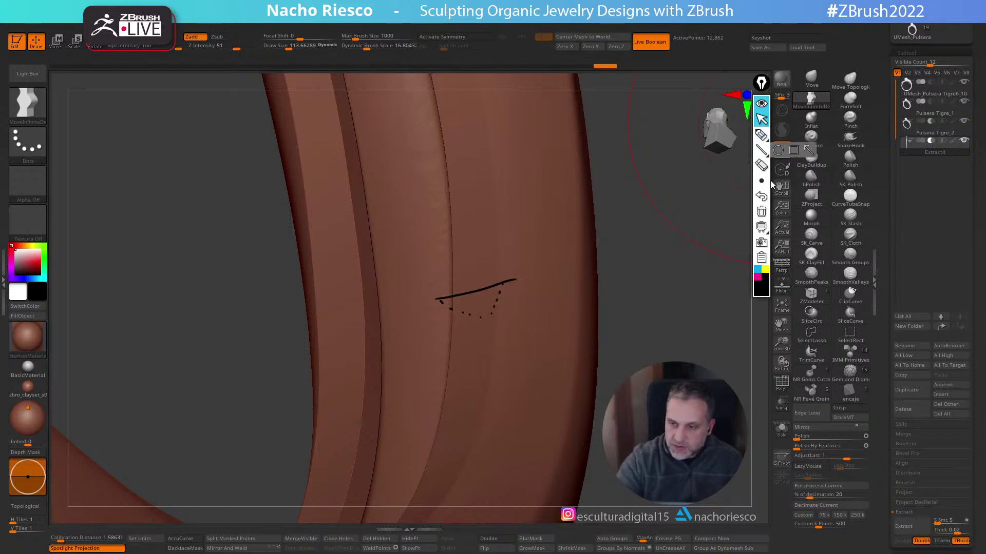
click(762, 165)
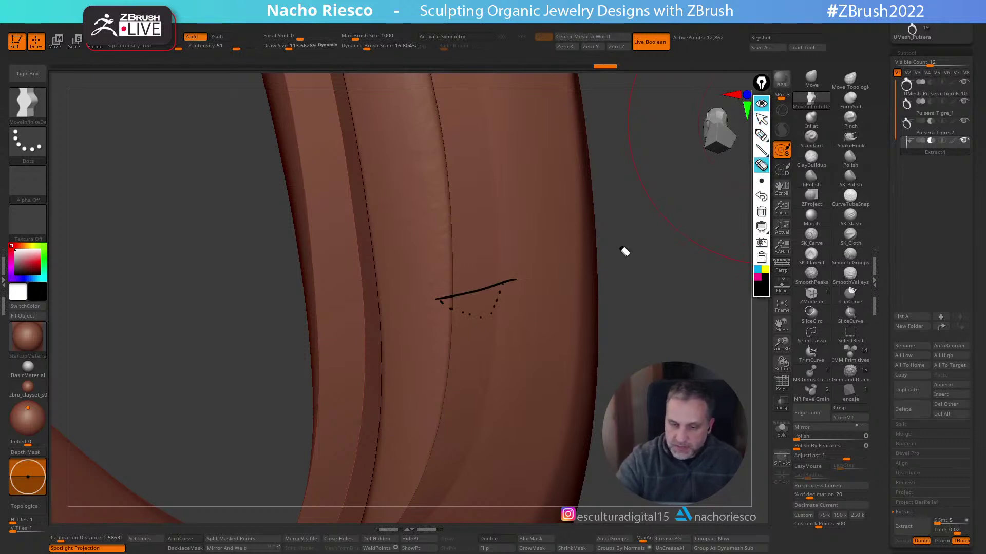
click(762, 211)
click(761, 136)
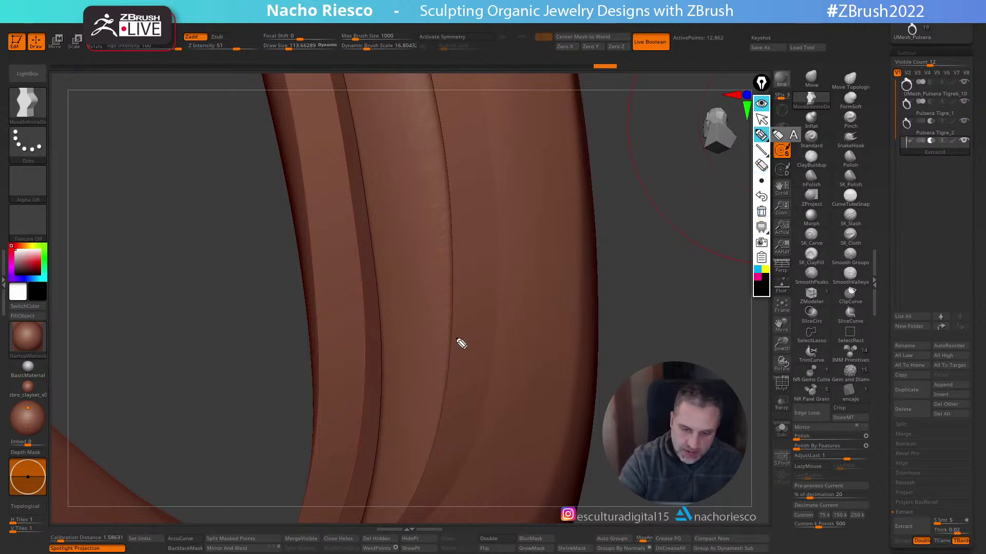
drag(497, 317, 498, 323)
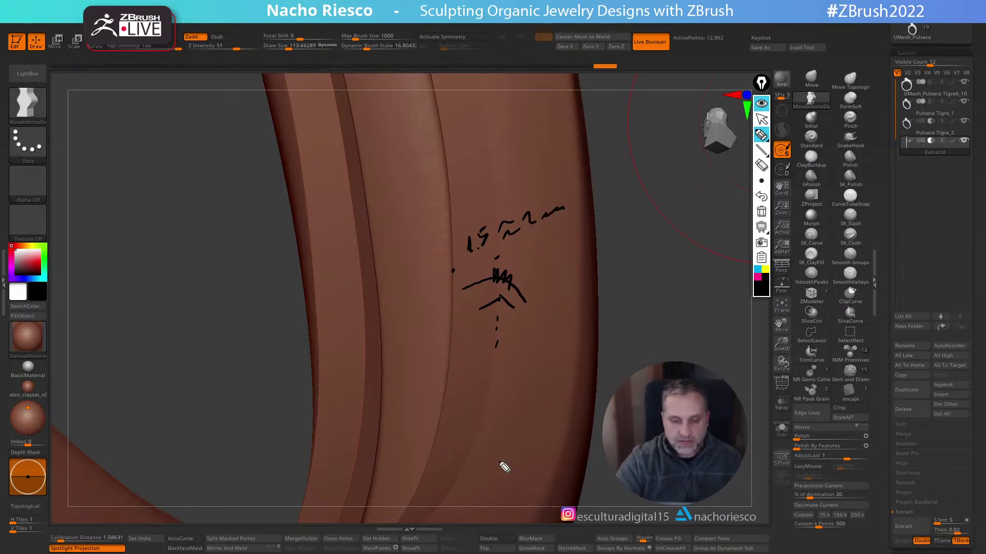
click(761, 212)
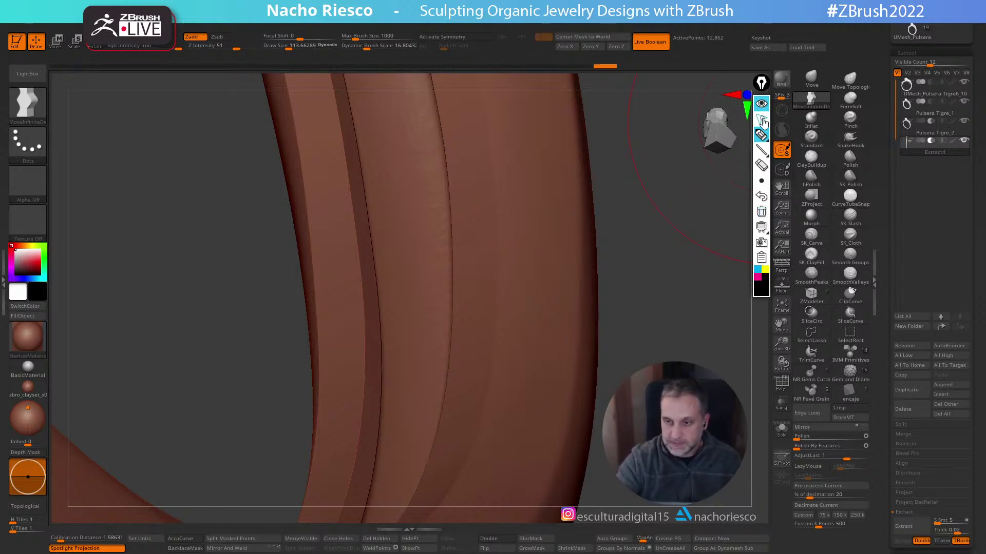
click(762, 120)
Inspect the narrow groove along the inner band and the opening on the whole bracelet
mouse_move(695, 307)
mouse_down()
mouse_move(684, 312)
mouse_move(672, 415)
mouse_up()
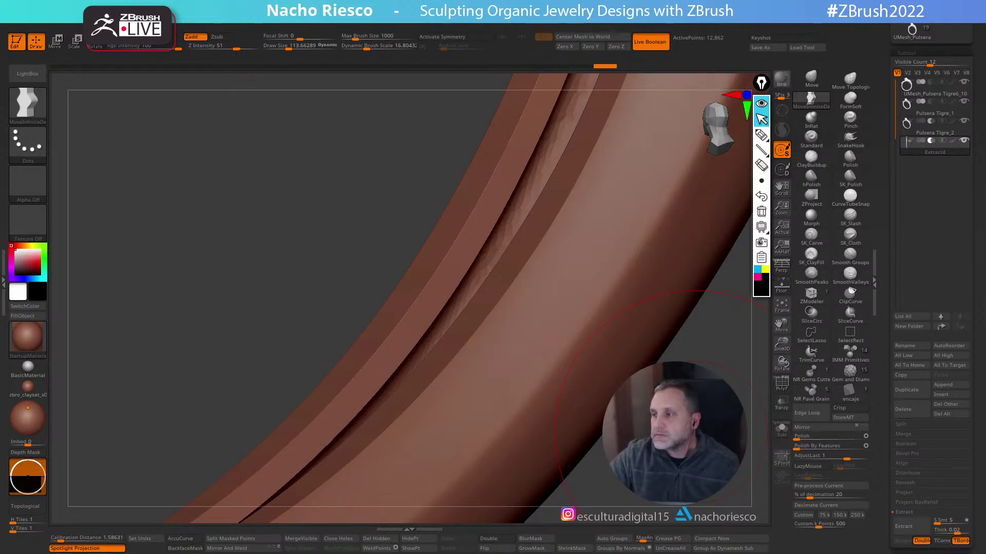
mouse_move(625, 487)
mouse_down()
mouse_move(728, 503)
mouse_move(760, 463)
mouse_up()
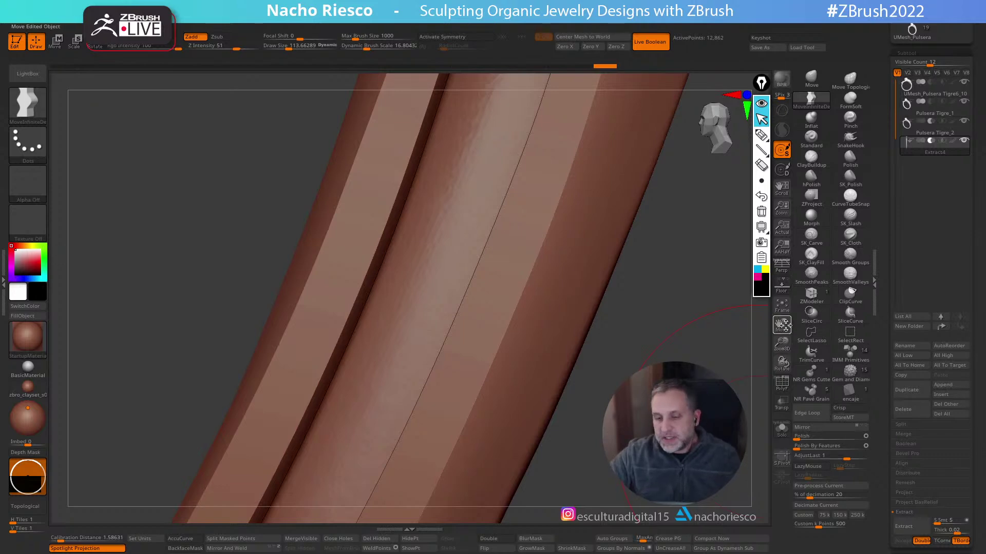
click(781, 305)
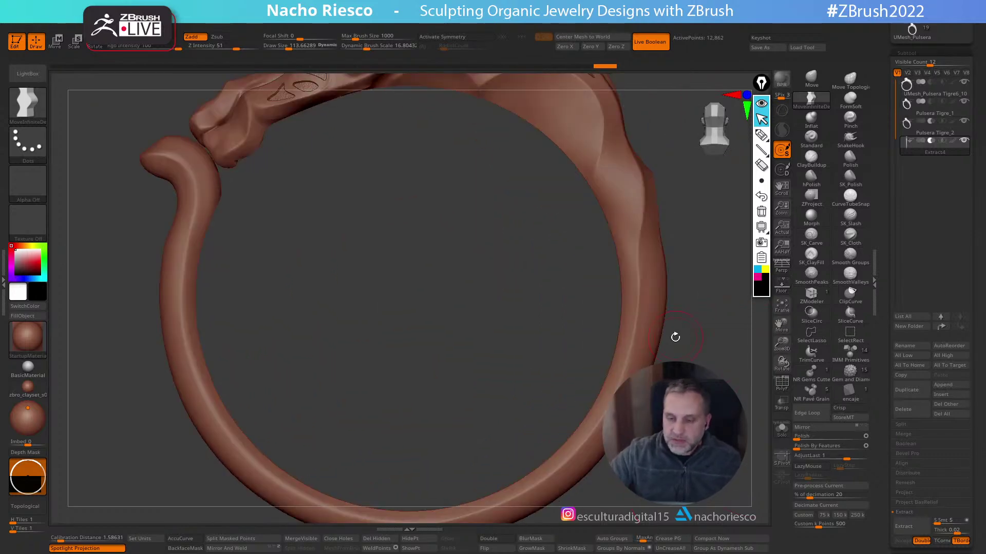
key(f)
drag(676, 337, 616, 308)
scroll(422, 298, up, 2)
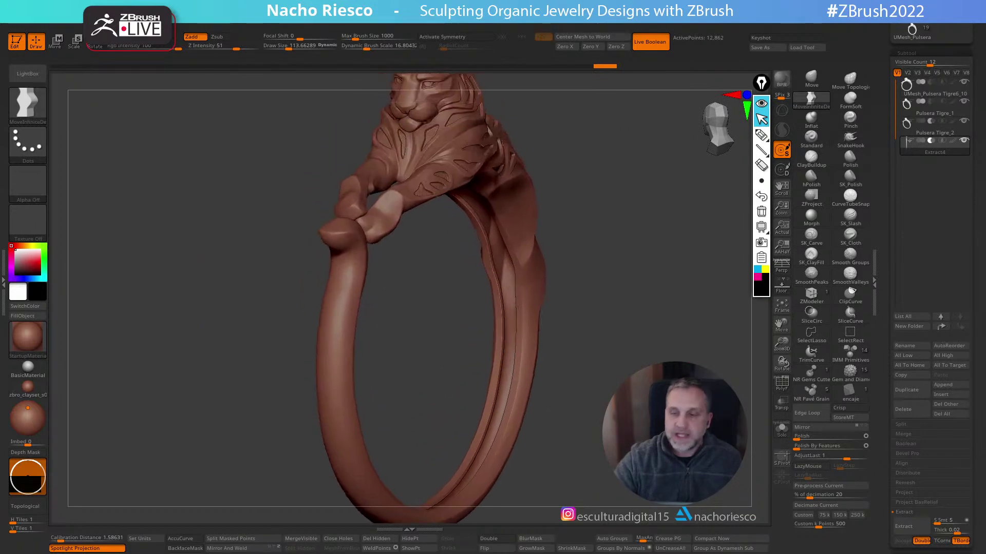
Isolate the solid Pulsera Tigre_1 subtool and view the bracelet from the side
click(934, 112)
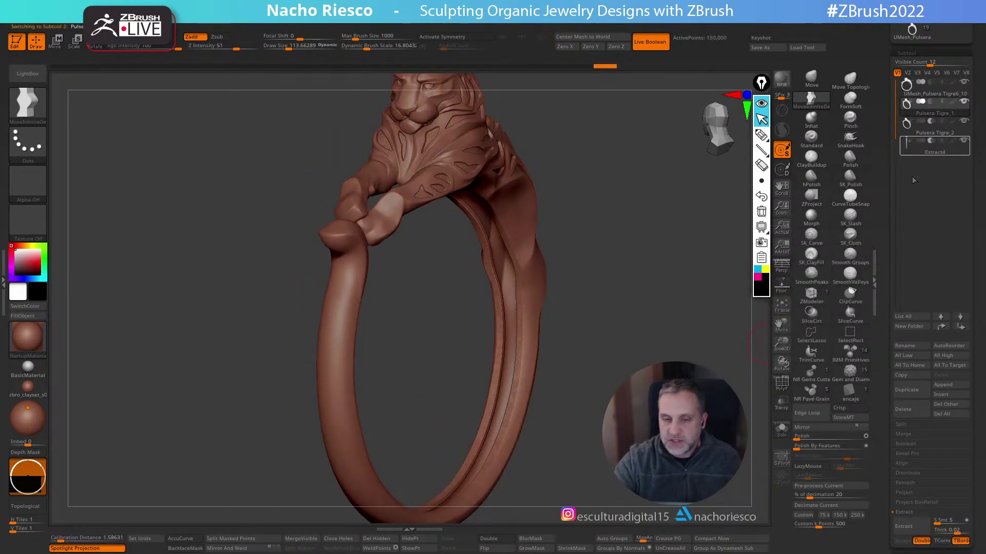
click(781, 429)
drag(642, 308, 536, 380)
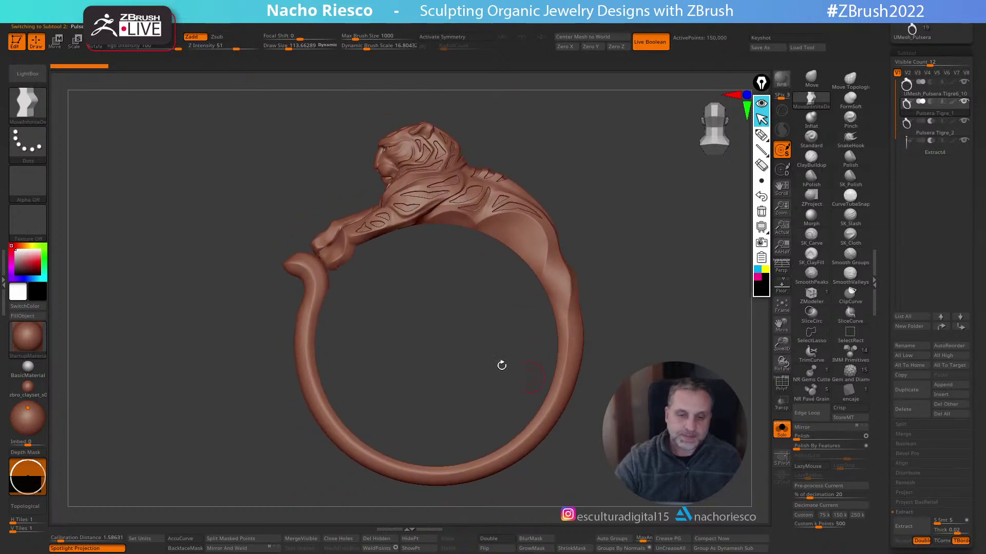
Close the holes in the solid bracelet and get its metal prices with Kitco Metal Quotes
click(3, 288)
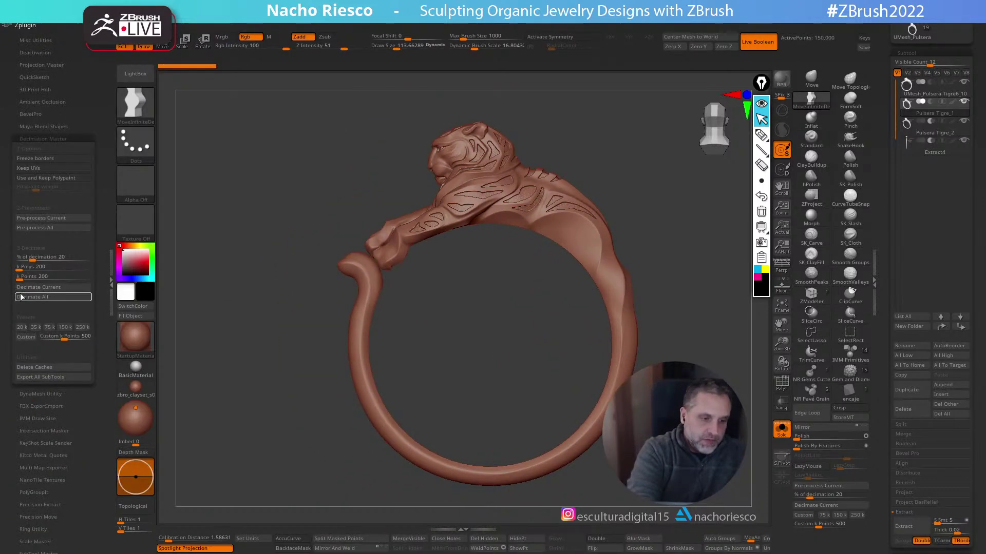
click(60, 137)
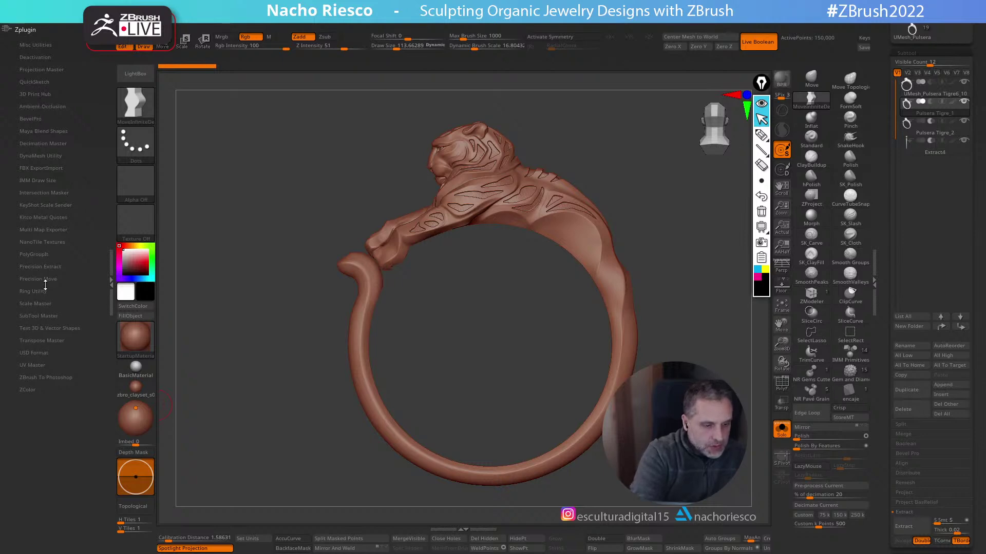
click(45, 217)
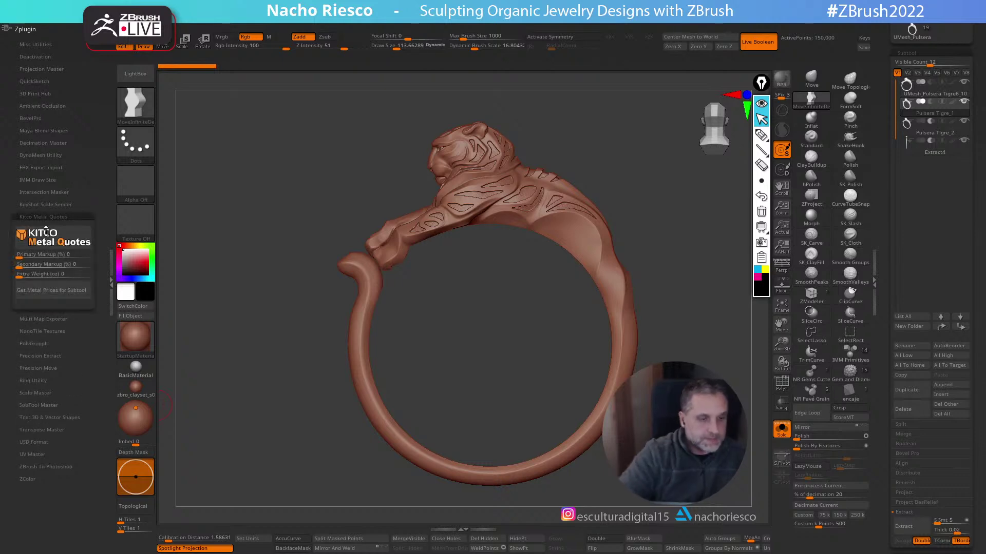
click(66, 290)
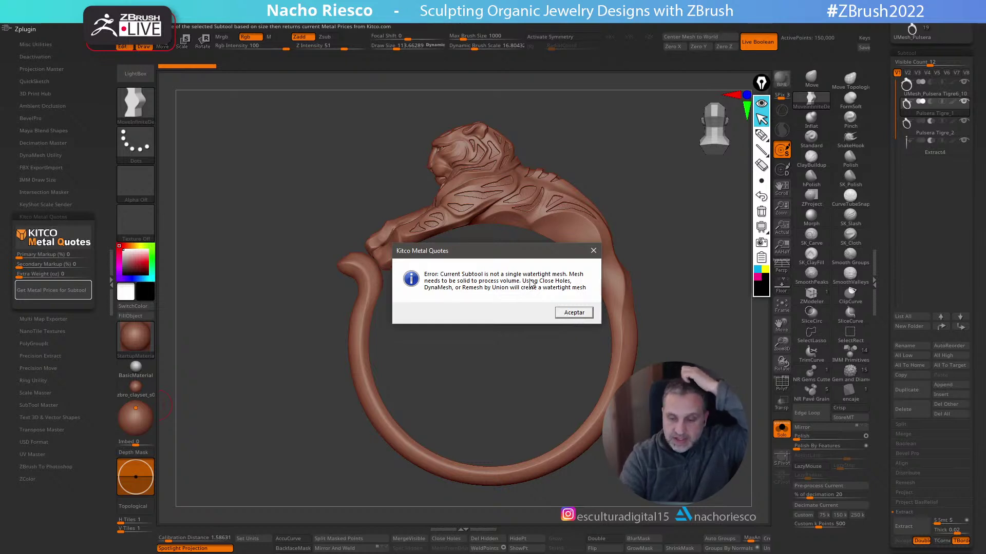
click(576, 314)
click(488, 538)
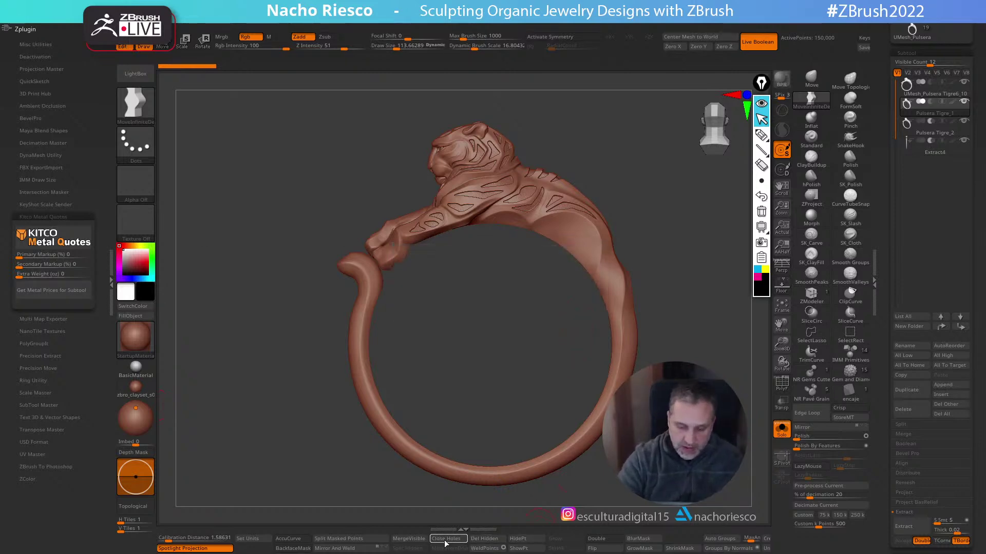
click(76, 292)
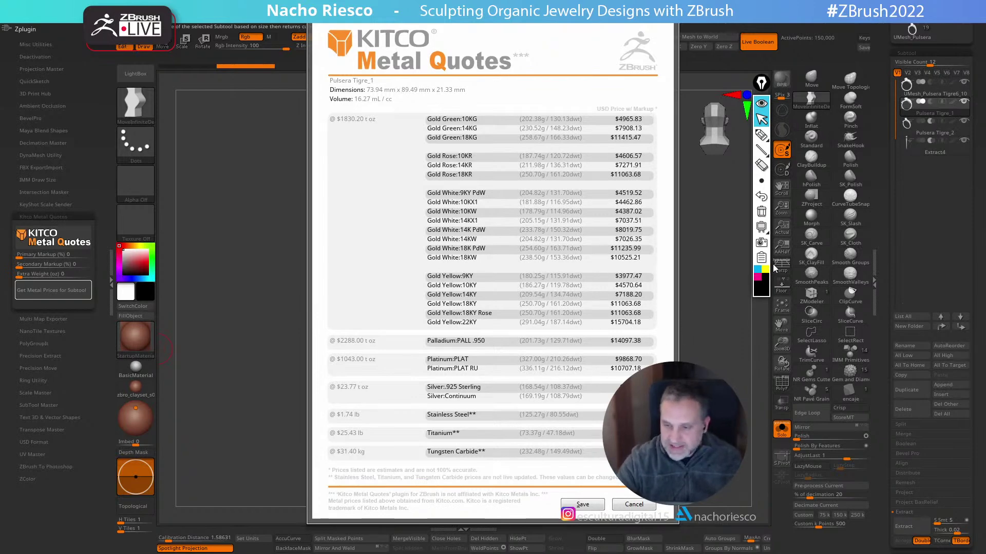
Mark the 18KY yellow gold price with a magenta arrow and write an approximate weight beside the sterling silver entry
click(757, 277)
click(762, 135)
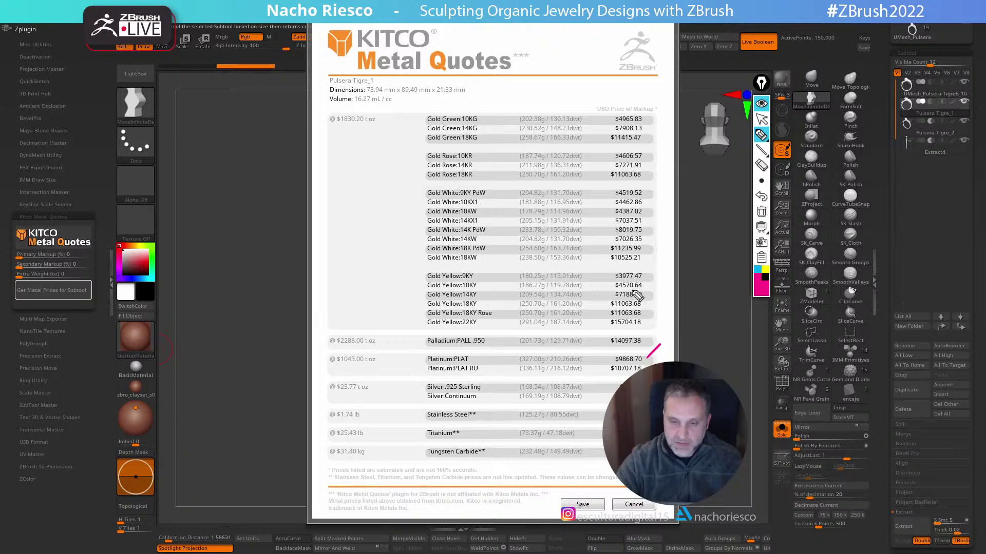
mouse_move(663, 293)
mouse_down()
mouse_move(649, 303)
mouse_move(658, 304)
mouse_up()
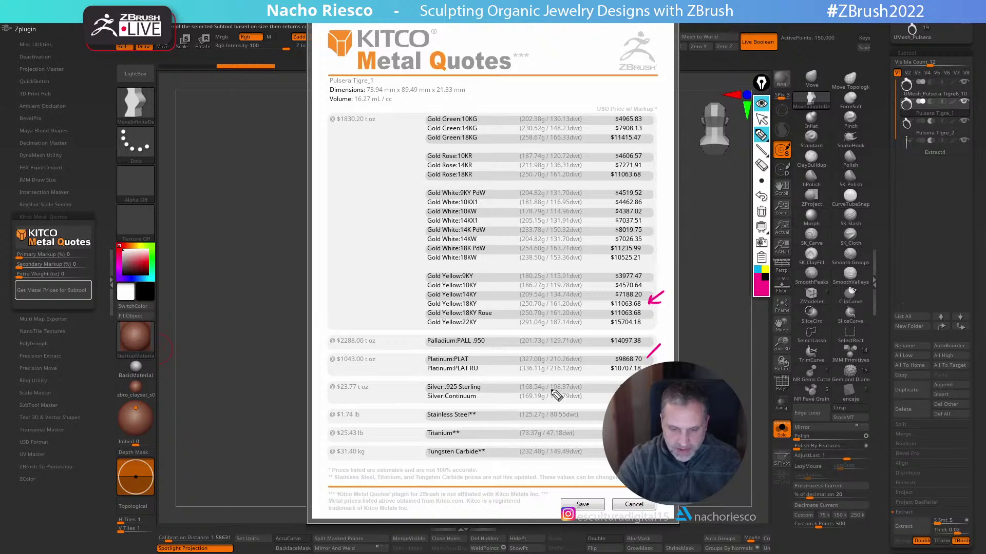
mouse_move(522, 368)
mouse_down()
mouse_move(522, 381)
mouse_move(551, 366)
mouse_move(567, 384)
mouse_move(580, 352)
mouse_up()
mouse_move(494, 396)
mouse_down()
mouse_move(508, 390)
mouse_move(506, 377)
mouse_up()
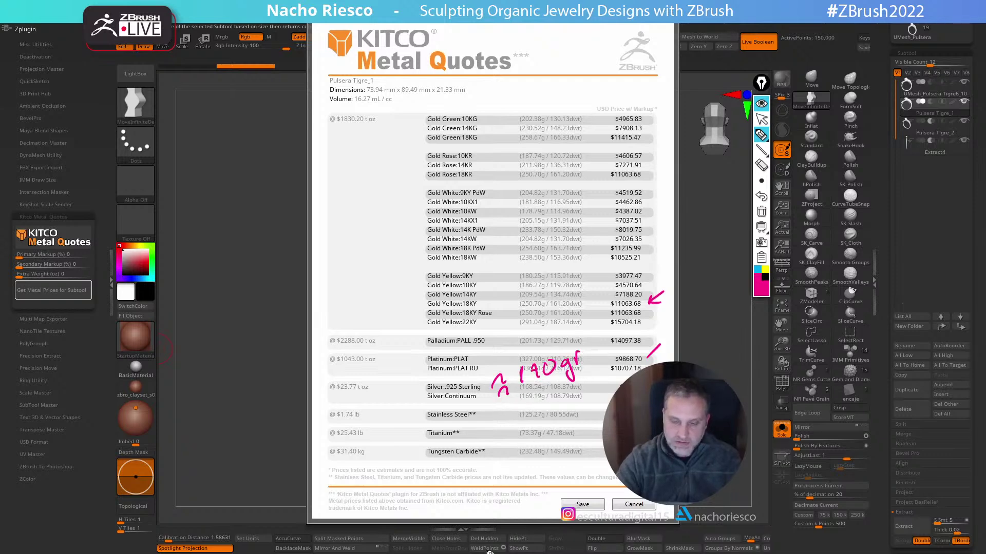
Handwrite the note "170gr Solid" in magenta beside the metal quote
mouse_move(184, 109)
mouse_down()
mouse_move(193, 123)
mouse_move(216, 101)
mouse_move(230, 124)
mouse_up()
drag(229, 101, 240, 86)
mouse_move(217, 145)
mouse_down()
mouse_move(208, 165)
mouse_move(246, 138)
mouse_up()
drag(253, 103, 260, 137)
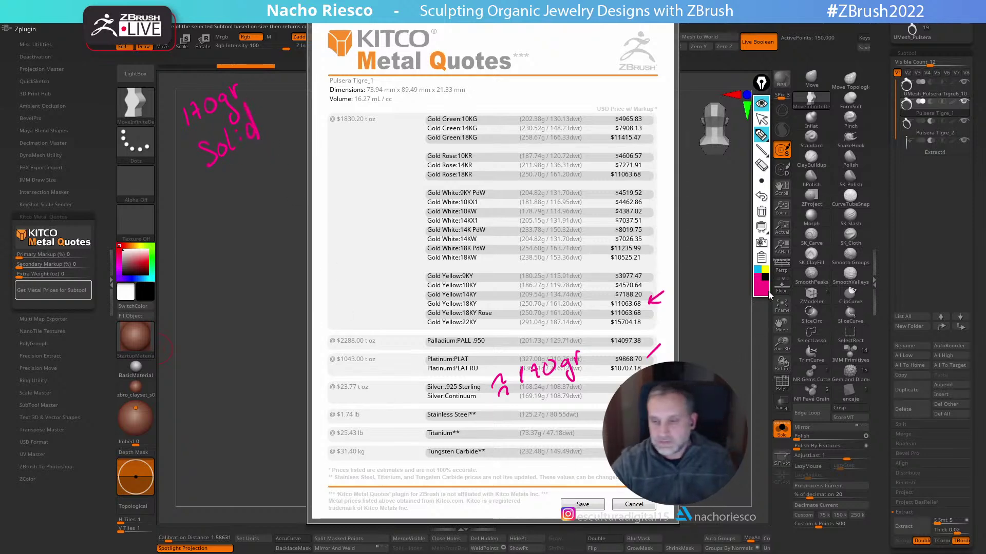
Erase the magenta marks over the price list, keeping the solid weight note, and close the metal quote without saving
click(761, 165)
drag(507, 392, 568, 371)
drag(670, 290, 653, 301)
mouse_move(562, 372)
mouse_down()
mouse_move(557, 358)
mouse_move(579, 355)
mouse_up()
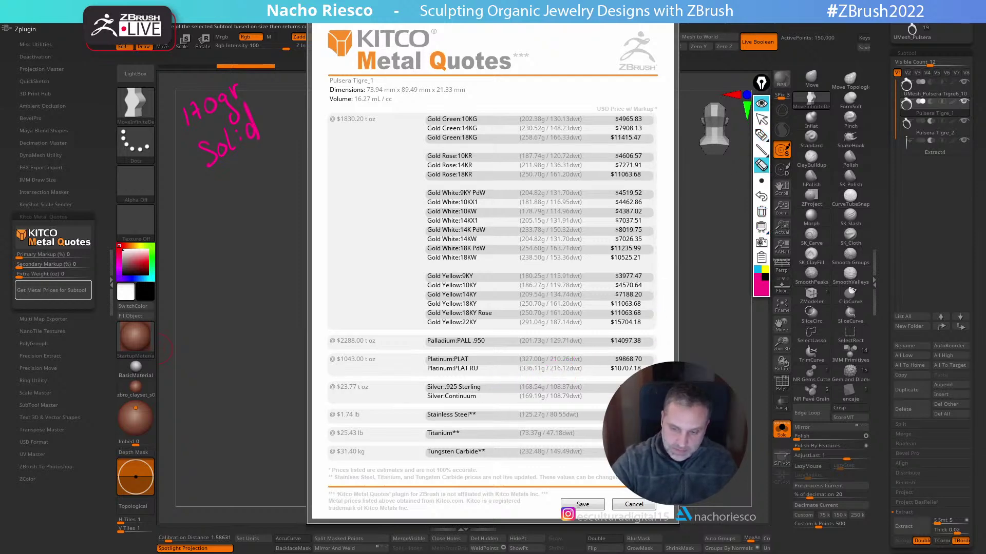
click(761, 119)
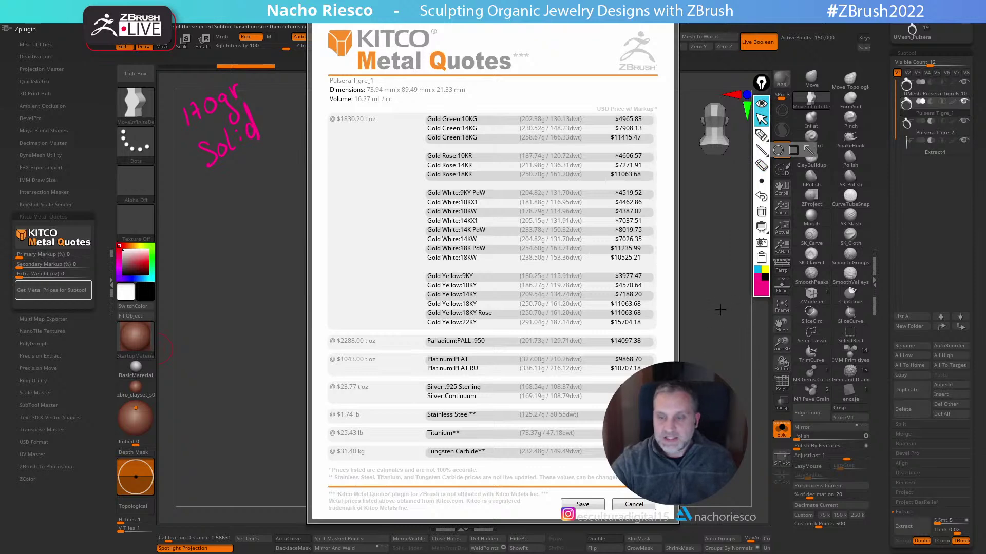
click(634, 504)
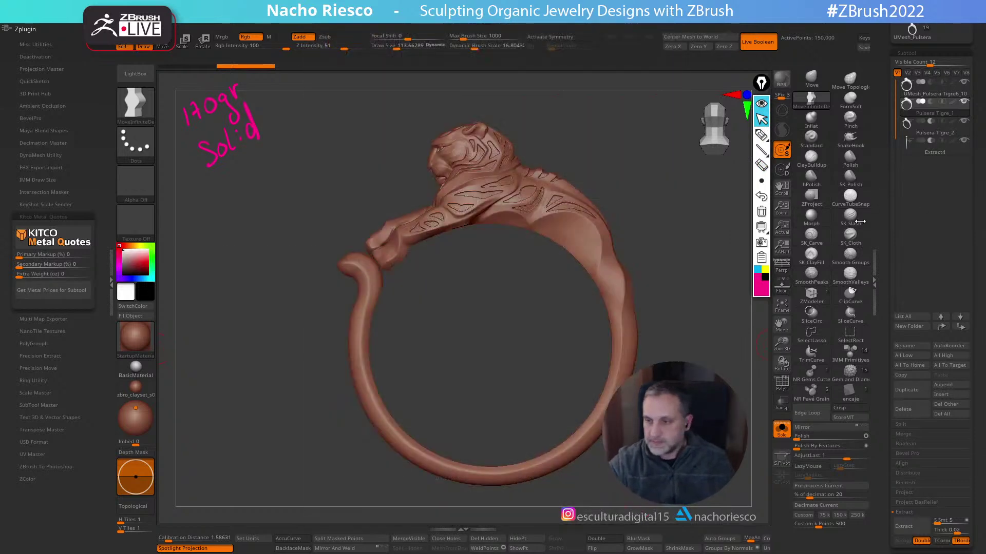
Show the other subtools again and make a Boolean mesh of the hollowed Pulsera Tigre_1 bracelet
click(783, 431)
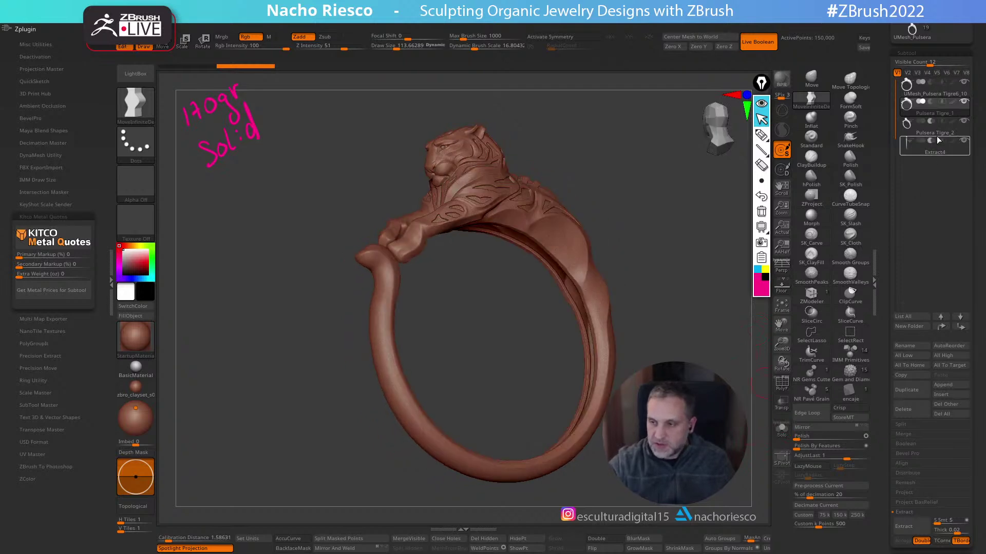
click(932, 89)
drag(682, 288, 698, 366)
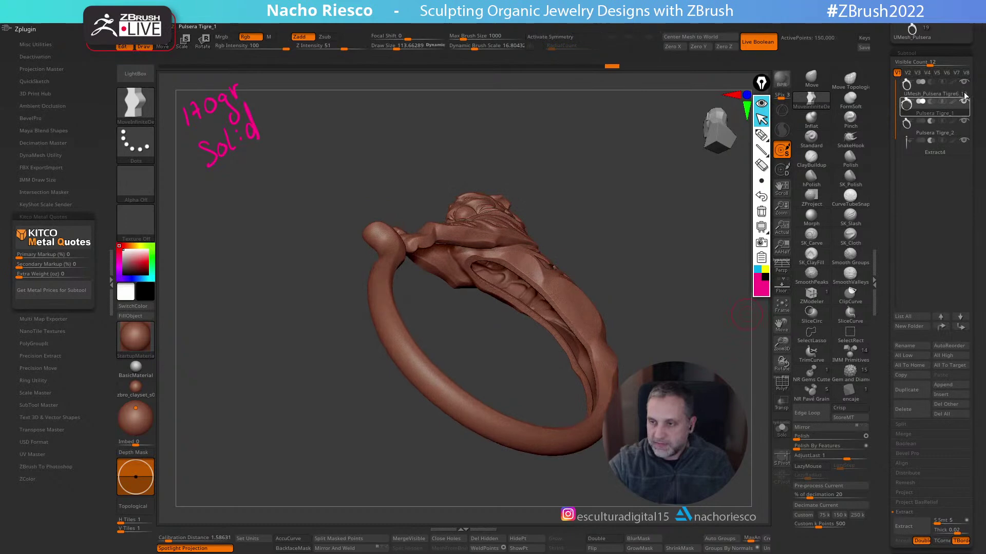
click(932, 108)
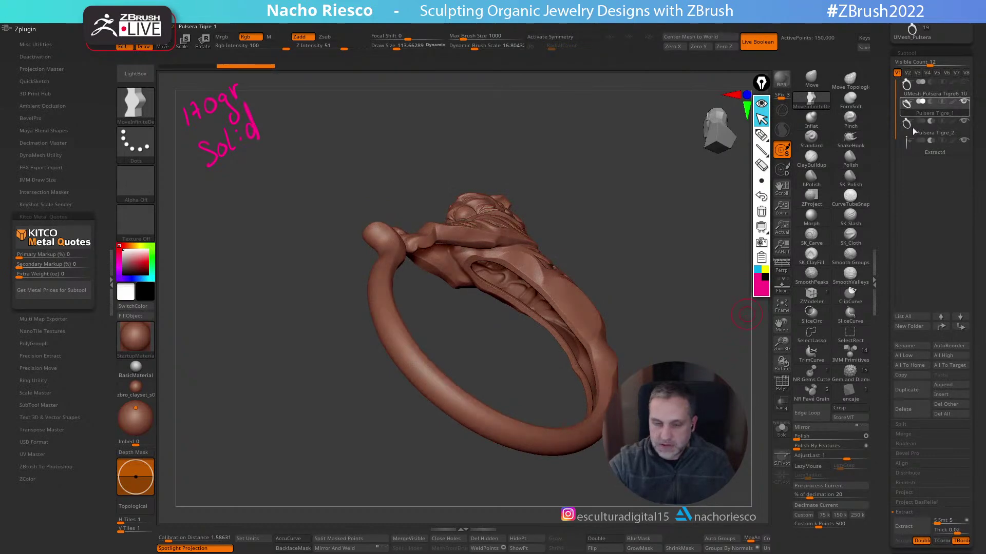
click(927, 443)
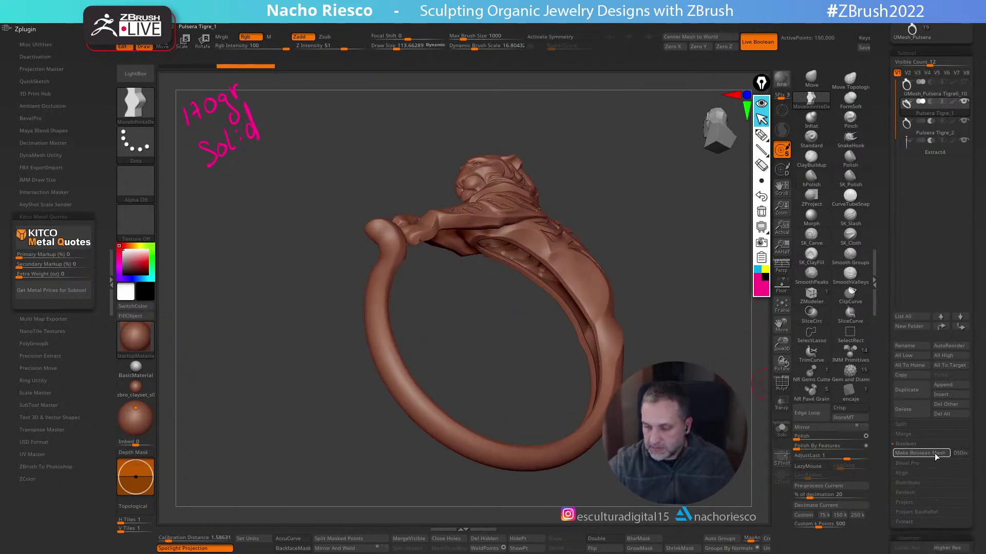
click(919, 453)
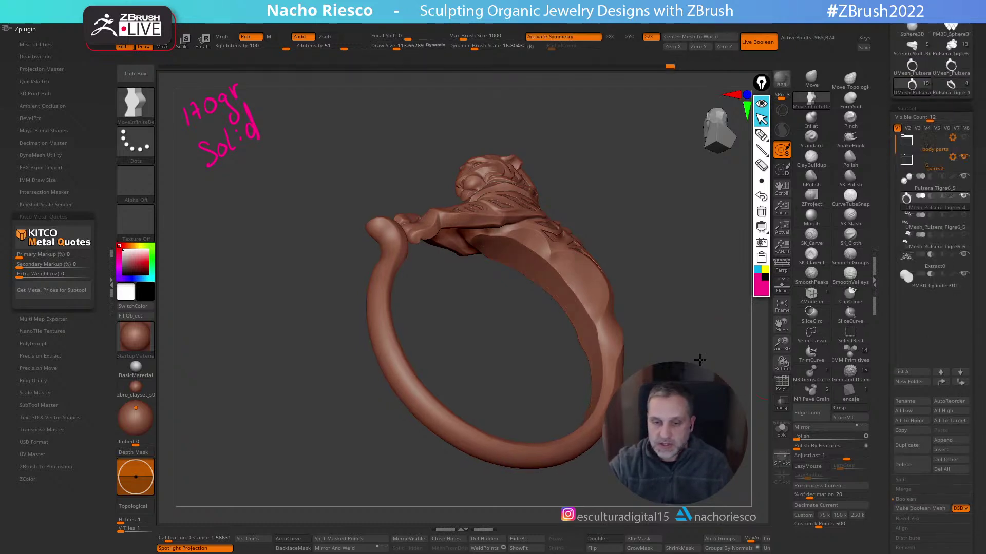
Switch to the Boolean result tool UMesh_Pulsera Tigre_1 and get its Kitco metal prices
mouse_move(953, 93)
click(951, 65)
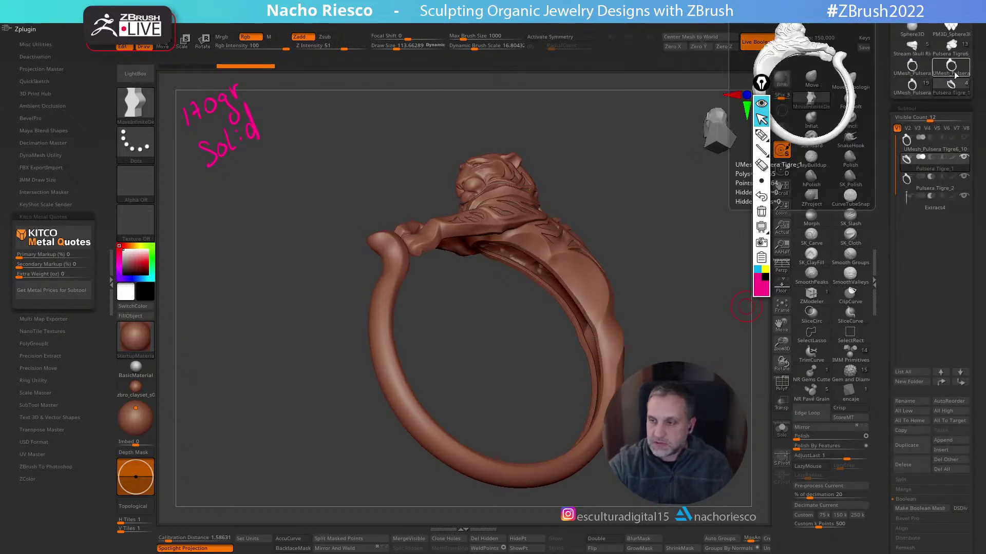
drag(746, 323, 688, 360)
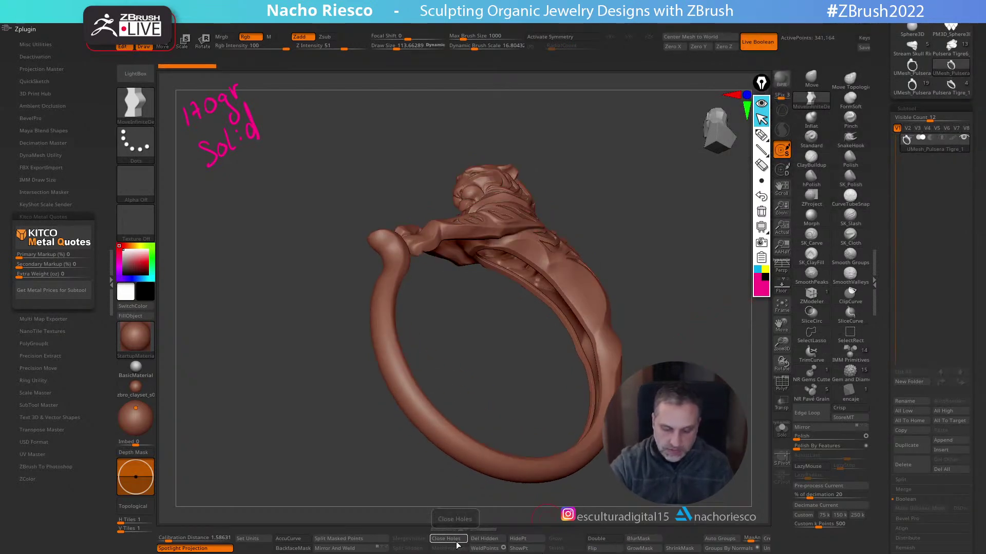
click(67, 291)
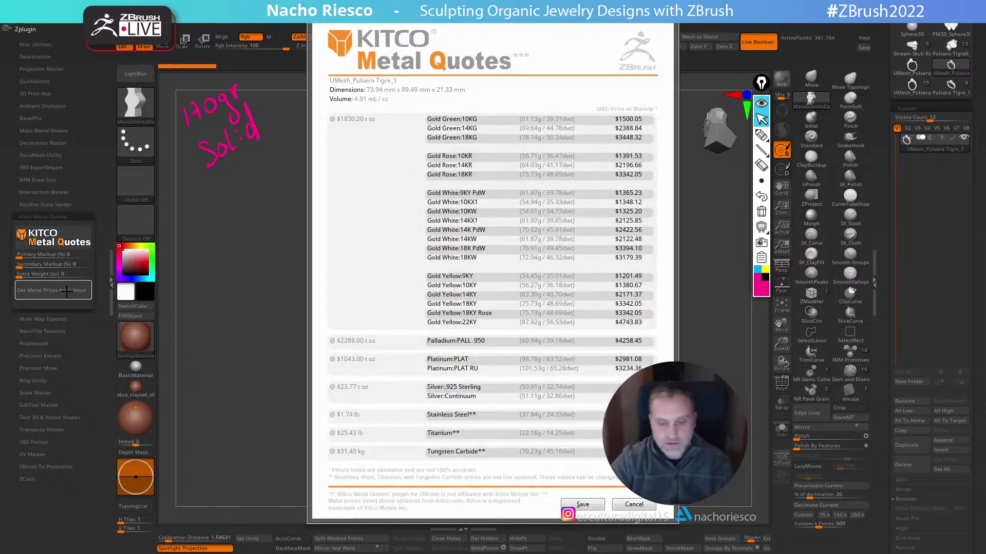
Handwrite "50 gr" as the hollow bracelet's silver weight, clear all annotations and close the metal quote
click(761, 135)
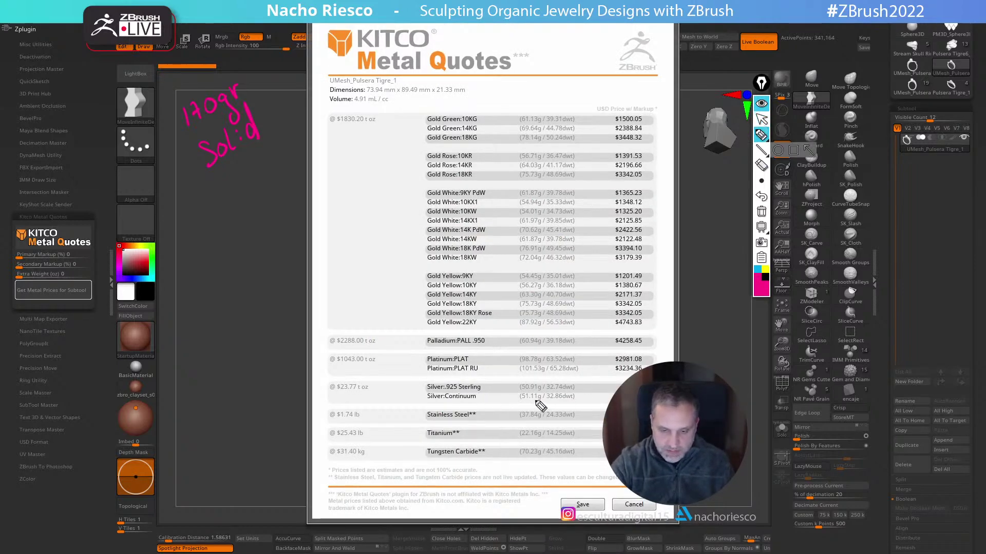
mouse_move(210, 207)
mouse_down()
mouse_move(220, 224)
mouse_move(232, 202)
mouse_move(263, 183)
mouse_move(248, 190)
mouse_move(261, 166)
mouse_up()
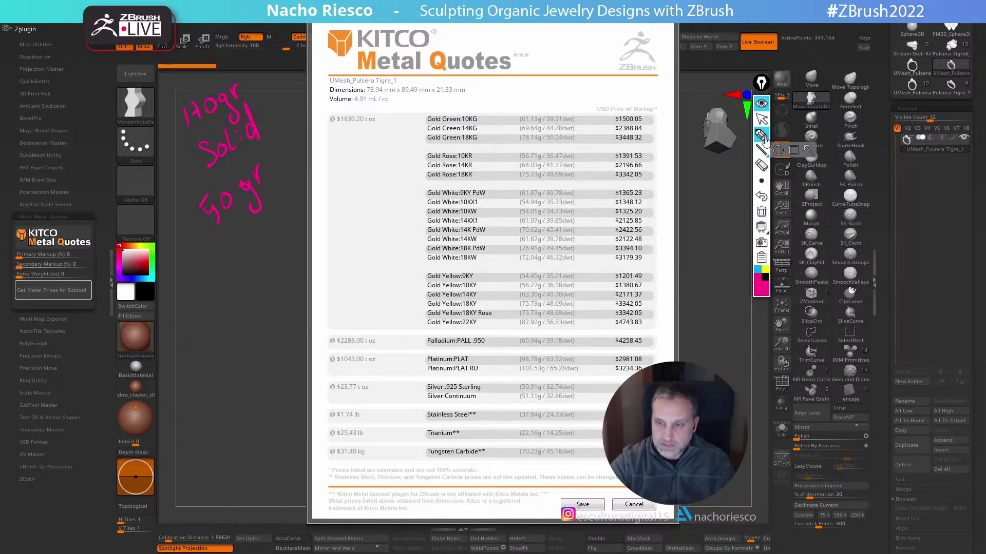
click(762, 213)
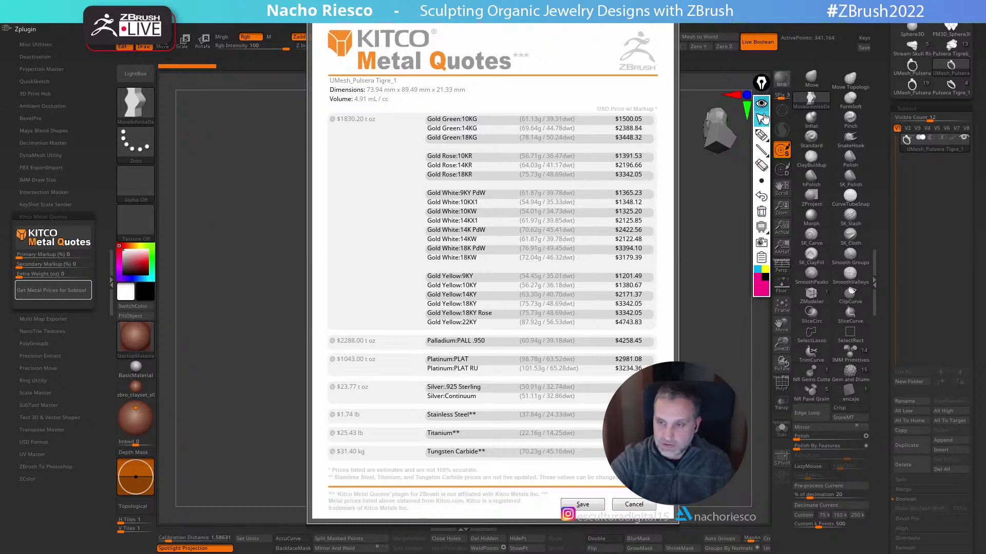
click(636, 505)
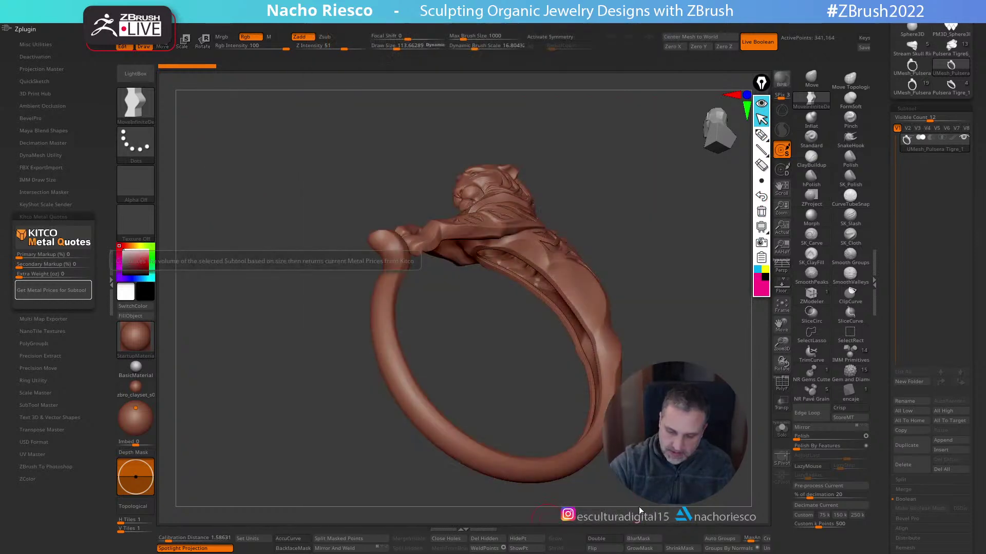
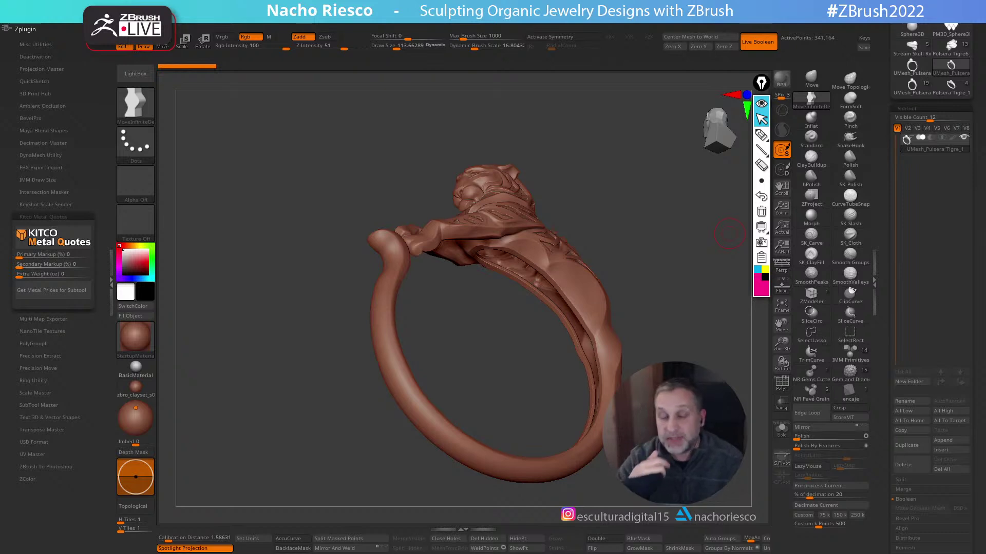
drag(669, 282, 658, 355)
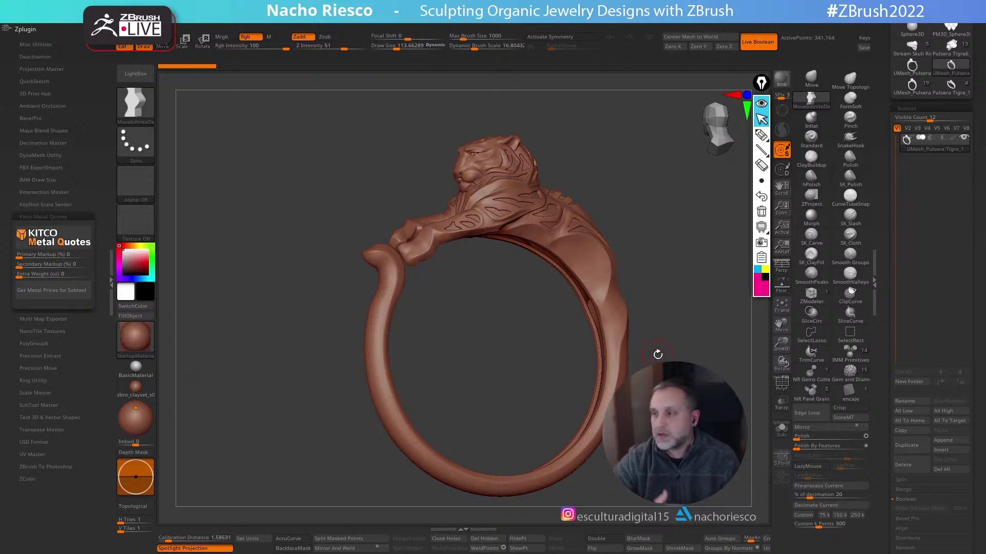
mouse_move(65, 243)
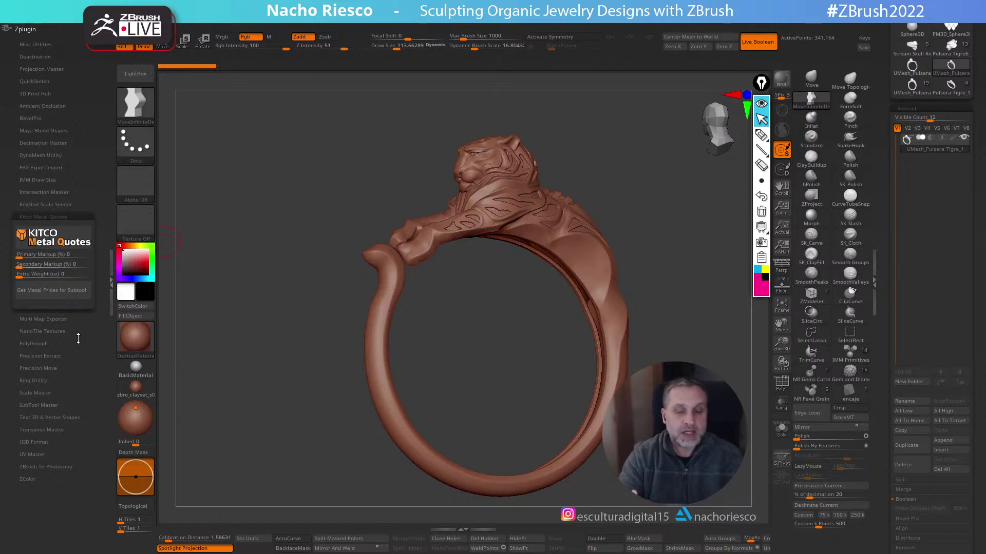
drag(686, 277, 640, 331)
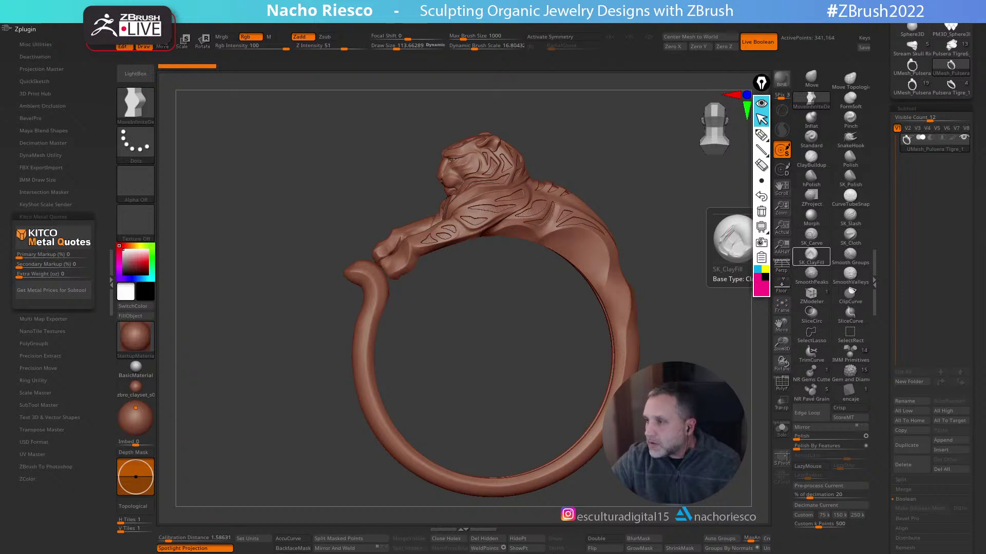
mouse_move(715, 353)
mouse_down()
mouse_move(725, 325)
mouse_move(707, 340)
mouse_up()
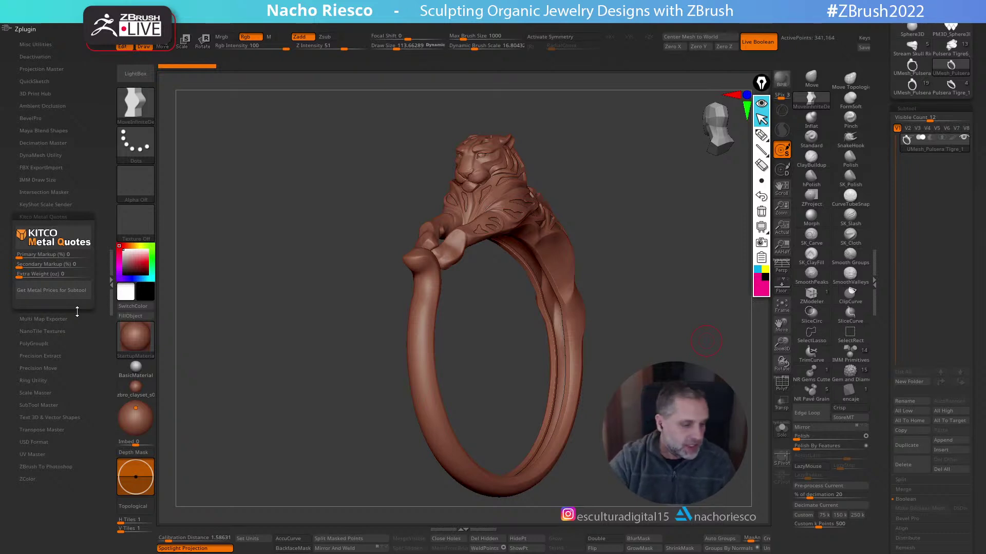
Open the Ring Utility settings and switch to the 19.50 mm mandrel tool
click(44, 380)
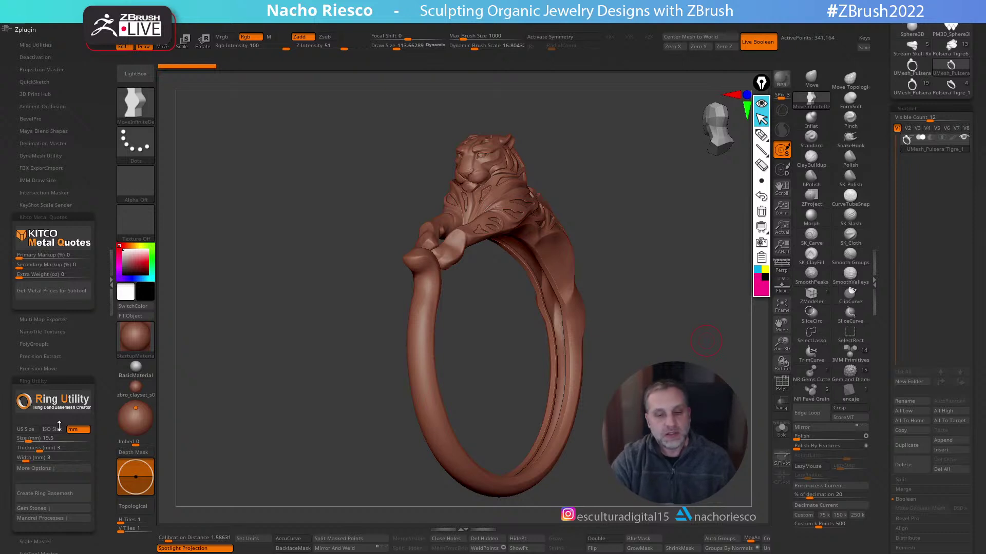
drag(654, 359, 591, 355)
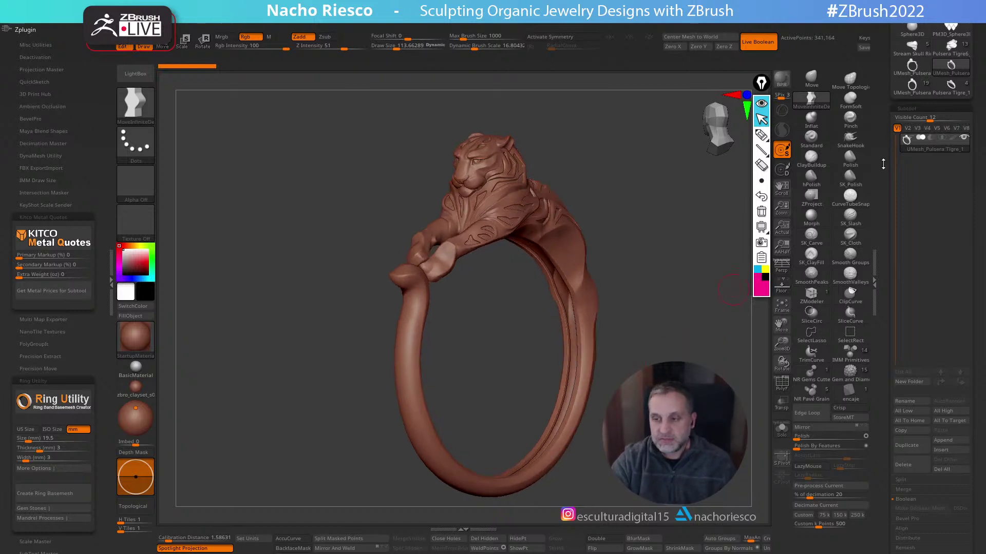
drag(884, 166, 891, 247)
click(912, 171)
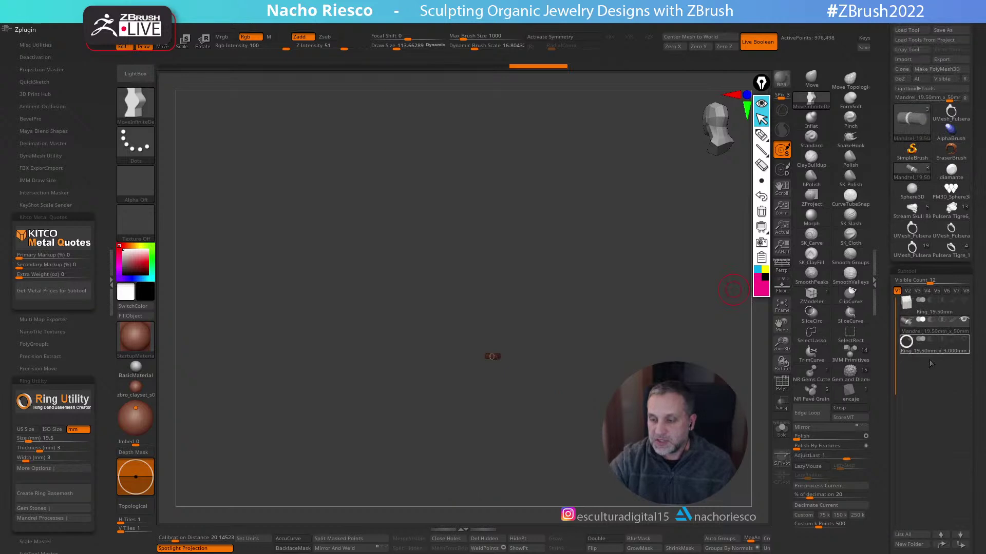
Examine the 19.50 mm mandrel cylinder from the side and the end, alongside the ring size settings
drag(733, 290, 607, 300)
ctrl+right_drag(608, 299, 668, 354)
drag(667, 359, 636, 339)
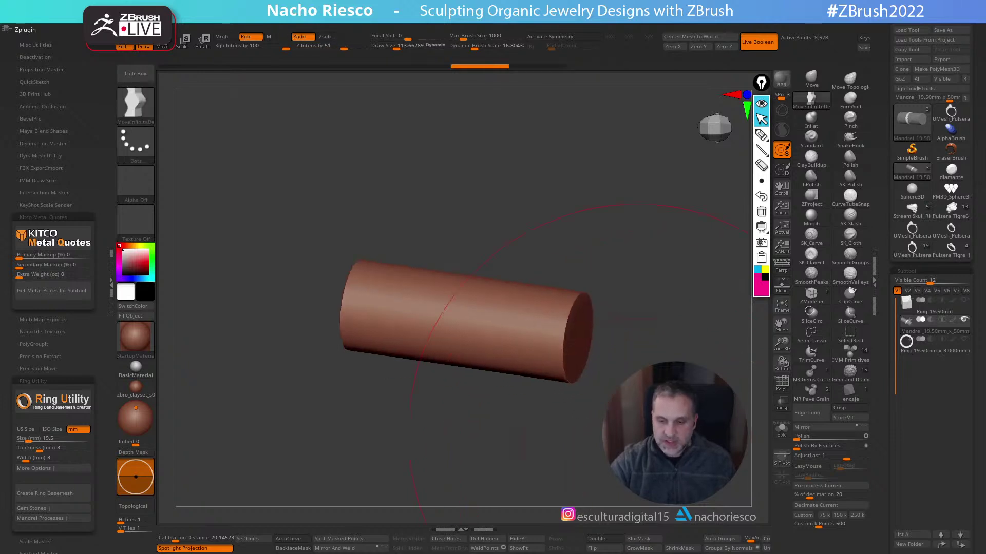
drag(642, 231, 481, 318)
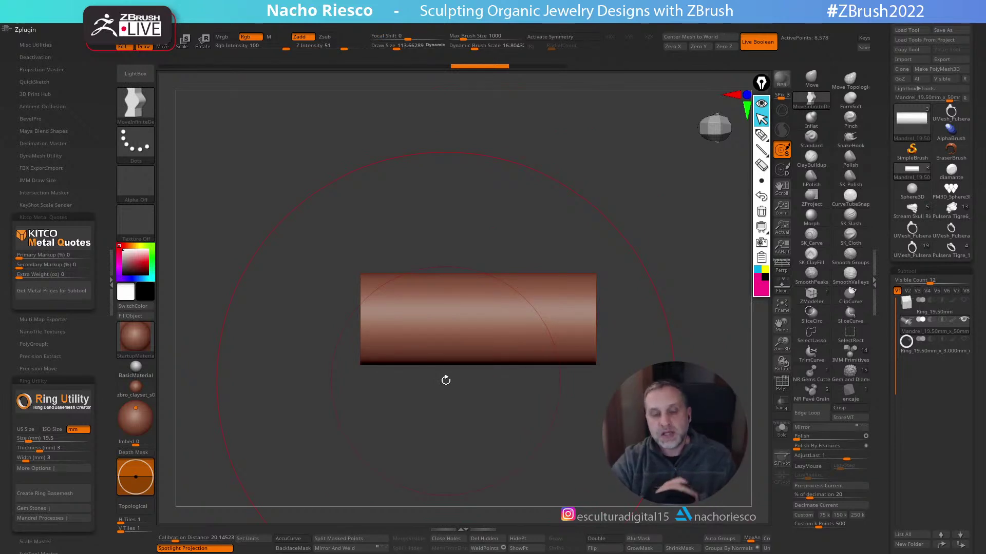
drag(445, 380, 564, 452)
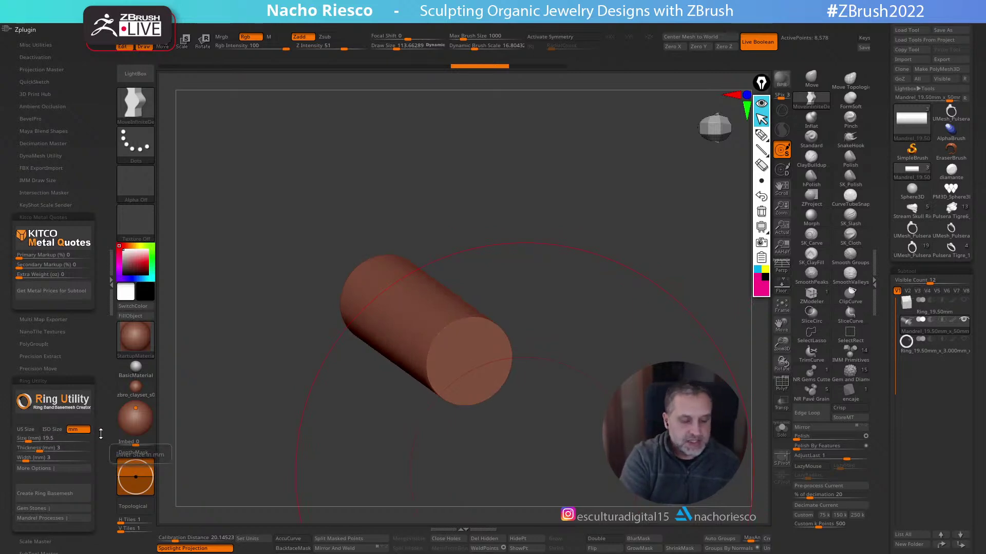
drag(101, 437, 101, 400)
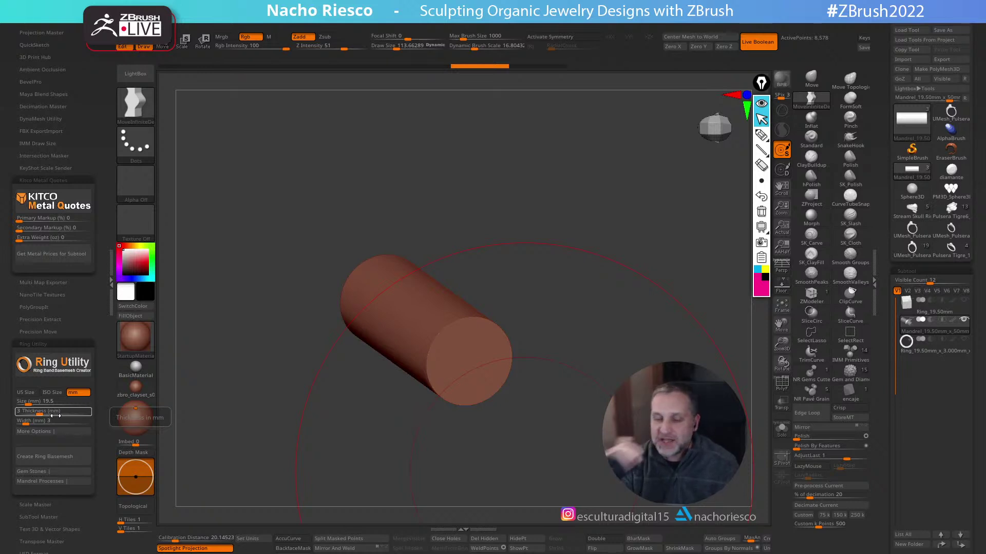
Switch to the Pulsera Tigre_1 bracelet tool and show the bracelet in side view
scroll(952, 232, down, 1)
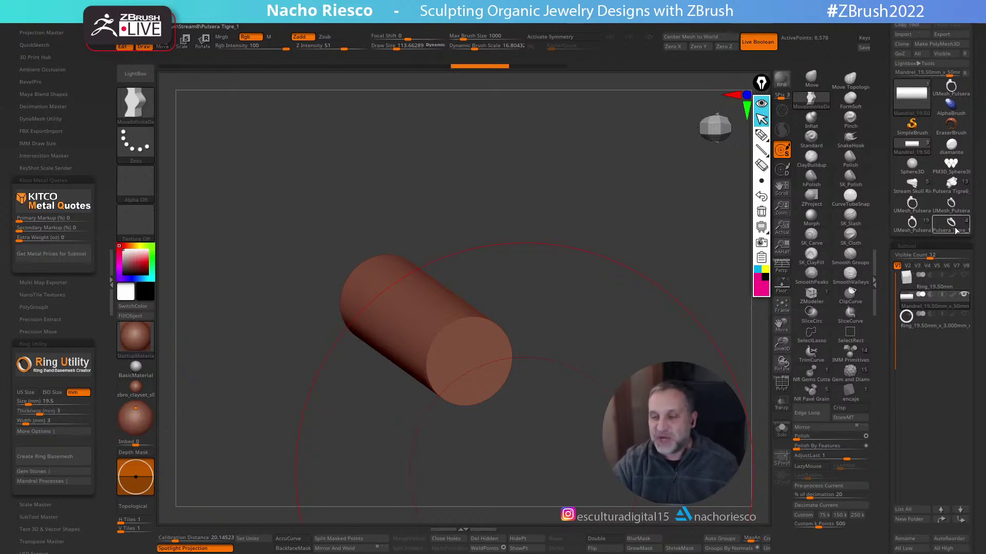
mouse_move(951, 226)
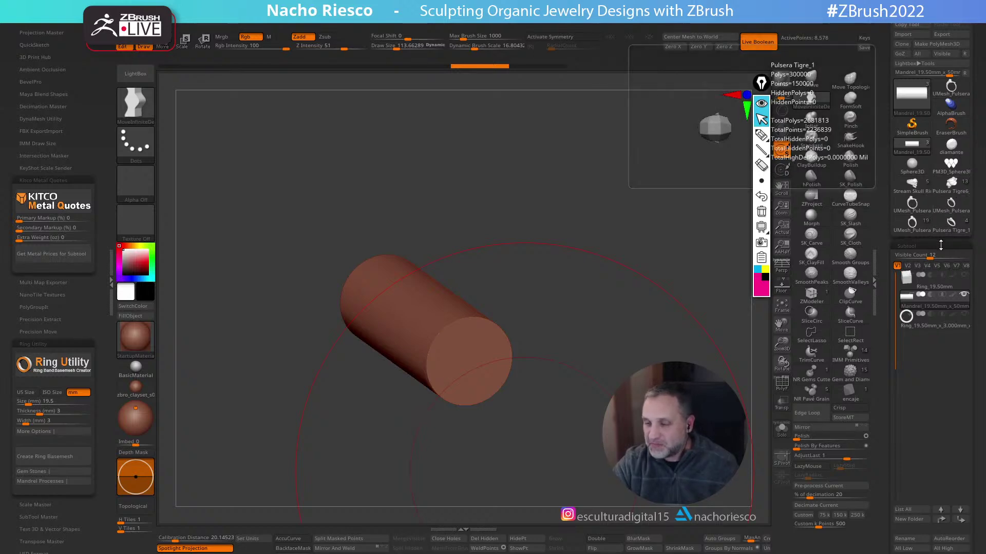
click(906, 230)
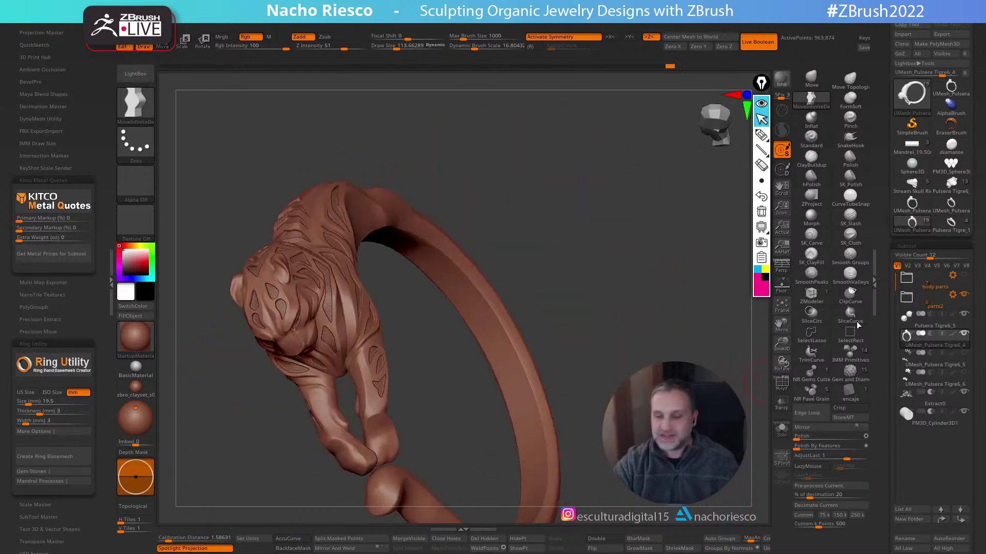
click(952, 222)
drag(714, 360, 659, 205)
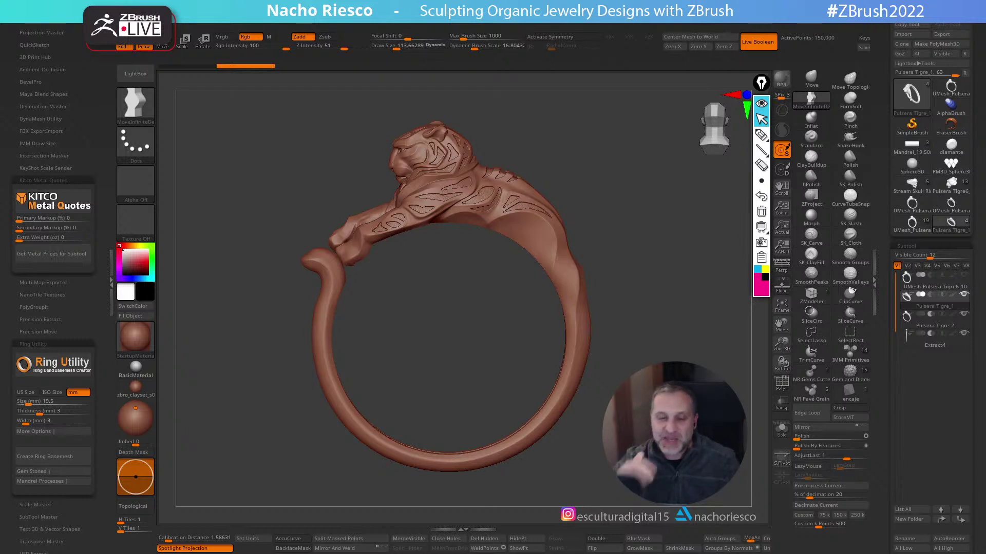
drag(231, 308, 267, 308)
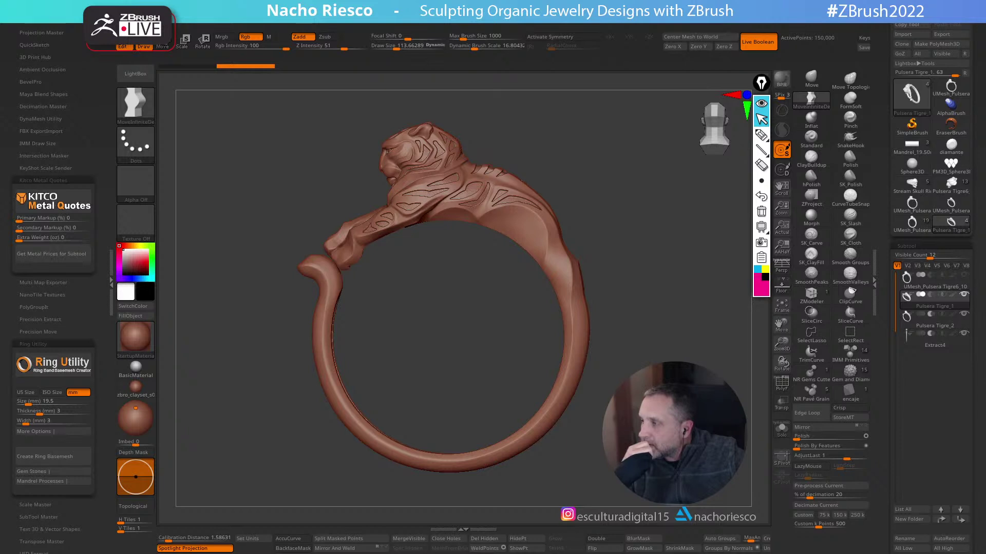
Select the Pulsera Tigre_2 subtool and examine the bracelet with transparency temporarily turned on
drag(650, 268, 667, 221)
click(917, 321)
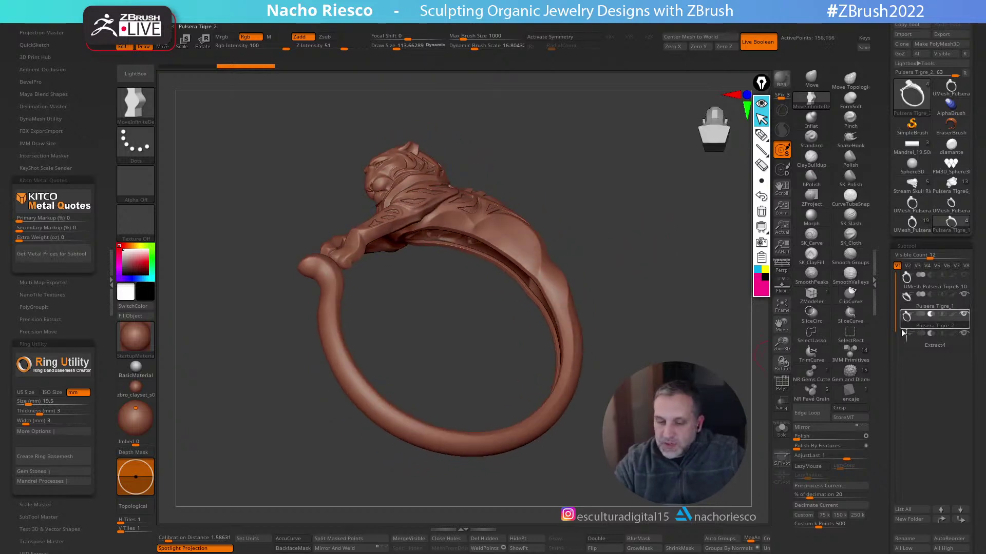
click(781, 403)
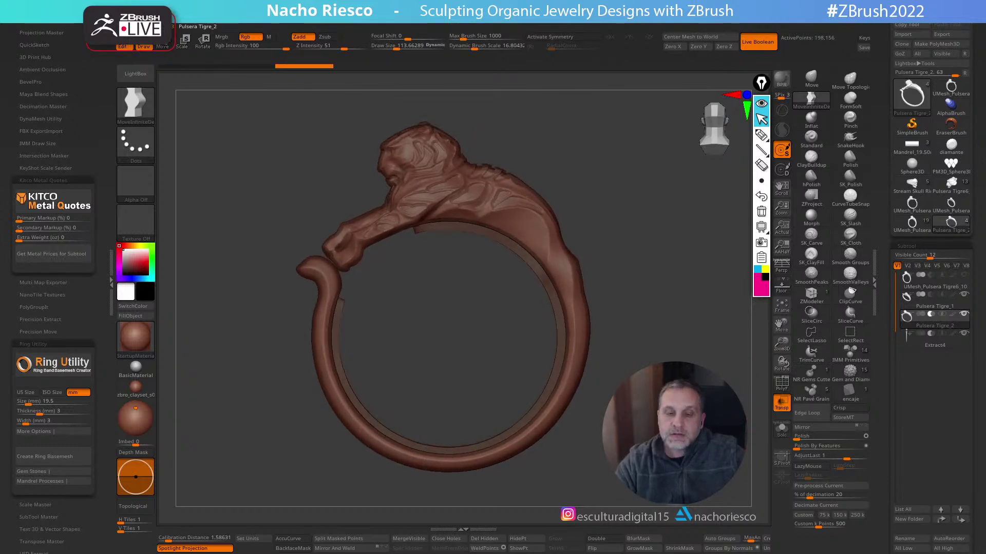
drag(613, 484, 612, 484)
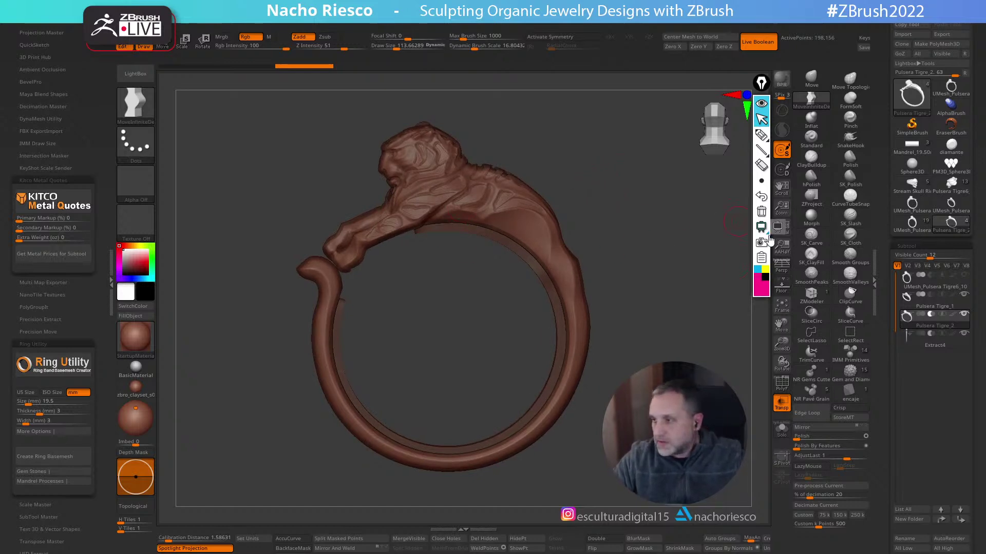
click(780, 403)
Switch to the UMesh_Pulsera Tigre_1 tool, hide one side of the bracelet with SelectLasso and turn on double-sided display
click(952, 207)
mouse_move(706, 333)
mouse_down()
mouse_move(713, 267)
mouse_move(678, 314)
mouse_move(656, 308)
mouse_move(700, 264)
mouse_move(643, 307)
mouse_move(696, 278)
mouse_move(729, 298)
mouse_up()
click(814, 334)
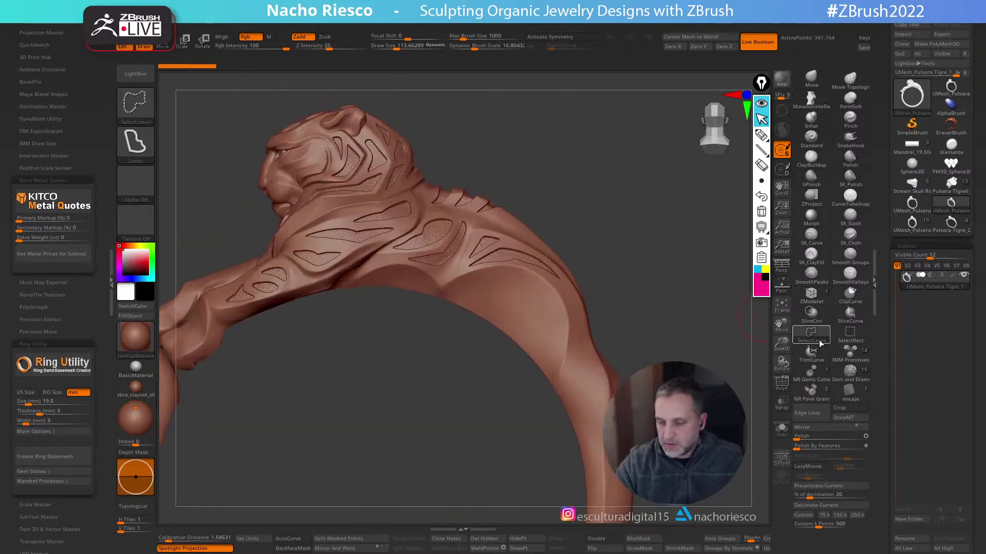
mouse_move(599, 180)
ctrl+shift+mouse_down()
mouse_move(429, 260)
mouse_move(719, 334)
mouse_move(736, 362)
mouse_move(667, 334)
mouse_move(633, 299)
mouse_move(655, 268)
mouse_move(639, 263)
mouse_move(660, 308)
mouse_move(668, 297)
mouse_move(594, 471)
ctrl+shift+mouse_up()
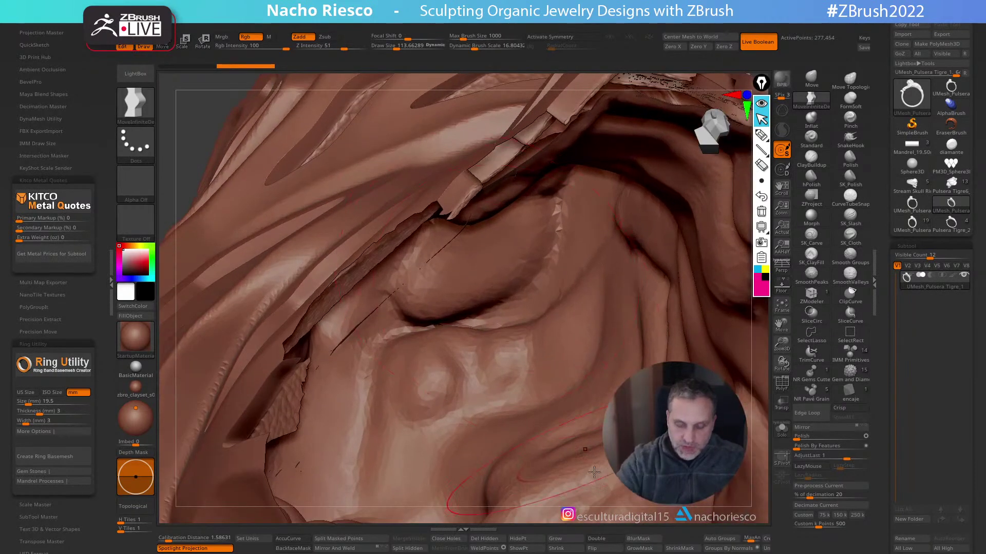
click(604, 539)
Measure the wall thickness at a stripe opening on the cut bracelet with the transpose line
mouse_move(487, 293)
mouse_down()
mouse_move(572, 283)
mouse_move(516, 339)
mouse_up()
key(w)
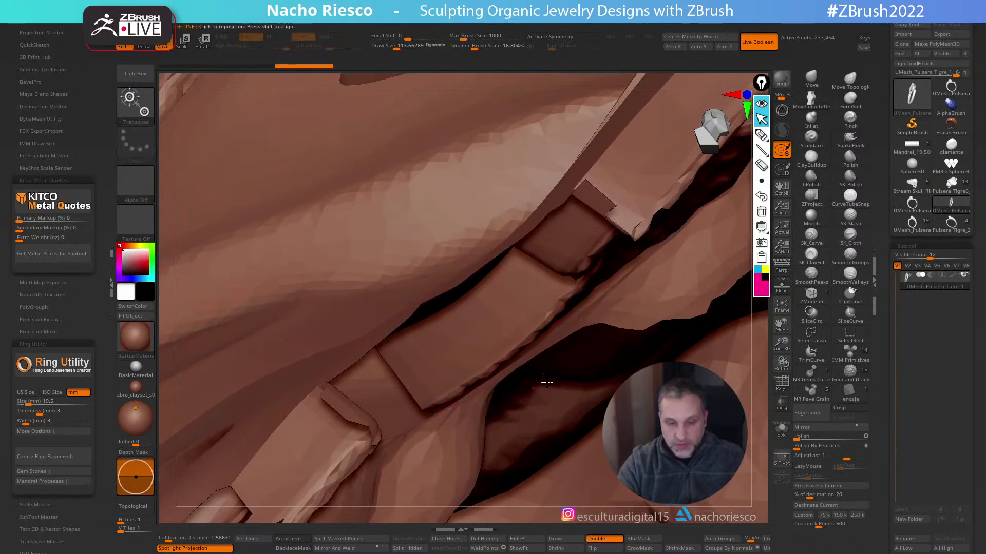
click(468, 281)
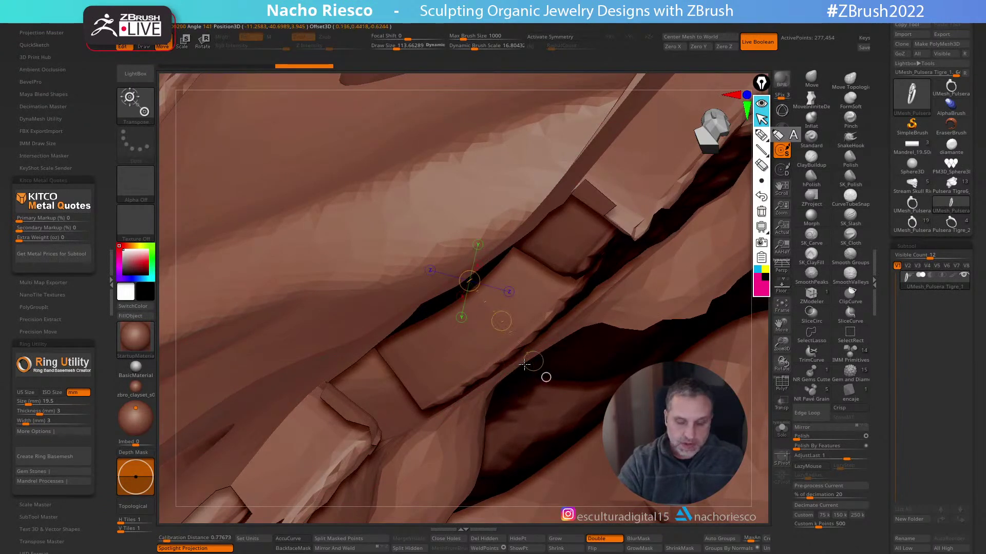
drag(470, 270, 534, 361)
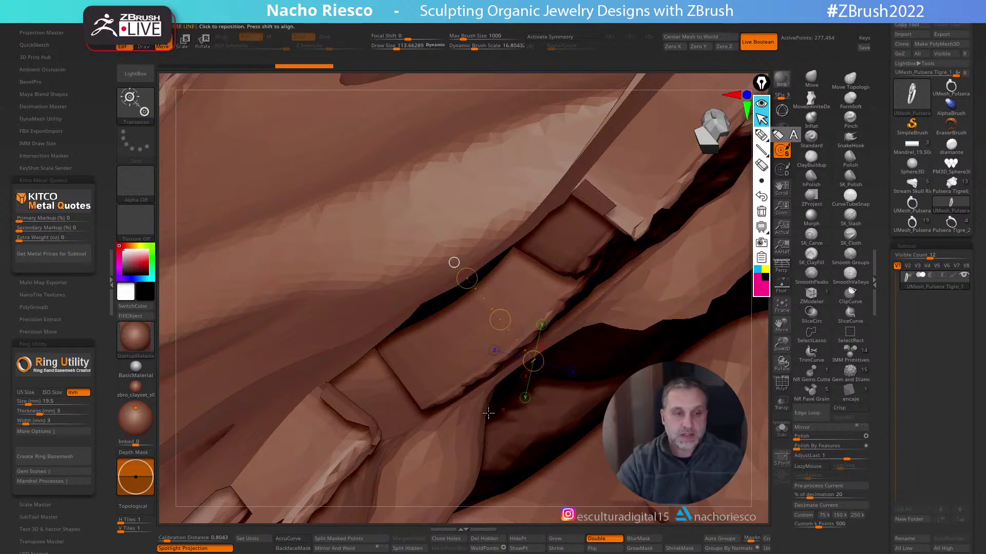
Measure the bracelet's wall thickness at another spot along the shell with the transpose line
click(781, 306)
drag(728, 378, 701, 316)
mouse_move(668, 405)
mouse_down()
mouse_move(652, 370)
mouse_move(552, 394)
mouse_move(535, 376)
mouse_move(608, 84)
mouse_move(647, 317)
mouse_move(678, 290)
mouse_up()
key(space)
alt+right_drag(677, 290, 678, 291)
ctrl+right_drag(478, 356, 531, 513)
mouse_move(416, 384)
mouse_down()
mouse_move(531, 330)
mouse_move(543, 311)
mouse_up()
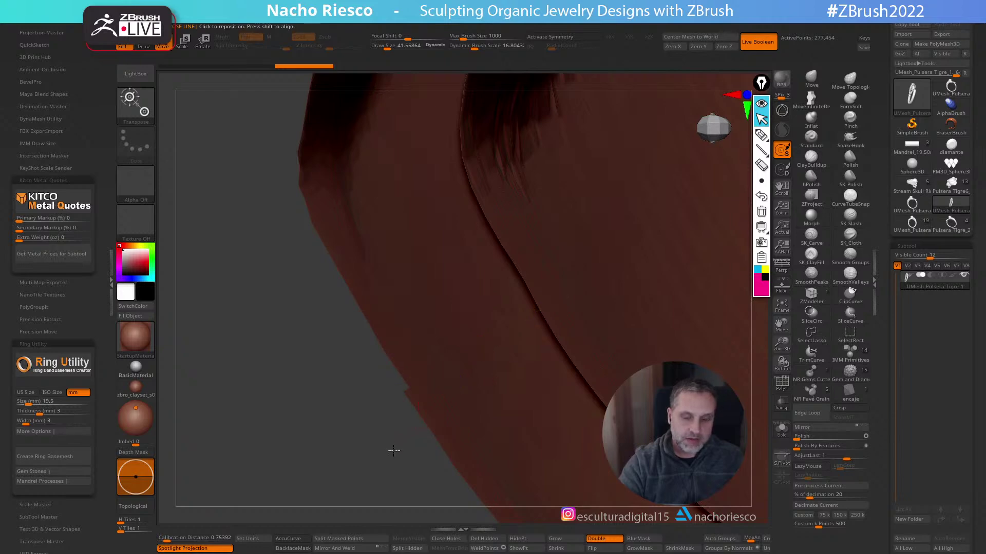
Undo the recent operations and measure the wall thickness again with a new transpose line
key(ctrl+z)
key(ctrl+shift+z)
key(ctrl+z)
key(ctrl+z)
key(ctrl+z)
key(ctrl+z)
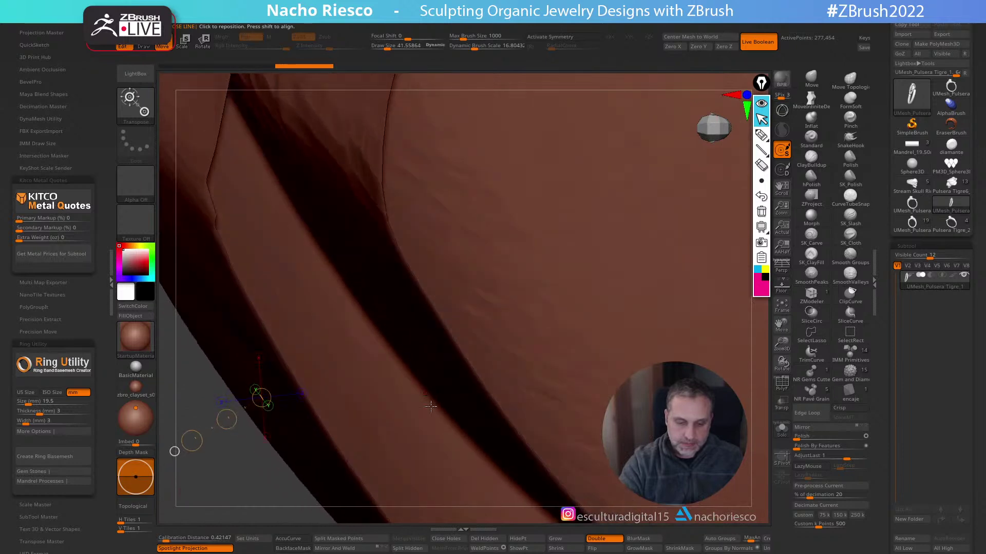
drag(343, 464, 463, 358)
Leave the measuring mode, unhide the whole bracelet mesh and show it in side view
click(788, 312)
key(q)
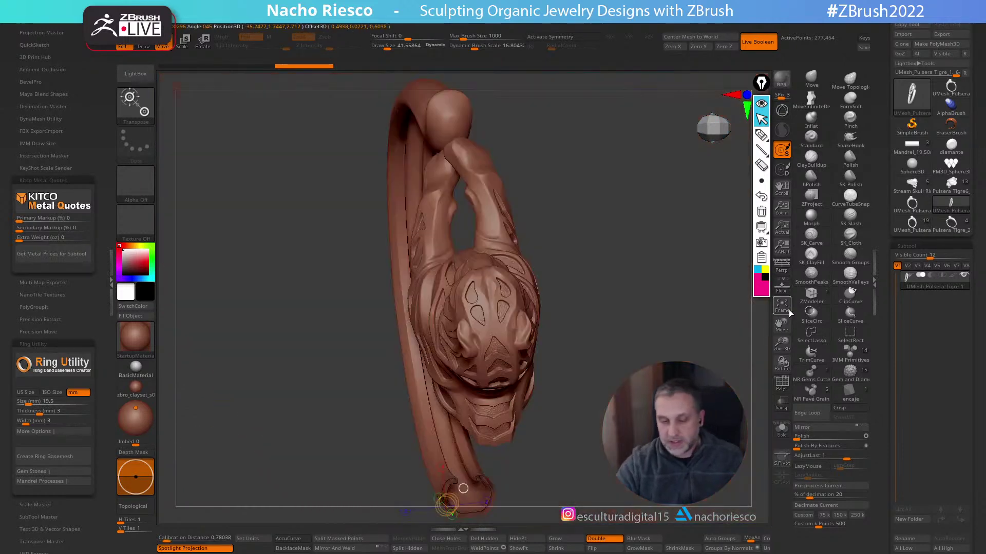
mouse_move(637, 287)
mouse_down()
mouse_move(714, 290)
mouse_move(605, 318)
mouse_move(712, 356)
mouse_up()
ctrl+shift+click(668, 288)
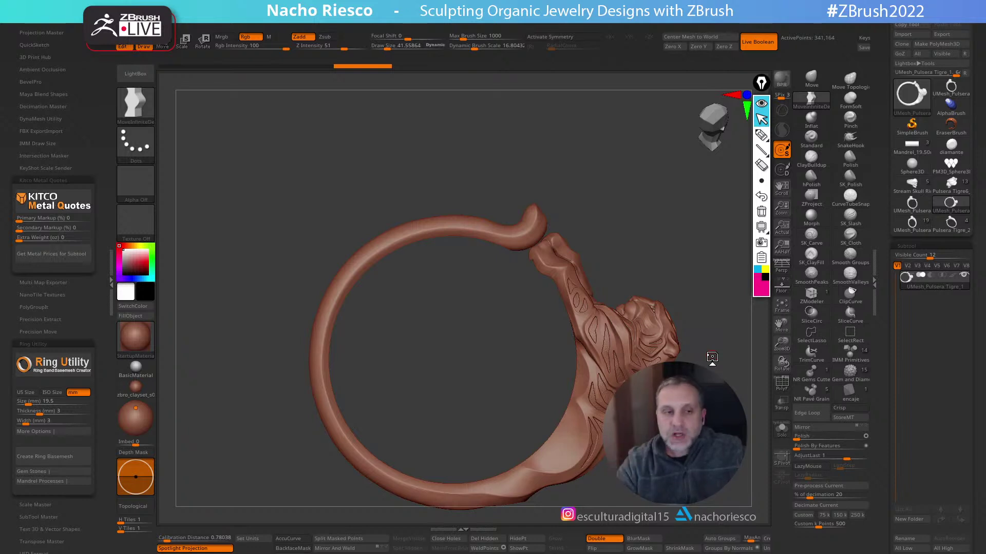
drag(657, 202, 704, 308)
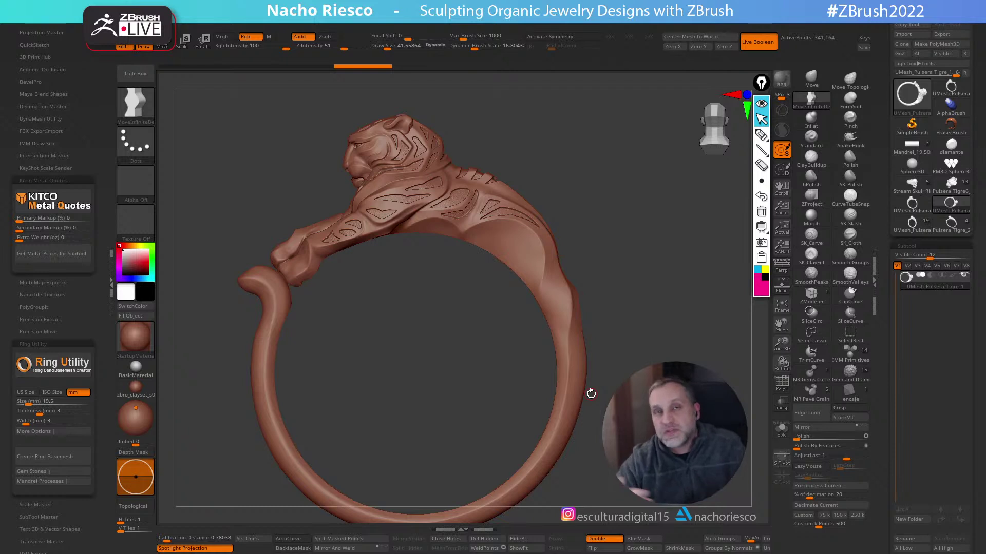
drag(677, 319, 698, 367)
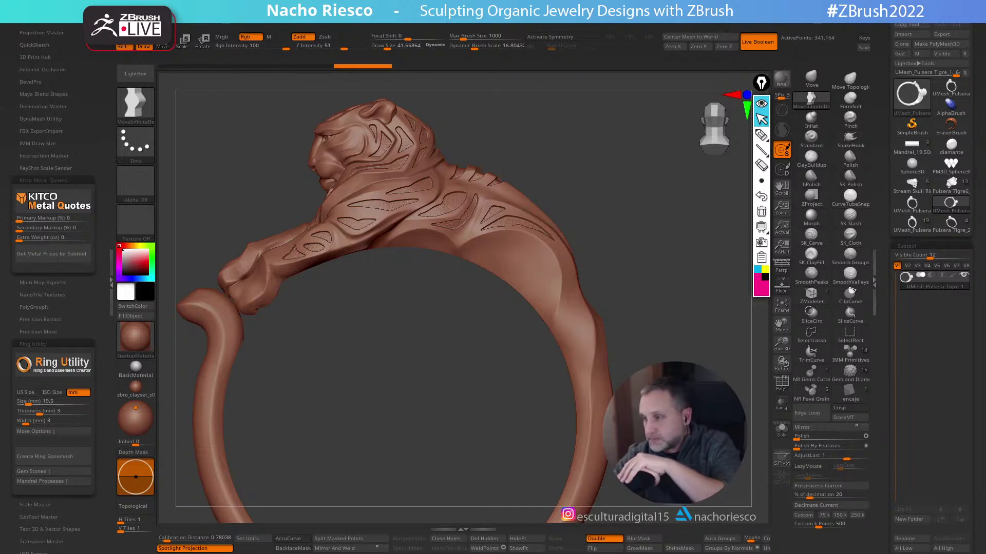
Look through the skull ring, tiger bracelet and 19.50 mm mandrel tools one after another
click(912, 184)
drag(727, 345, 646, 359)
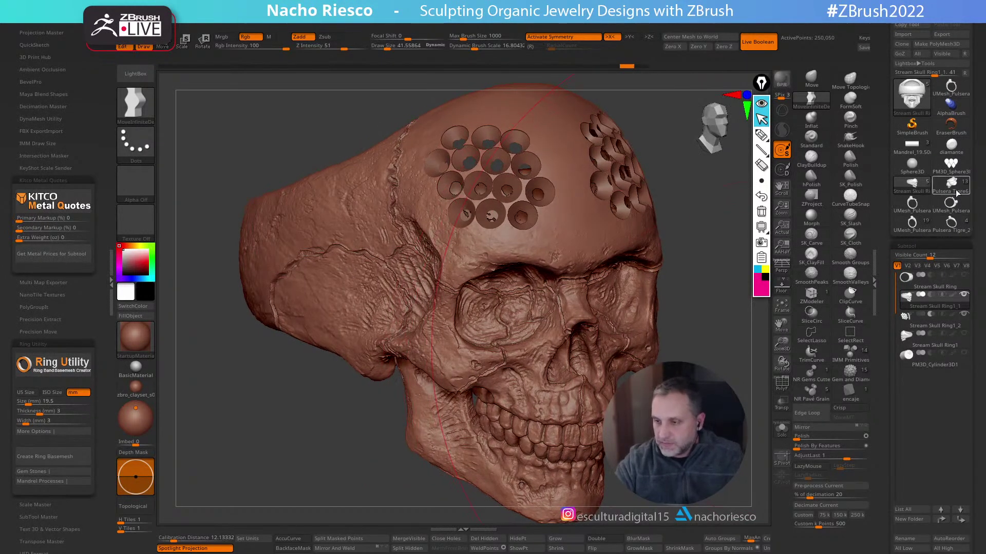
click(952, 226)
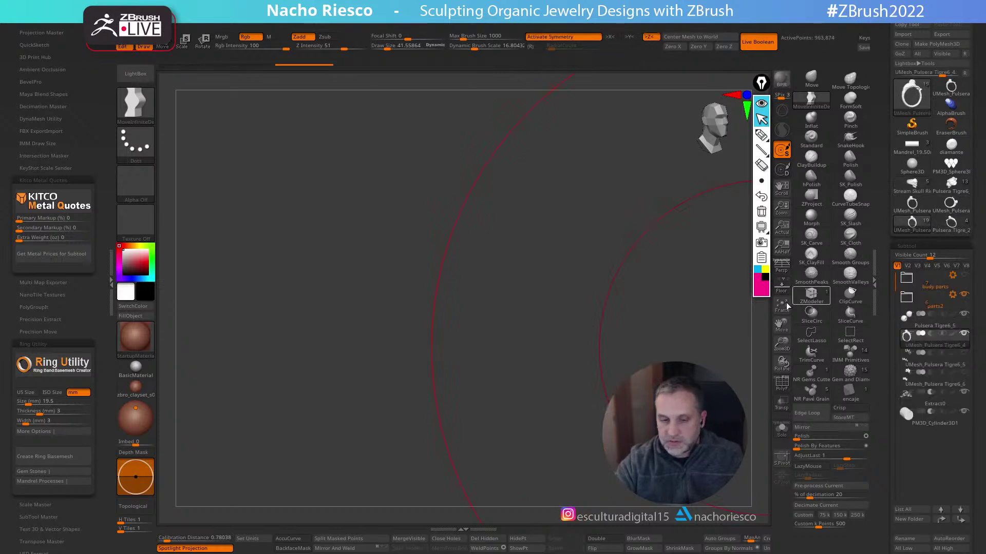
click(911, 148)
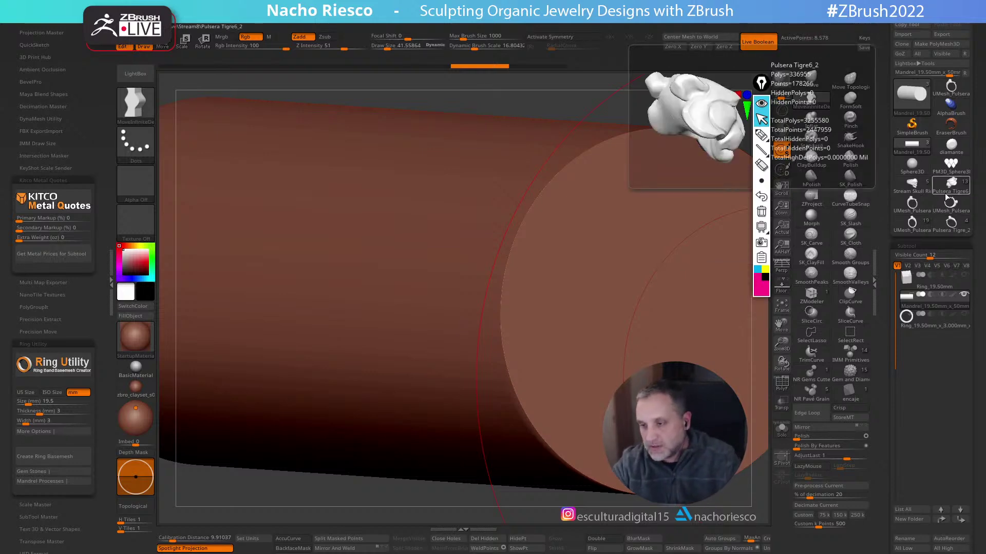
click(921, 190)
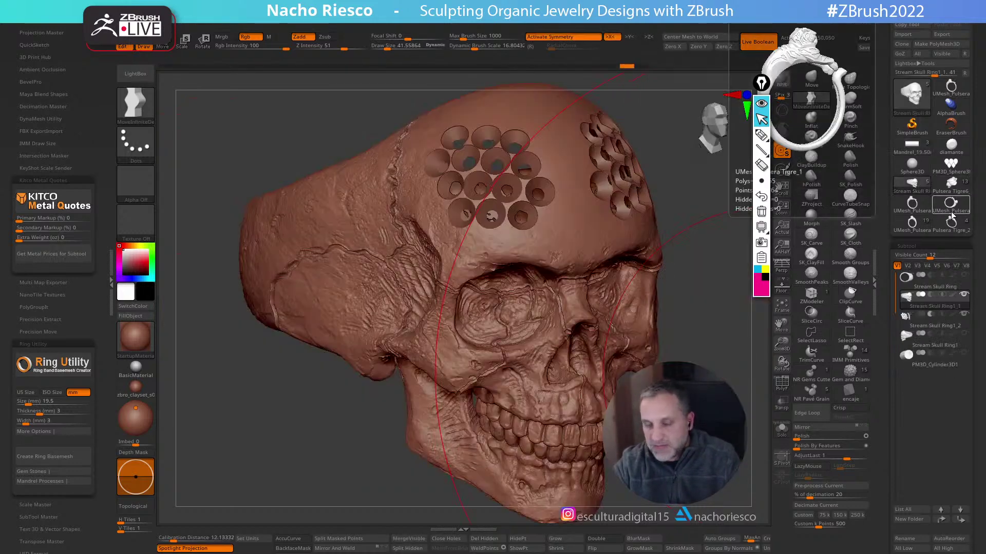
click(957, 229)
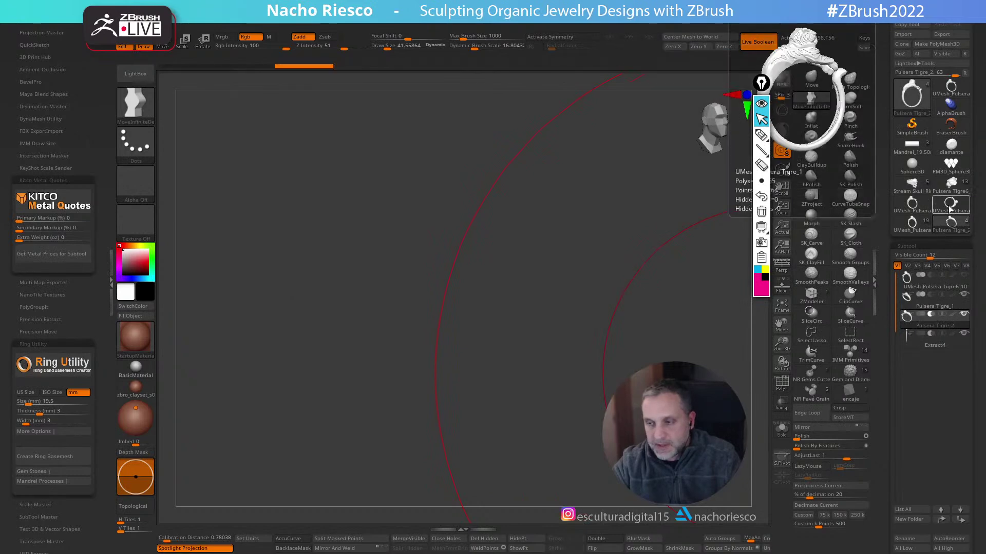
click(912, 145)
click(781, 305)
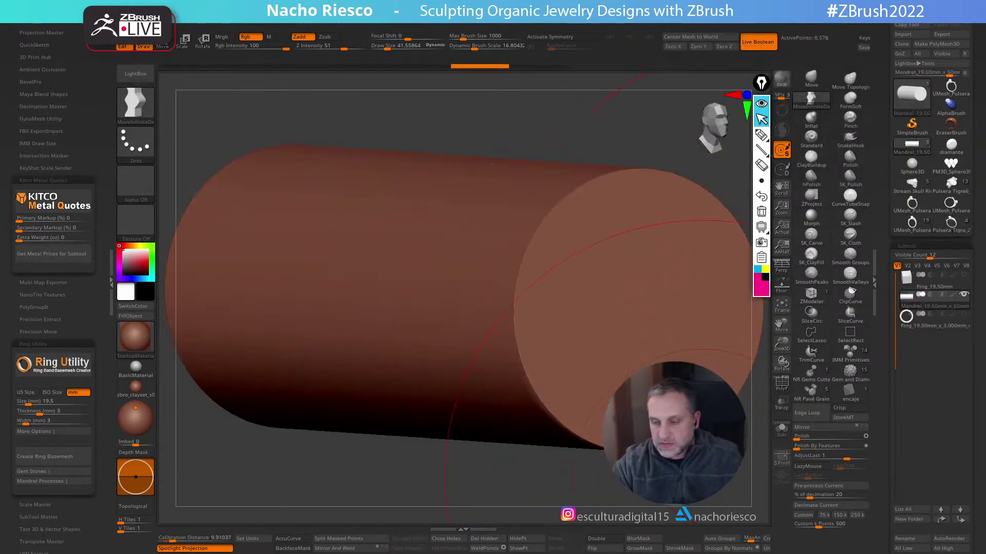
Switch to the Pulsera Tigre_2 tool and frame the tiger bracelet in side view
click(958, 230)
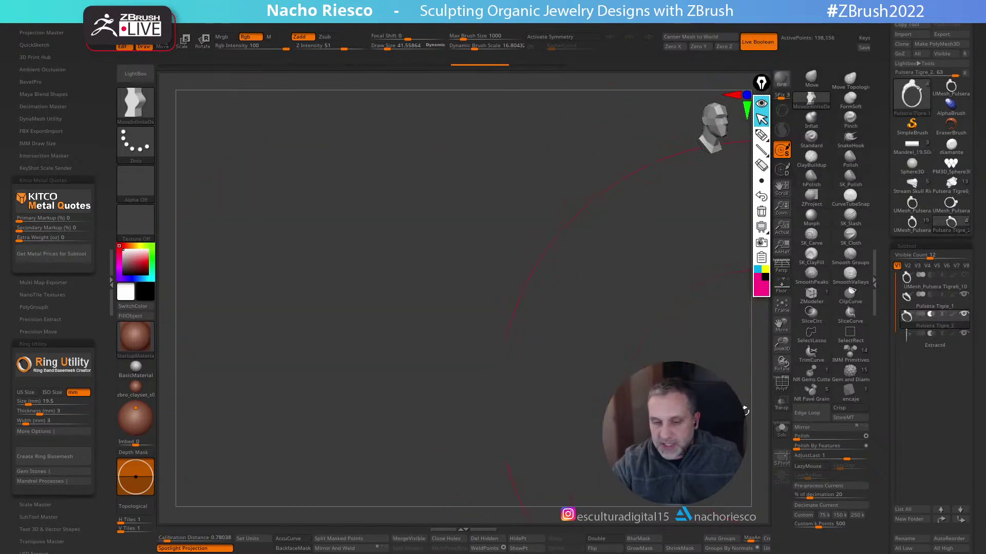
click(786, 308)
drag(642, 257, 554, 221)
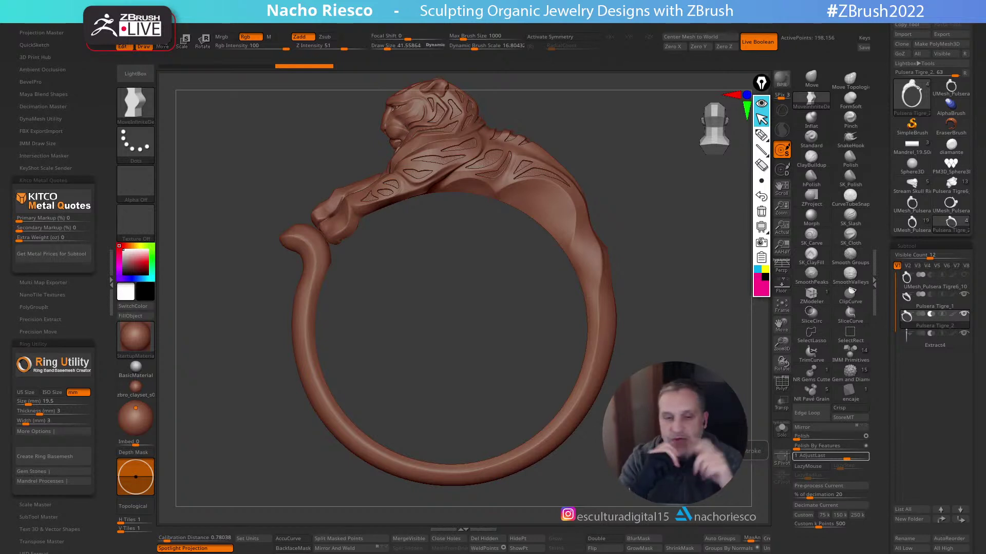
mouse_move(743, 452)
mouse_down()
mouse_move(719, 442)
mouse_move(765, 430)
mouse_up()
drag(534, 391, 556, 383)
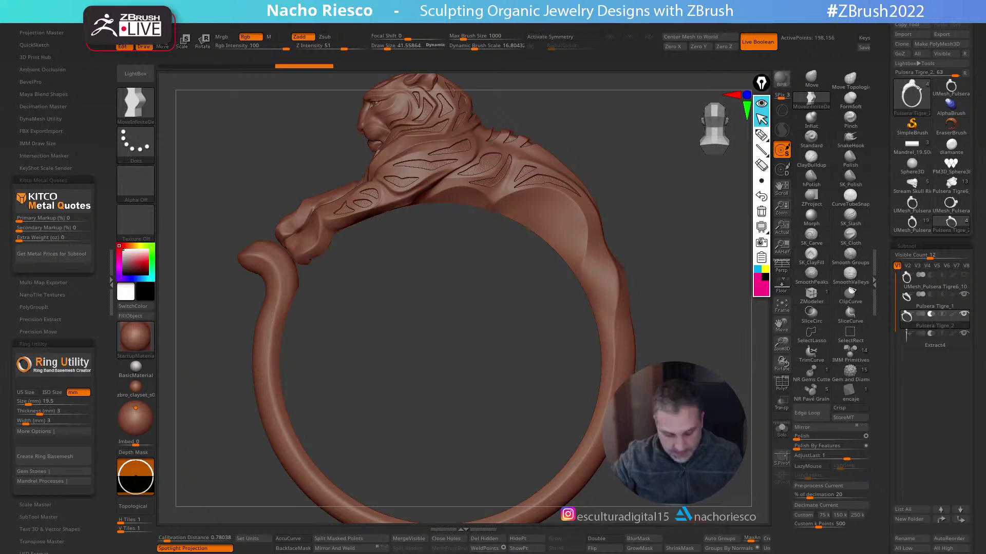
Switch to the web browser window showing the jewelry artist's portfolio website
key(super)
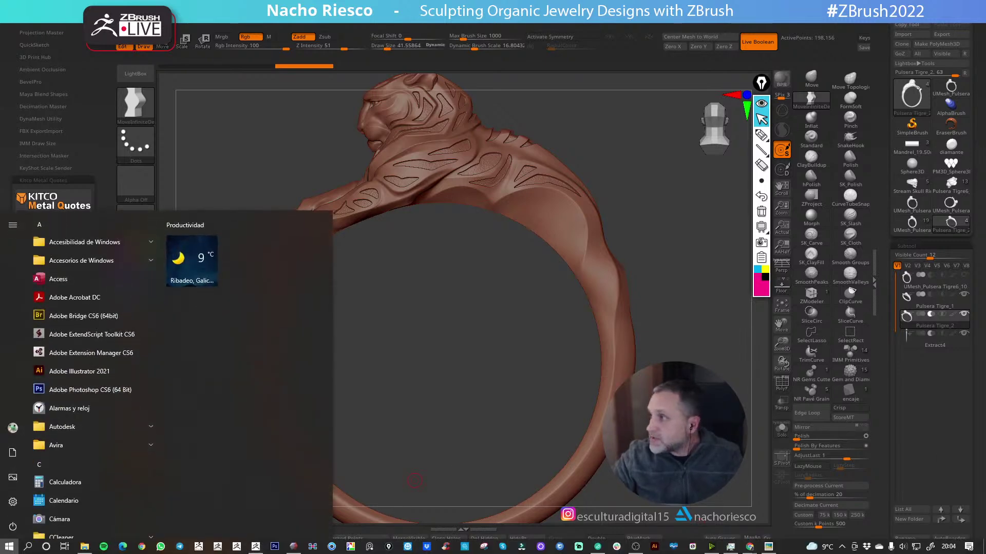
key(Escape)
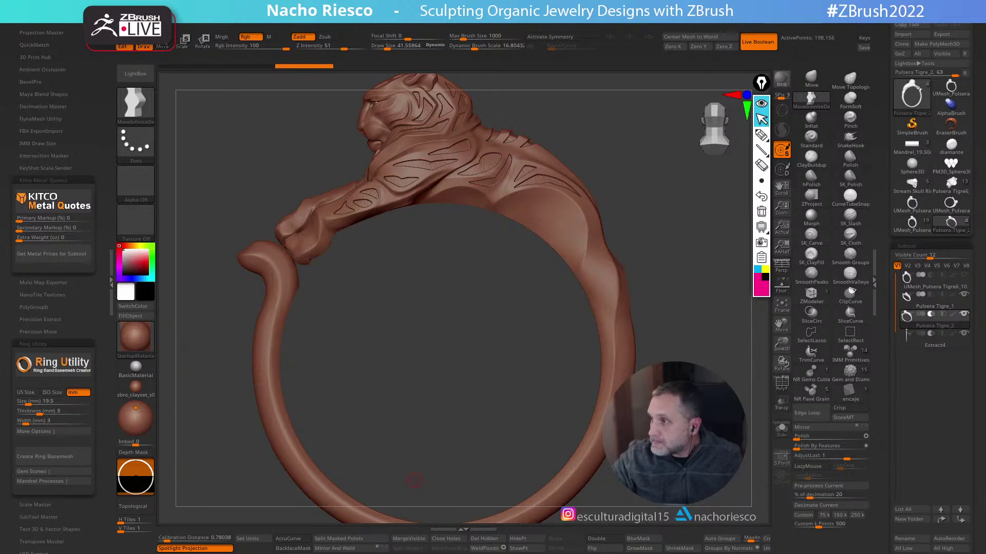
key(alt+Tab)
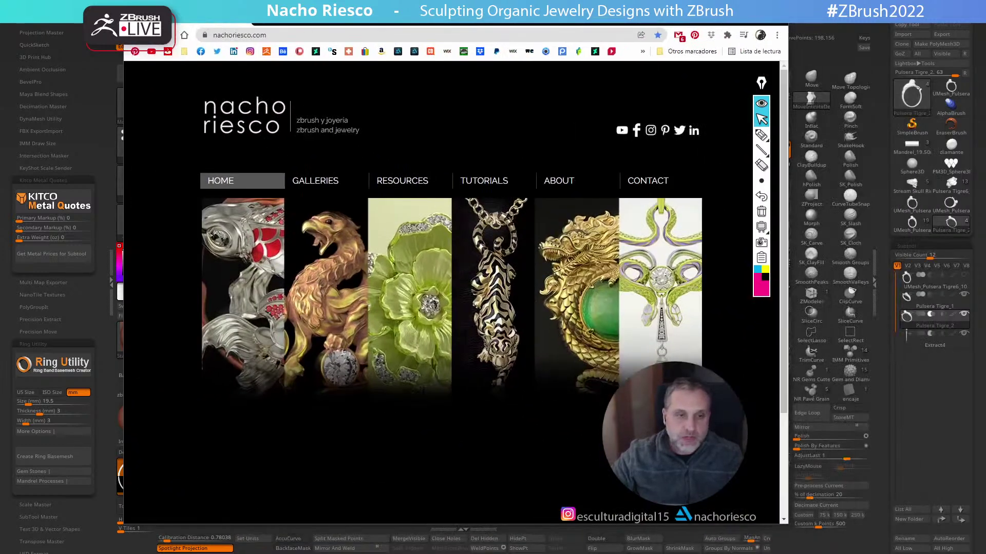
Open the Digital Renders gallery on the jewelry artist's website
click(272, 35)
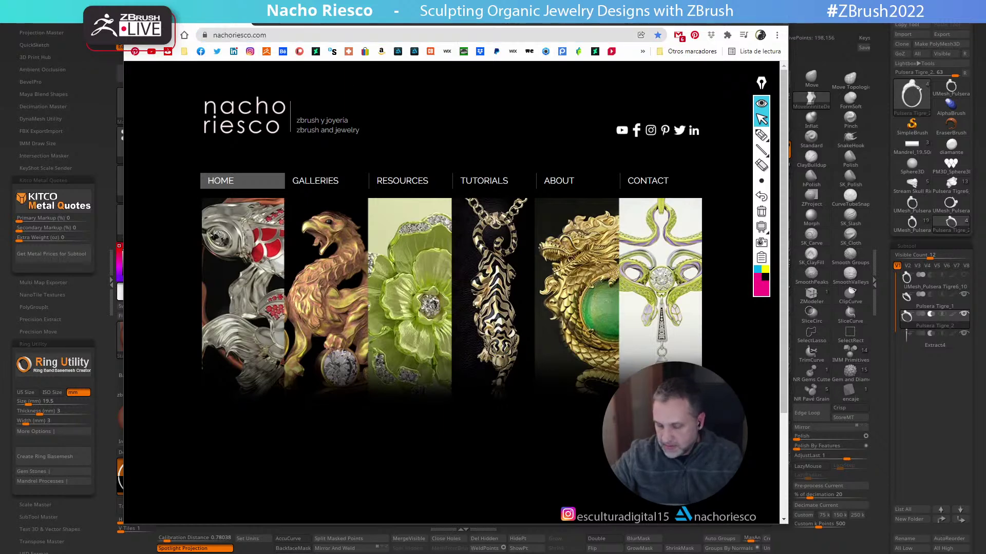
click(331, 185)
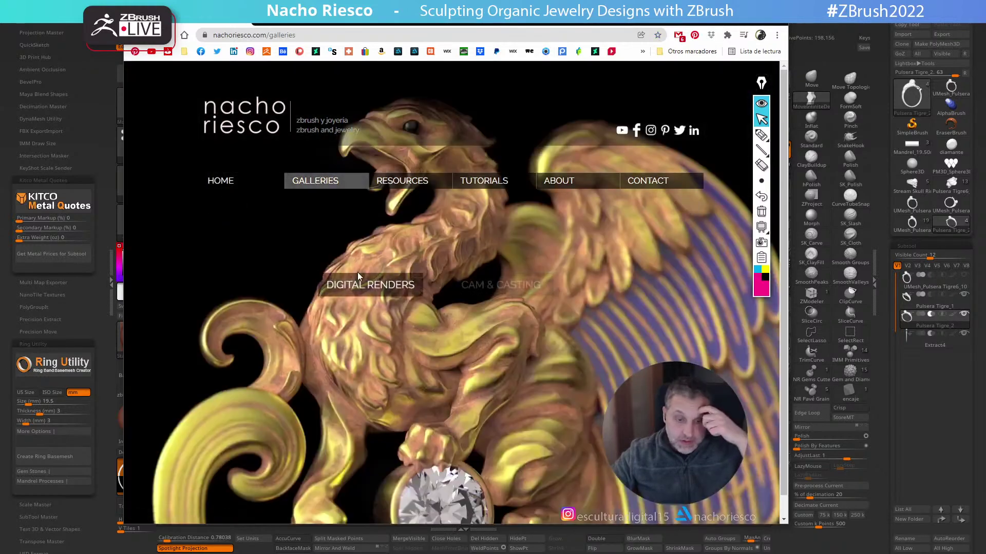
click(363, 292)
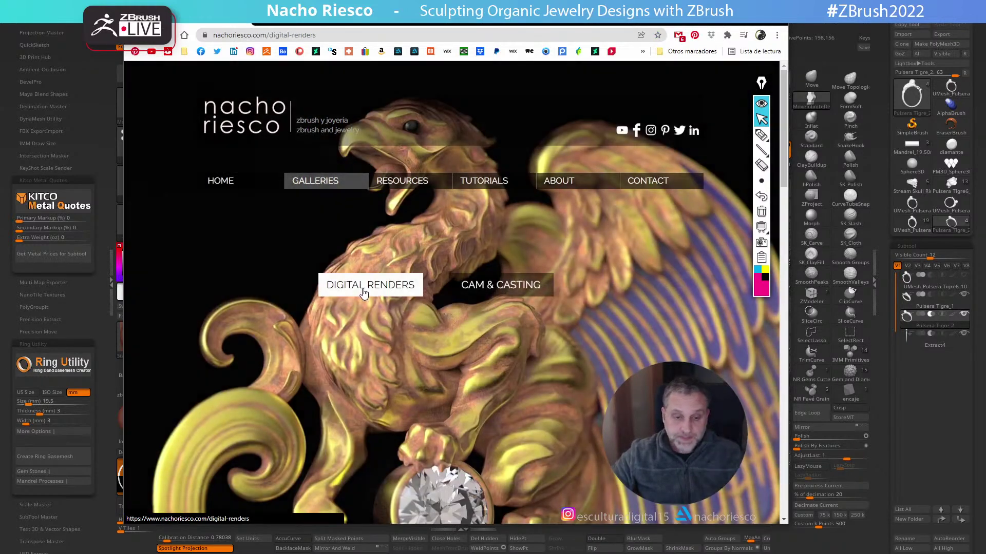
Browse the jewelry images in the Digital Renders gallery and return to the beginning of the page
scroll(400, 302, down, 10)
scroll(400, 303, down, 6)
scroll(401, 308, up, 10)
scroll(402, 313, up, 3)
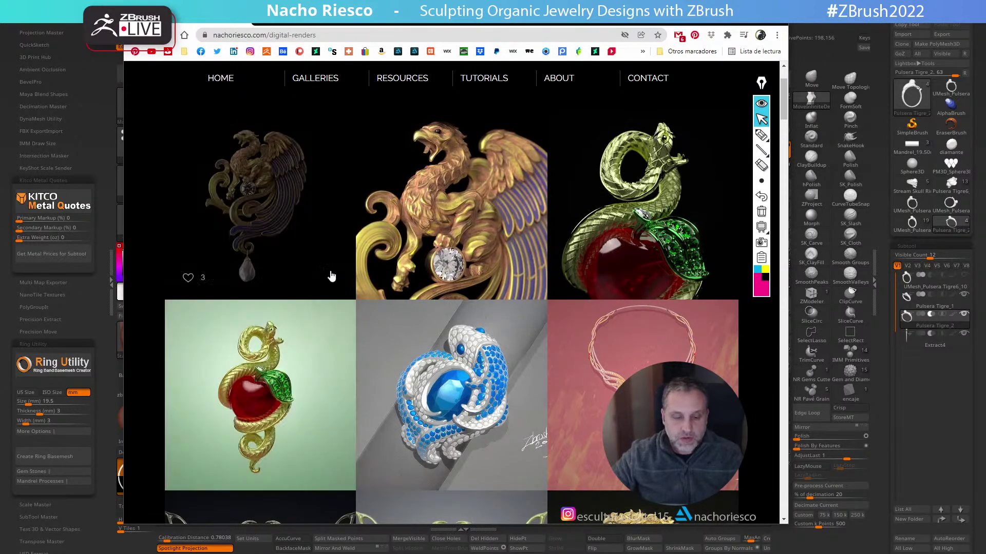
scroll(331, 282, down, 15)
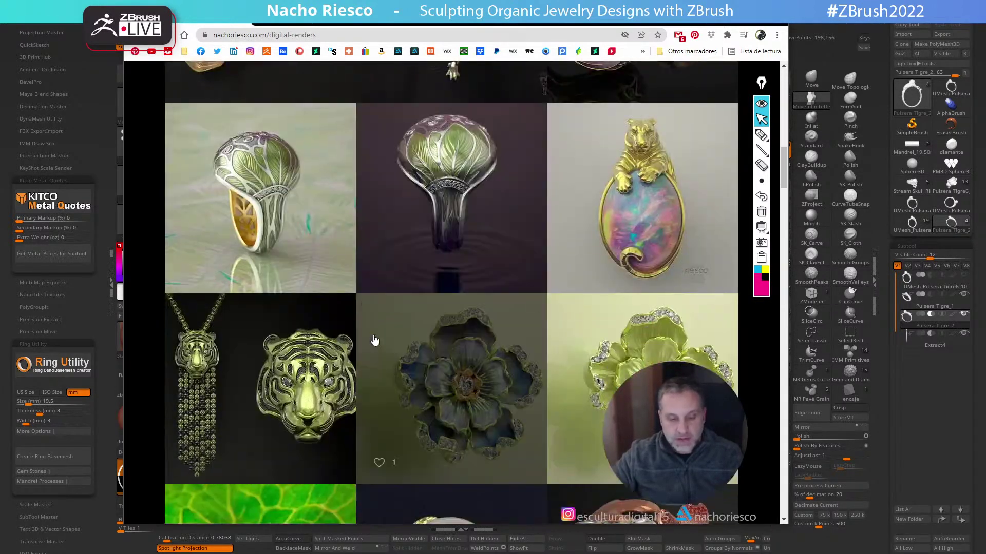
scroll(375, 341, down, 4)
scroll(375, 342, down, 8)
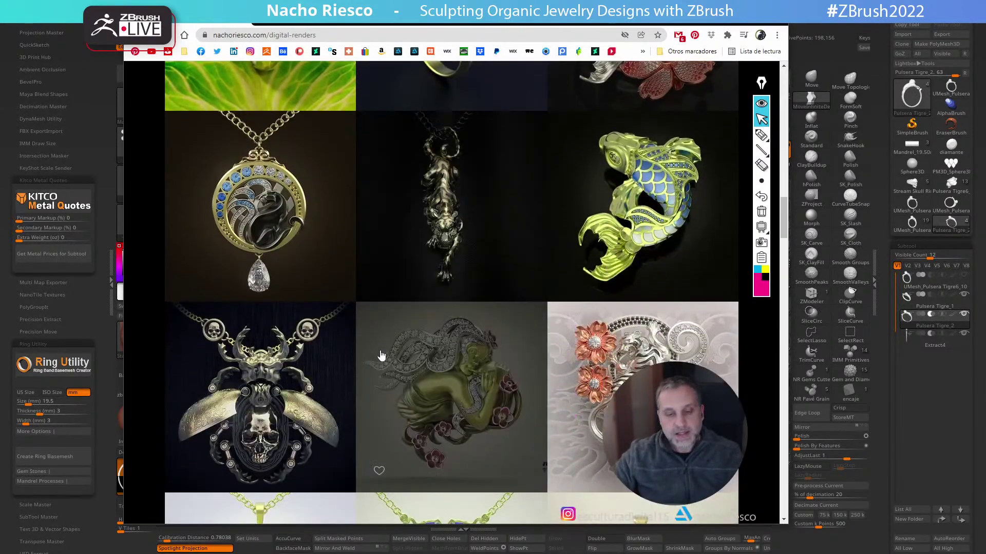
scroll(381, 356, up, 3)
scroll(382, 359, up, 3)
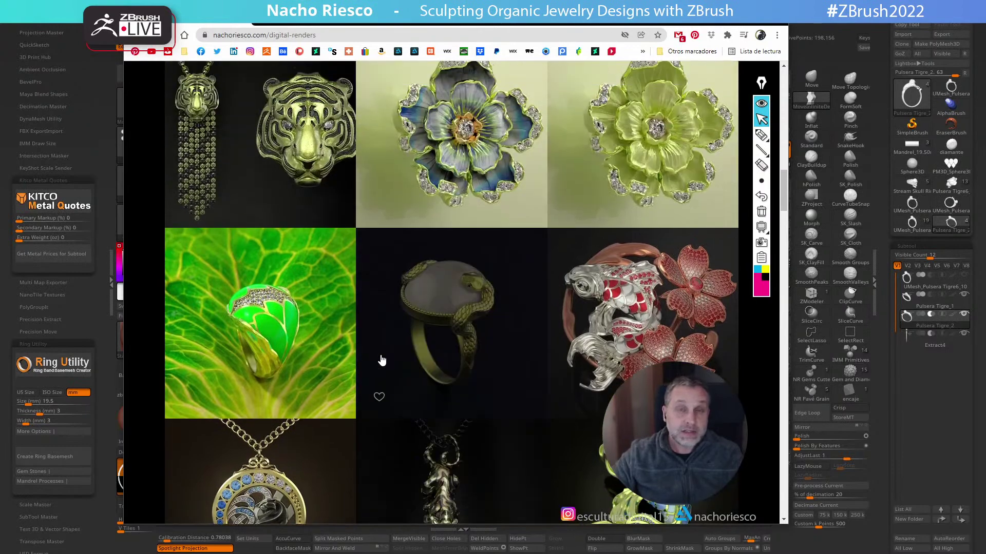
scroll(457, 350, up, 5)
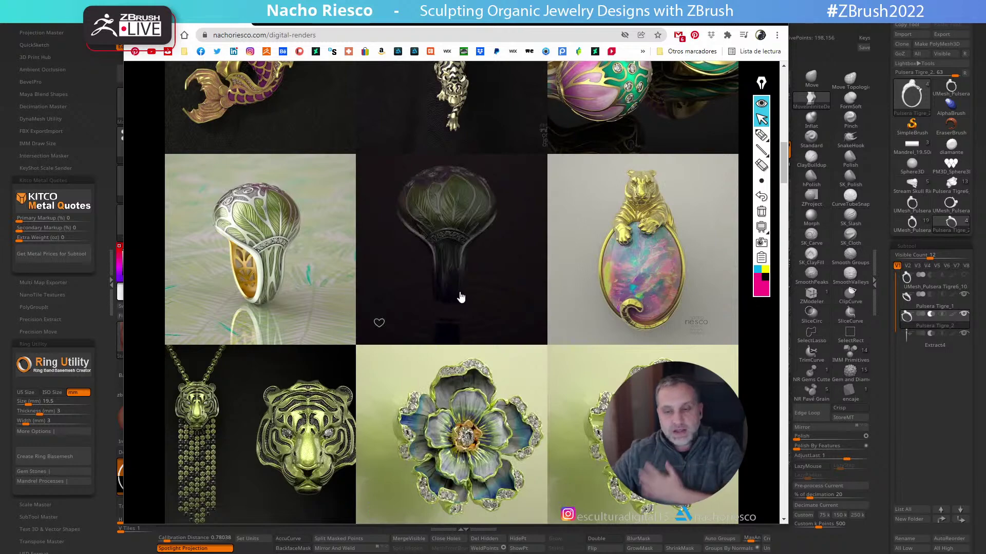
scroll(496, 297, up, 10)
scroll(498, 303, up, 6)
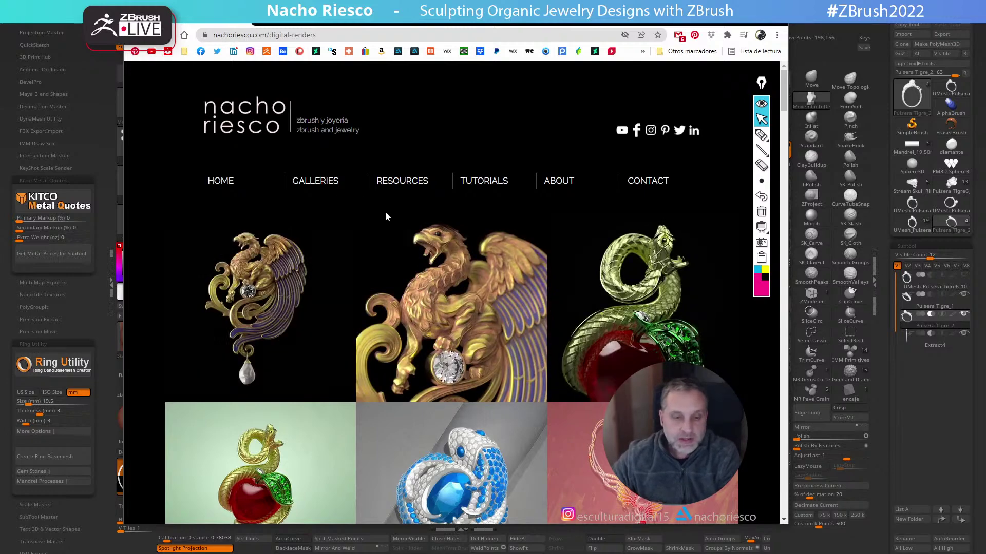
Open the CAM & Casting gallery and look through the flower pin, red dragon and snake pieces
click(330, 190)
click(488, 291)
scroll(407, 301, down, 3)
scroll(407, 302, up, 2)
scroll(556, 281, down, 1)
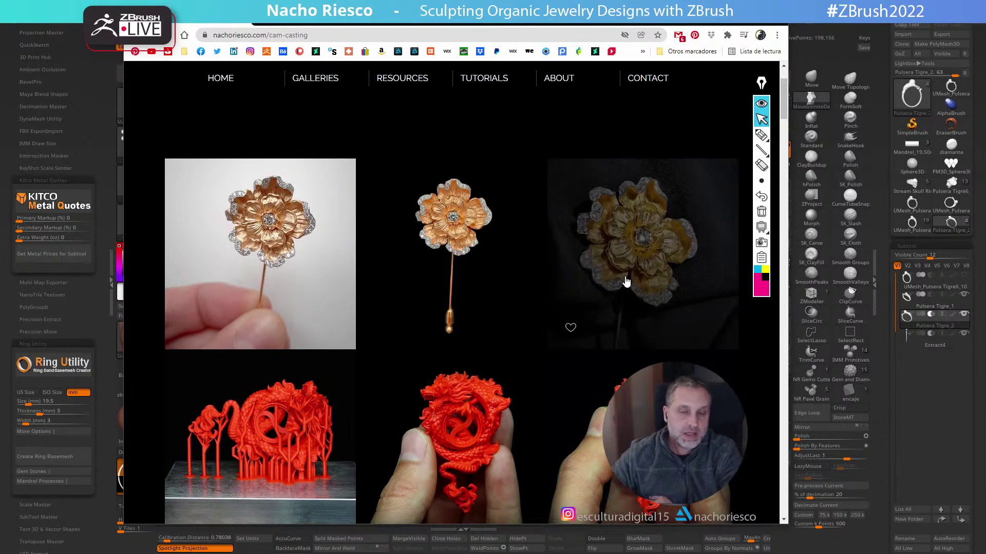
scroll(605, 267, down, 2)
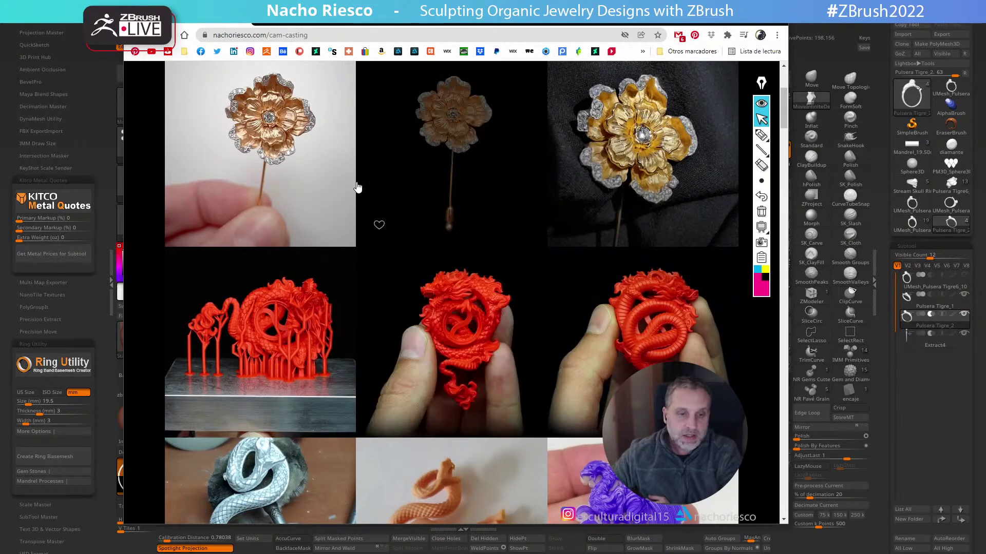
scroll(316, 174, up, 2)
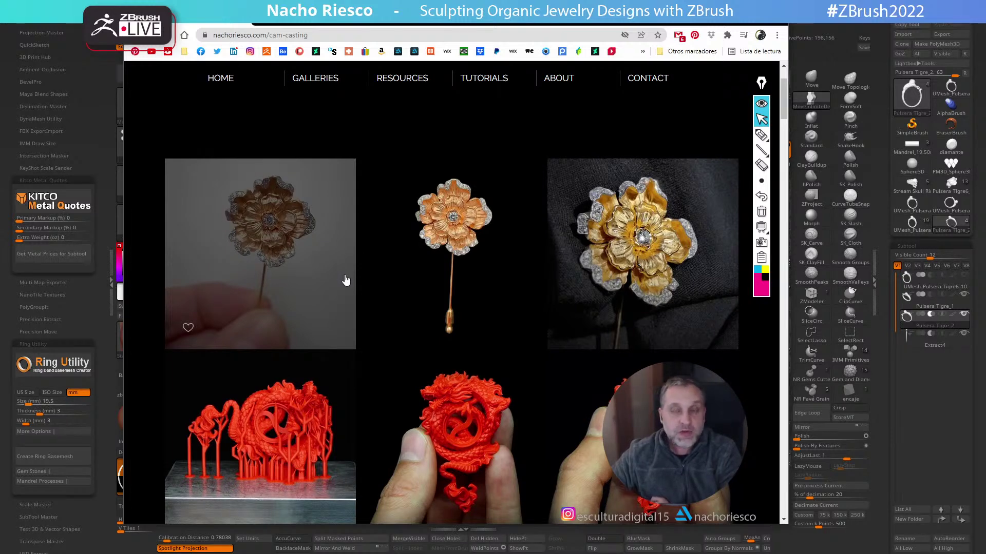
scroll(684, 259, down, 3)
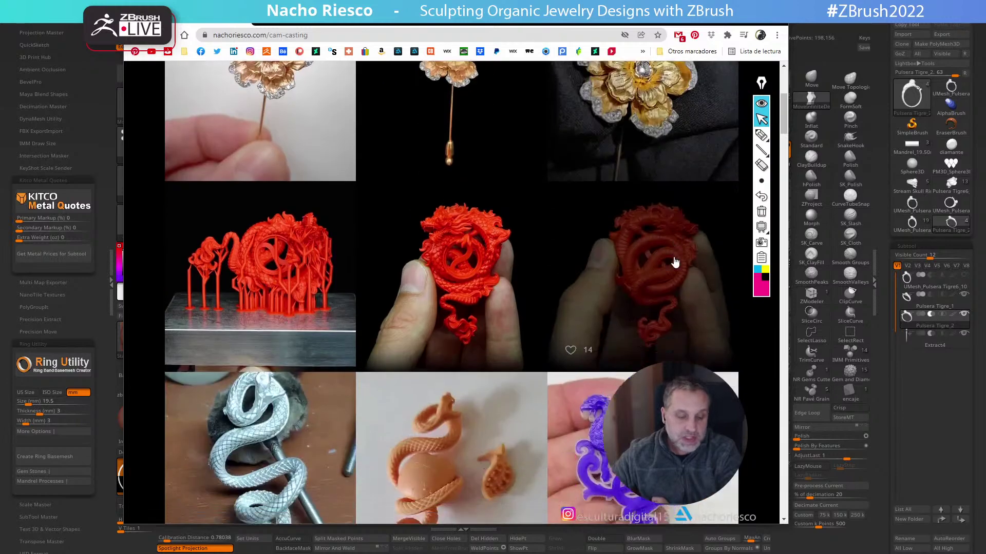
scroll(673, 263, down, 3)
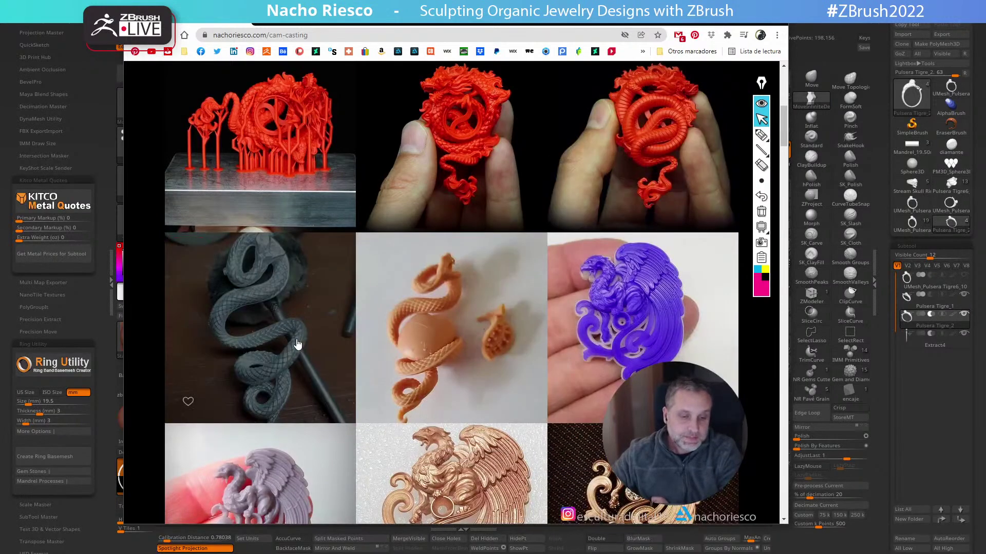
View the silver snake photo enlarged, collapse the screen annotation toolbar covering the close control, and close the photo
click(307, 323)
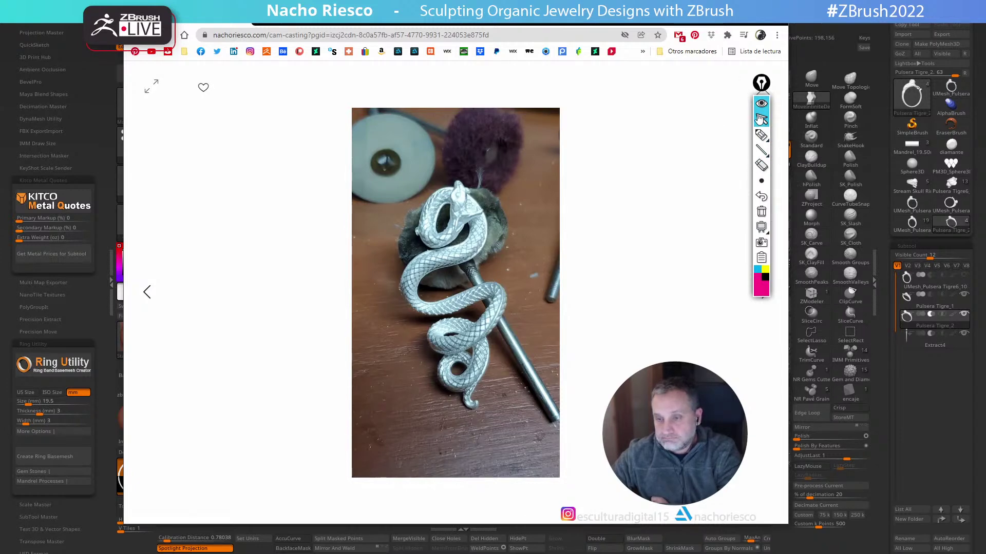
click(760, 119)
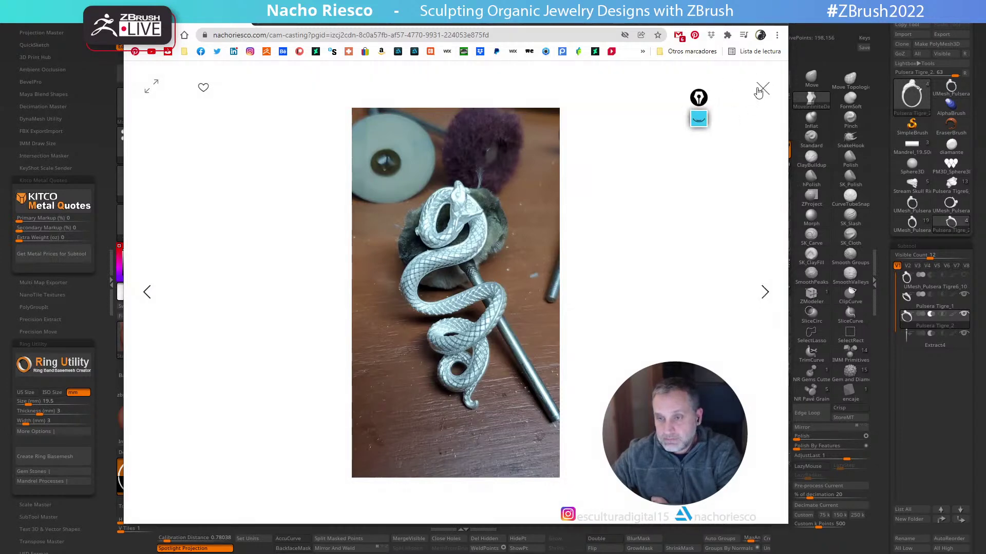
click(762, 89)
Look through the cast brooches and skull rings further down the CAM & Casting gallery, and return to ZBrush
scroll(539, 286, down, 5)
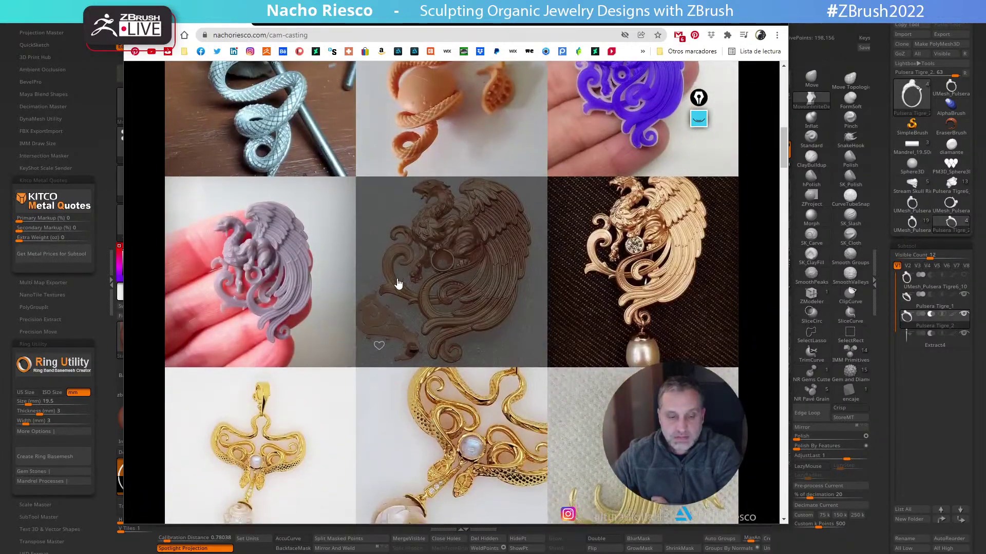
scroll(398, 284, down, 15)
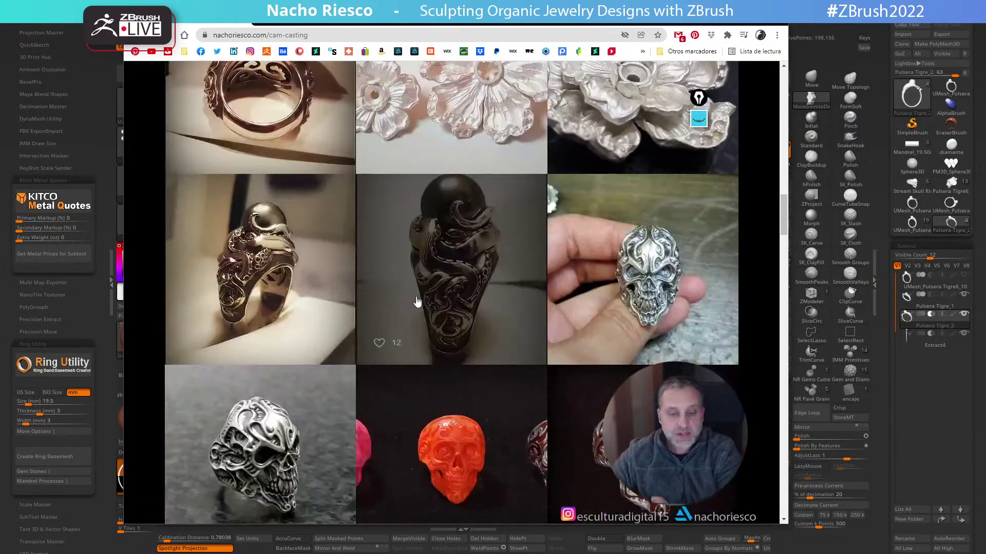
scroll(452, 329, down, 6)
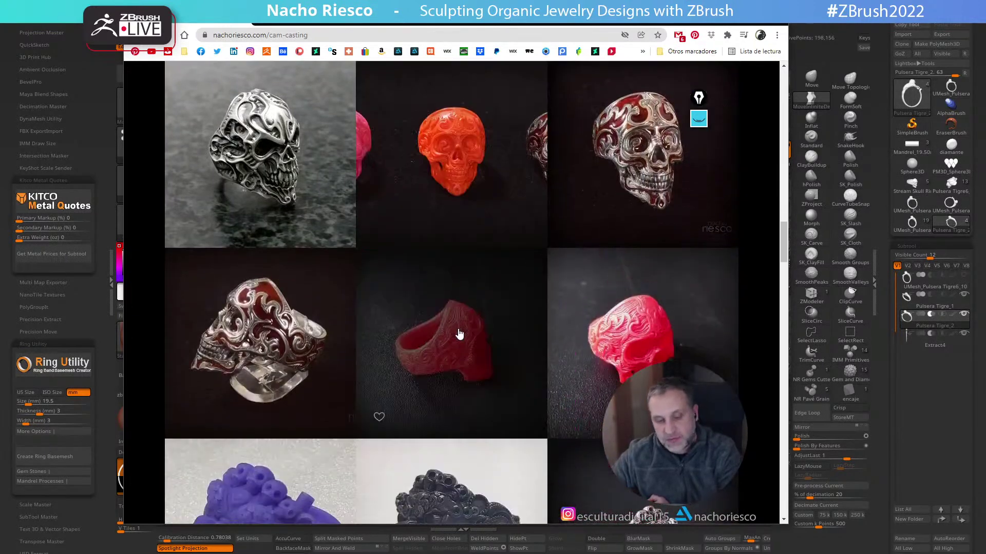
scroll(458, 335, down, 2)
scroll(627, 260, up, 2)
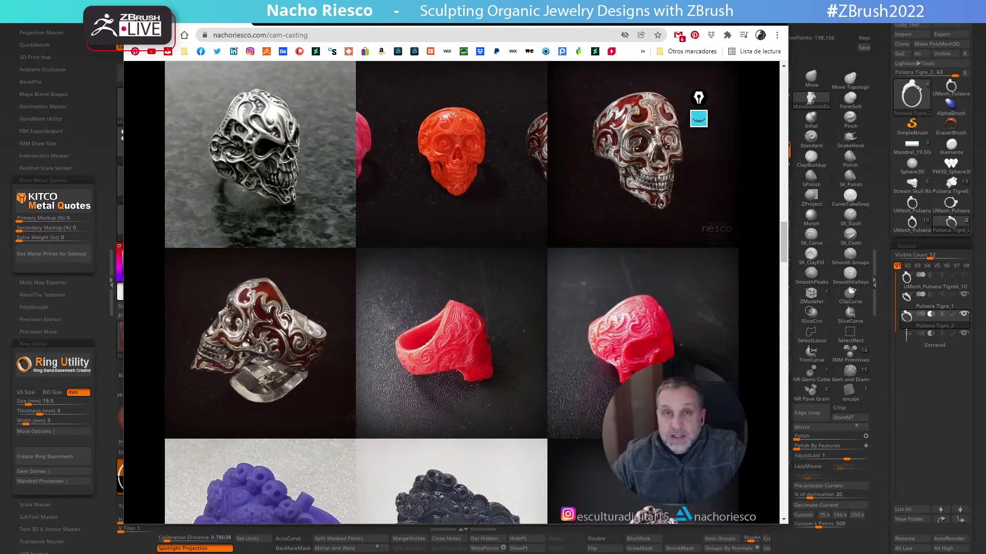
click(723, 16)
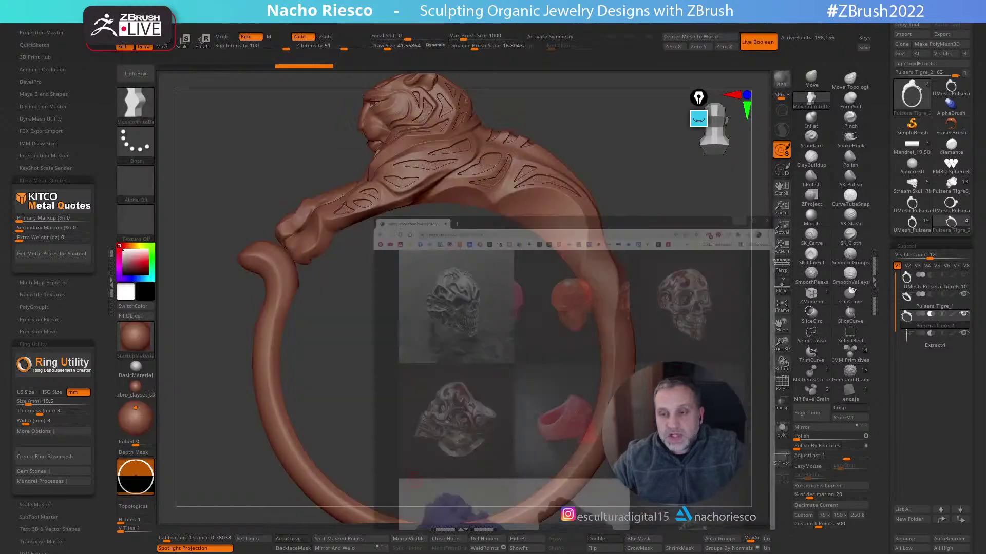
drag(663, 267, 705, 265)
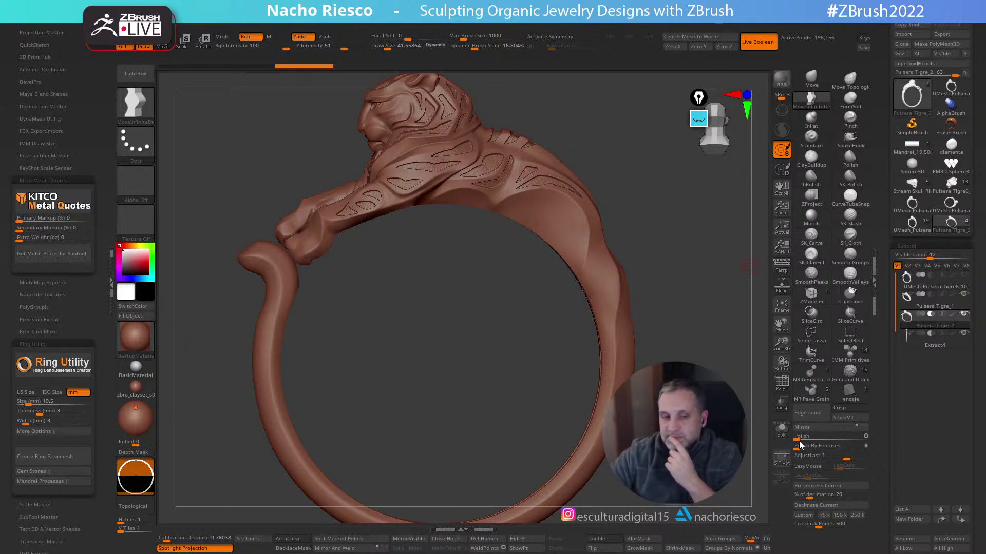
drag(669, 319, 696, 281)
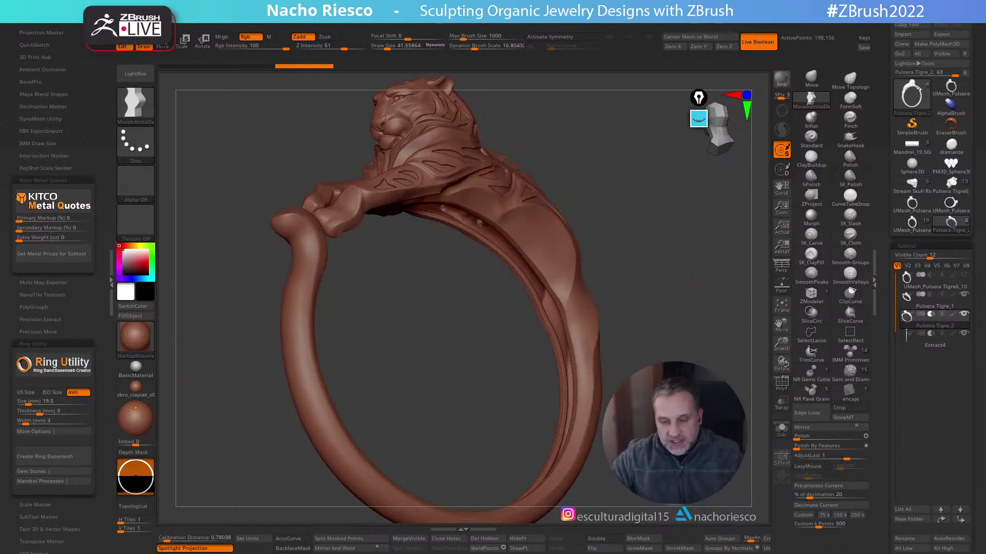
drag(738, 309, 689, 305)
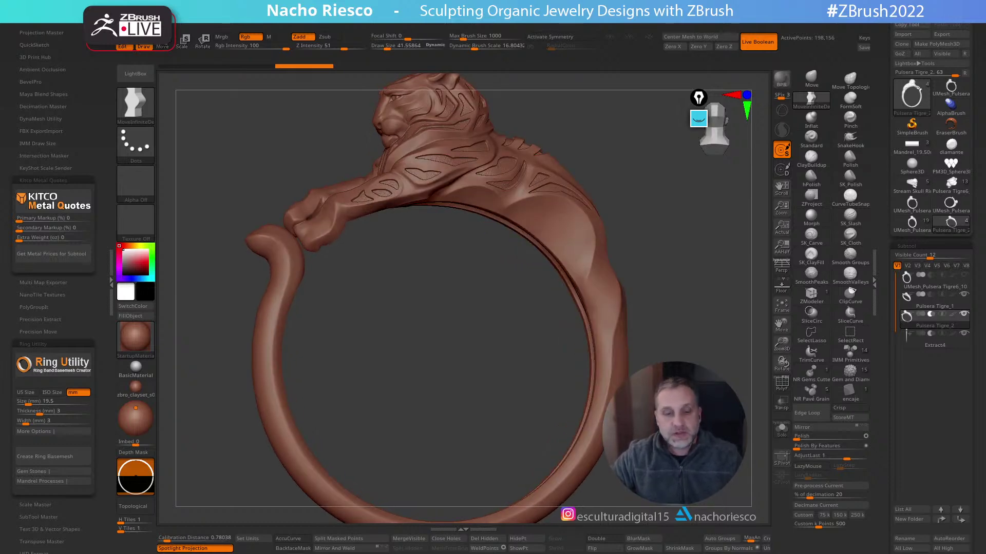
drag(704, 310, 717, 373)
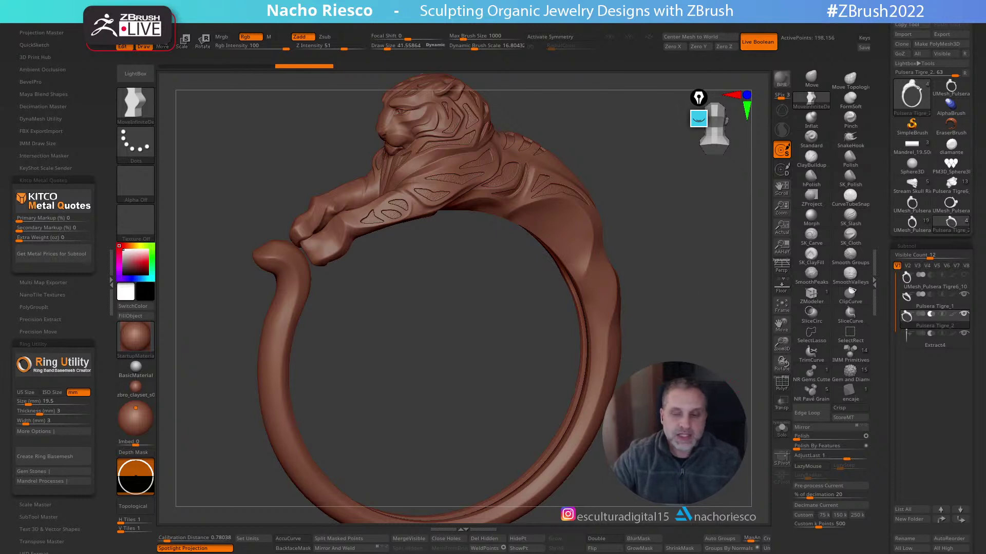
mouse_move(682, 194)
mouse_down()
mouse_move(676, 179)
mouse_move(666, 182)
mouse_move(665, 226)
mouse_move(710, 276)
mouse_move(701, 251)
mouse_move(708, 273)
mouse_up()
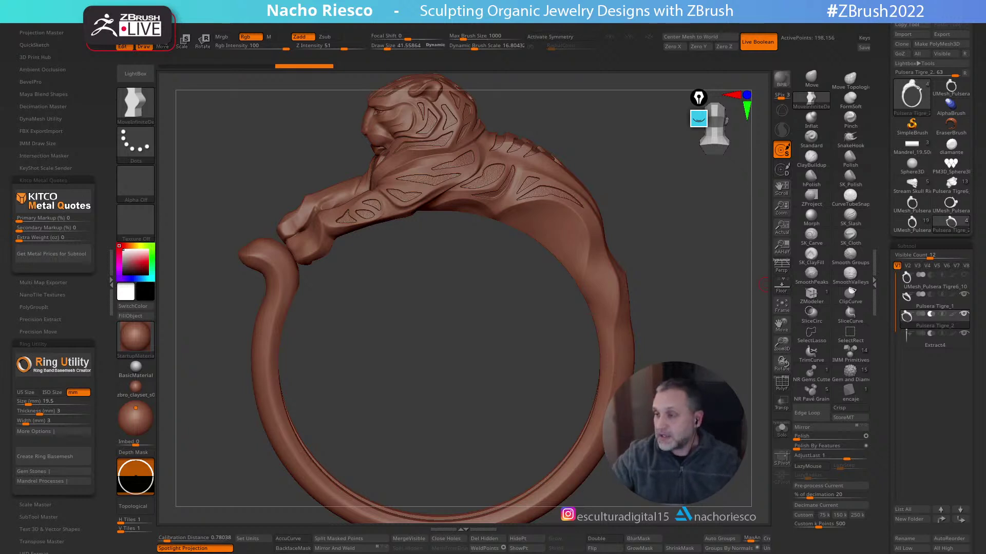
drag(659, 294, 669, 242)
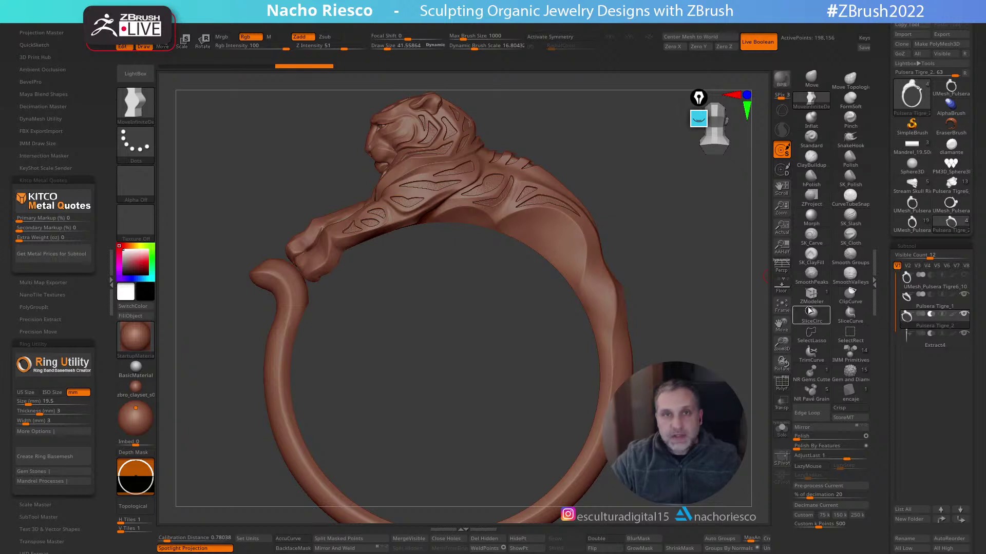
mouse_move(695, 268)
mouse_down()
mouse_move(704, 290)
mouse_move(709, 280)
mouse_up()
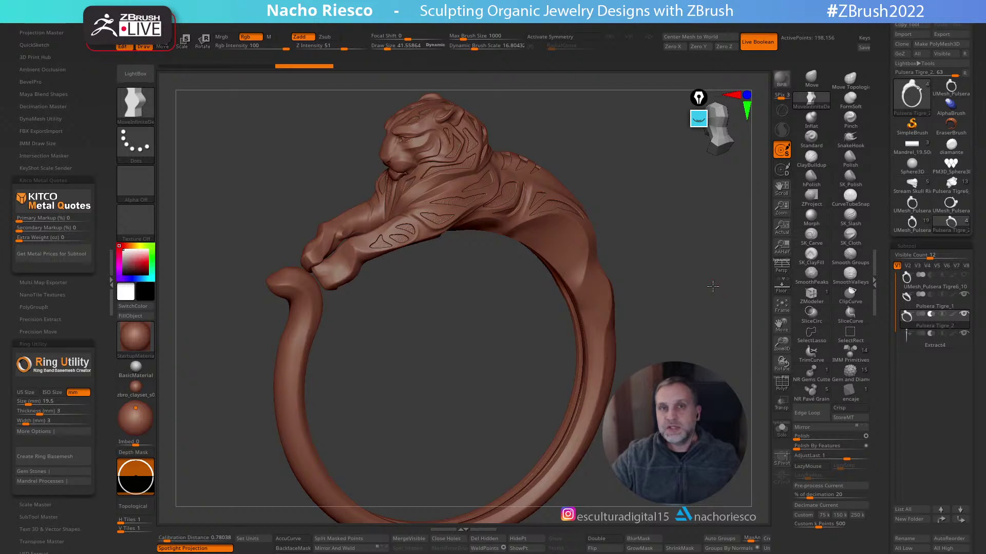
drag(703, 279, 698, 273)
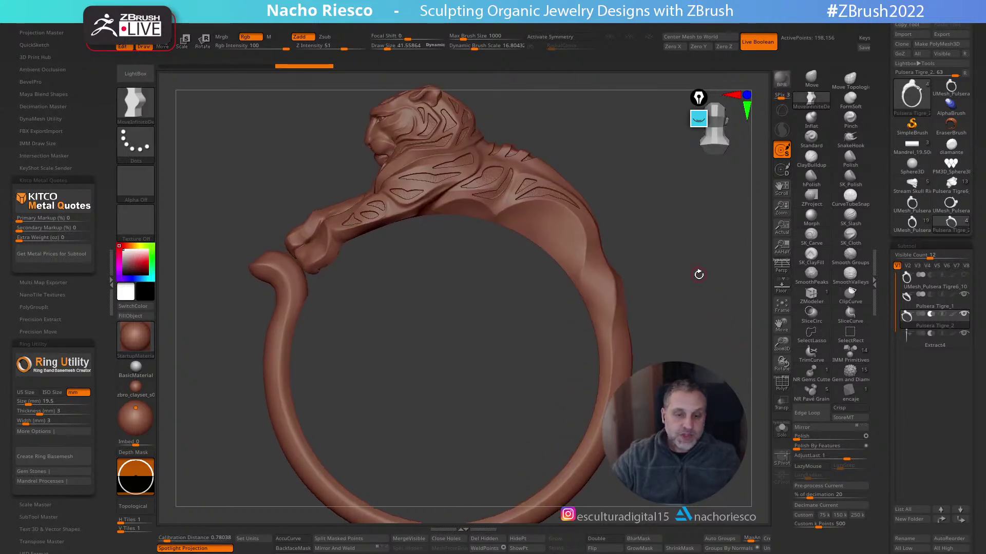